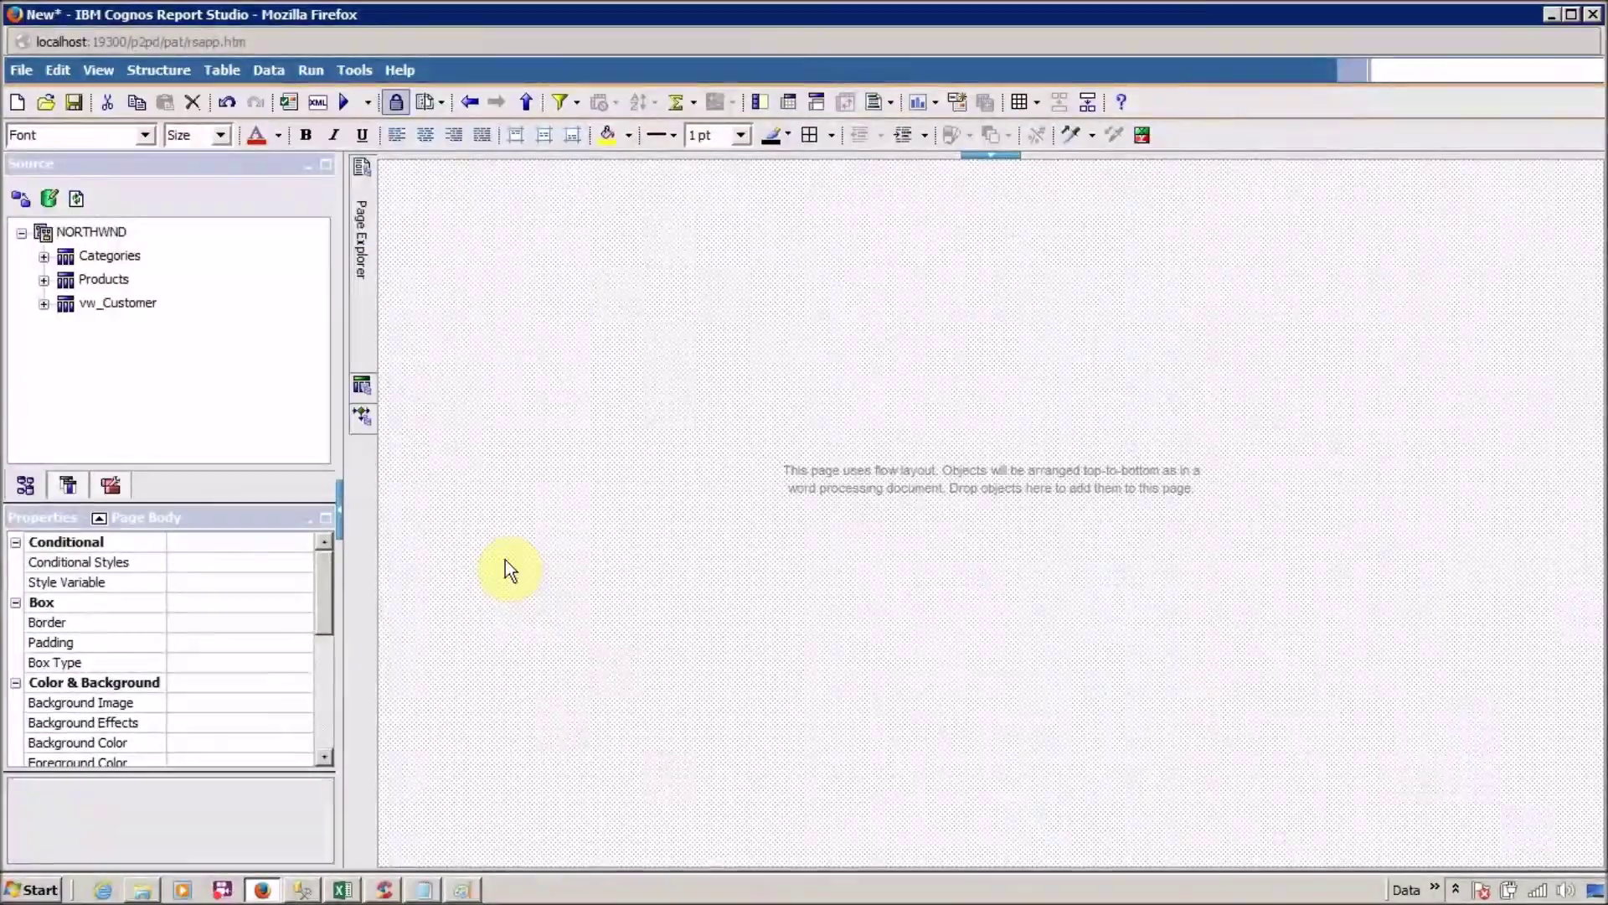
- Insert CustomerID and TotalDue from vw_Customer into the empty report page as a list
{"action": "left_click", "coordinate": [44, 304]}
{"action": "left_click", "coordinate": [62, 307]}
{"action": "left_click", "coordinate": [129, 374]}
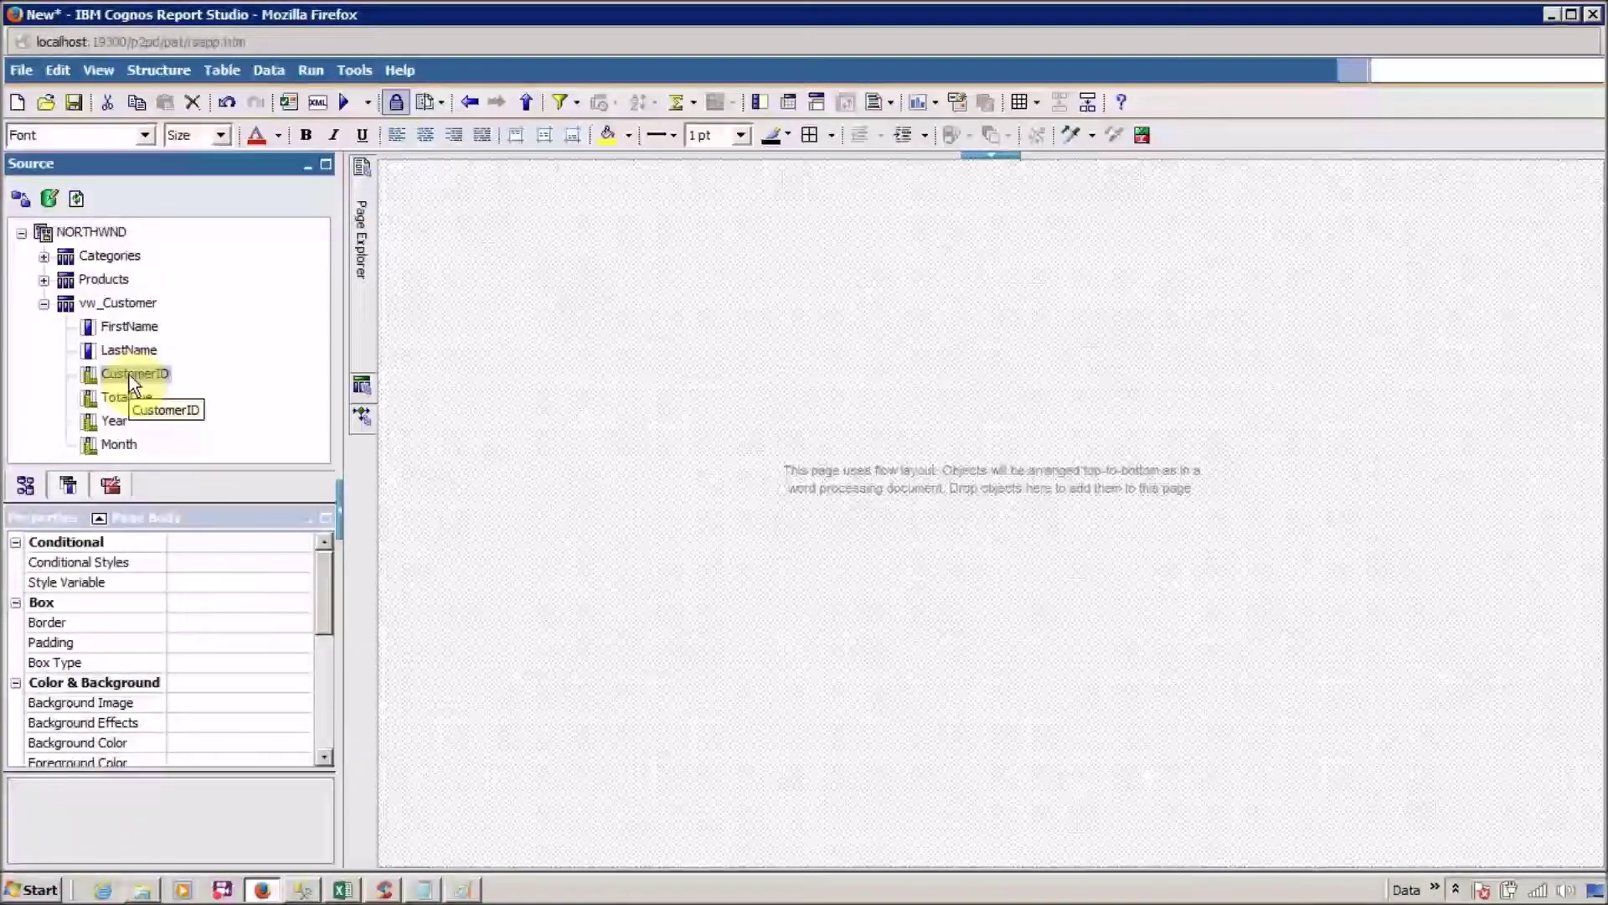
{"action": "left_click", "coordinate": [129, 395], "text": "ctrl"}
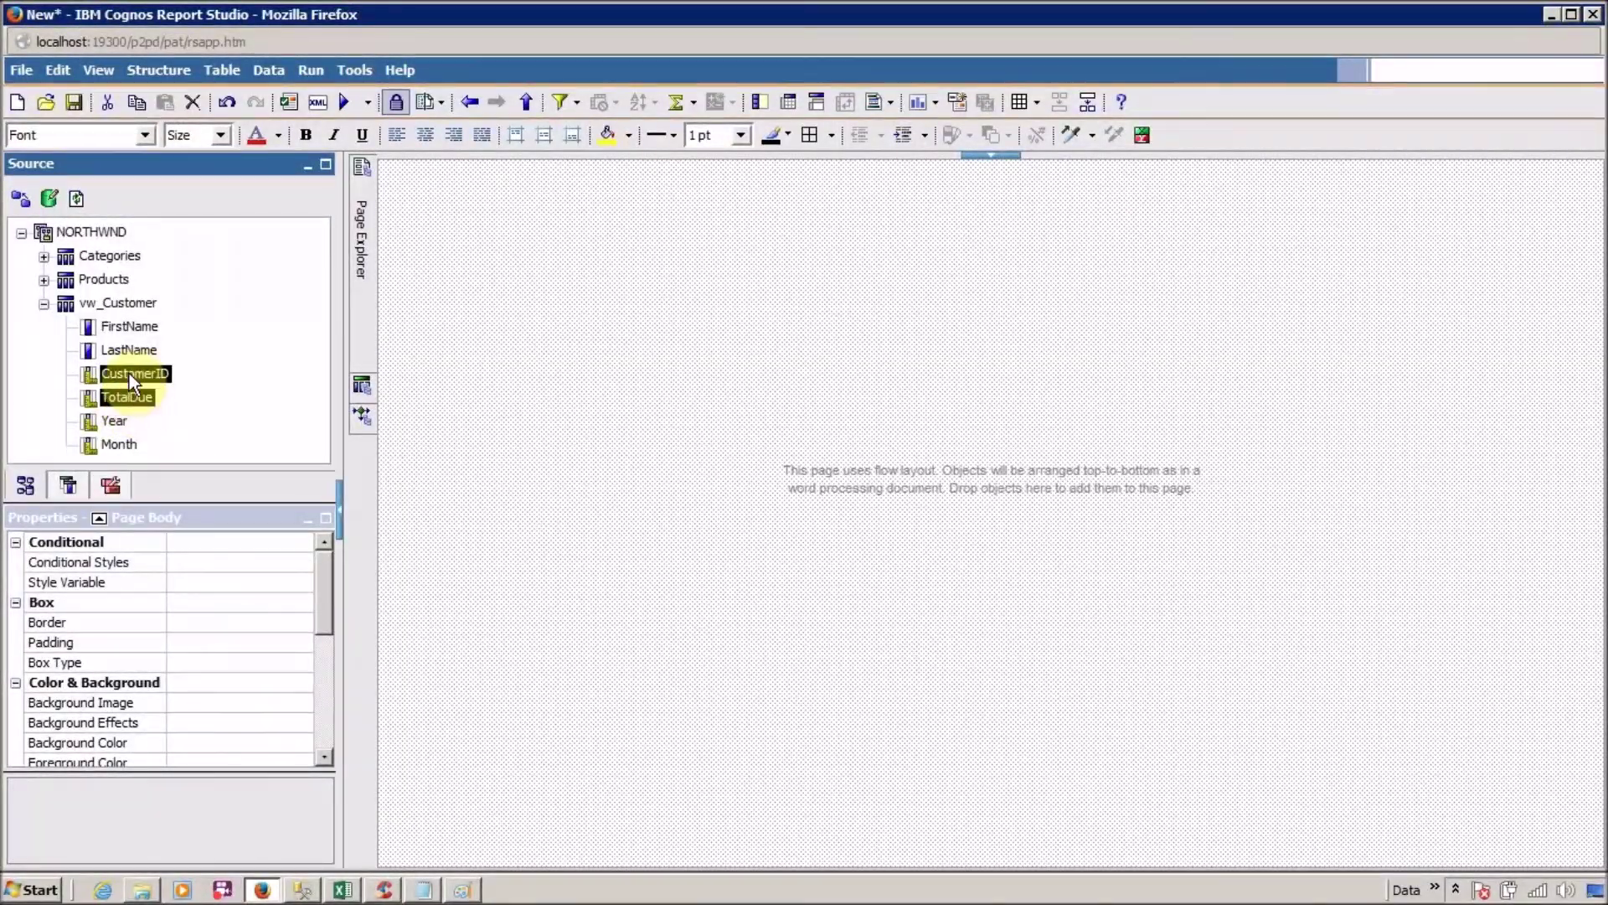
{"action": "left_click_drag", "start_coordinate": [127, 370], "coordinate": [545, 234]}
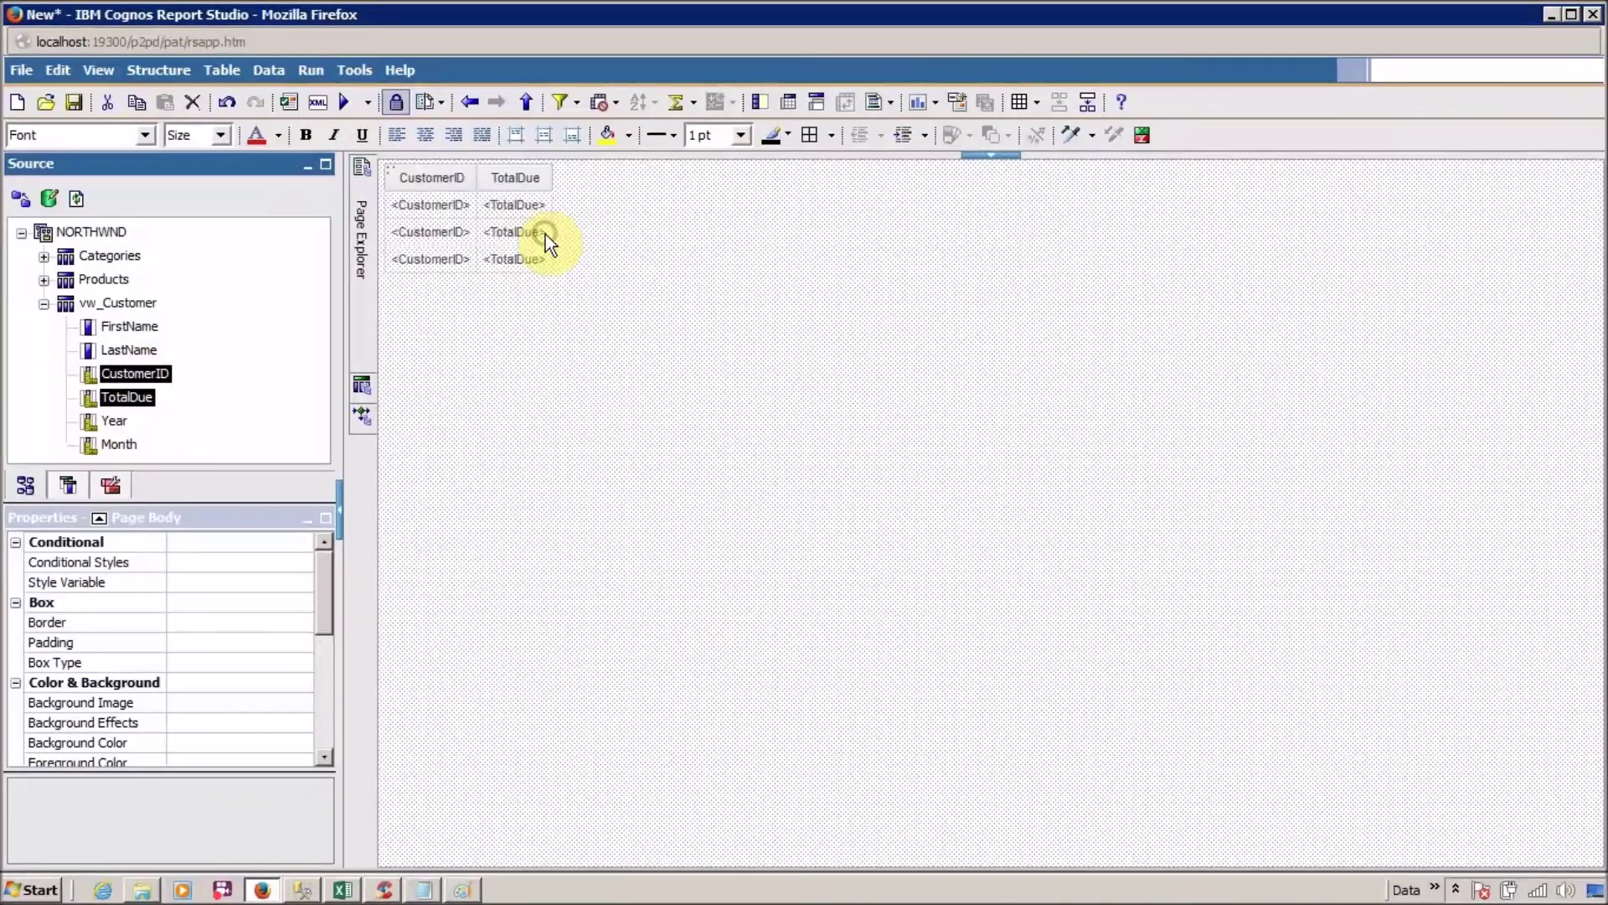
- Open the query behind the CustomerID and TotalDue list
{"action": "left_click", "coordinate": [390, 174]}
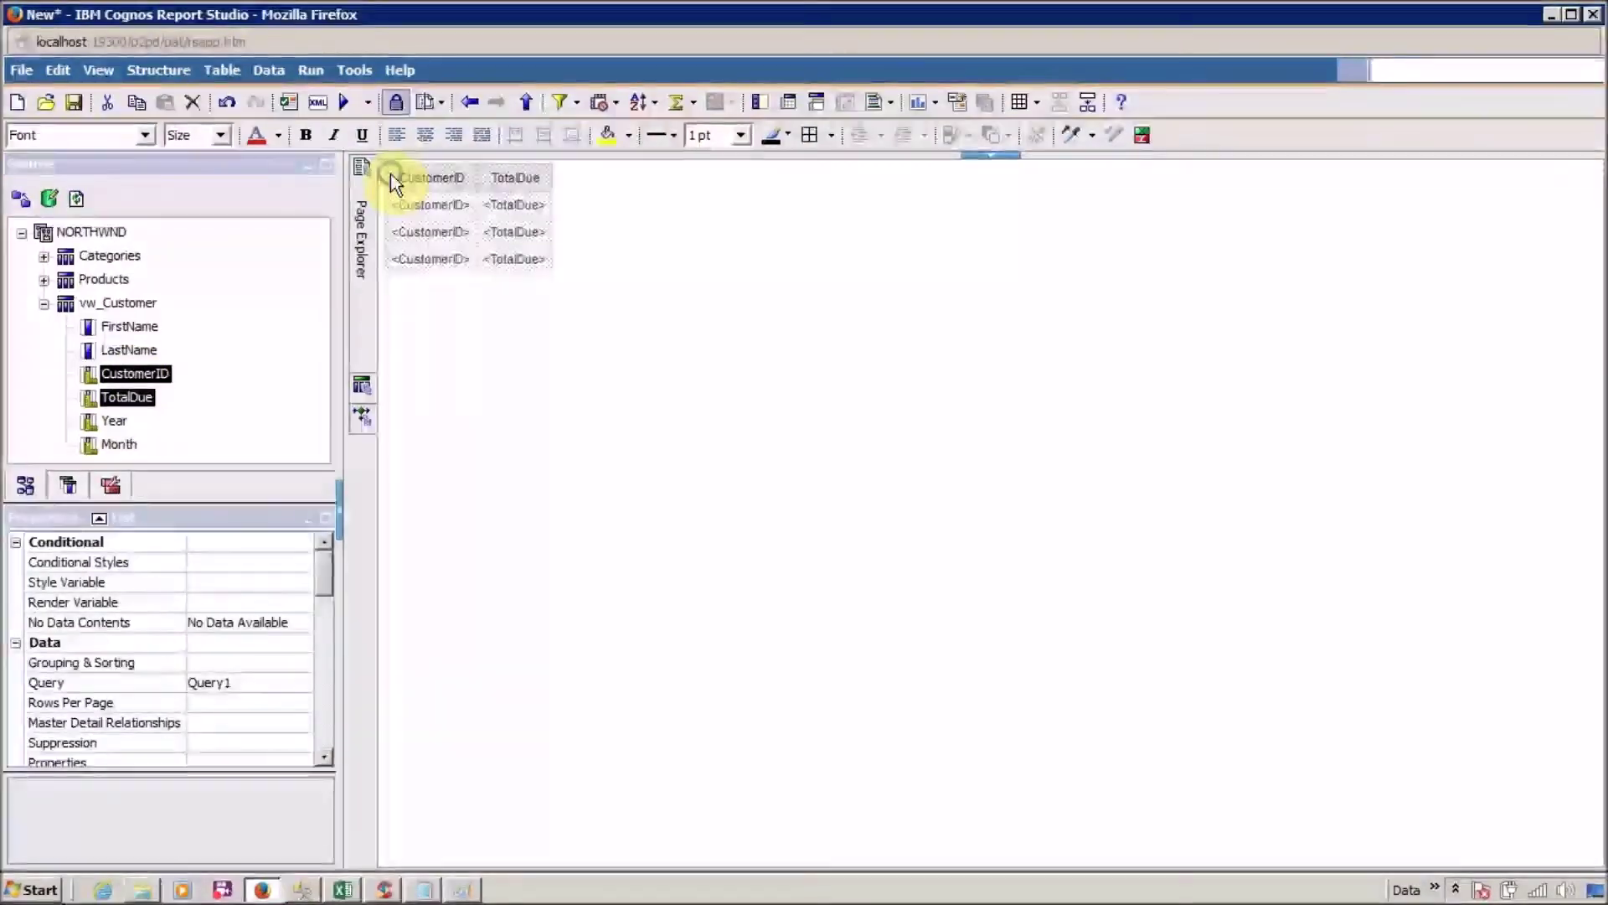
{"action": "right_click", "coordinate": [390, 174]}
{"action": "key", "text": "Escape"}
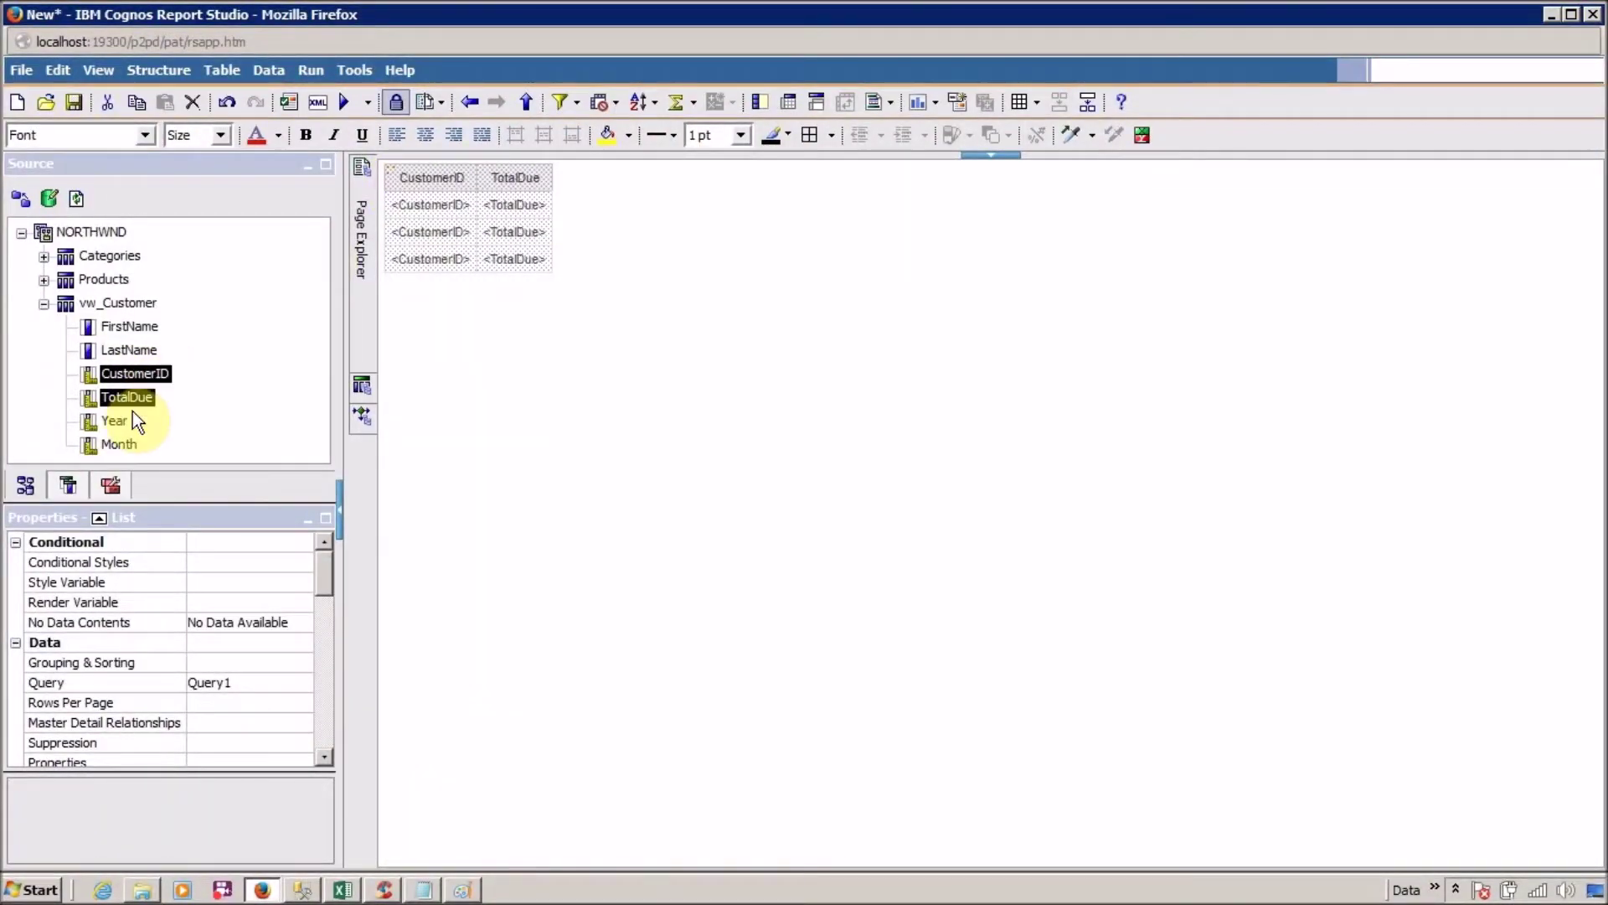
{"action": "left_click", "coordinate": [124, 411]}
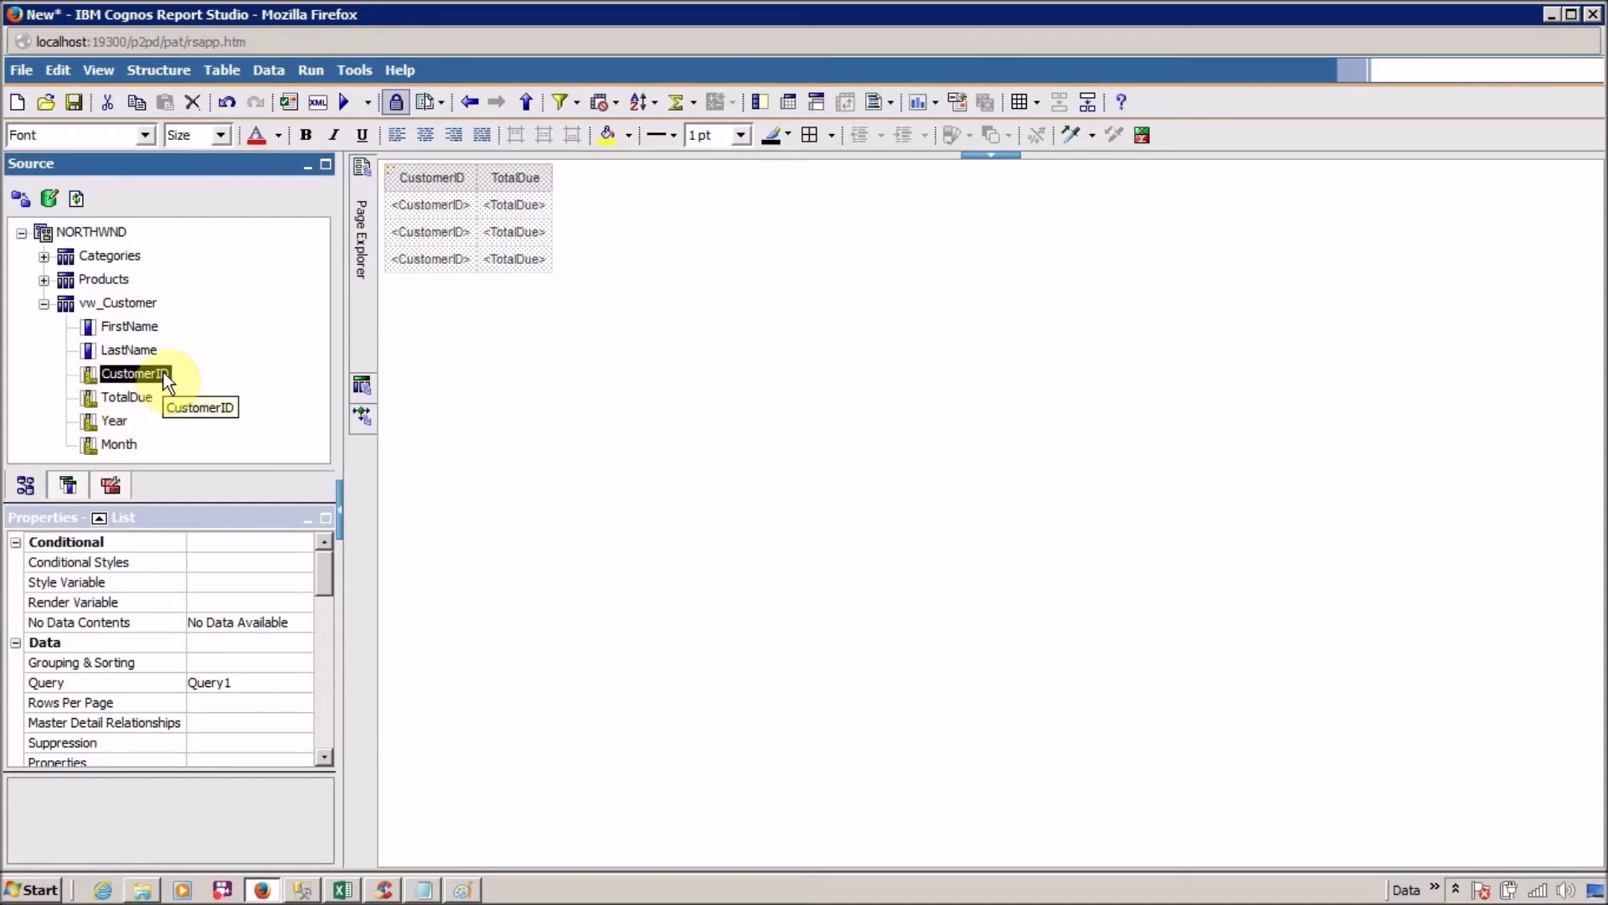
{"action": "right_click", "coordinate": [393, 178]}
{"action": "left_click", "coordinate": [442, 216]}
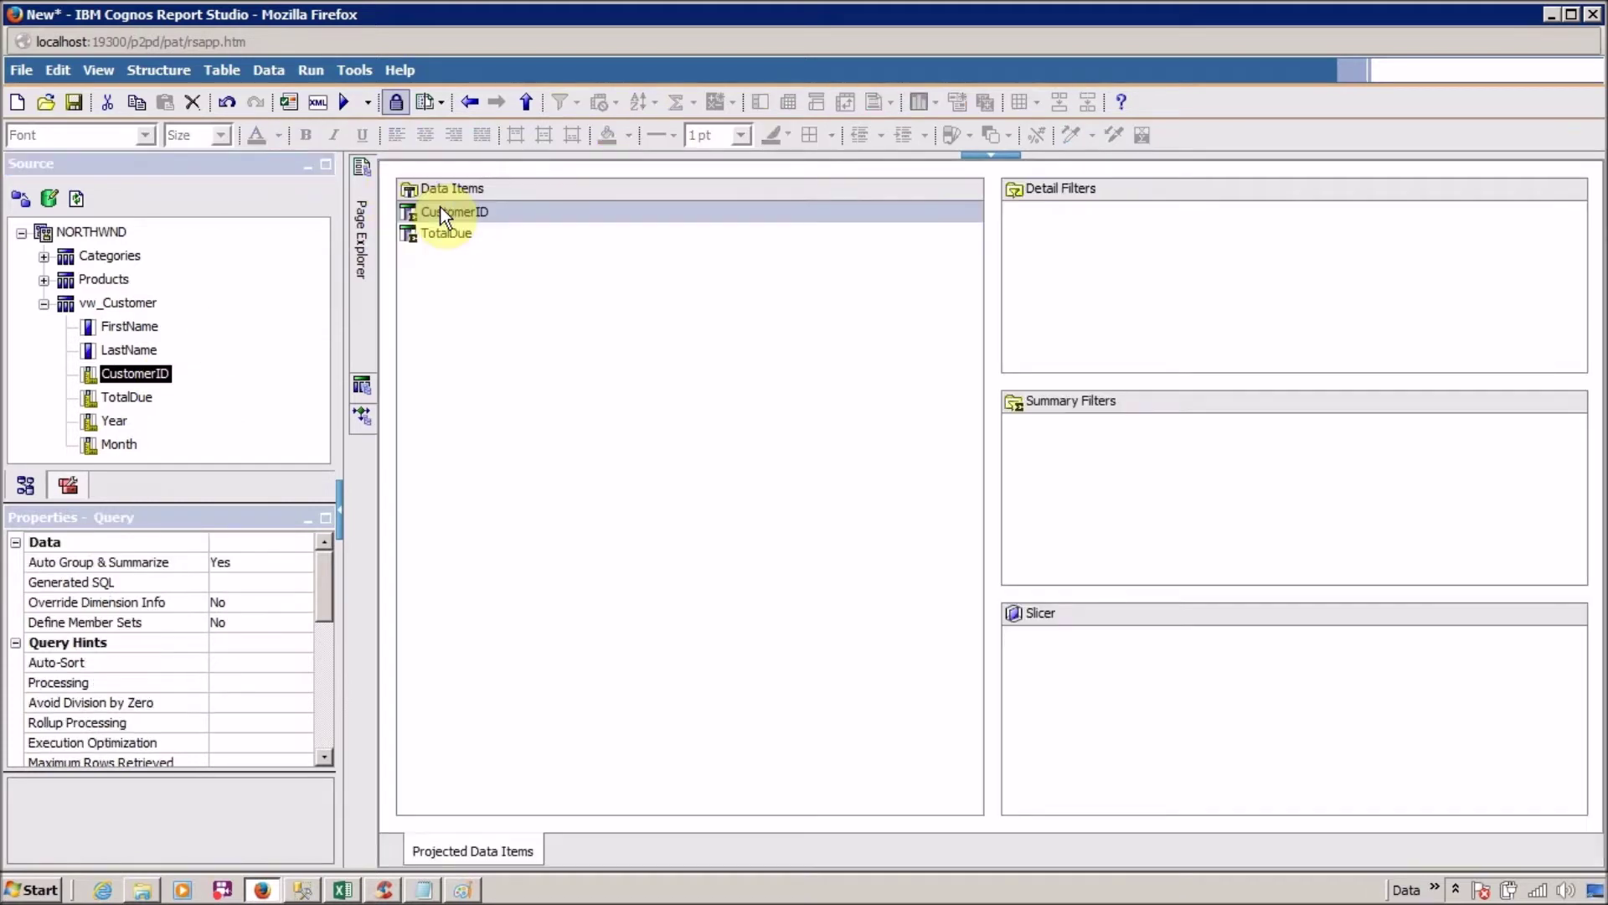
- Set both the aggregate function and the rollup aggregate function of the CustomerID data item to None
{"action": "left_click", "coordinate": [452, 211]}
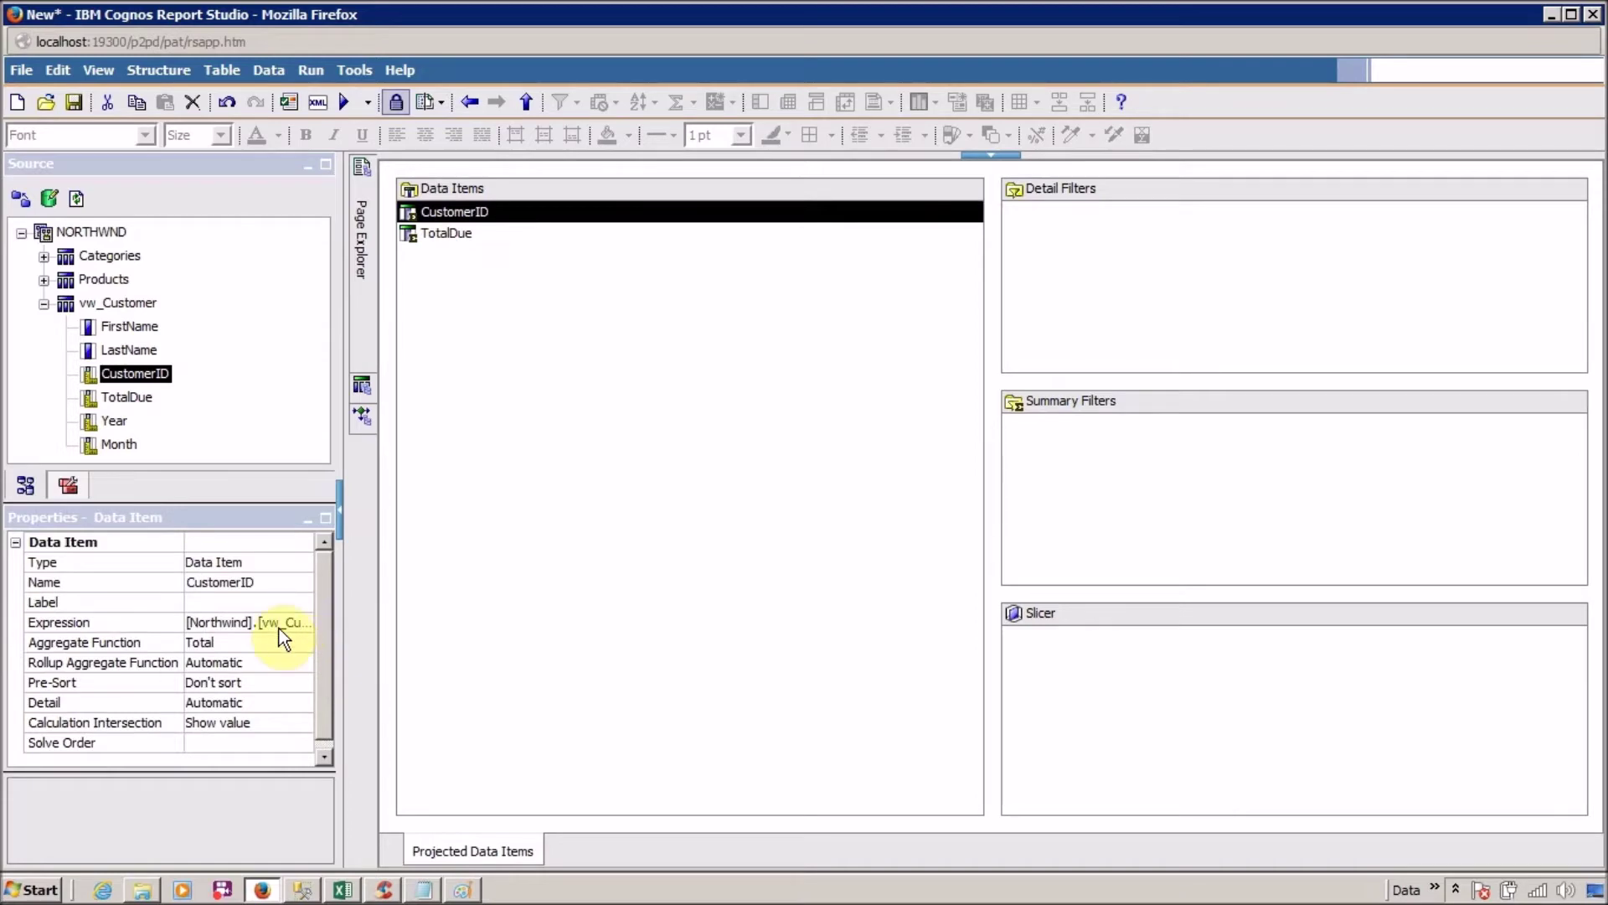
{"action": "left_click", "coordinate": [283, 660]}
{"action": "left_click", "coordinate": [298, 645]}
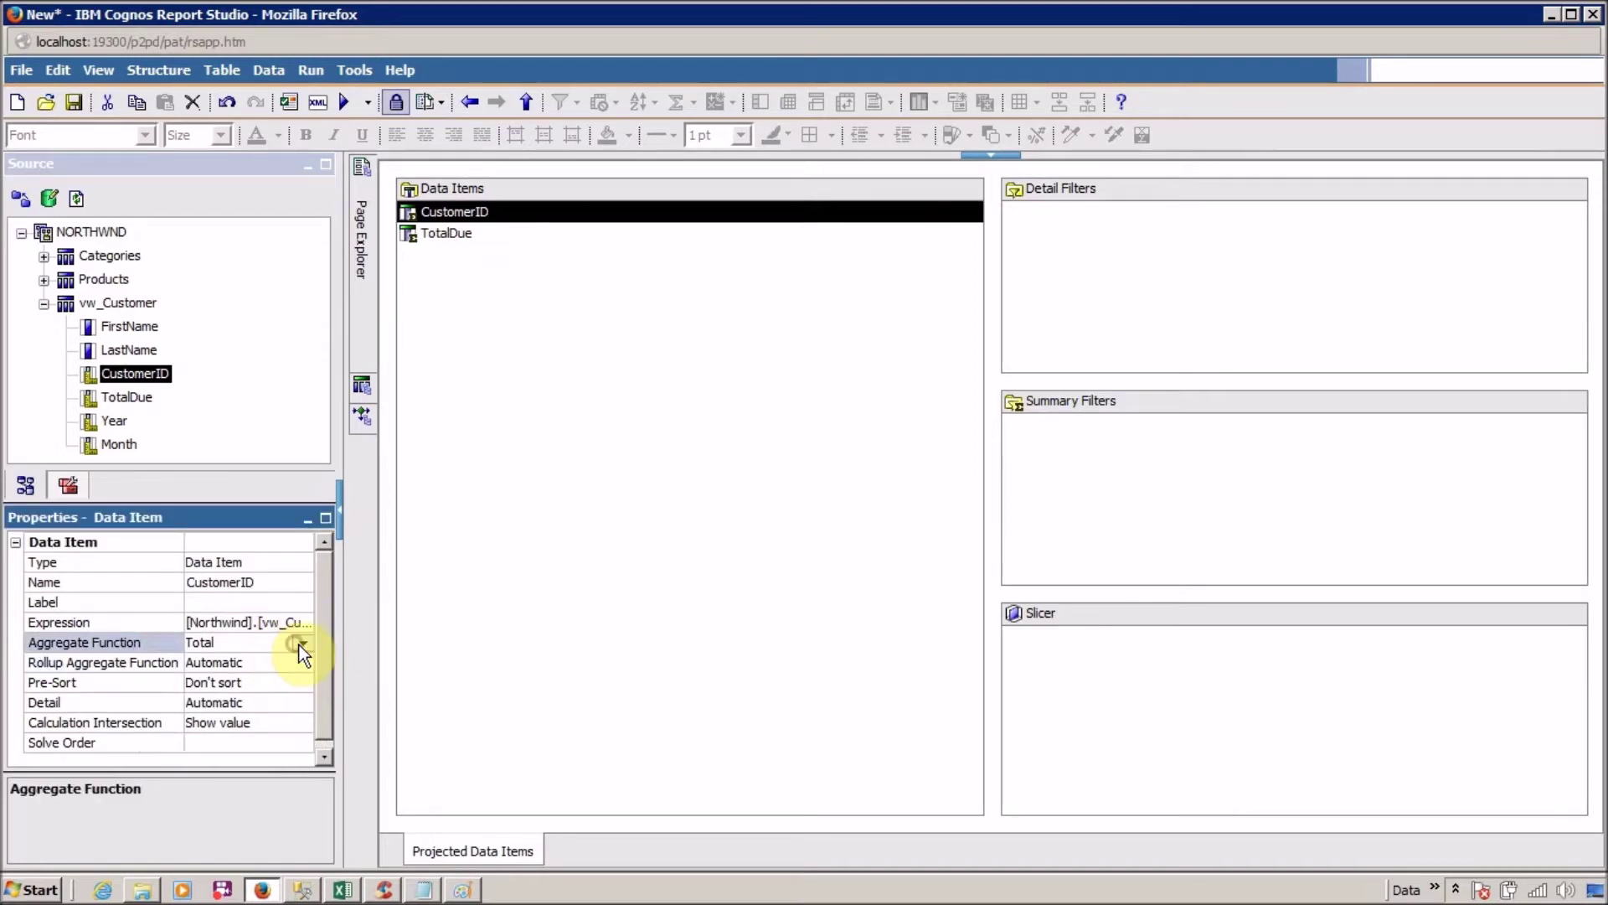
{"action": "left_click", "coordinate": [299, 645]}
{"action": "left_click_drag", "start_coordinate": [308, 682], "coordinate": [316, 744]}
{"action": "left_click", "coordinate": [284, 719]}
{"action": "left_click", "coordinate": [284, 663]}
{"action": "left_click", "coordinate": [302, 662]}
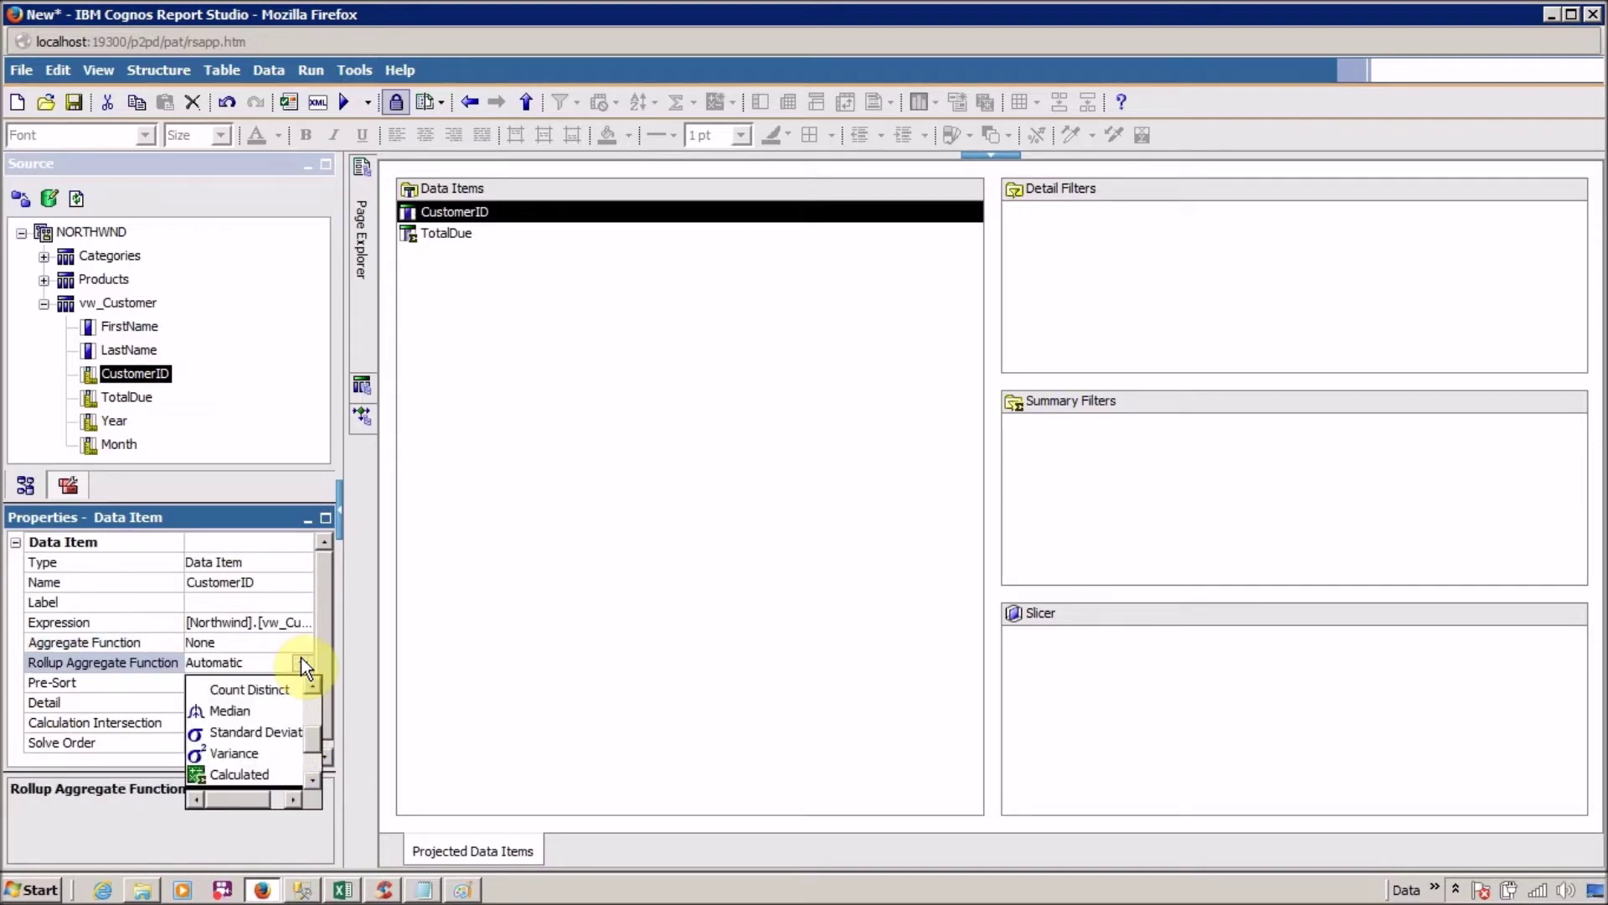
{"action": "left_click_drag", "start_coordinate": [311, 725], "coordinate": [317, 775]}
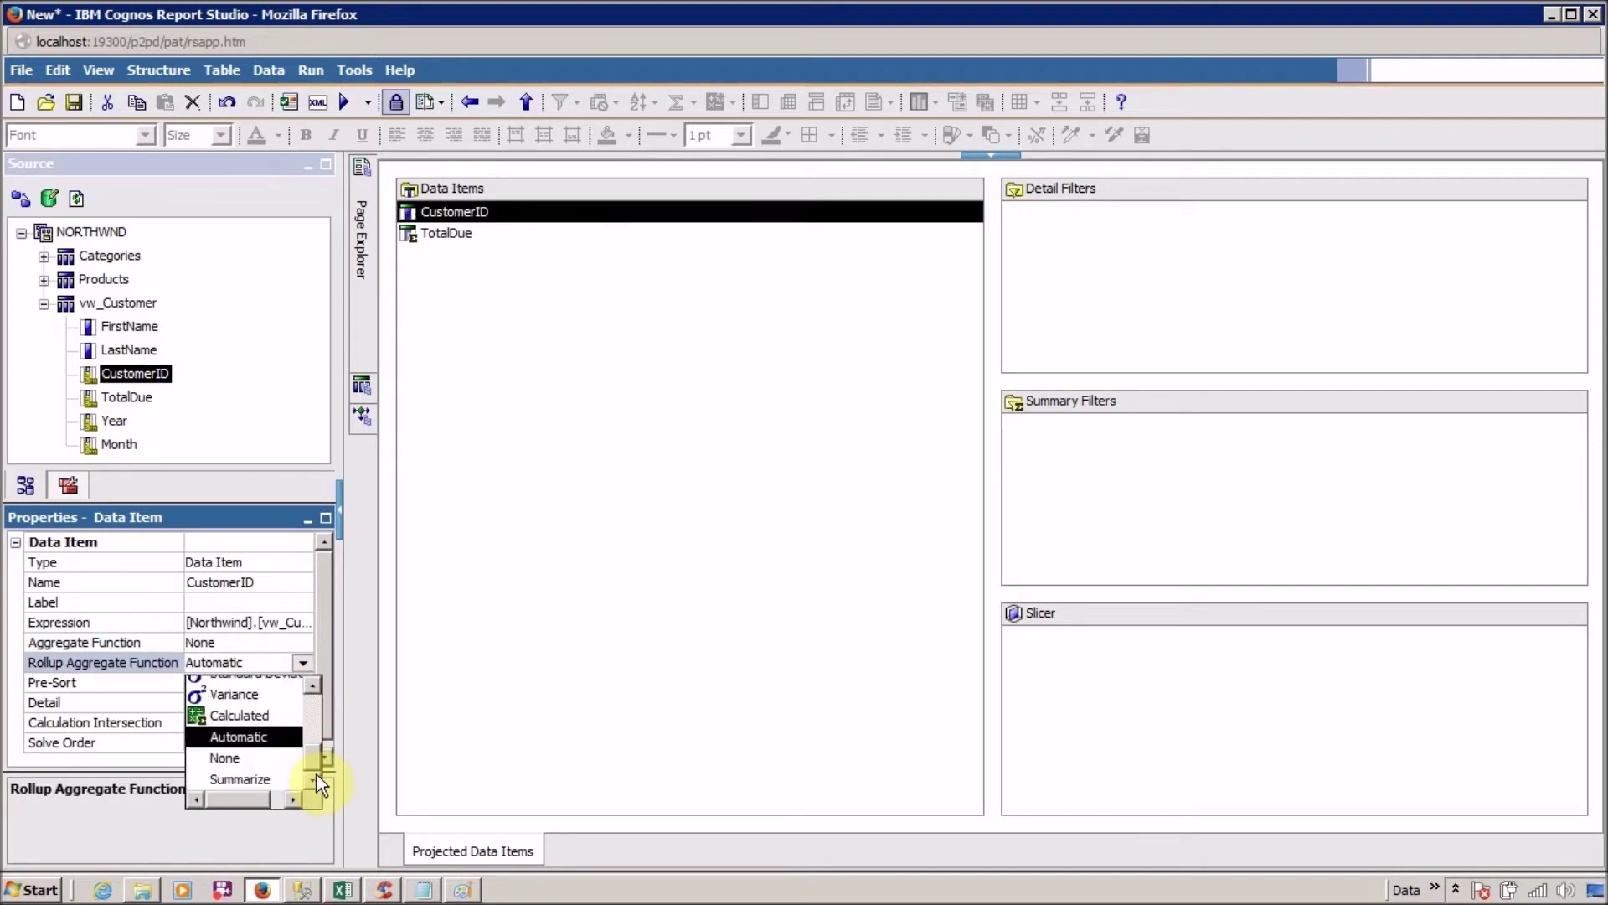
{"action": "left_click", "coordinate": [294, 762]}
{"action": "left_click", "coordinate": [444, 560]}
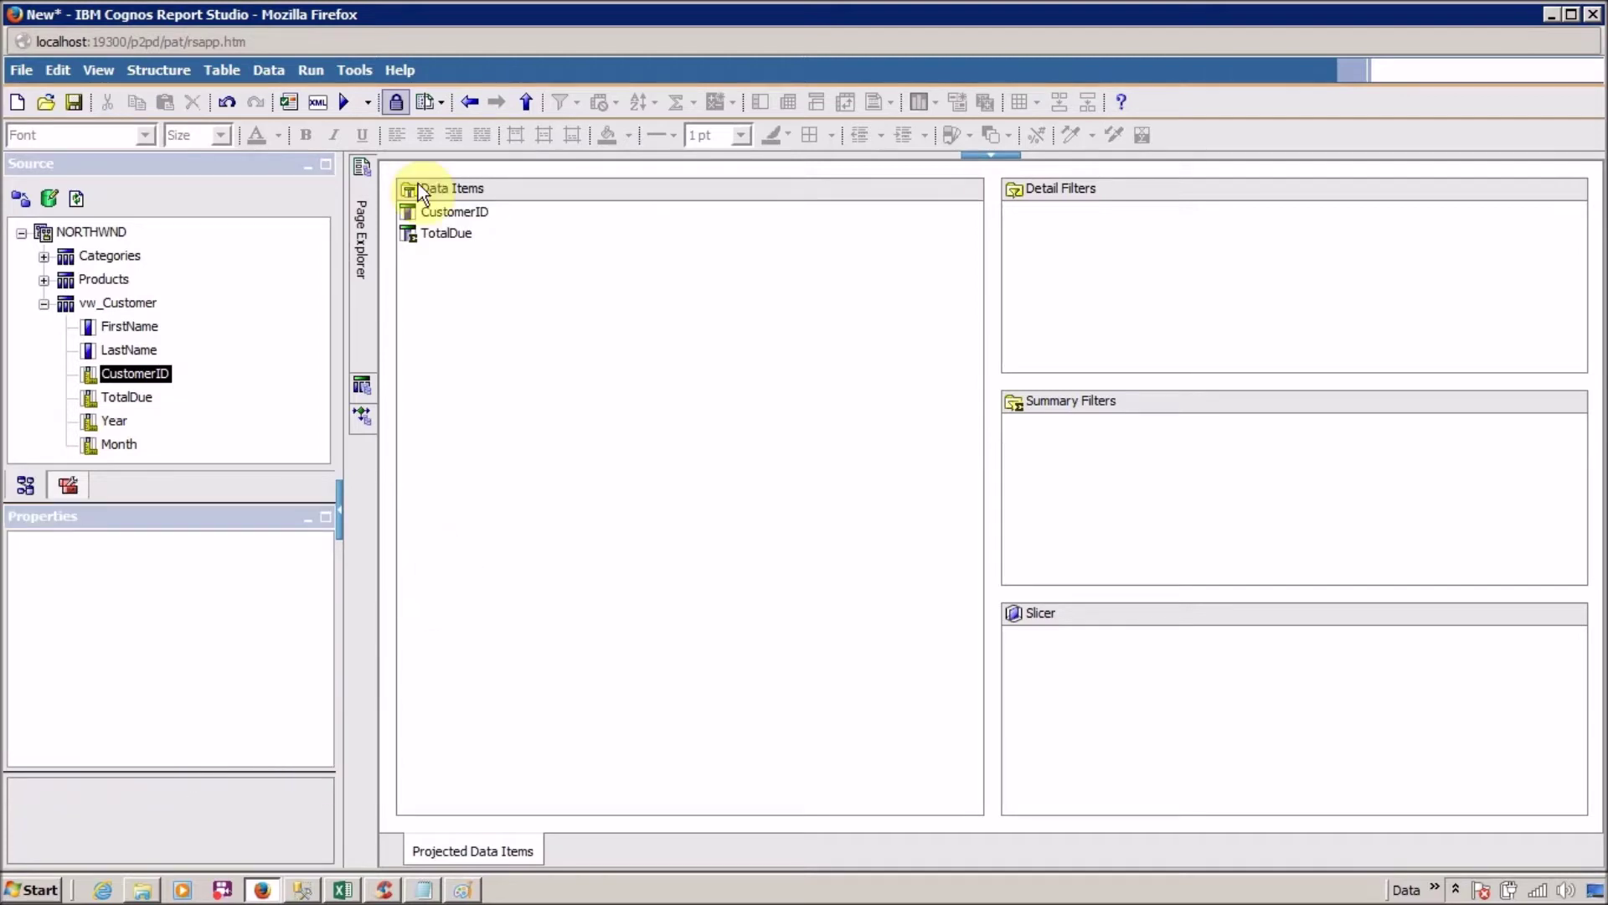
- Rename Query1 as Q_CustomerOrder
{"action": "mouse_move", "coordinate": [366, 295]}
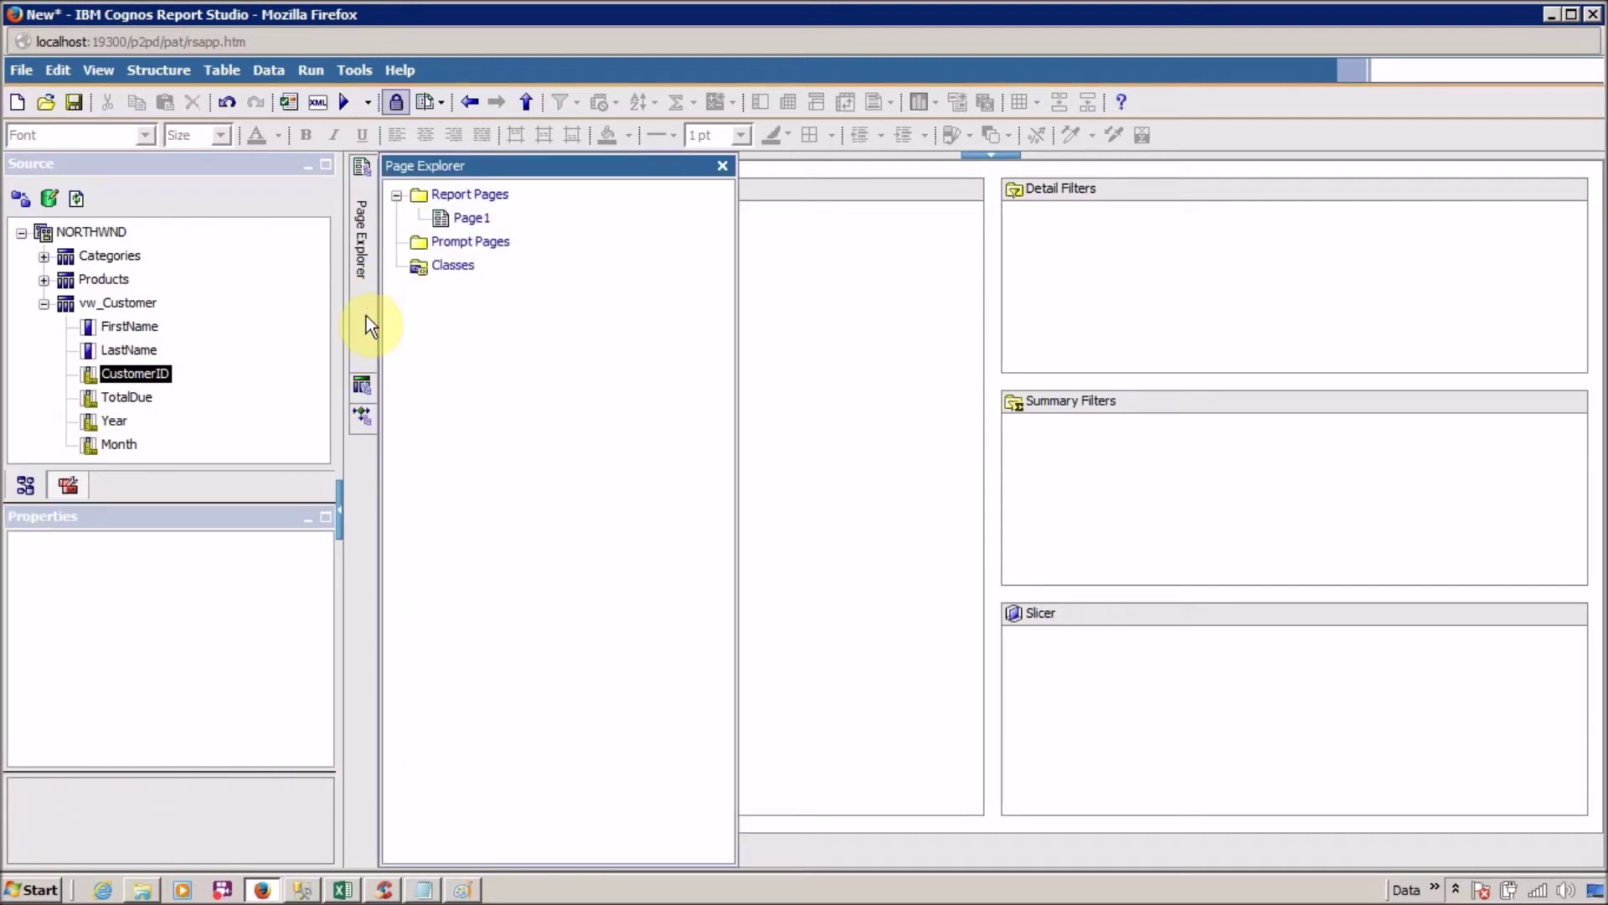
{"action": "mouse_move", "coordinate": [366, 385]}
{"action": "left_click", "coordinate": [447, 198]}
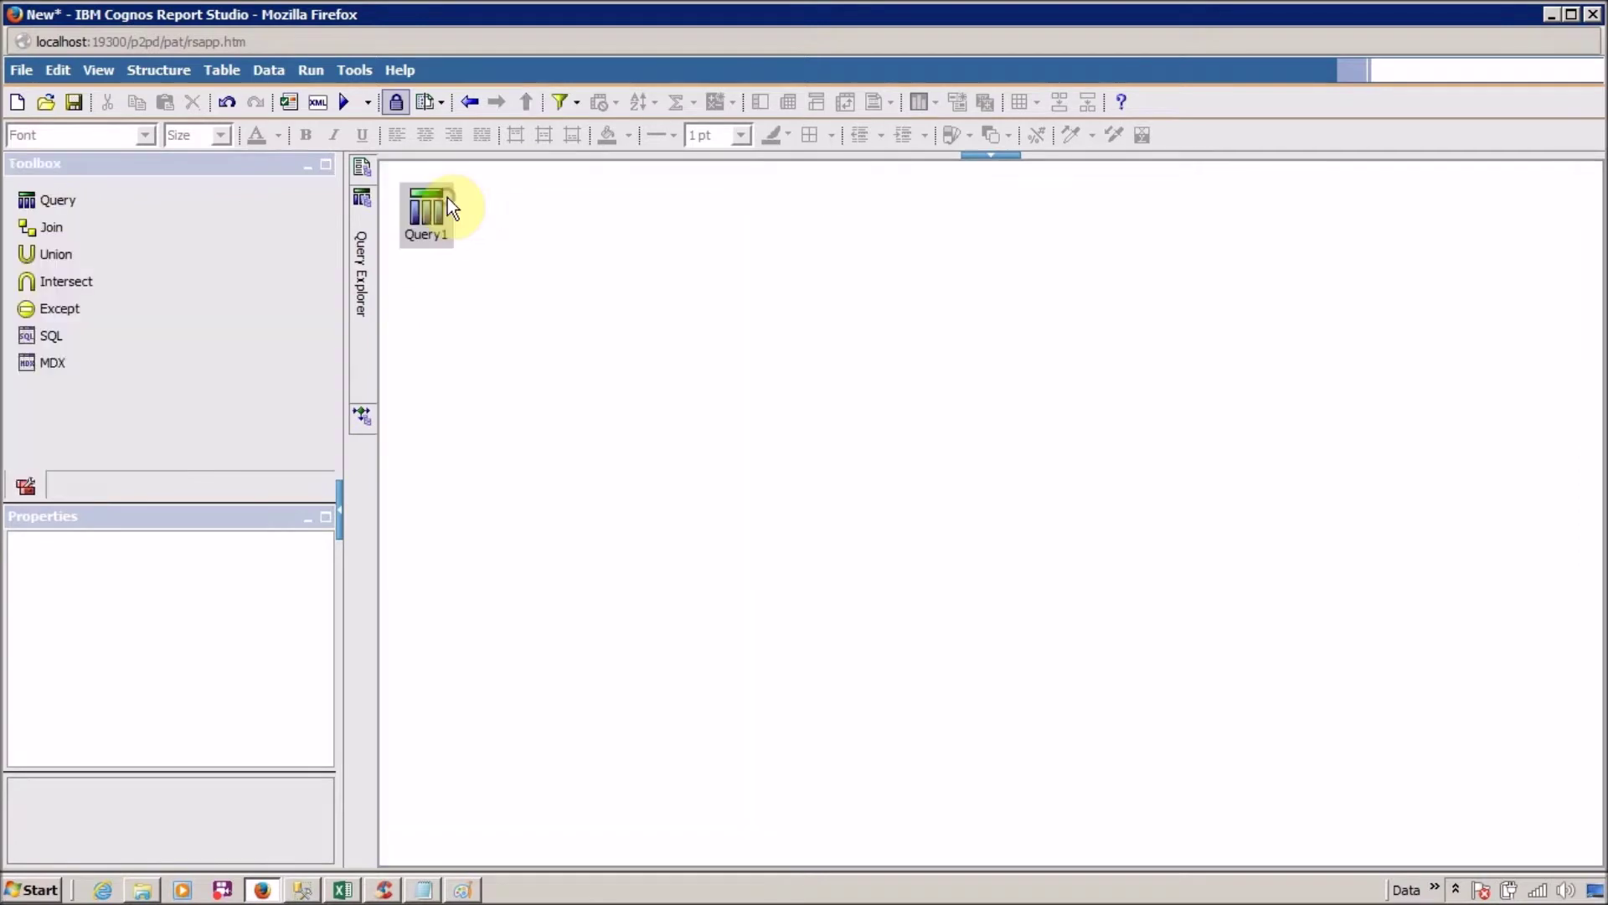
{"action": "left_click", "coordinate": [435, 209]}
{"action": "scroll", "coordinate": [318, 670], "scroll_direction": "down", "scroll_amount": 8}
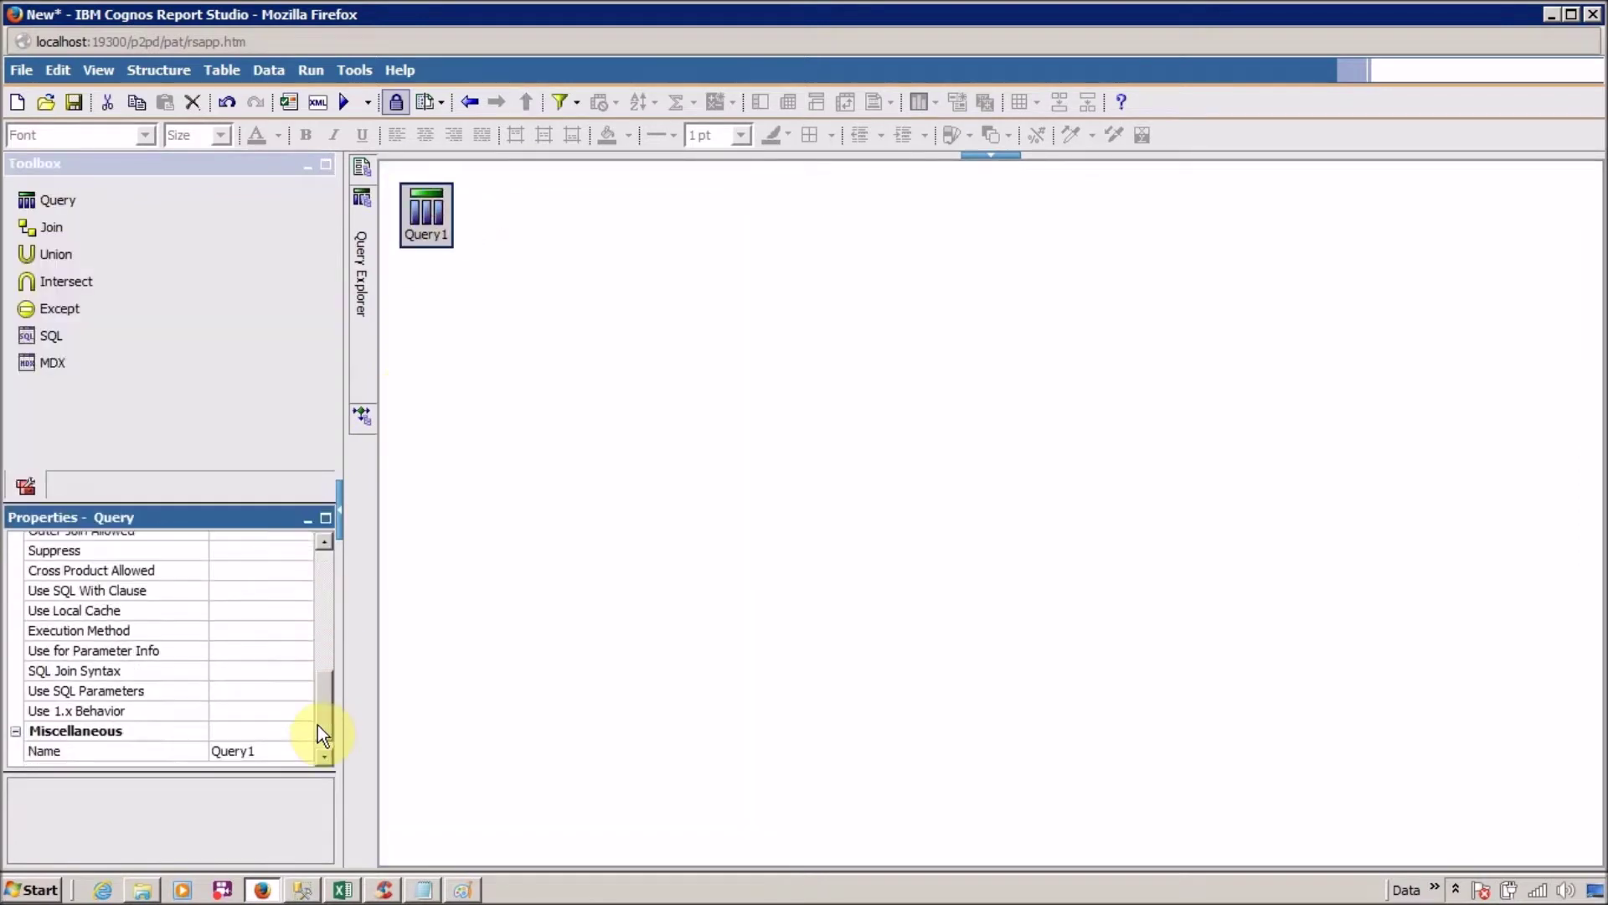
{"action": "left_click", "coordinate": [259, 736]}
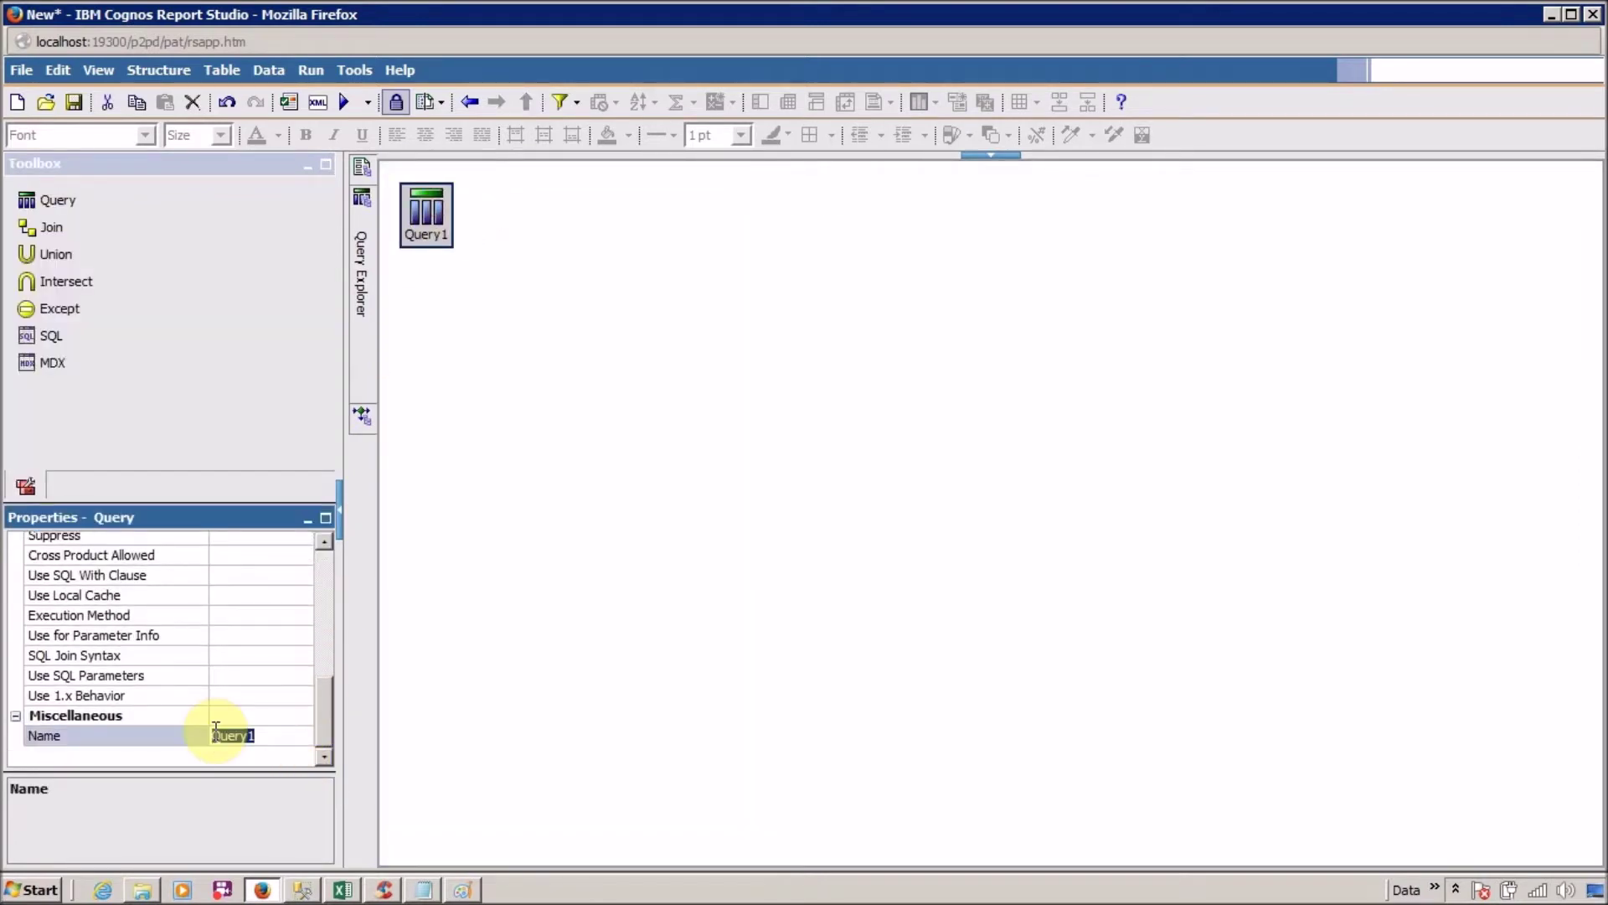
{"action": "key", "text": "Caps_Lock"}
{"action": "type", "text": "A"}
{"action": "key", "text": "Caps_Lock"}
{"action": "key", "text": "BackSpace"}
{"action": "type", "text": "Q_Custom"}
{"action": "key", "text": "Return"}
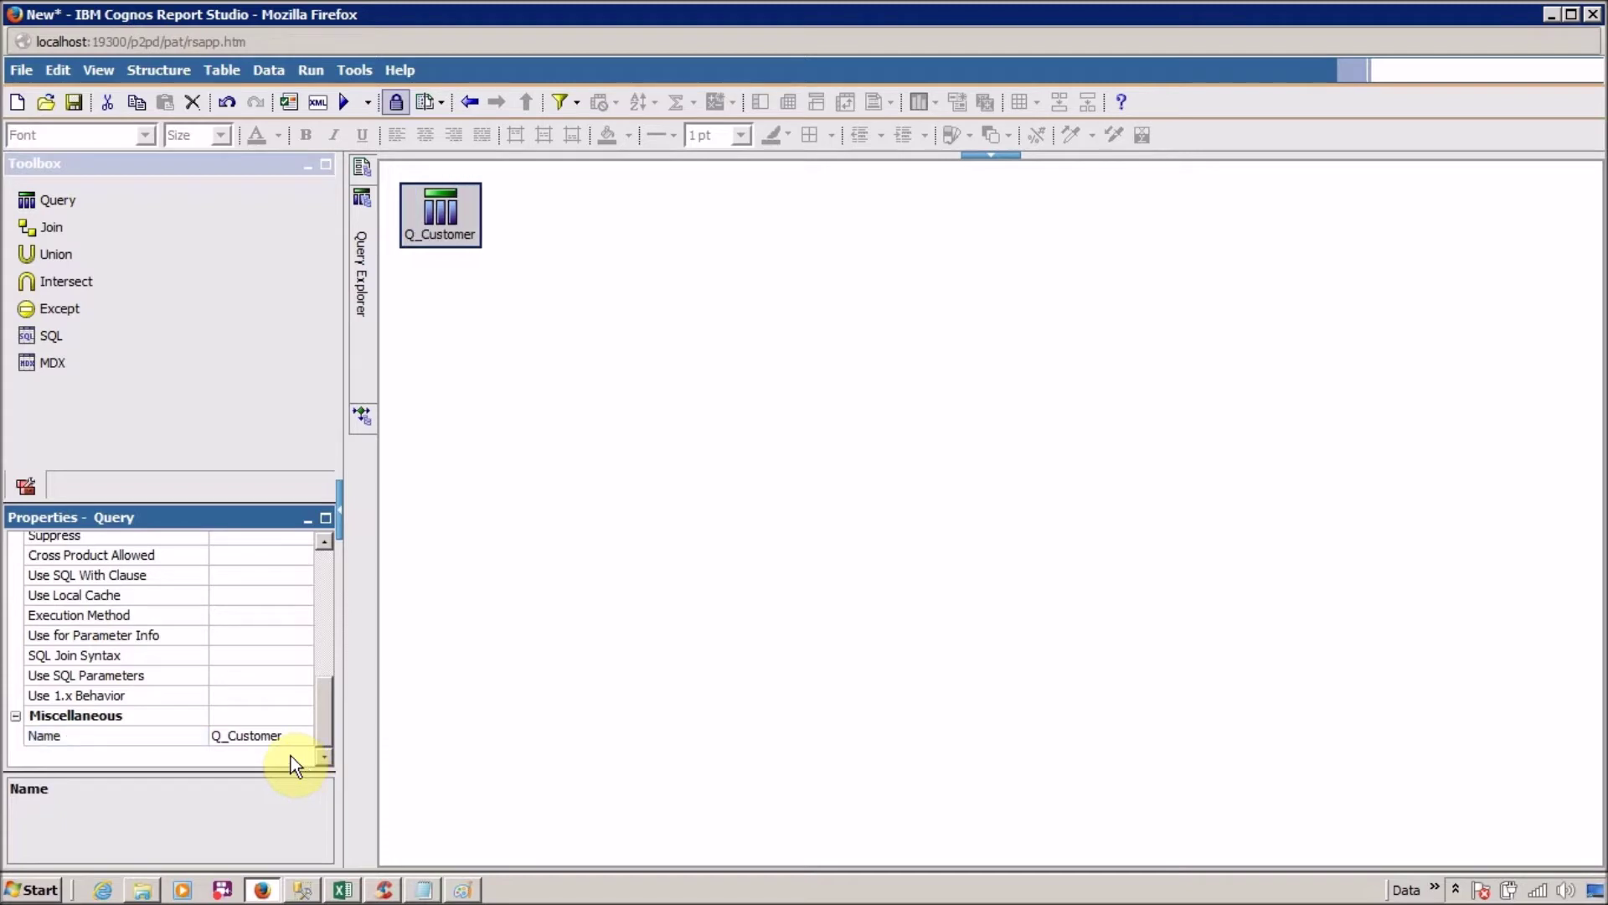
{"action": "left_click", "coordinate": [285, 736]}
{"action": "type", "text": "Order"}
{"action": "key", "text": "Return"}
- Return to Page1 and rename the list as L_CustomerOrder
{"action": "mouse_move", "coordinate": [359, 168]}
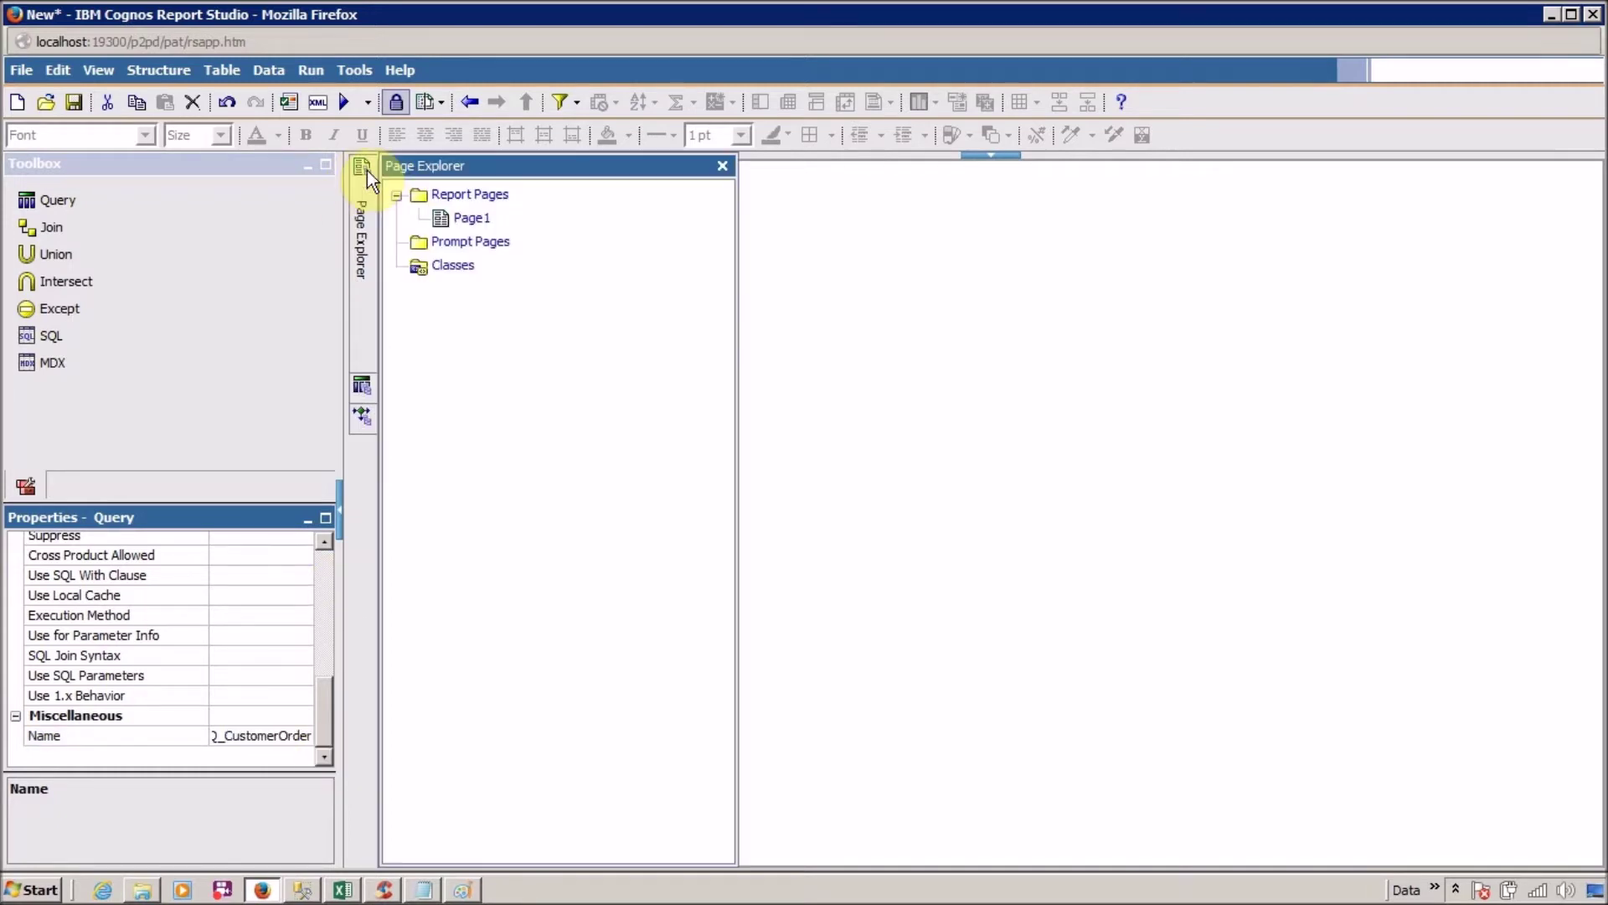
{"action": "left_click", "coordinate": [448, 216]}
{"action": "left_click", "coordinate": [394, 173]}
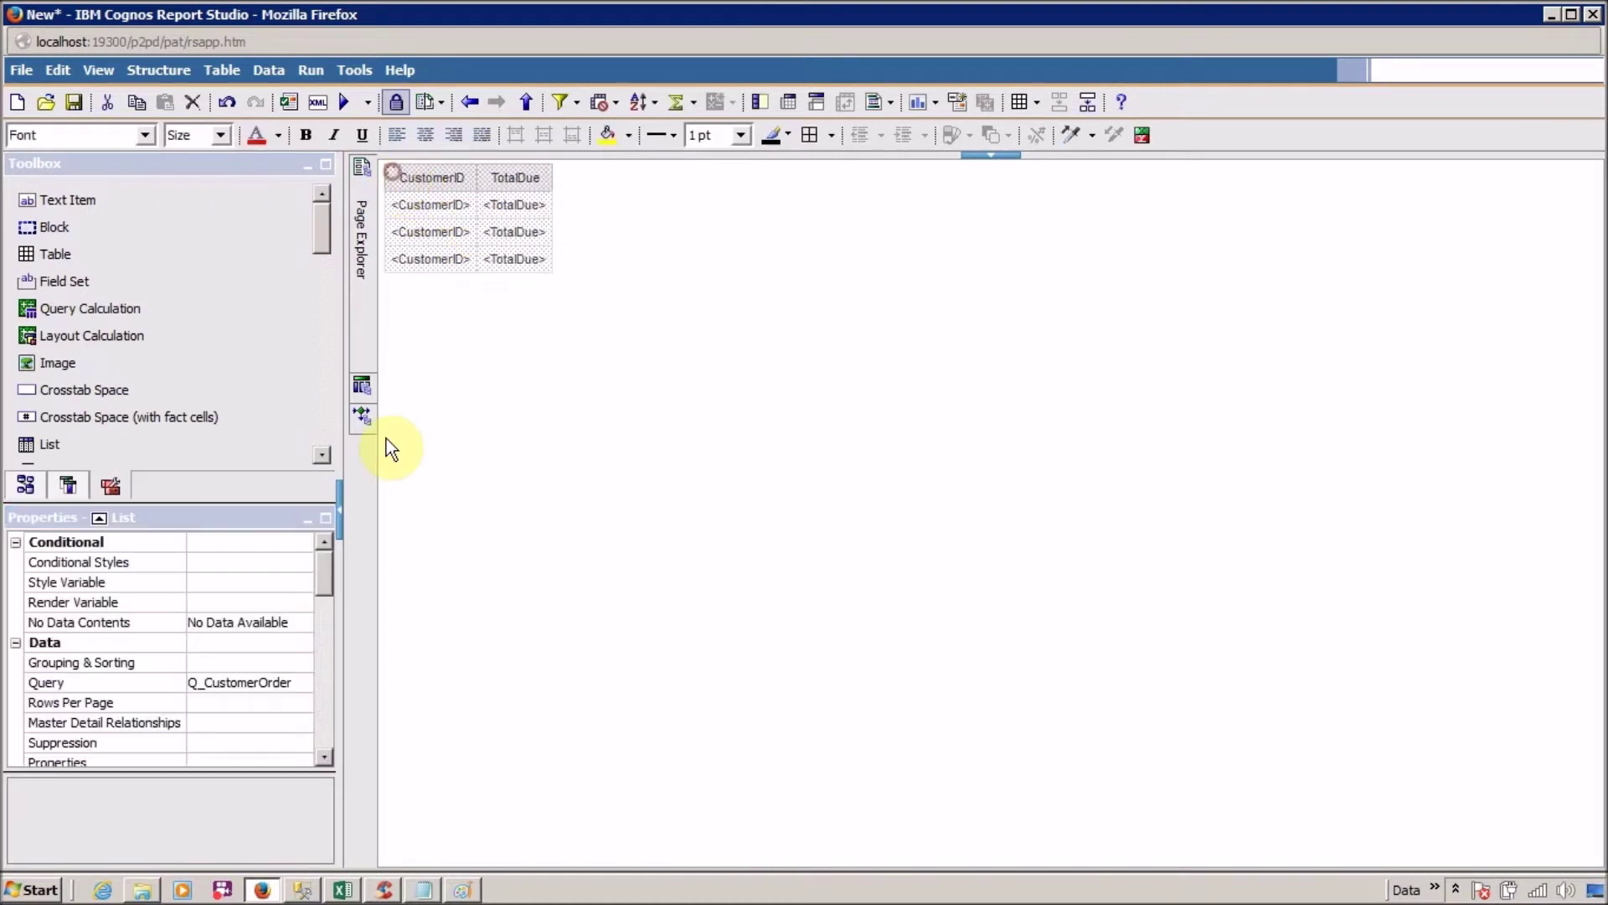
{"action": "left_click_drag", "start_coordinate": [328, 580], "coordinate": [325, 767]}
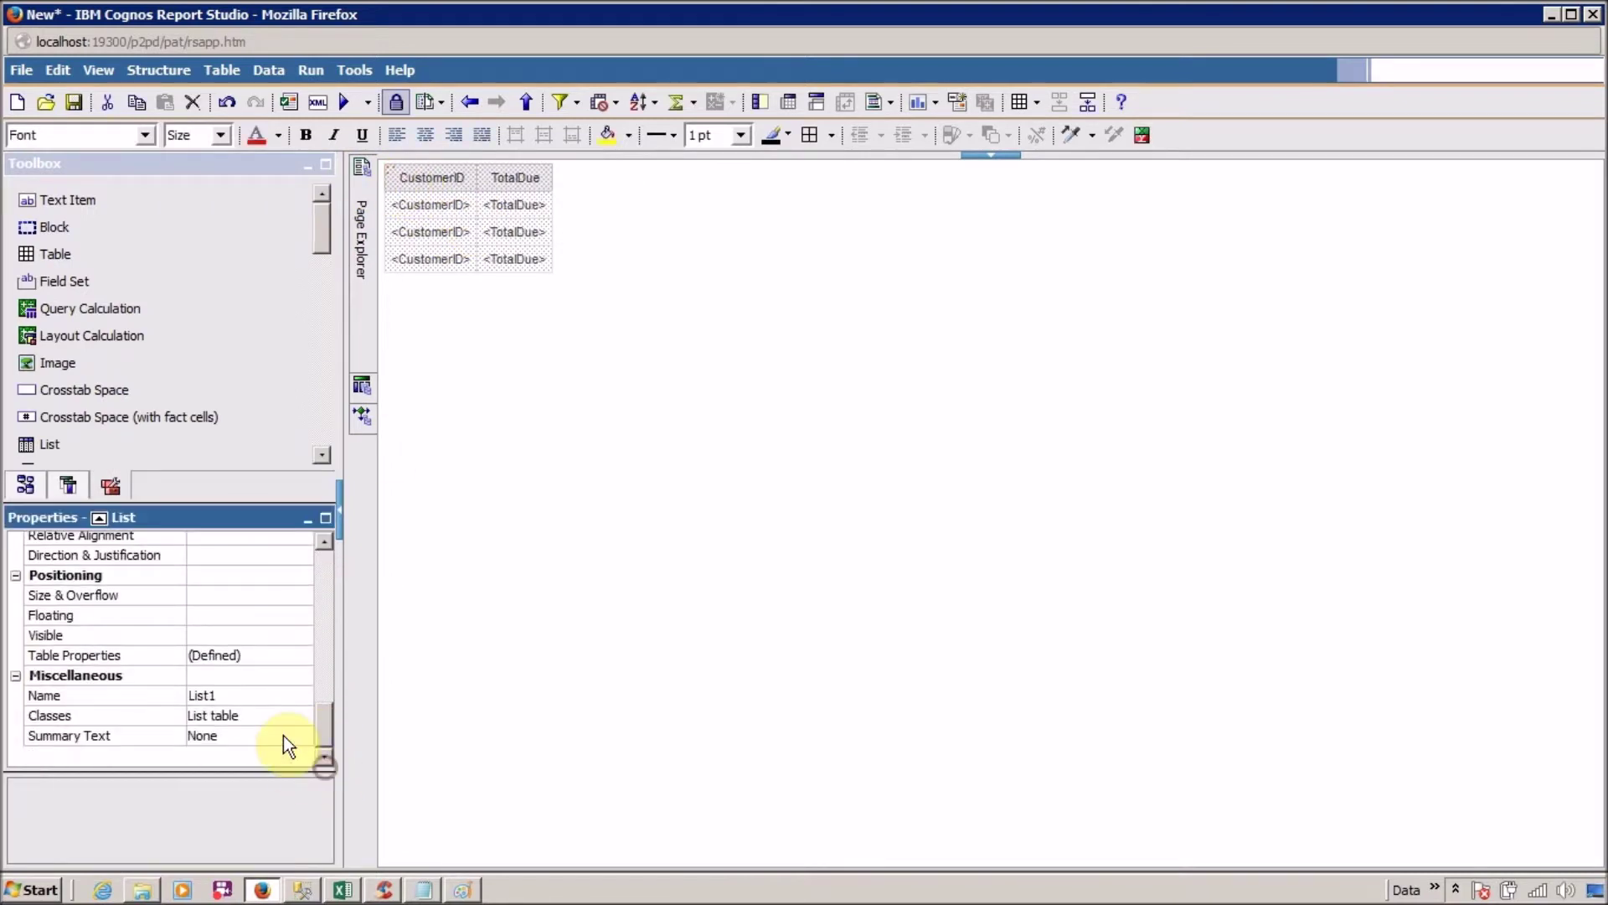
{"action": "left_click", "coordinate": [278, 697]}
{"action": "left_click", "coordinate": [278, 697]}
{"action": "type", "text": "L_"}
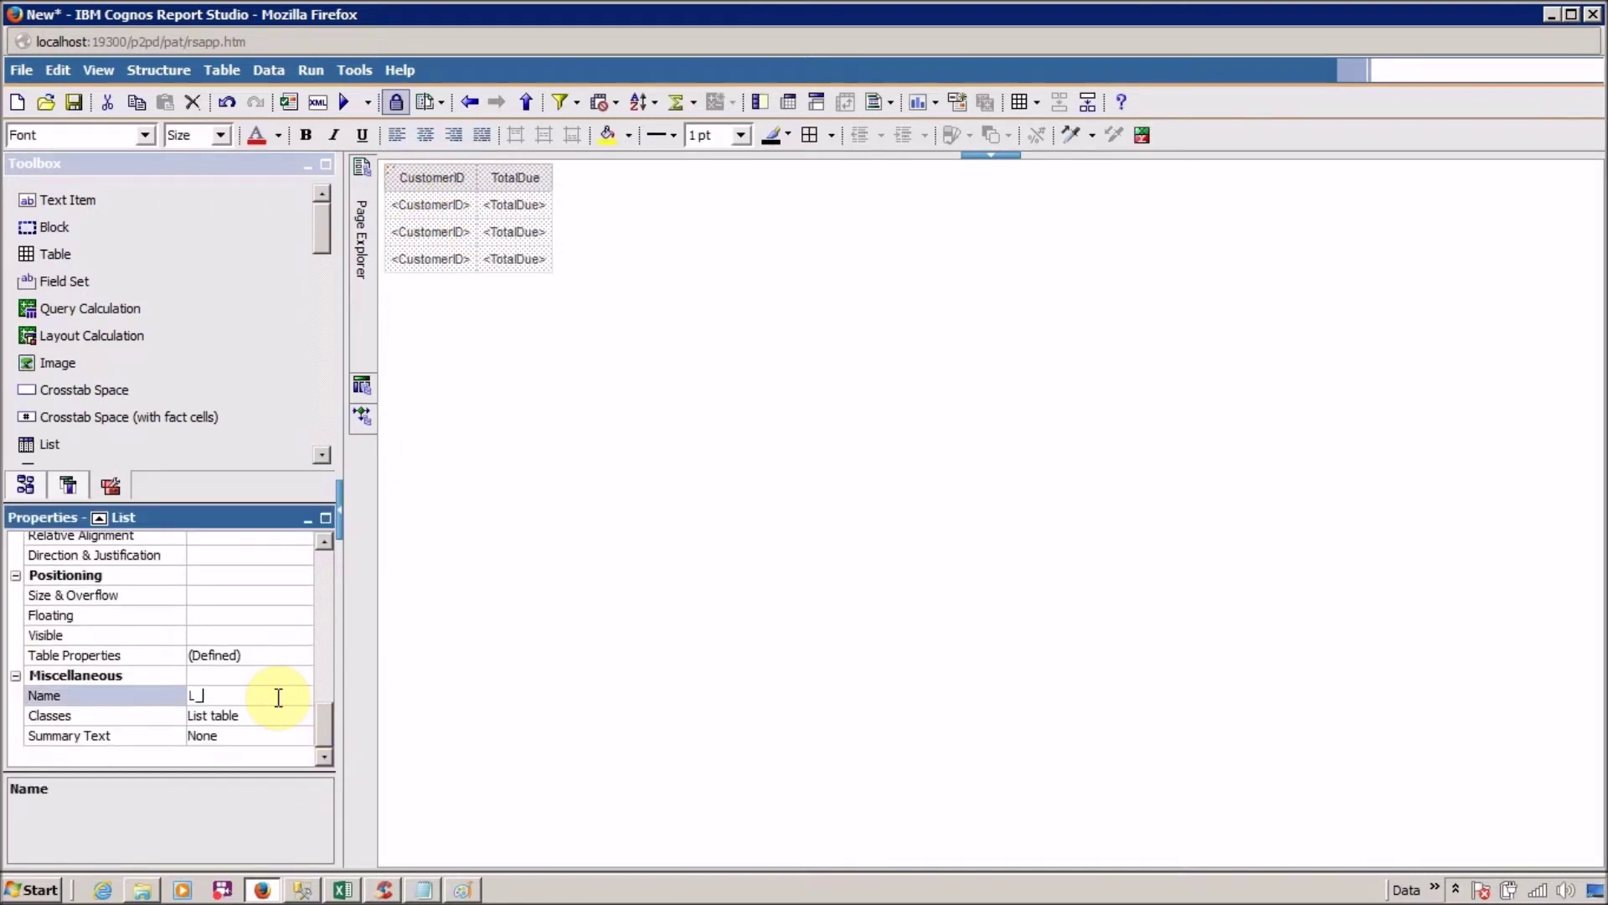
{"action": "type", "text": "CustomerOrder"}
{"action": "key", "text": "Return"}
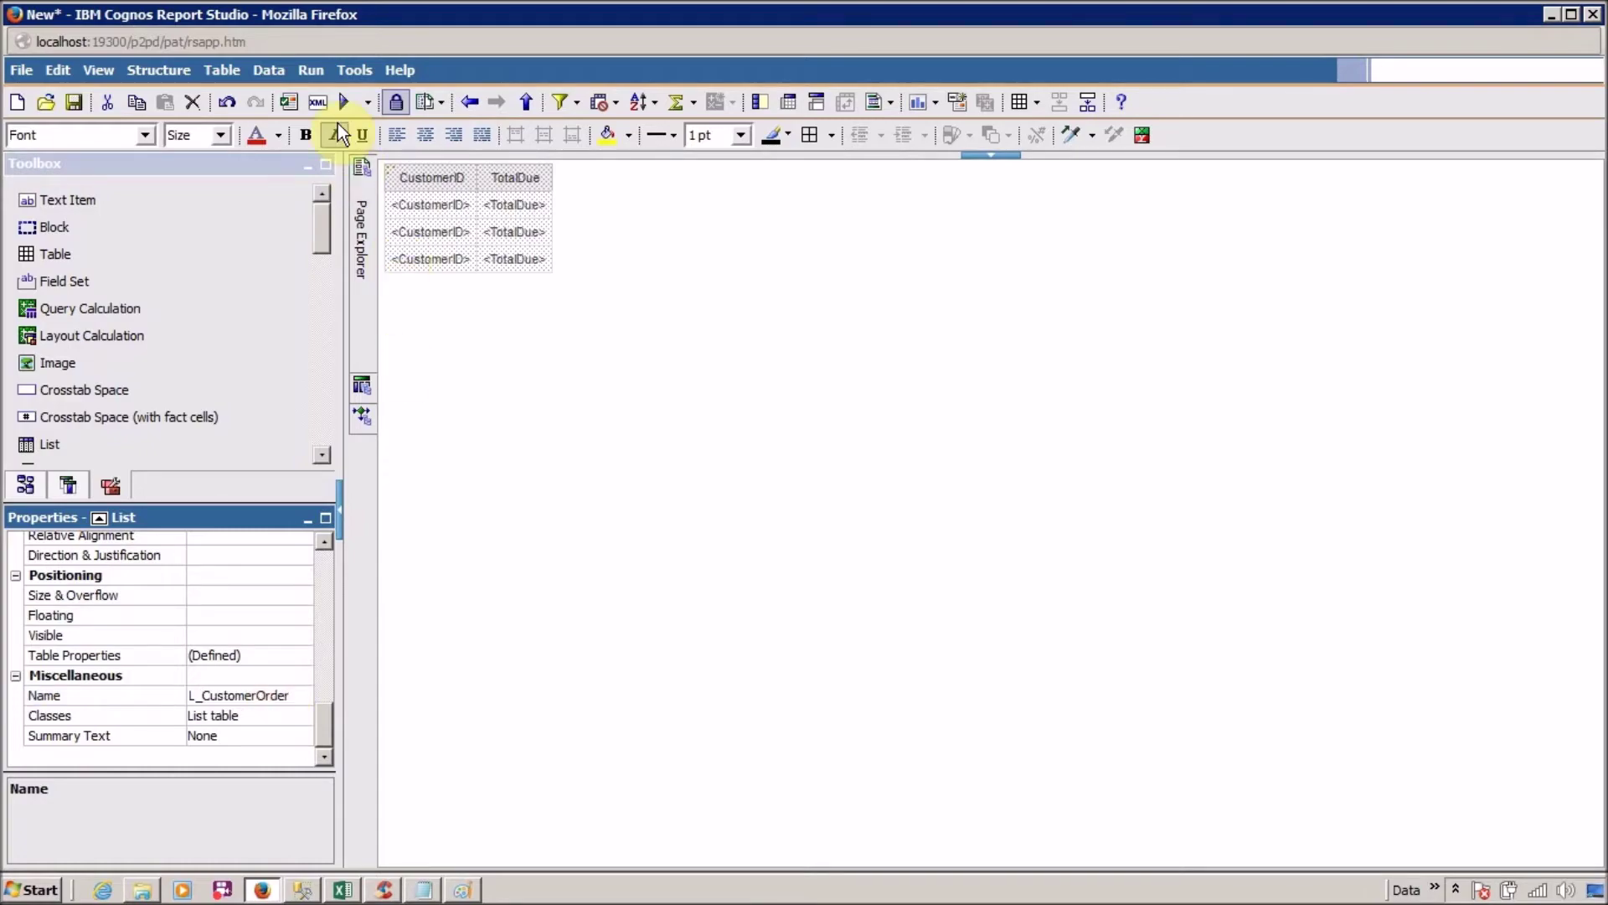
- Run the report to view the CustomerID and TotalDue rows, and return to the report editor
{"action": "left_click", "coordinate": [338, 104]}
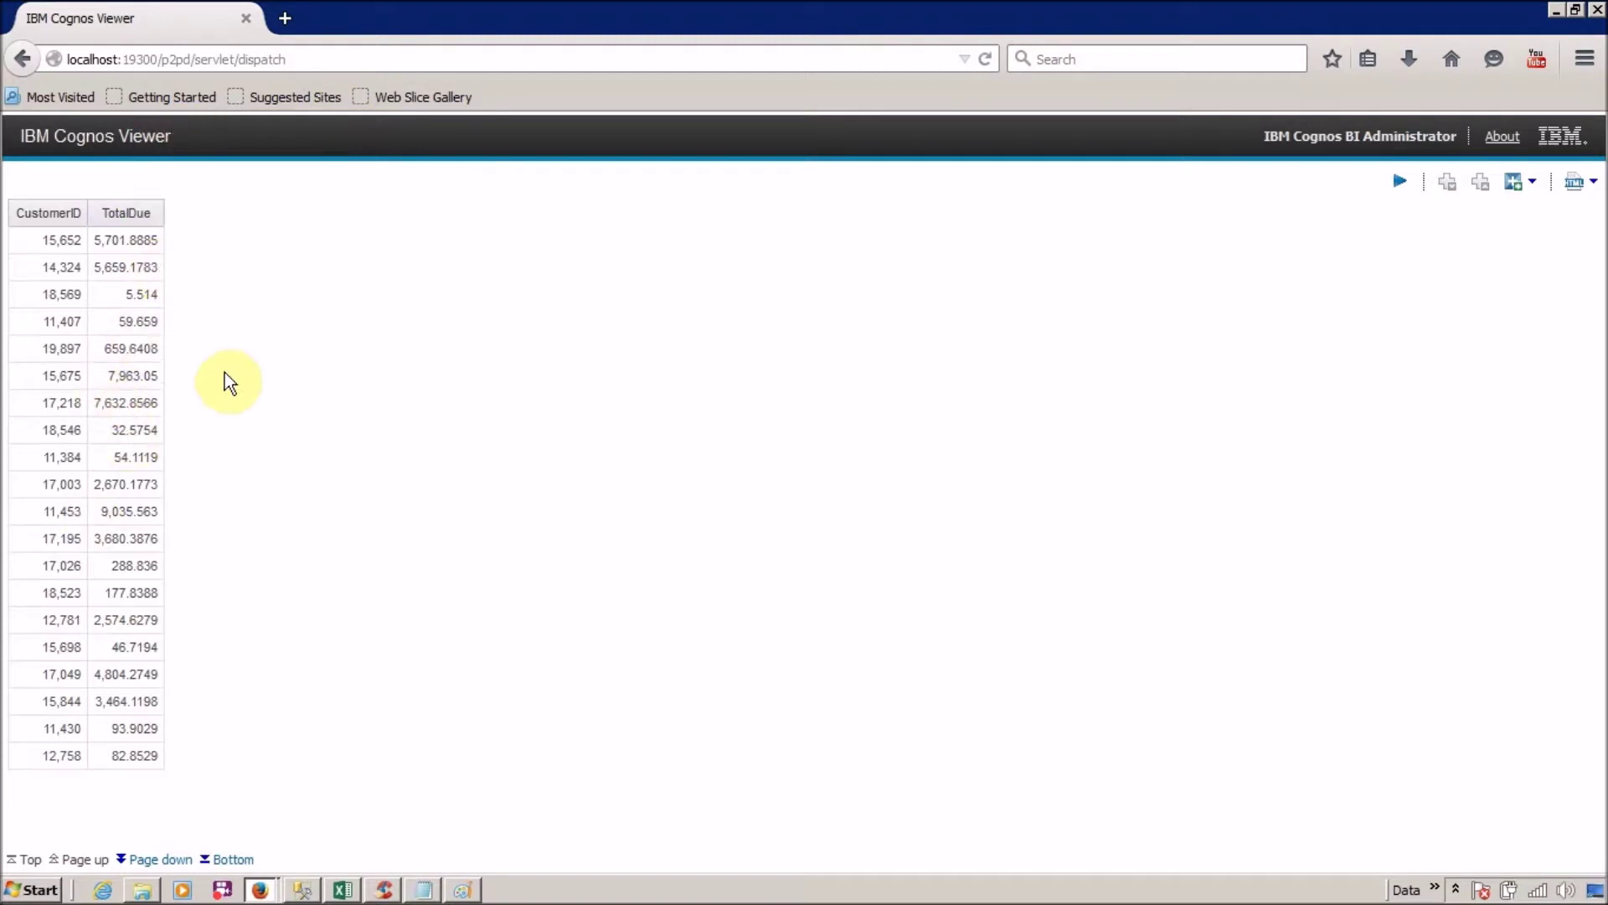
{"action": "key", "text": "alt+Tab"}
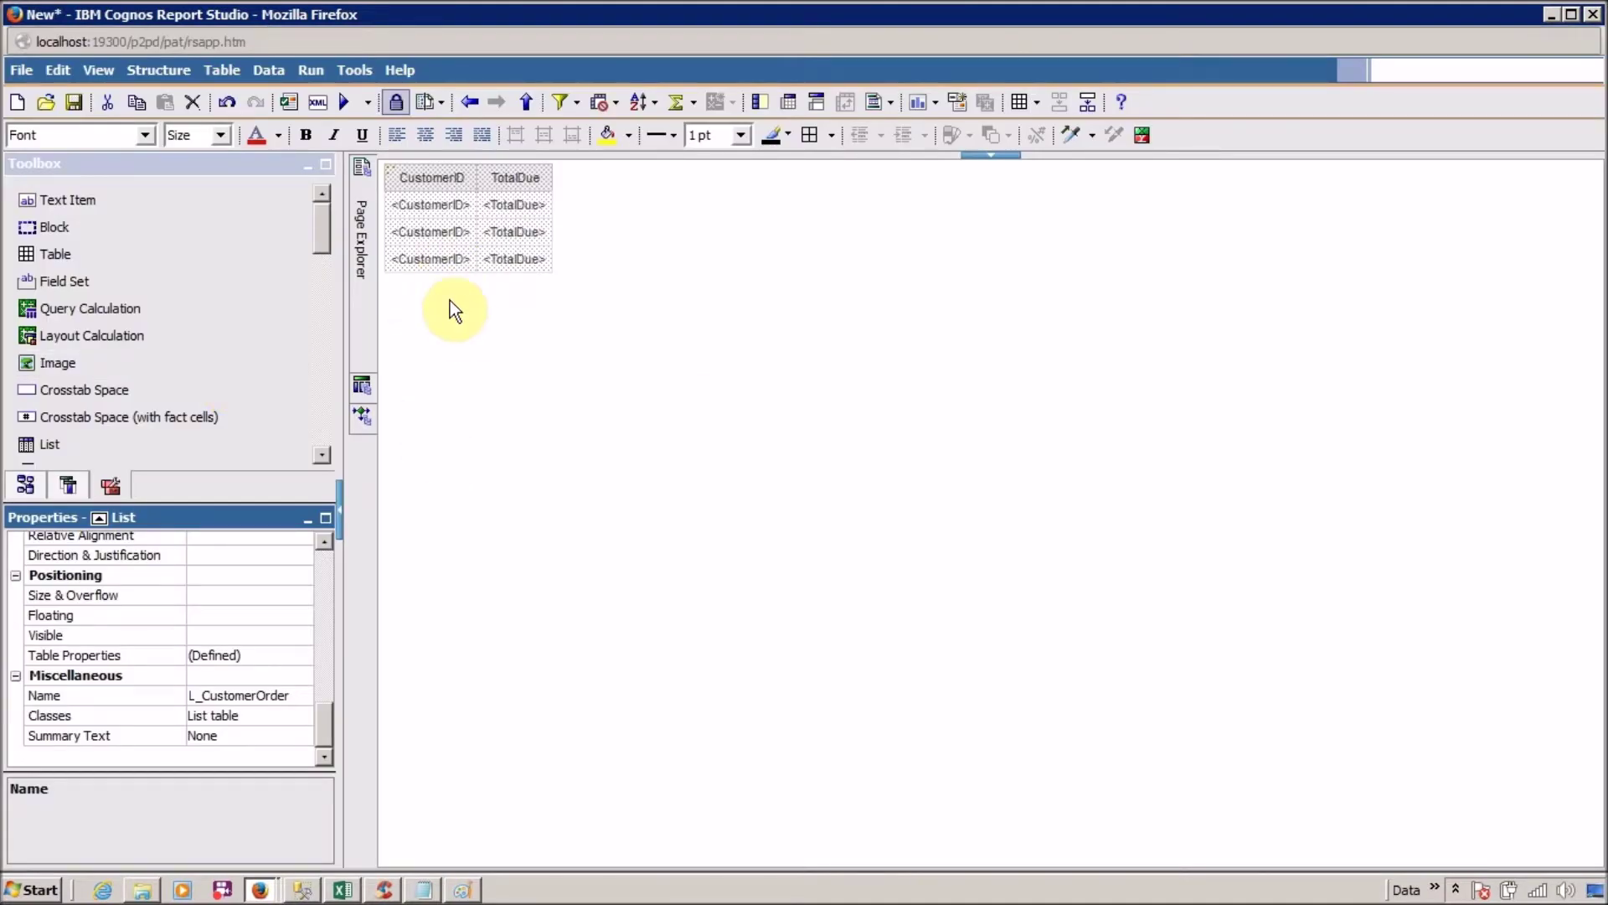
- Start a new custom detail filter on Q_CustomerOrder based on the TotalDue data item
{"action": "left_click", "coordinate": [575, 108]}
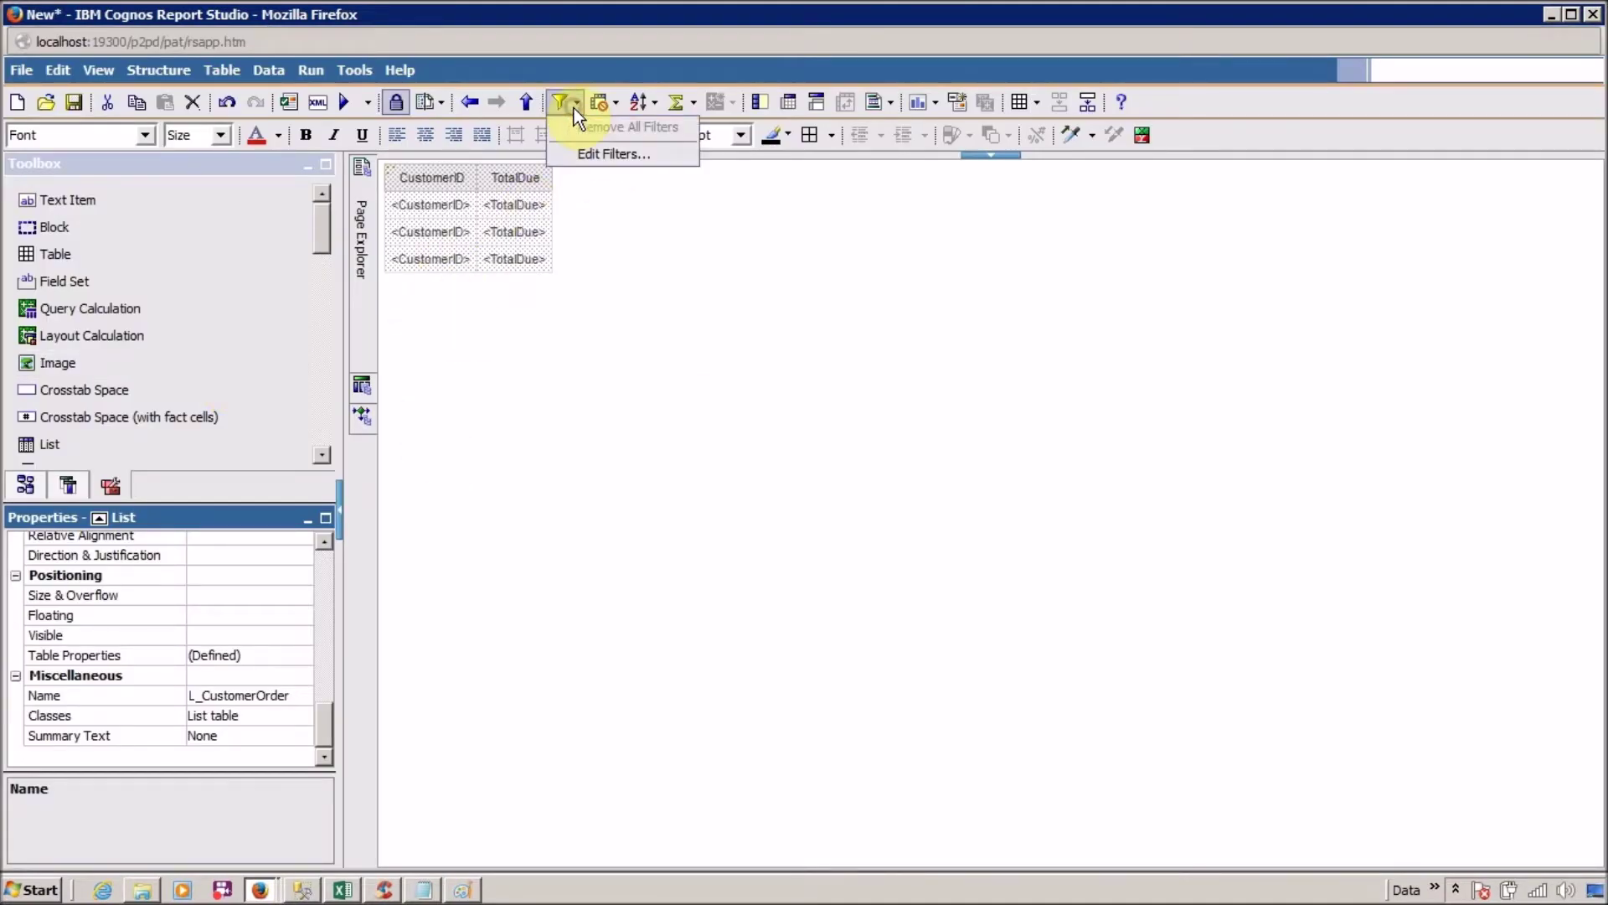
{"action": "left_click", "coordinate": [585, 151]}
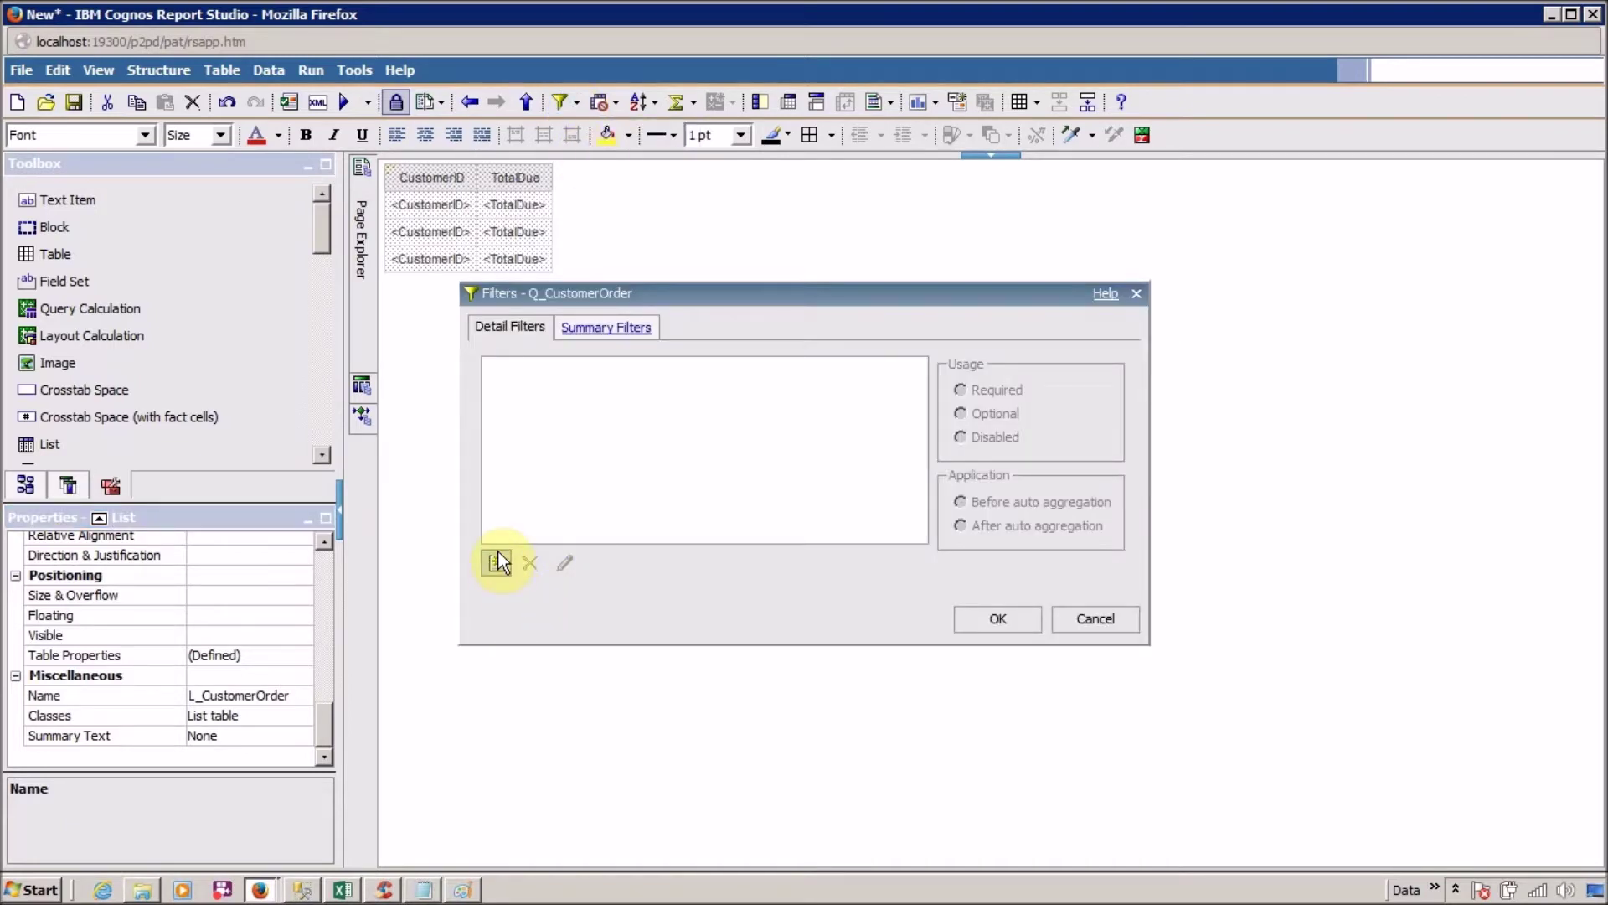
{"action": "left_click_drag", "start_coordinate": [817, 295], "coordinate": [756, 204]}
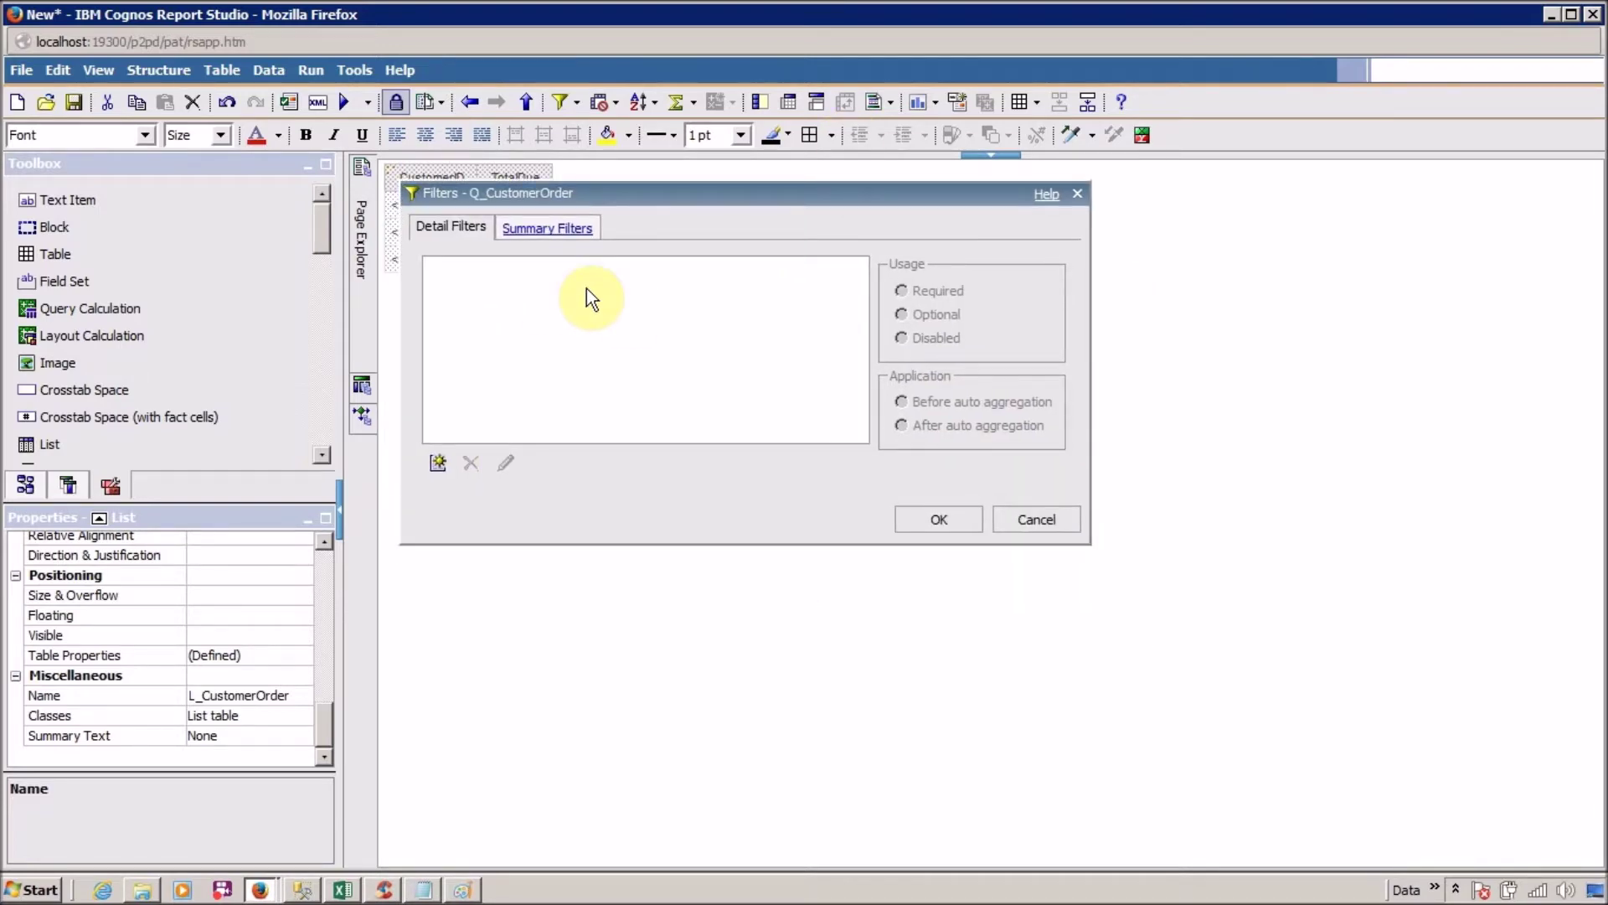
{"action": "left_click", "coordinate": [546, 214]}
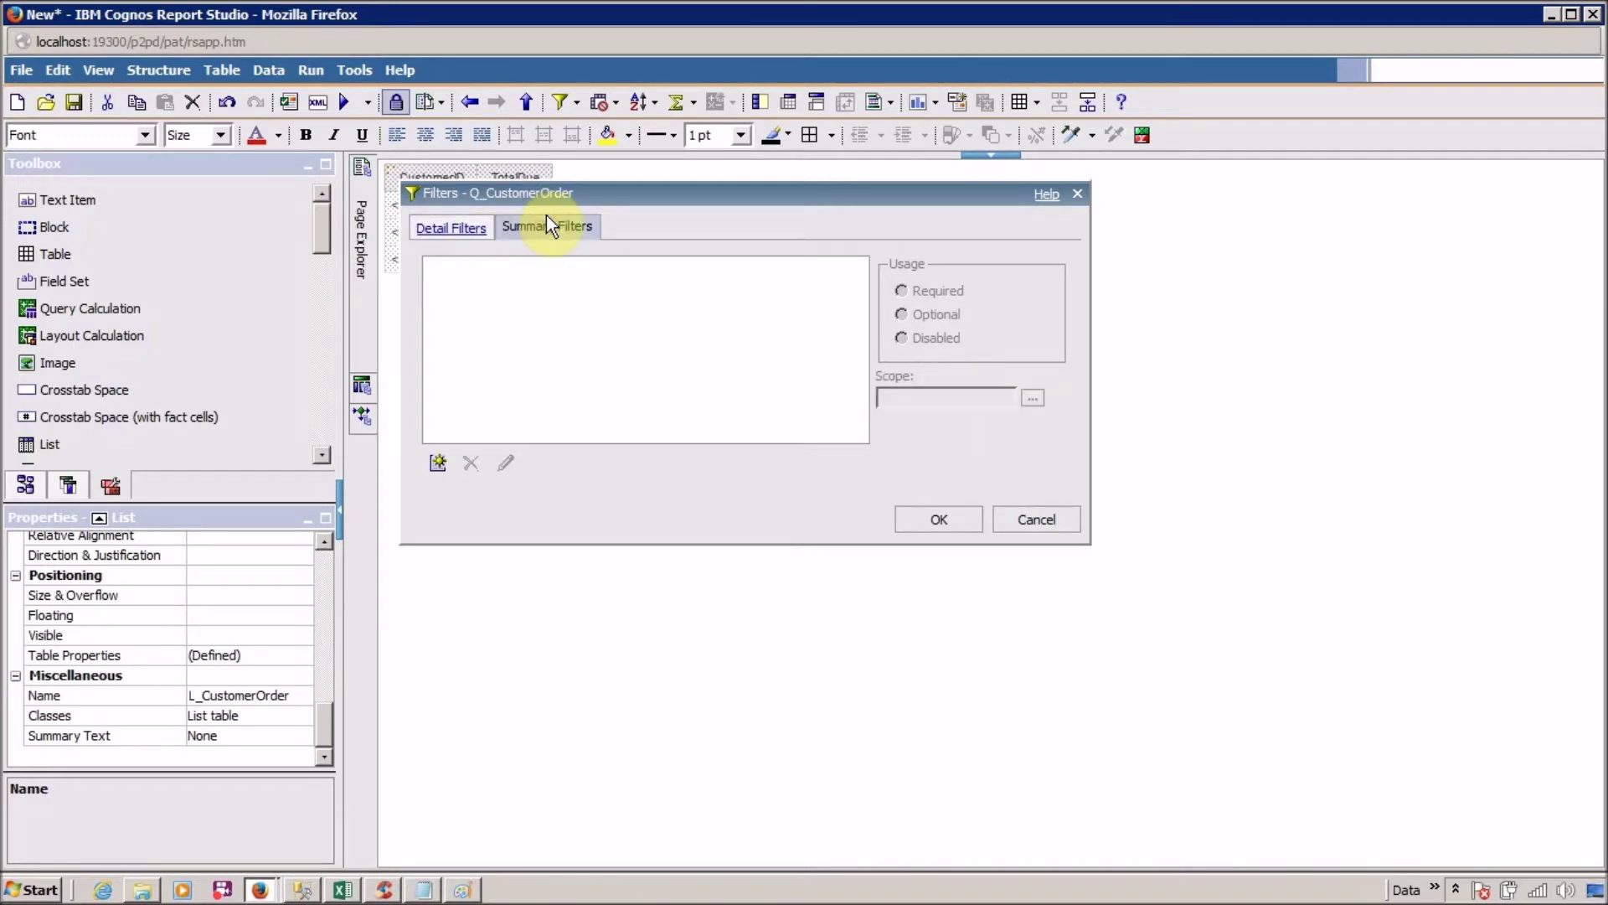
{"action": "left_click", "coordinate": [471, 223]}
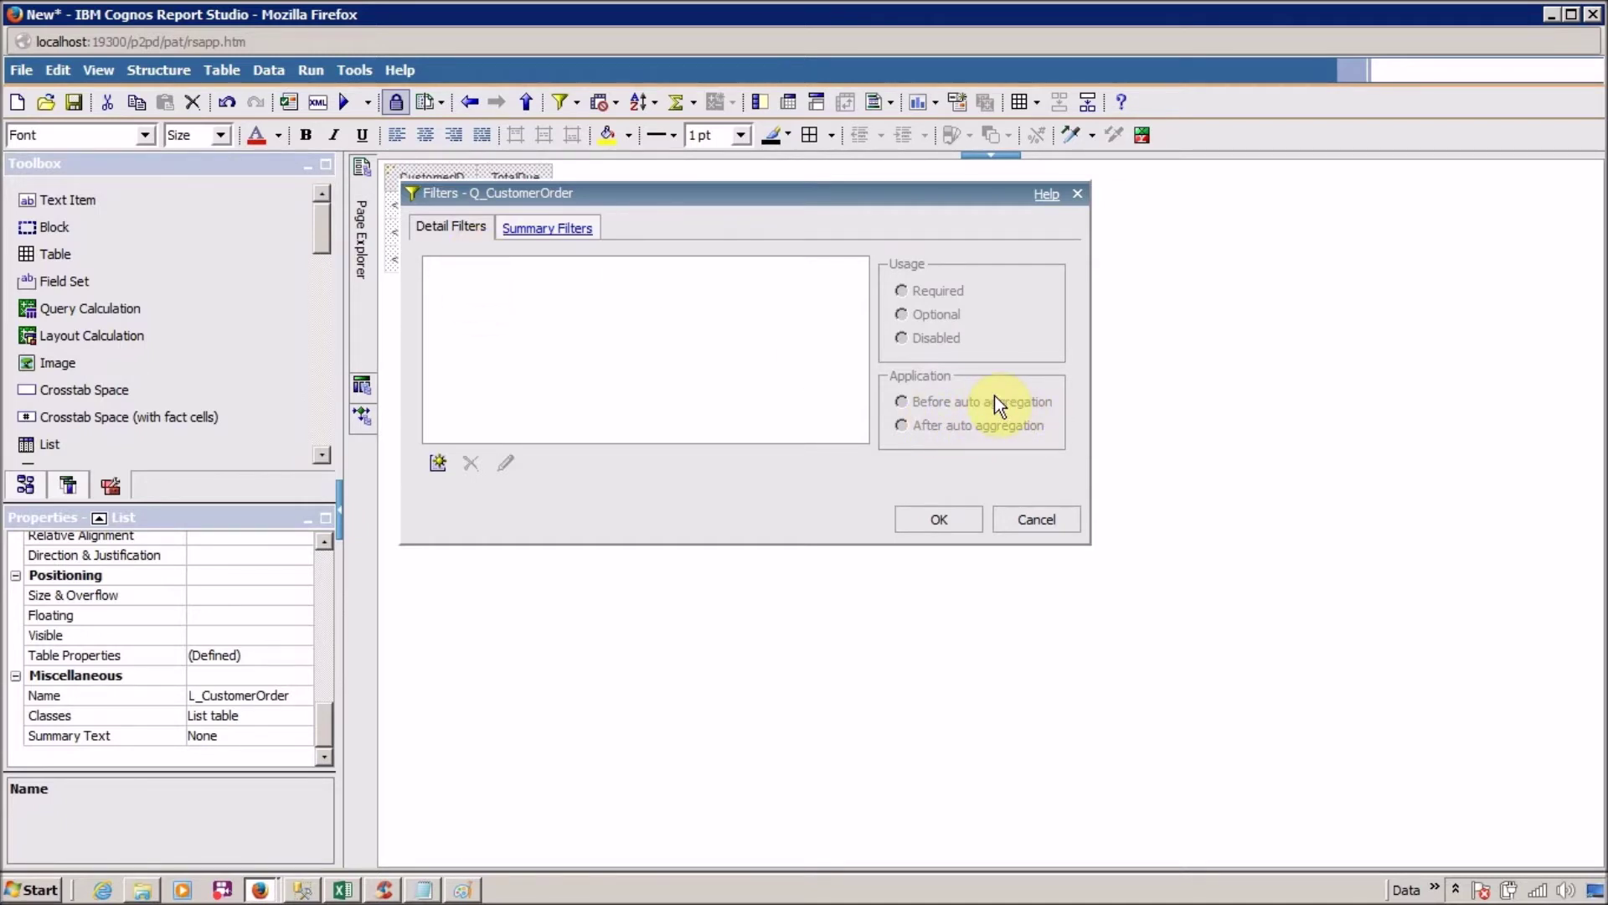
{"action": "left_click", "coordinate": [438, 462]}
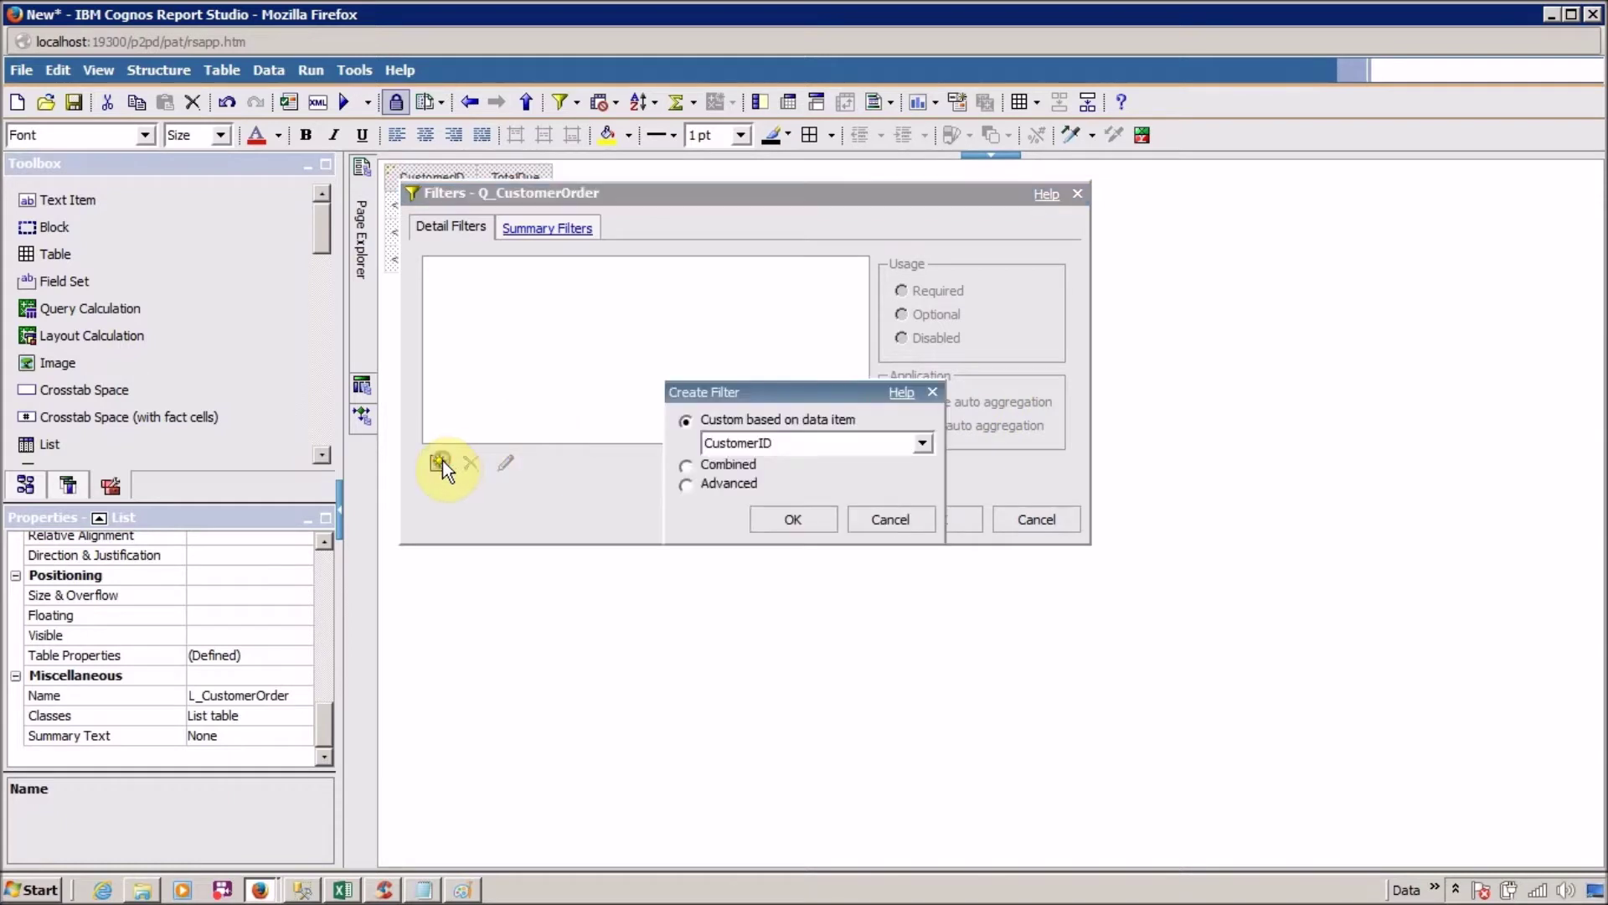
{"action": "left_click", "coordinate": [783, 441]}
{"action": "left_click", "coordinate": [787, 482]}
{"action": "left_click", "coordinate": [794, 520]}
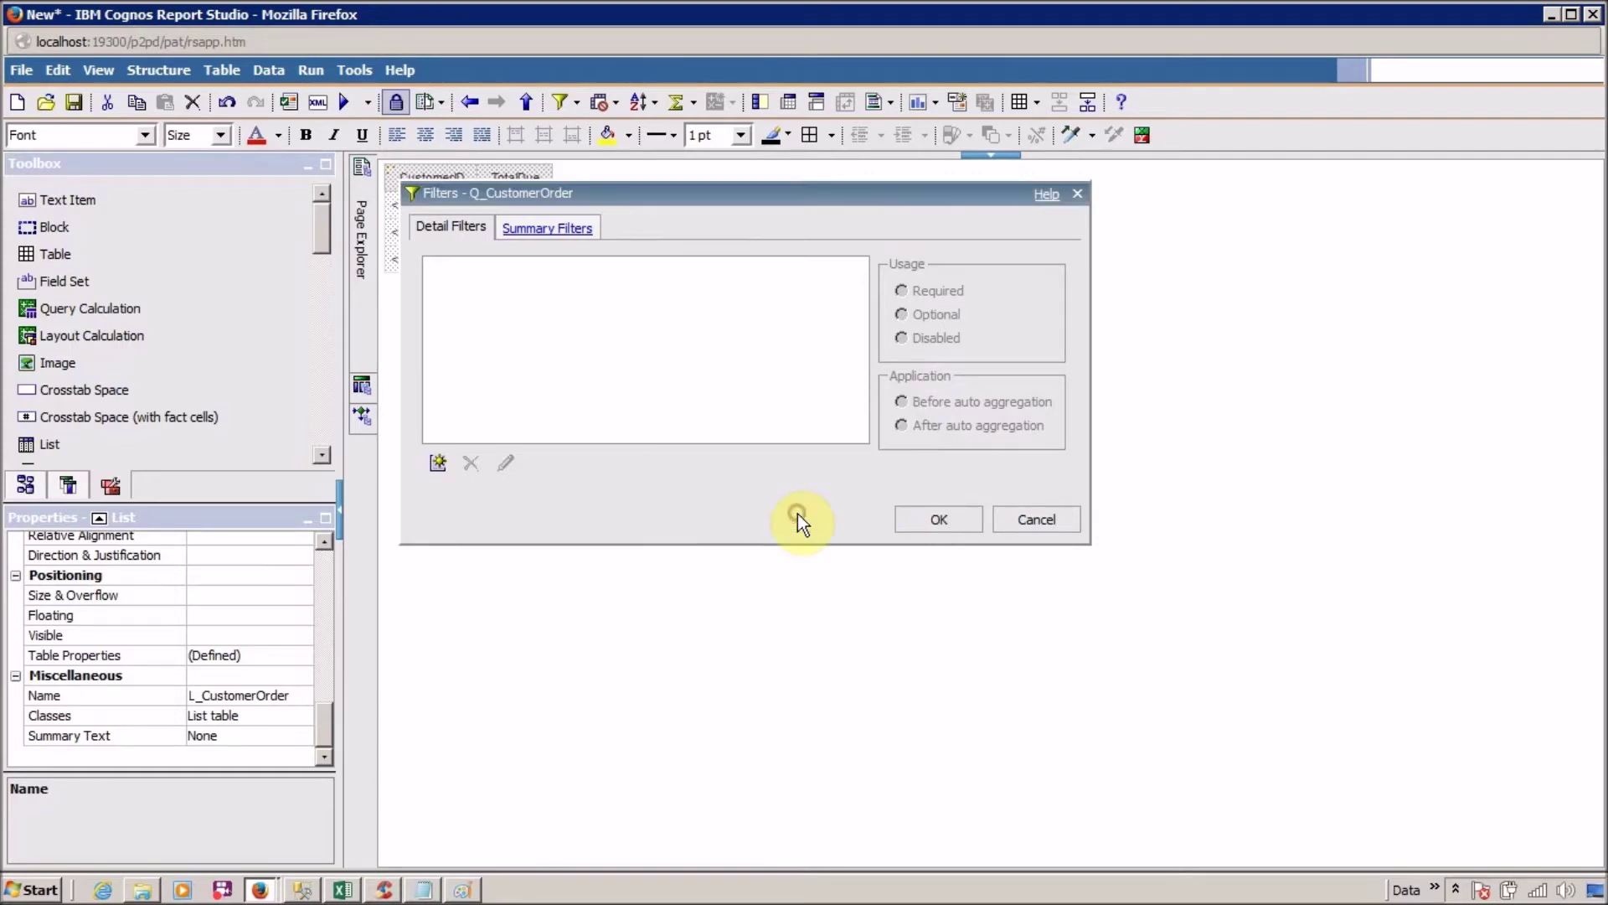
- Define the TotalDue filter condition as a comparison showing only values less than 500
{"action": "left_click", "coordinate": [647, 295]}
{"action": "left_click", "coordinate": [647, 294]}
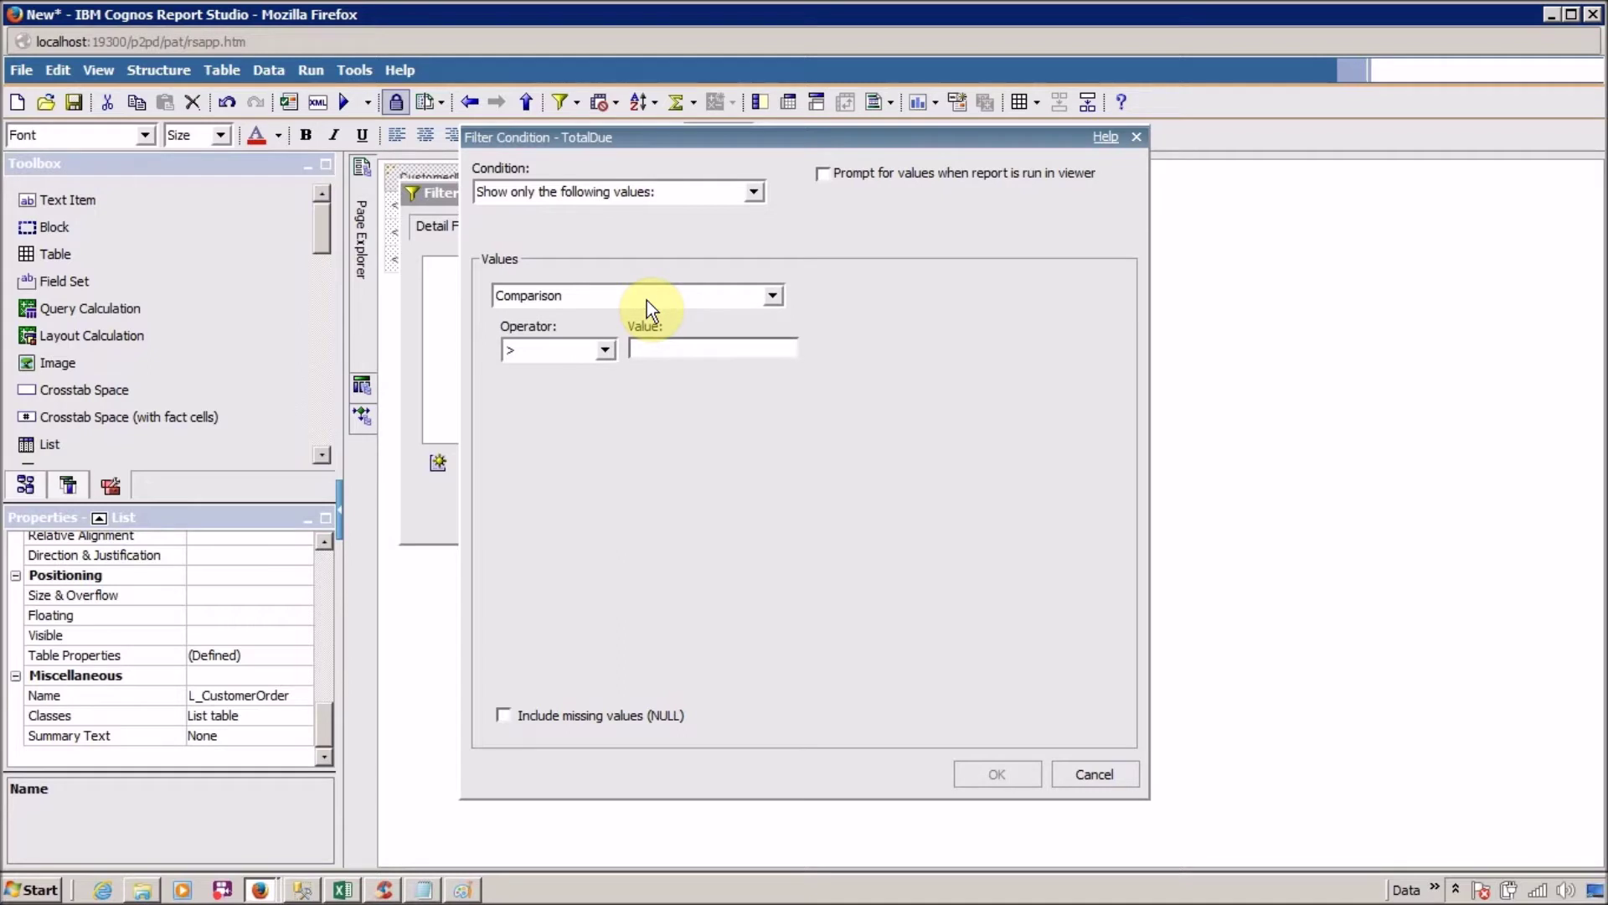
{"action": "left_click", "coordinate": [646, 300]}
{"action": "left_click", "coordinate": [647, 300]}
{"action": "left_click", "coordinate": [607, 348]}
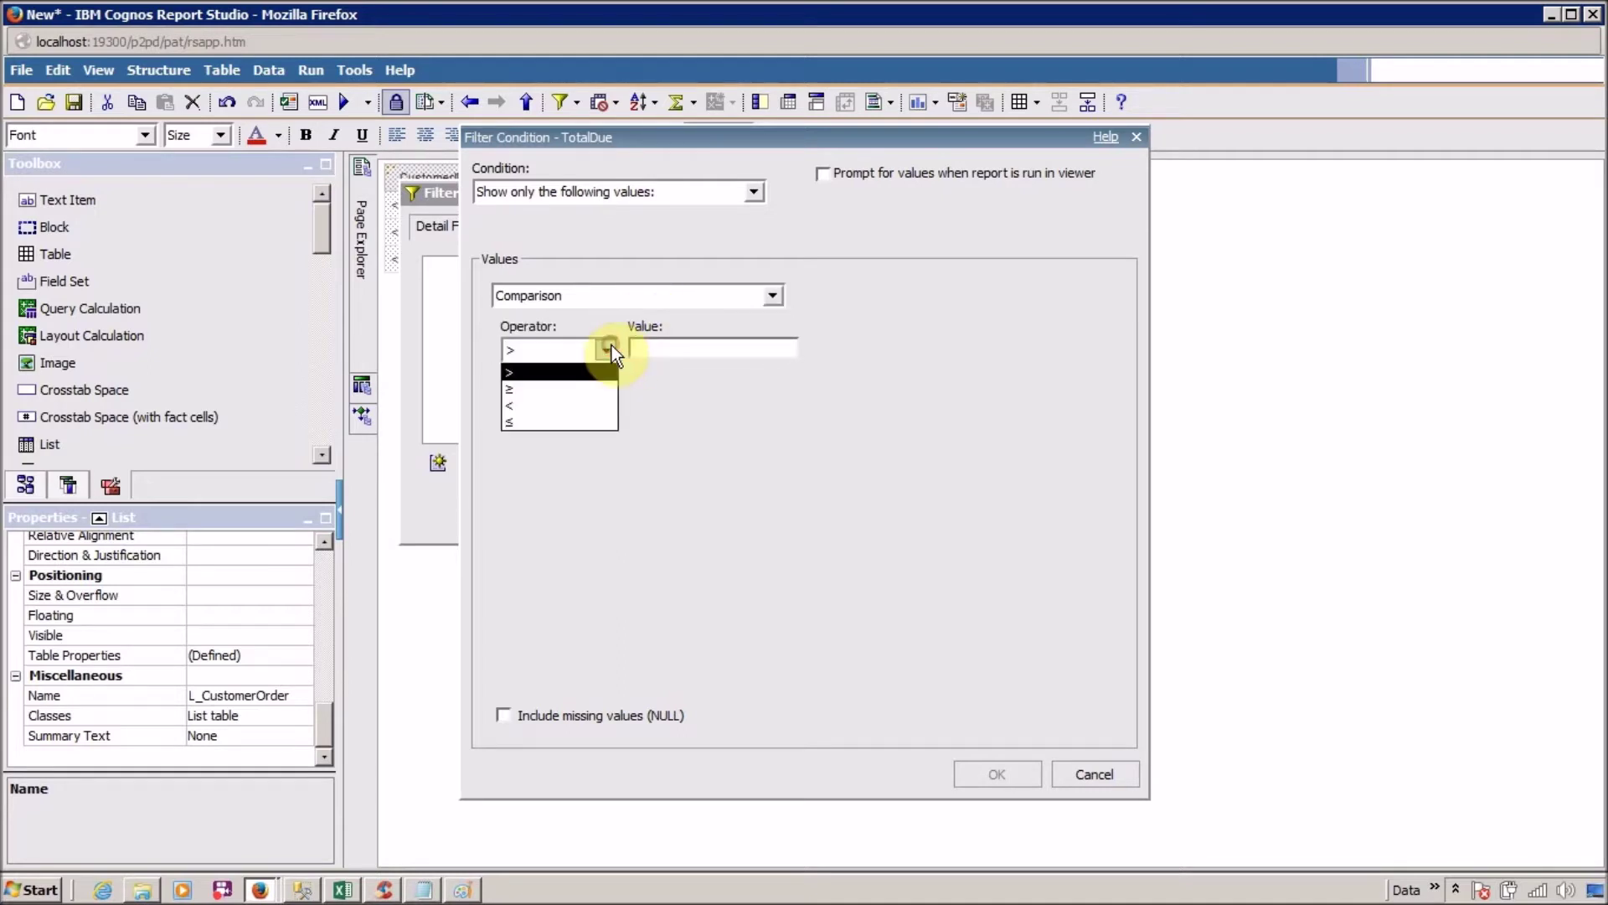
{"action": "left_click", "coordinate": [585, 405]}
{"action": "left_click", "coordinate": [677, 350]}
{"action": "type", "text": "500"}
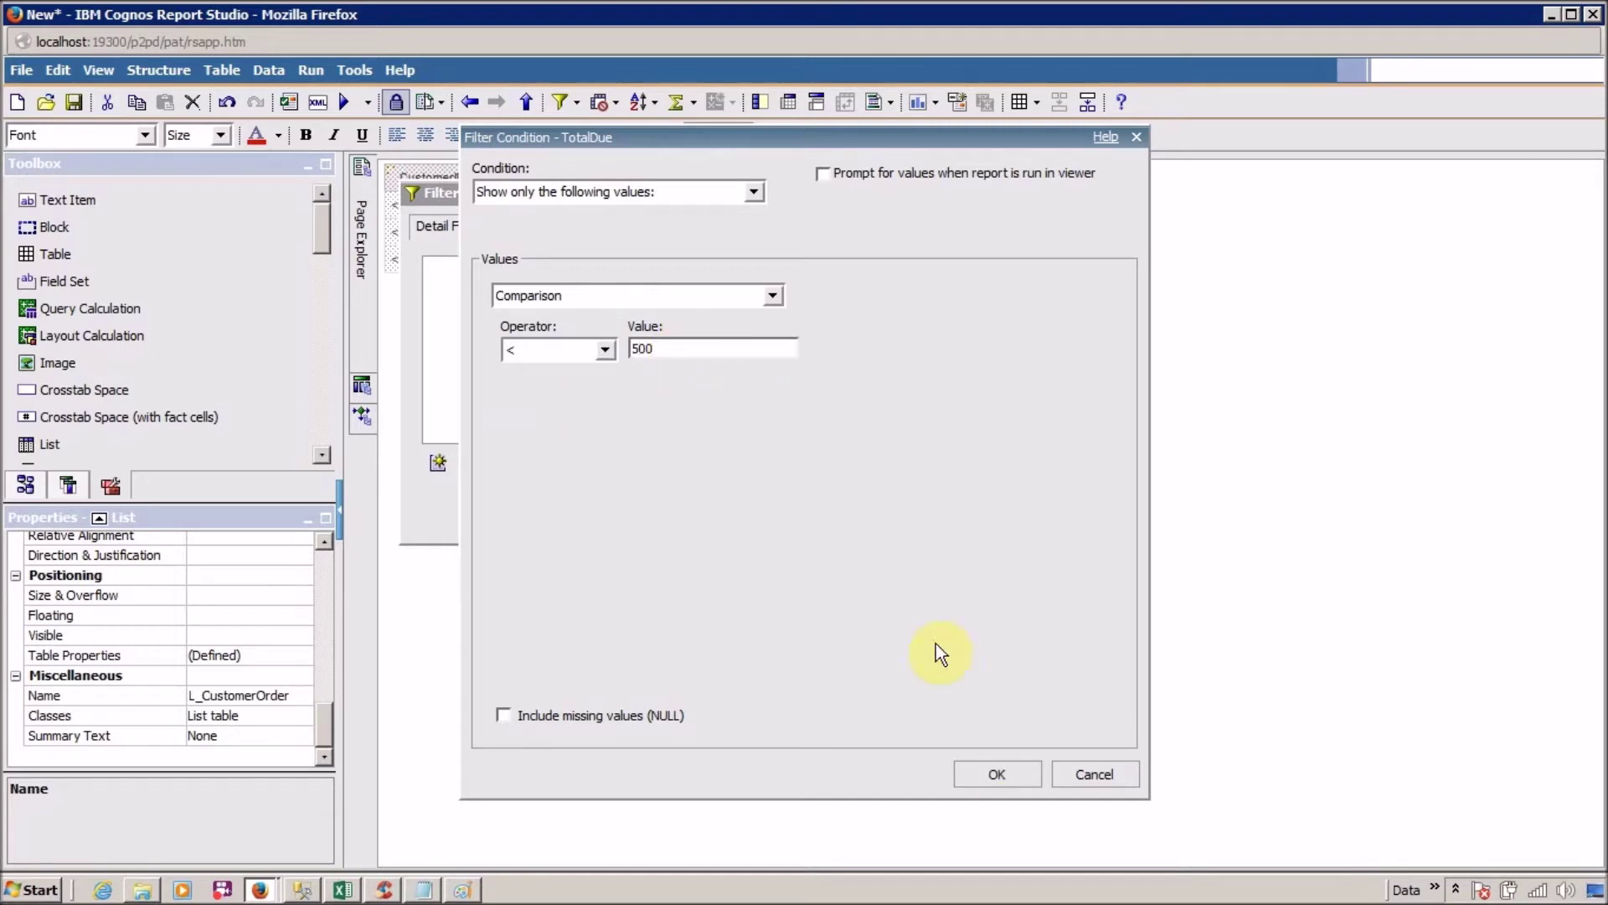
{"action": "left_click", "coordinate": [998, 775]}
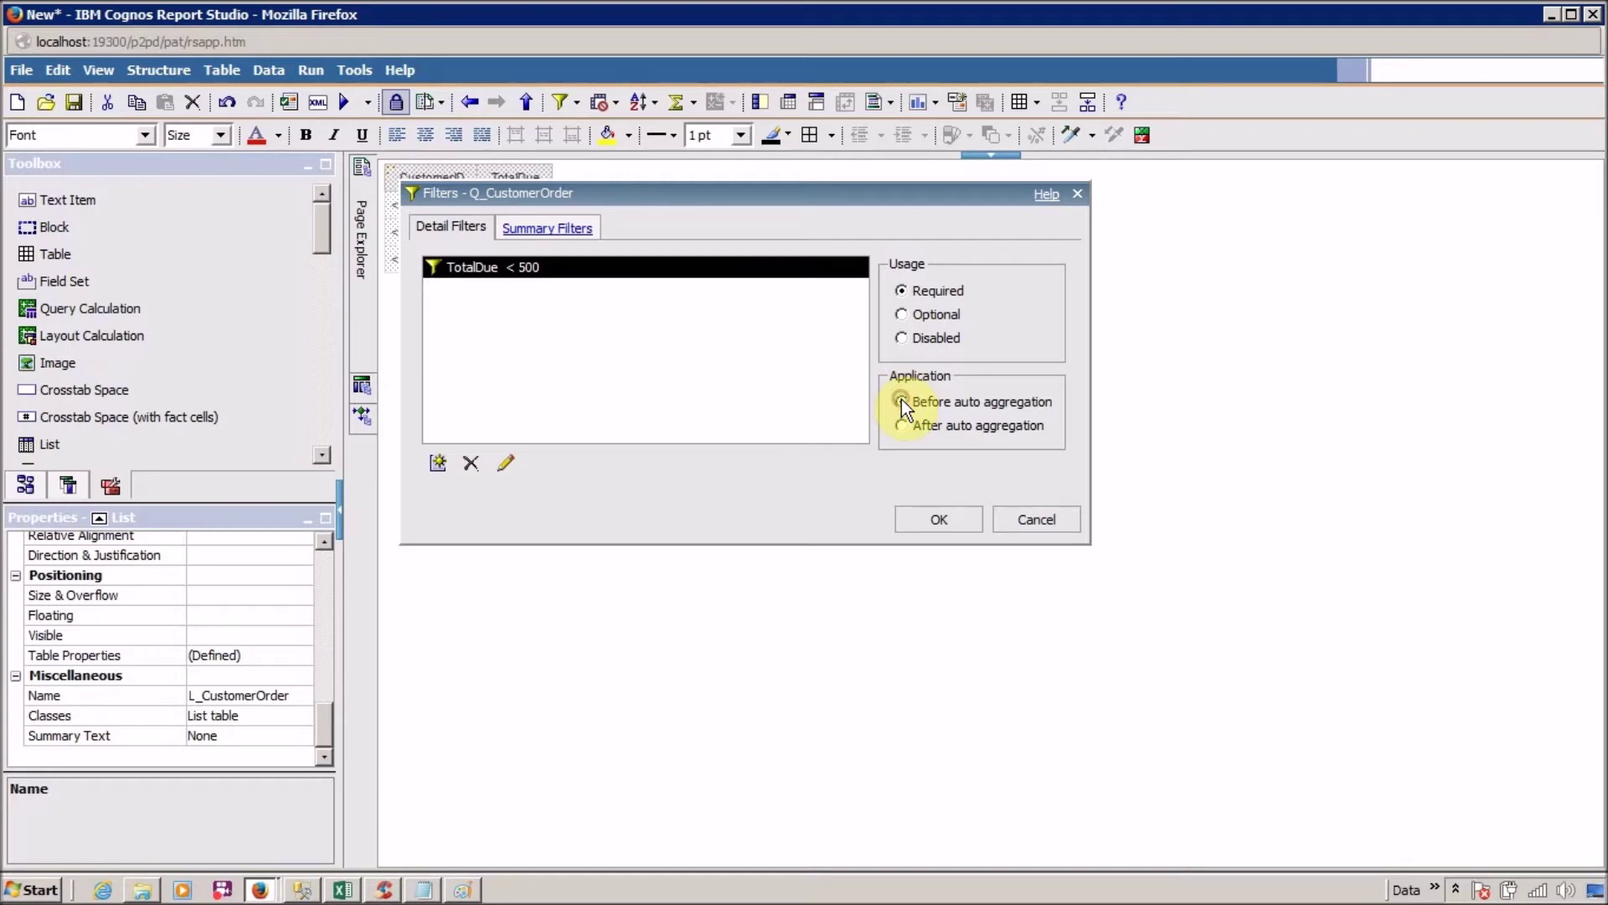
- Apply the TotalDue filter before auto aggregation and run the report to view the filtered rows enlarged
{"action": "left_click", "coordinate": [938, 518]}
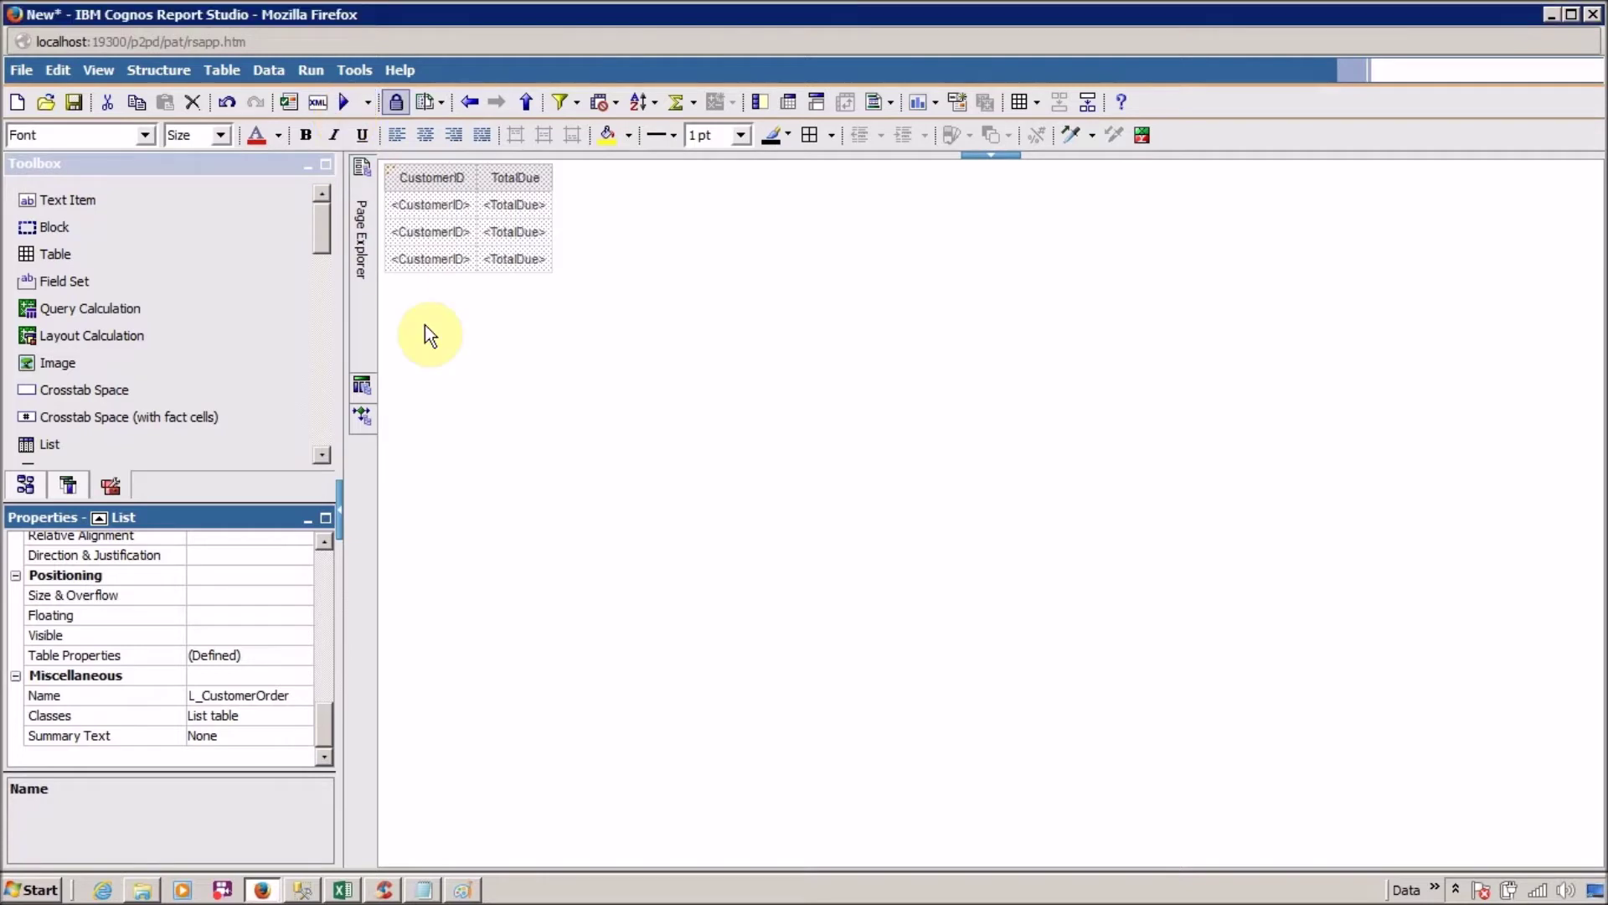
{"action": "left_click", "coordinate": [340, 104]}
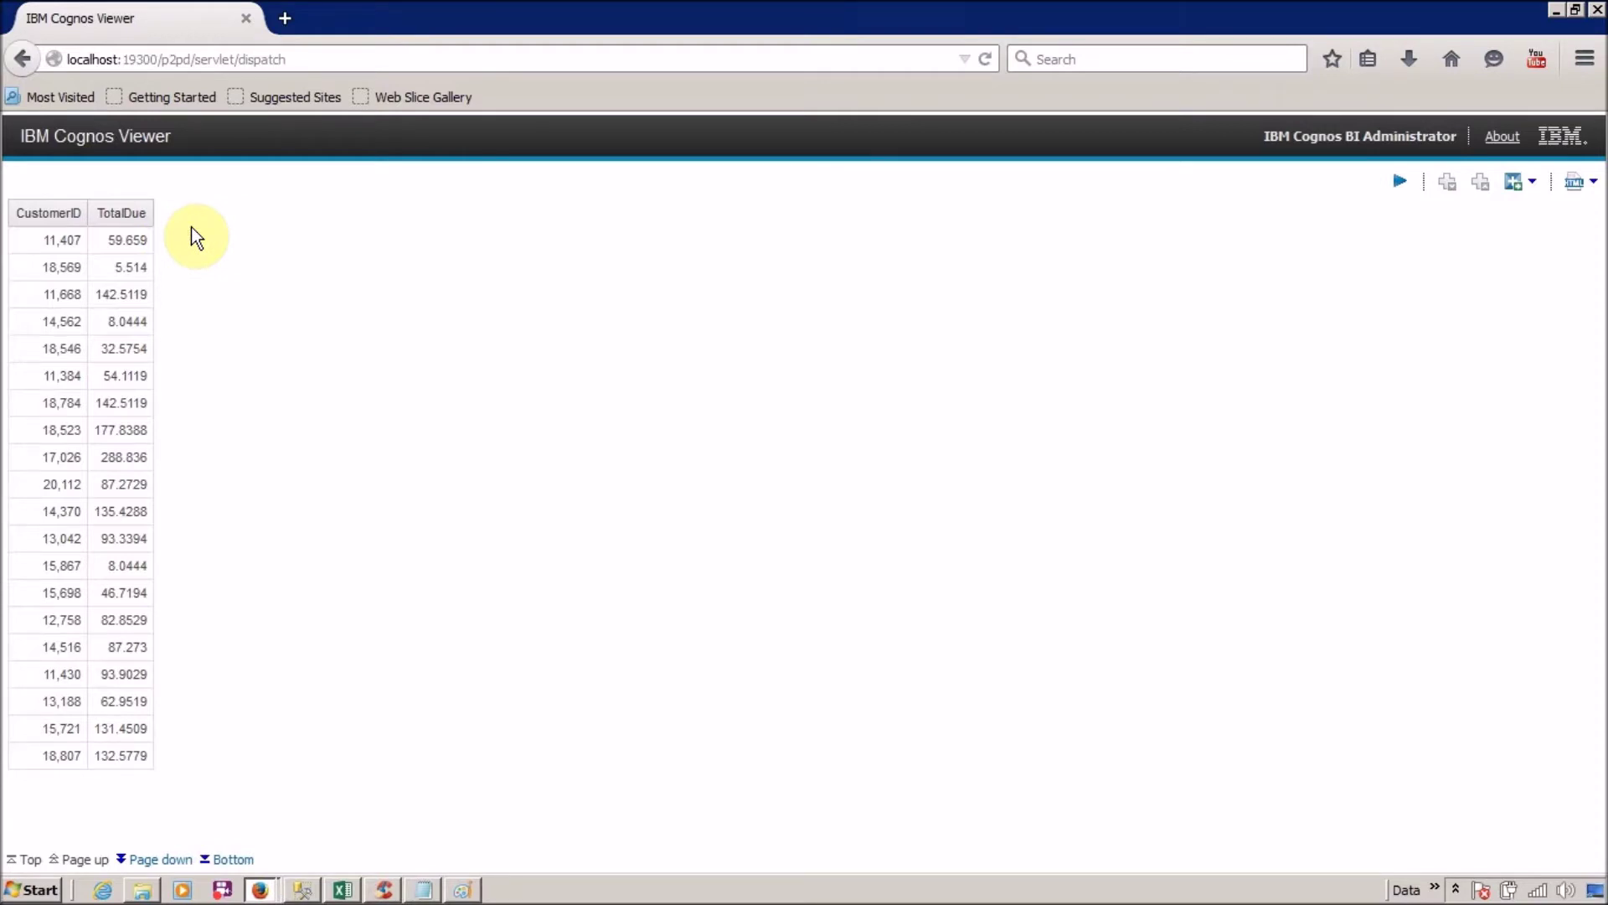
{"action": "key", "text": "ctrl+plus"}
{"action": "key", "text": "ctrl+plus"}
{"action": "key", "text": "ctrl+plus"}
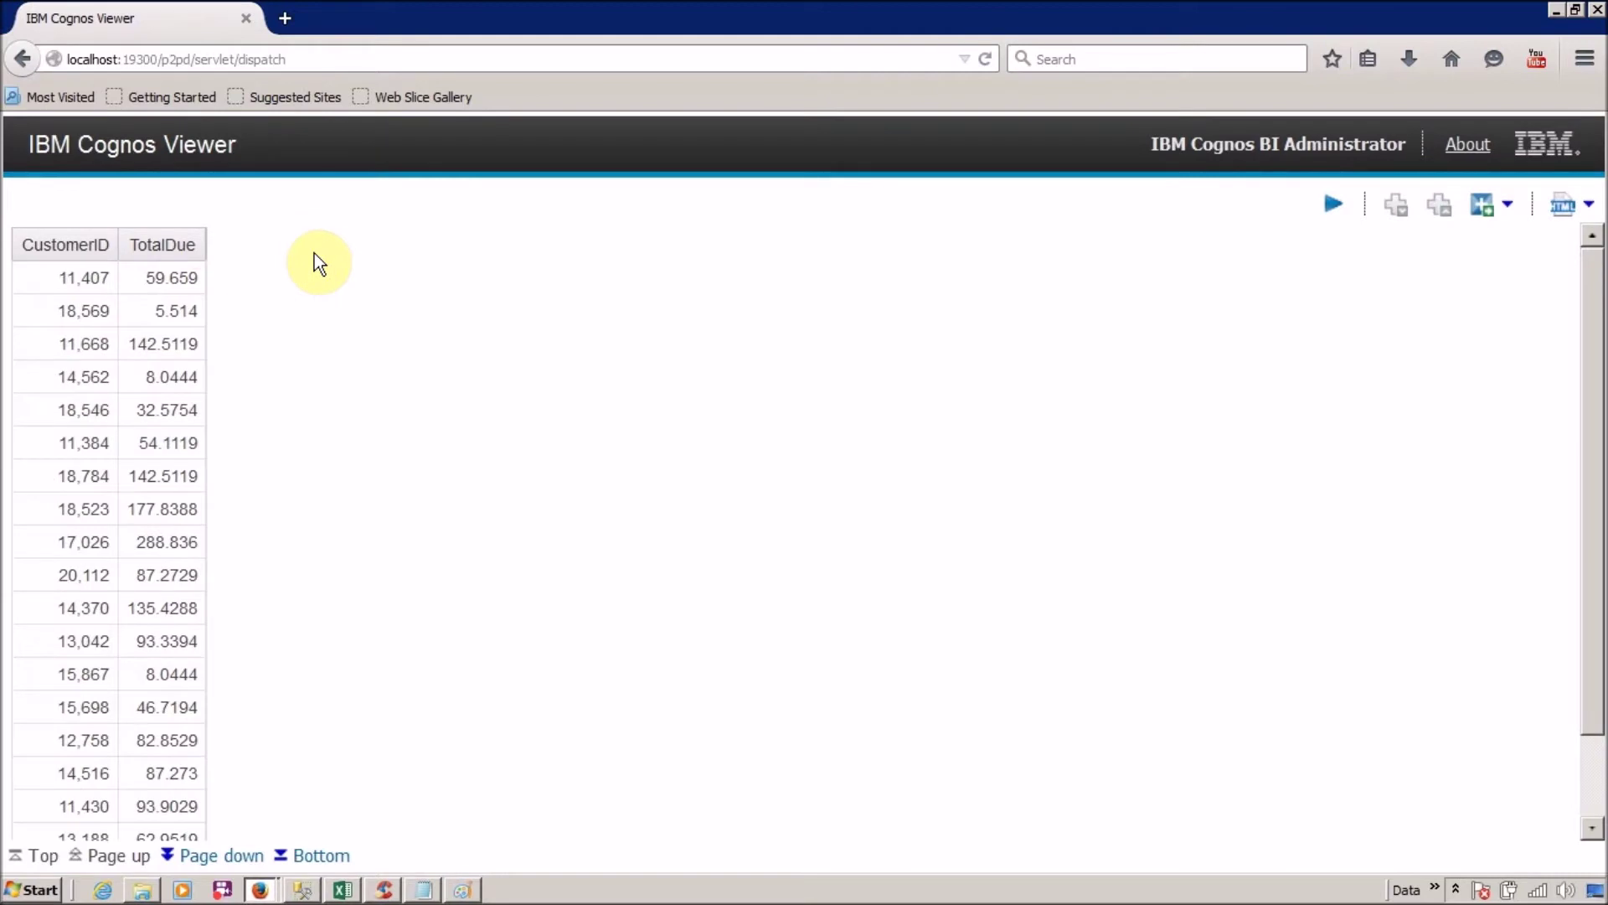
- Open Paint and paste a screenshot of the report output onto the blank canvas
{"action": "key", "text": "super+r"}
{"action": "type", "text": "mspaint"}
{"action": "key", "text": "Return"}
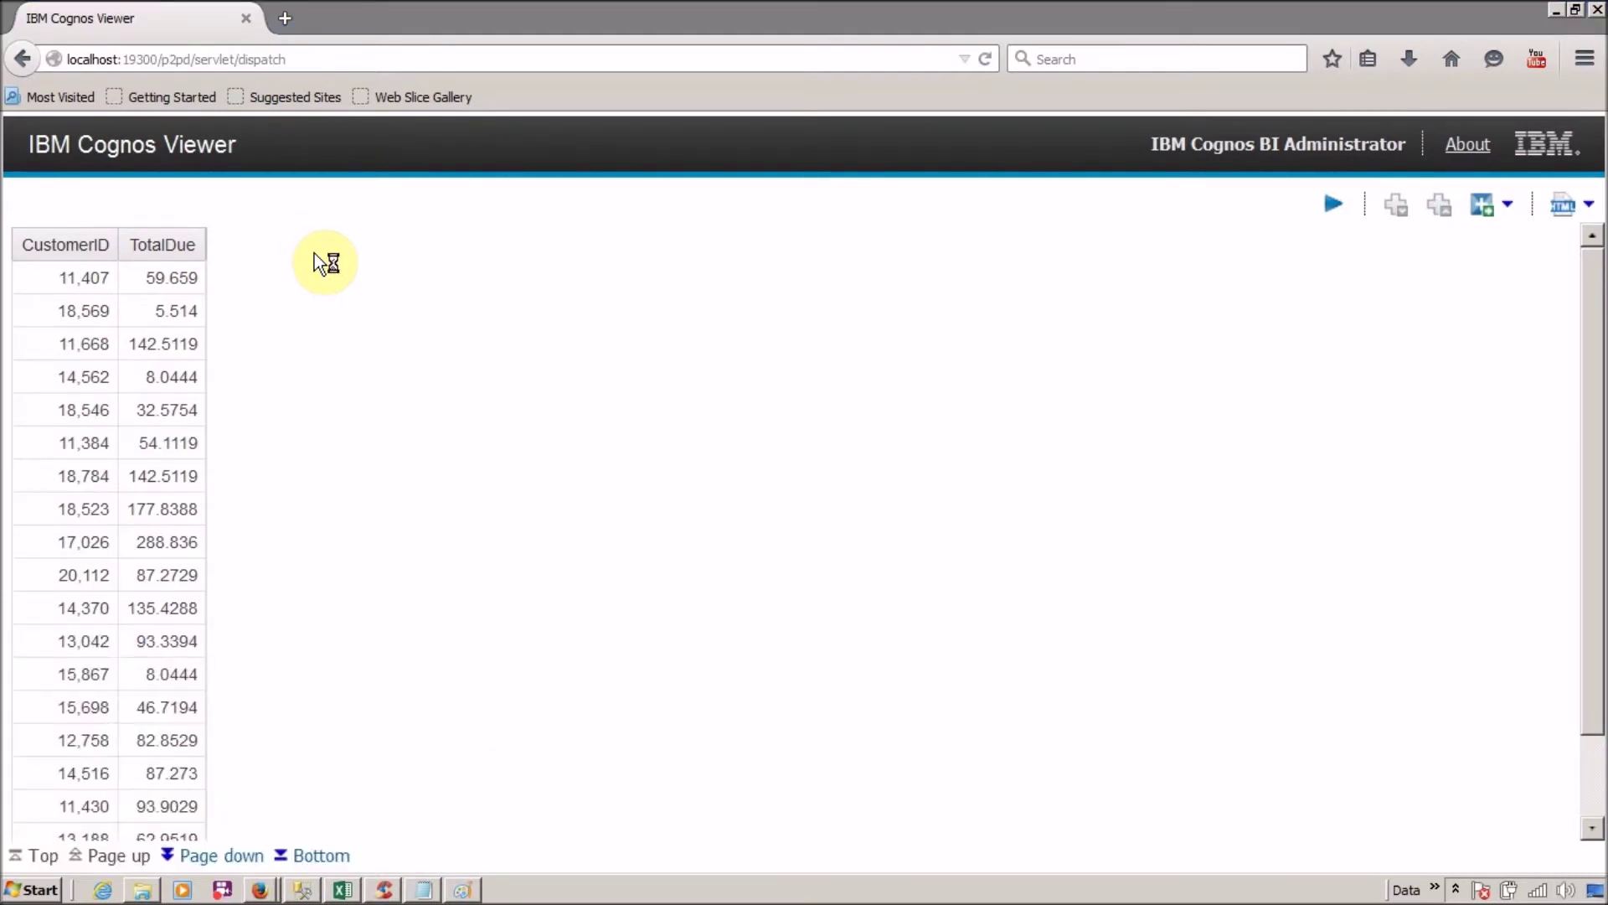
{"action": "key", "text": "ctrl+v"}
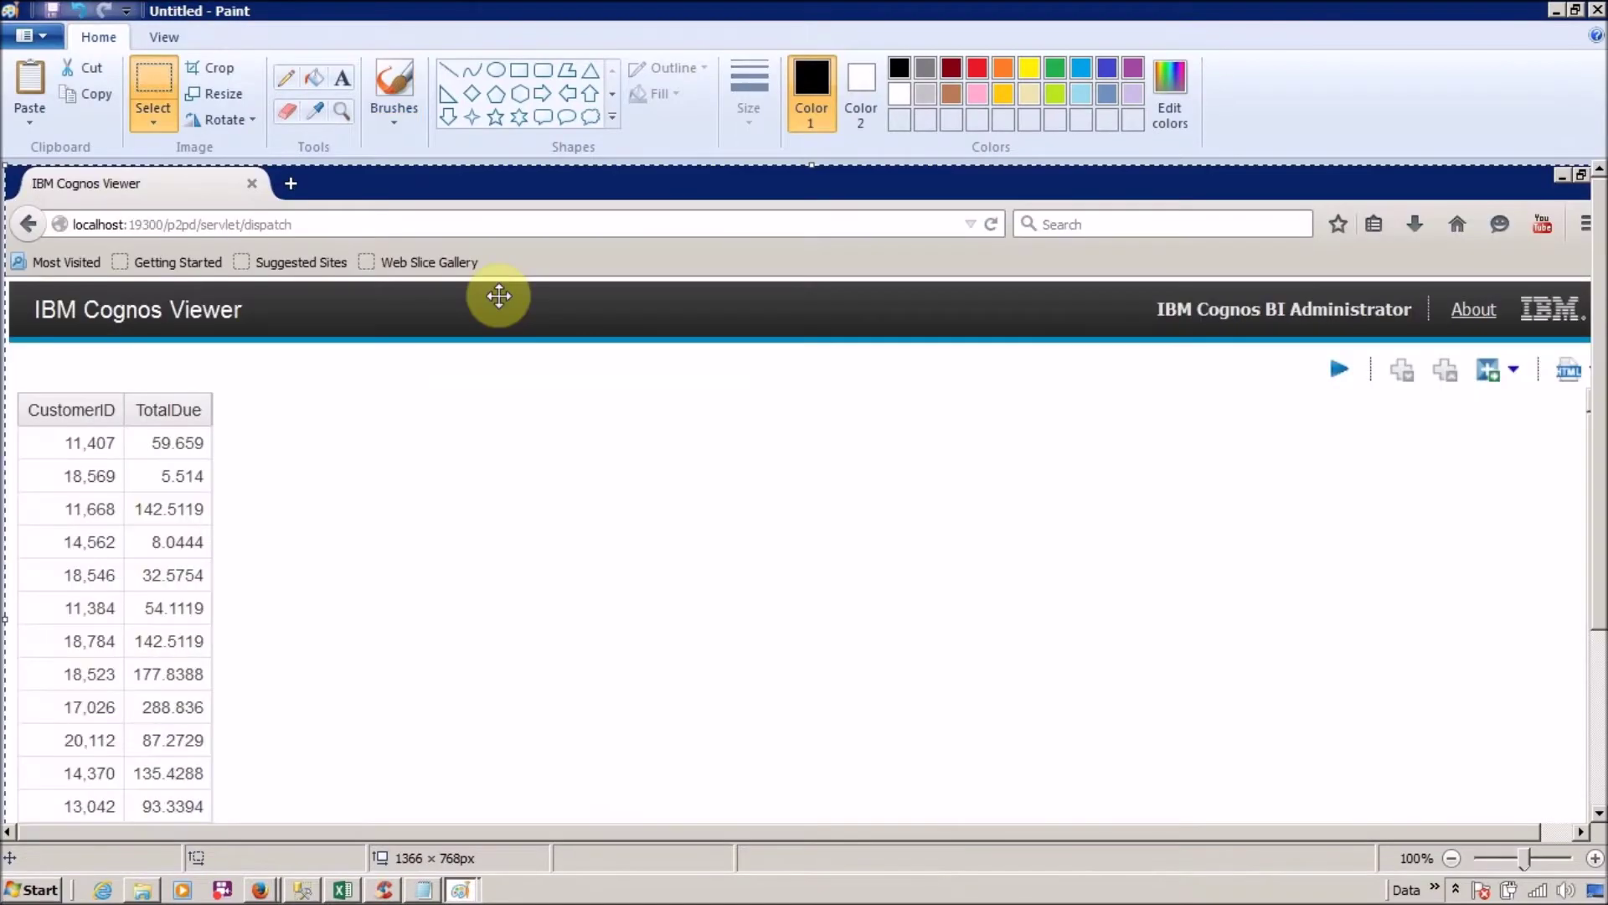
- Return to Report Studio, reset its zoom, and copy the native SQL generated for Q_CustomerOrder
{"action": "key", "text": "alt+Tab"}
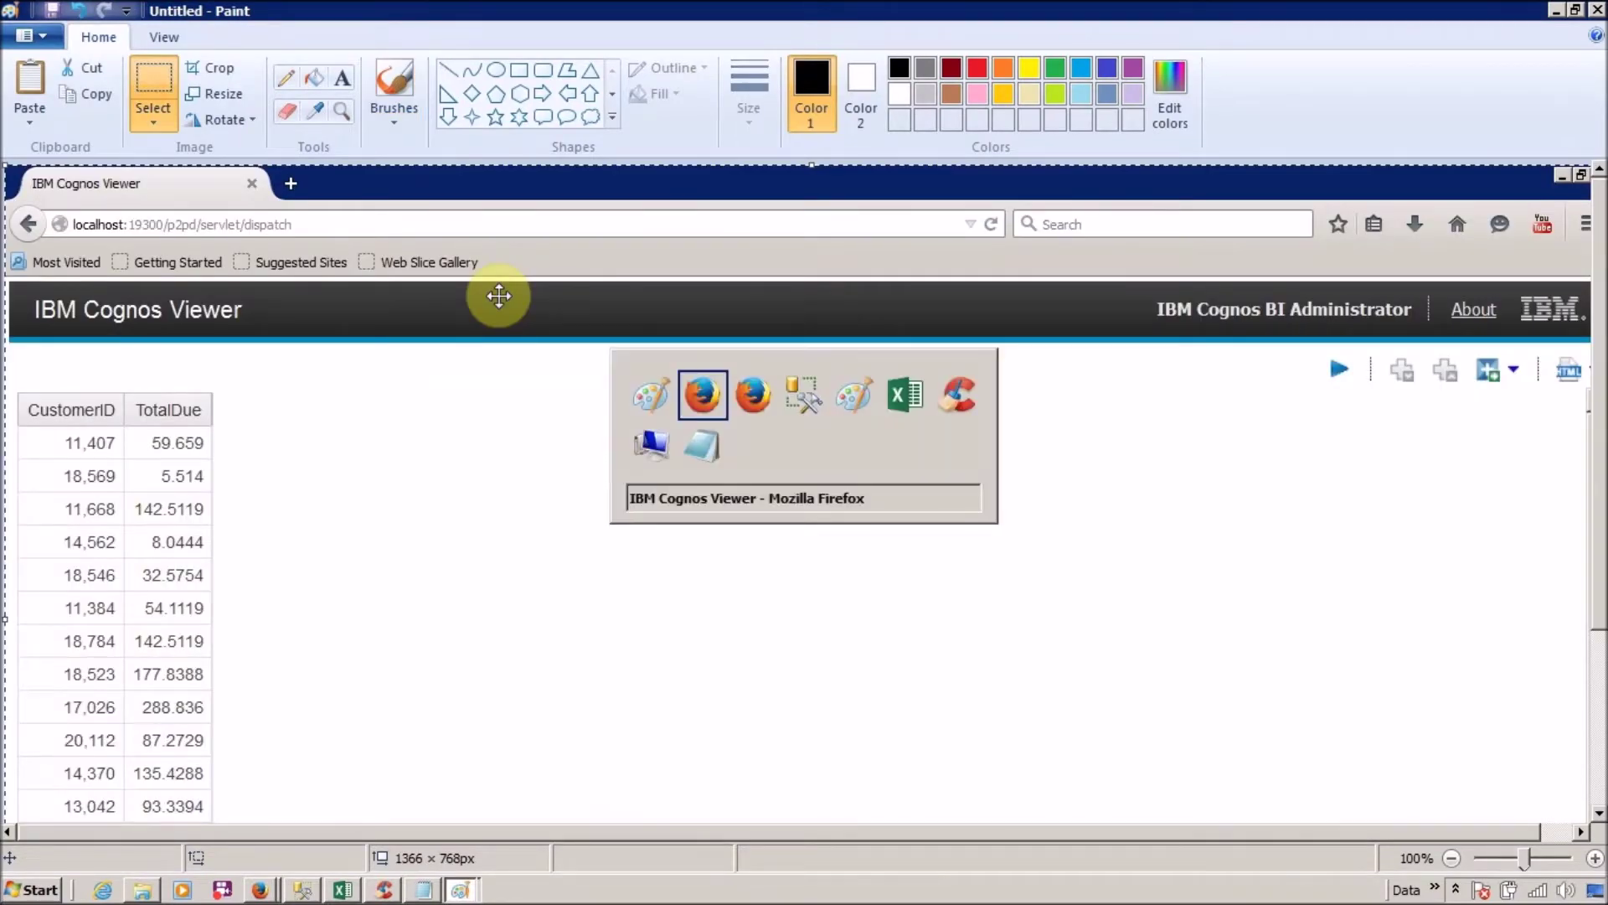
{"action": "key", "text": "alt+Tab"}
{"action": "key", "text": "Tab"}
{"action": "key", "text": "alt+Tab"}
{"action": "key", "text": "Tab"}
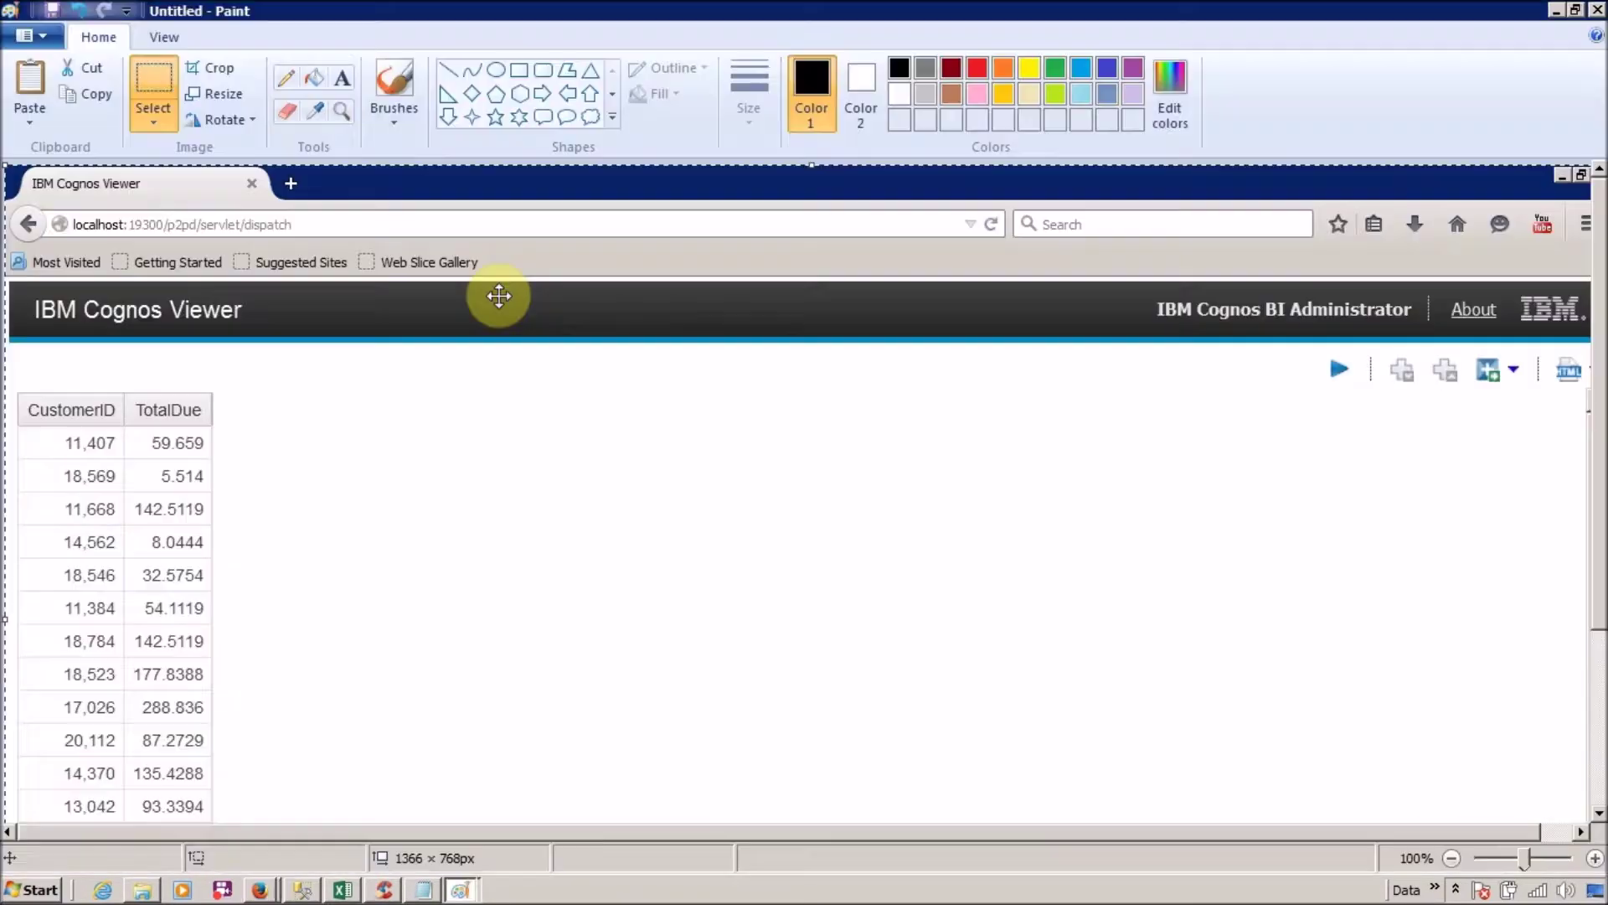
{"action": "key", "text": "alt+Tab"}
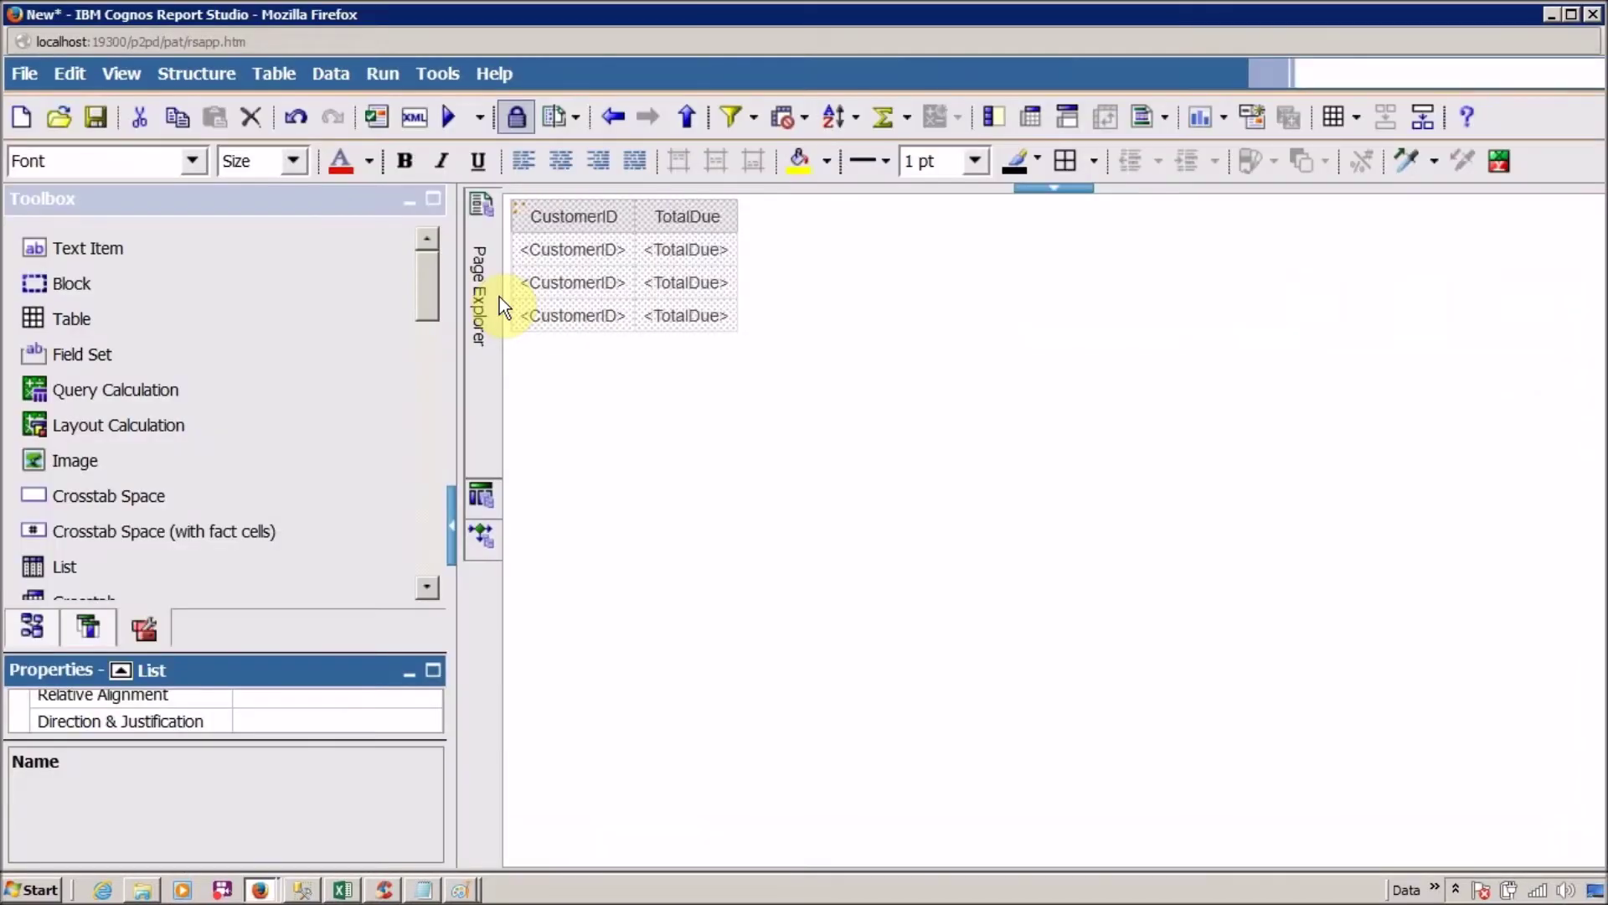
{"action": "key", "text": "ctrl+0"}
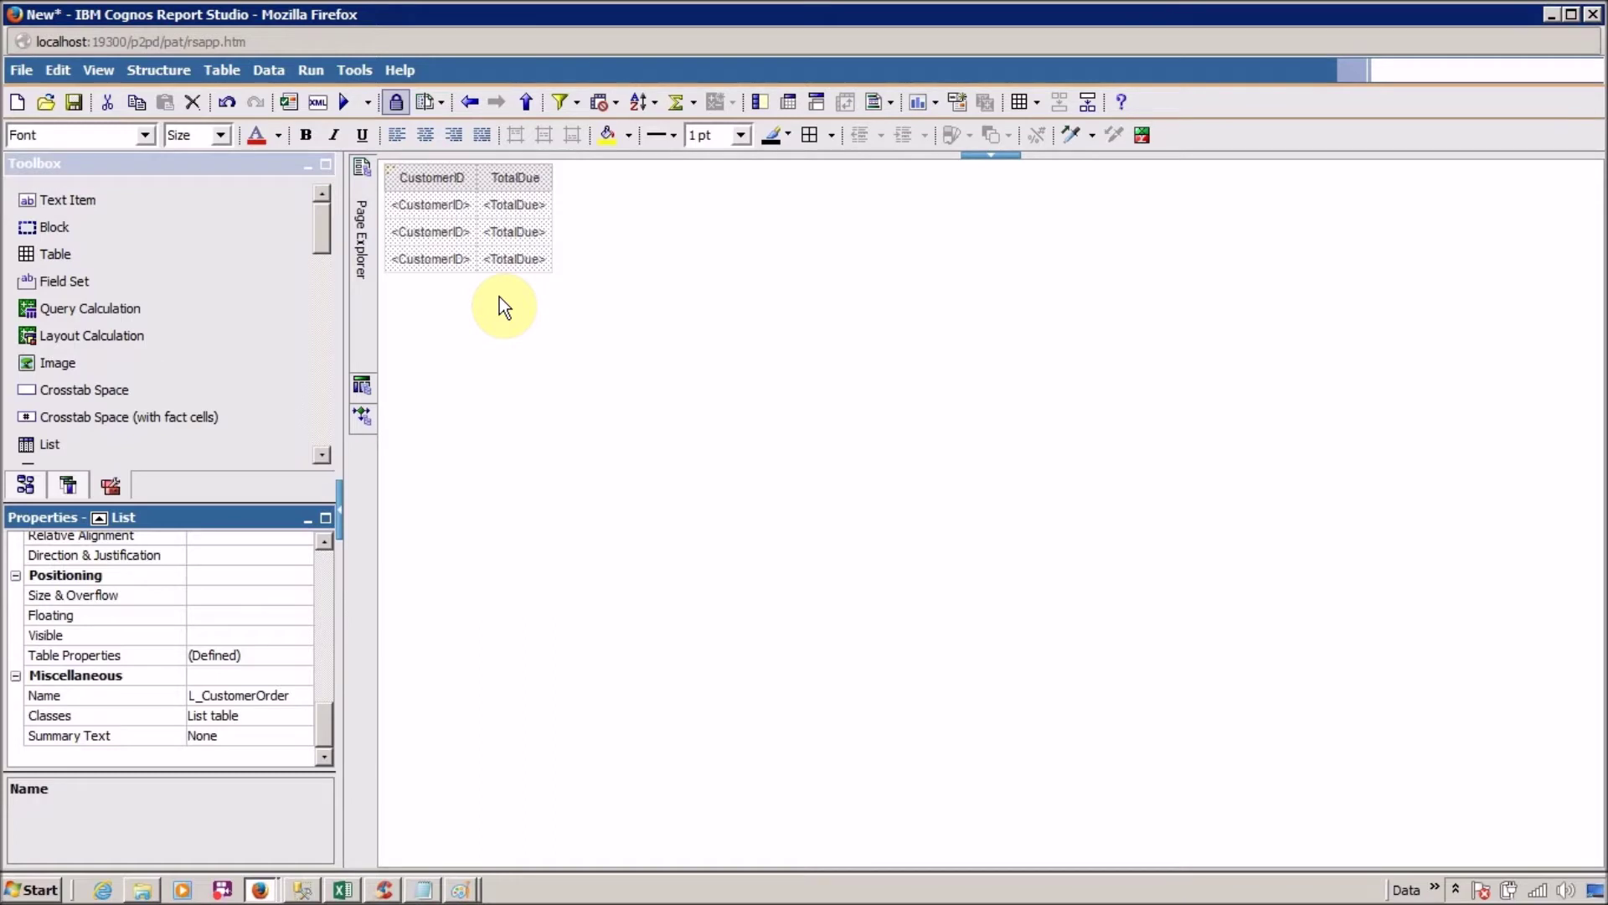
{"action": "left_click", "coordinate": [353, 70]}
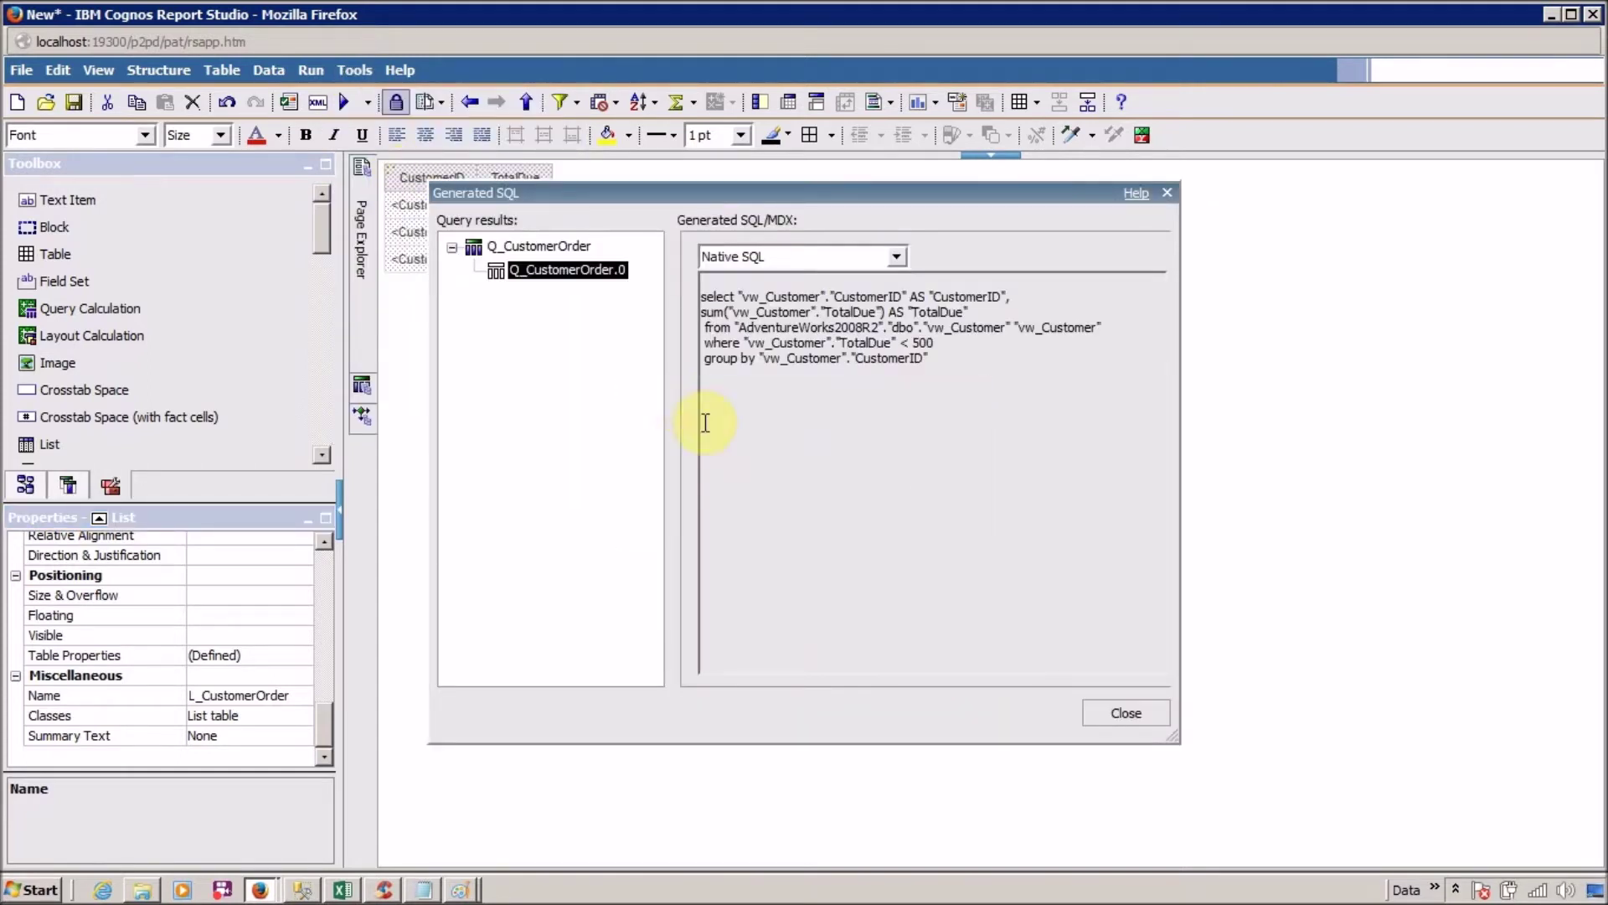
{"action": "left_click_drag", "start_coordinate": [930, 360], "coordinate": [695, 292]}
{"action": "key", "text": "ctrl+c"}
- Switch to SQL Server Management Studio, paste the SQL below the existing script, and head it with the comment --Query 1
{"action": "key", "text": "alt+Tab"}
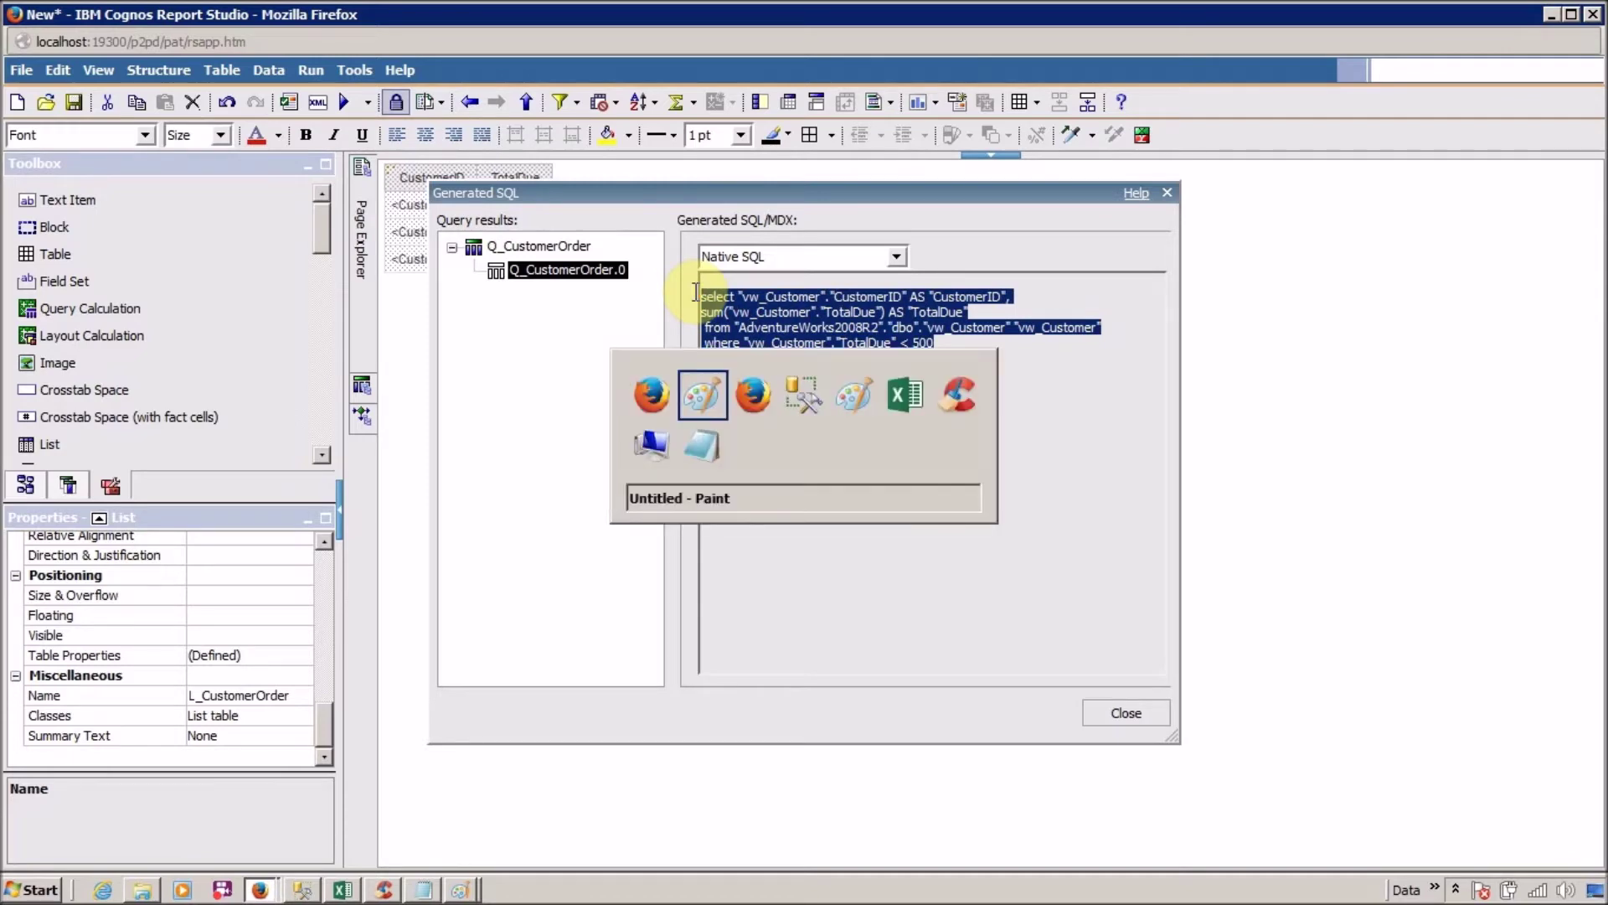
{"action": "key", "text": "alt+Tab"}
{"action": "key", "text": "alt+Tab"}
{"action": "key", "text": "ctrl+v"}
{"action": "key", "text": "Up"}
{"action": "key", "text": "Up"}
{"action": "key", "text": "Up"}
{"action": "key", "text": "Up"}
{"action": "key", "text": "Up"}
{"action": "key", "text": "Return"}
{"action": "key", "text": "Return"}
{"action": "type", "text": "-Query 1"}
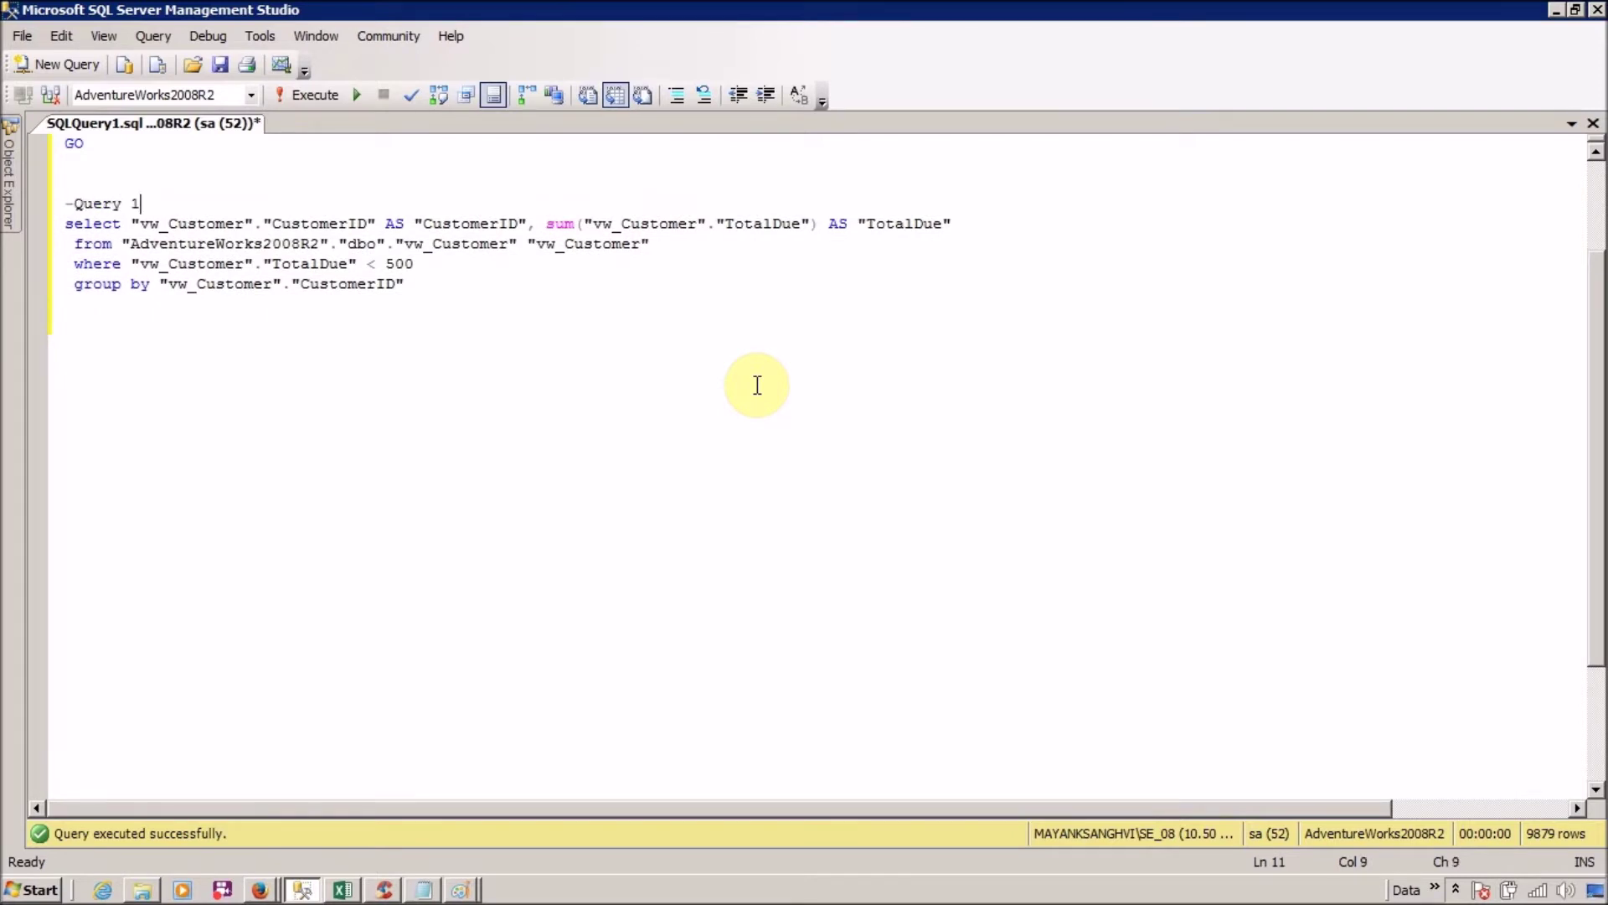
{"action": "type", "text": "-"}
{"action": "key", "text": "End"}
- Add the comment line --Detail Filter - Before Auto Agg beneath the Query 1 comment
{"action": "key", "text": "Return"}
{"action": "type", "text": "--Detailed"}
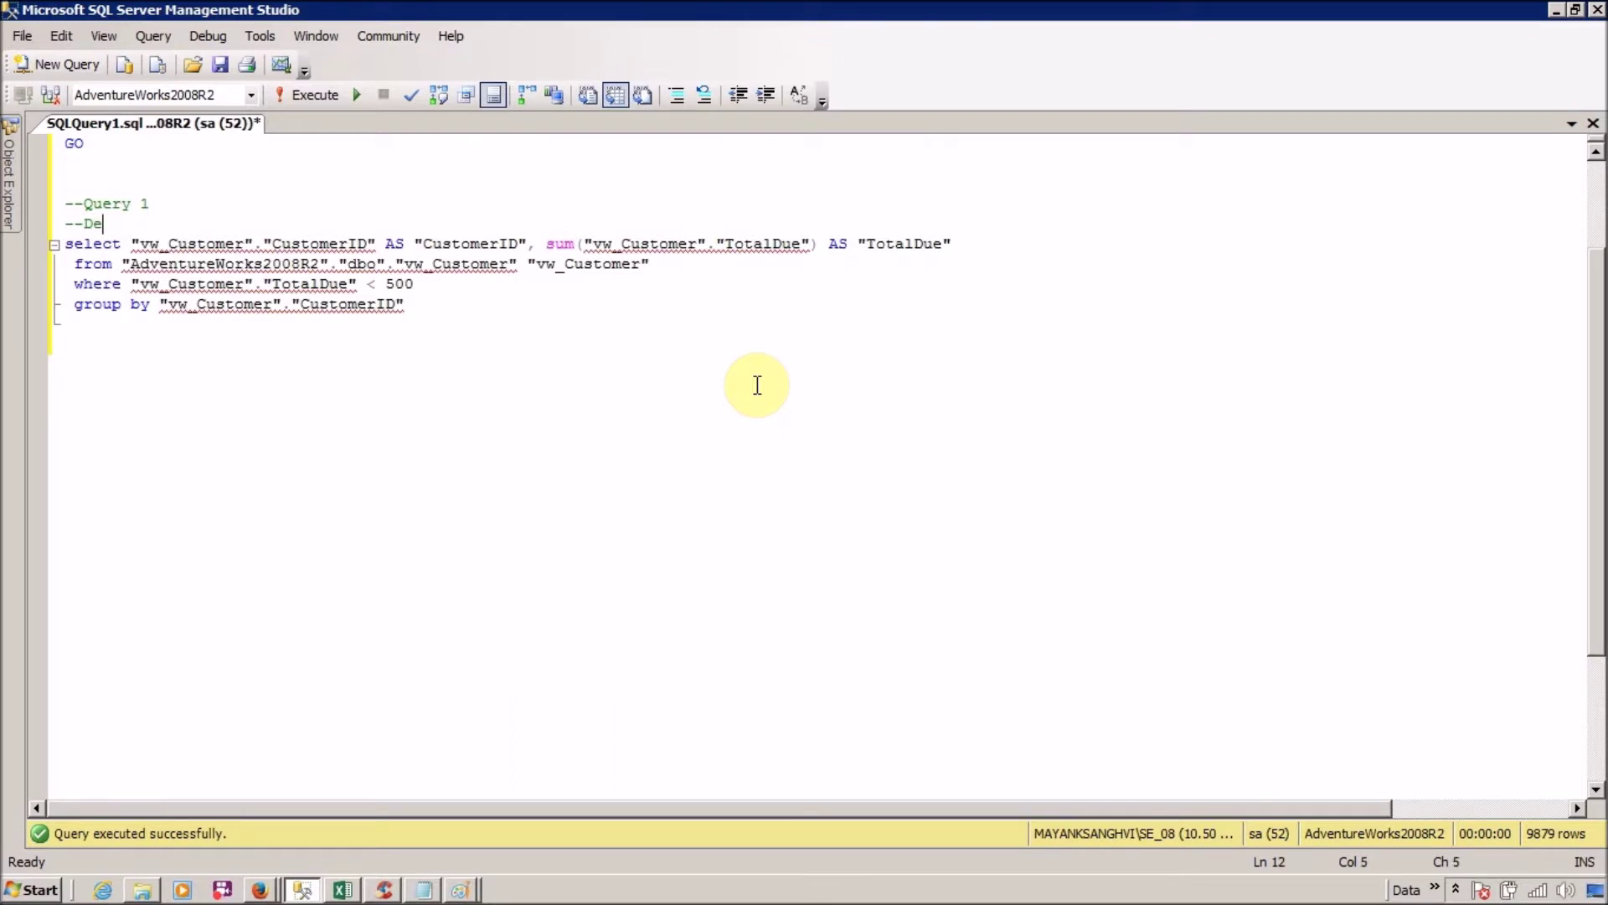
{"action": "key", "text": "BackSpace"}
{"action": "key", "text": "BackSpace"}
{"action": "type", "text": "Filter - Before Auto"}
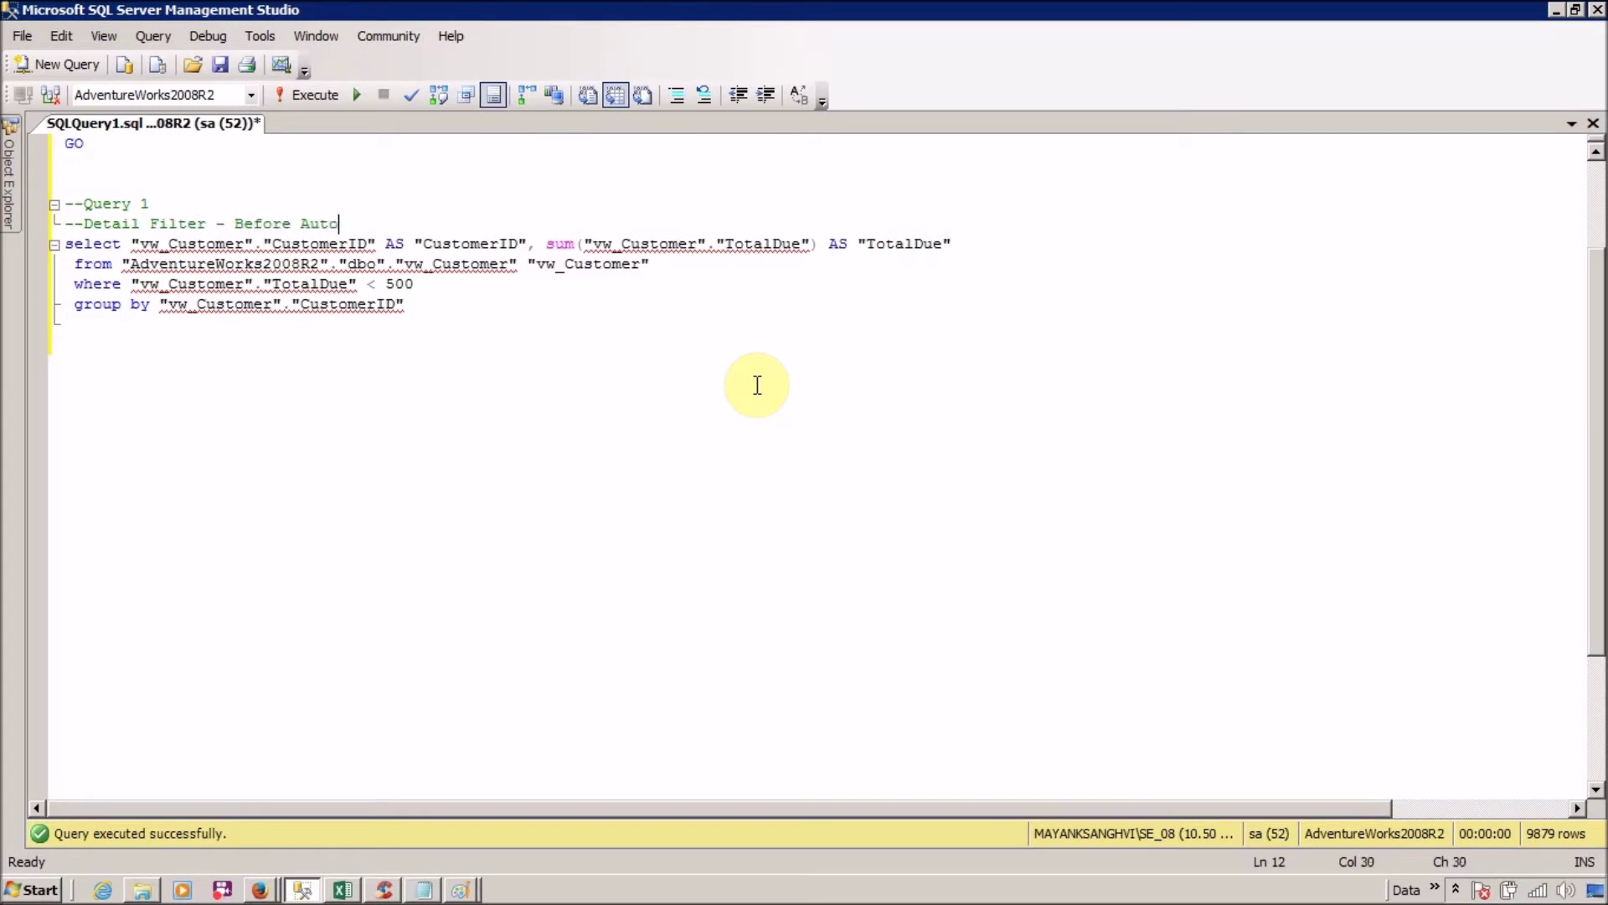
{"action": "type", "text": " Aggre"}
{"action": "key", "text": "BackSpace"}
- Split the select clause so the CustomerID and sum of TotalDue columns each sit on their own indented line
{"action": "key", "text": "Down"}
{"action": "key", "text": "Home"}
{"action": "key", "text": "ctrl+Right"}
{"action": "key", "text": "Return"}
{"action": "key", "text": "Tab"}
{"action": "key", "text": "ctrl+Right"}
{"action": "key", "text": "ctrl+Right"}
{"action": "key", "text": "ctrl+Right"}
{"action": "key", "text": "ctrl+Right"}
{"action": "key", "text": "ctrl+Right"}
{"action": "key", "text": "ctrl+Right"}
{"action": "key", "text": "Return"}
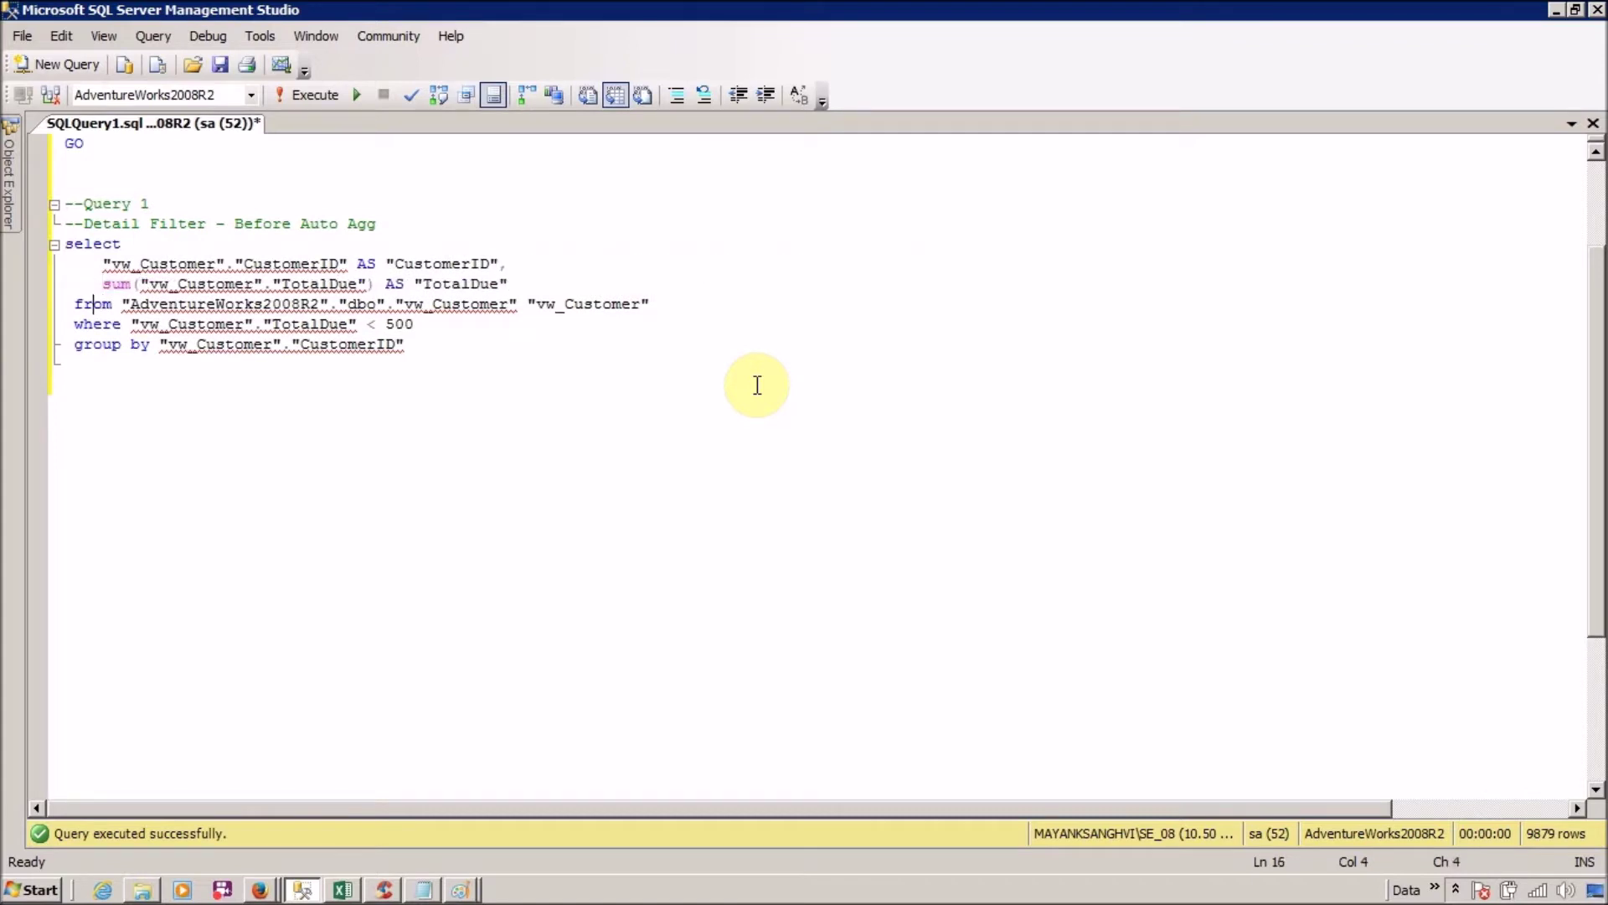
- Remove the leading spaces from the from, where and group by clauses, and separate them with blank lines
{"action": "key", "text": "BackSpace"}
{"action": "key", "text": "BackSpace"}
{"action": "key", "text": "Down"}
{"action": "key", "text": "Delete"}
{"action": "key", "text": "Delete"}
{"action": "key", "text": "Return"}
{"action": "key", "text": "End"}
{"action": "key", "text": "Return"}
{"action": "key", "text": "Down"}
{"action": "key", "text": "Delete"}
{"action": "key", "text": "End"}
{"action": "key", "text": "Up"}
{"action": "key", "text": "Up"}
{"action": "key", "text": "Up"}
{"action": "key", "text": "Up"}
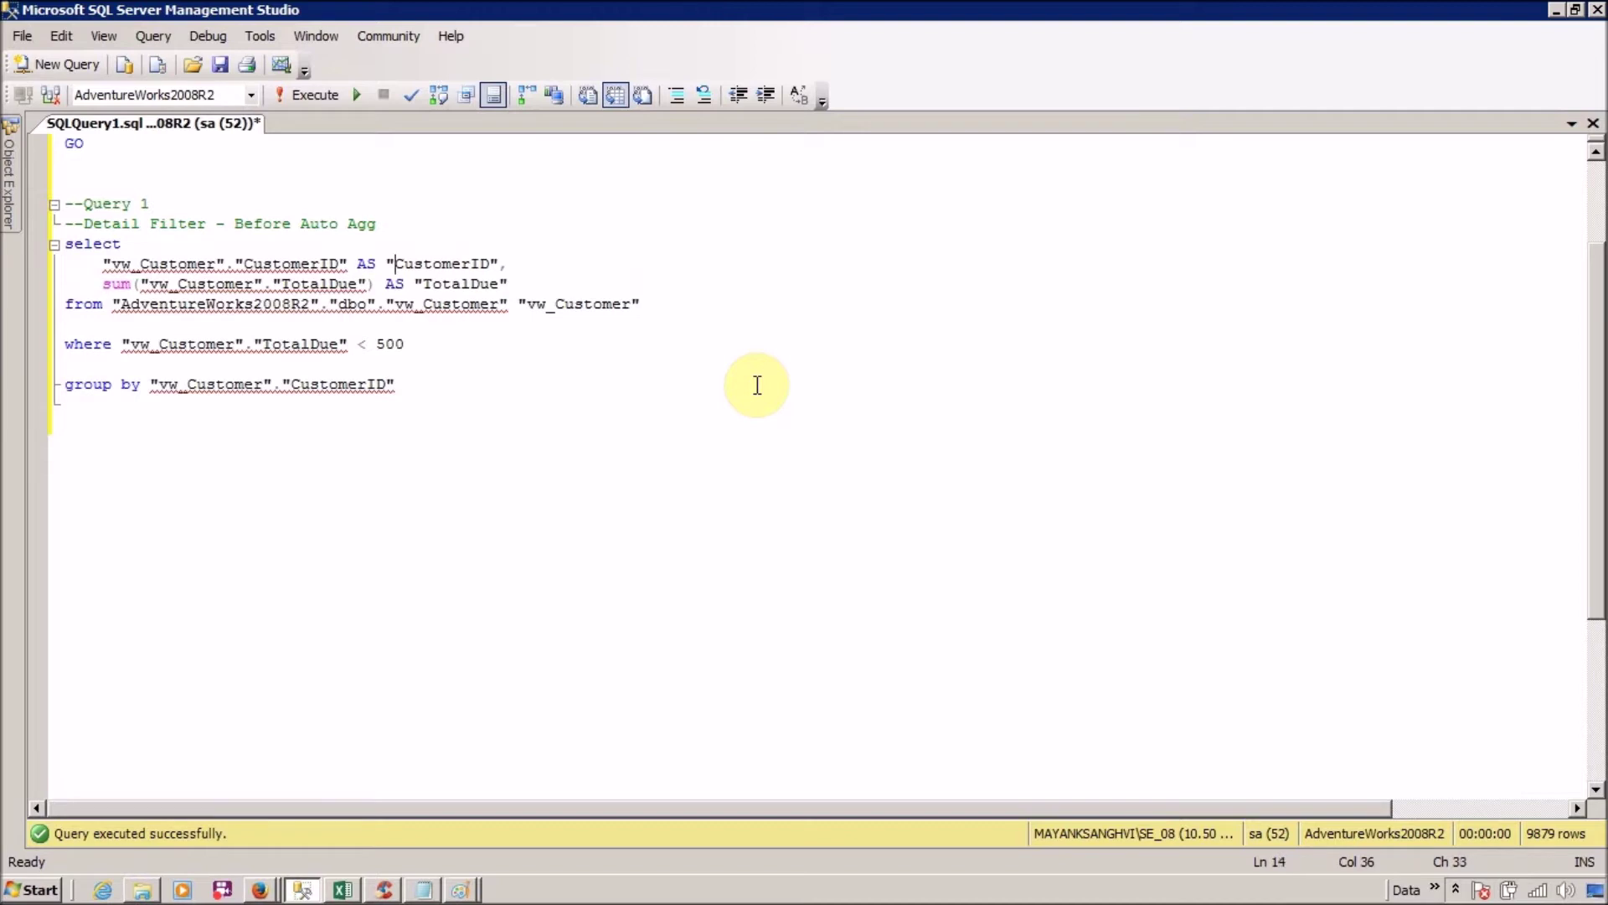
- Highlight the two comment lines above the select statement of Query 1
{"action": "key", "text": "Up"}
{"action": "key", "text": "Up"}
{"action": "key", "text": "Up"}
{"action": "key", "text": "Home"}
{"action": "key", "text": "shift+Down"}
{"action": "key", "text": "shift+End"}
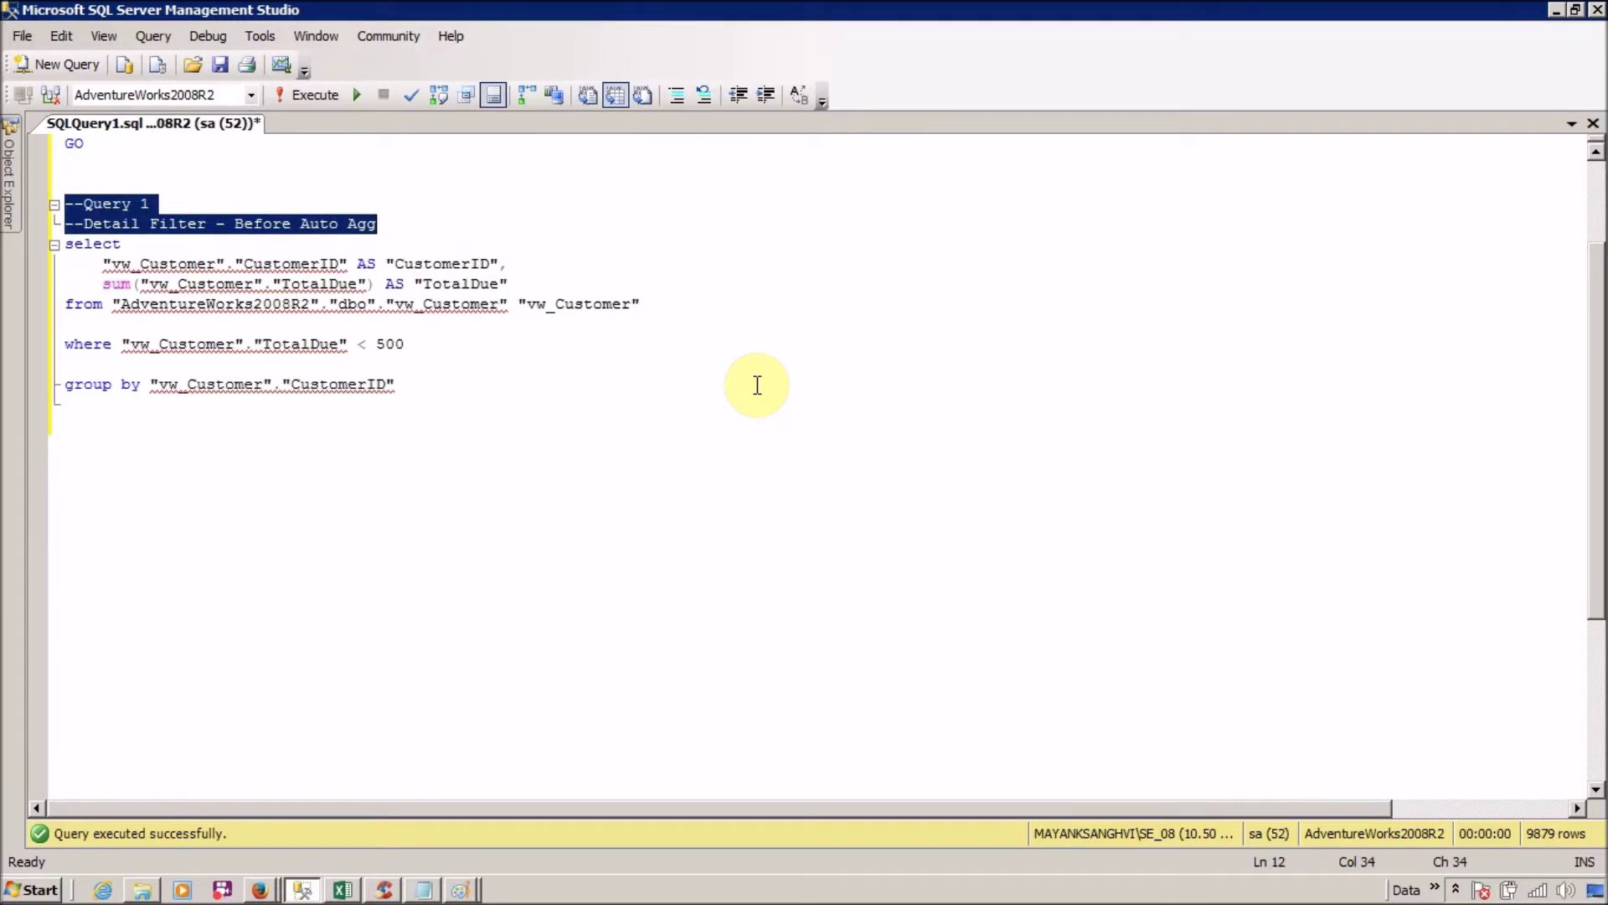
- Switch back to Report Studio, compare its generated SQL with the formatted query, and close the Generated SQL window
{"action": "key", "text": "alt+Tab"}
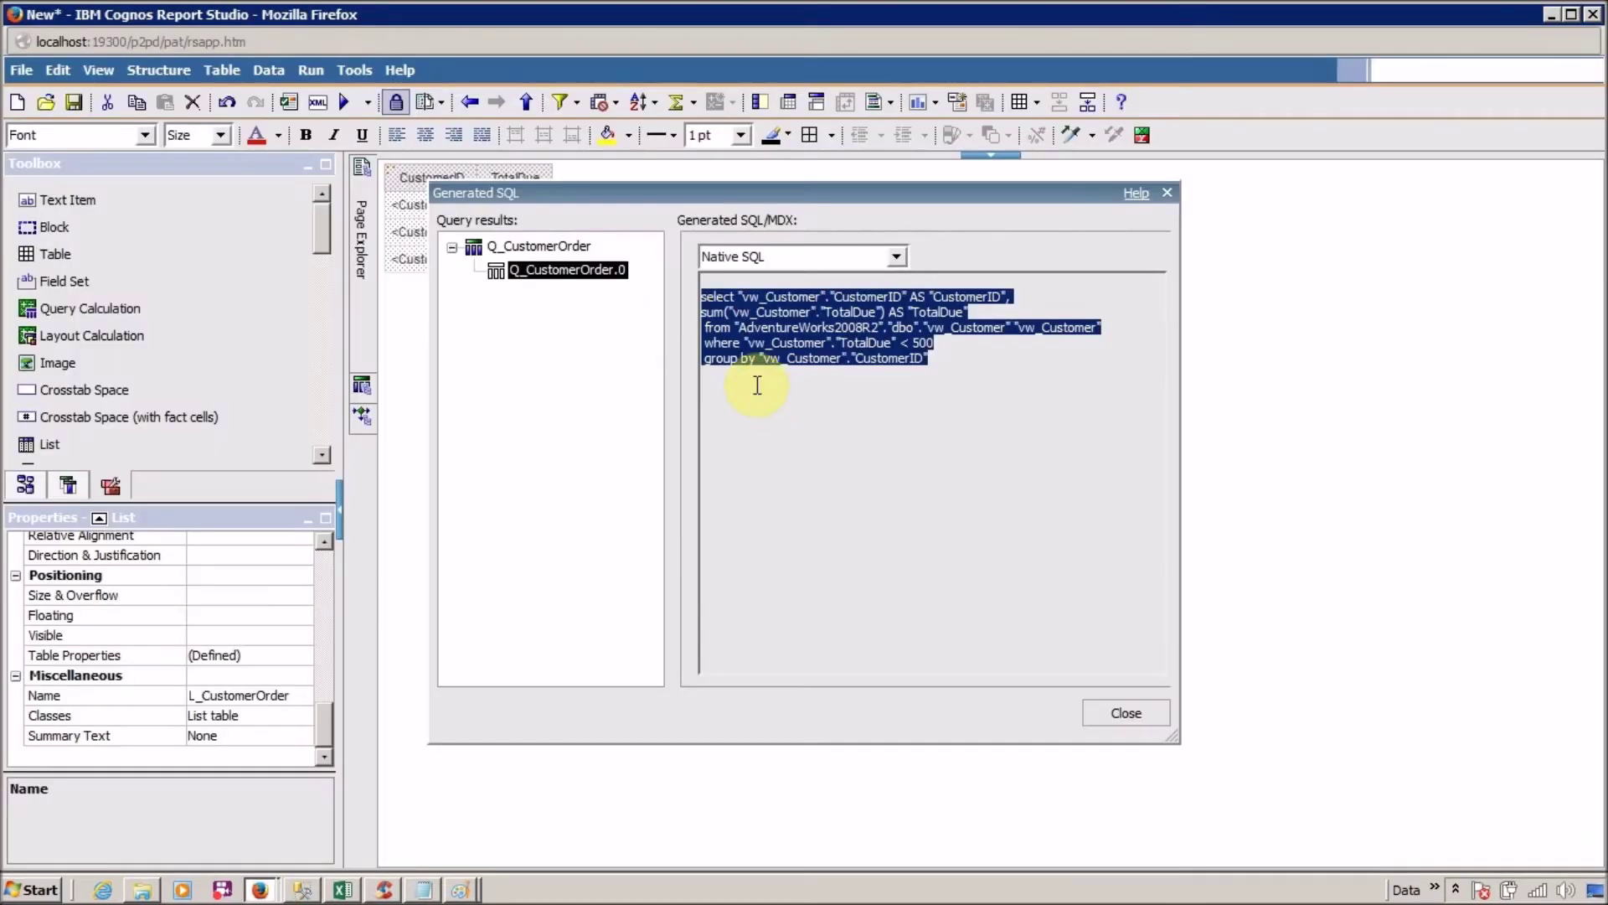
{"action": "key", "text": "alt+Tab"}
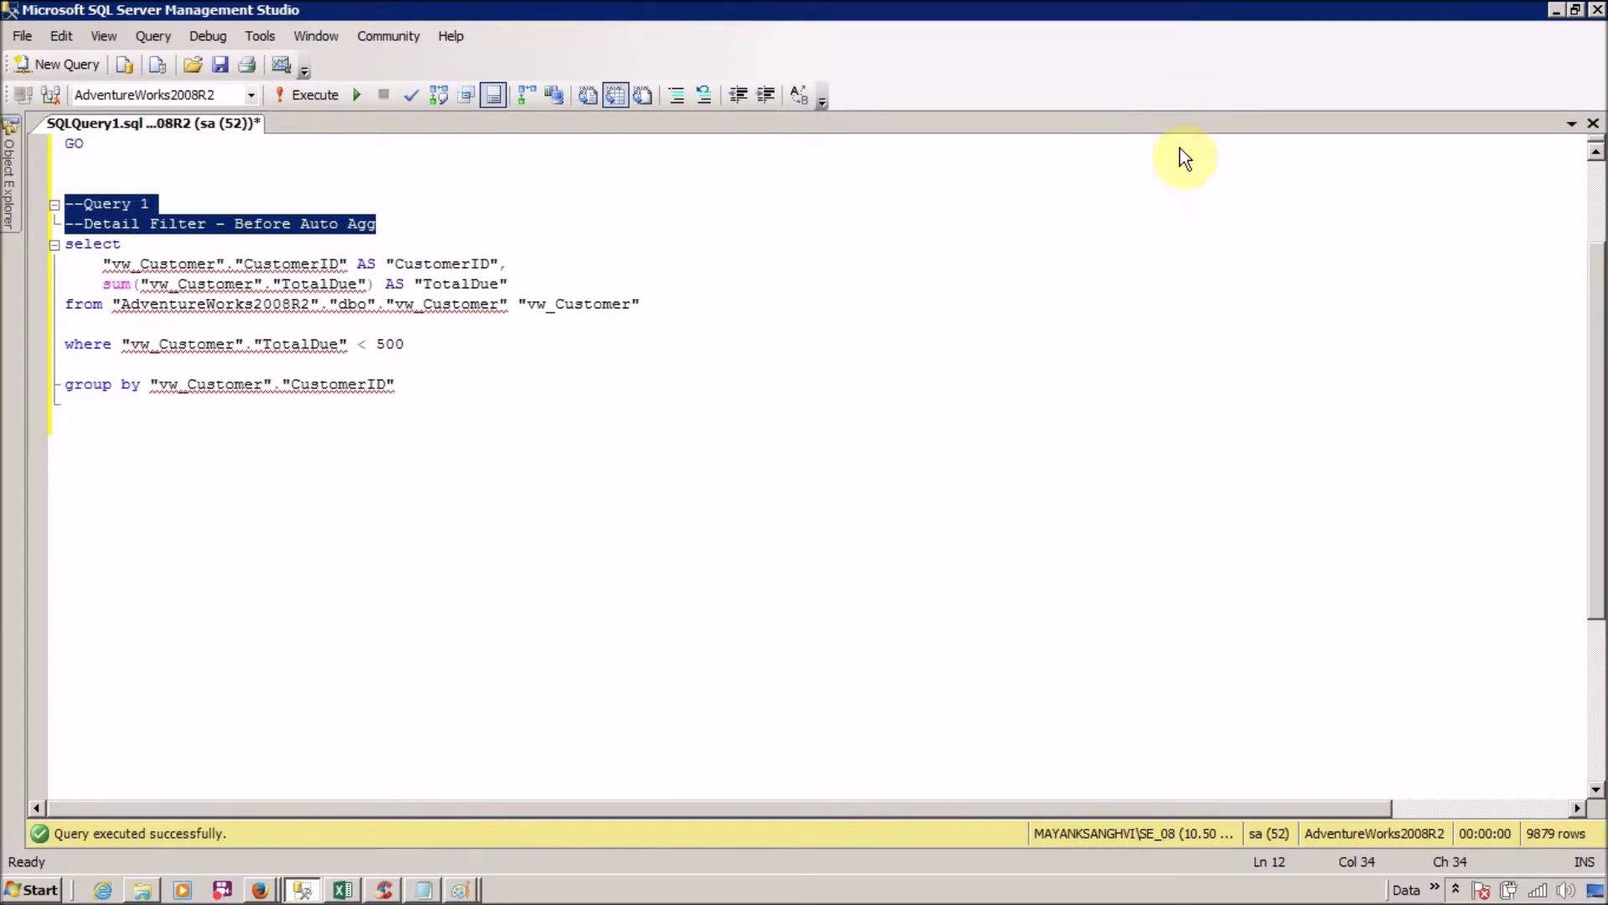
{"action": "key", "text": "alt+Tab"}
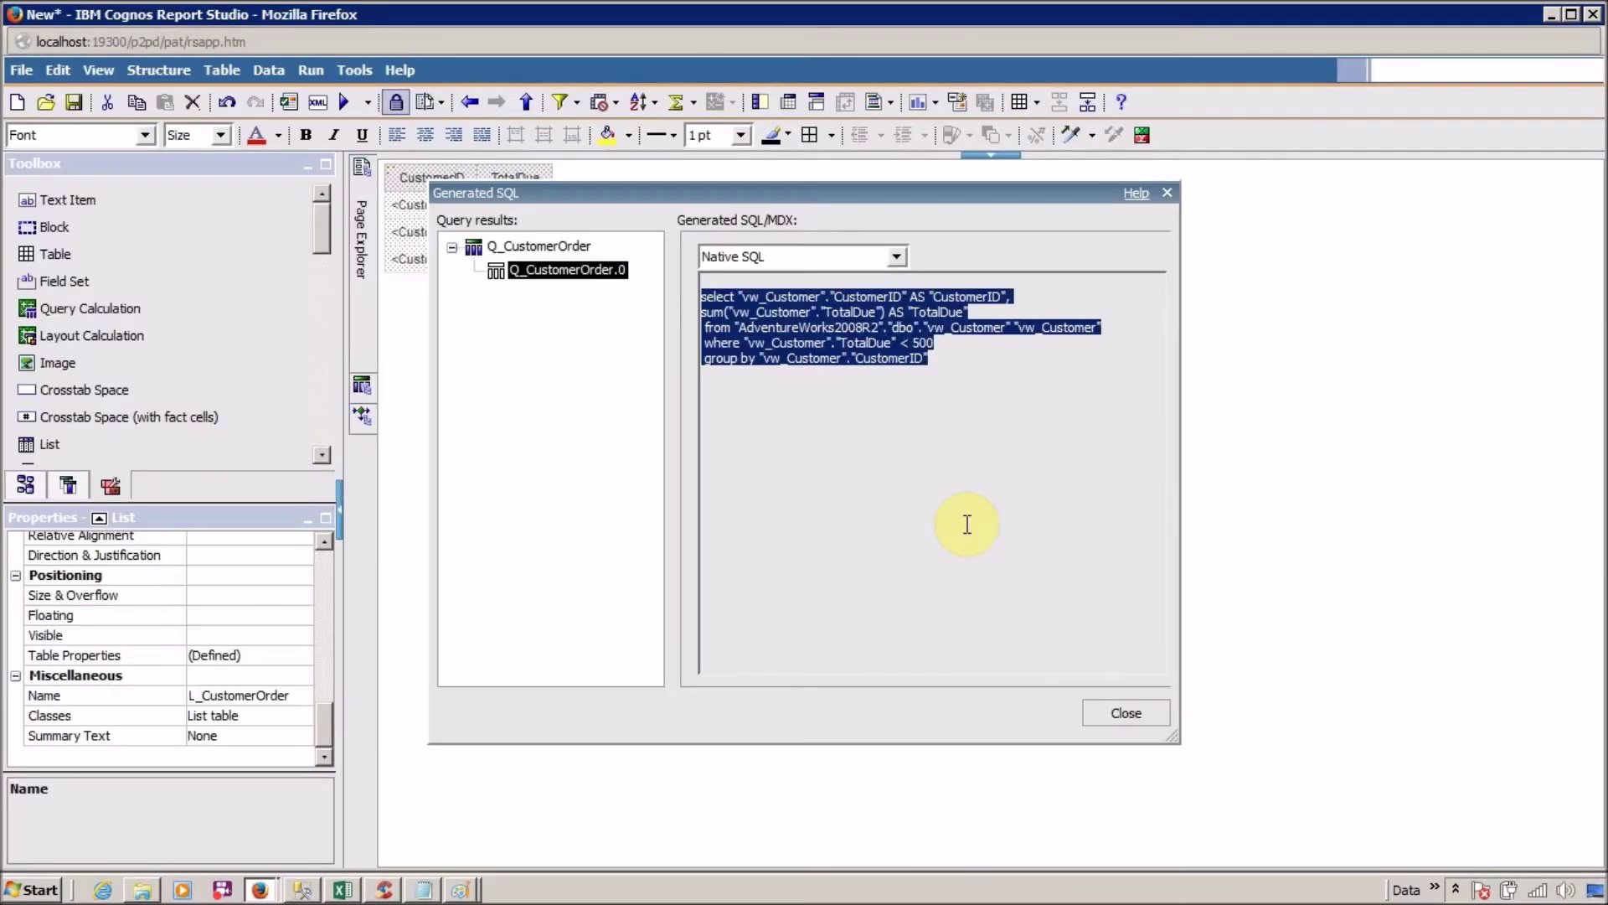
{"action": "left_click", "coordinate": [1149, 710]}
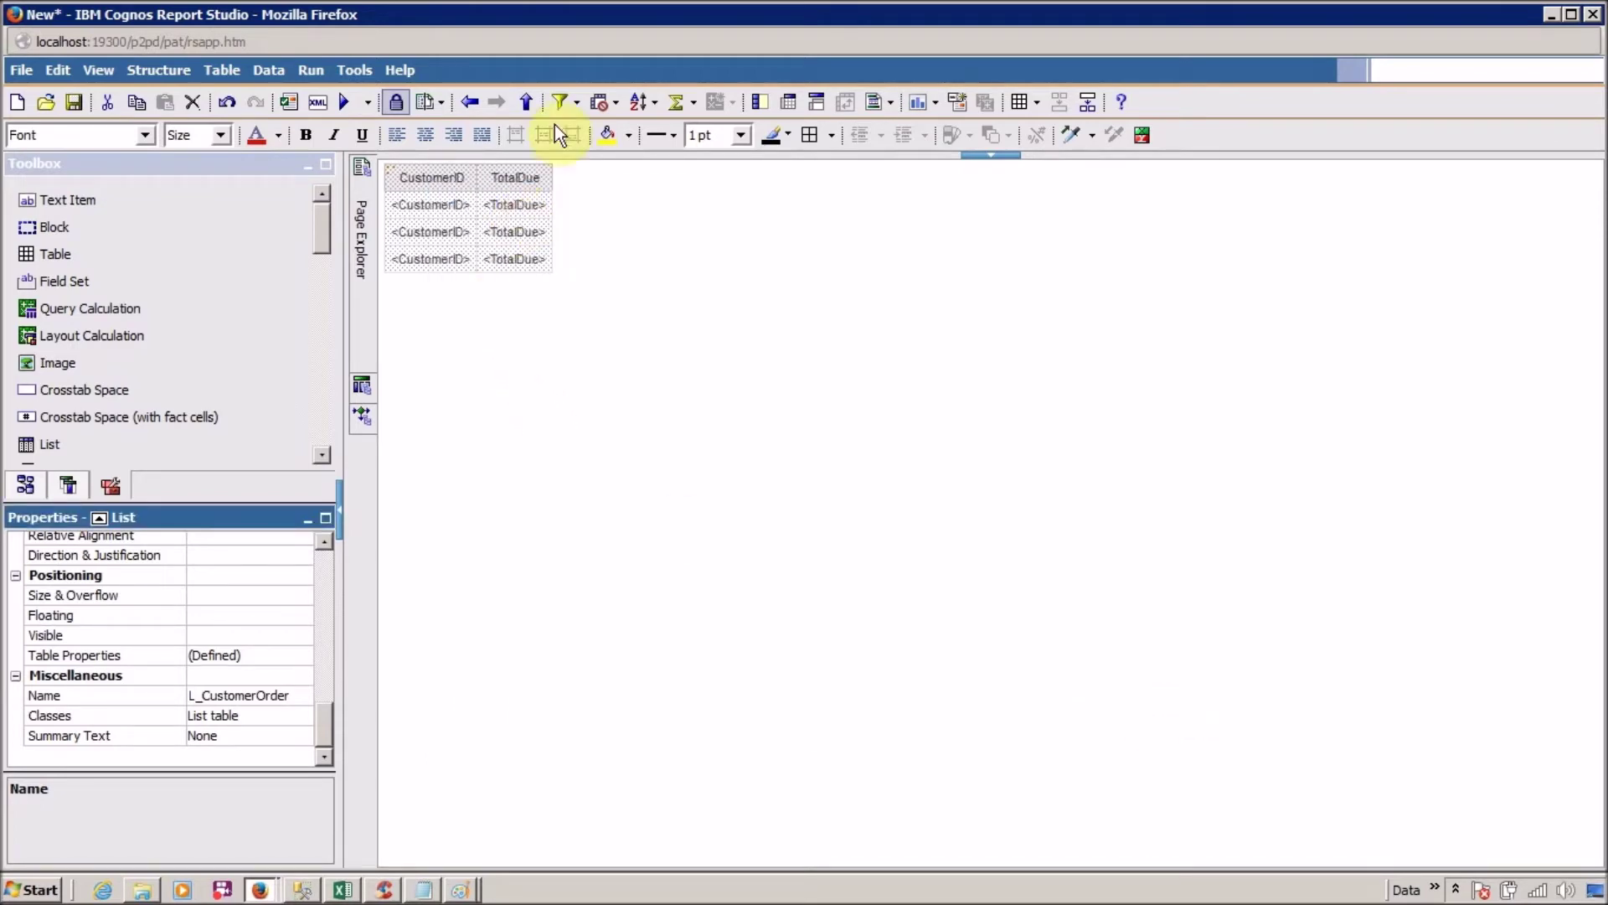
- Edit the TotalDue < 500 detail filter so that it applies after auto aggregation
{"action": "left_click", "coordinate": [596, 103]}
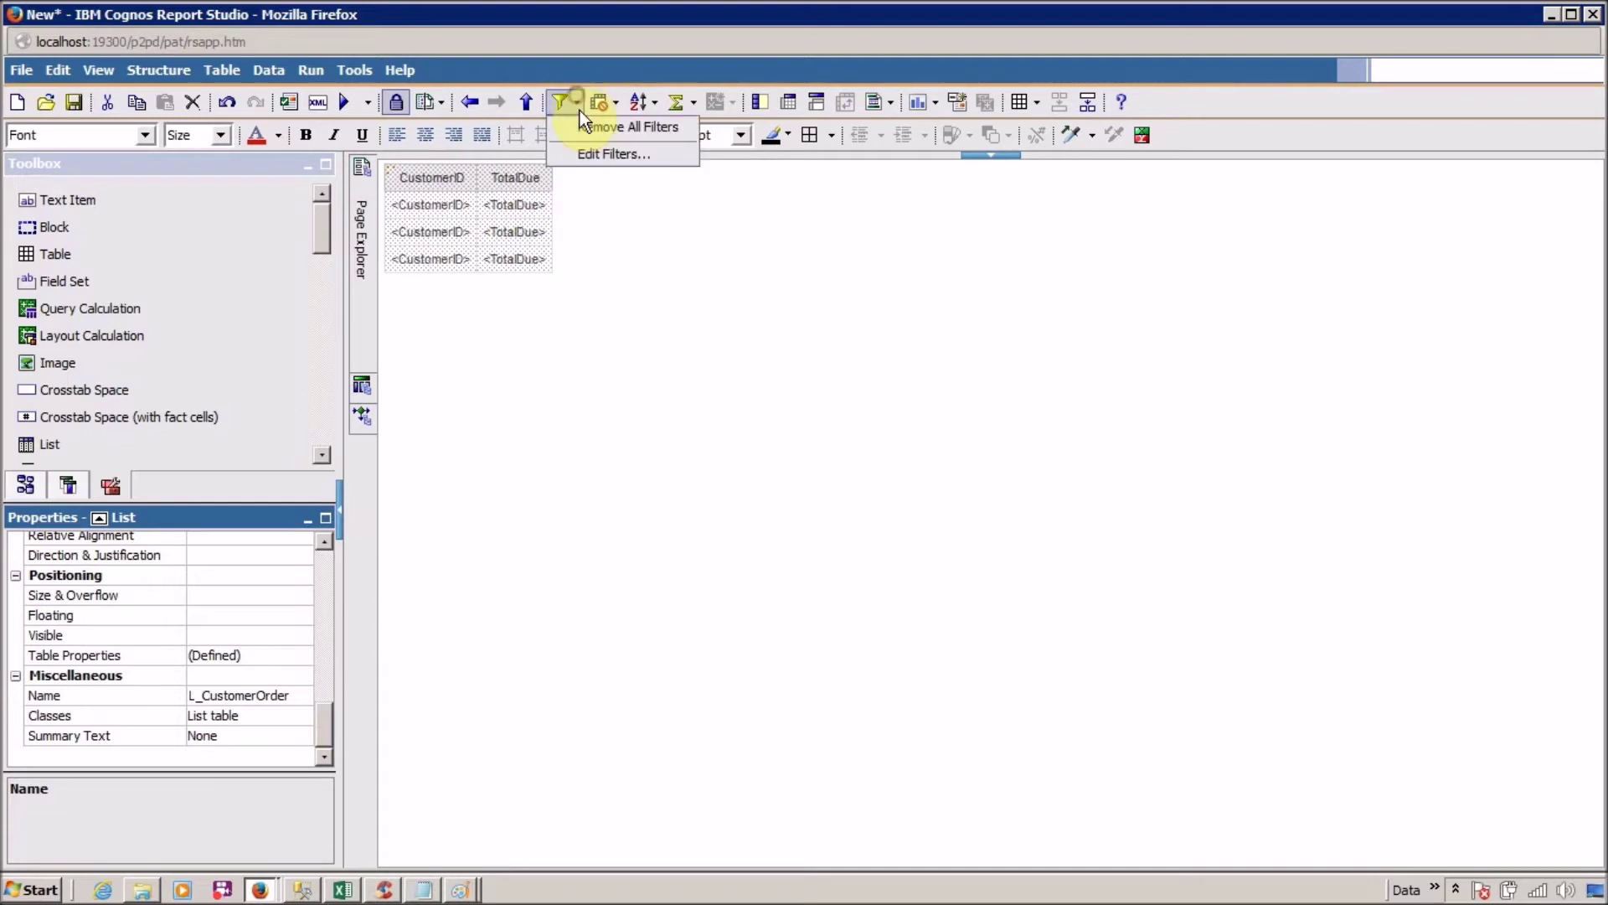
{"action": "left_click", "coordinate": [580, 159]}
{"action": "left_click", "coordinate": [550, 369]}
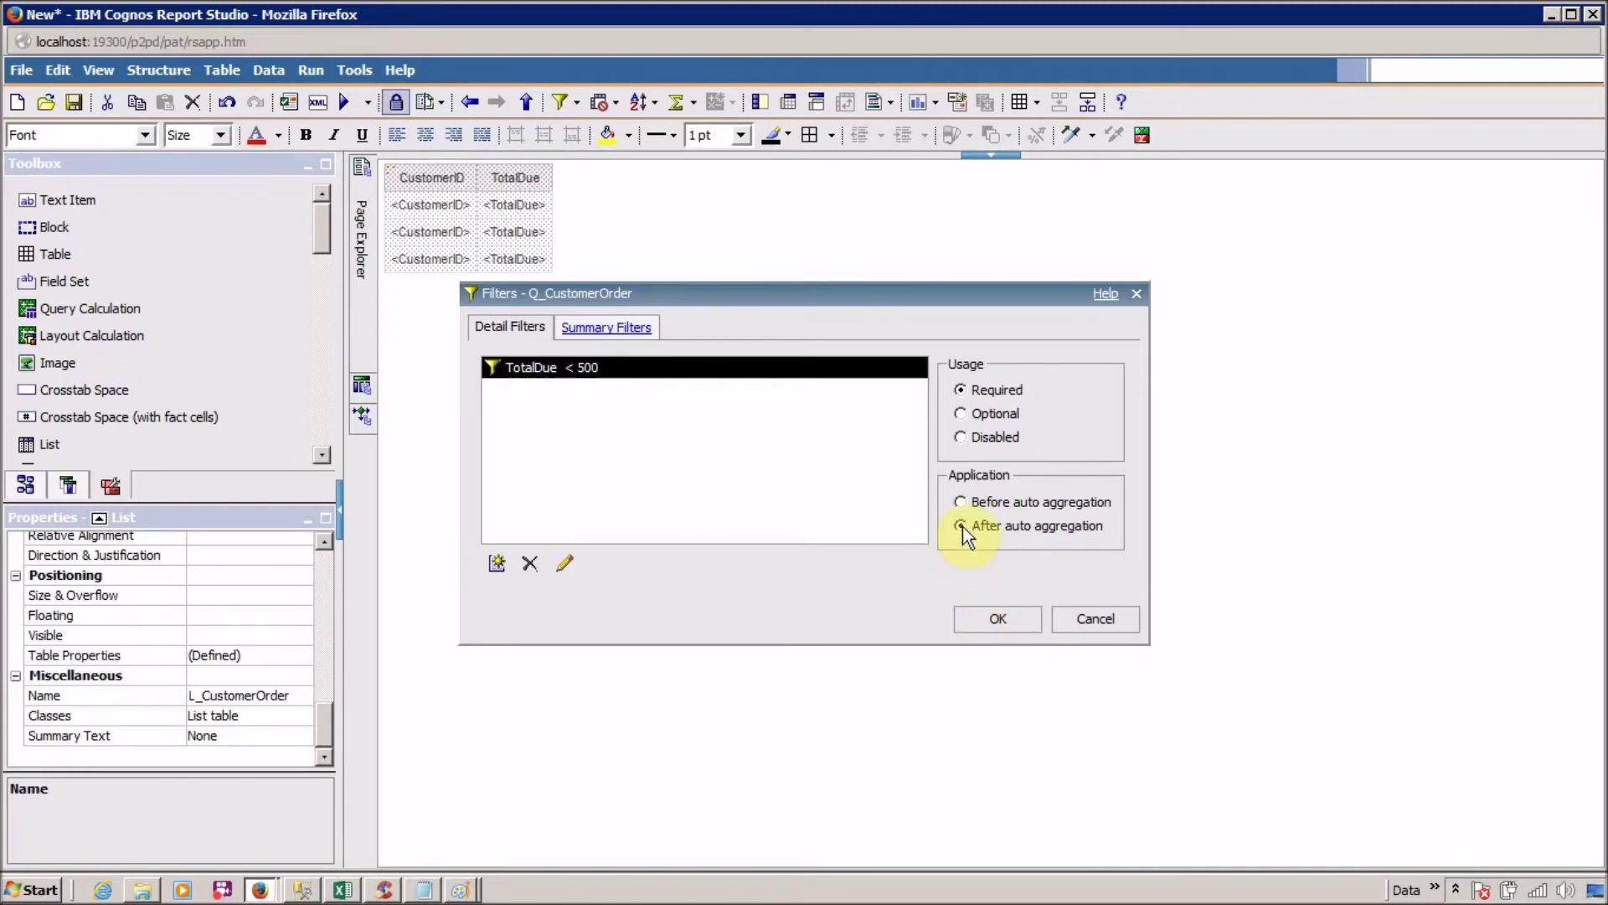
{"action": "left_click", "coordinate": [997, 621]}
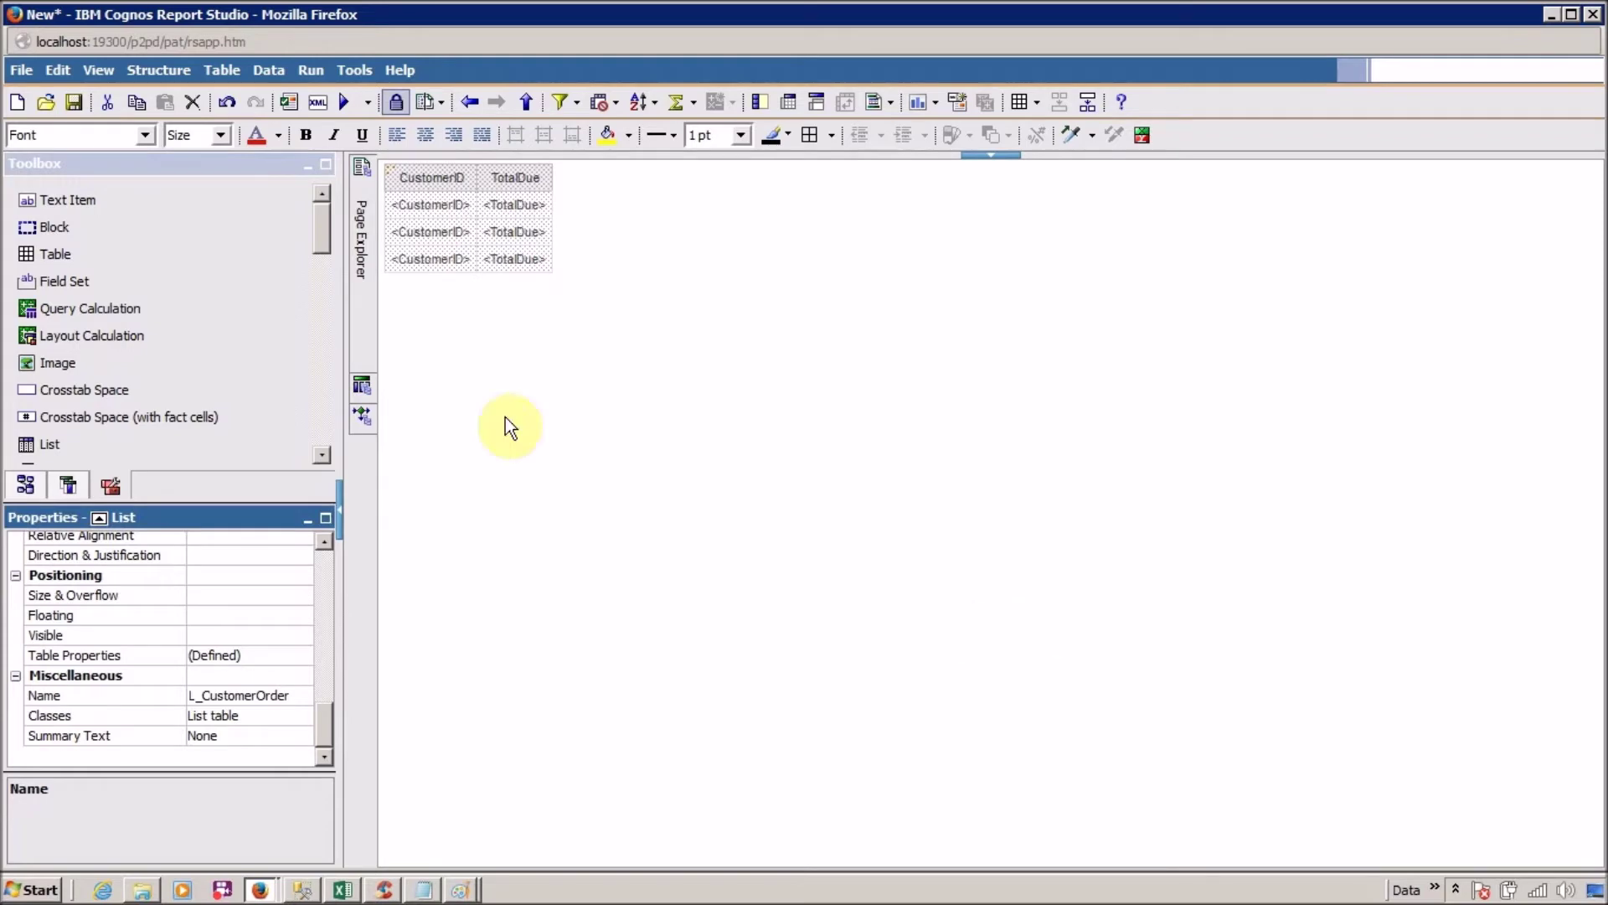
- Run the report again and compare its CustomerID and TotalDue rows with the earlier output saved in Paint
{"action": "left_click", "coordinate": [344, 102]}
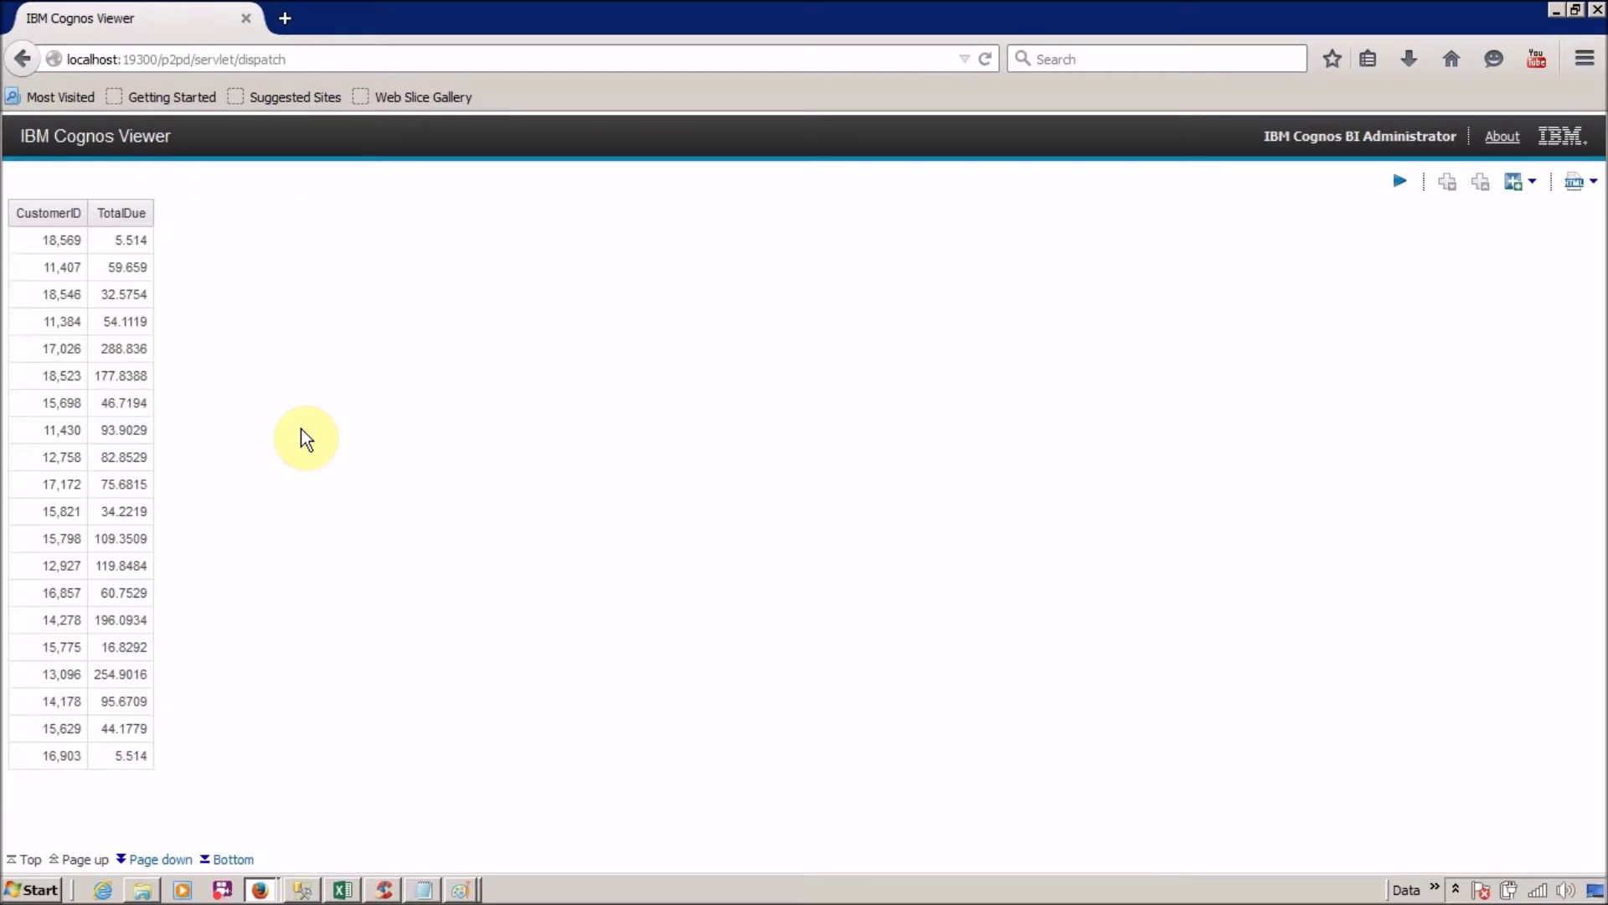
{"action": "key", "text": "alt+Tab"}
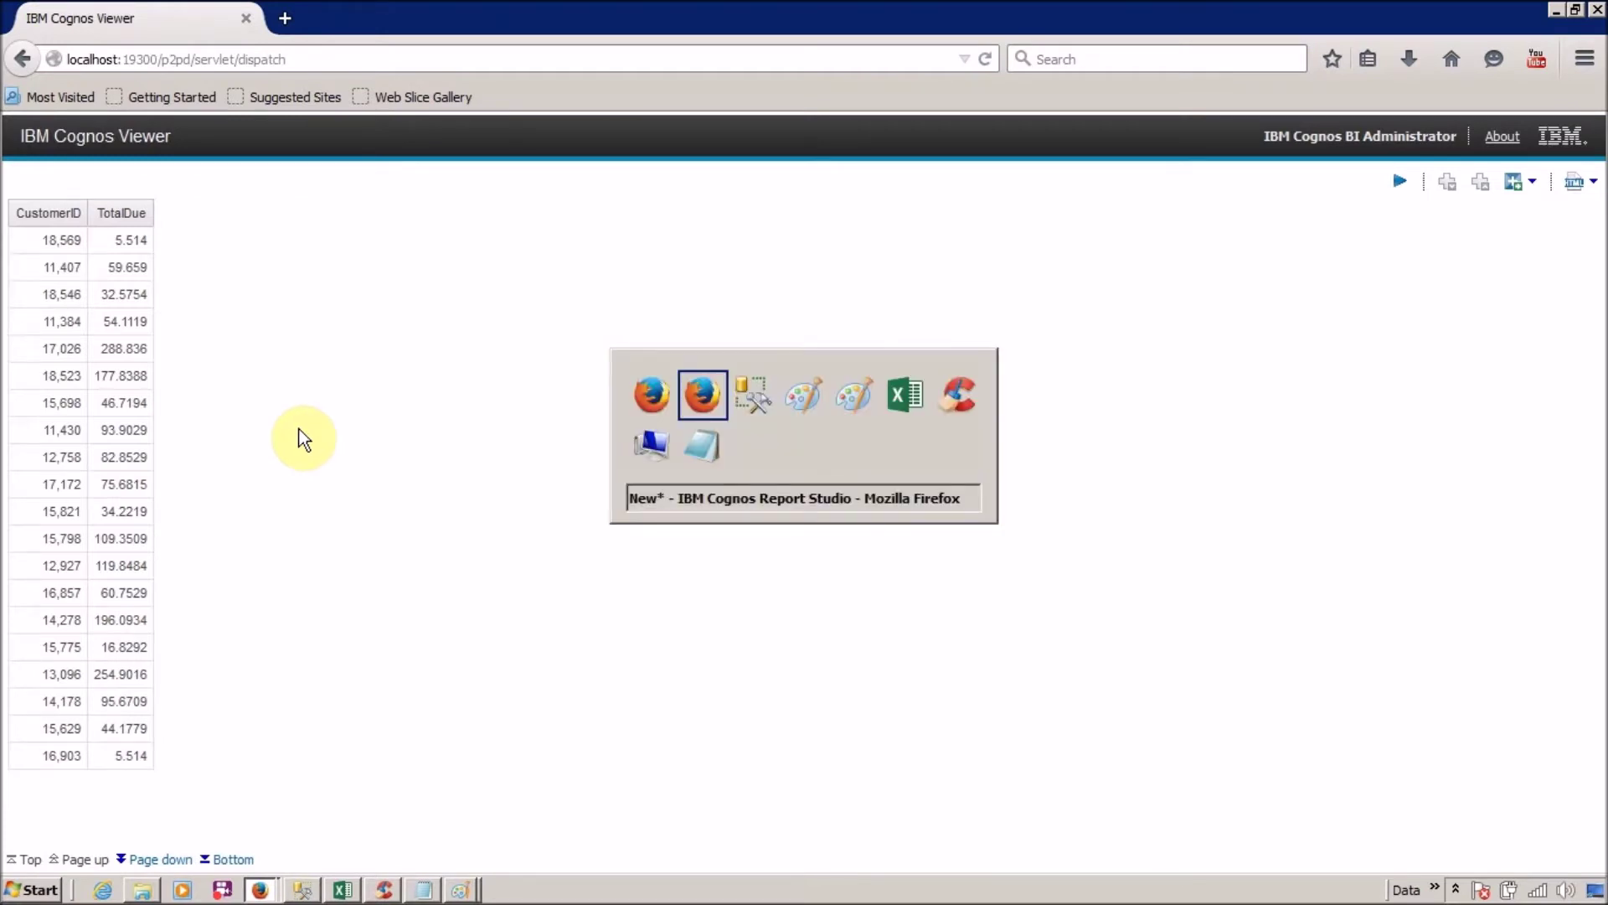
{"action": "key", "text": "alt+Tab"}
{"action": "key", "text": "alt+Tab"}
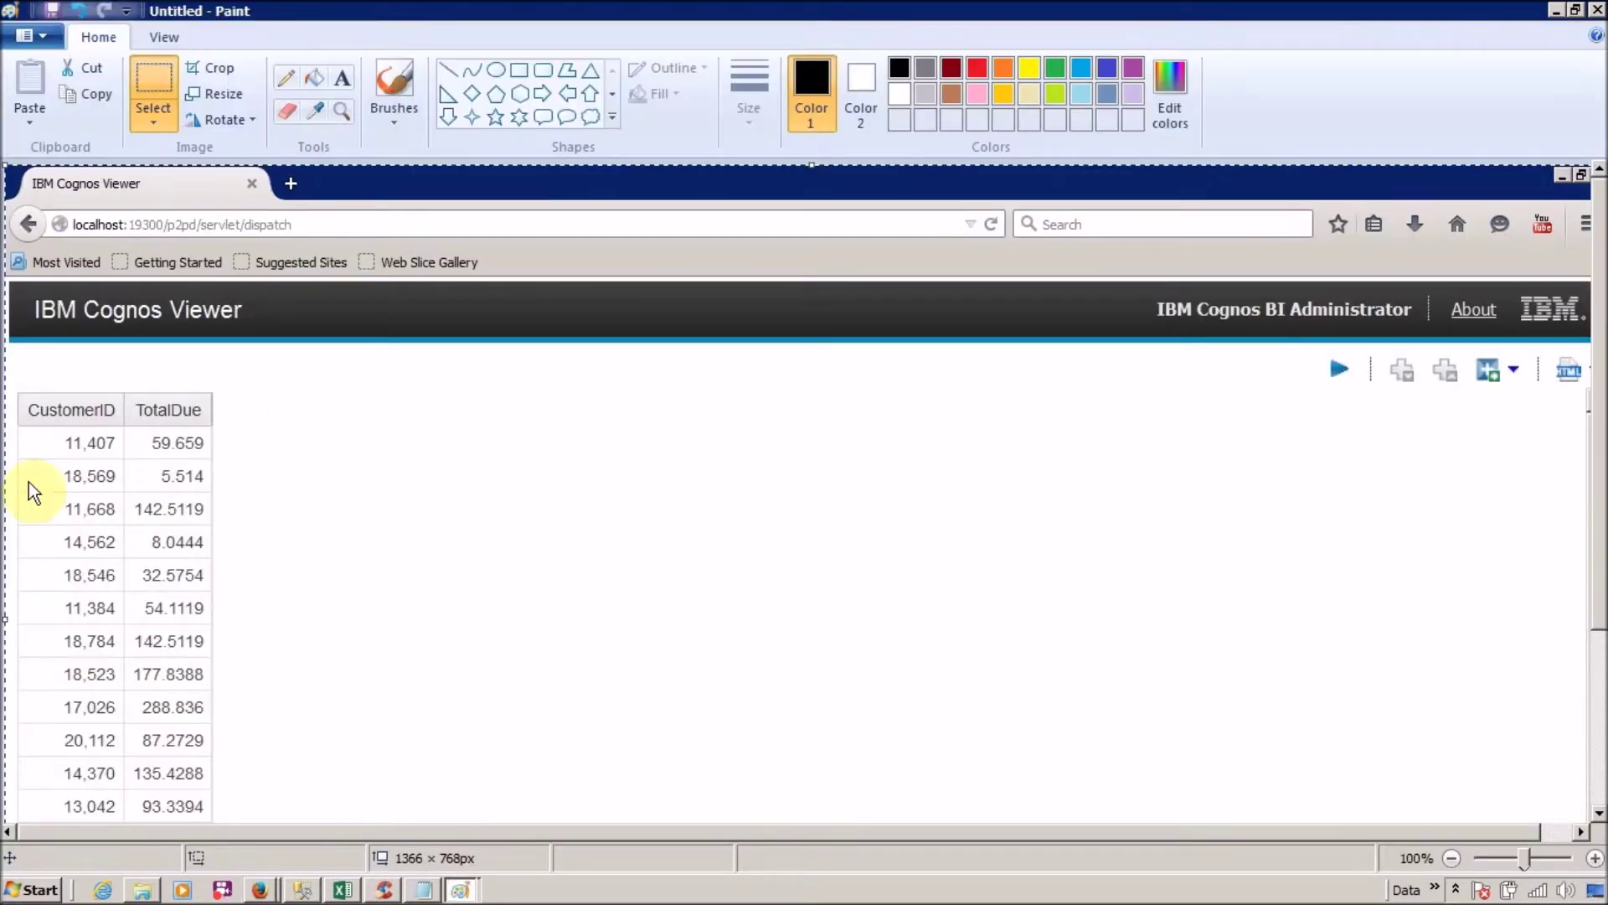
{"action": "key", "text": "alt+Tab"}
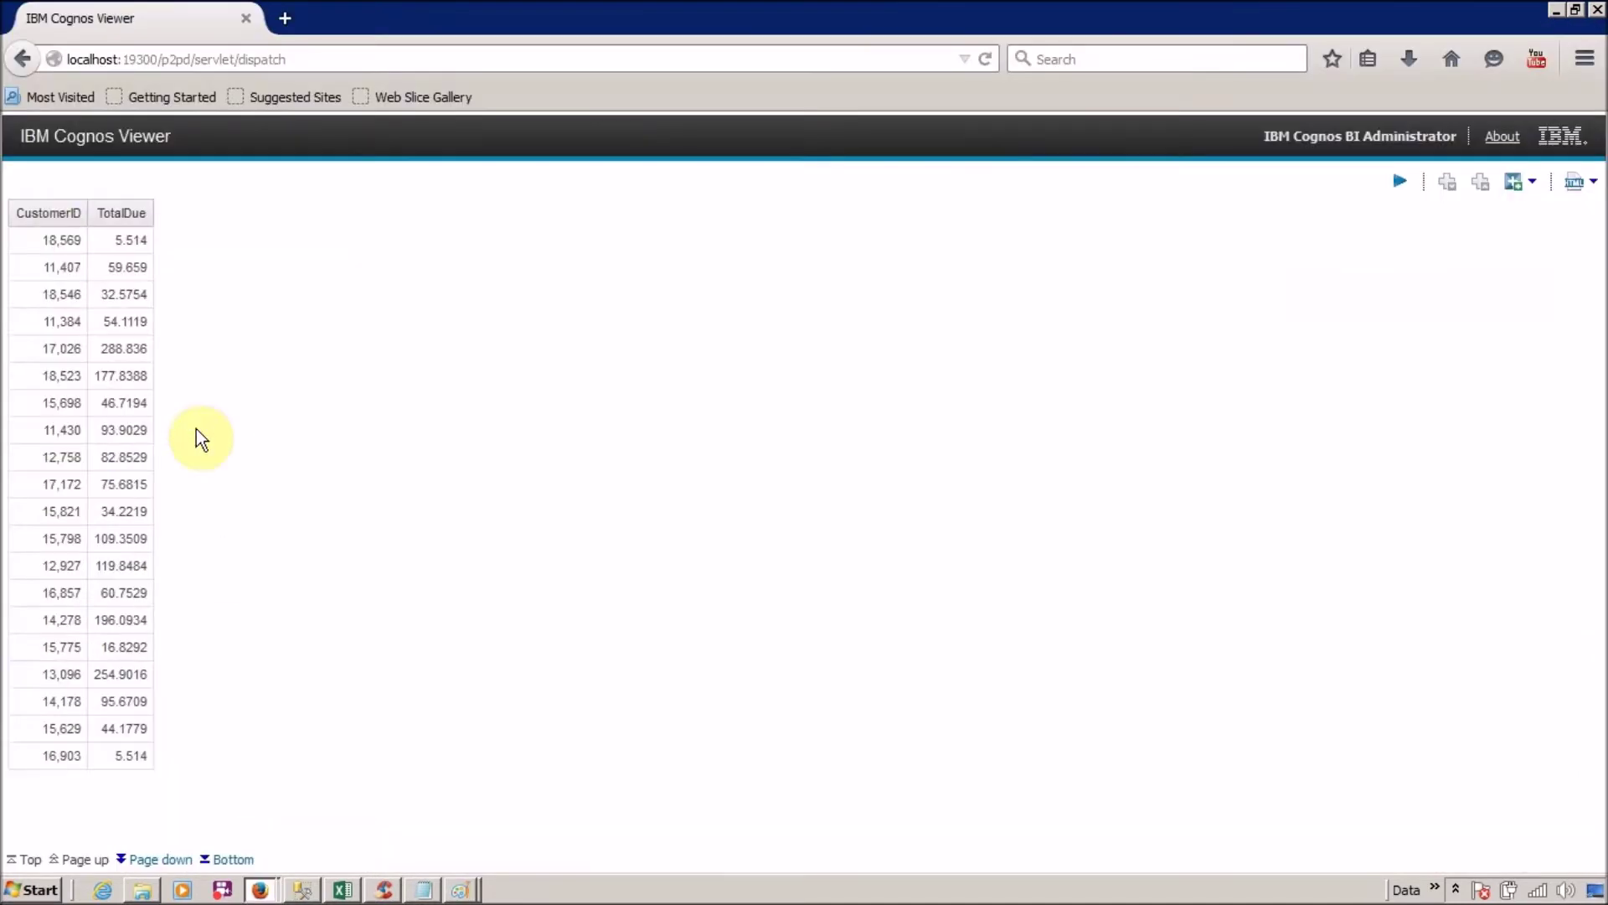
{"action": "key", "text": "alt+Tab"}
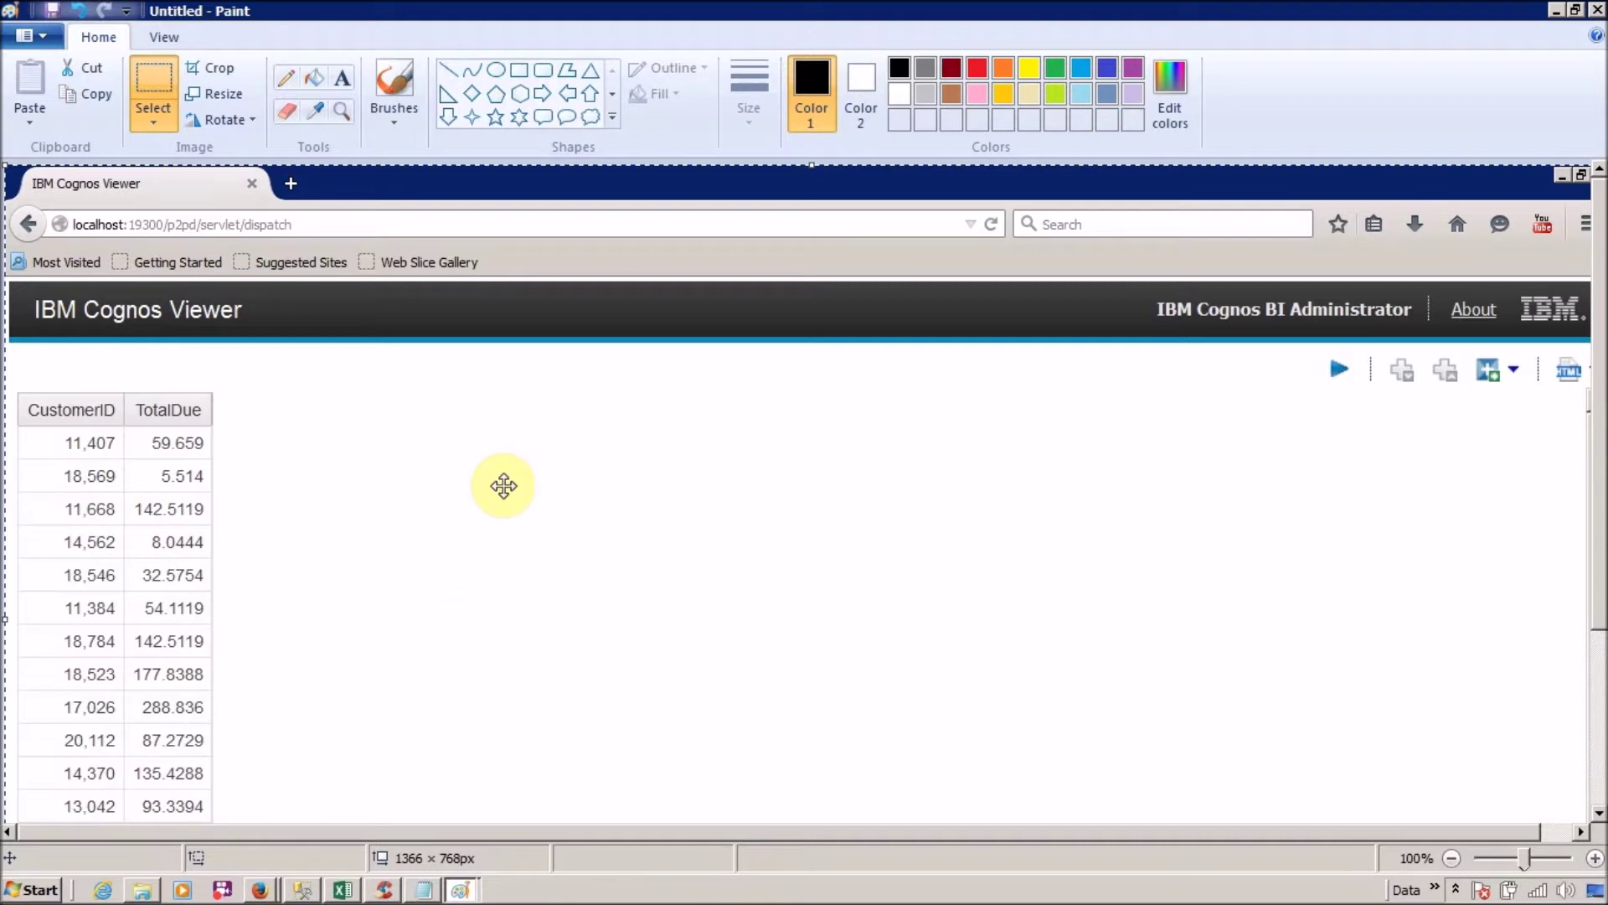
{"action": "key", "text": "alt+Tab"}
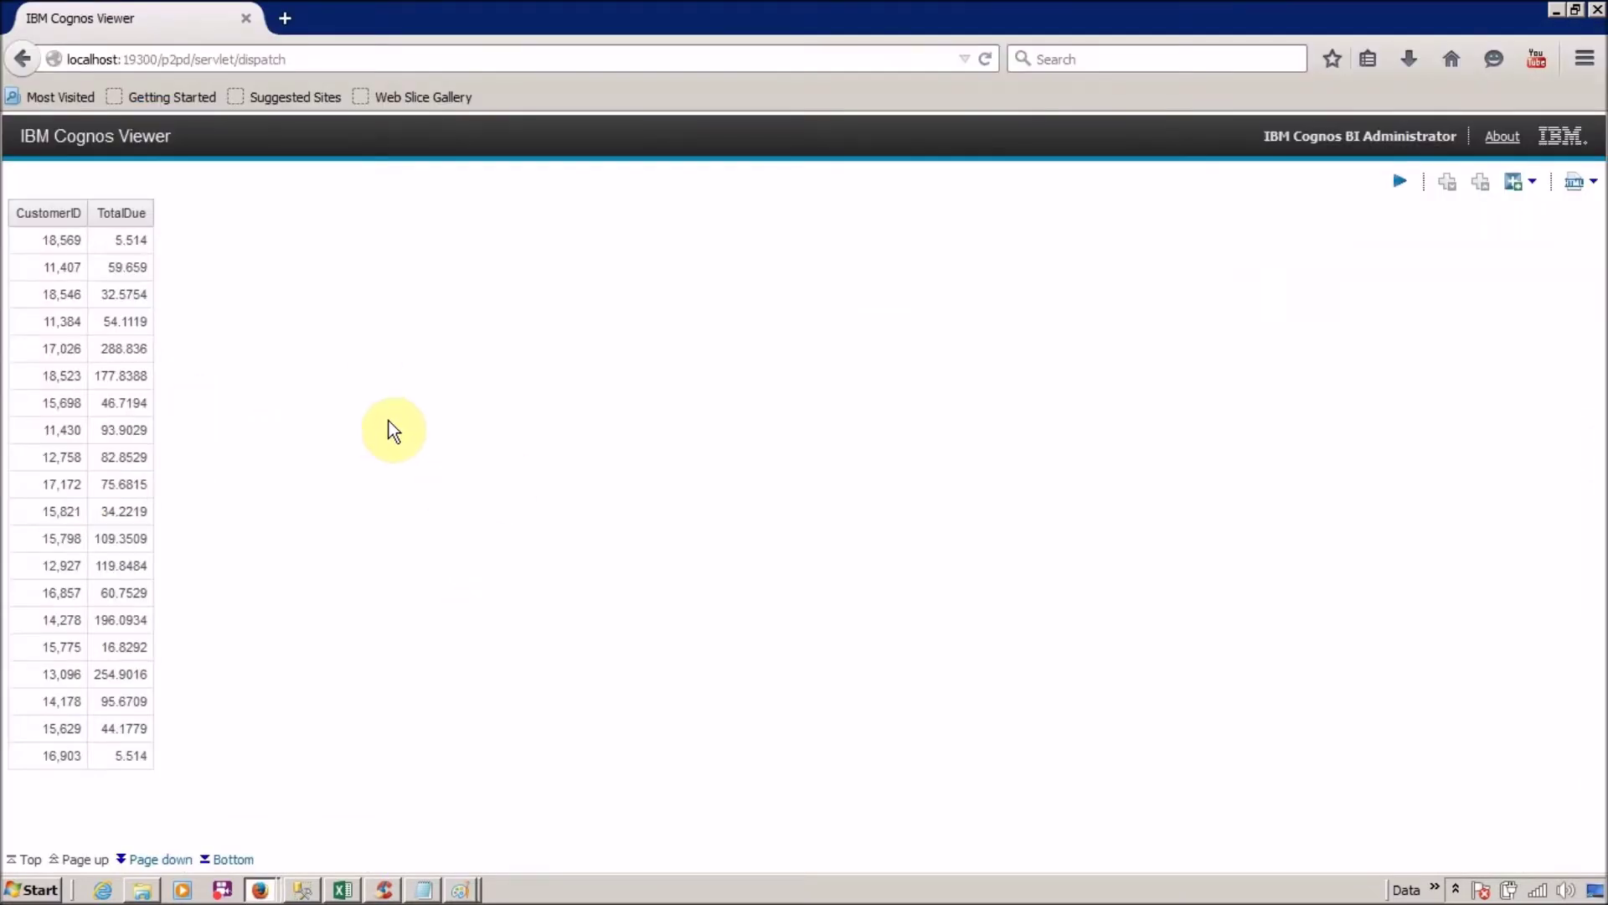
{"action": "key", "text": "alt"}
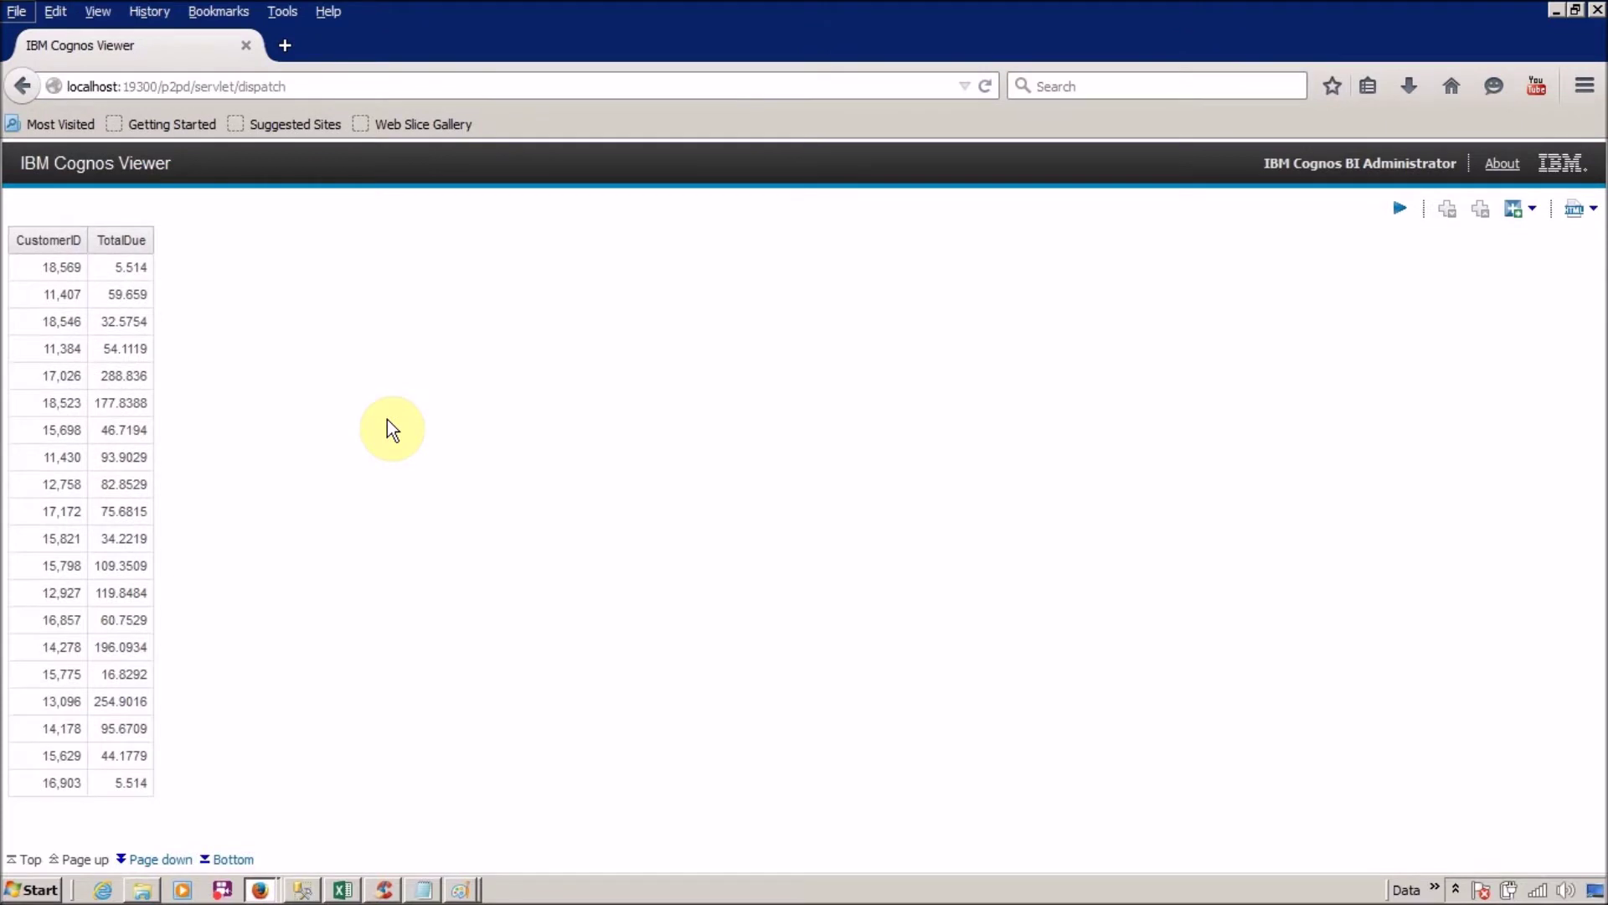
- Copy the native SQL generated in Report Studio for the after-aggregation filter, and switch to the query in SQL Server Management Studio
{"action": "key", "text": "alt+Tab"}
{"action": "key", "text": "alt+Tab"}
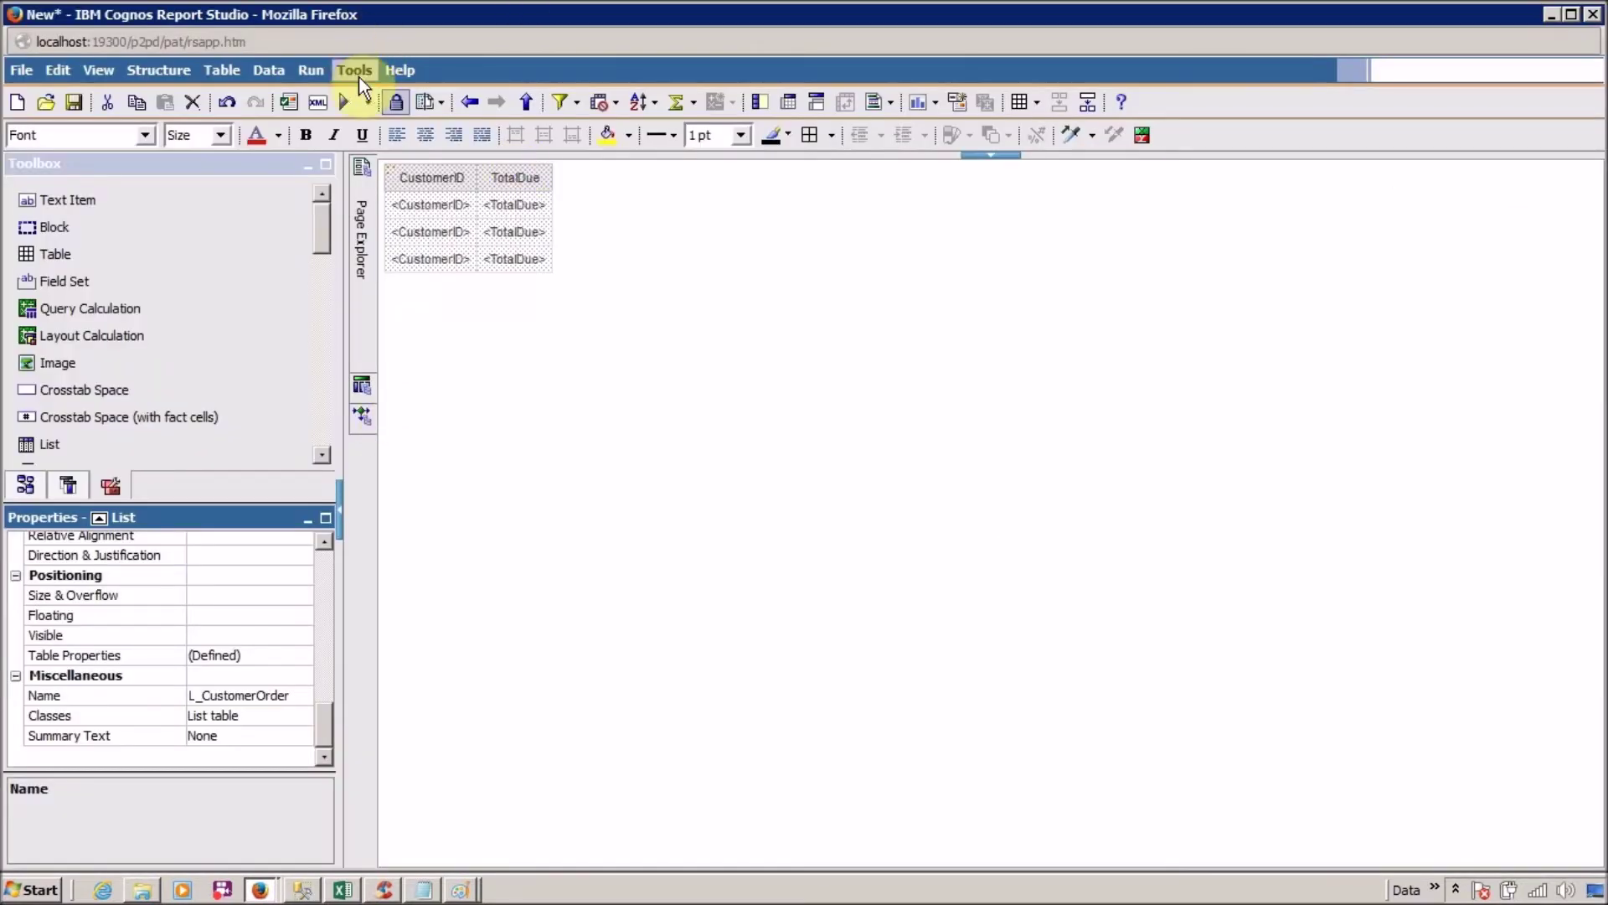
{"action": "left_click", "coordinate": [355, 74]}
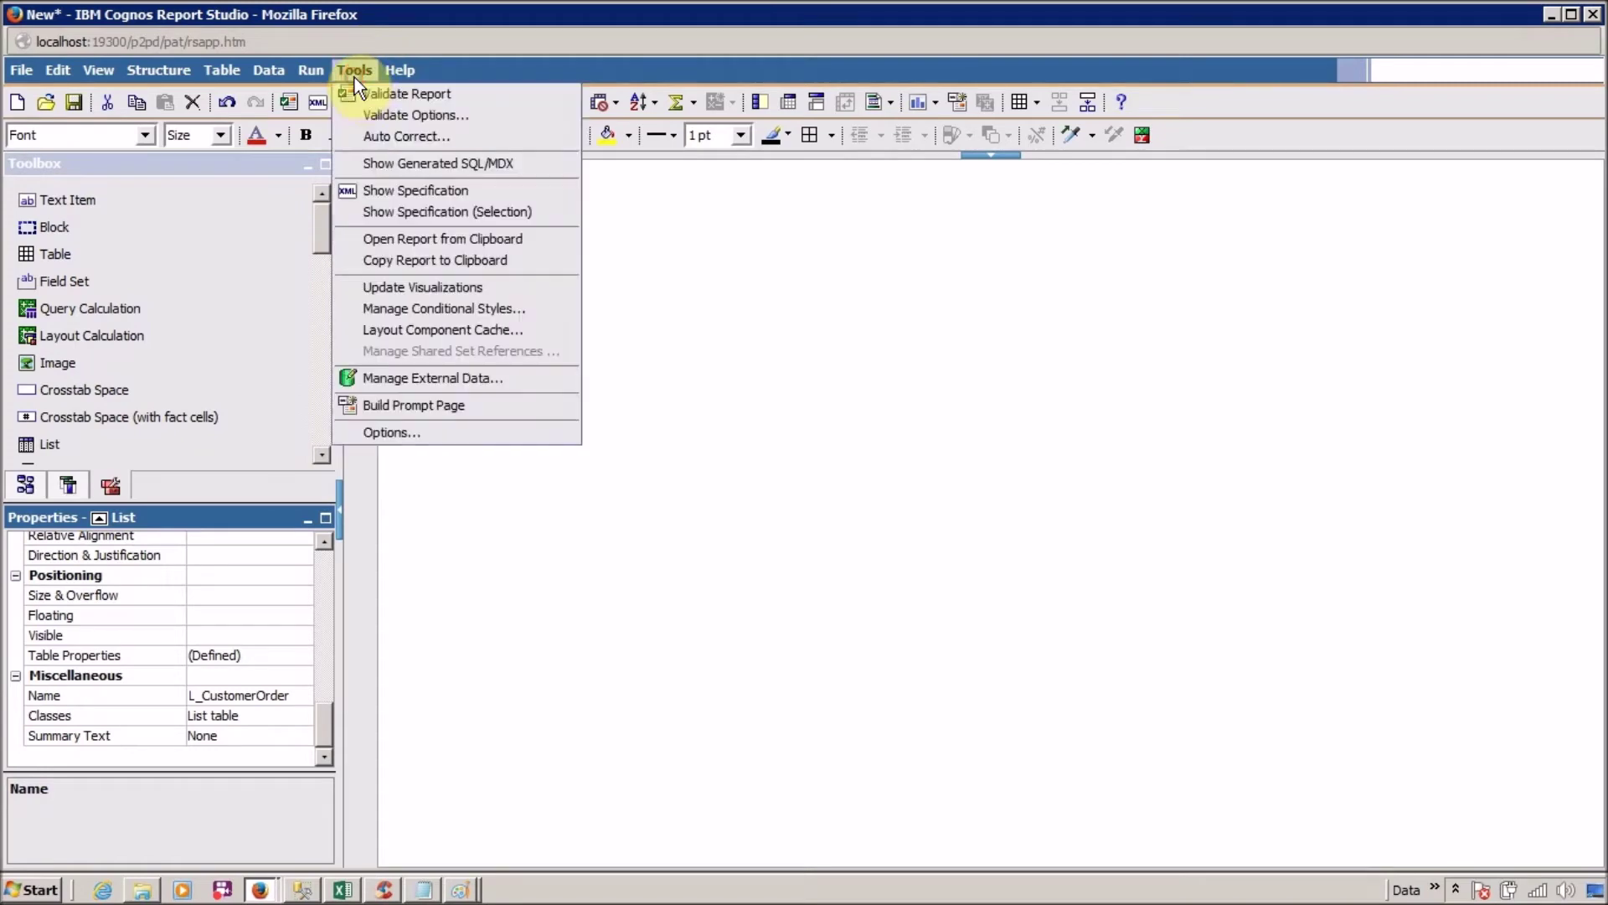
{"action": "left_click", "coordinate": [424, 169]}
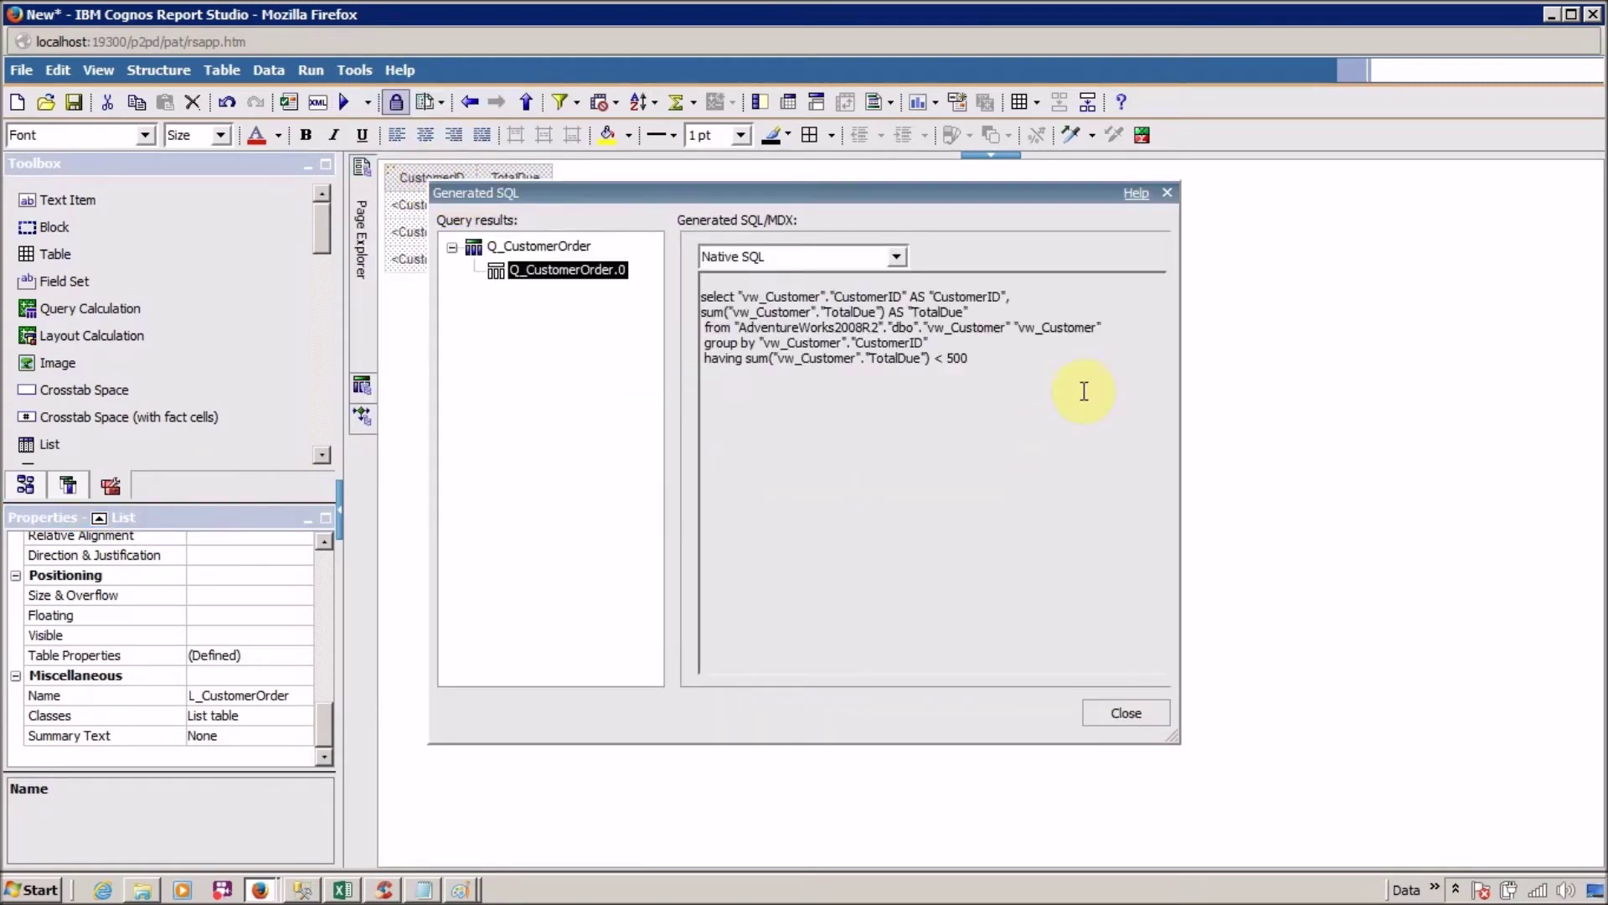
{"action": "left_click", "coordinate": [577, 245]}
{"action": "key", "text": "ctrl+c"}
{"action": "key", "text": "alt+Tab"}
{"action": "key", "text": "alt+Tab"}
{"action": "key", "text": "alt+Tab"}
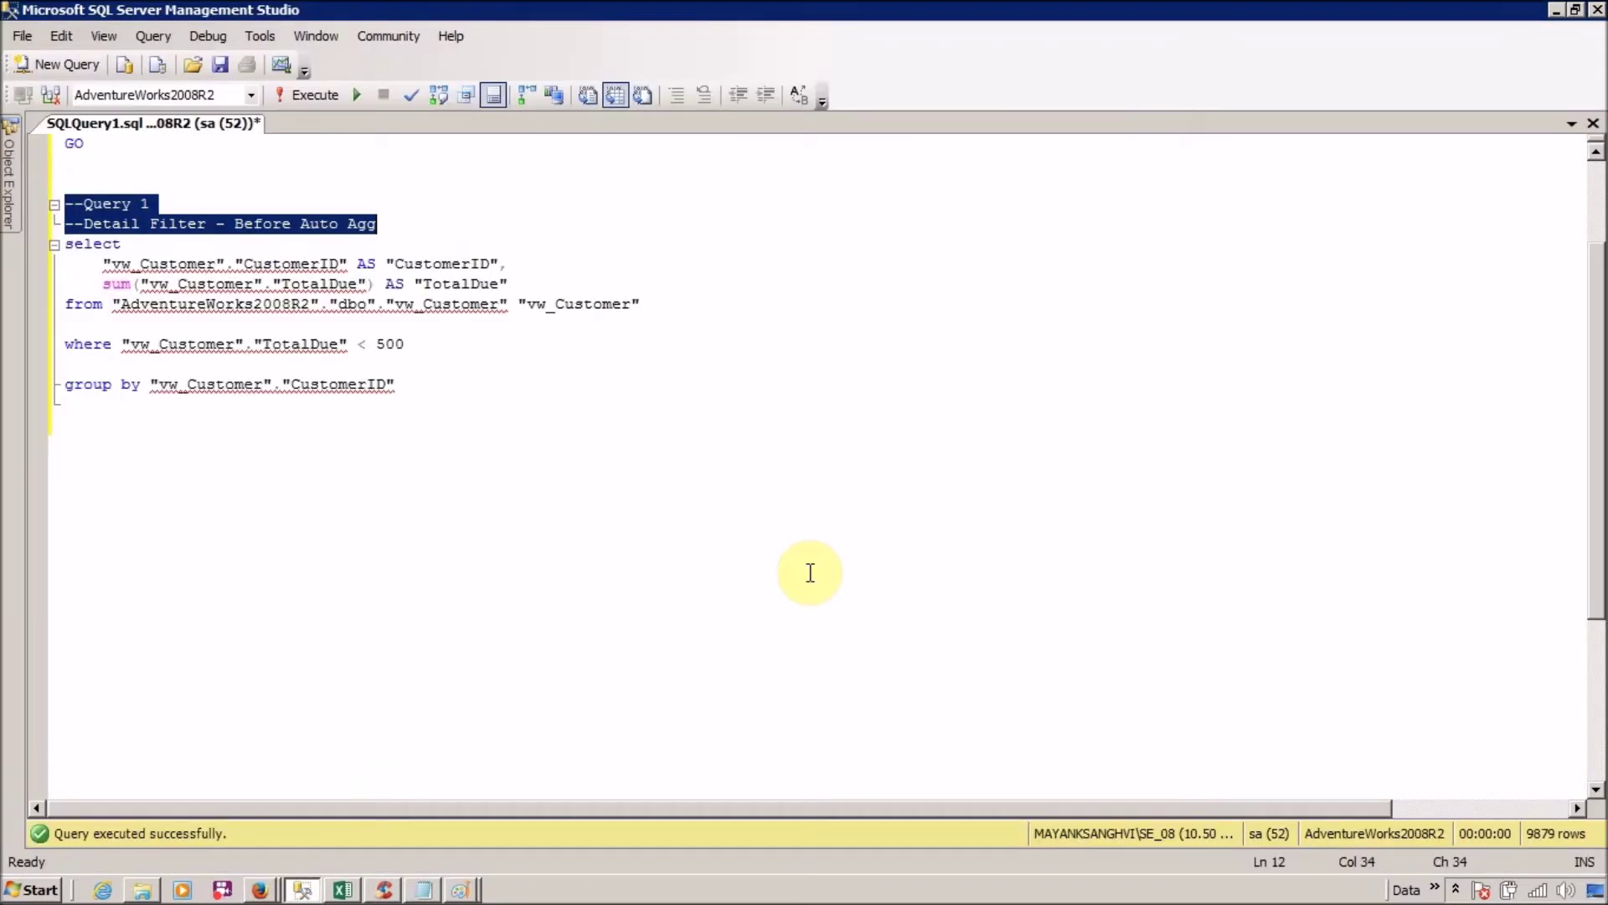
- Paste the copied after-aggregation SQL a few lines below the first query
{"action": "left_click", "coordinate": [809, 570]}
{"action": "key", "text": "Return"}
{"action": "key", "text": "Return"}
{"action": "key", "text": "Return"}
{"action": "key", "text": "ctrl+v"}
- Copy Query 1's two comment lines and insert the copy above the pasted query
{"action": "key", "text": "Up"}
{"action": "key", "text": "Up"}
{"action": "key", "text": "Up"}
{"action": "key", "text": "Up"}
{"action": "key", "text": "Up"}
{"action": "key", "text": "Up"}
{"action": "key", "text": "Up"}
{"action": "key", "text": "Up"}
{"action": "key", "text": "Up"}
{"action": "key", "text": "Up"}
{"action": "key", "text": "Up"}
{"action": "key", "text": "Up"}
{"action": "key", "text": "Up"}
{"action": "key", "text": "Up"}
{"action": "key", "text": "Up"}
{"action": "key", "text": "Up"}
{"action": "key", "text": "Up"}
{"action": "key", "text": "Up"}
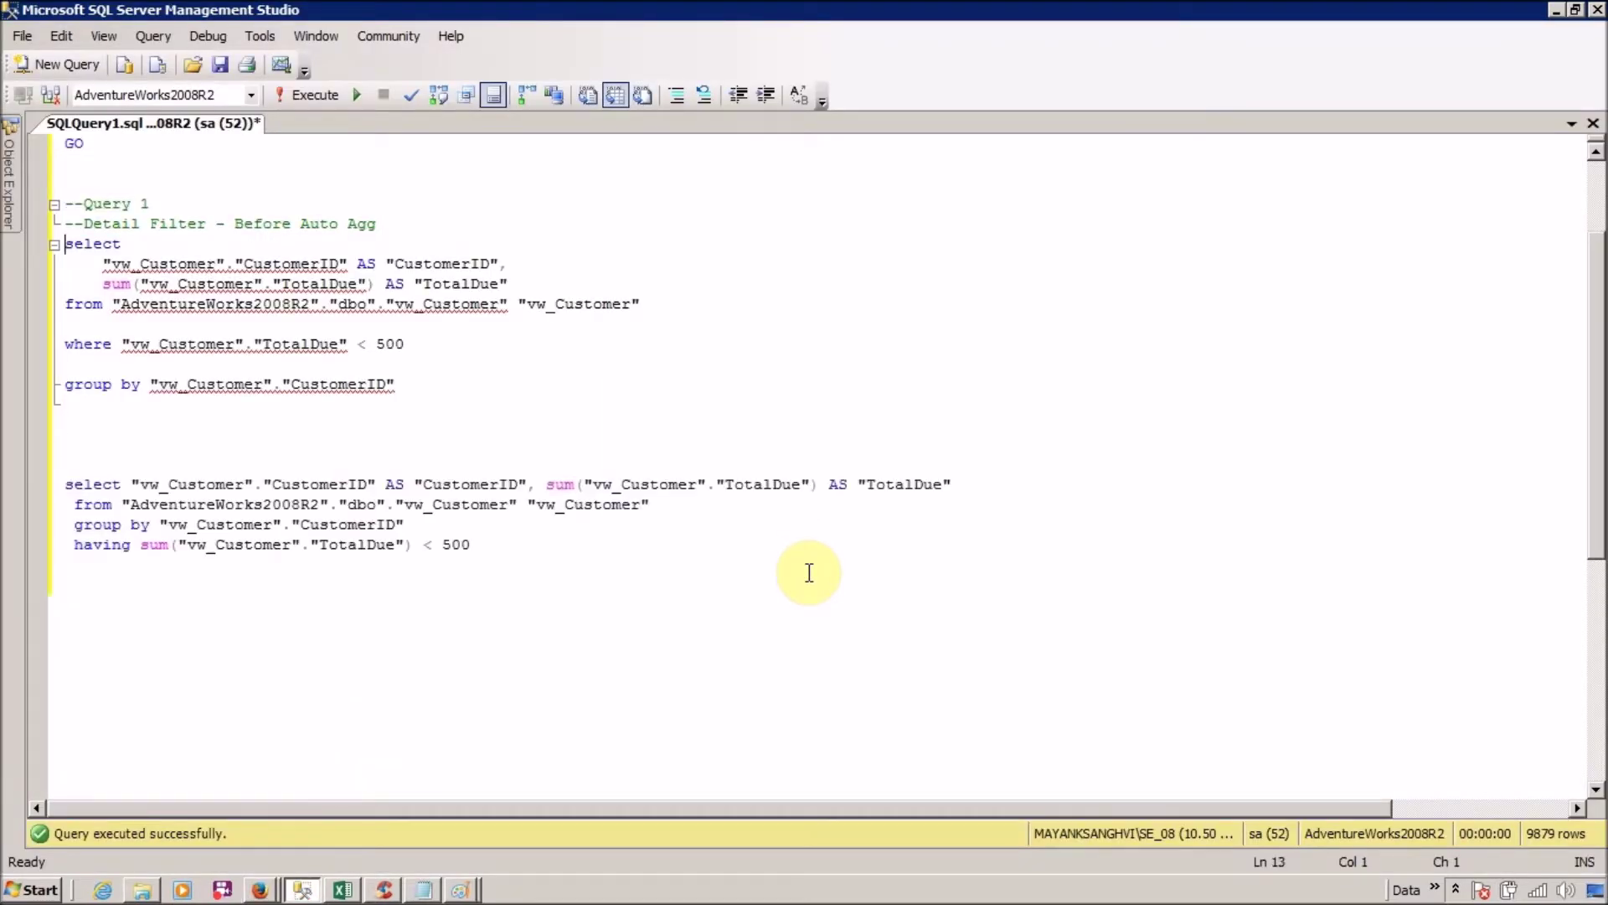
{"action": "key", "text": "shift+Down"}
{"action": "key", "text": "shift+Down"}
{"action": "key", "text": "ctrl+c"}
{"action": "key", "text": "End"}
{"action": "key", "text": "Down"}
{"action": "key", "text": "Down"}
{"action": "key", "text": "Down"}
{"action": "key", "text": "Down"}
{"action": "key", "text": "Down"}
{"action": "key", "text": "Down"}
{"action": "key", "text": "Down"}
{"action": "key", "text": "Down"}
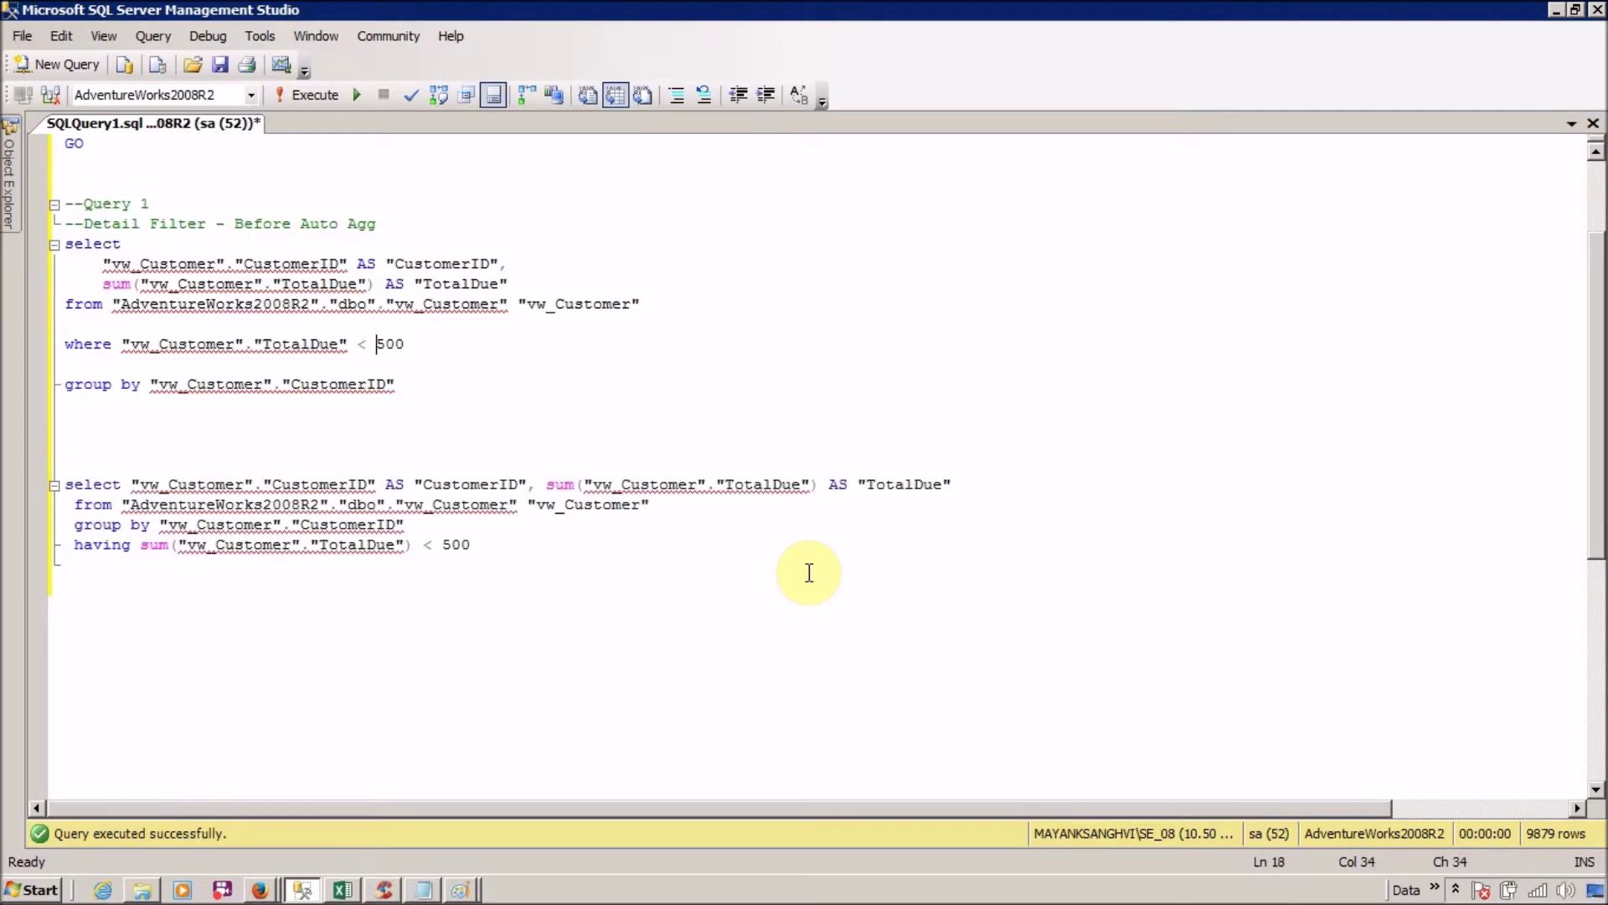
{"action": "key", "text": "ctrl+v"}
- Change the copied comments to "Query 2" and "Detail Filter - After Auto Agg" and remove the blank line beneath them
{"action": "key", "text": "Up"}
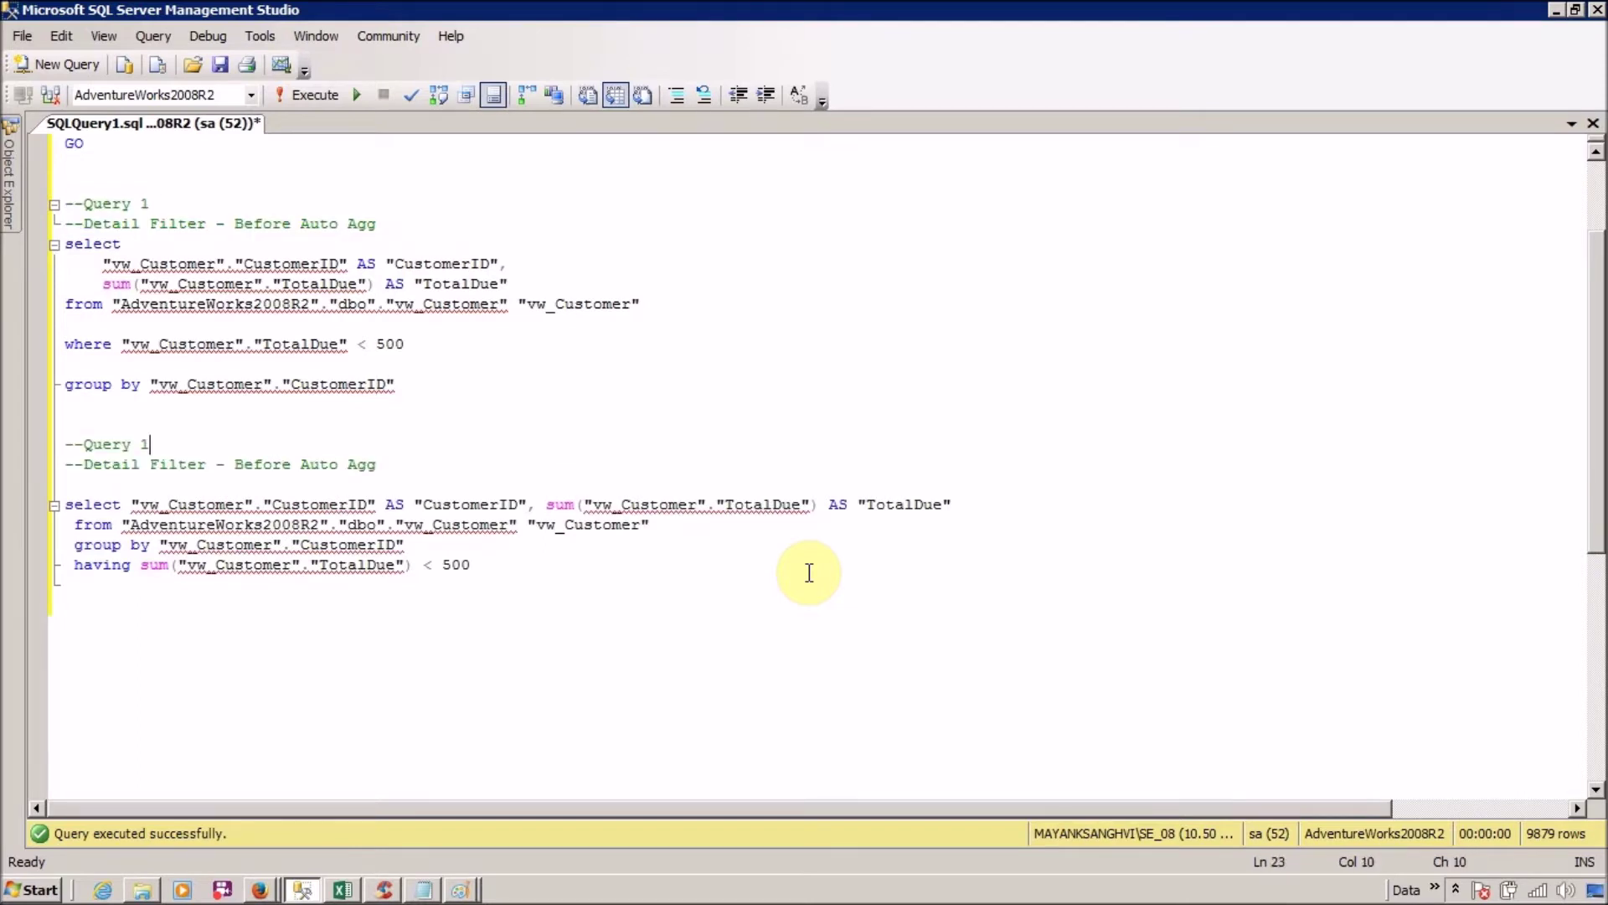
{"action": "key", "text": "Down"}
{"action": "key", "text": "ctrl+Right"}
{"action": "key", "text": "ctrl+Right"}
{"action": "key", "text": "ctrl+shift+Right"}
{"action": "key", "text": "shift+Left"}
{"action": "type", "text": "After"}
{"action": "key", "text": "Down"}
{"action": "key", "text": "Delete"}
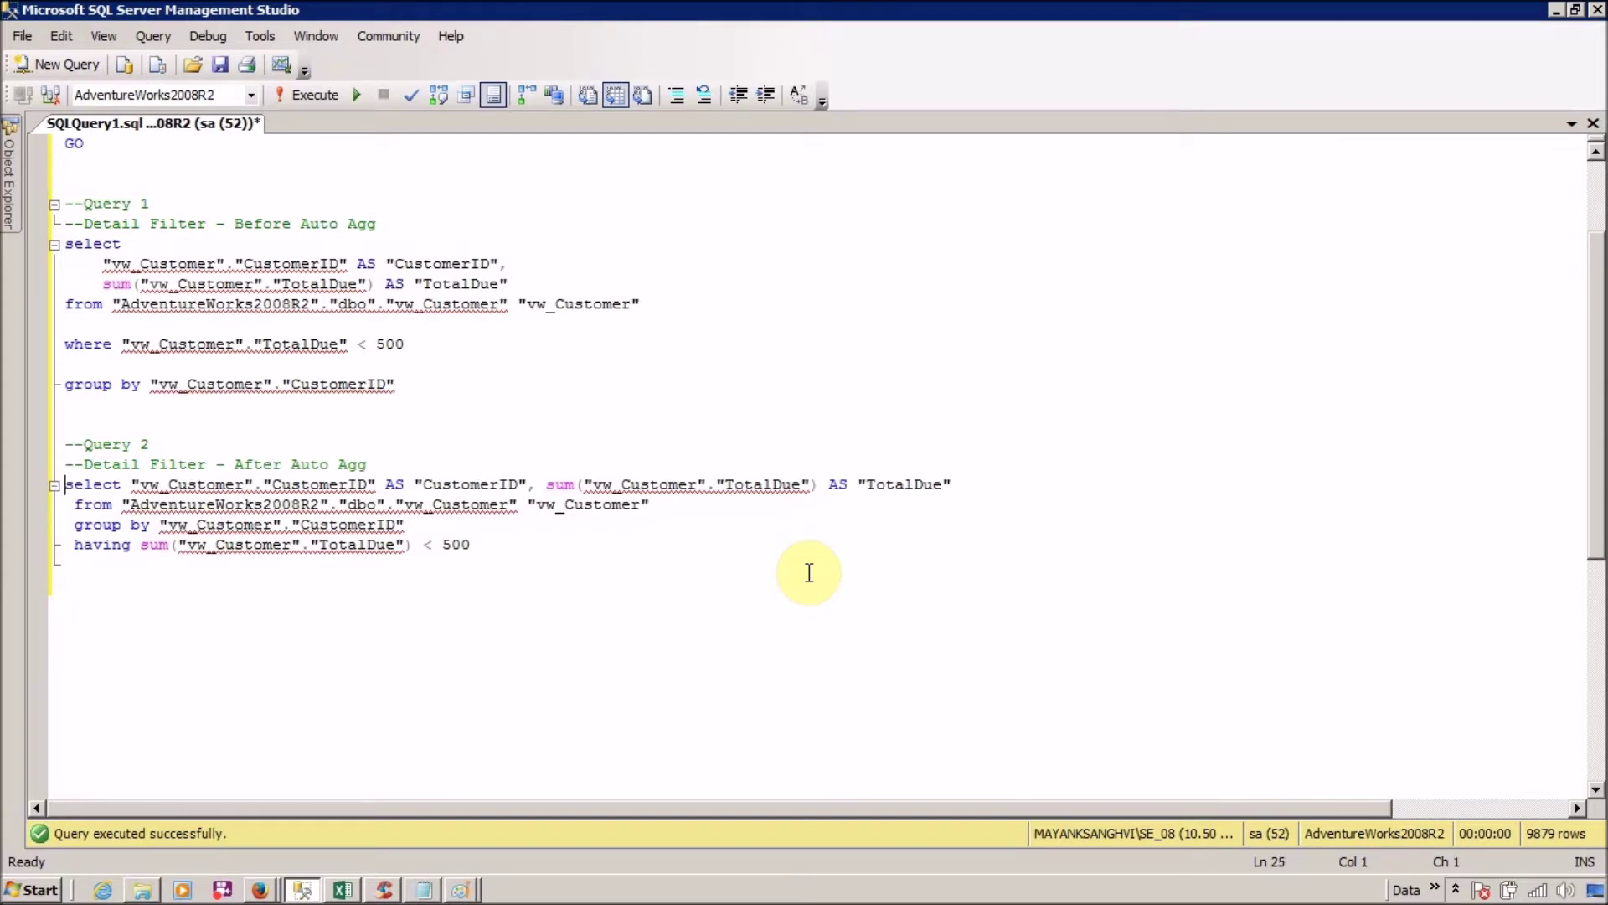
- Break Query 2's select list so that CustomerID and the TotalDue sum each stand on their own indented line
{"action": "key", "text": "ctrl+Right"}
{"action": "key", "text": "Return"}
{"action": "key", "text": "Tab"}
{"action": "key", "text": "ctrl+Right"}
{"action": "key", "text": "ctrl+Right"}
{"action": "key", "text": "ctrl+Right"}
{"action": "key", "text": "ctrl+Right"}
{"action": "key", "text": "ctrl+Right"}
{"action": "key", "text": "ctrl+Right"}
{"action": "key", "text": "ctrl+Right"}
{"action": "key", "text": "ctrl+Right"}
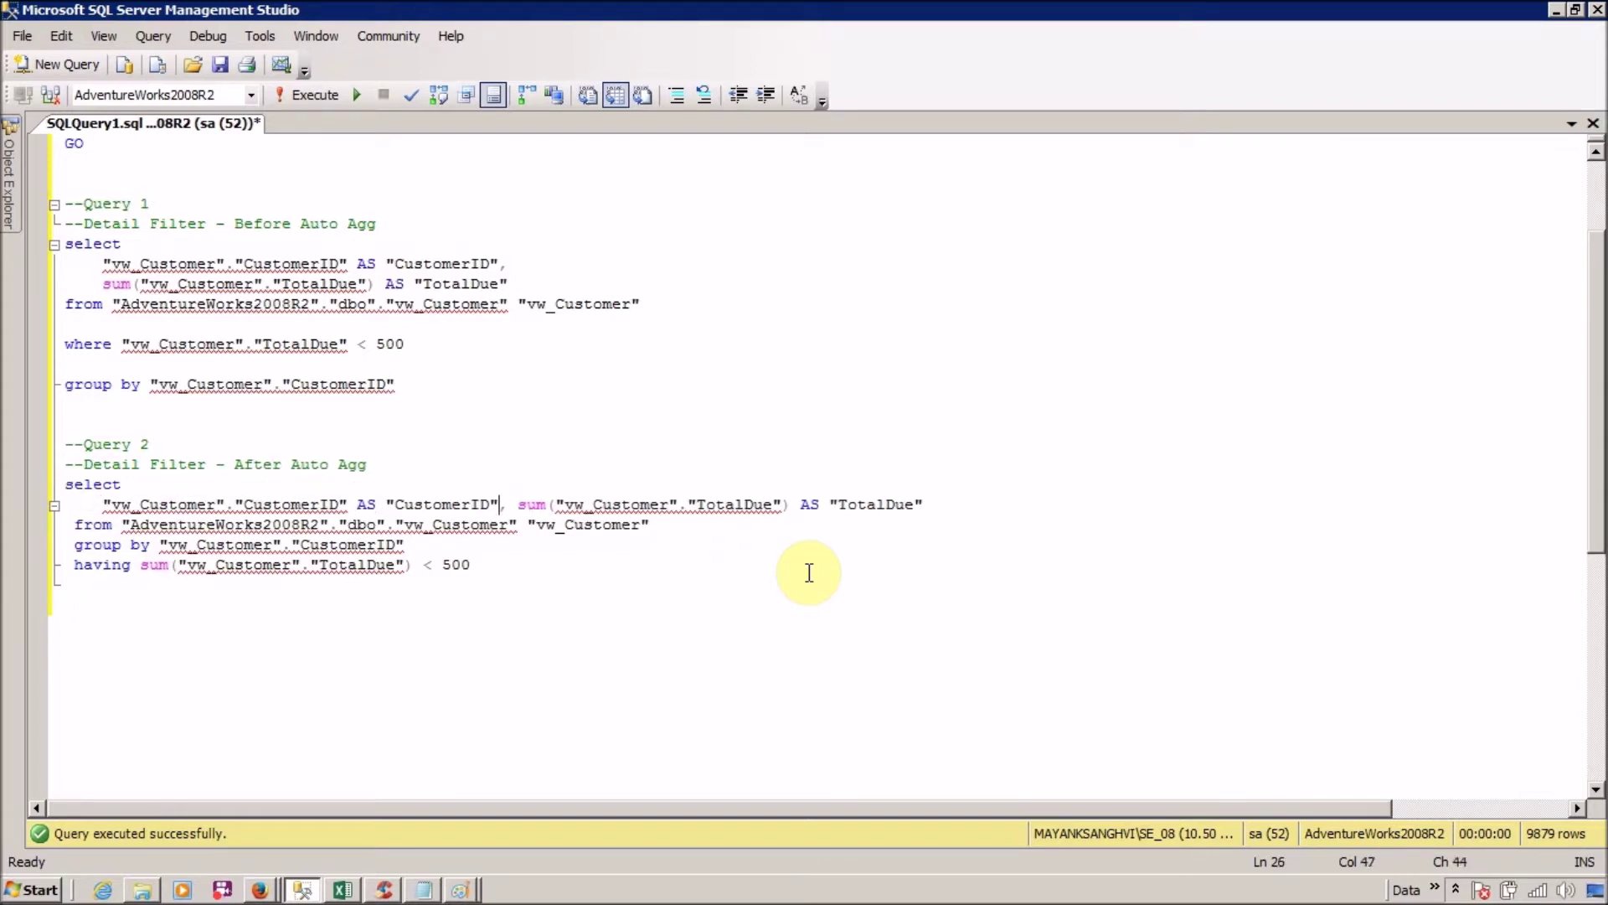
{"action": "key", "text": "Return"}
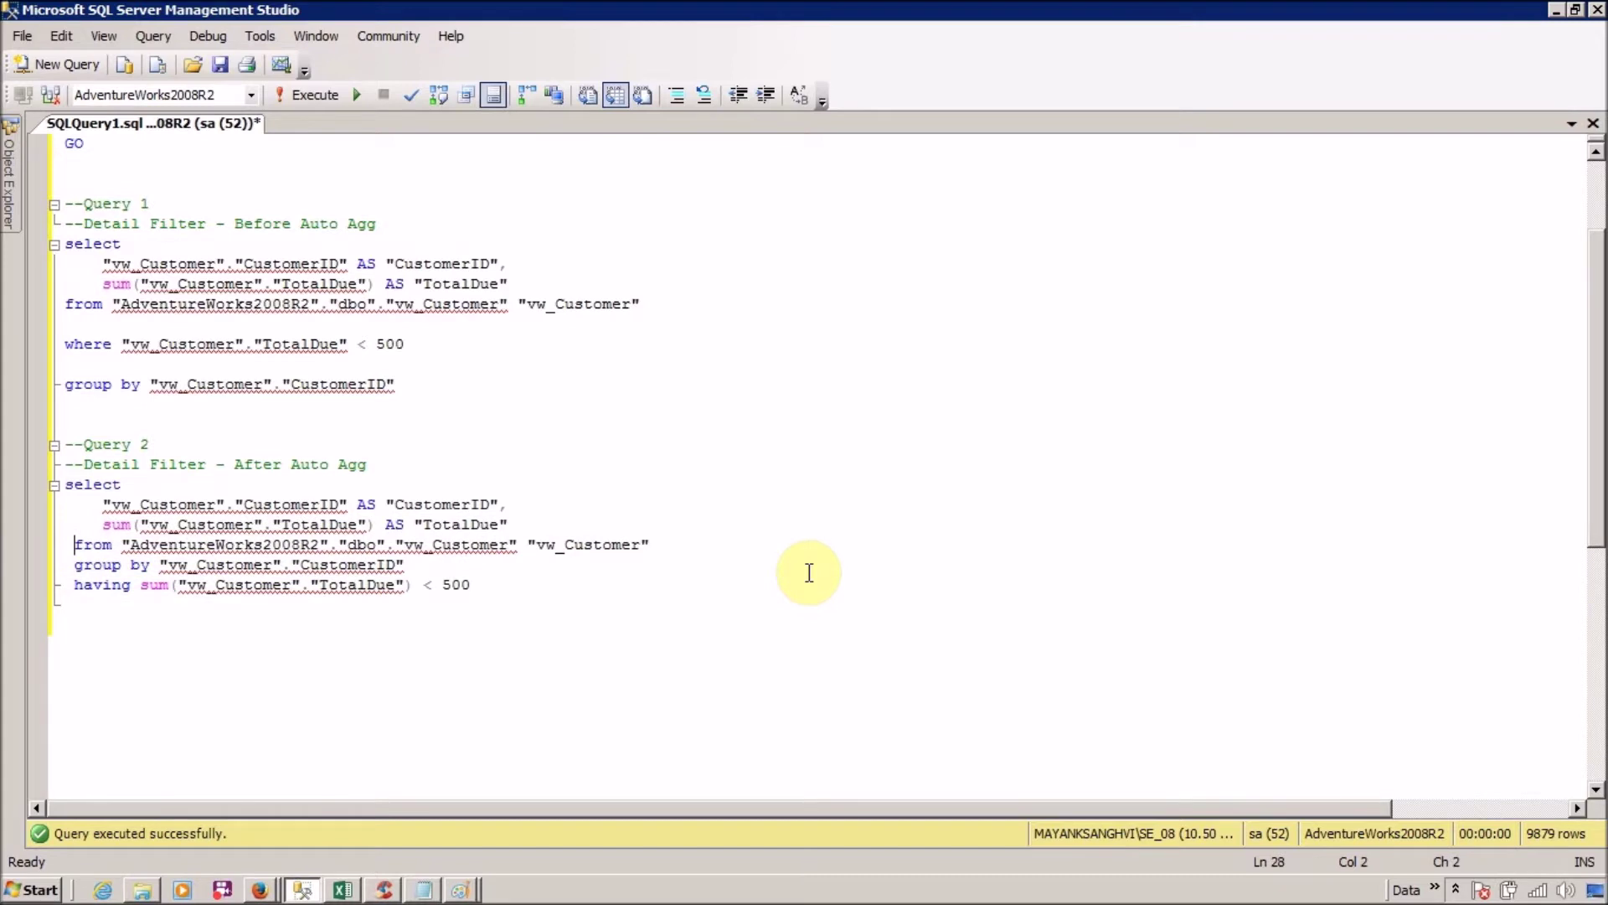
- Remove the leading spaces from Query 2's from, group by and having clauses and separate the clauses with blank lines
{"action": "key", "text": "BackSpace"}
{"action": "key", "text": "End"}
{"action": "key", "text": "Return"}
{"action": "key", "text": "Down"}
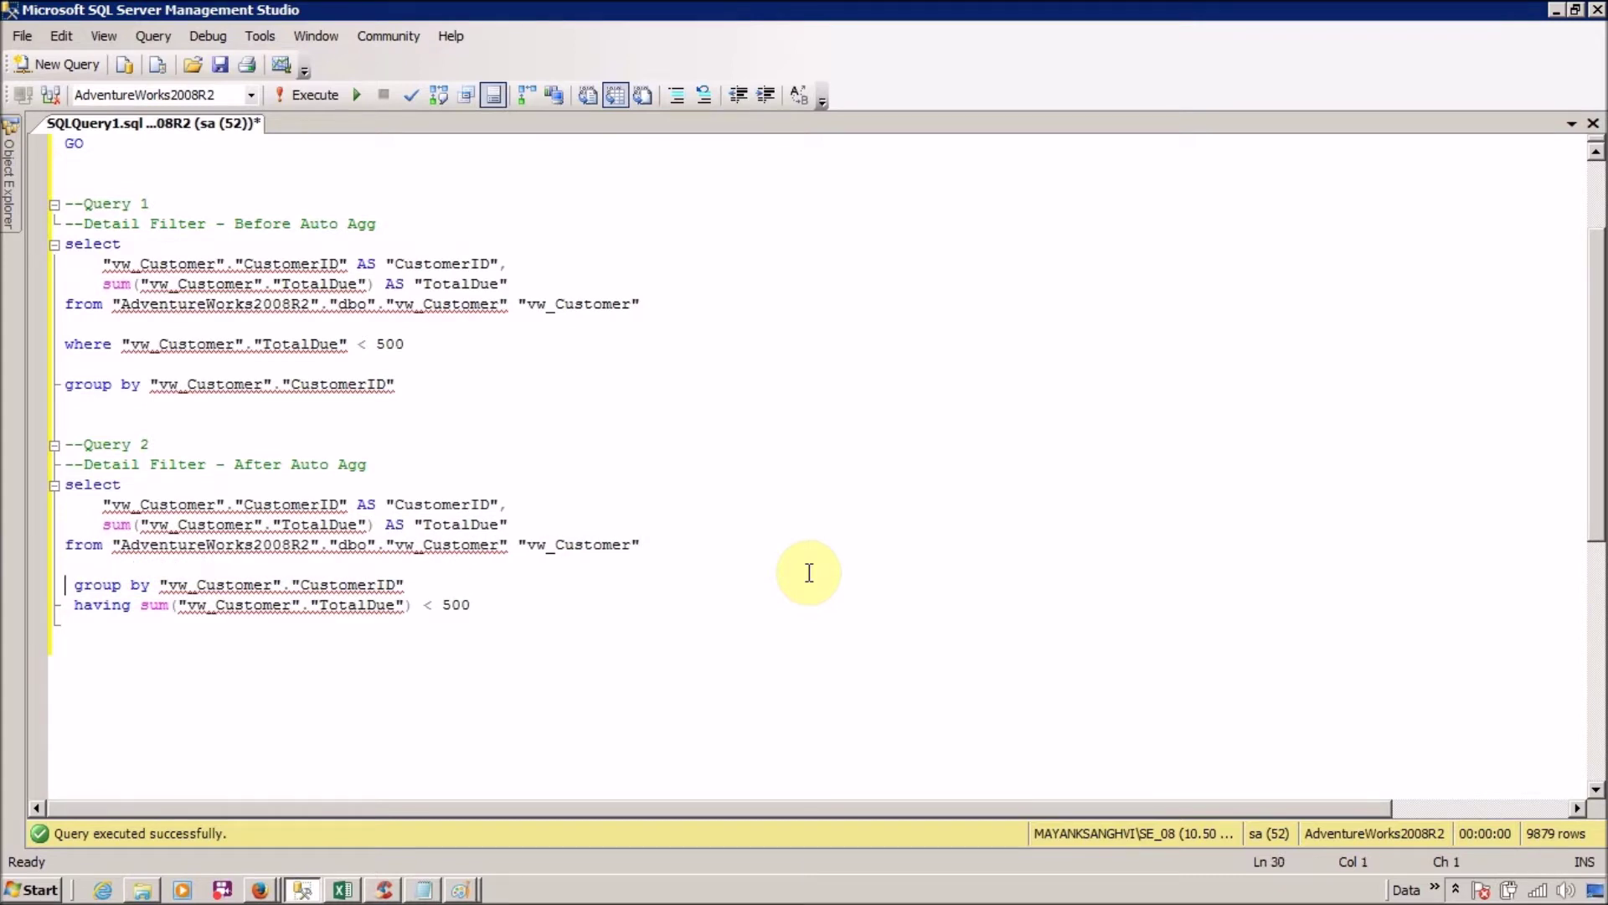
{"action": "key", "text": "End"}
{"action": "key", "text": "Return"}
{"action": "key", "text": "Up"}
{"action": "key", "text": "Delete"}
{"action": "key", "text": "Down"}
{"action": "key", "text": "Down"}
{"action": "key", "text": "Delete"}
{"action": "key", "text": "Down"}
- Examine where Query 1, the before-aggregation query, applies its TotalDue filter
{"action": "left_click_drag", "start_coordinate": [493, 635], "coordinate": [107, 204]}
{"action": "left_click", "coordinate": [223, 344]}
{"action": "left_click", "coordinate": [309, 369]}
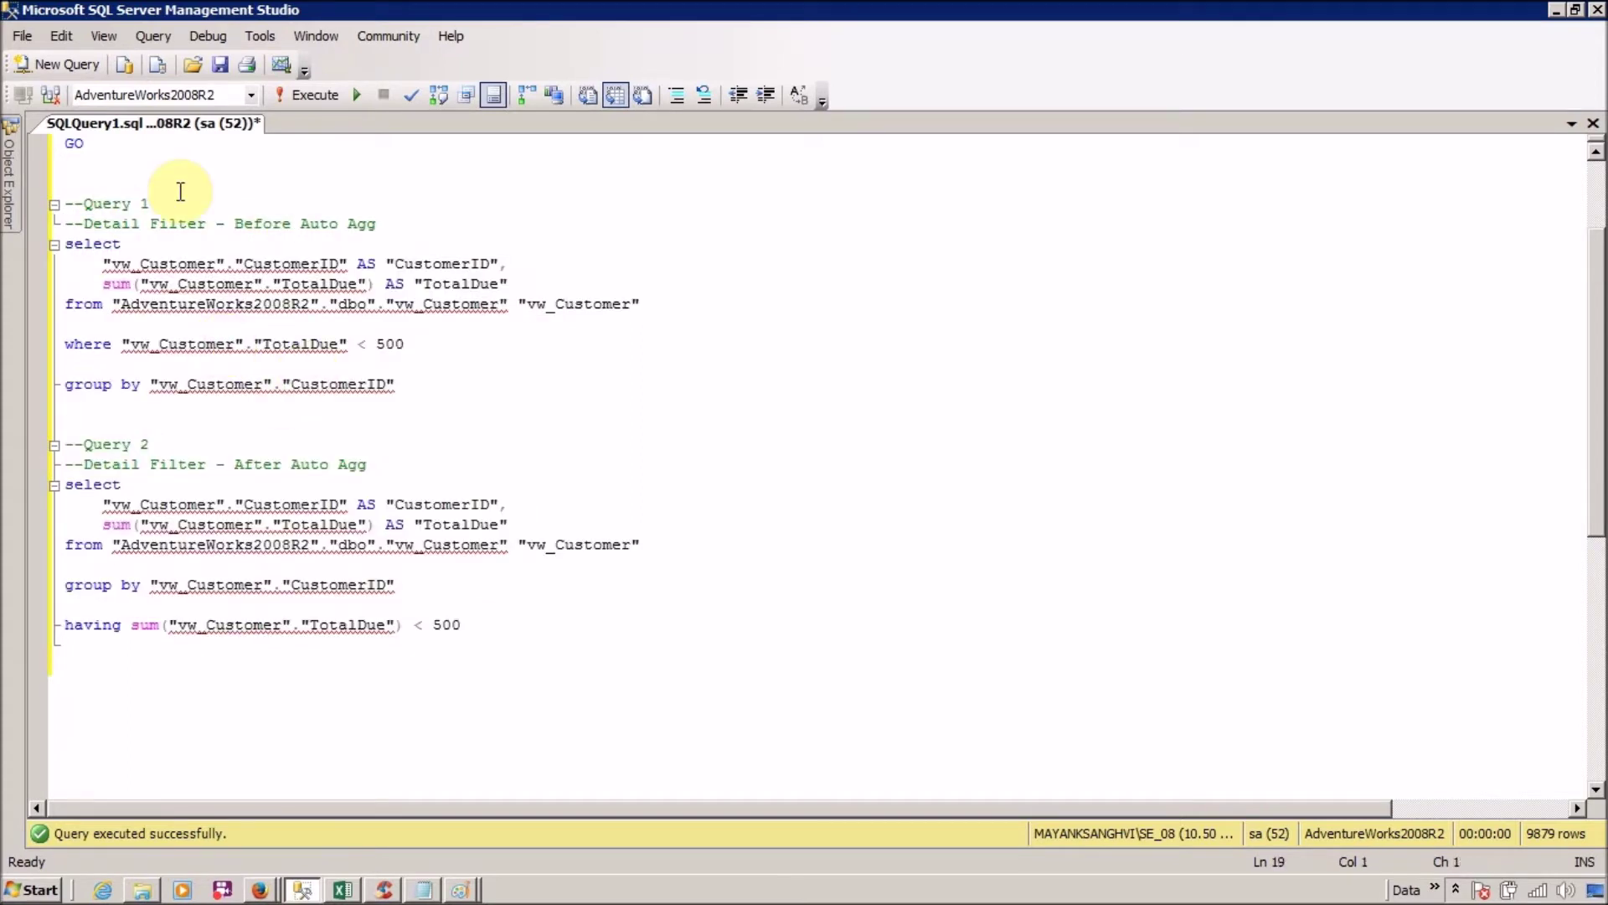
{"action": "left_click", "coordinate": [235, 222]}
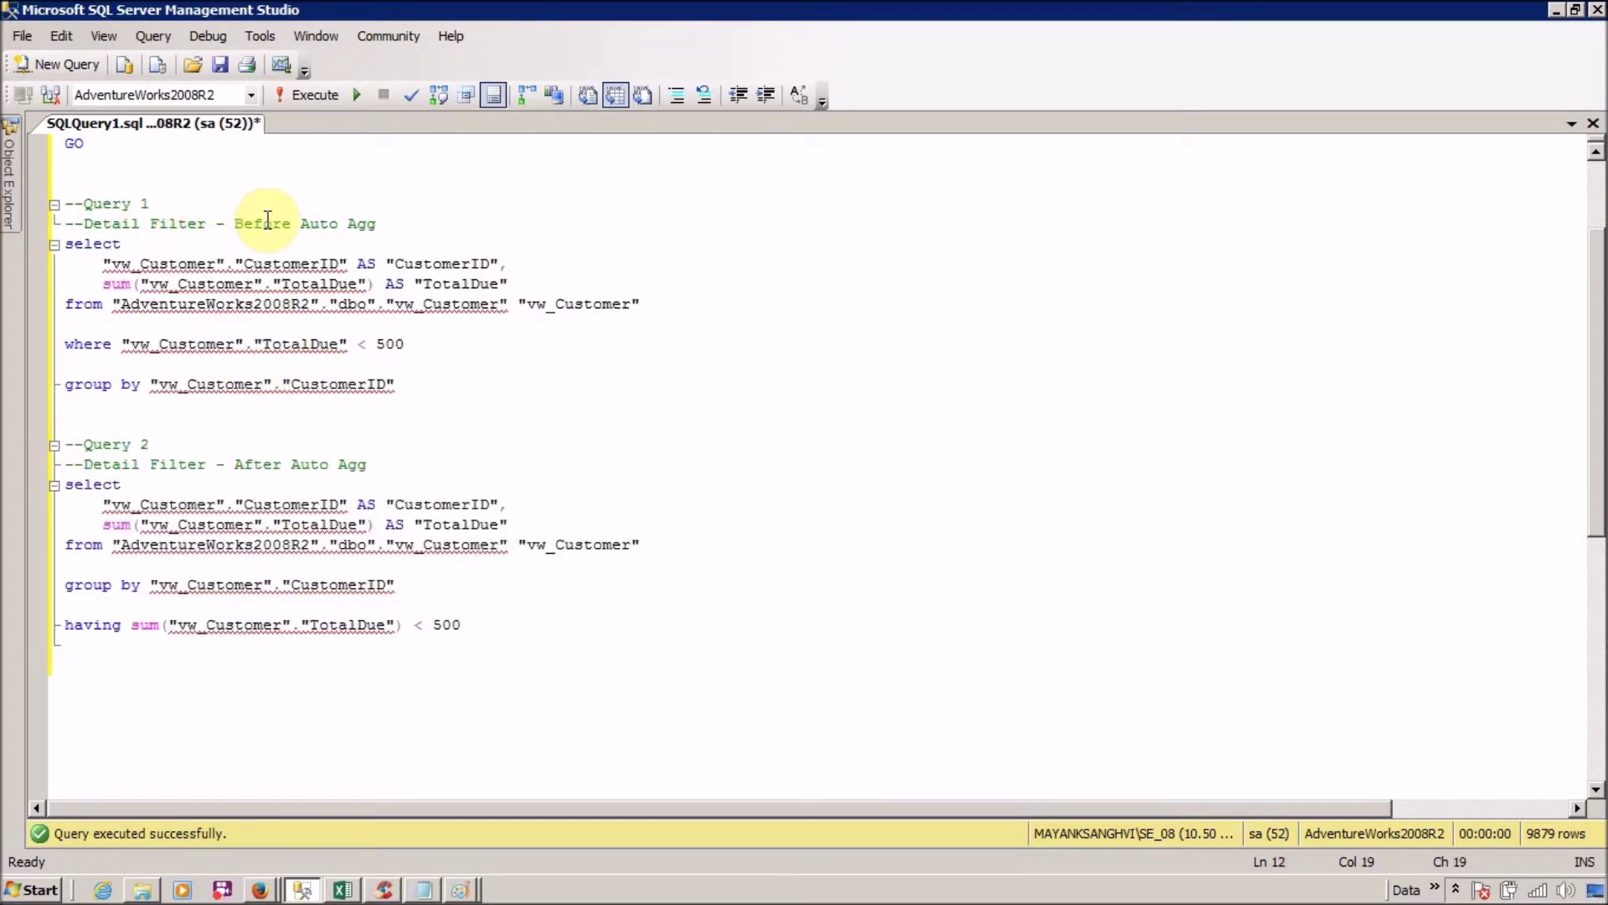
{"action": "left_click", "coordinate": [242, 346]}
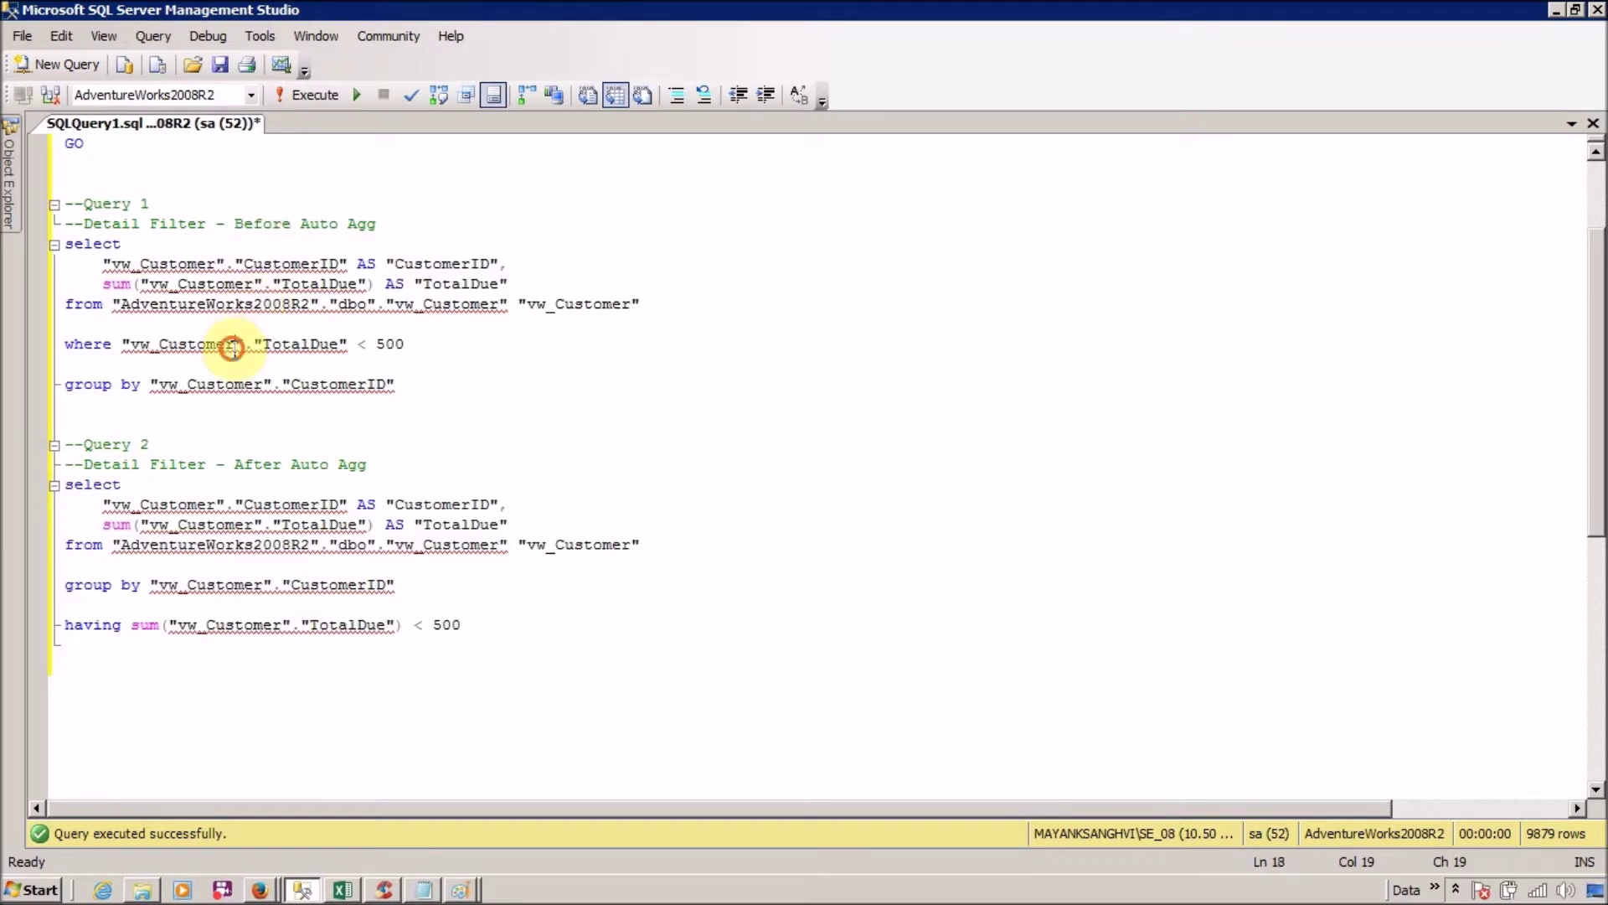
{"action": "left_click", "coordinate": [413, 341]}
{"action": "left_click", "coordinate": [60, 346], "text": "shift"}
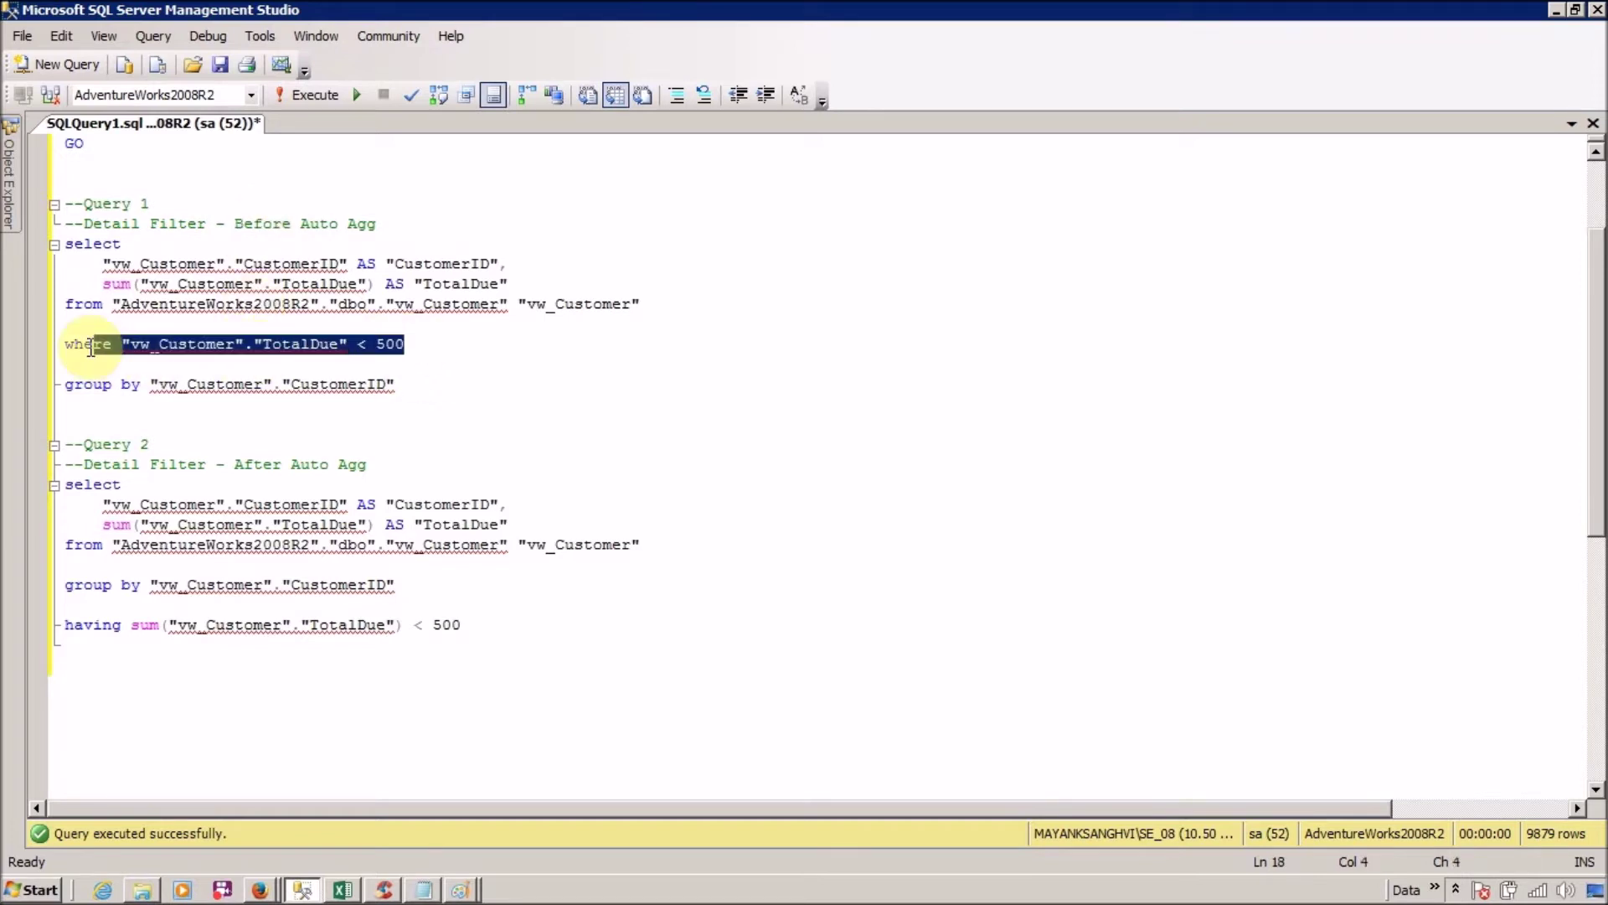
{"action": "left_click", "coordinate": [127, 366]}
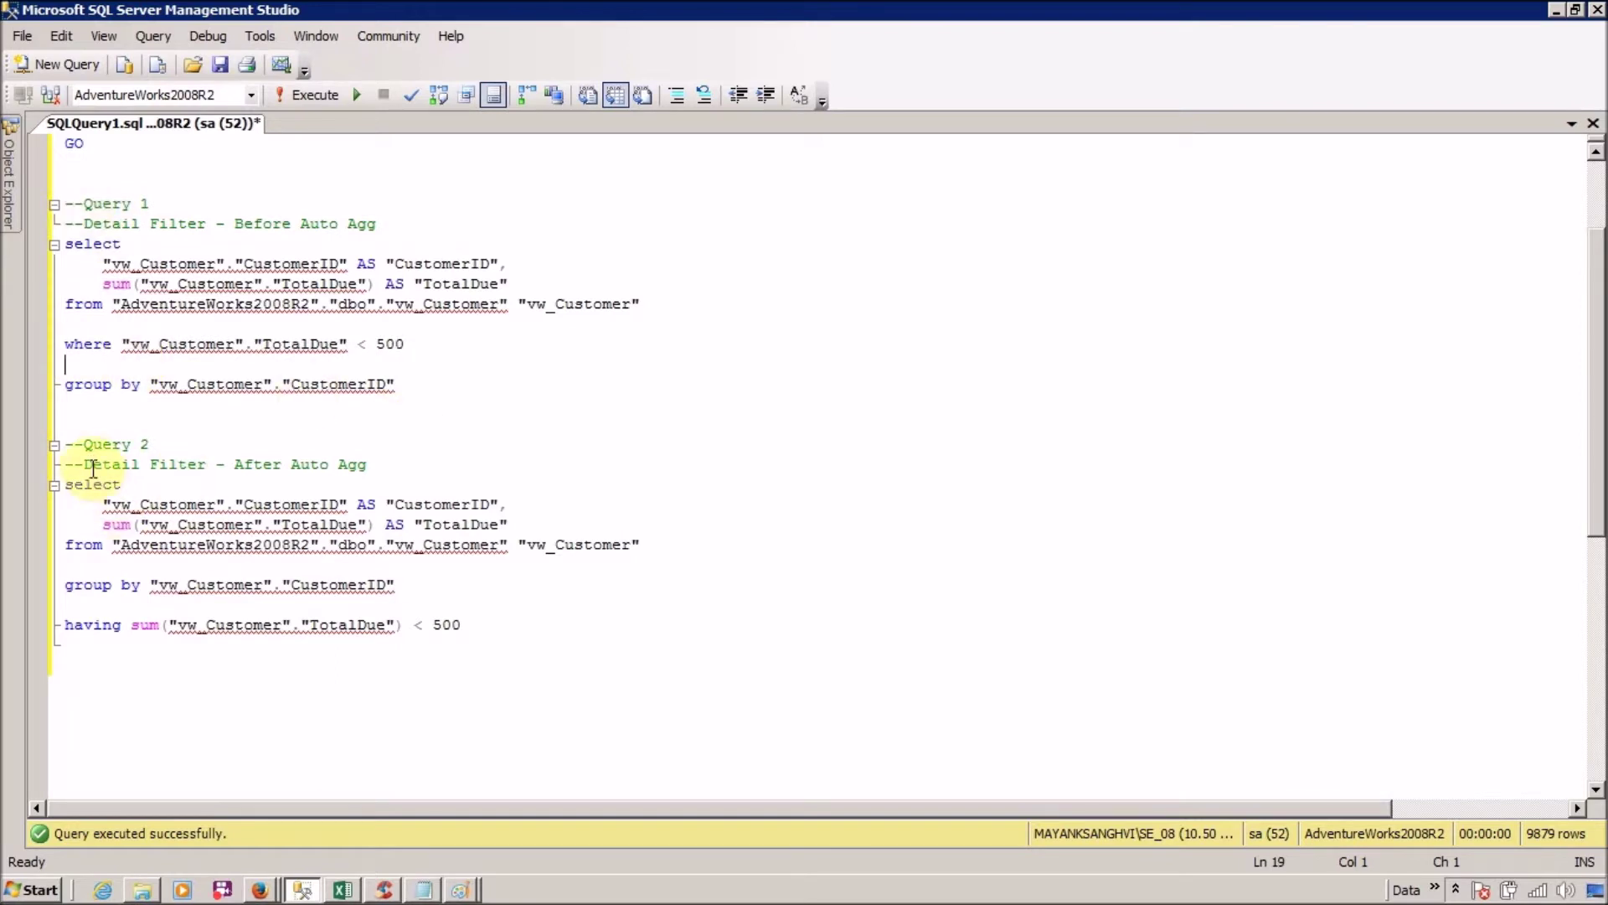
- Examine Query 2's grouping and having clause and compare them with Query 1's where filter
{"action": "left_click_drag", "start_coordinate": [251, 465], "coordinate": [353, 474]}
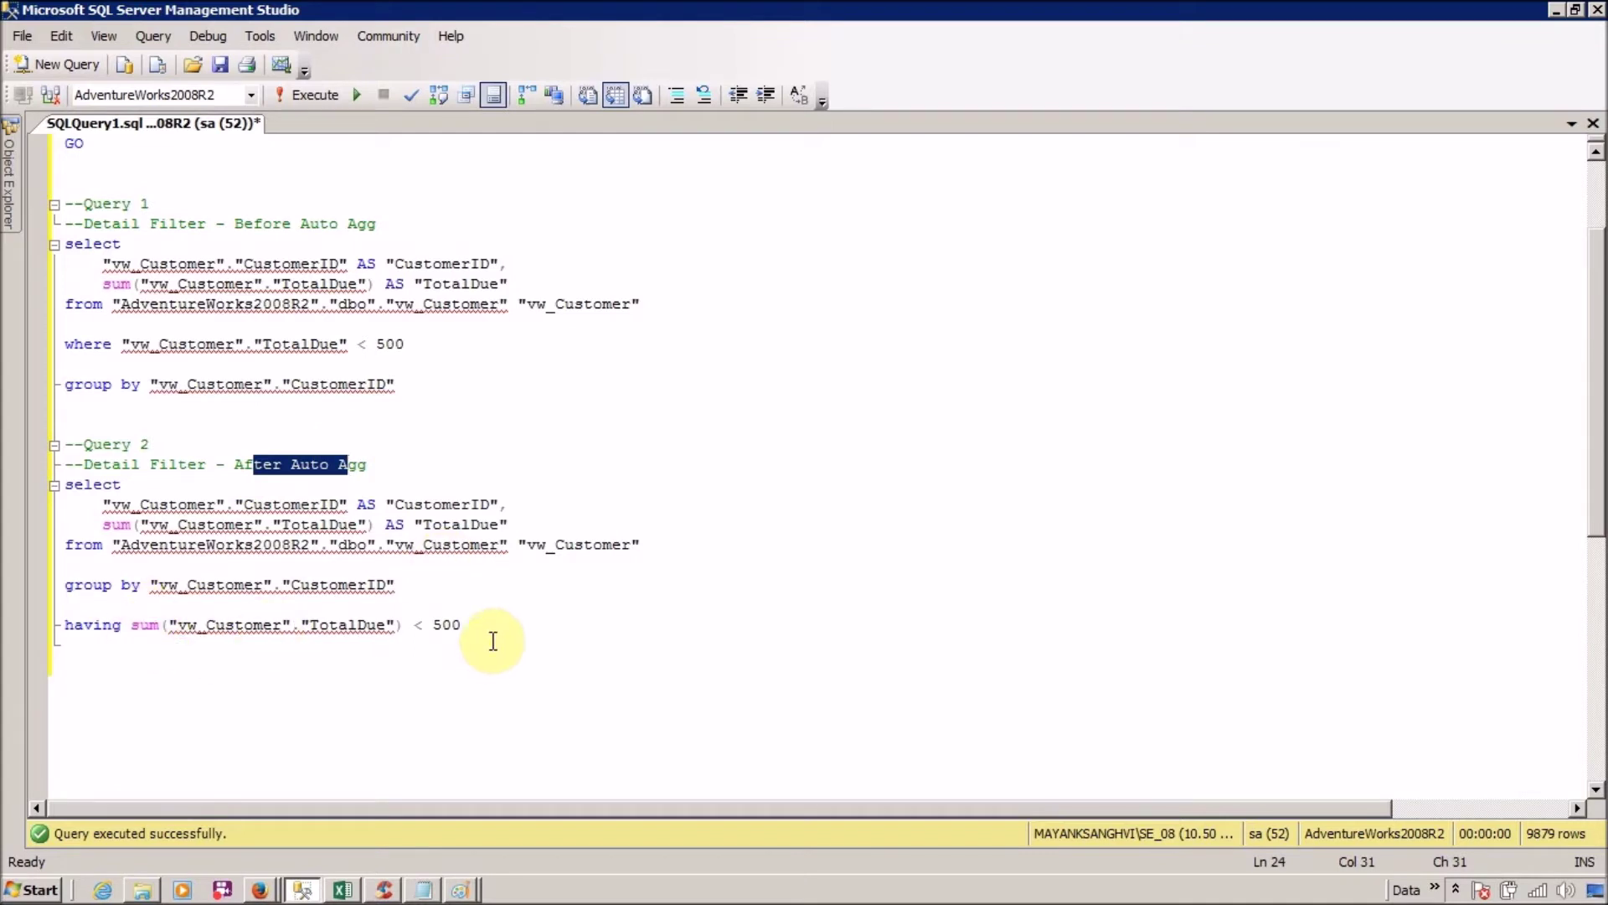
{"action": "left_click", "coordinate": [435, 583]}
{"action": "left_click", "coordinate": [424, 344]}
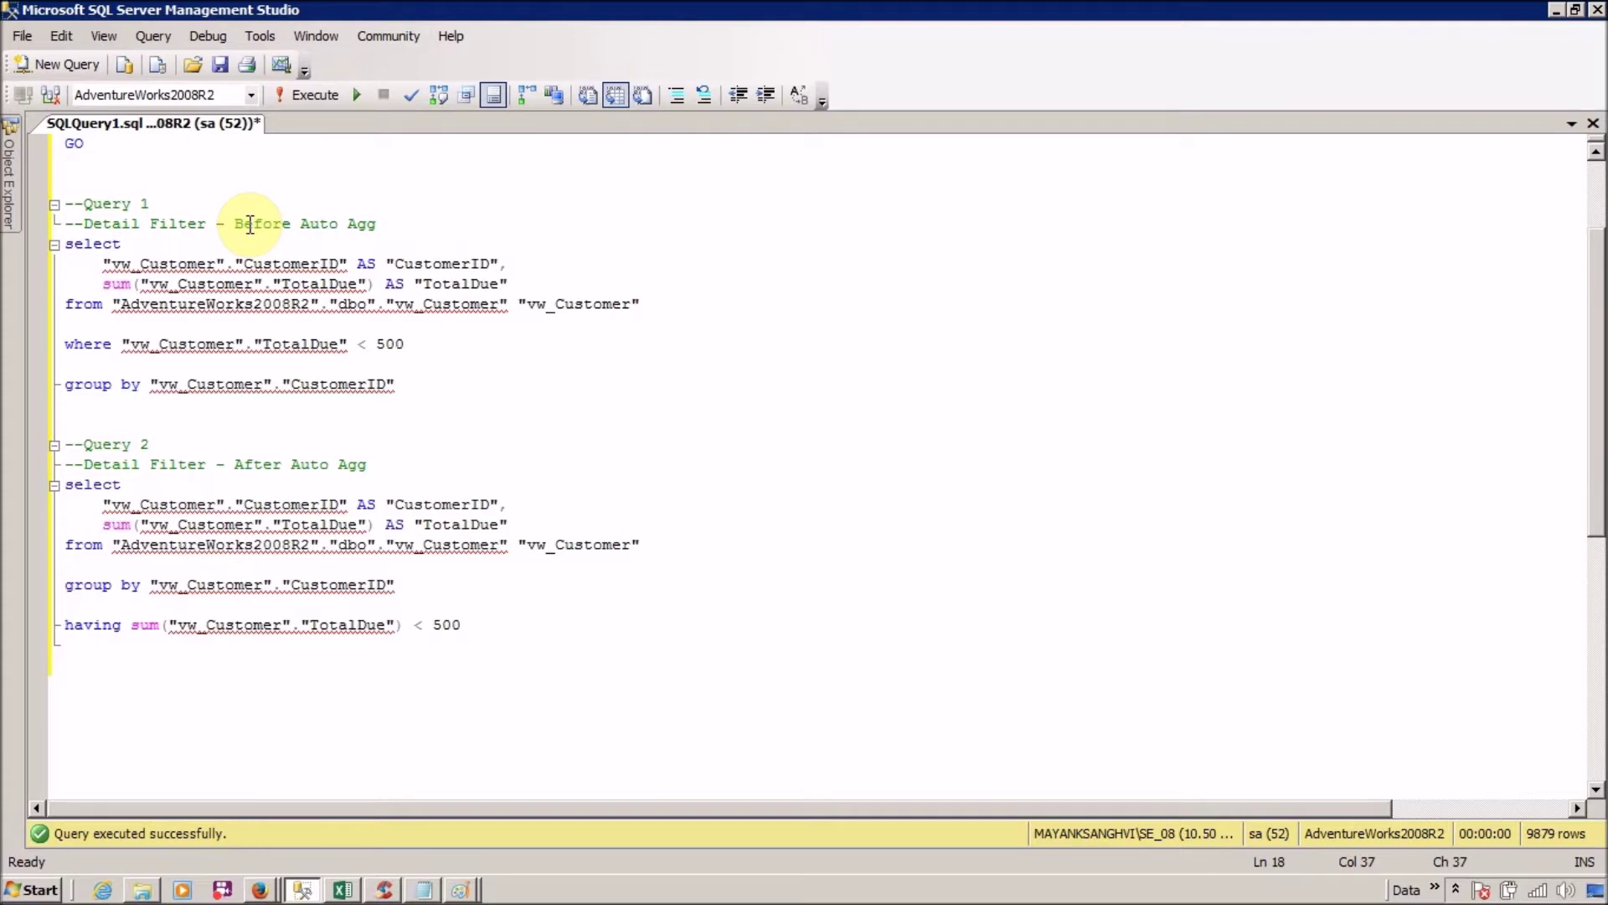
{"action": "left_click", "coordinate": [429, 606]}
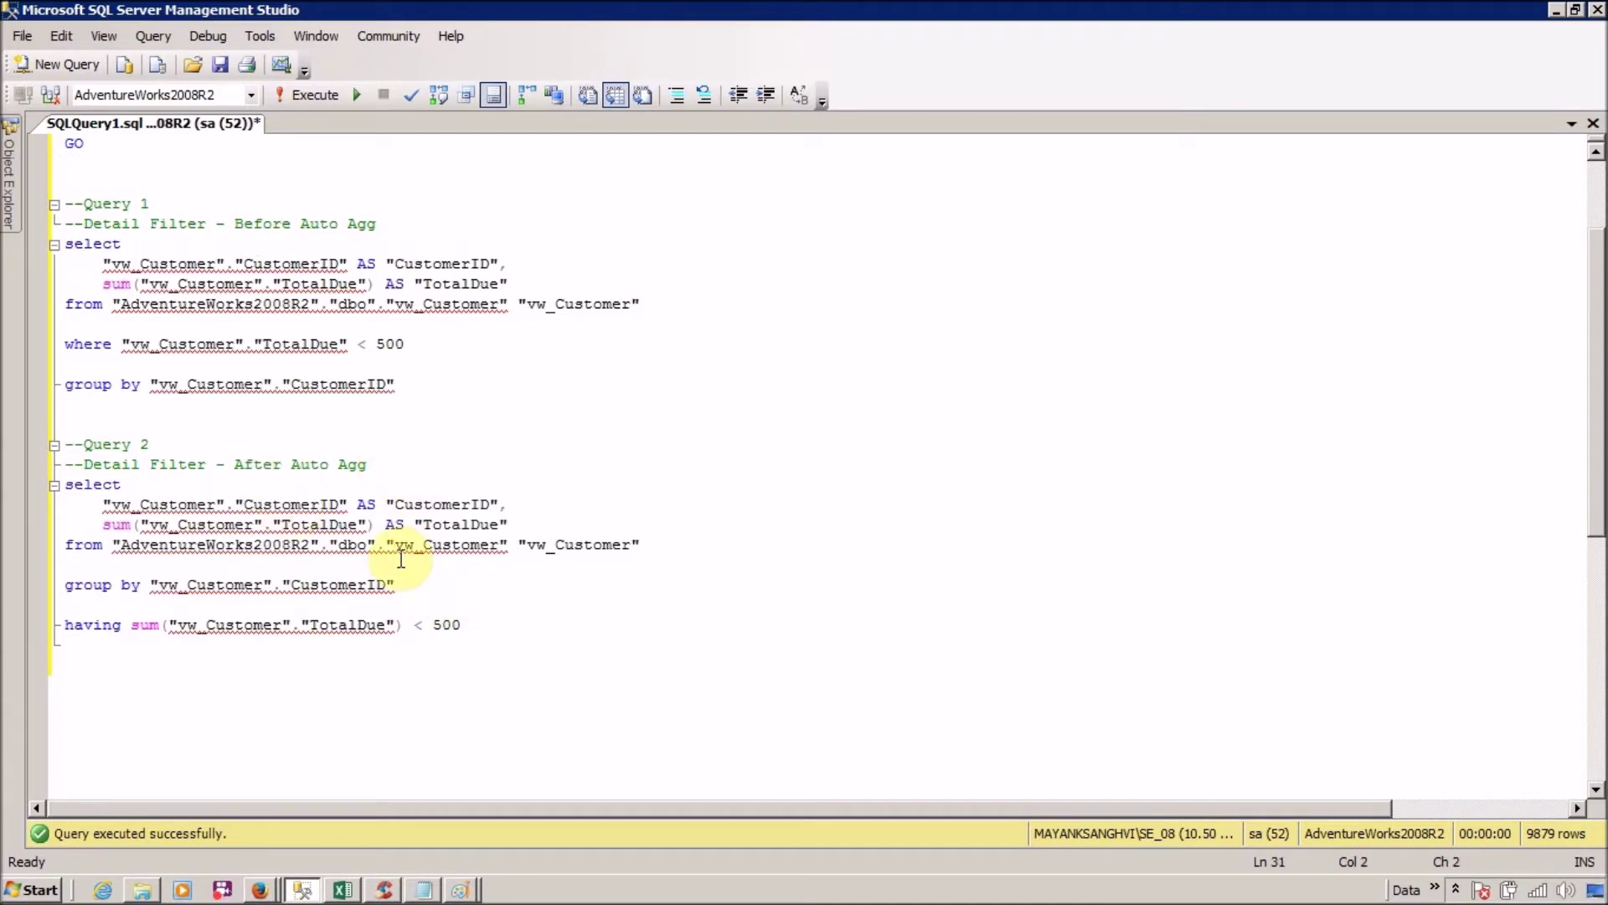
{"action": "left_click_drag", "start_coordinate": [405, 585], "coordinate": [55, 501]}
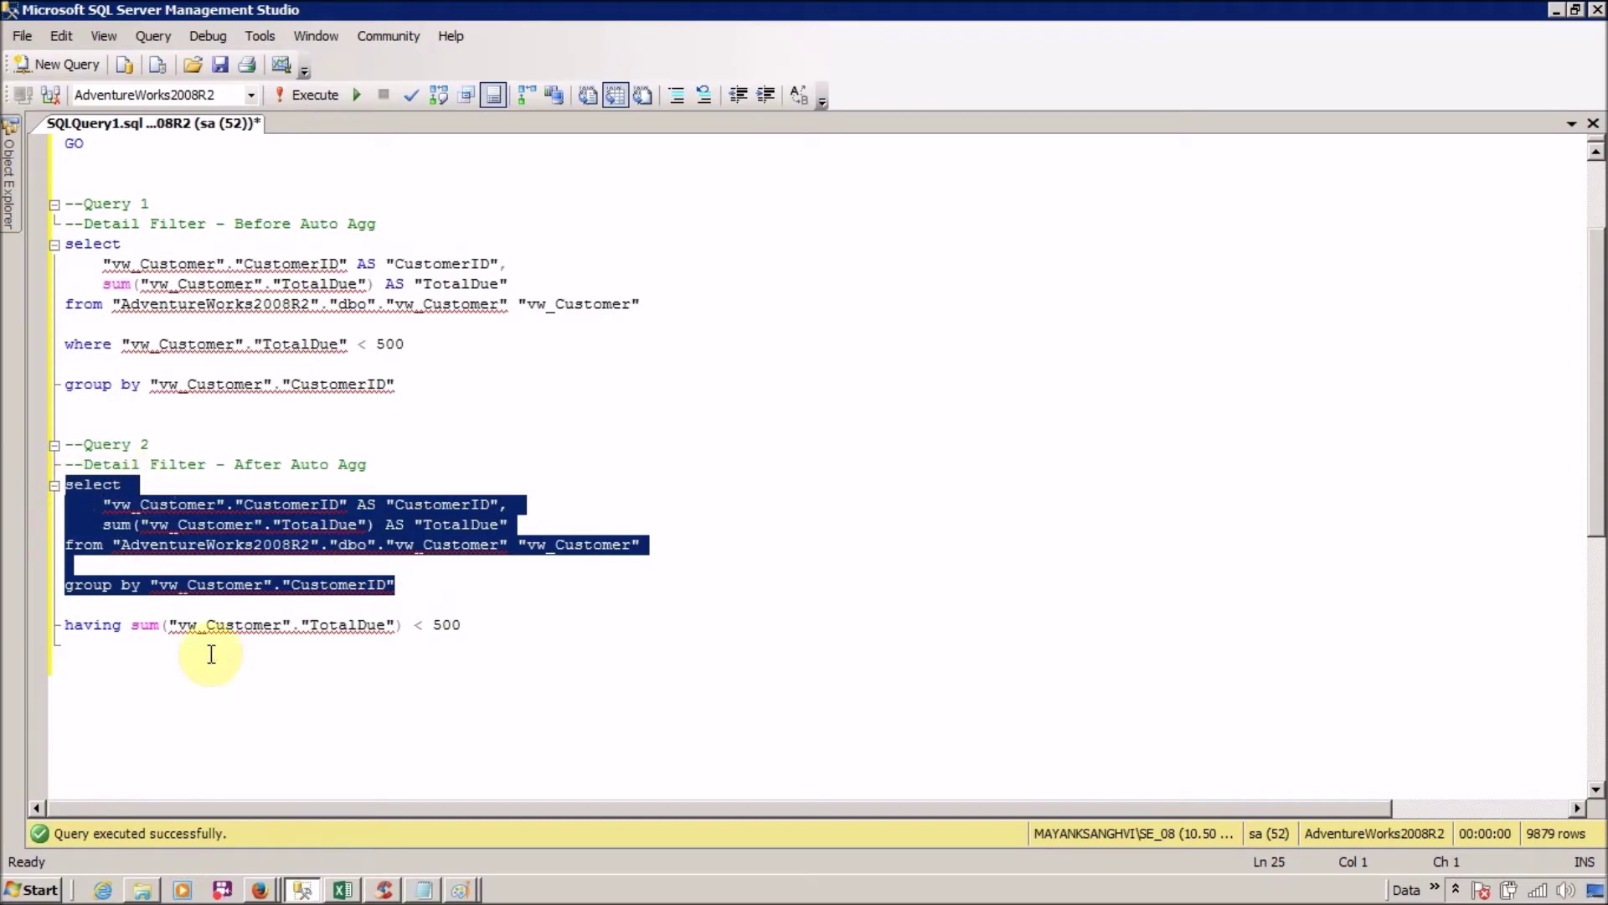
{"action": "left_click_drag", "start_coordinate": [132, 626], "coordinate": [401, 645]}
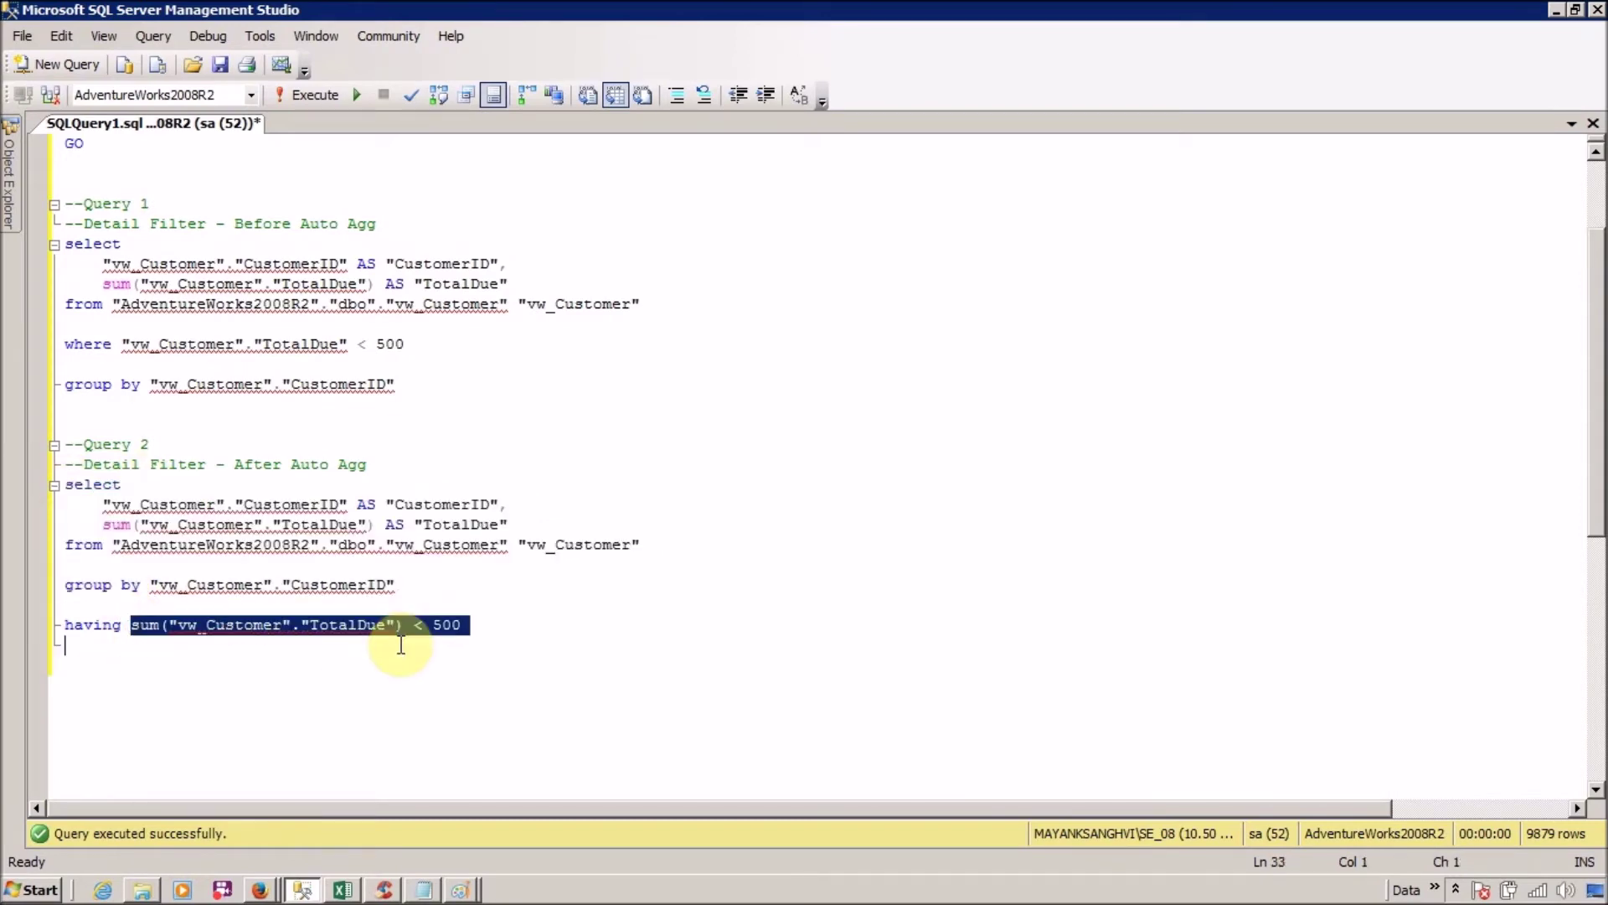
- Run Query 1 and Query 2 together with the TotalDue limit of 500, and hide the results
{"action": "left_click_drag", "start_coordinate": [514, 628], "coordinate": [43, 198]}
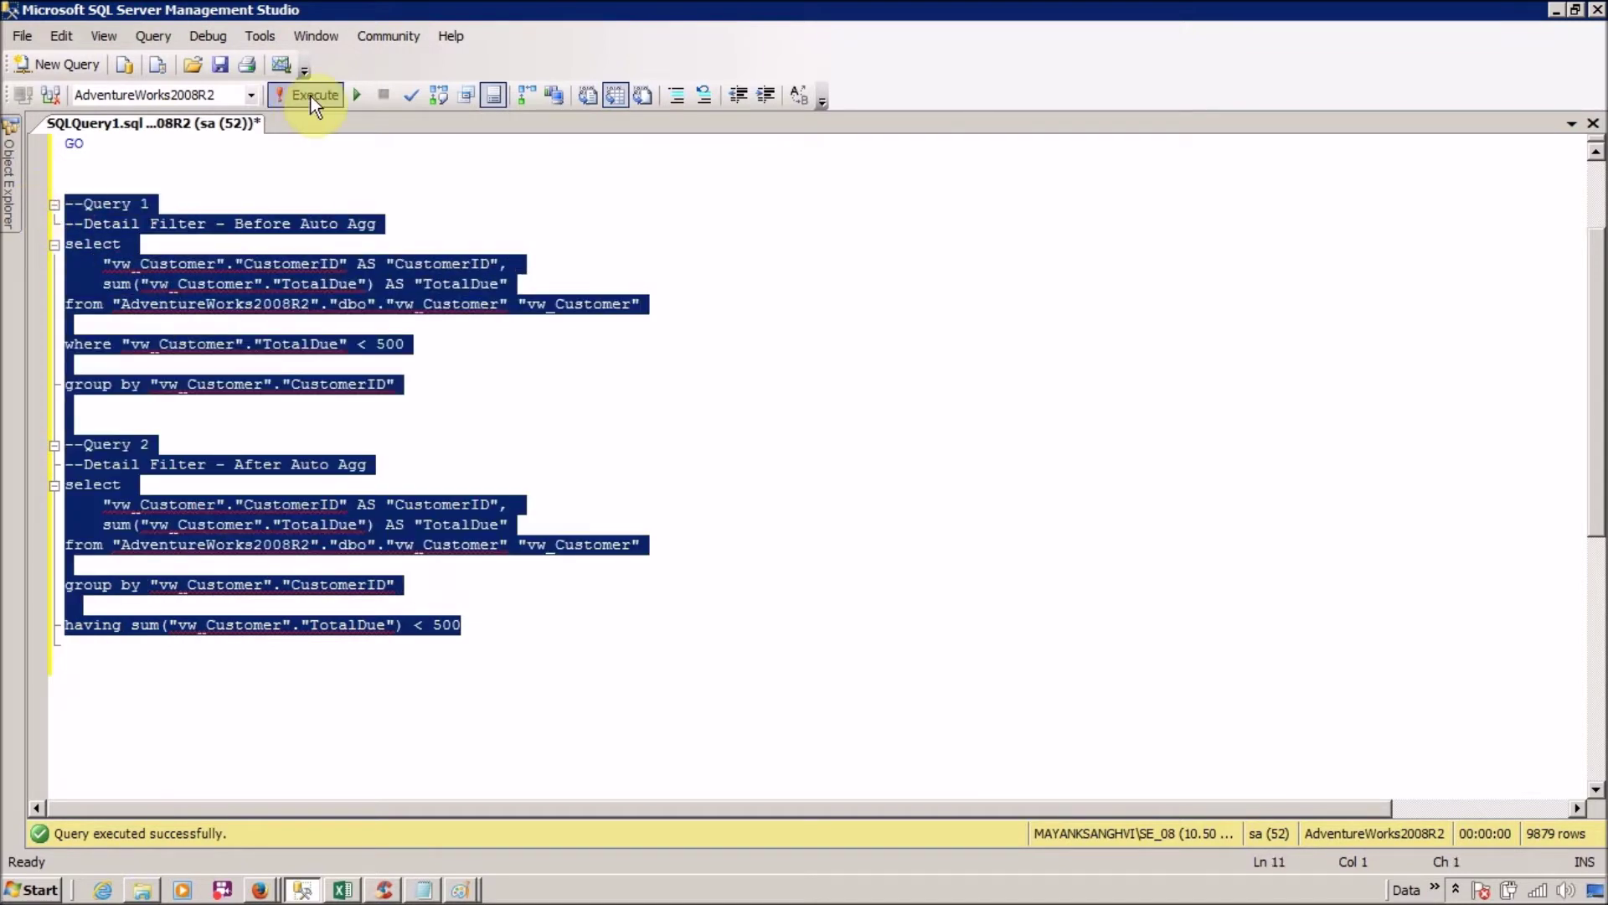
{"action": "left_click", "coordinate": [312, 94]}
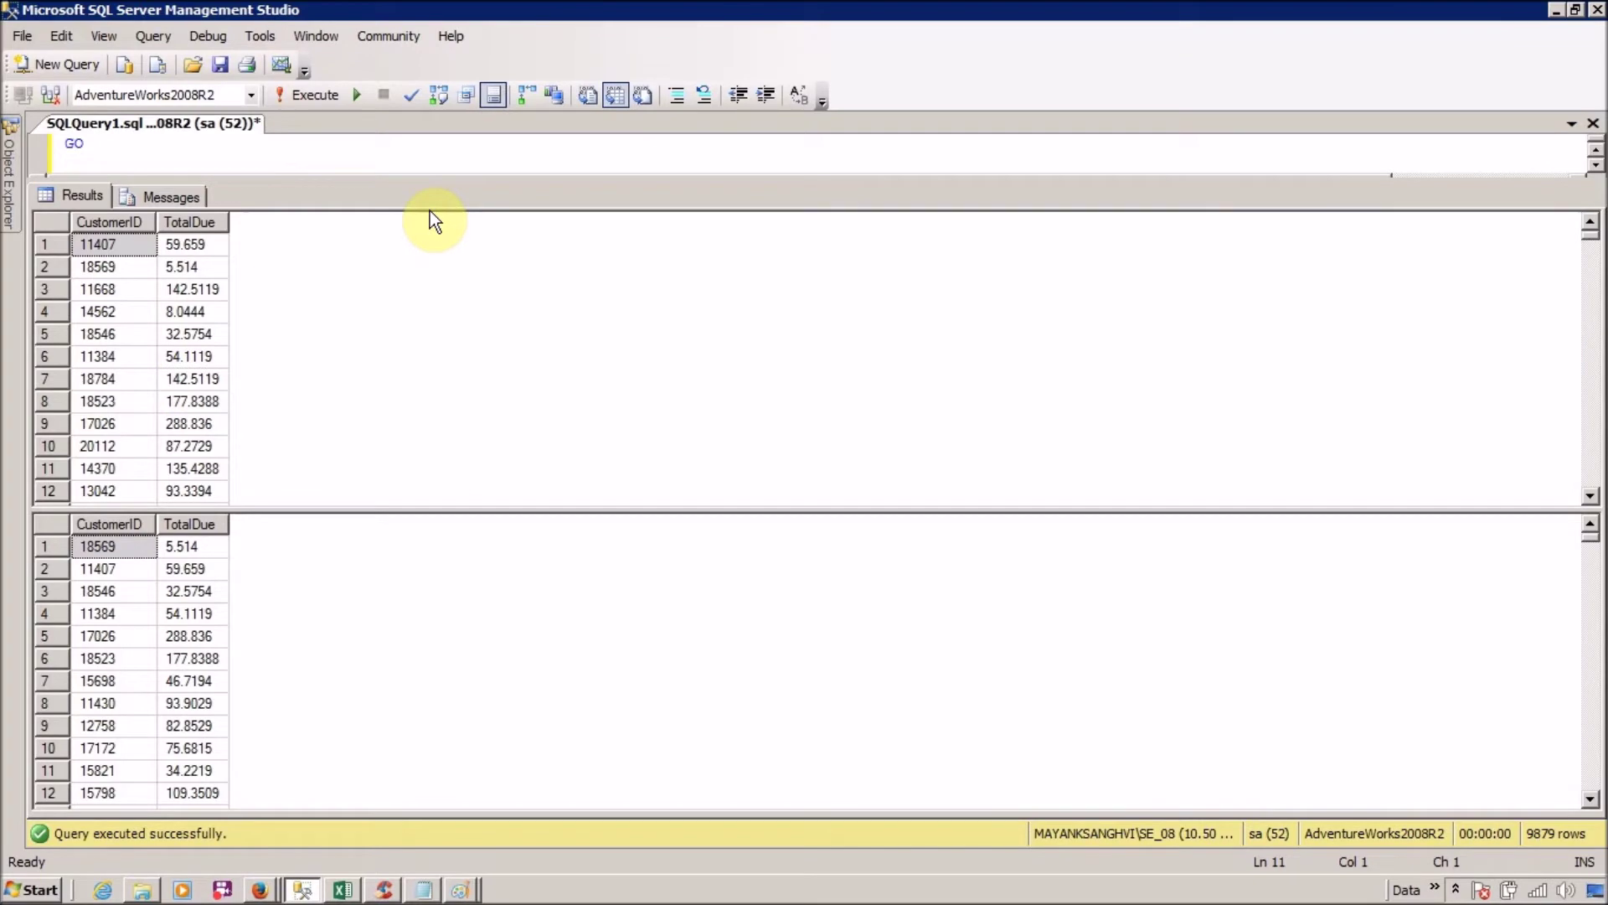
{"action": "key", "text": "ctrl+r"}
- Set the TotalDue limit to 100 in Query 1's where clause and Query 2's having clause
{"action": "left_click", "coordinate": [433, 483]}
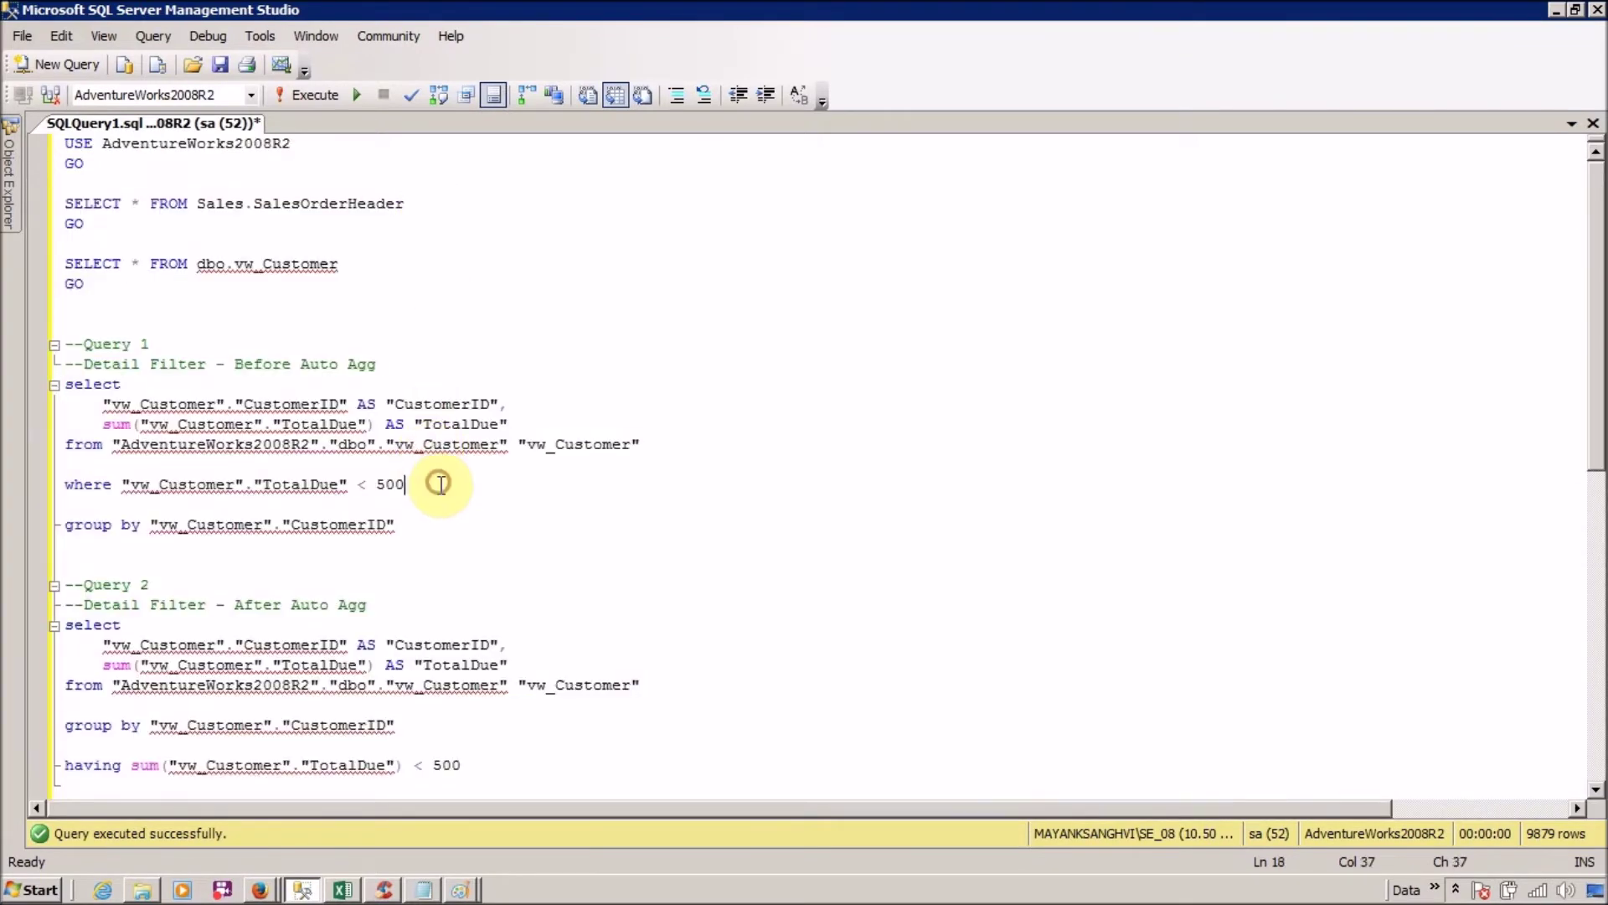
{"action": "key", "text": "BackSpace"}
{"action": "key", "text": "BackSpace"}
{"action": "key", "text": "BackSpace"}
{"action": "type", "text": "100"}
{"action": "double_click", "coordinate": [481, 764]}
{"action": "type", "text": "100"}
- Run both queries with the limit of 100, compare their rows and row counts, and hide the results
{"action": "left_click_drag", "start_coordinate": [477, 762], "coordinate": [62, 344]}
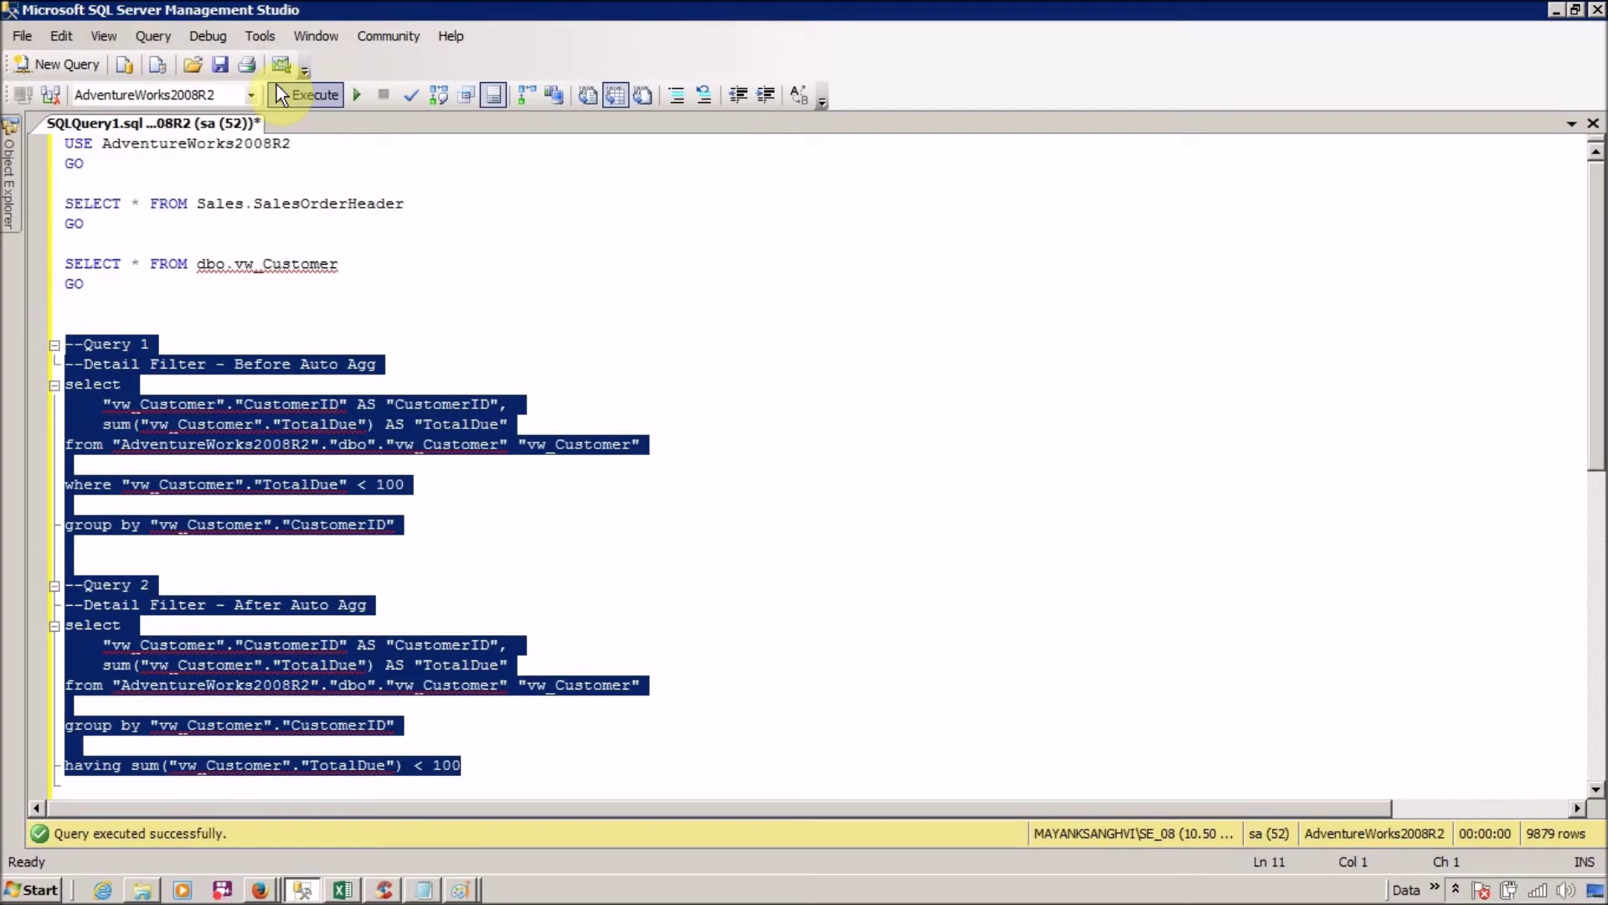
{"action": "left_click", "coordinate": [278, 87]}
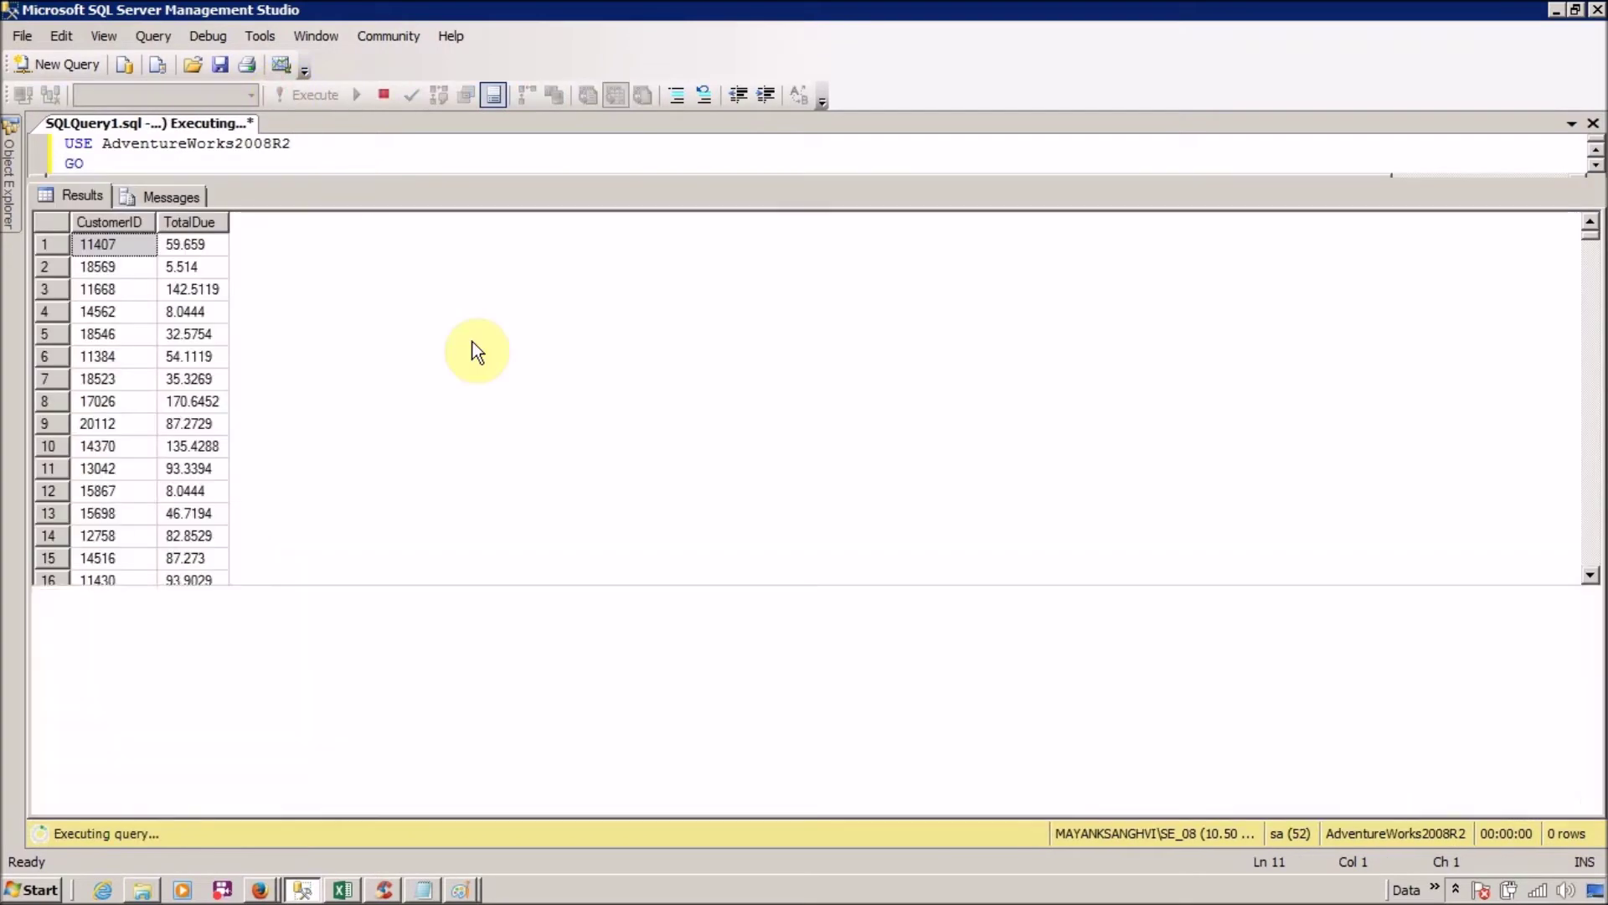
{"action": "left_click", "coordinate": [154, 404]}
{"action": "left_click", "coordinate": [151, 636]}
{"action": "left_click", "coordinate": [164, 360]}
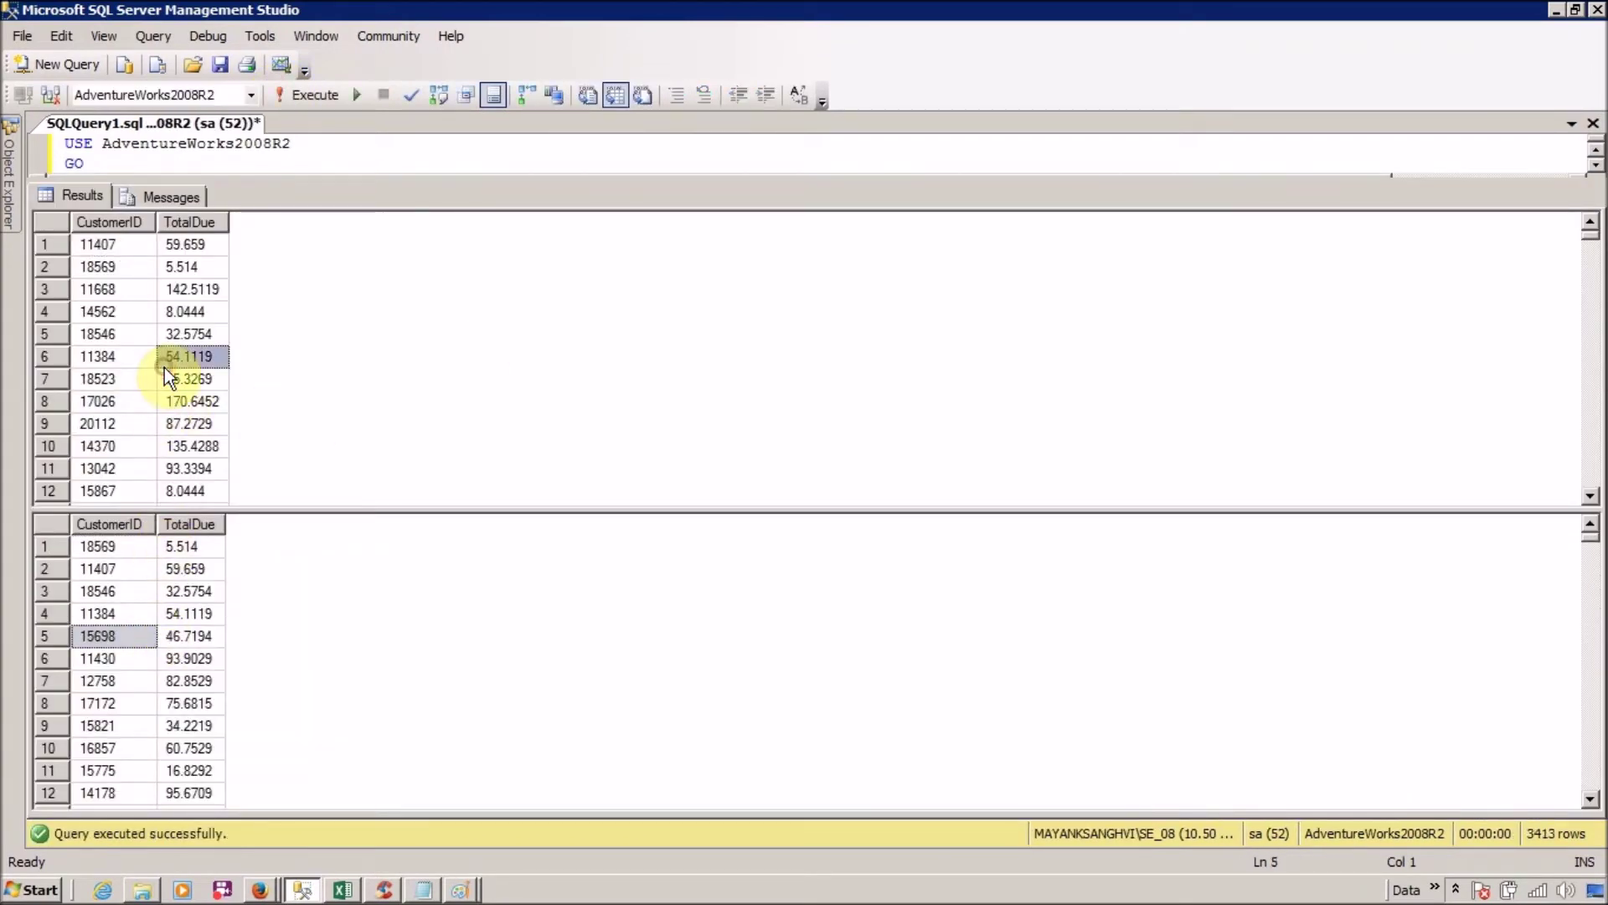
{"action": "left_click", "coordinate": [181, 592]}
{"action": "left_click", "coordinate": [188, 421]}
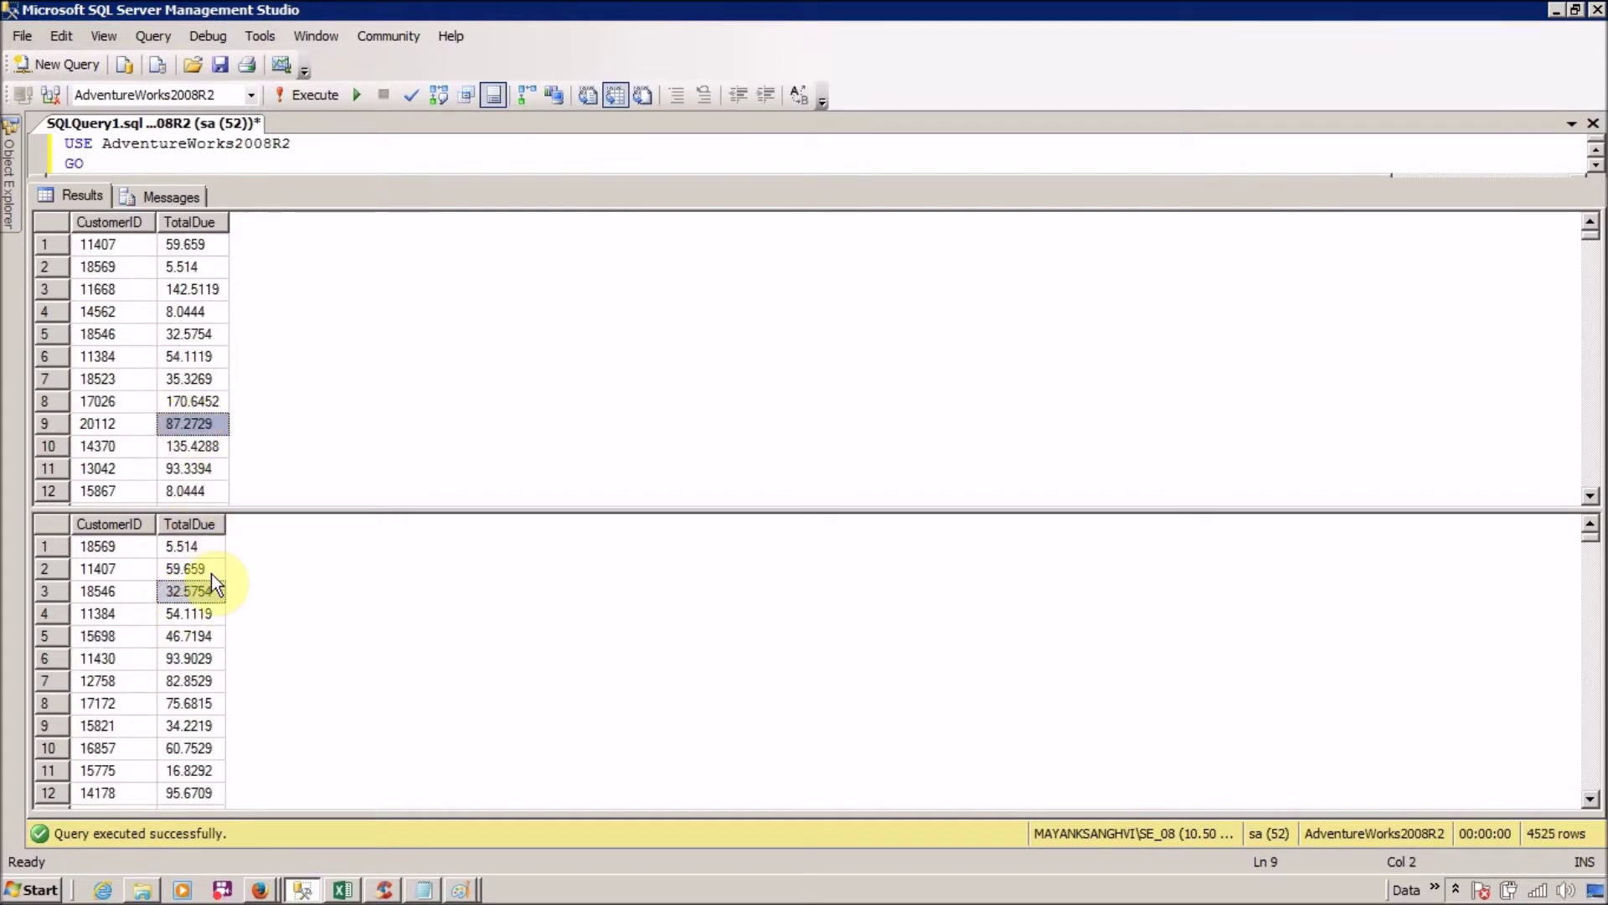
{"action": "left_click", "coordinate": [147, 377]}
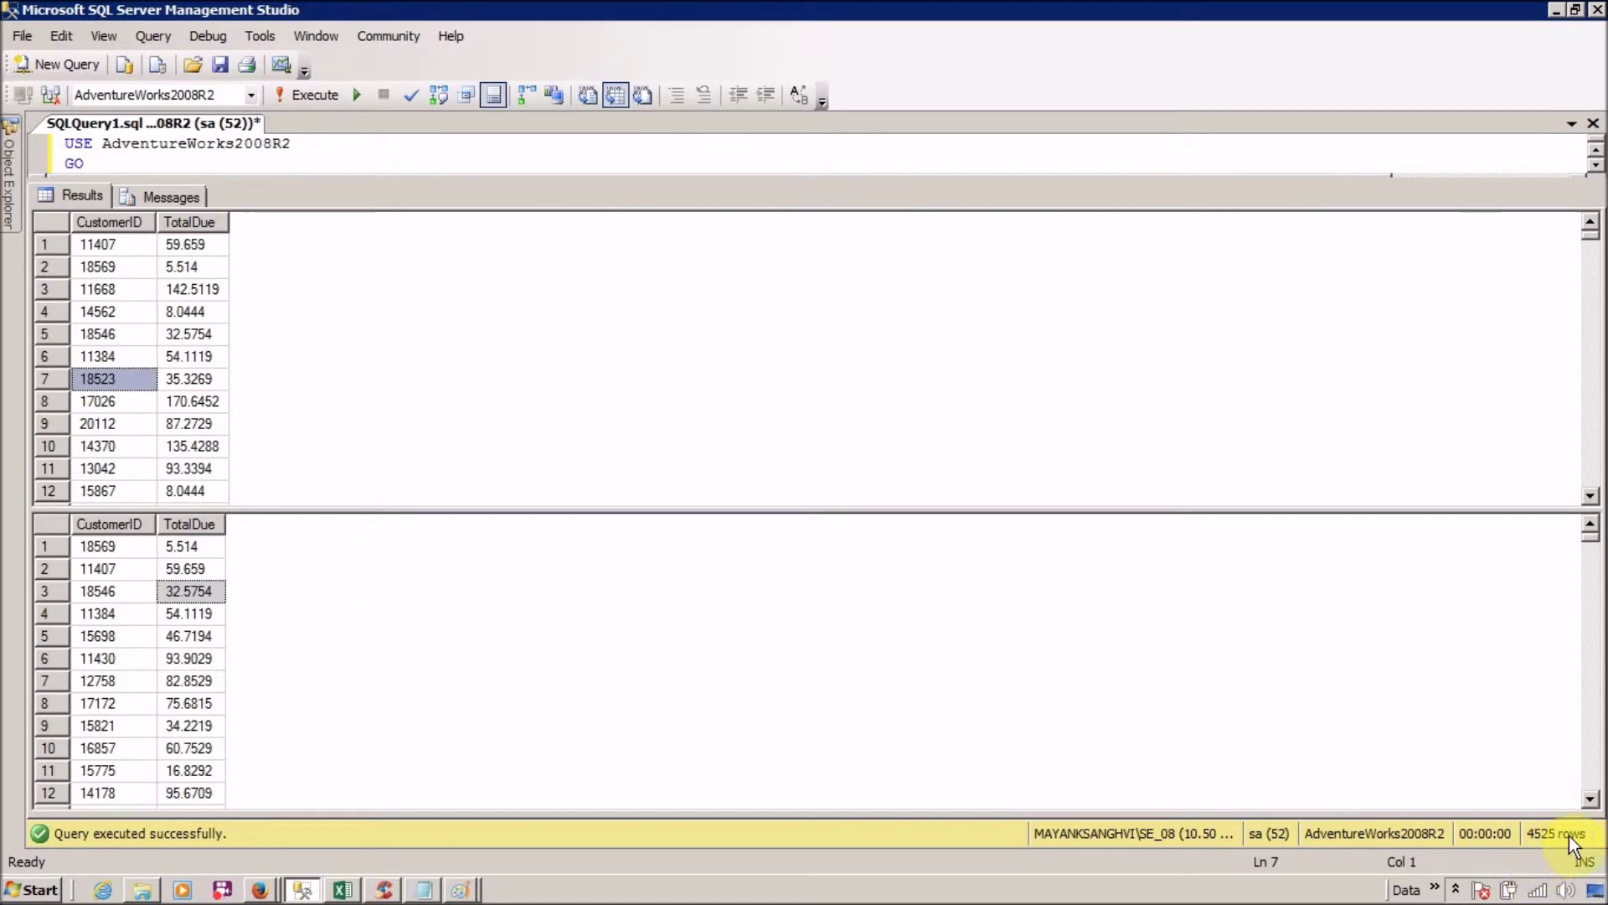
{"action": "left_click", "coordinate": [189, 642]}
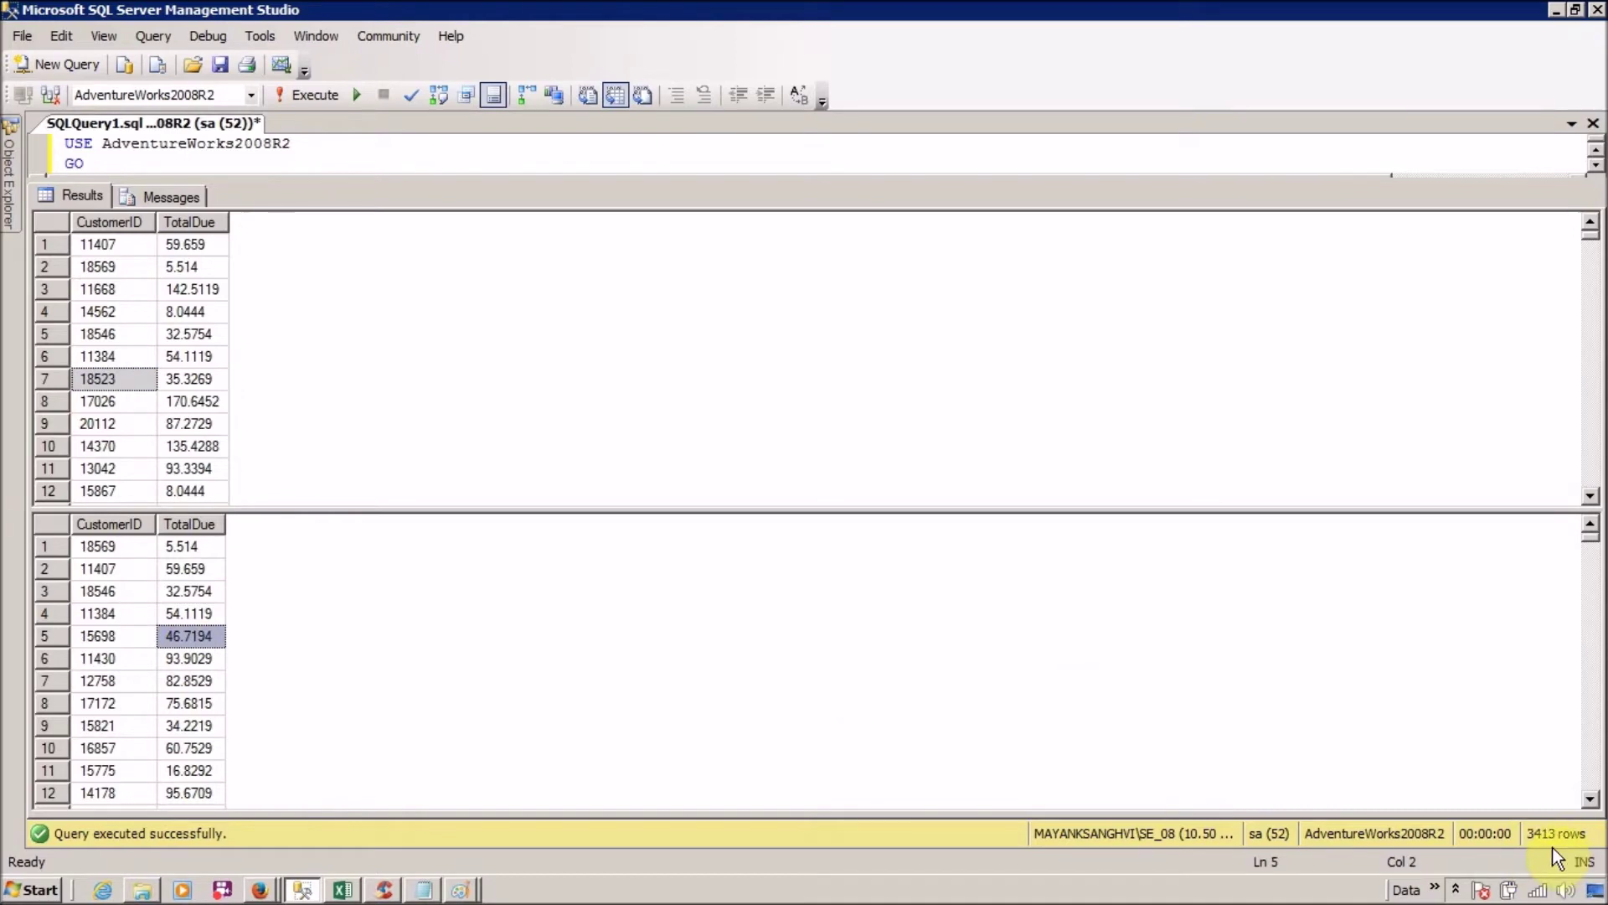
{"action": "key", "text": "ctrl+r"}
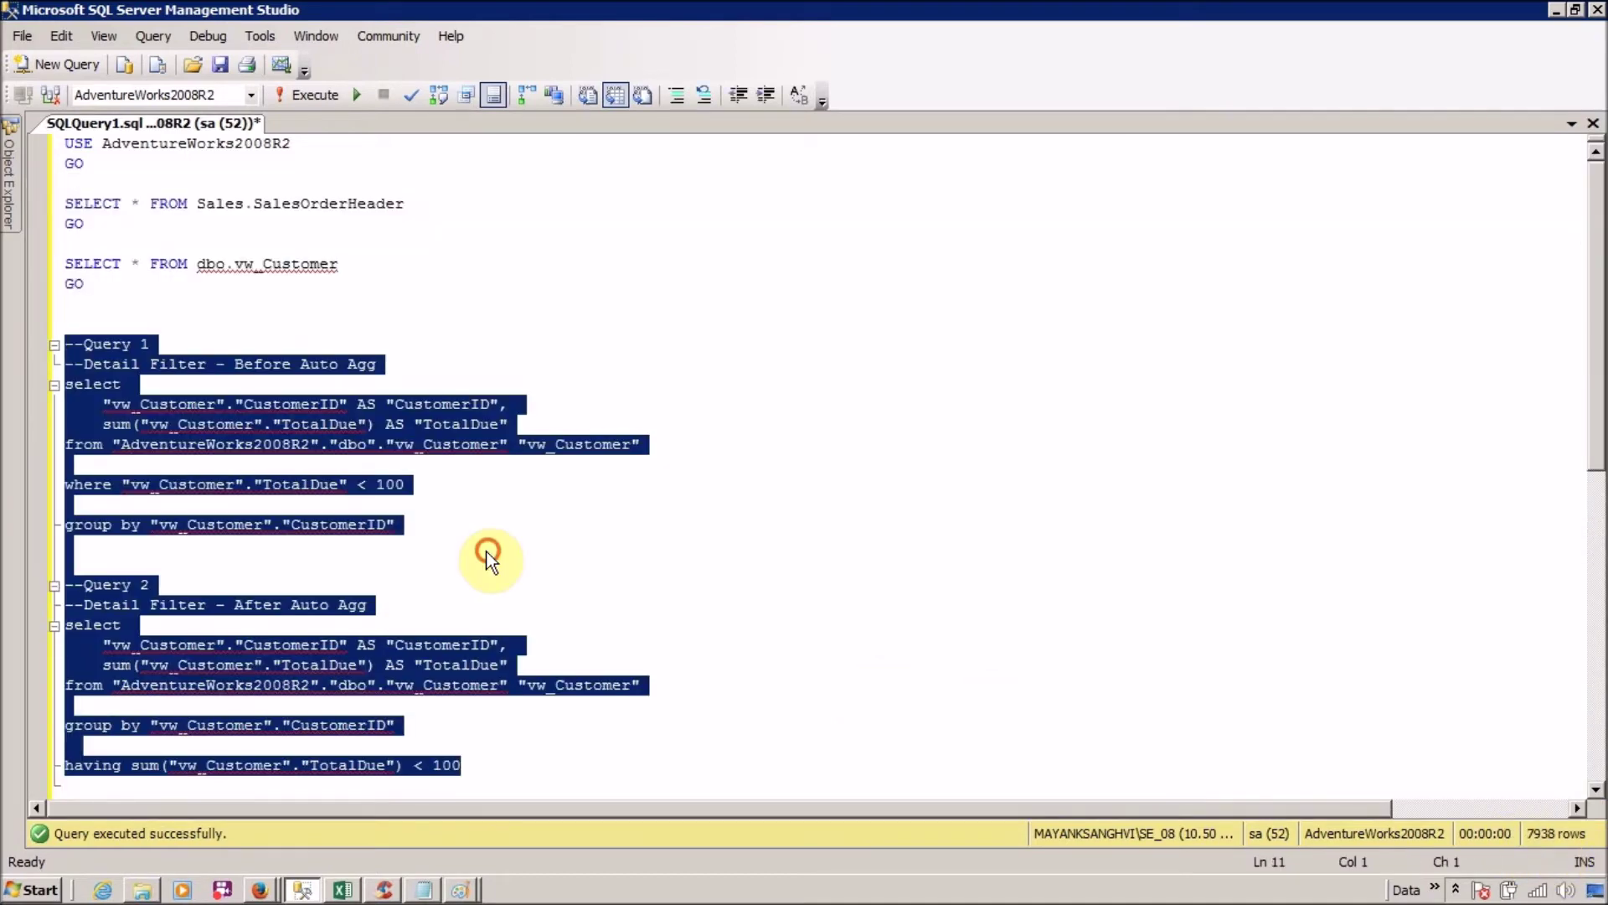
- Set the TotalDue limit to 20 in Query 1's where clause and Query 2's having clause
{"action": "left_click", "coordinate": [394, 486]}
{"action": "double_click", "coordinate": [390, 484]}
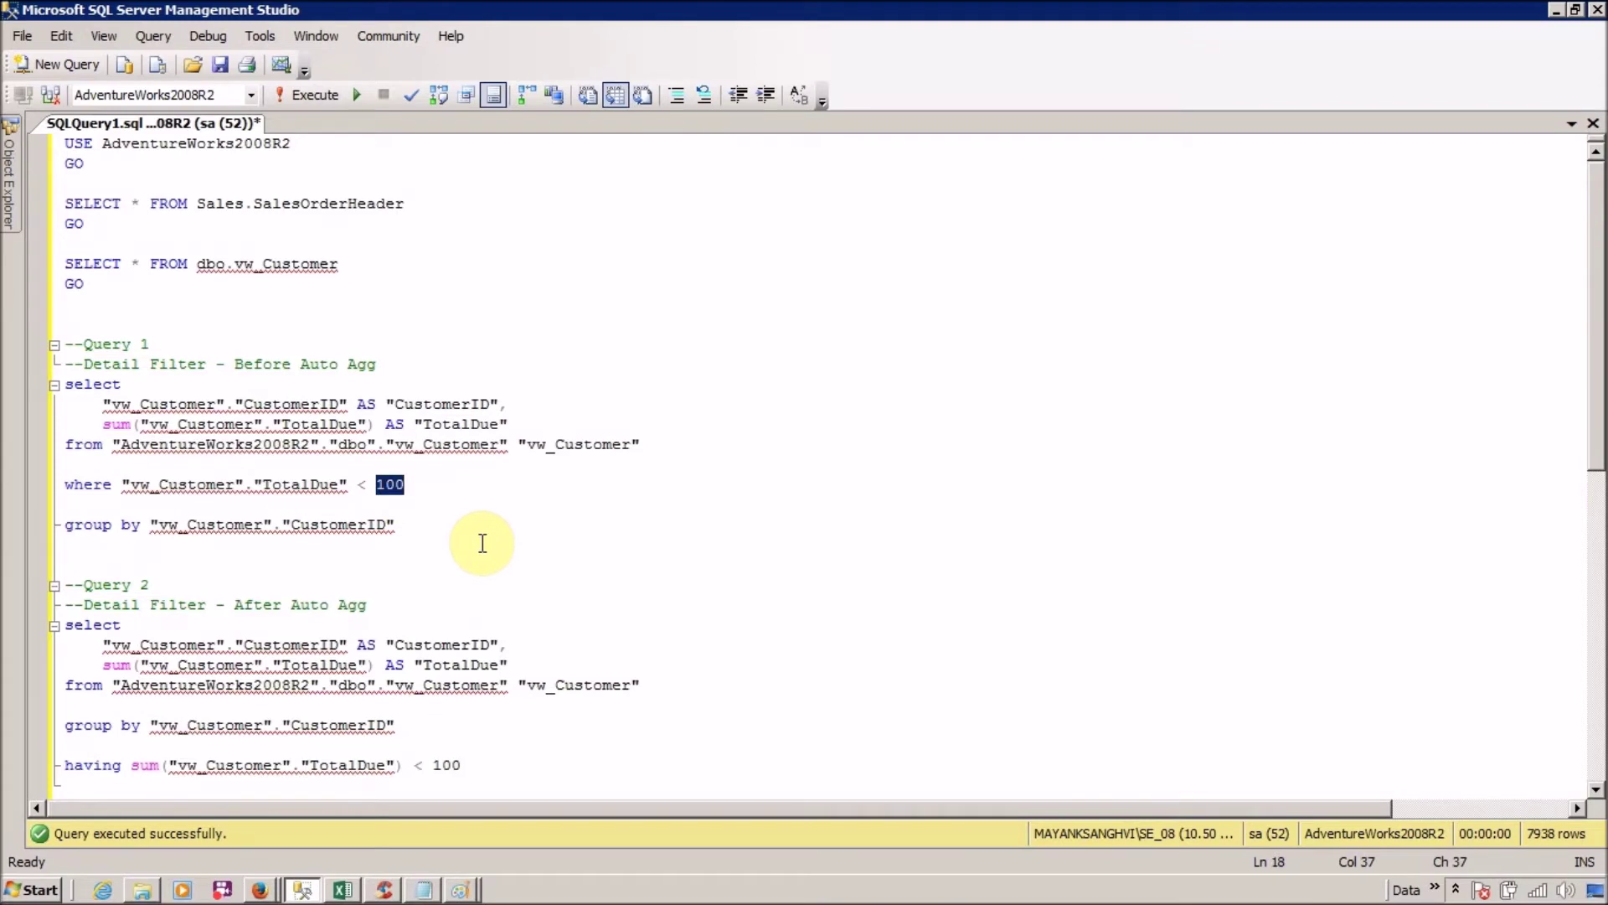
{"action": "type", "text": "20"}
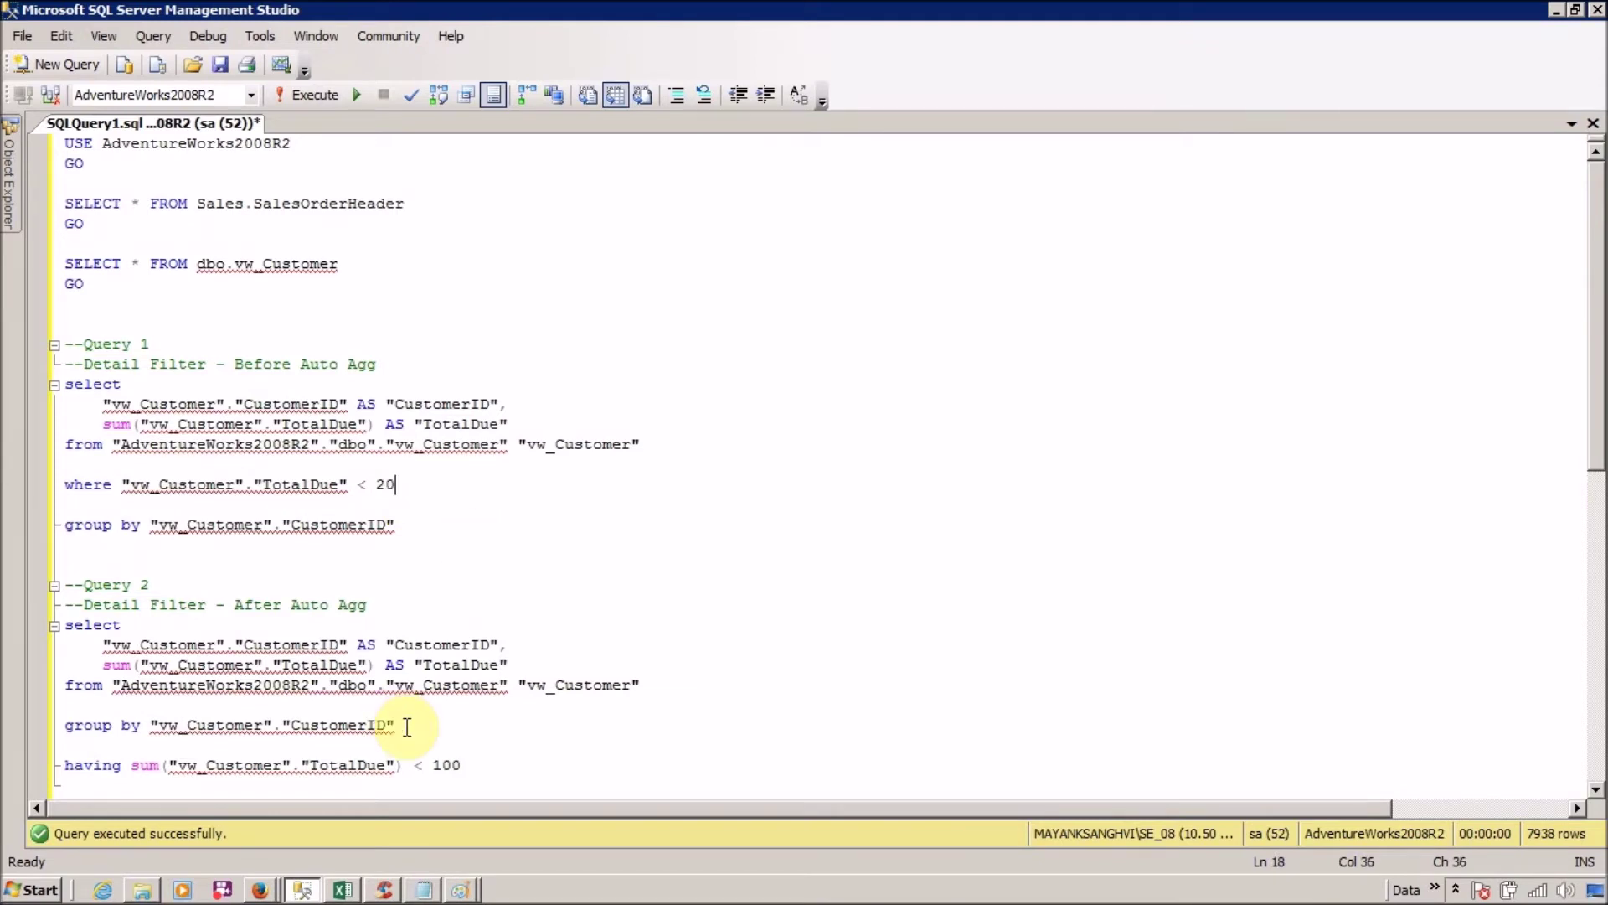
{"action": "double_click", "coordinate": [442, 765]}
{"action": "type", "text": "20"}
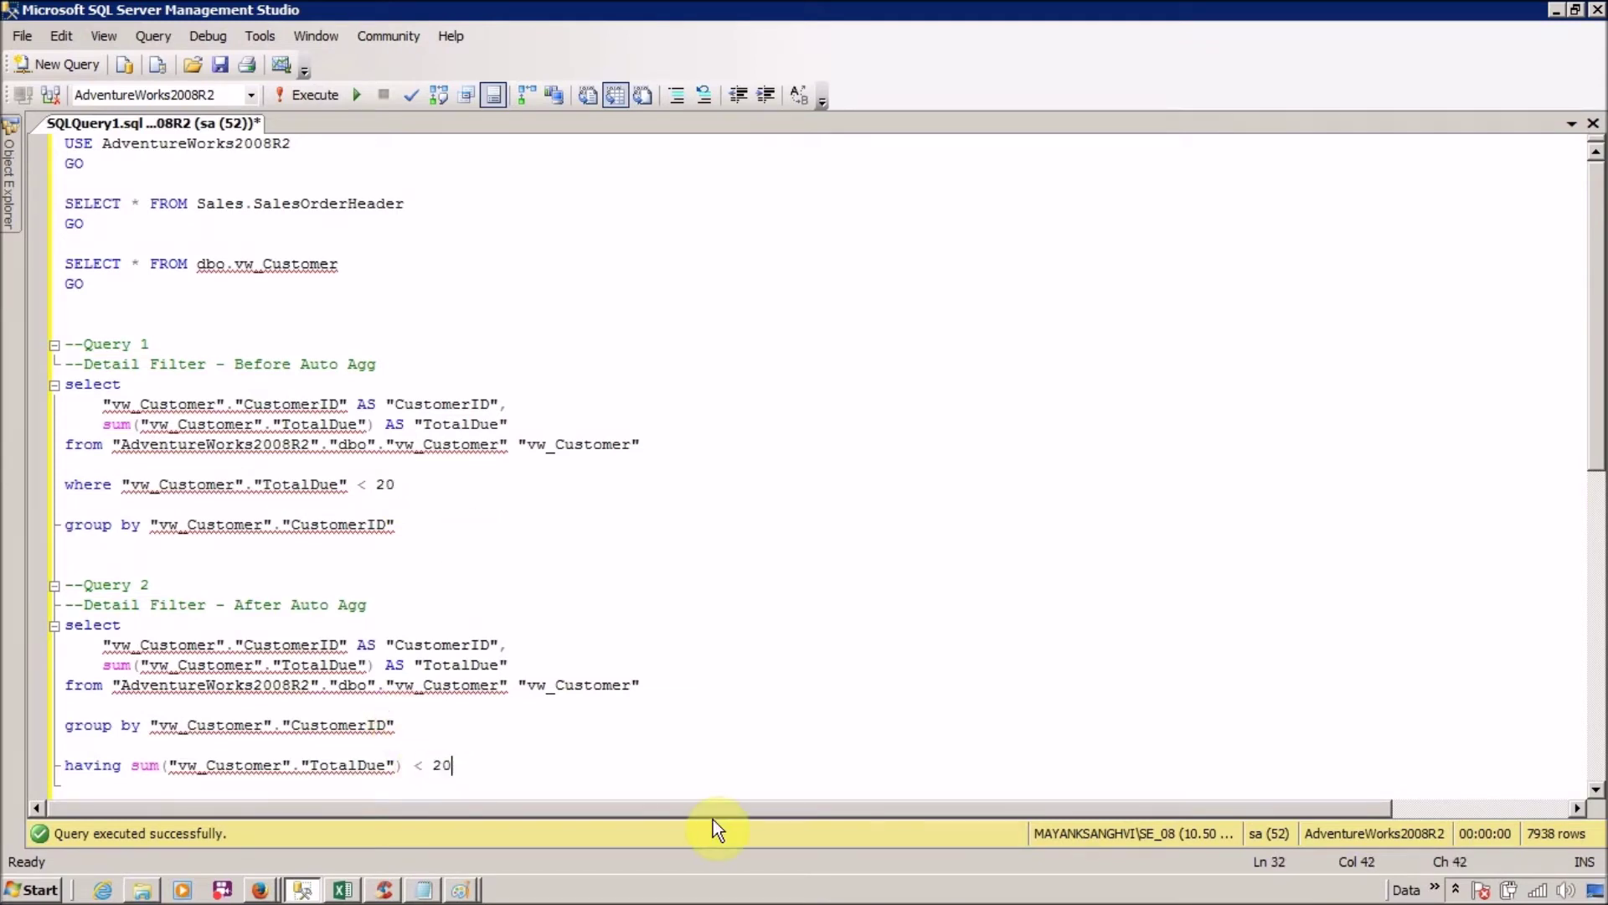
- Run both queries with the limit of 20 and check the row count of each result set
{"action": "left_click_drag", "start_coordinate": [452, 765], "coordinate": [65, 345]}
{"action": "left_click", "coordinate": [300, 94]}
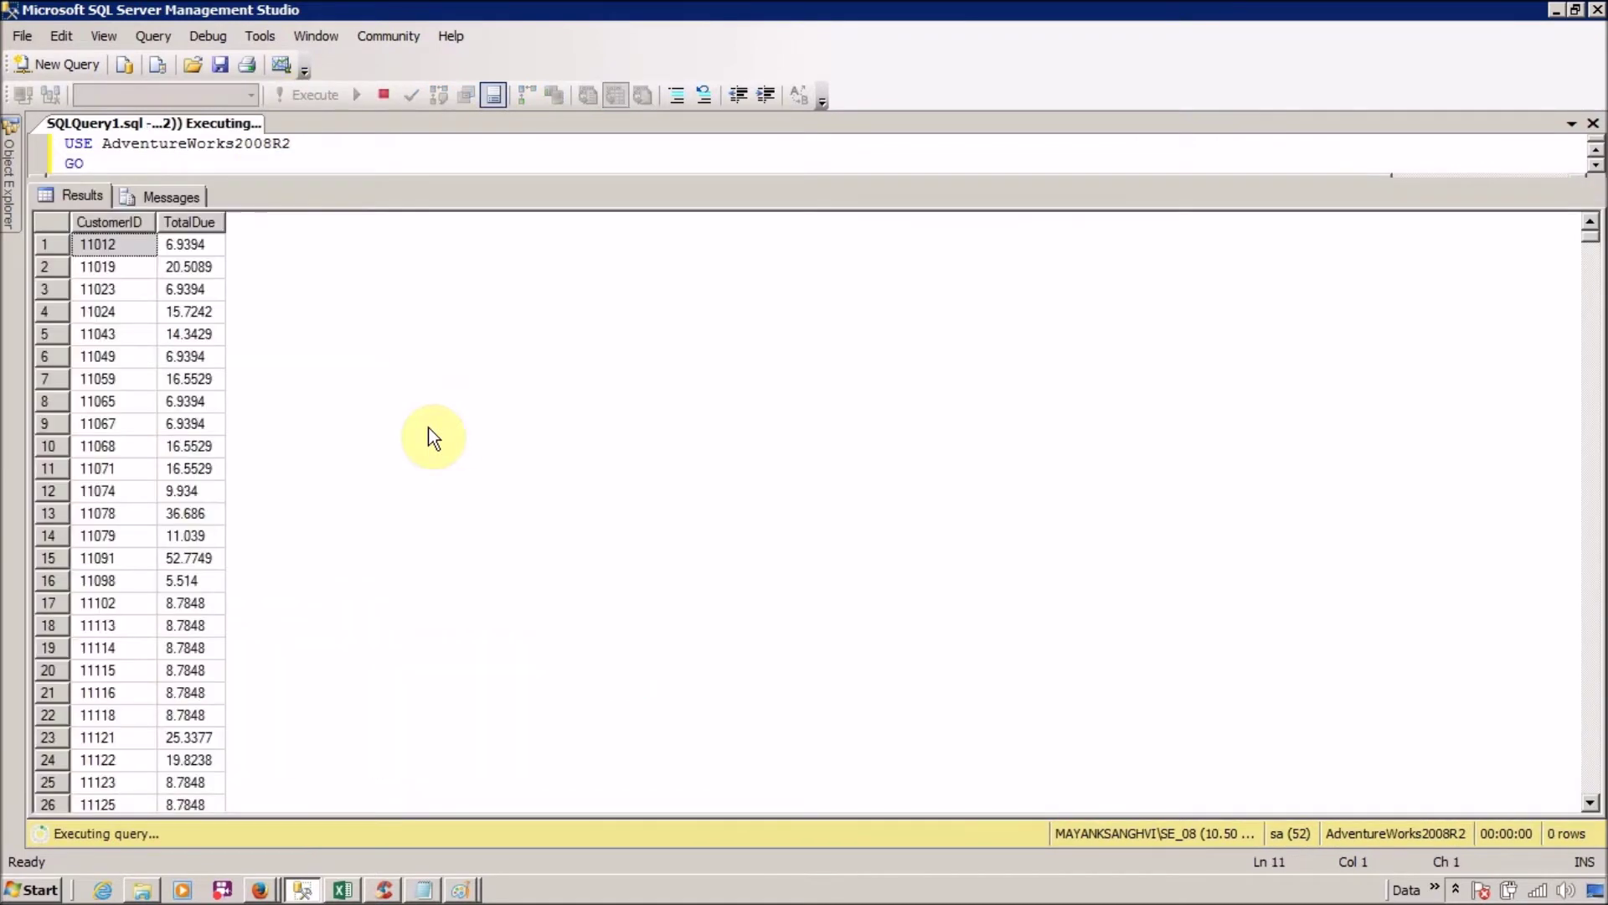
{"action": "left_click", "coordinate": [130, 355]}
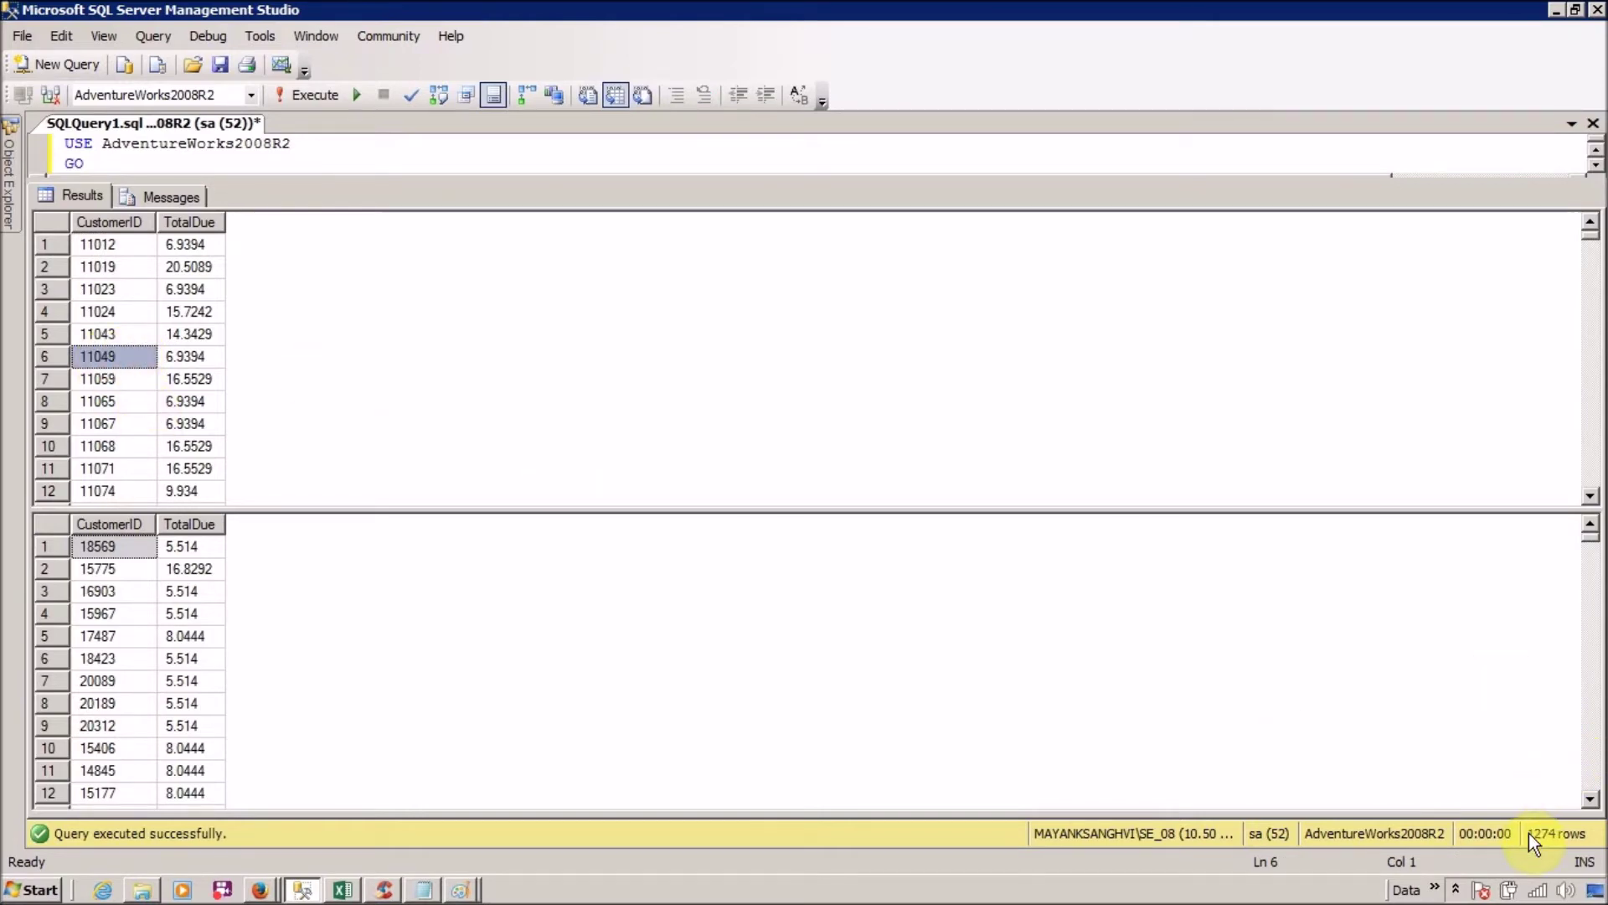
{"action": "left_click", "coordinate": [156, 671]}
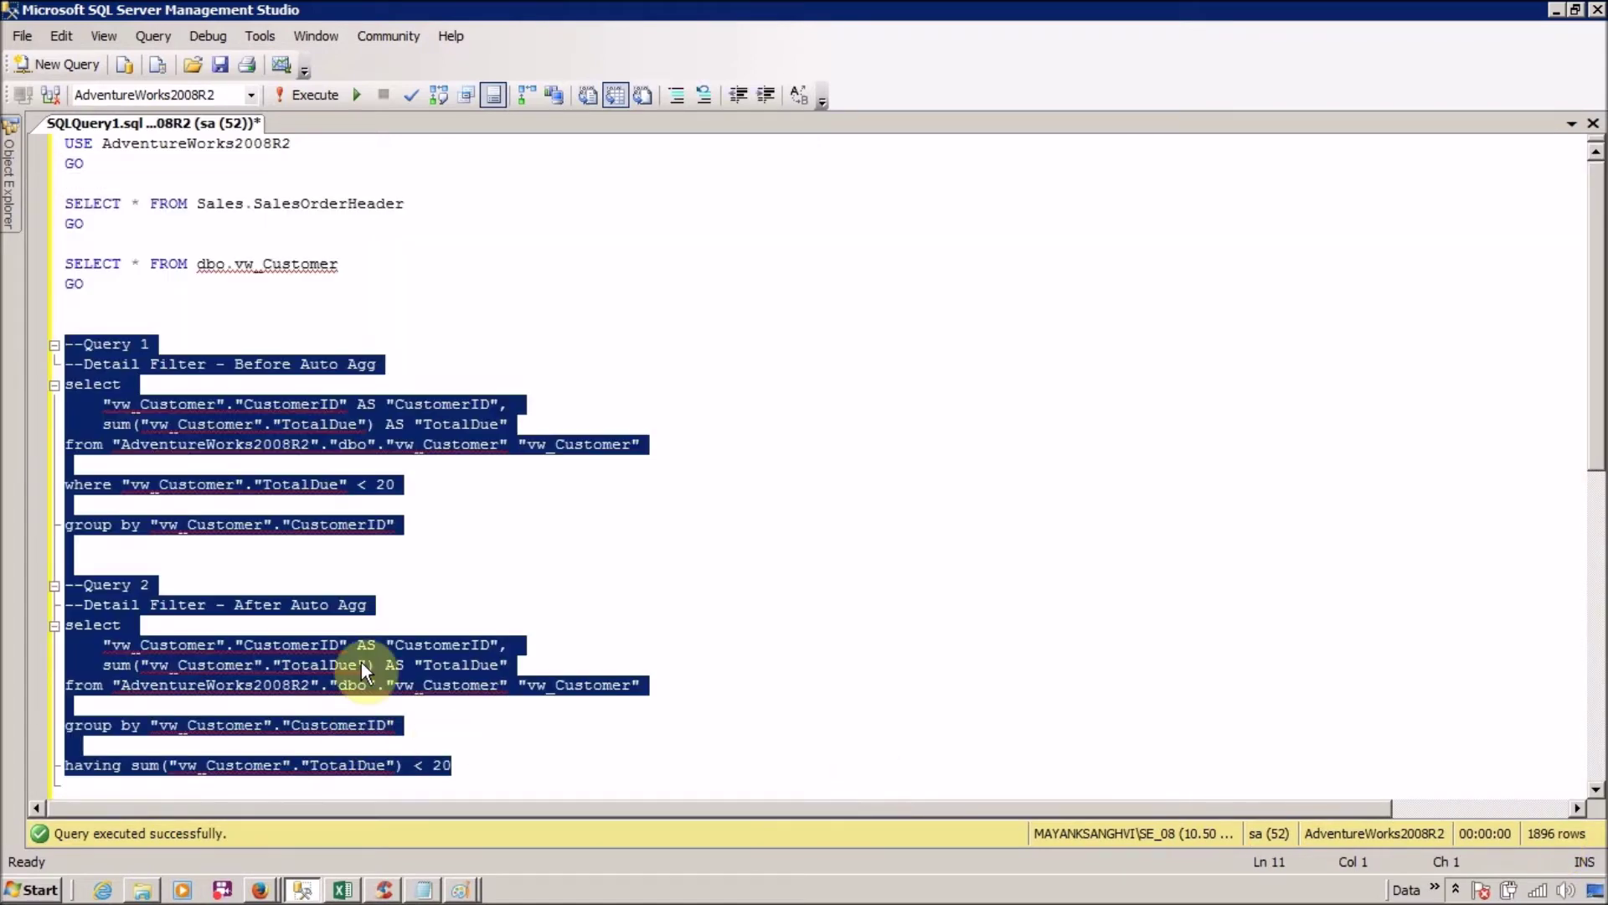
- Set the TotalDue limit to 5 in both queries and run them together
{"action": "left_click", "coordinate": [394, 484]}
{"action": "key", "text": "BackSpace"}
{"action": "key", "text": "BackSpace"}
{"action": "type", "text": "5"}
{"action": "left_click", "coordinate": [455, 763]}
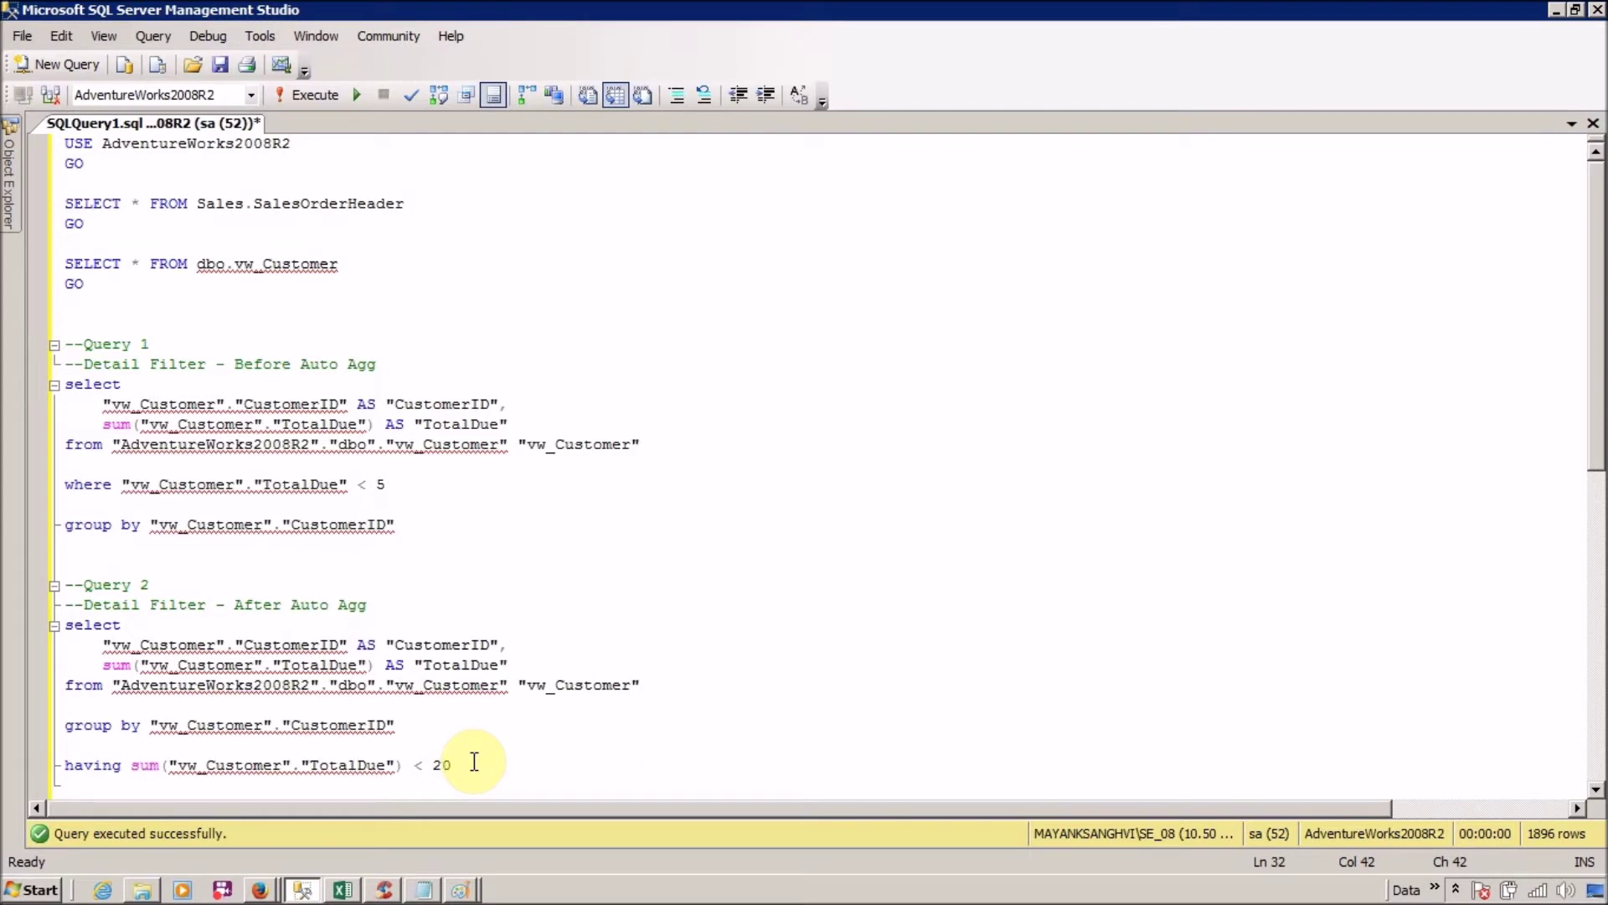
{"action": "key", "text": "BackSpace"}
{"action": "key", "text": "BackSpace"}
{"action": "type", "text": "5"}
{"action": "left_click_drag", "start_coordinate": [474, 762], "coordinate": [75, 326]}
{"action": "left_click", "coordinate": [293, 93]}
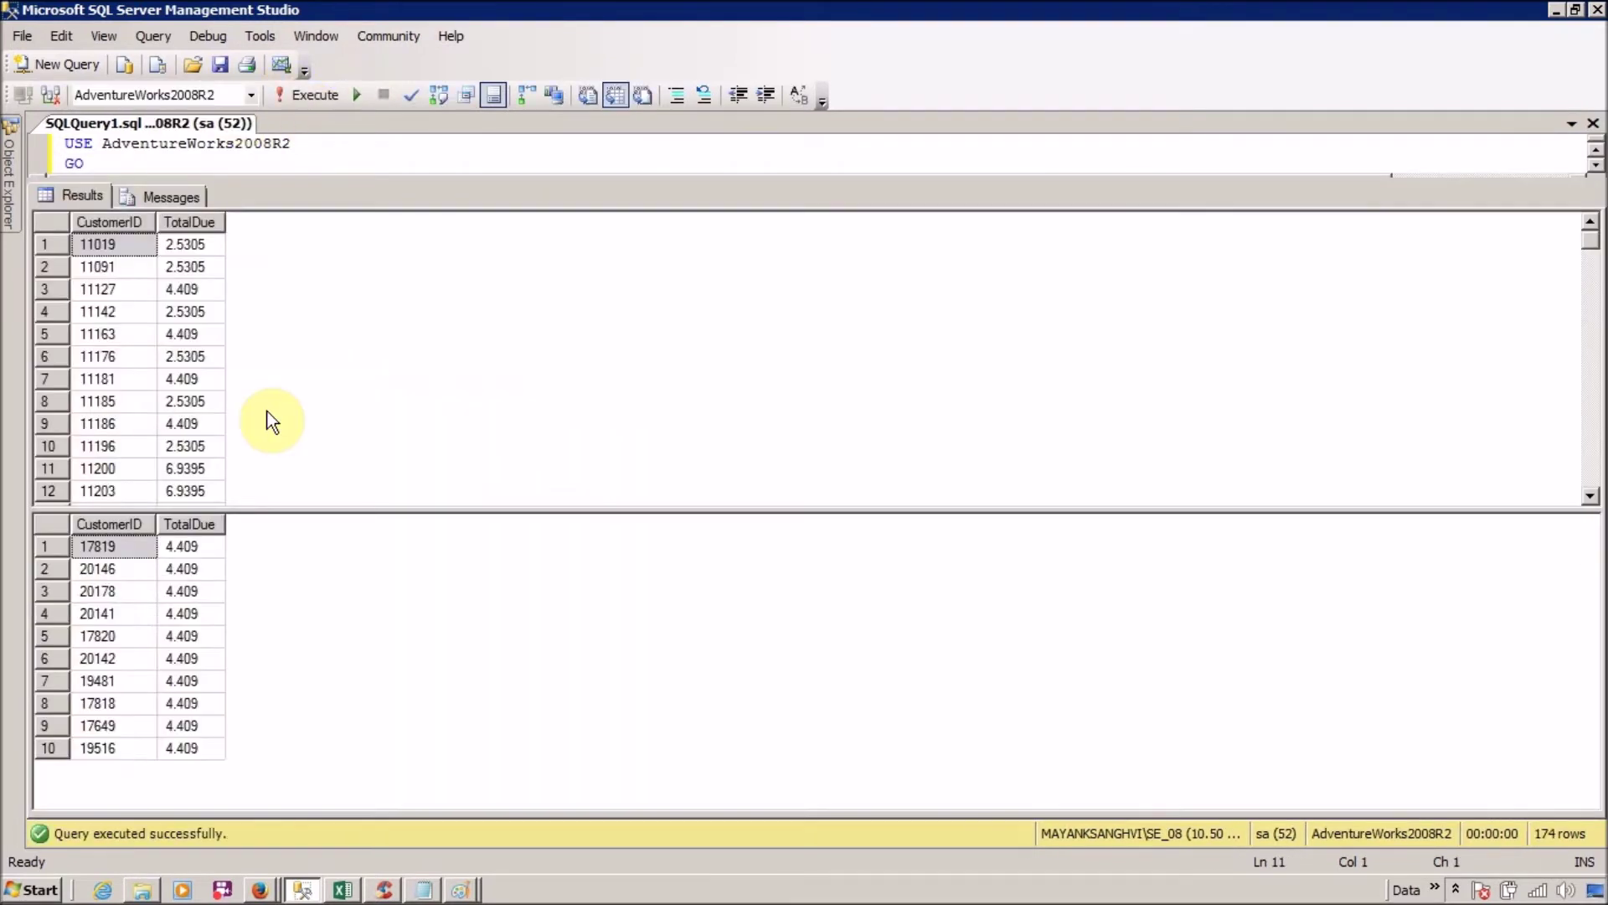
- Check the row count of each result set returned with the TotalDue limit of 5
{"action": "left_click", "coordinate": [132, 387]}
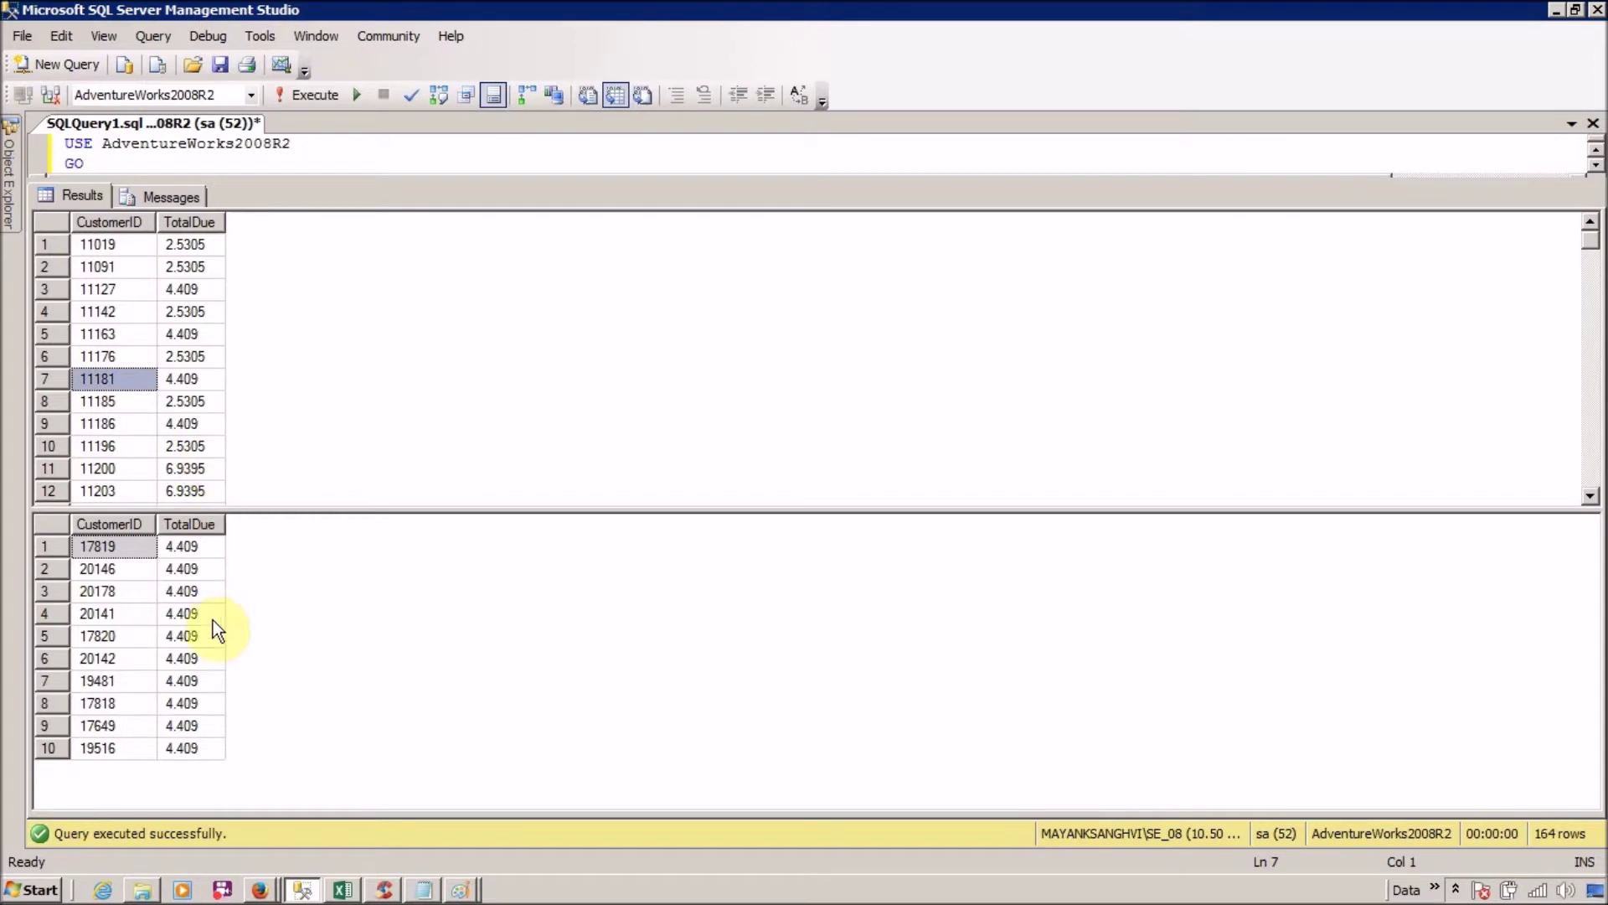
{"action": "left_click", "coordinate": [198, 637]}
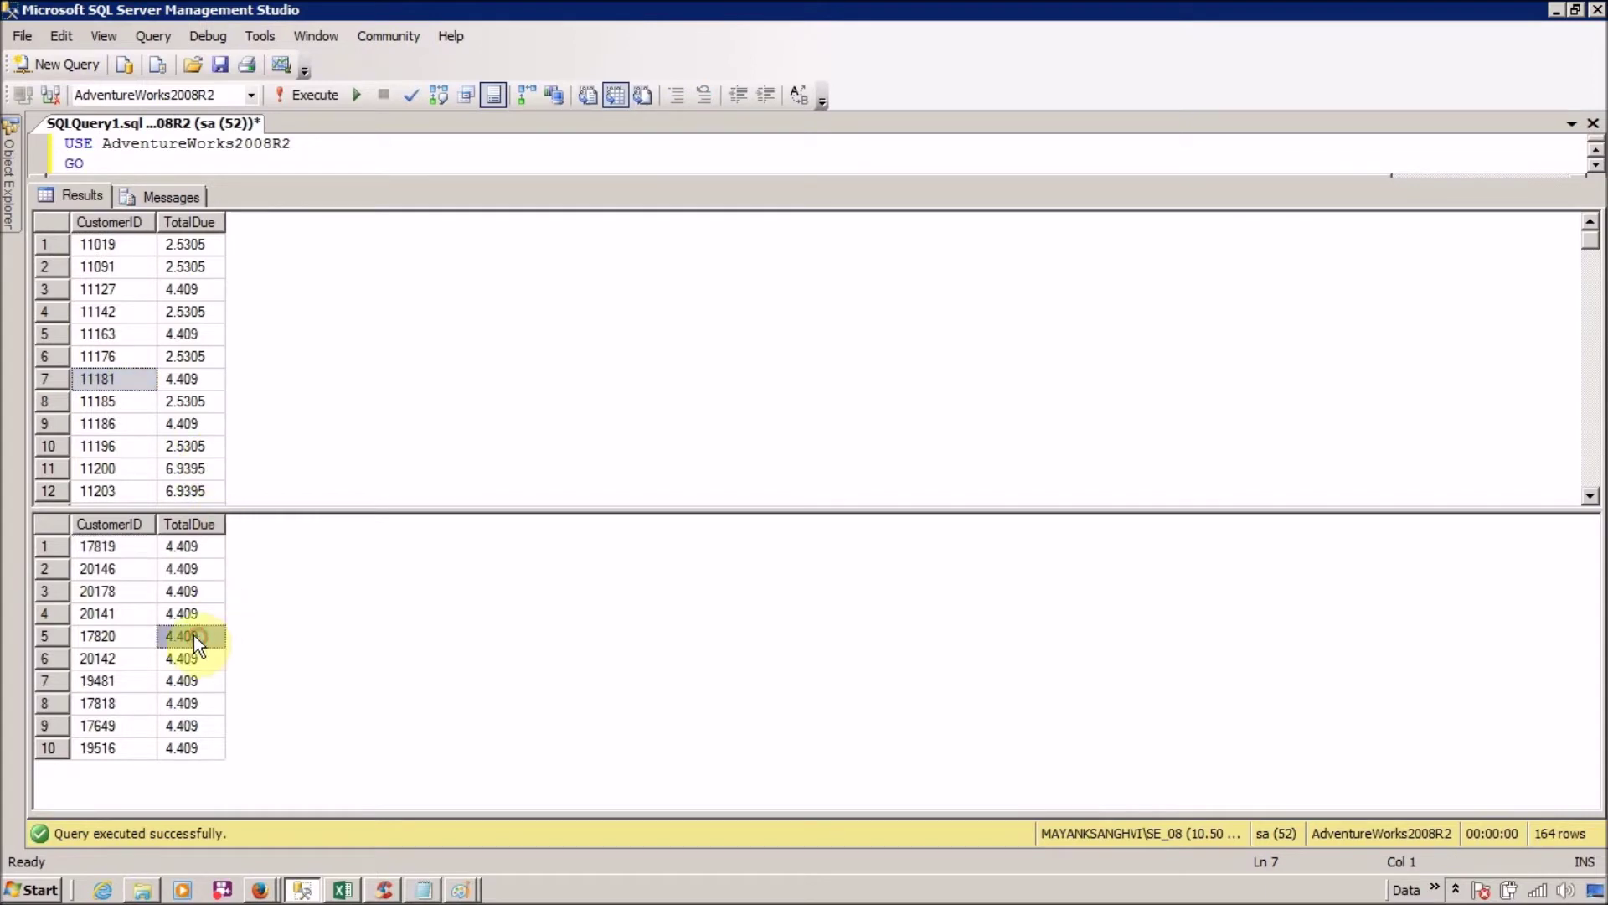
{"action": "left_click", "coordinate": [153, 405]}
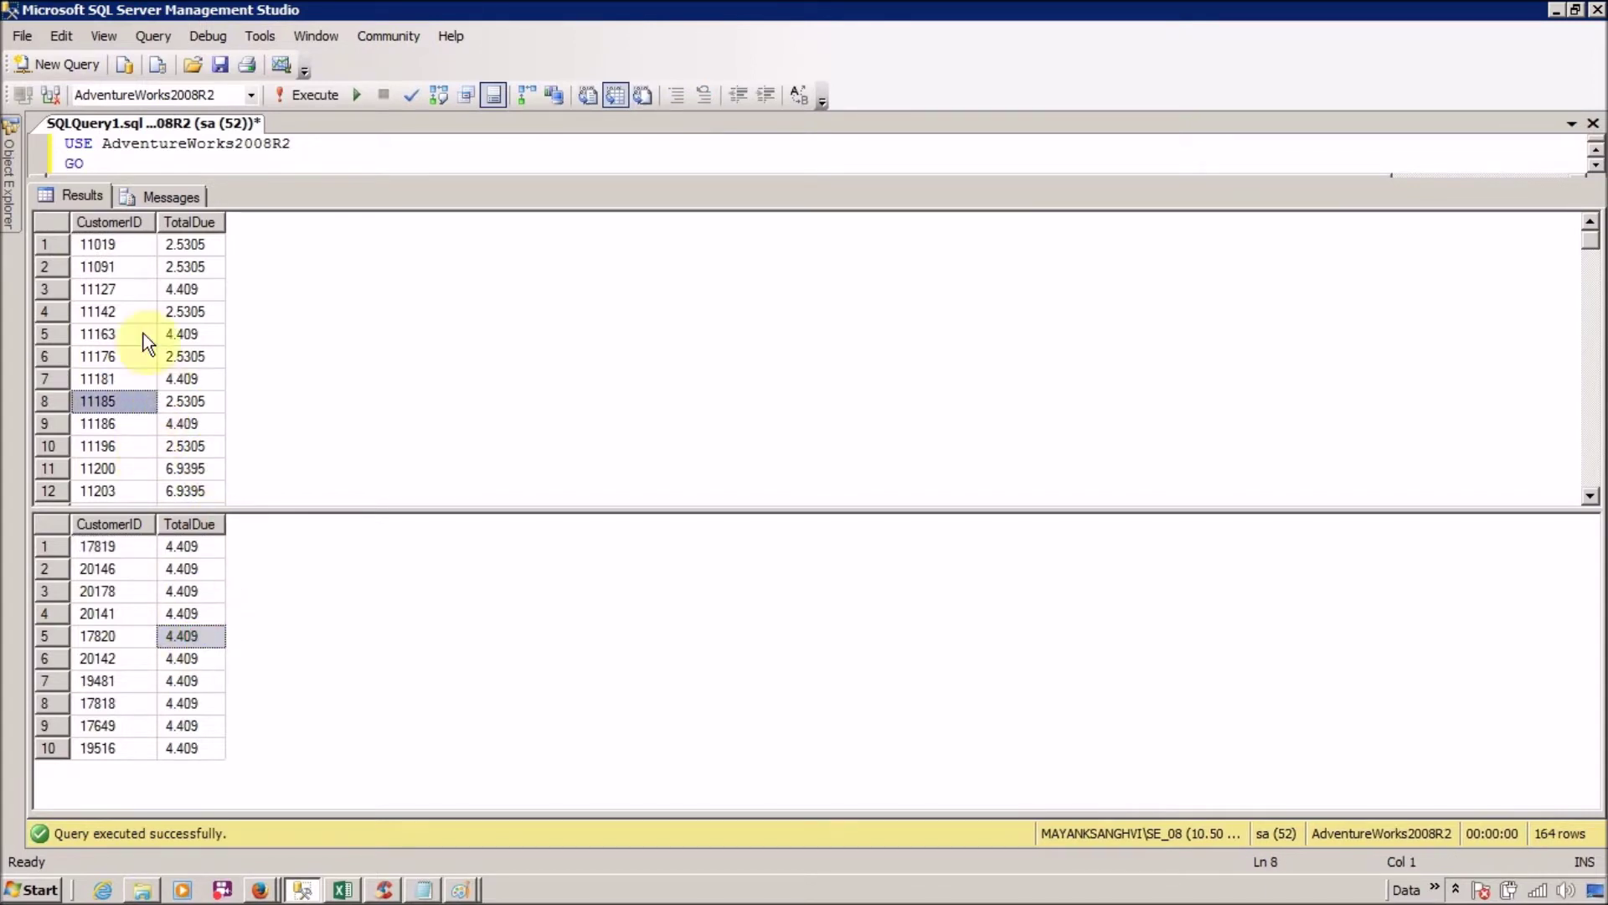
- Match each result grid and its row count to the Before Auto Agg and After Auto Agg comments in the script
{"action": "key", "text": "ctrl+r"}
{"action": "left_click", "coordinate": [244, 363]}
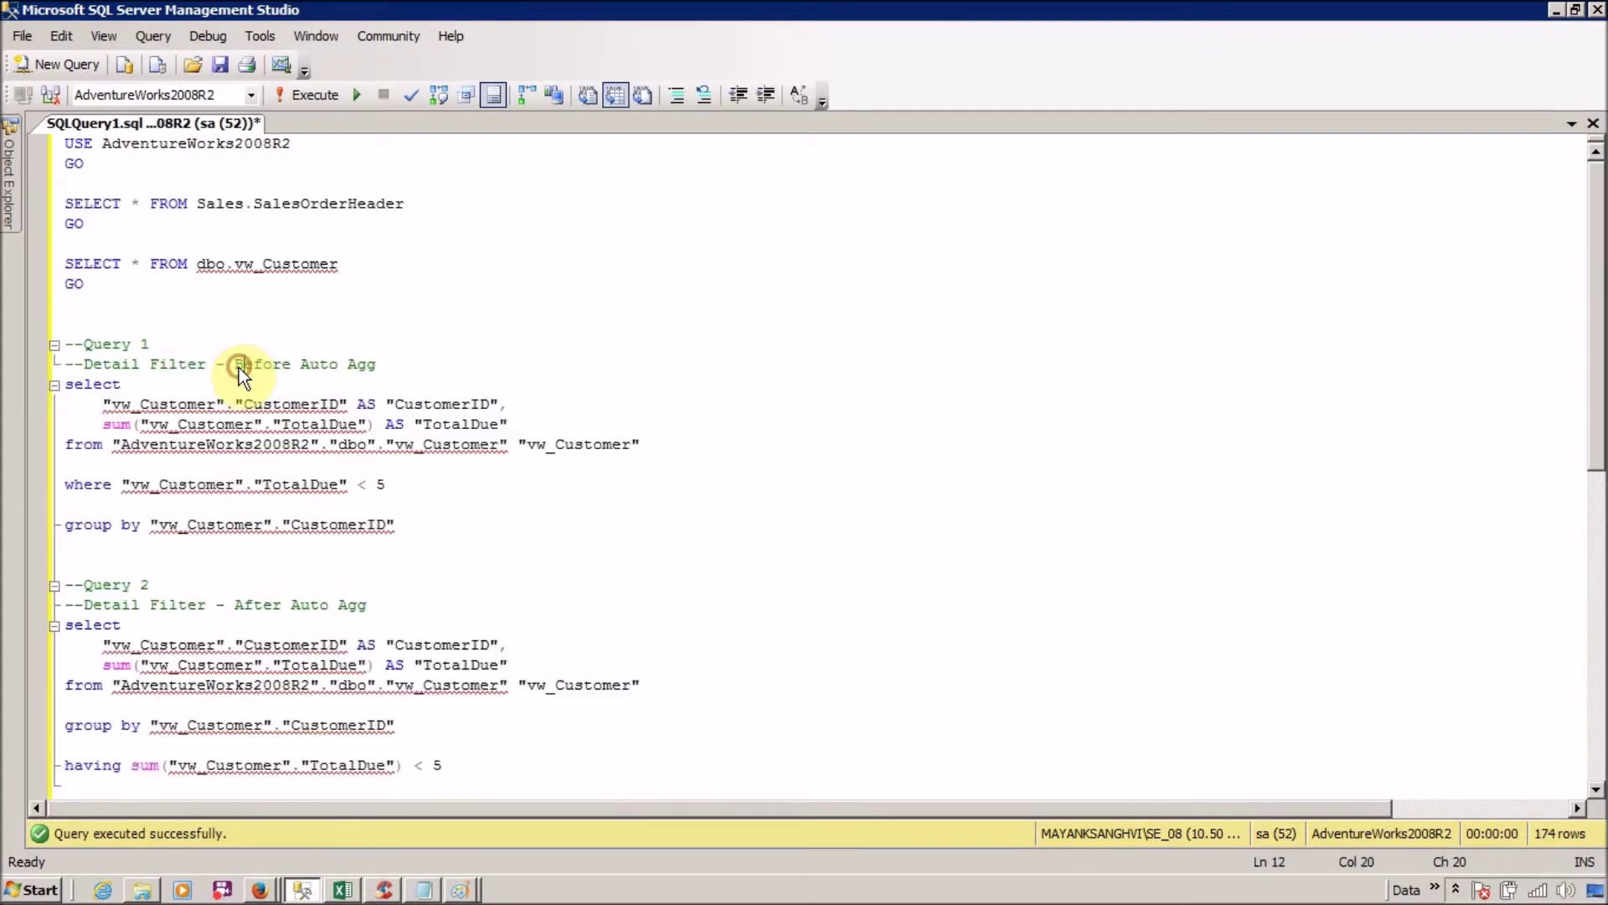
{"action": "left_click_drag", "start_coordinate": [224, 363], "coordinate": [360, 367]}
{"action": "key", "text": "ctrl+r"}
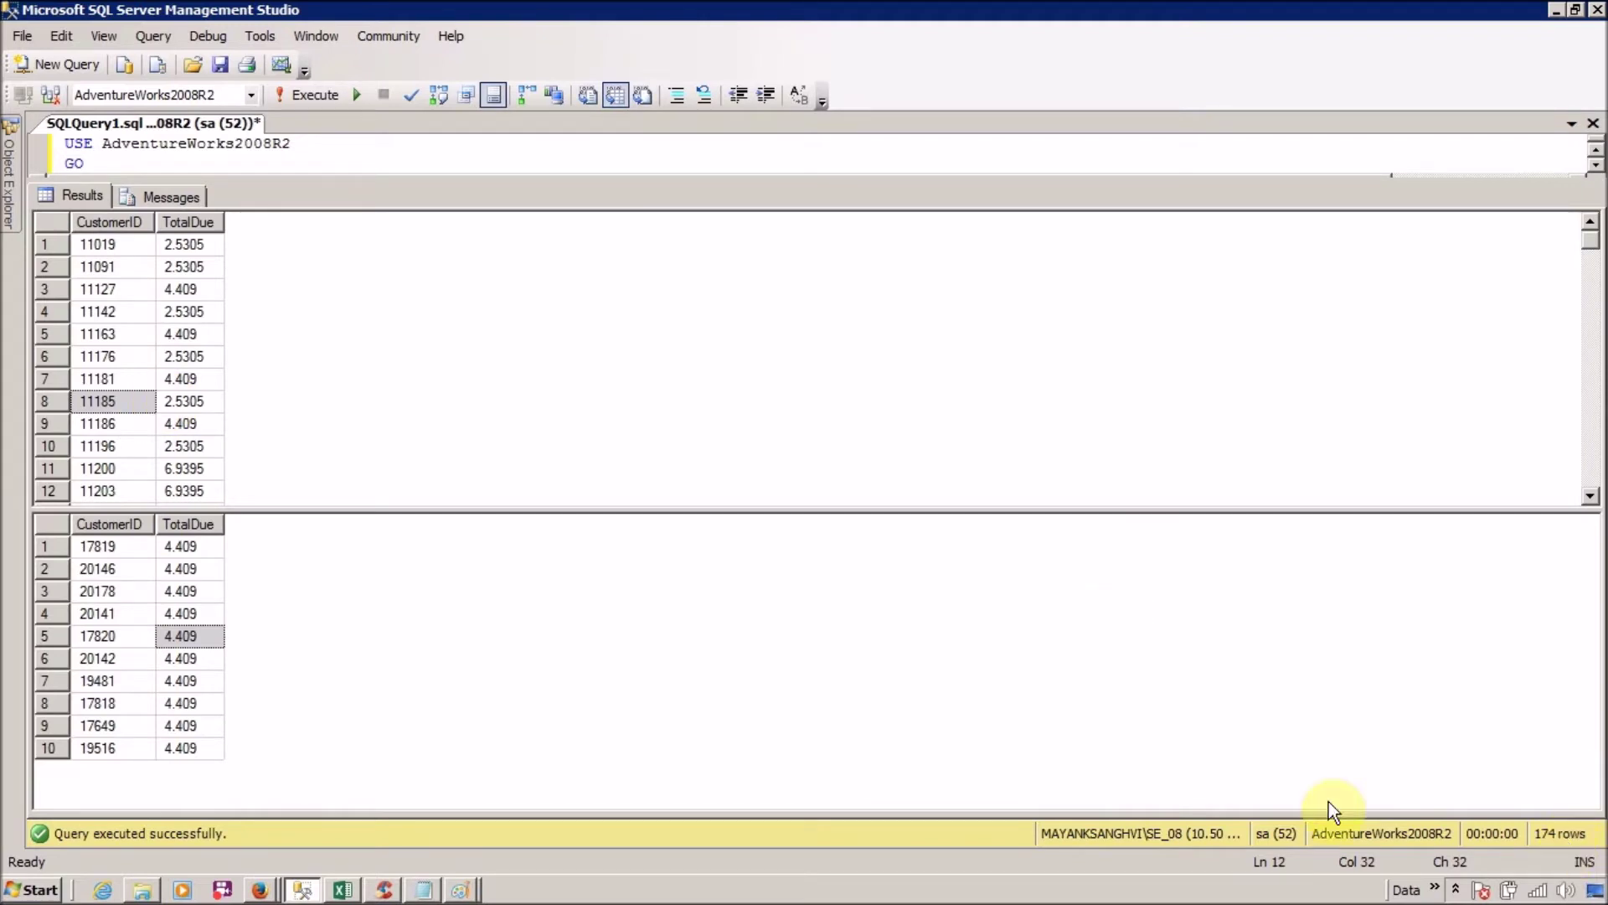
{"action": "left_click", "coordinate": [149, 618]}
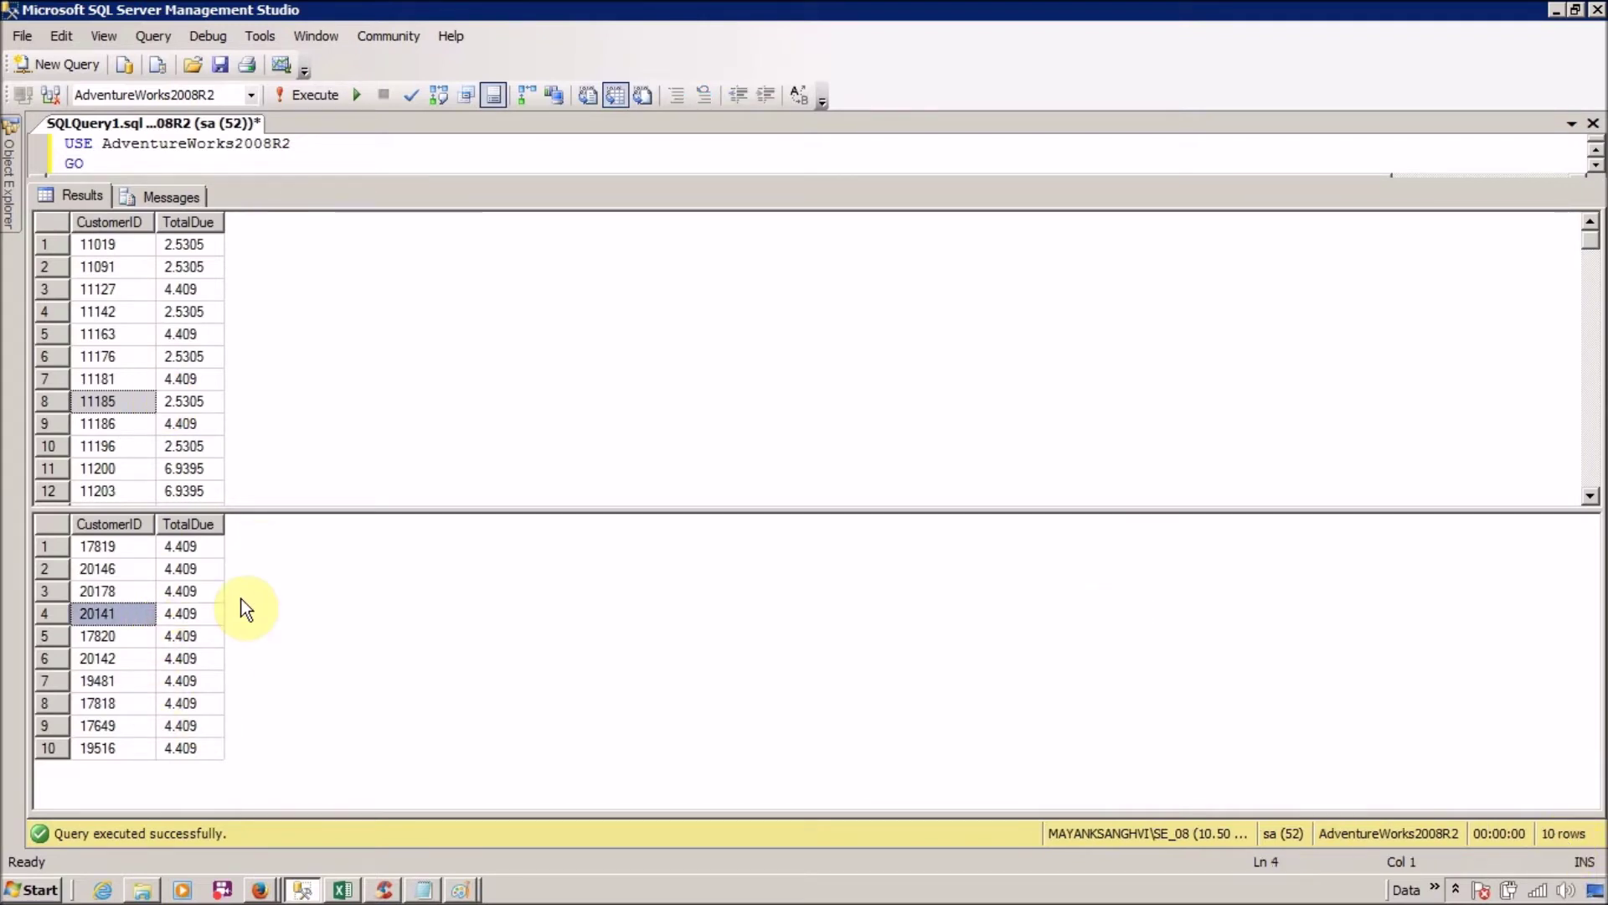
{"action": "key", "text": "ctrl+r"}
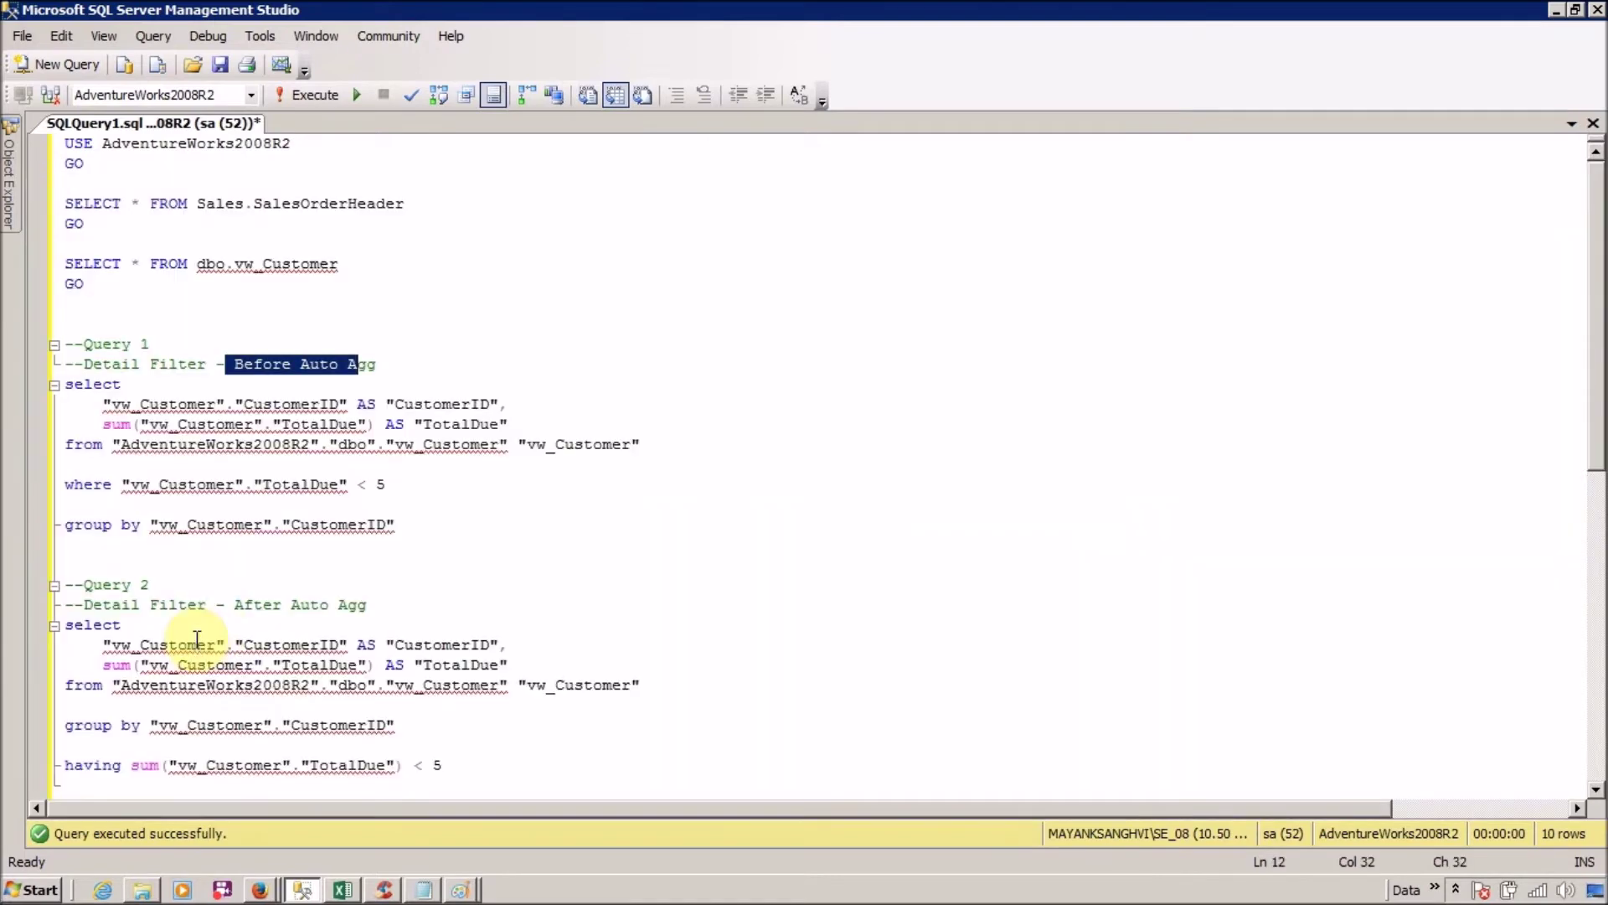
{"action": "left_click", "coordinate": [300, 604]}
{"action": "left_click_drag", "start_coordinate": [235, 605], "coordinate": [369, 609]}
{"action": "key", "text": "ctrl+r"}
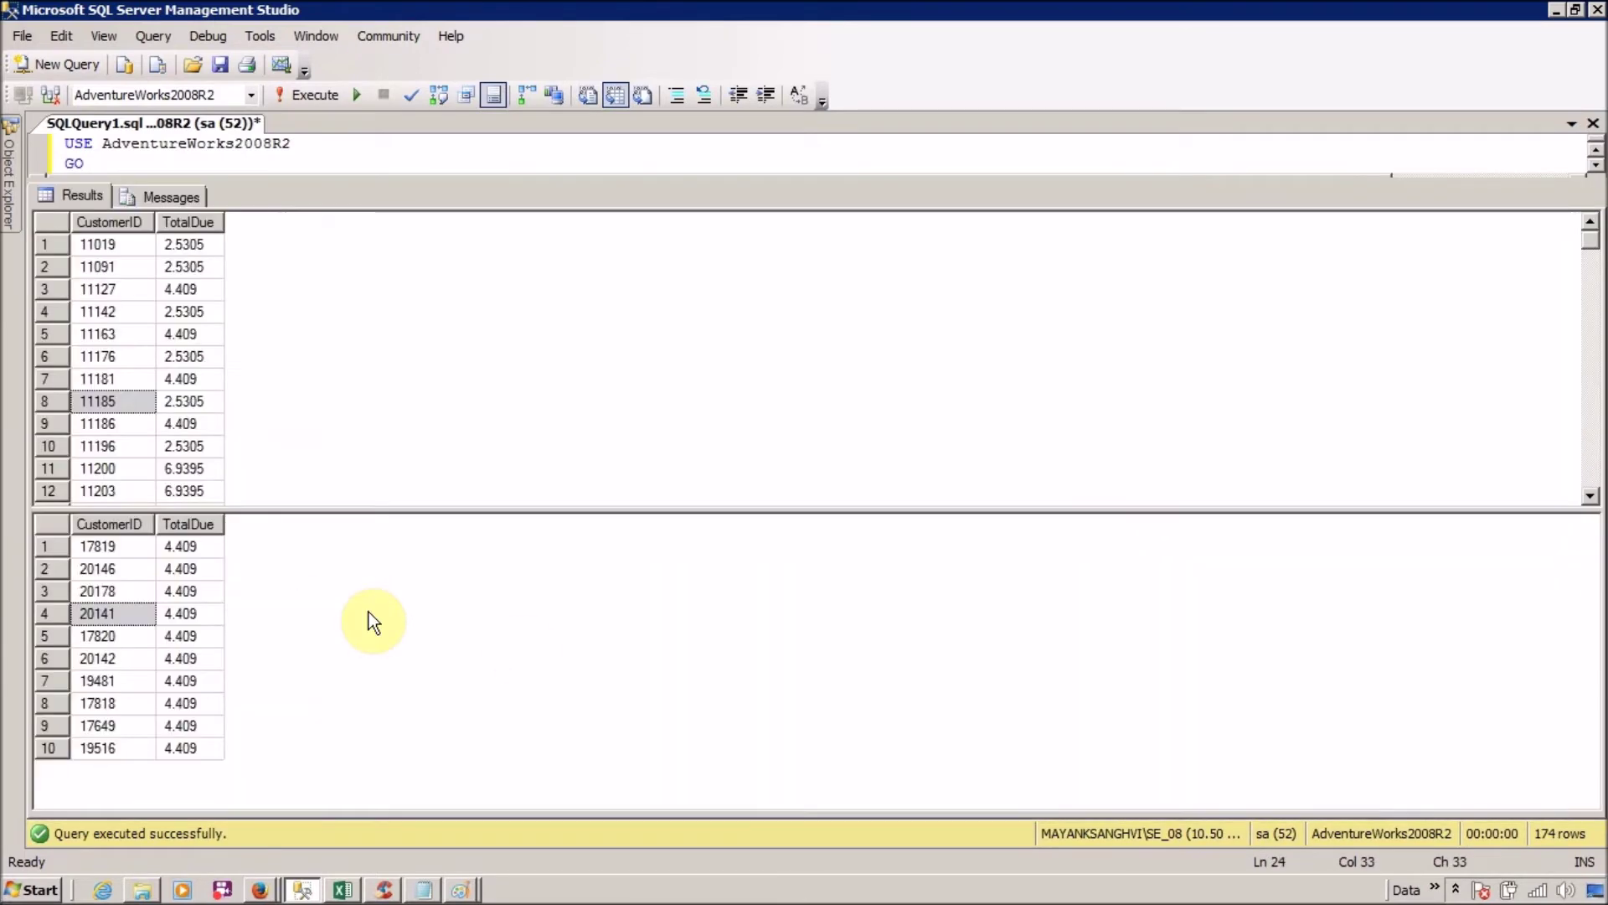
{"action": "left_click", "coordinate": [183, 610]}
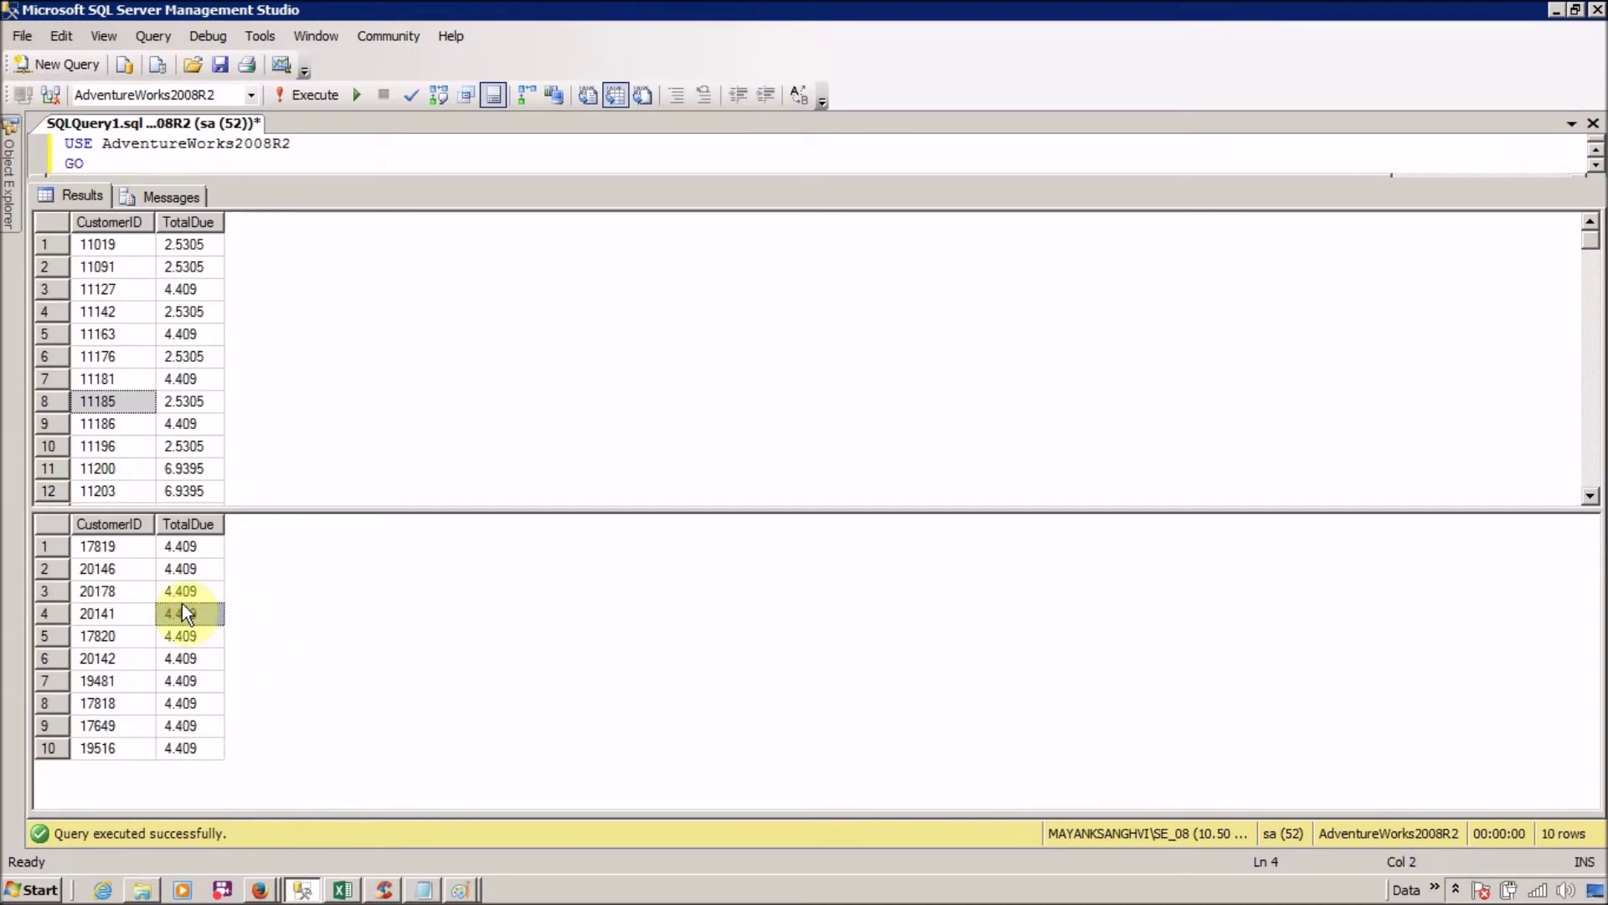
- Switch to IBM Cognos Report Studio, open the filters of Q_CustomerOrder and select the TotalDue < 500 detail filter
{"action": "key", "text": "alt+Tab"}
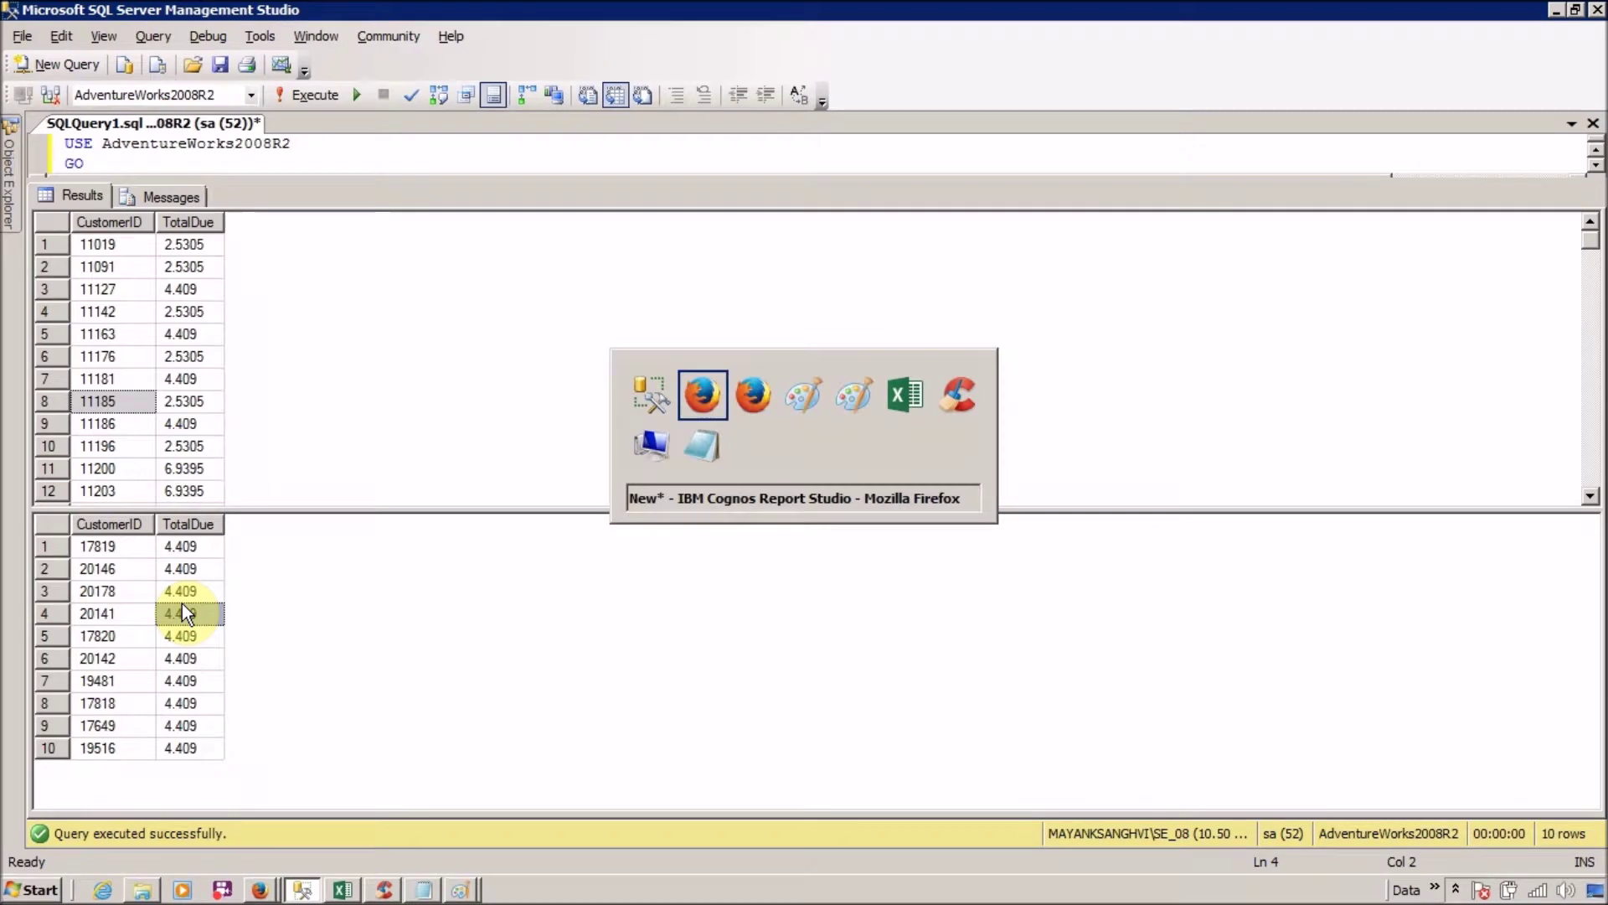
{"action": "left_click", "coordinate": [1113, 710]}
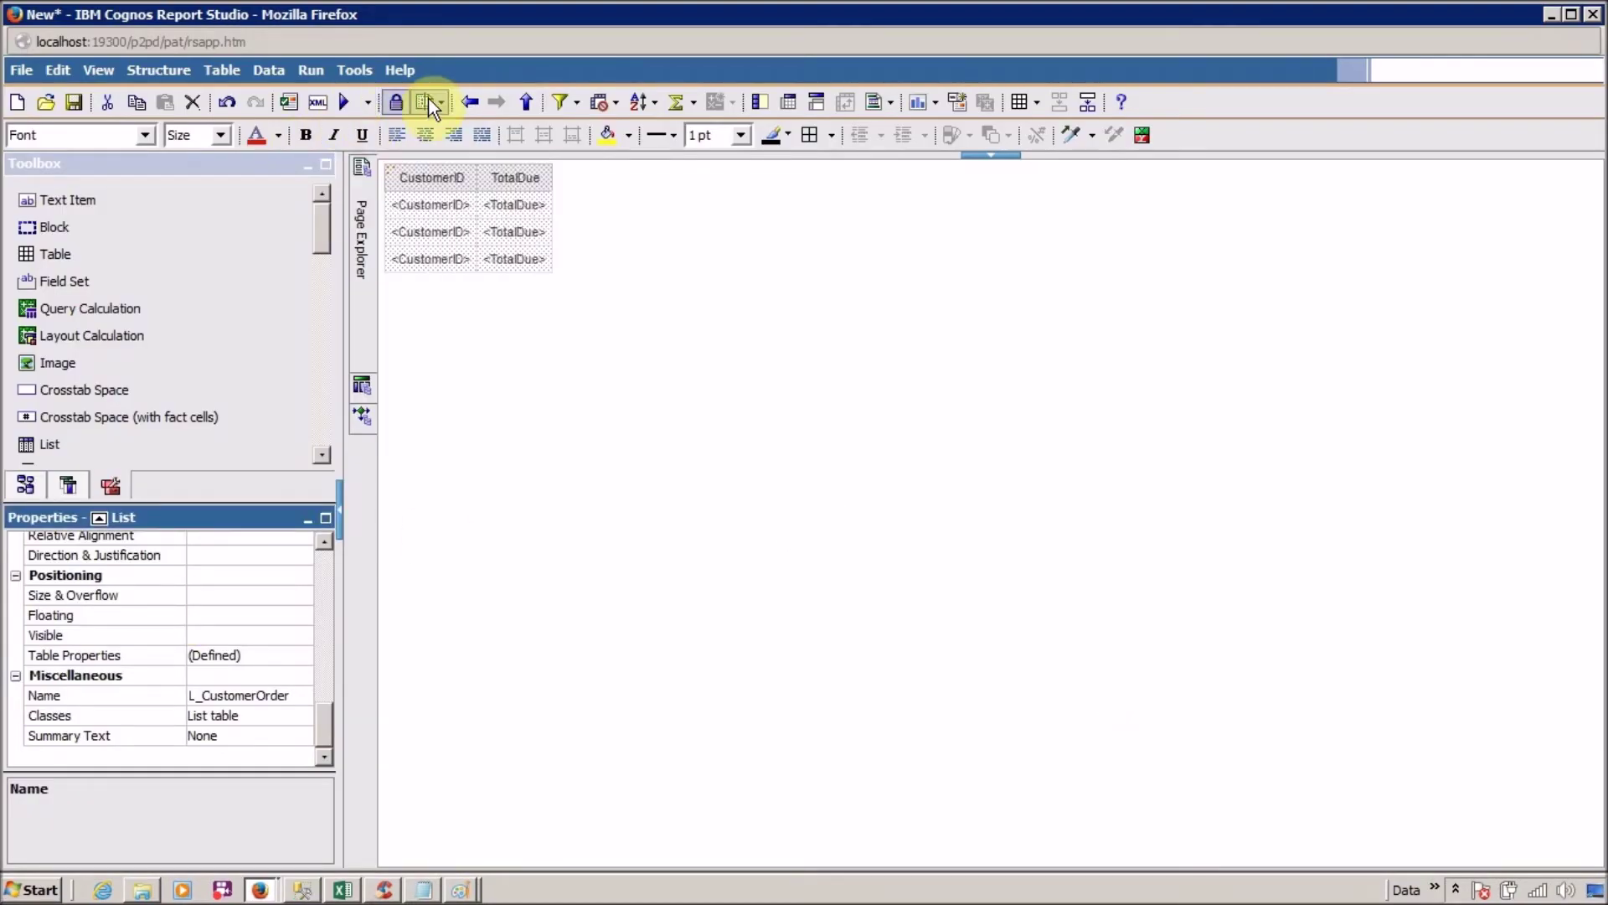
{"action": "left_click", "coordinate": [577, 102]}
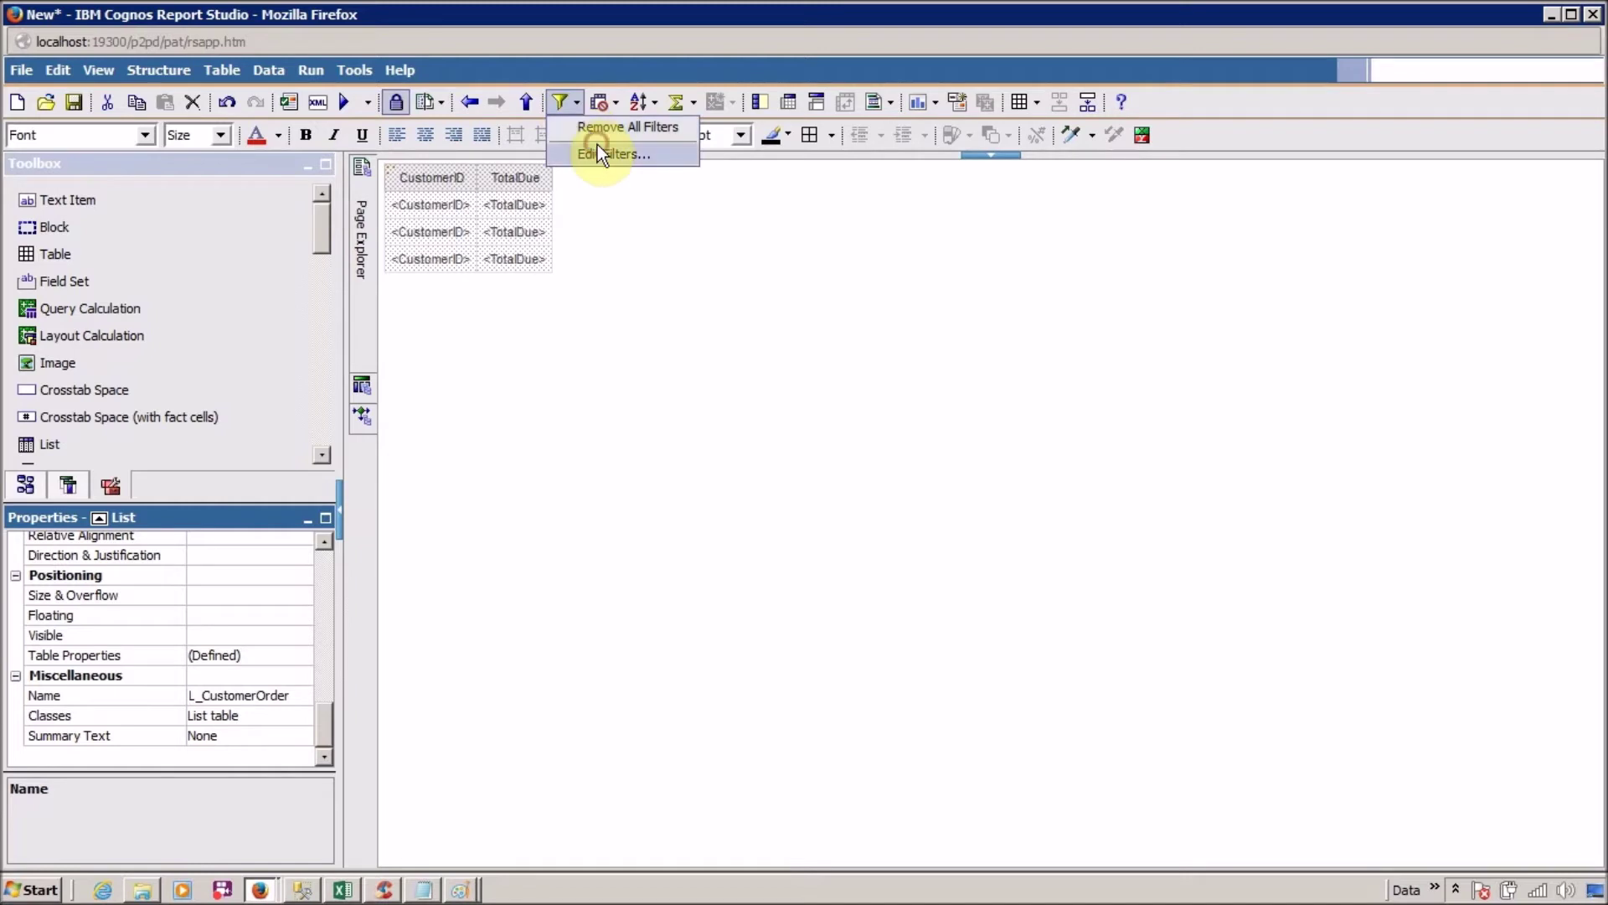
{"action": "left_click", "coordinate": [596, 144]}
{"action": "left_click", "coordinate": [573, 371]}
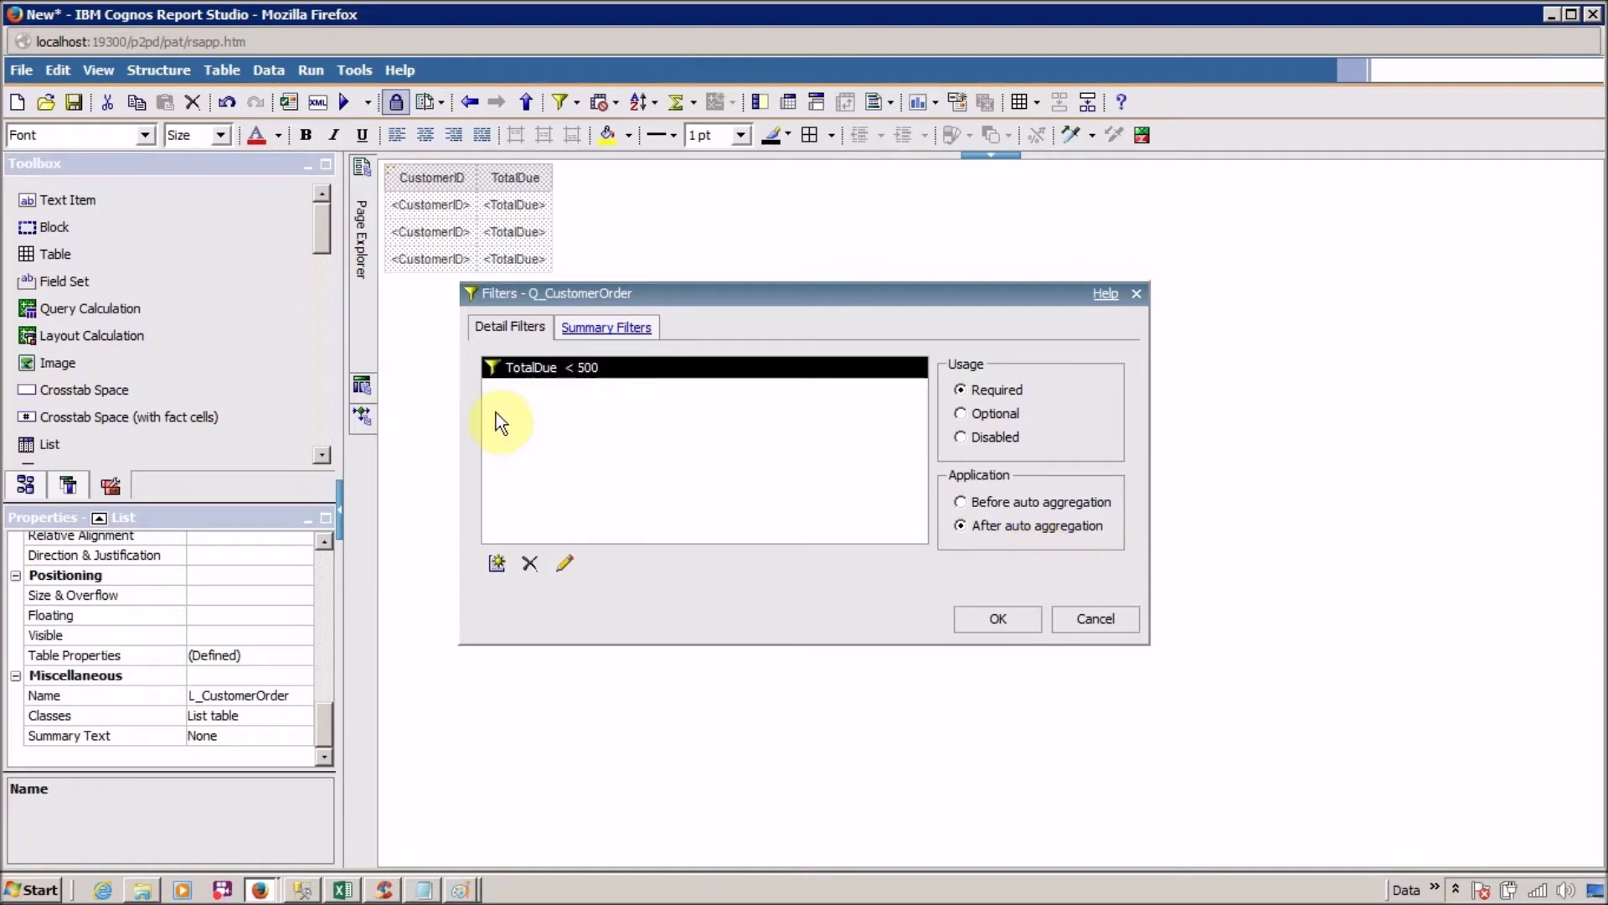
- Compare the options available for detail filters with those for summary filters on Q_CustomerOrder
{"action": "left_click", "coordinate": [615, 321]}
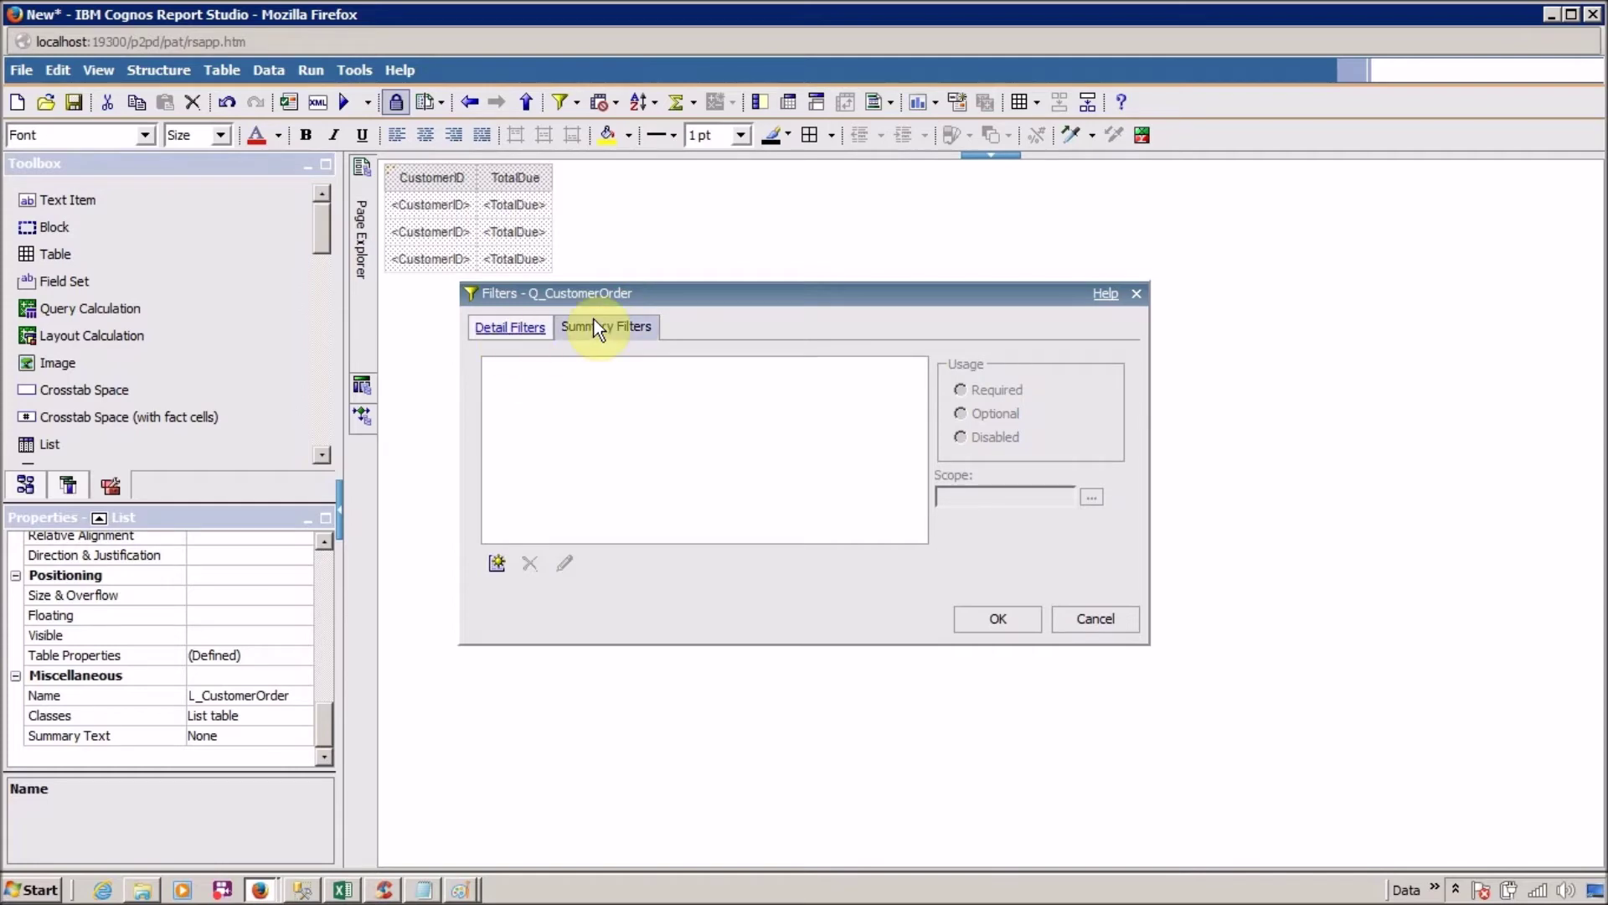
{"action": "left_click", "coordinate": [494, 323]}
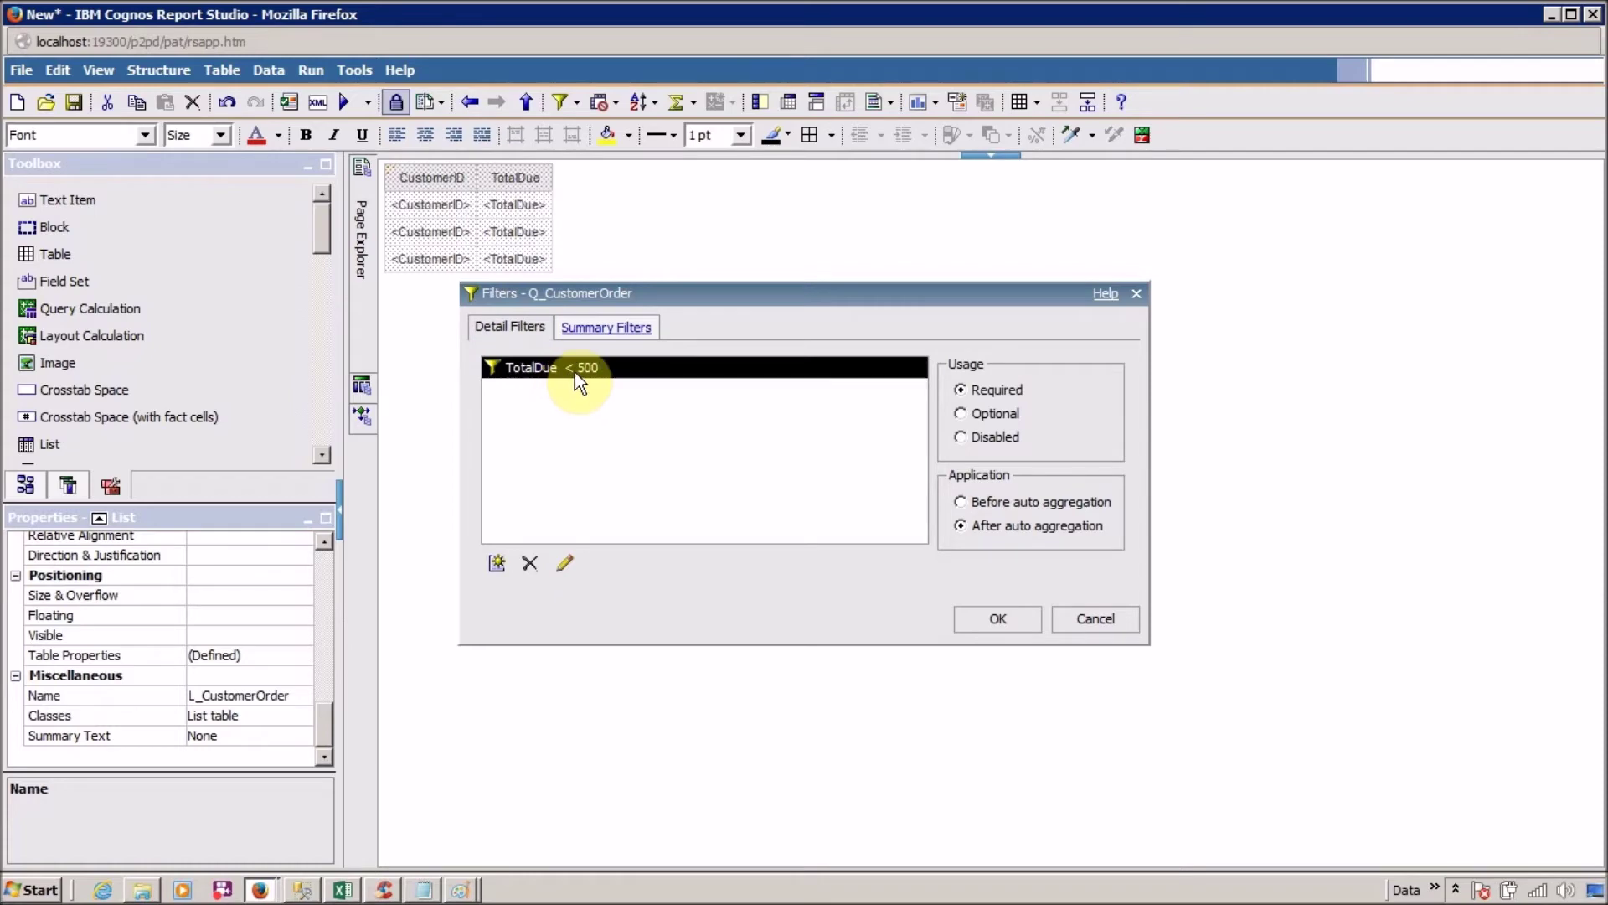
{"action": "left_click", "coordinate": [592, 320]}
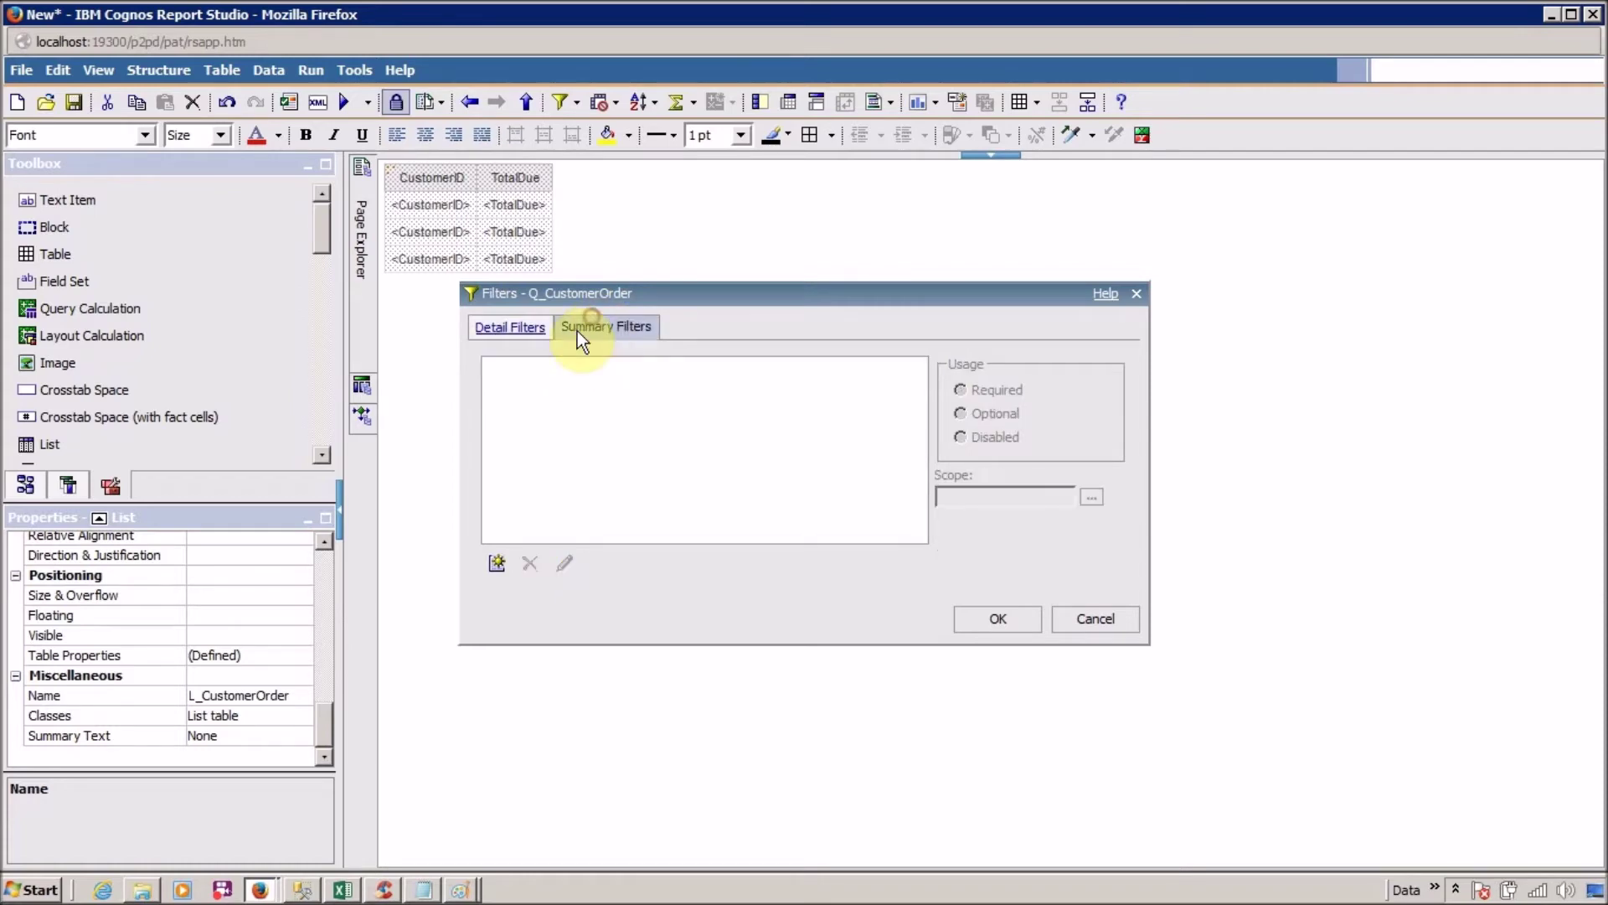
{"action": "left_click", "coordinate": [476, 319]}
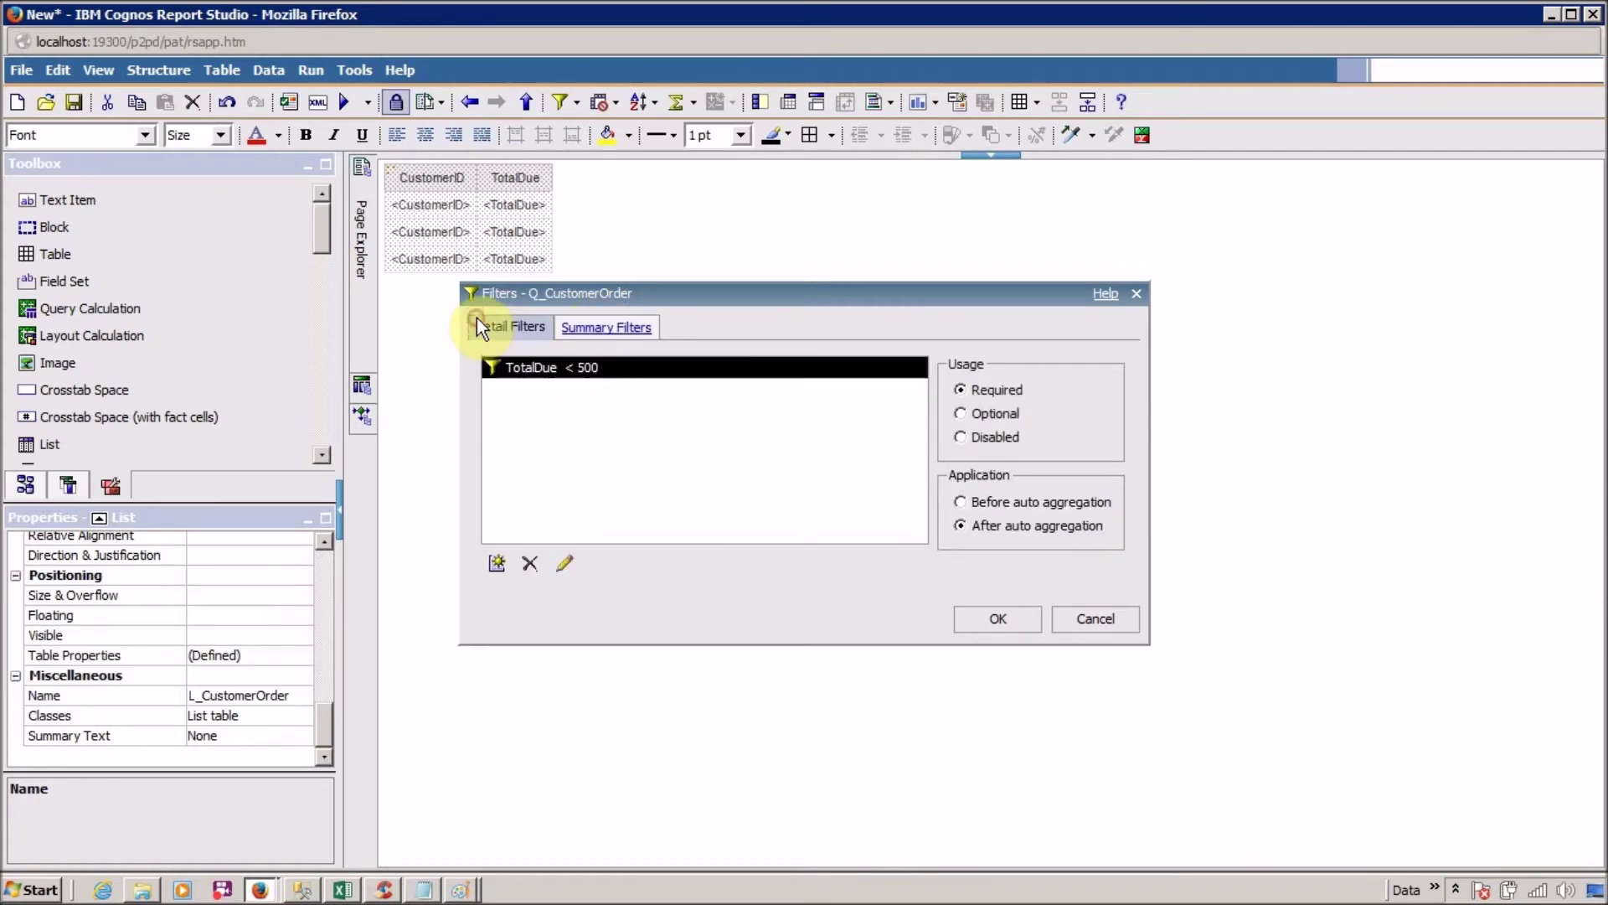
{"action": "left_click", "coordinate": [597, 327]}
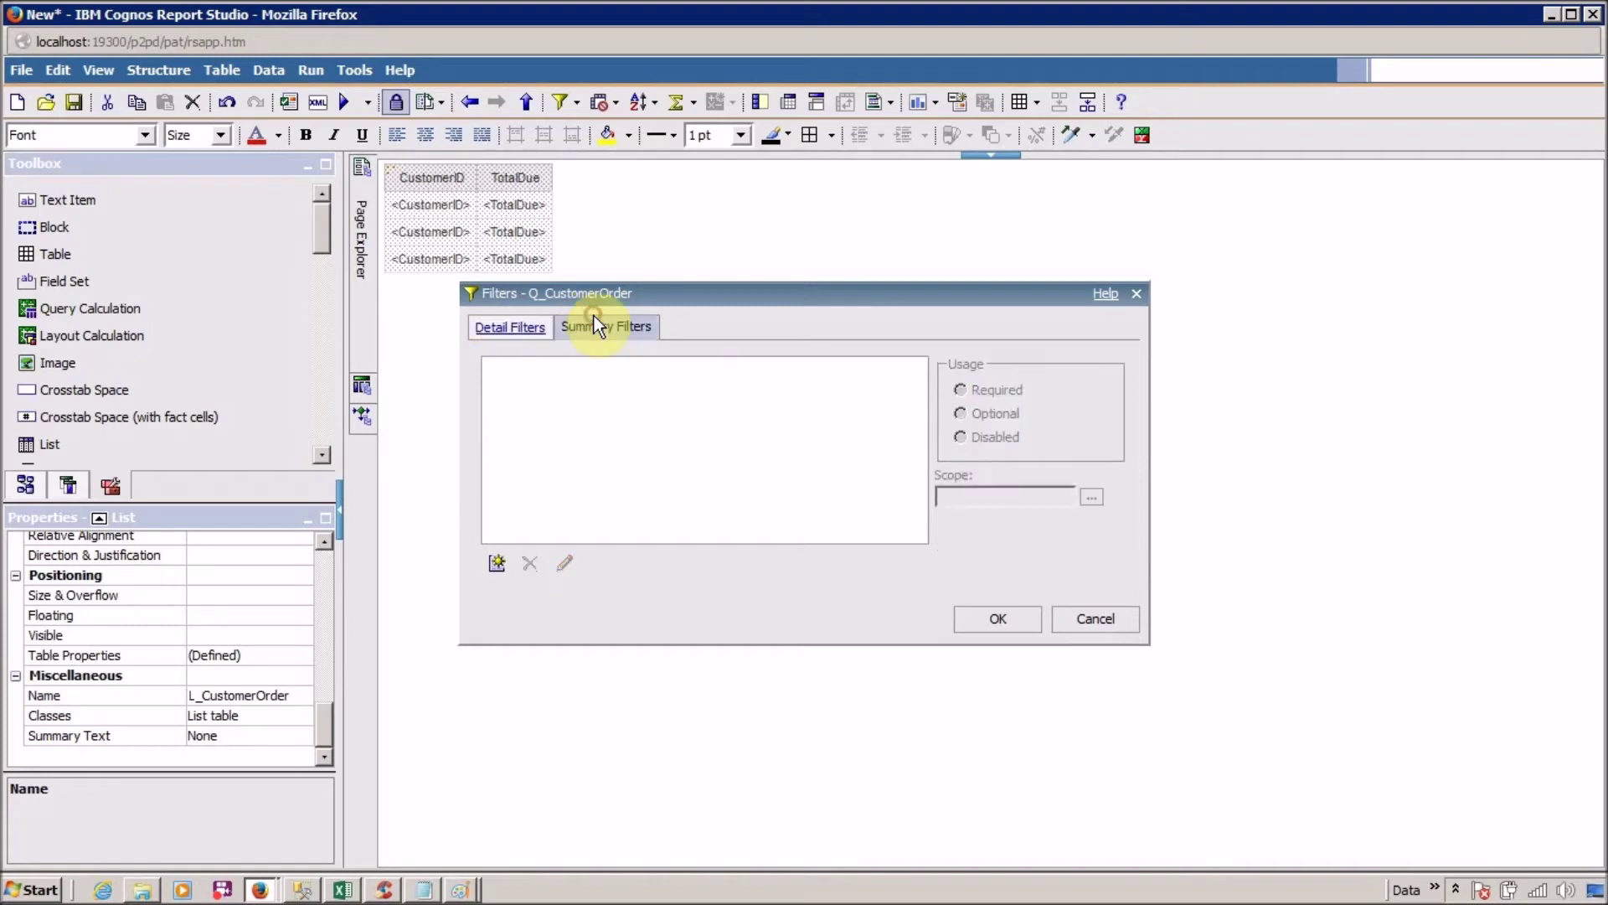
{"action": "left_click", "coordinate": [511, 326]}
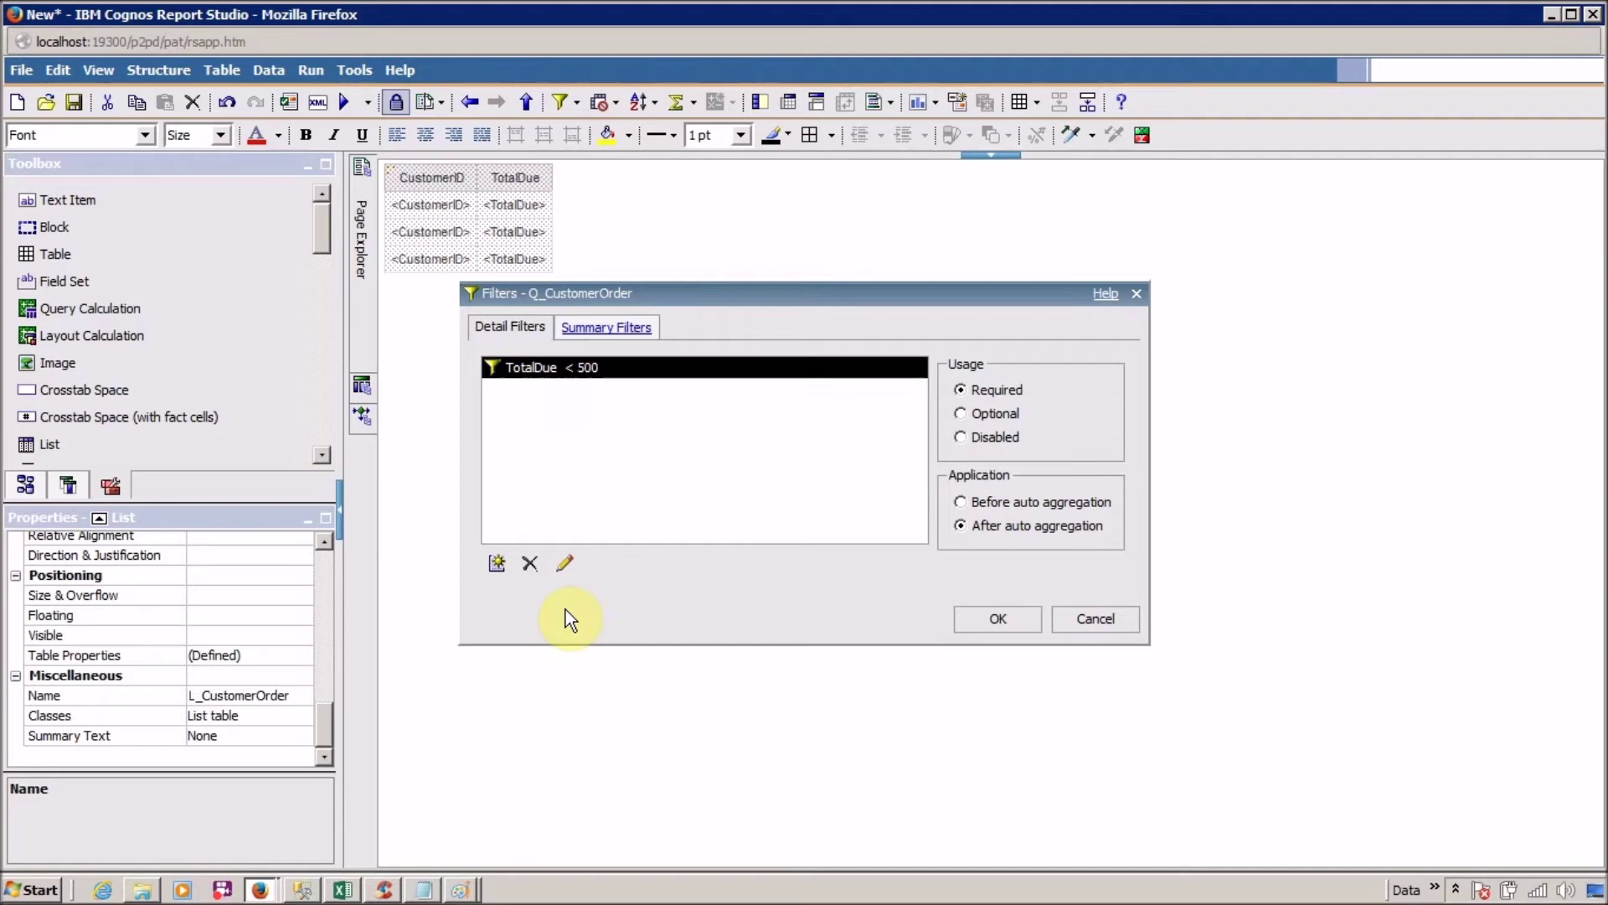
- Delete the TotalDue < 500 detail filter and start a custom summary filter based on the TotalDue data item
{"action": "left_click", "coordinate": [536, 562]}
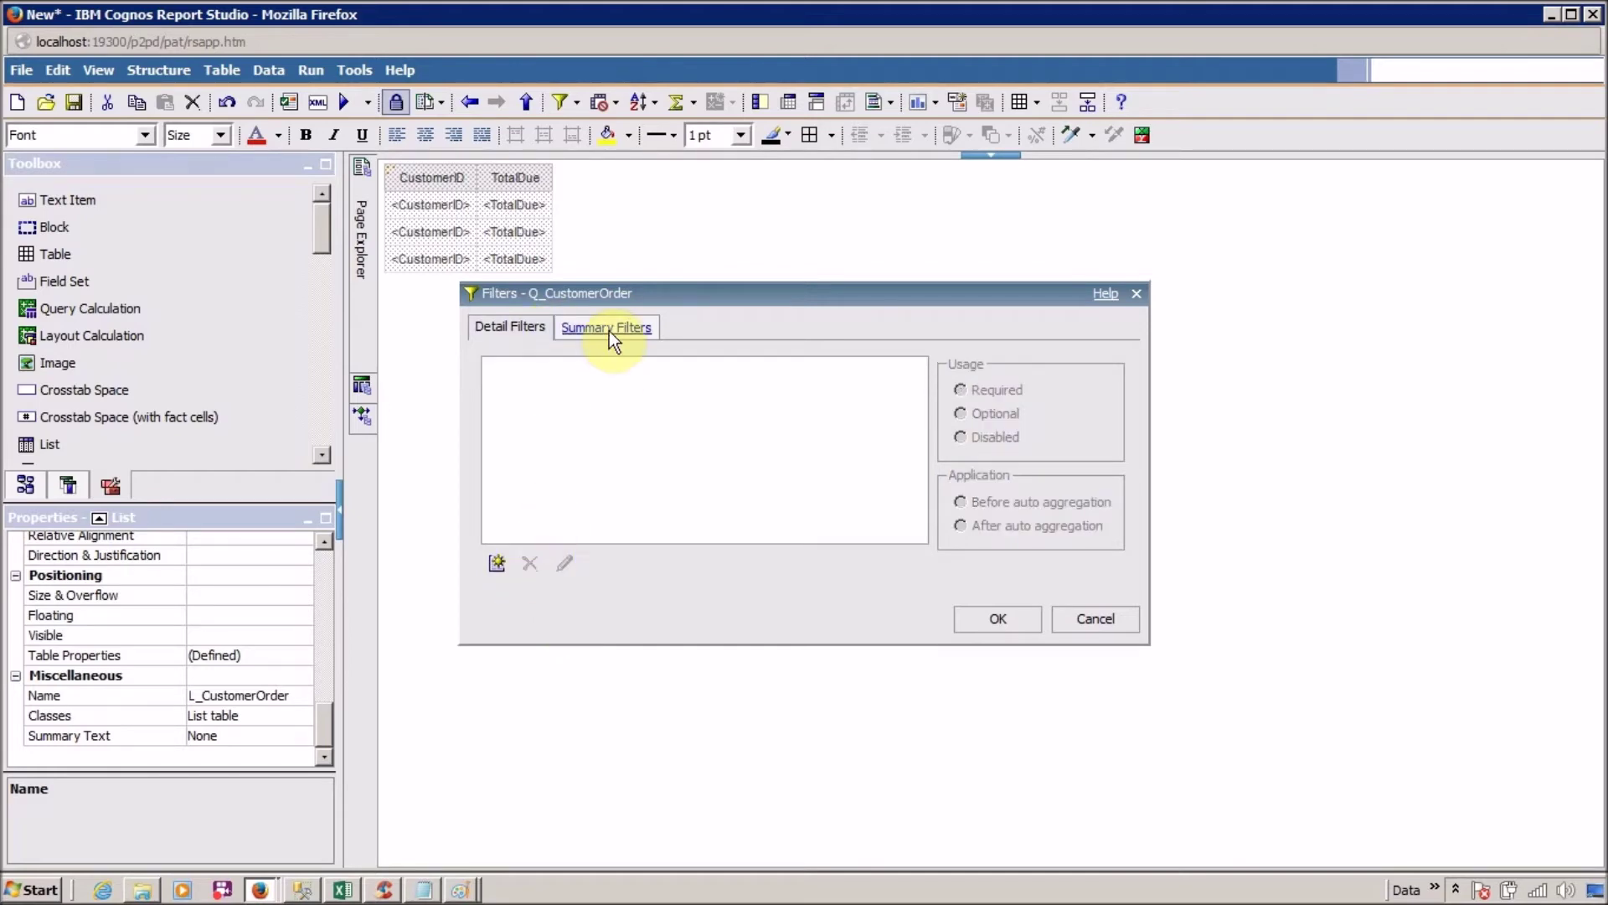
{"action": "left_click", "coordinate": [616, 328]}
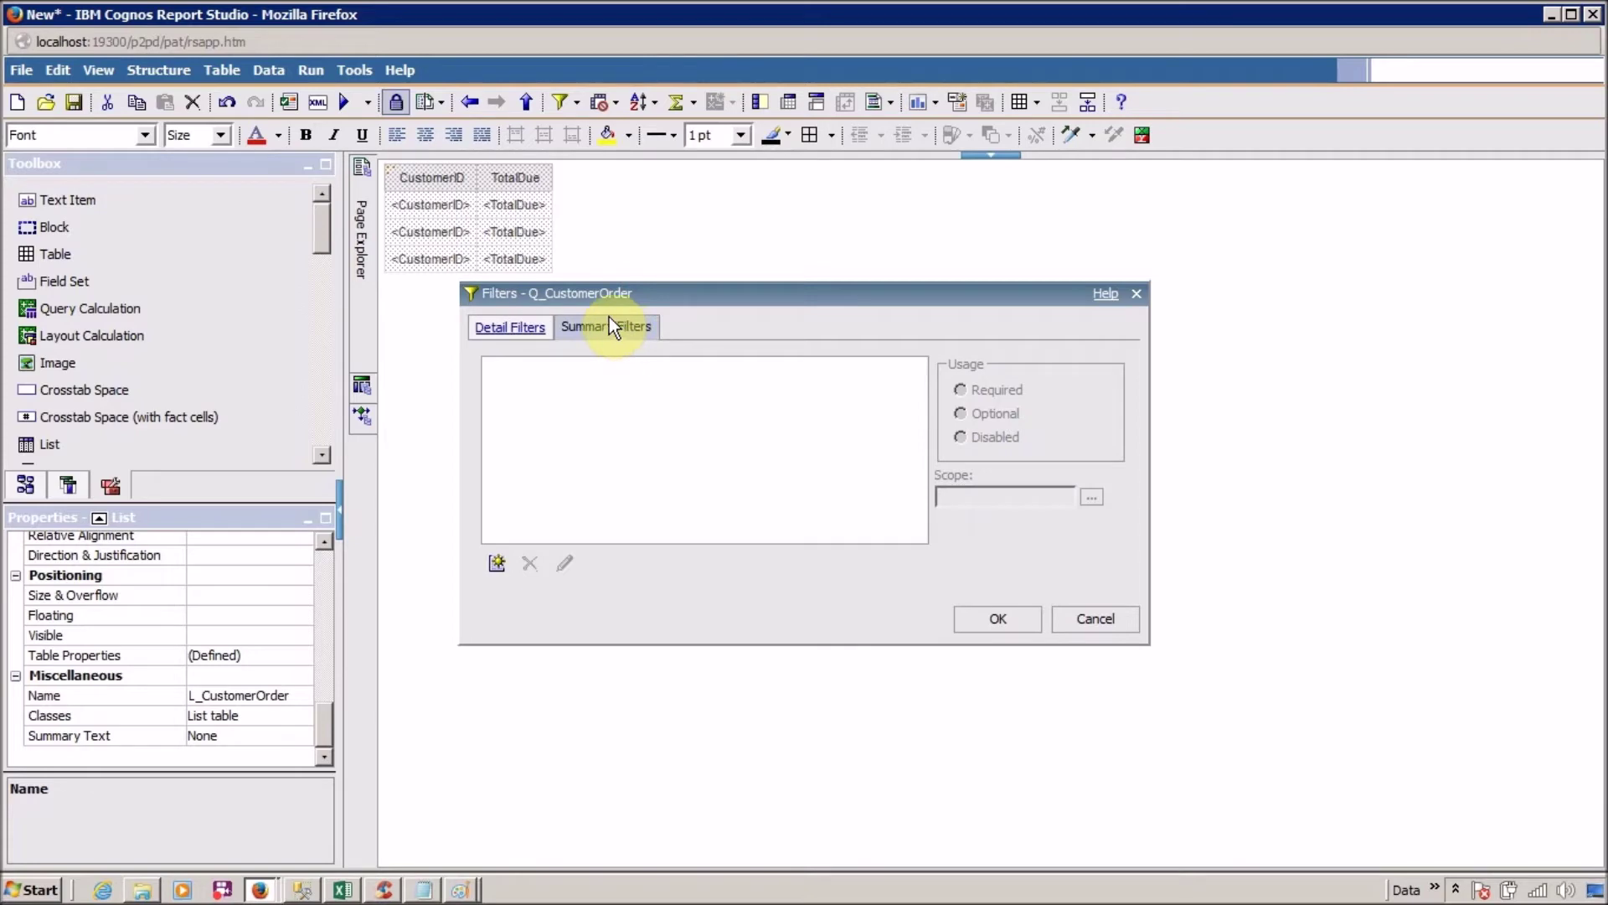
{"action": "left_click", "coordinate": [494, 561]}
{"action": "left_click", "coordinate": [858, 446]}
{"action": "left_click", "coordinate": [807, 487]}
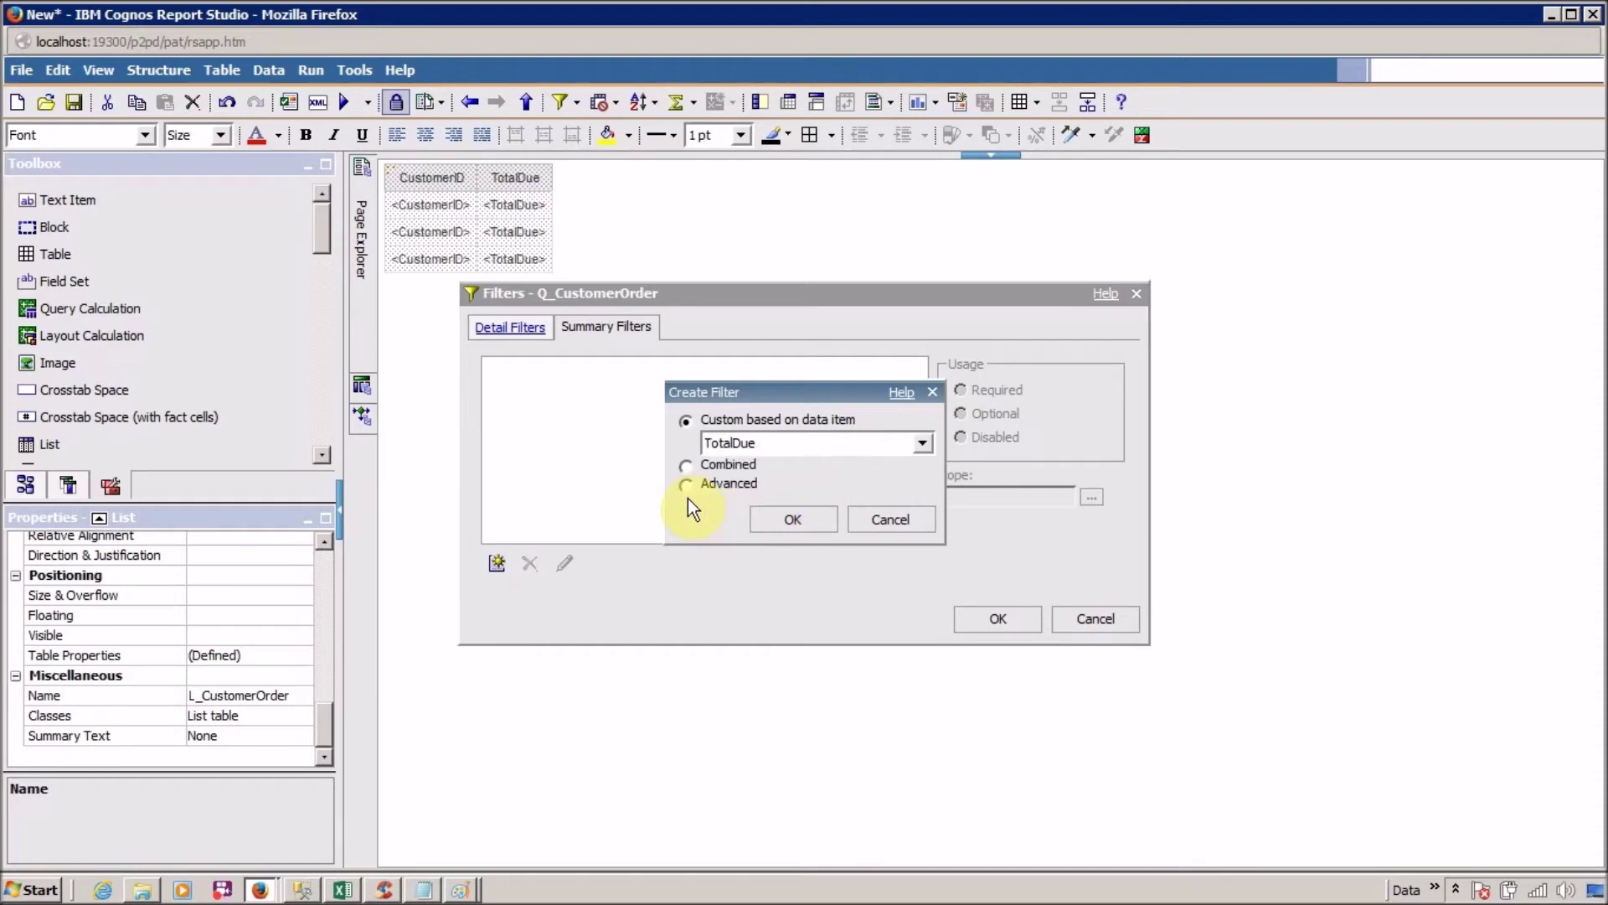
{"action": "left_click", "coordinate": [776, 520]}
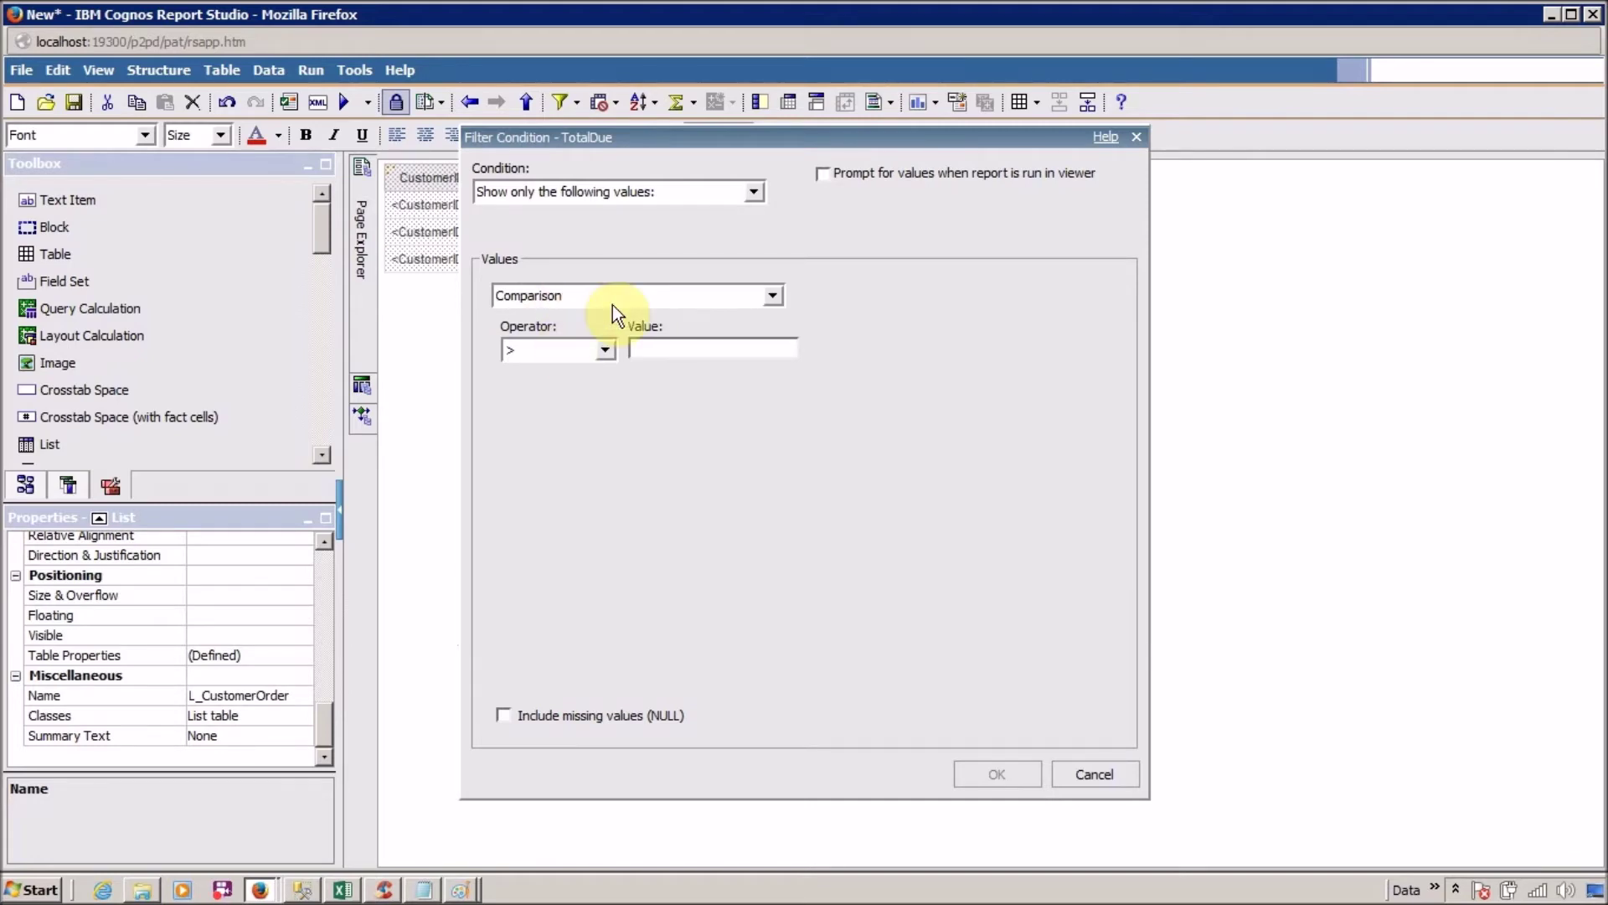
- Set the summary filter condition to TotalDue < 500 and apply the filter to the query
{"action": "left_click", "coordinate": [604, 350]}
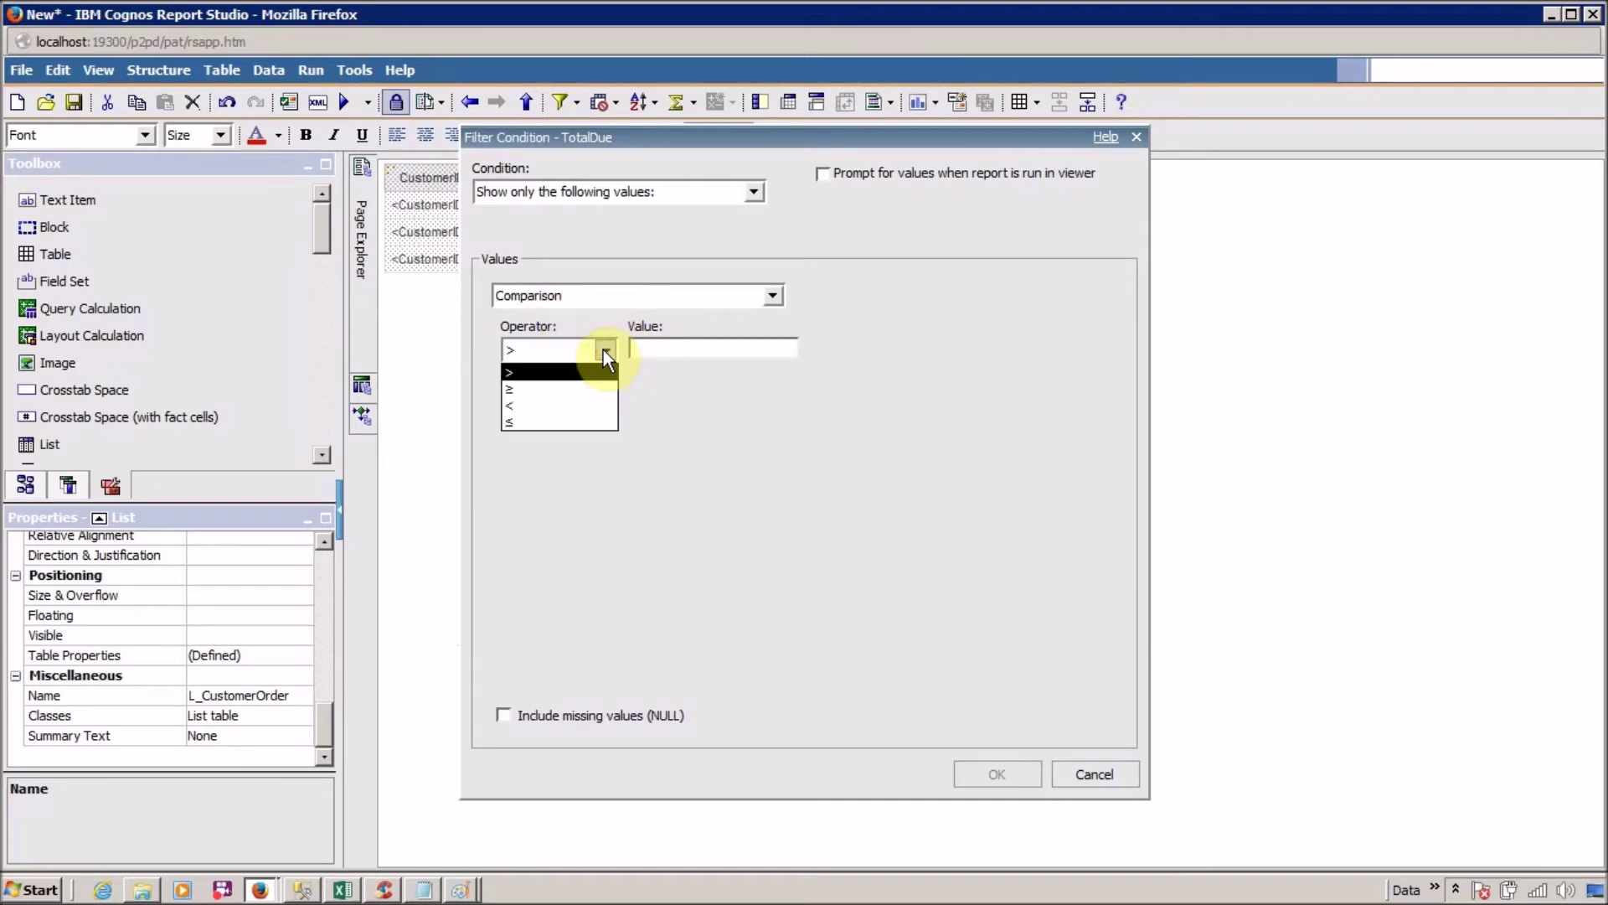
{"action": "left_click", "coordinate": [526, 406]}
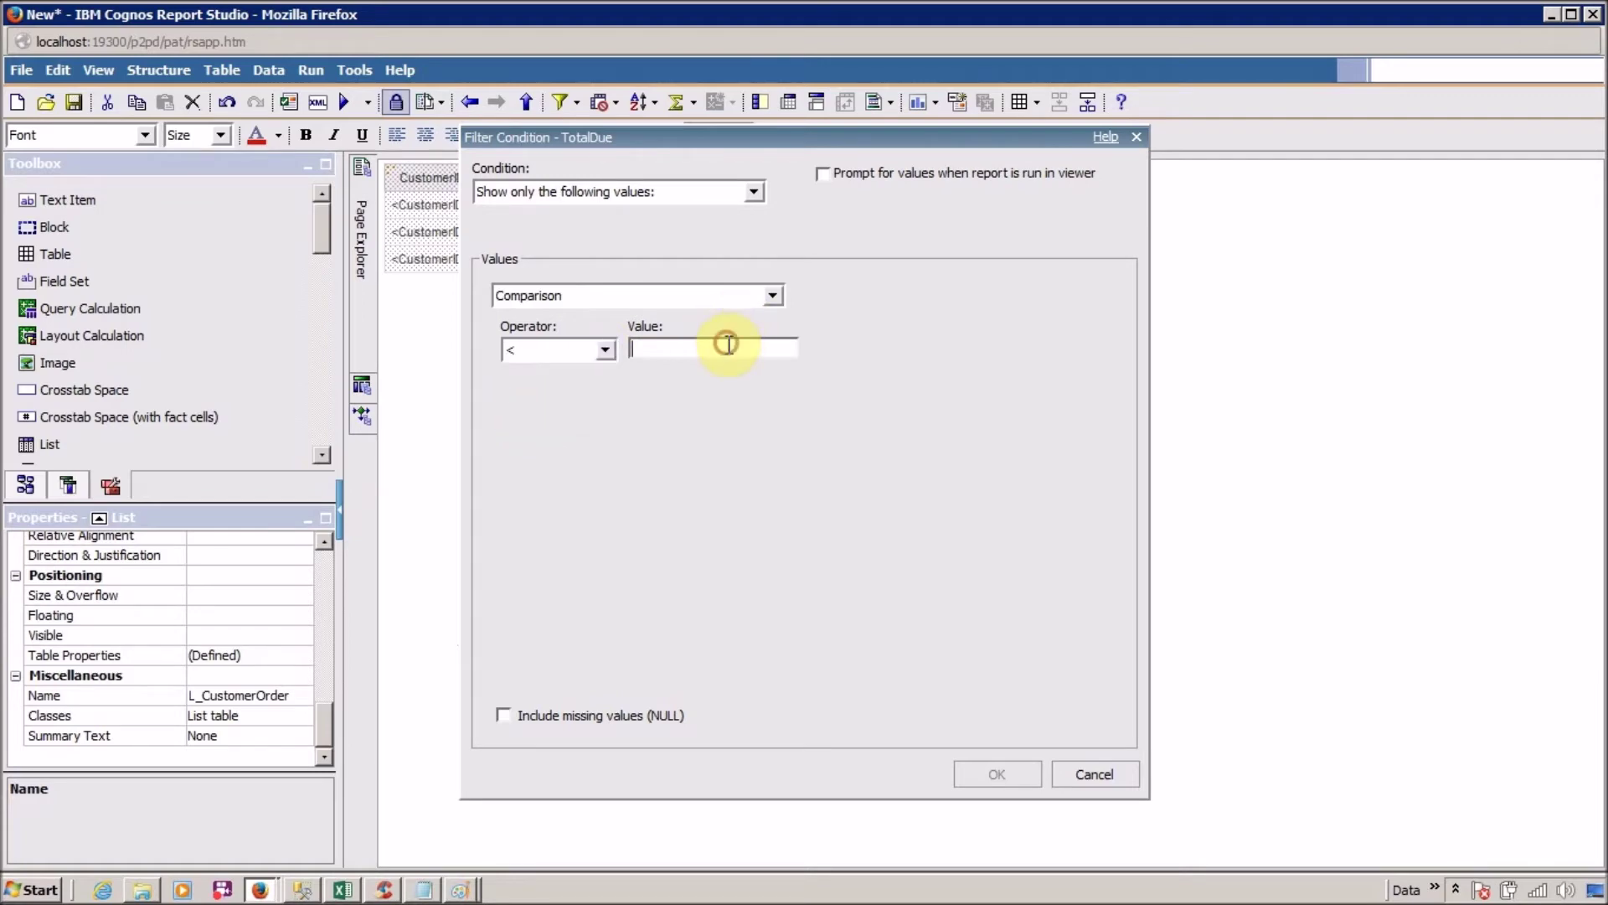
{"action": "type", "text": "500"}
{"action": "left_click", "coordinate": [968, 784]}
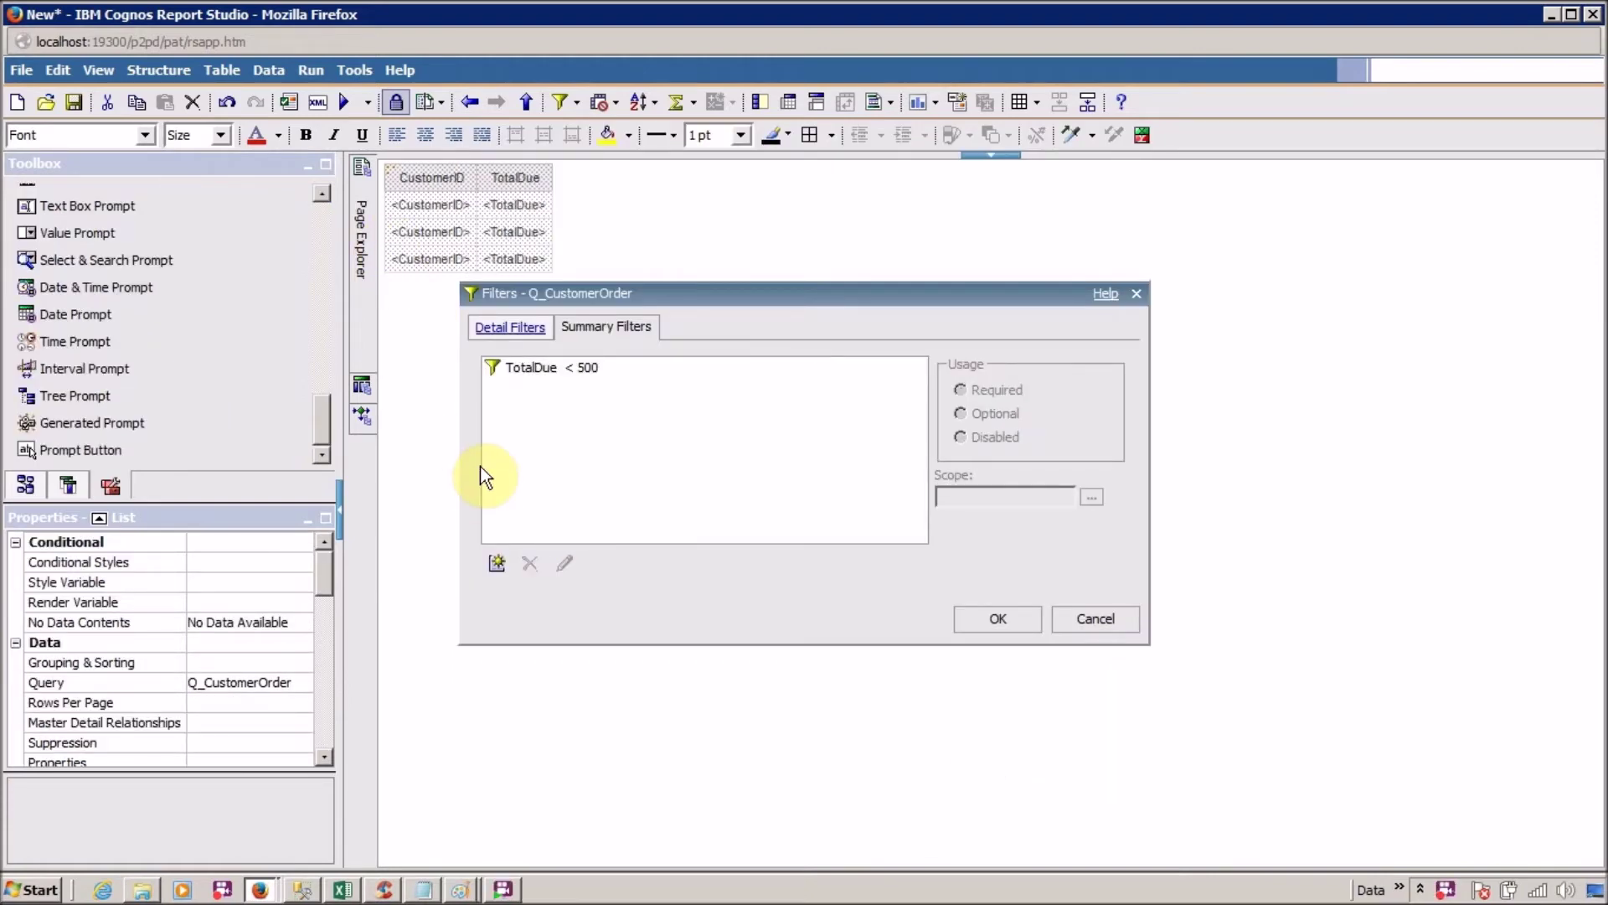
{"action": "left_click", "coordinate": [998, 620]}
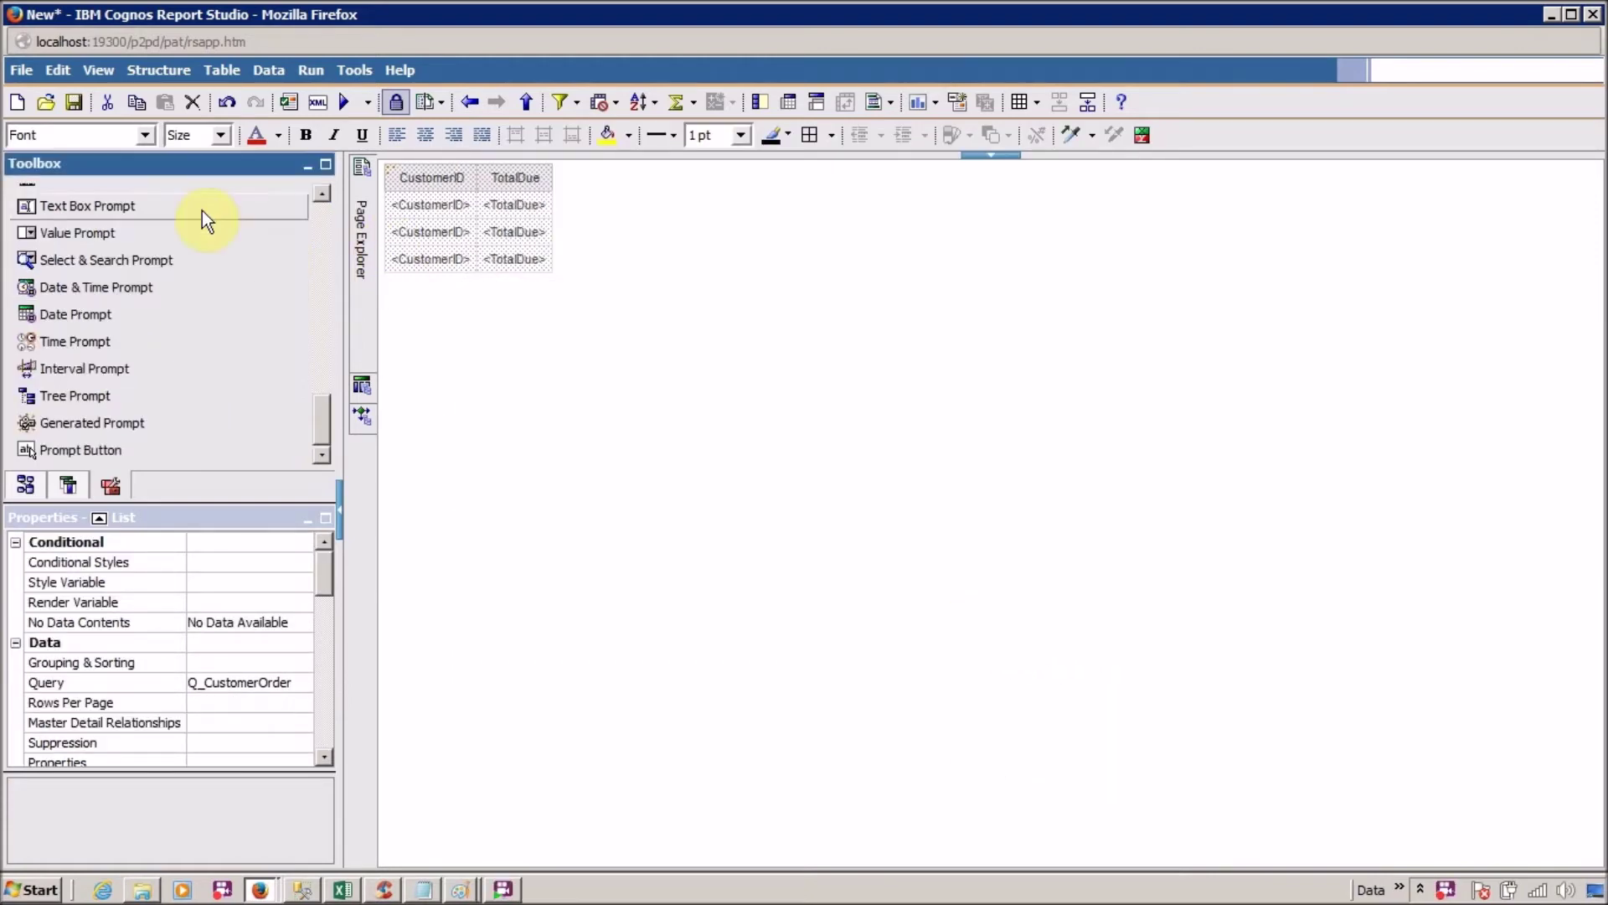
- Run the report to view its output, and copy the report's generated SQL
{"action": "left_click", "coordinate": [346, 100]}
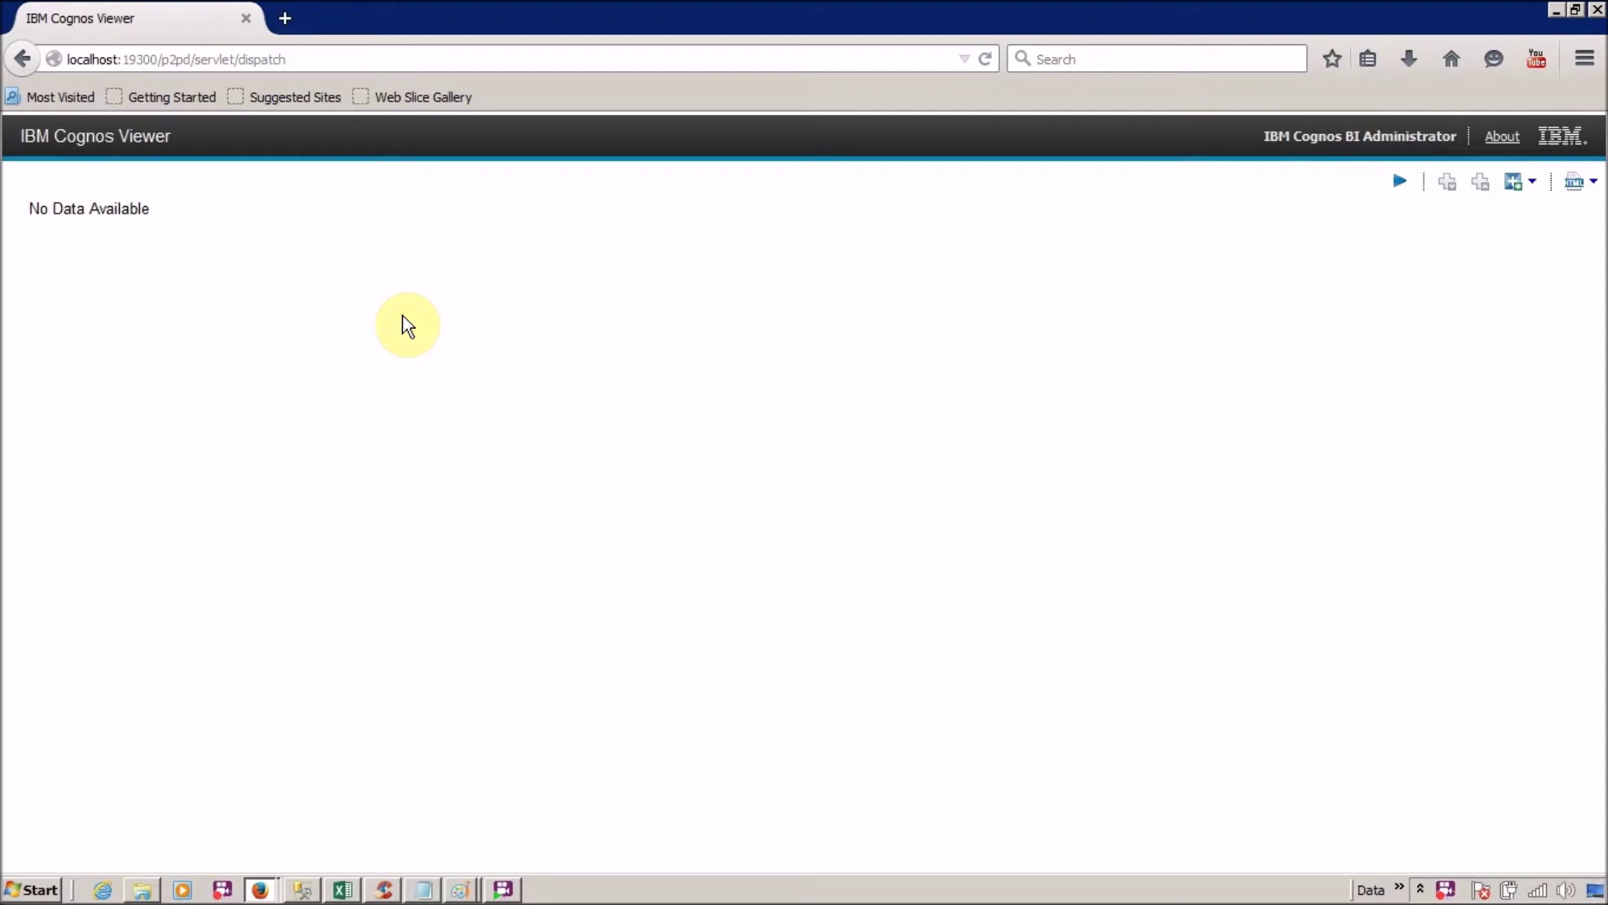
{"action": "key", "text": "alt+Tab"}
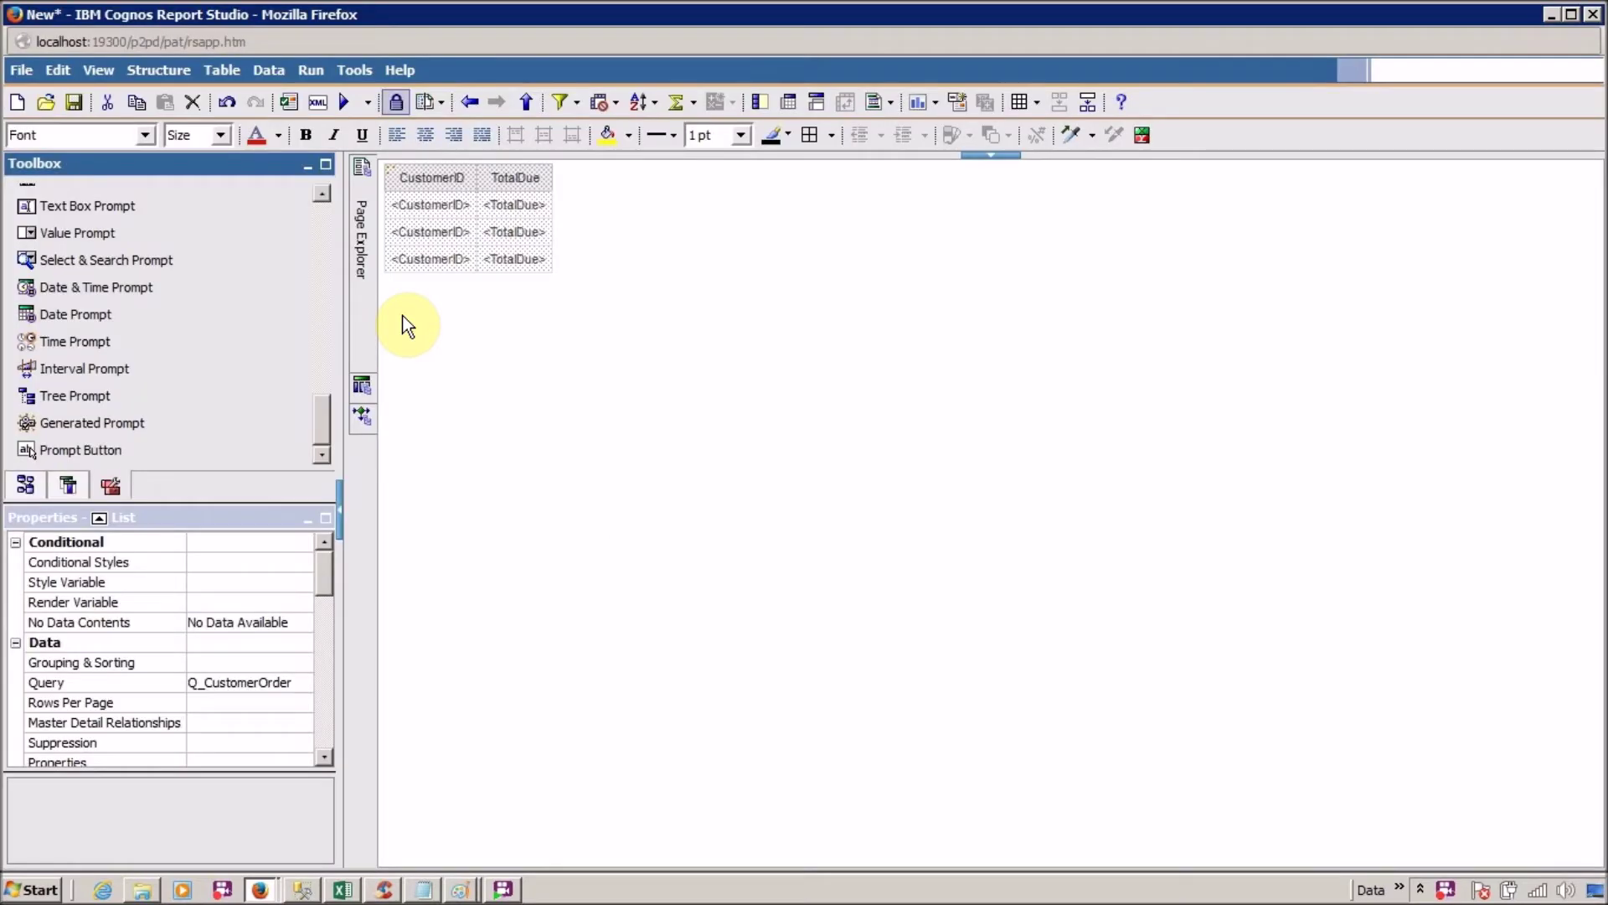
{"action": "left_click", "coordinate": [356, 67]}
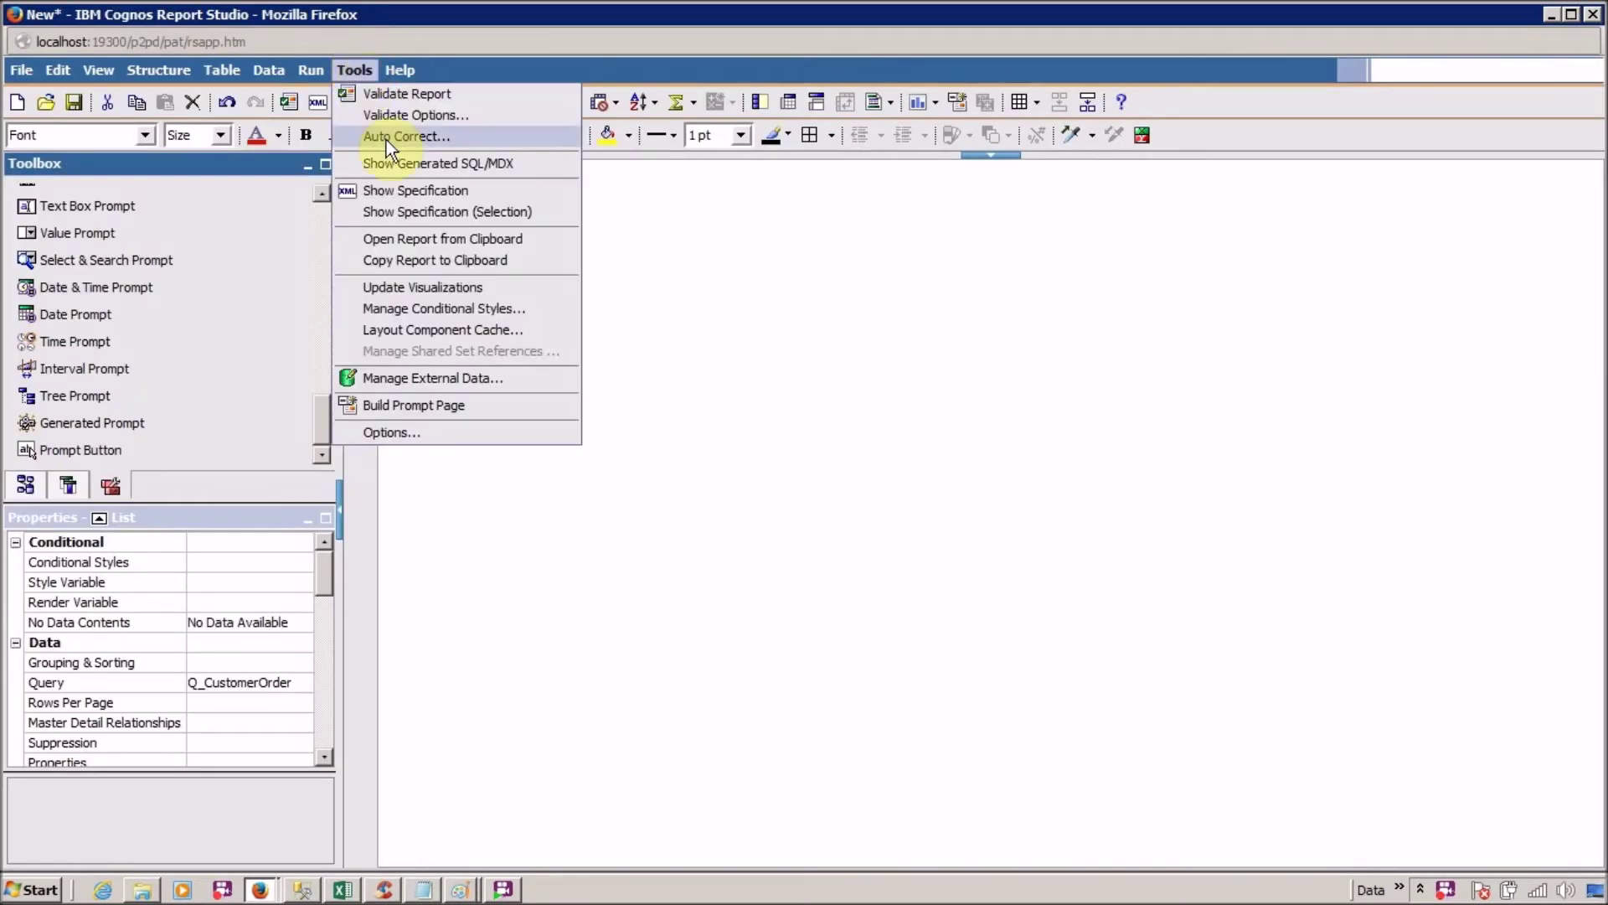
{"action": "left_click", "coordinate": [395, 164]}
{"action": "left_click_drag", "start_coordinate": [972, 376], "coordinate": [676, 295]}
{"action": "key", "text": "ctrl+c"}
- Switch to SQL Server Management Studio and paste the generated SQL below Query 2
{"action": "key", "text": "alt+Tab"}
{"action": "key", "text": "alt+Tab"}
{"action": "key", "text": "alt+Tab"}
{"action": "key", "text": "alt+Tab"}
{"action": "key", "text": "ctrl+v"}
- Add the comment lines "--Query 3" and "-- Summary Filter" above the pasted select statement
{"action": "key", "text": "Up"}
{"action": "key", "text": "Up"}
{"action": "key", "text": "Up"}
{"action": "key", "text": "Return"}
{"action": "key", "text": "Up"}
{"action": "type", "text": "--"}
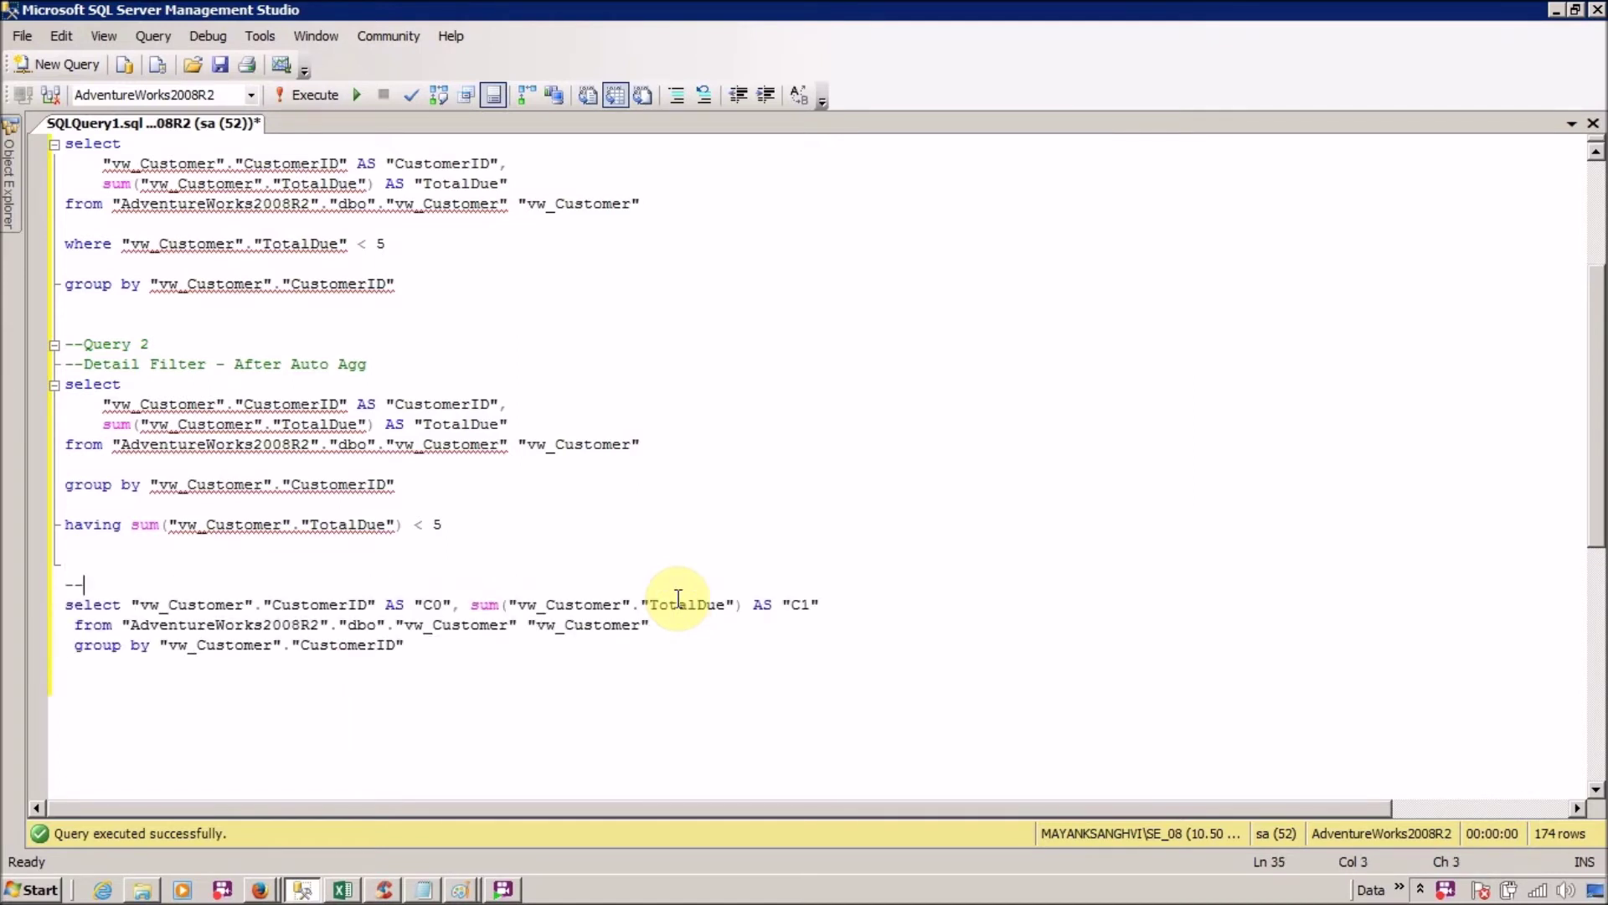
{"action": "type", "text": "Query 3"}
{"action": "key", "text": "Return"}
{"action": "type", "text": "--"}
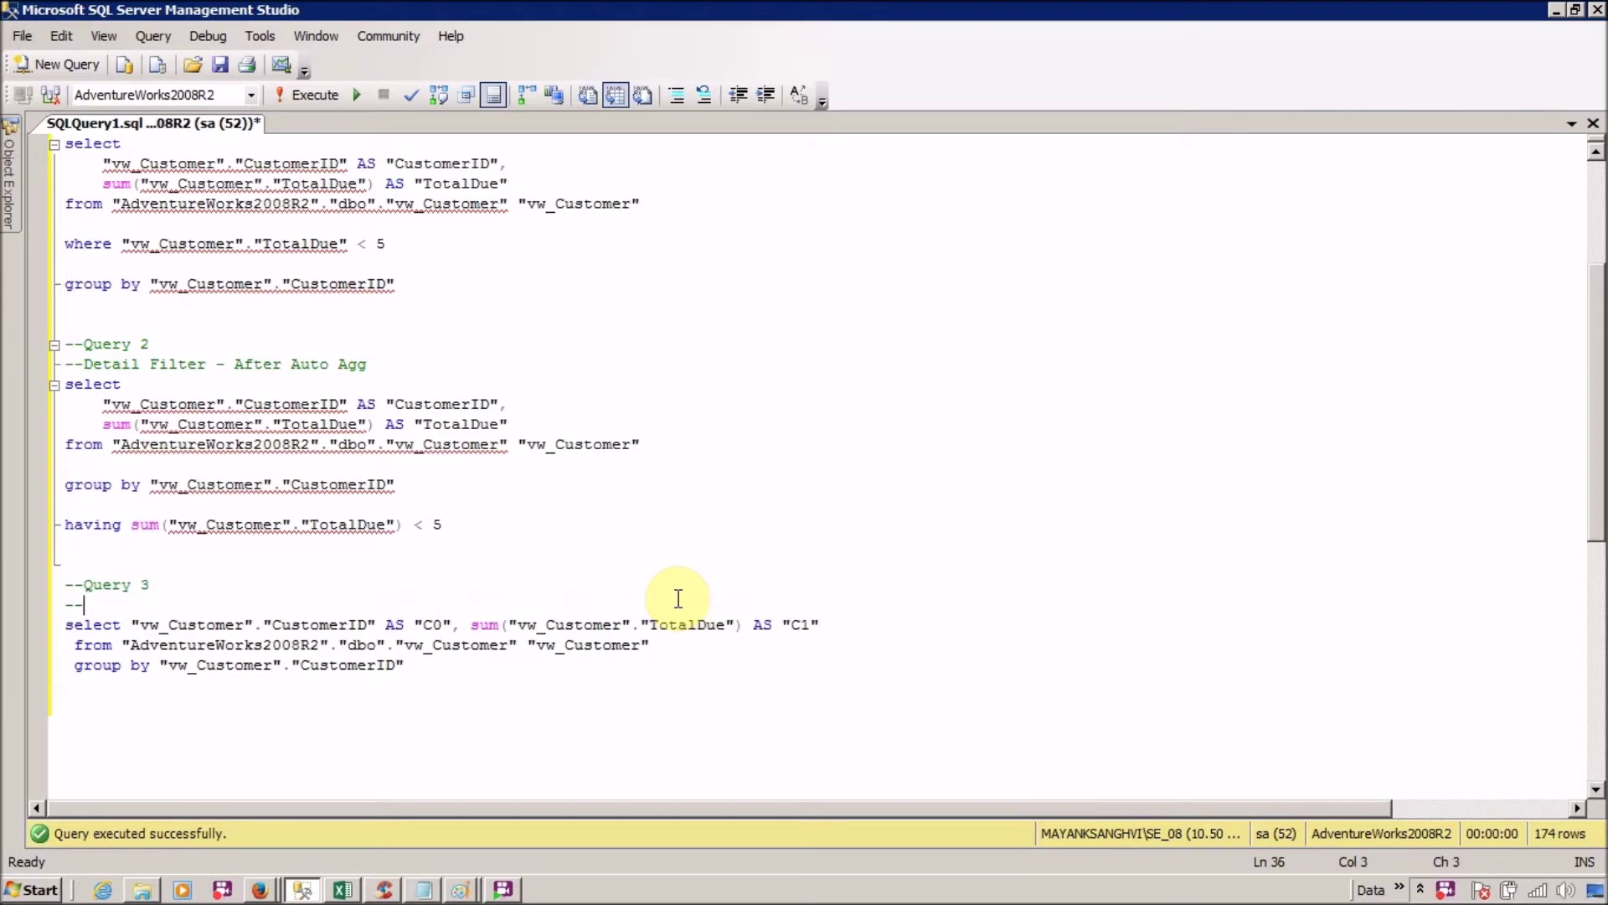
{"action": "type", "text": " Summary Filter"}
- Break Query 3's select list so that CustomerID and the TotalDue sum each sit on their own indented line
{"action": "key", "text": "Down"}
{"action": "key", "text": "ctrl+Left"}
{"action": "key", "text": "ctrl+Left"}
{"action": "key", "text": "Return"}
{"action": "key", "text": "Tab"}
{"action": "key", "text": "ctrl+Right"}
{"action": "key", "text": "ctrl+Right"}
{"action": "key", "text": "ctrl+Right"}
{"action": "key", "text": "ctrl+Right"}
{"action": "key", "text": "ctrl+Right"}
{"action": "key", "text": "ctrl+Right"}
{"action": "key", "text": "ctrl+Right"}
{"action": "key", "text": "ctrl+Right"}
{"action": "key", "text": "ctrl+Right"}
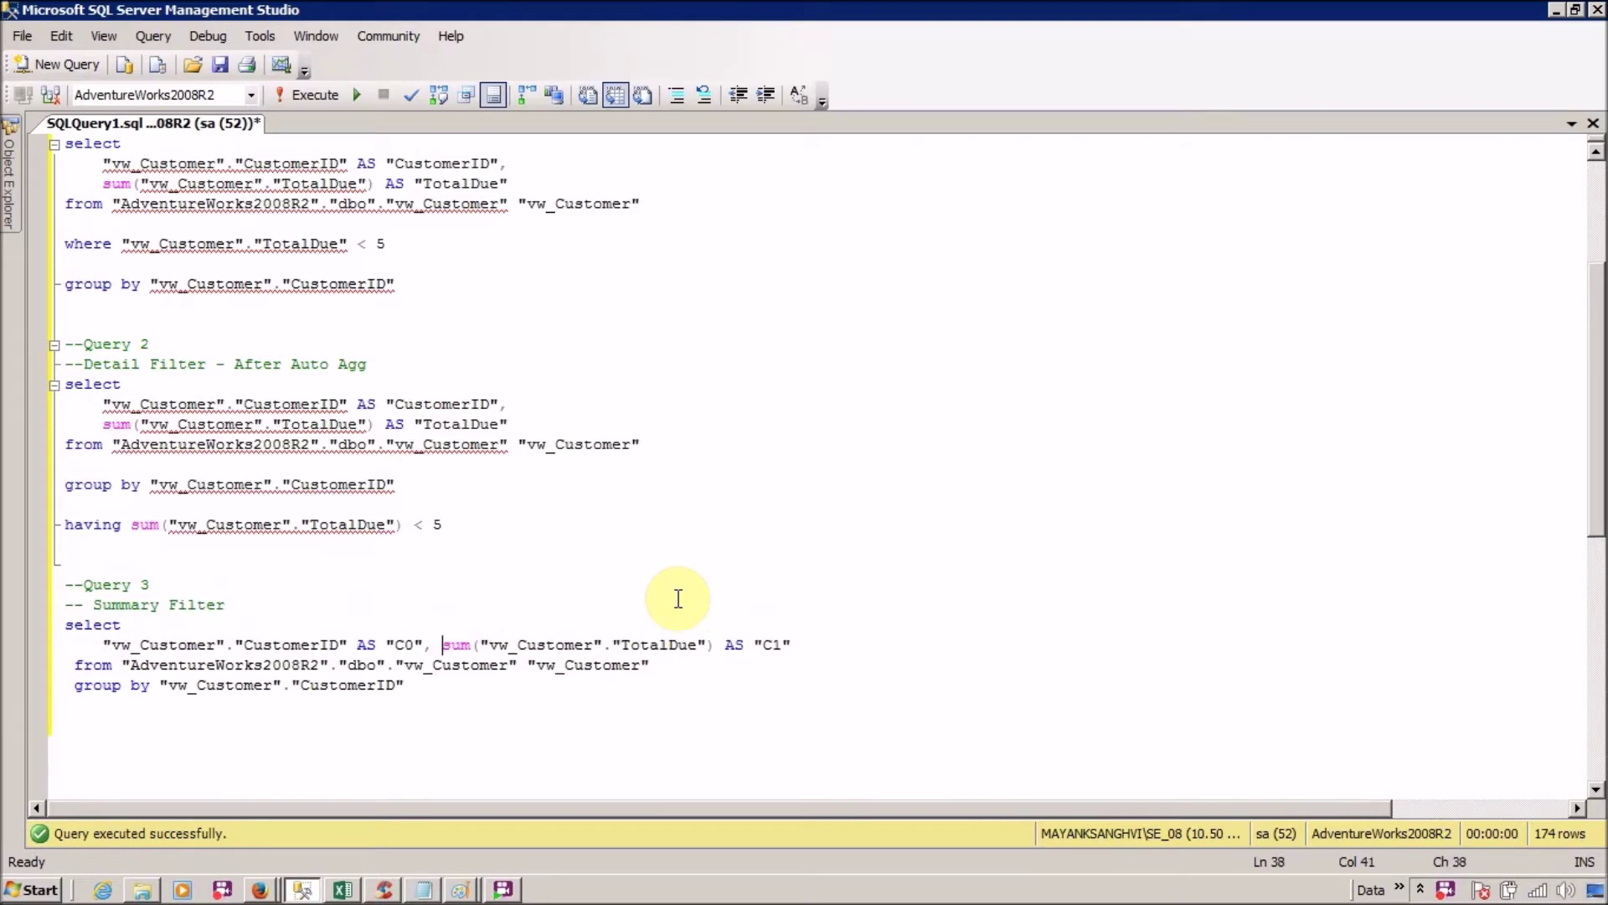
{"action": "key", "text": "Return"}
- Remove the leading spaces from Query 3's from and group by lines and insert a blank line between them
{"action": "key", "text": "Down"}
{"action": "key", "text": "Home"}
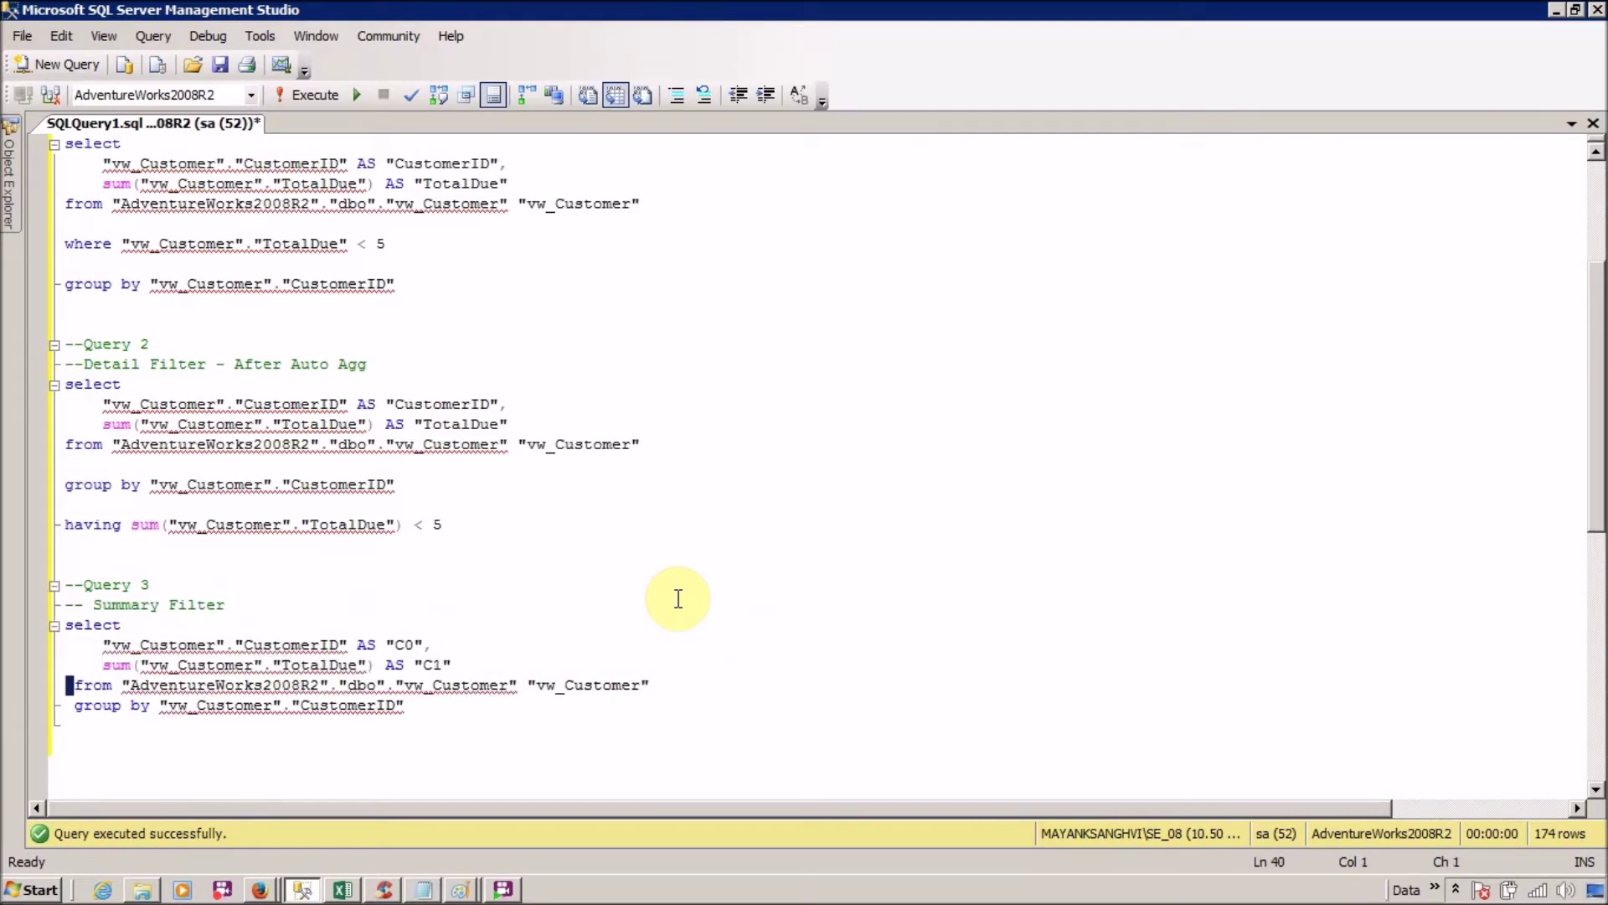
{"action": "key", "text": "BackSpace"}
{"action": "key", "text": "Down"}
{"action": "key", "text": "End"}
{"action": "key", "text": "Home"}
{"action": "key", "text": "Return"}
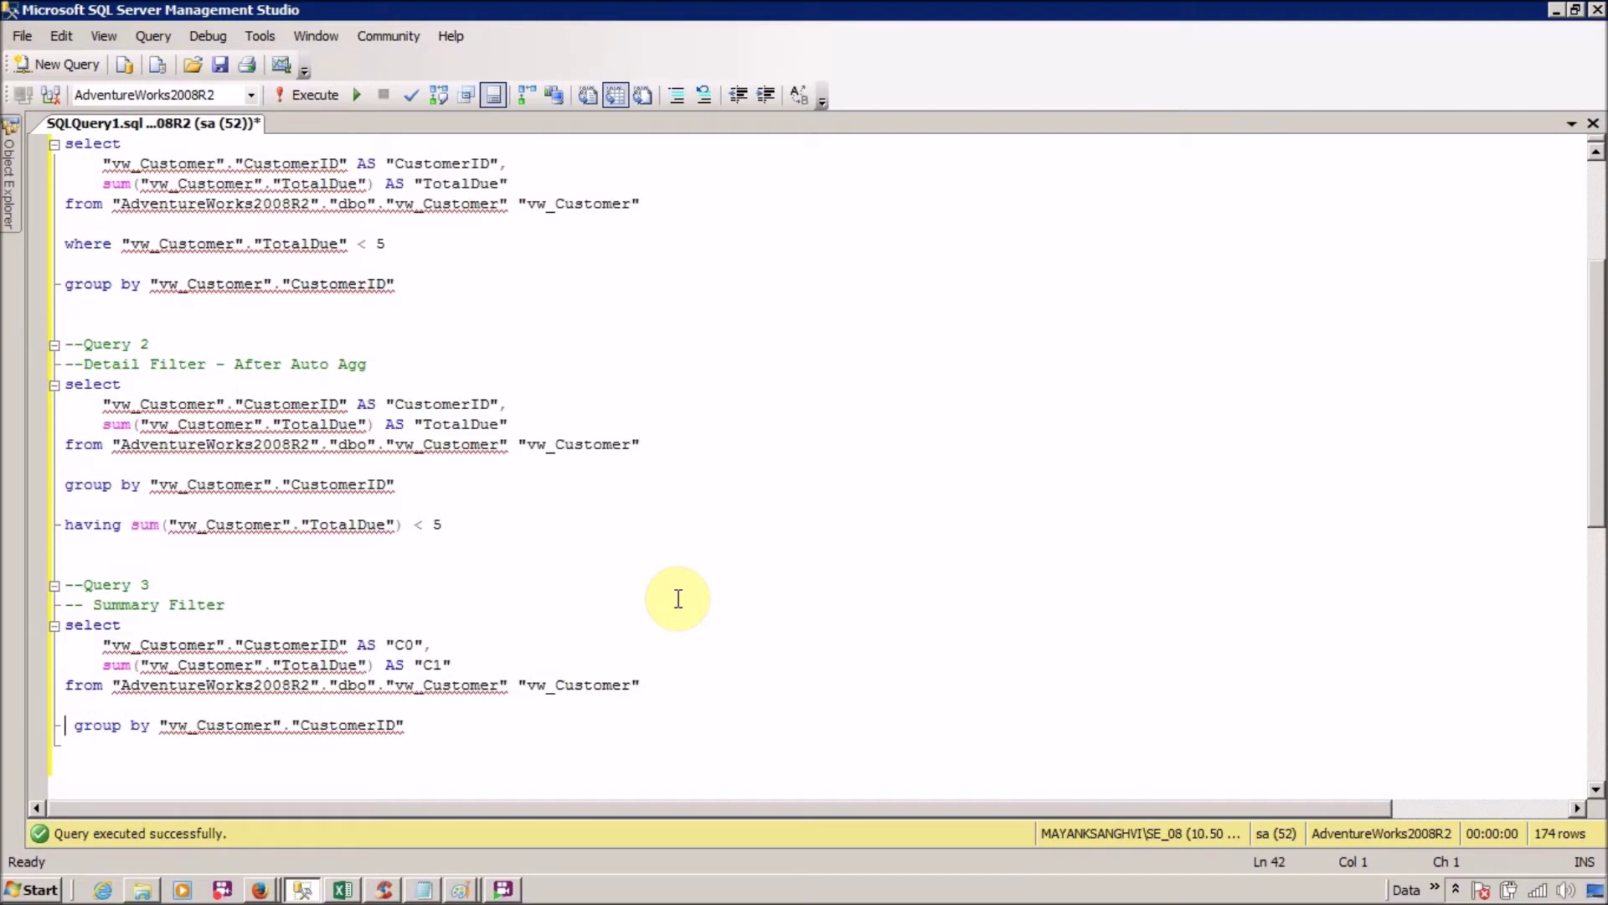
{"action": "key", "text": "Delete"}
{"action": "key", "text": "End"}
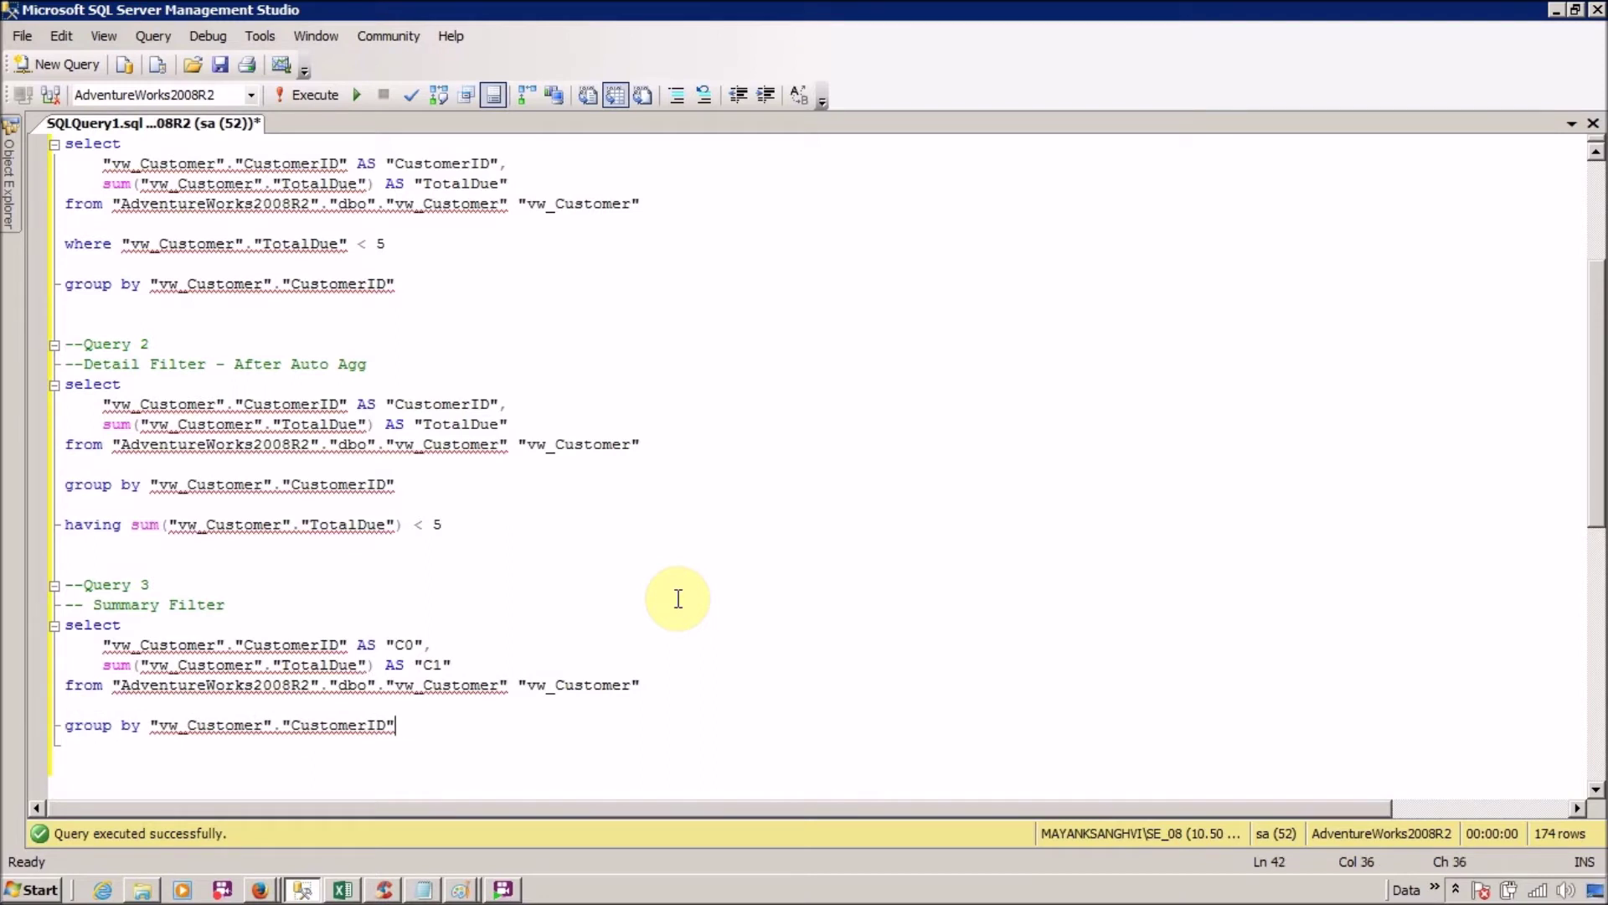
{"action": "key", "text": "Return"}
{"action": "key", "text": "Return"}
{"action": "key", "text": "Return"}
{"action": "key", "text": "BackSpace"}
{"action": "key", "text": "BackSpace"}
{"action": "key", "text": "BackSpace"}
- Switch back to Cognos Report Studio and close the generated SQL
{"action": "key", "text": "alt+Tab"}
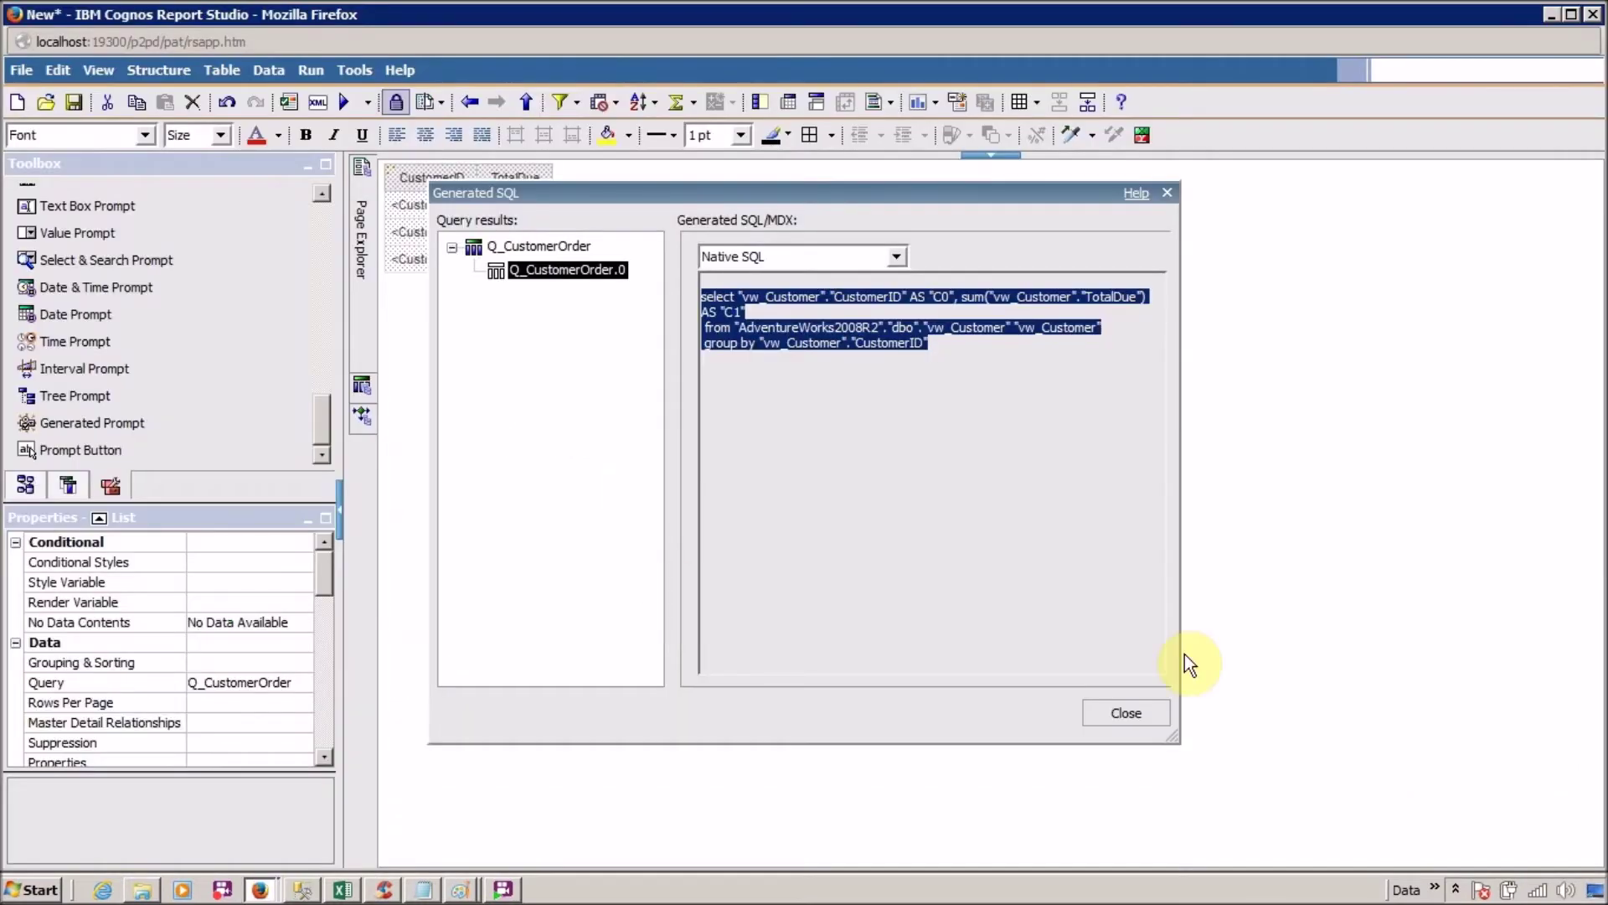
{"action": "left_click", "coordinate": [1127, 717]}
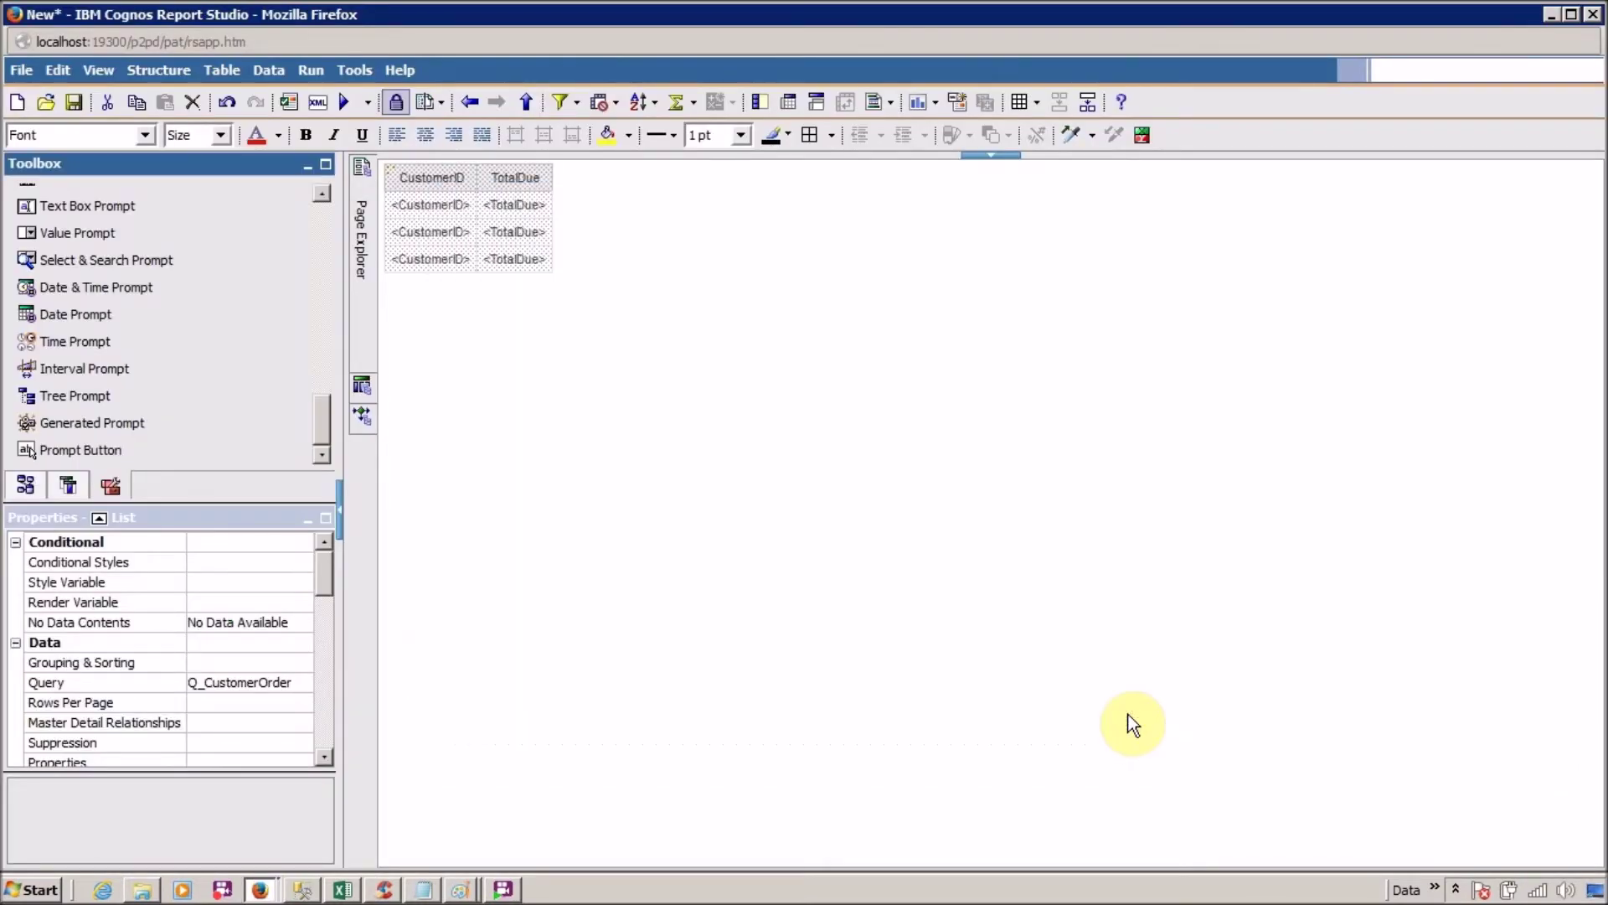
- Group the list by CustomerID and set the scope of the TotalDue < 500 summary filter to CustomerID
{"action": "left_click", "coordinate": [447, 235]}
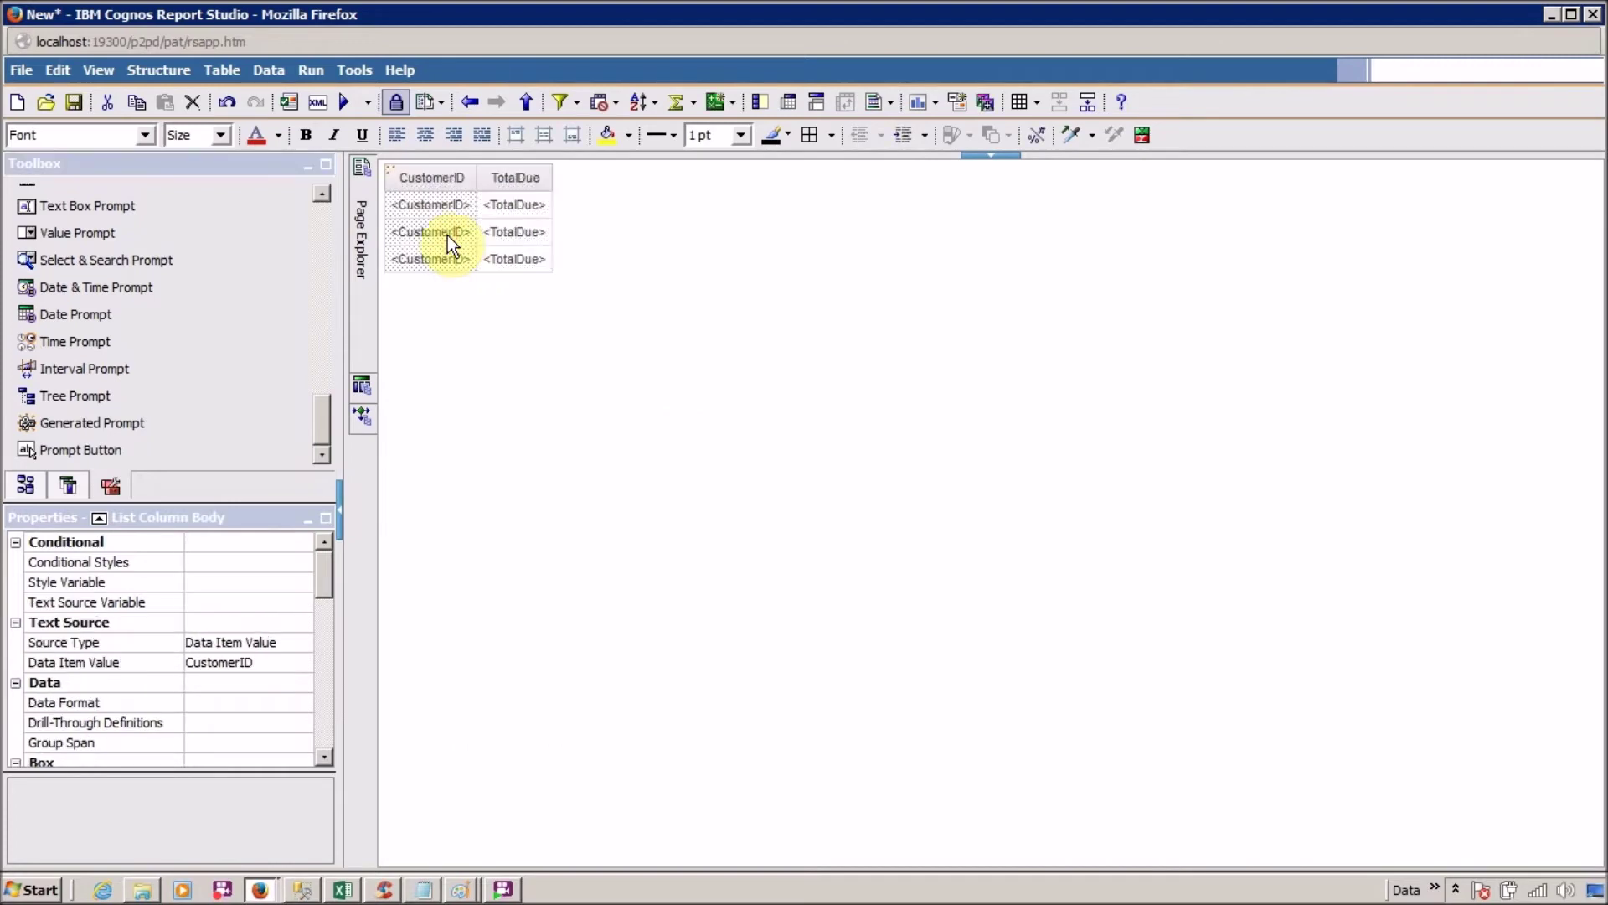
{"action": "left_click", "coordinate": [761, 99]}
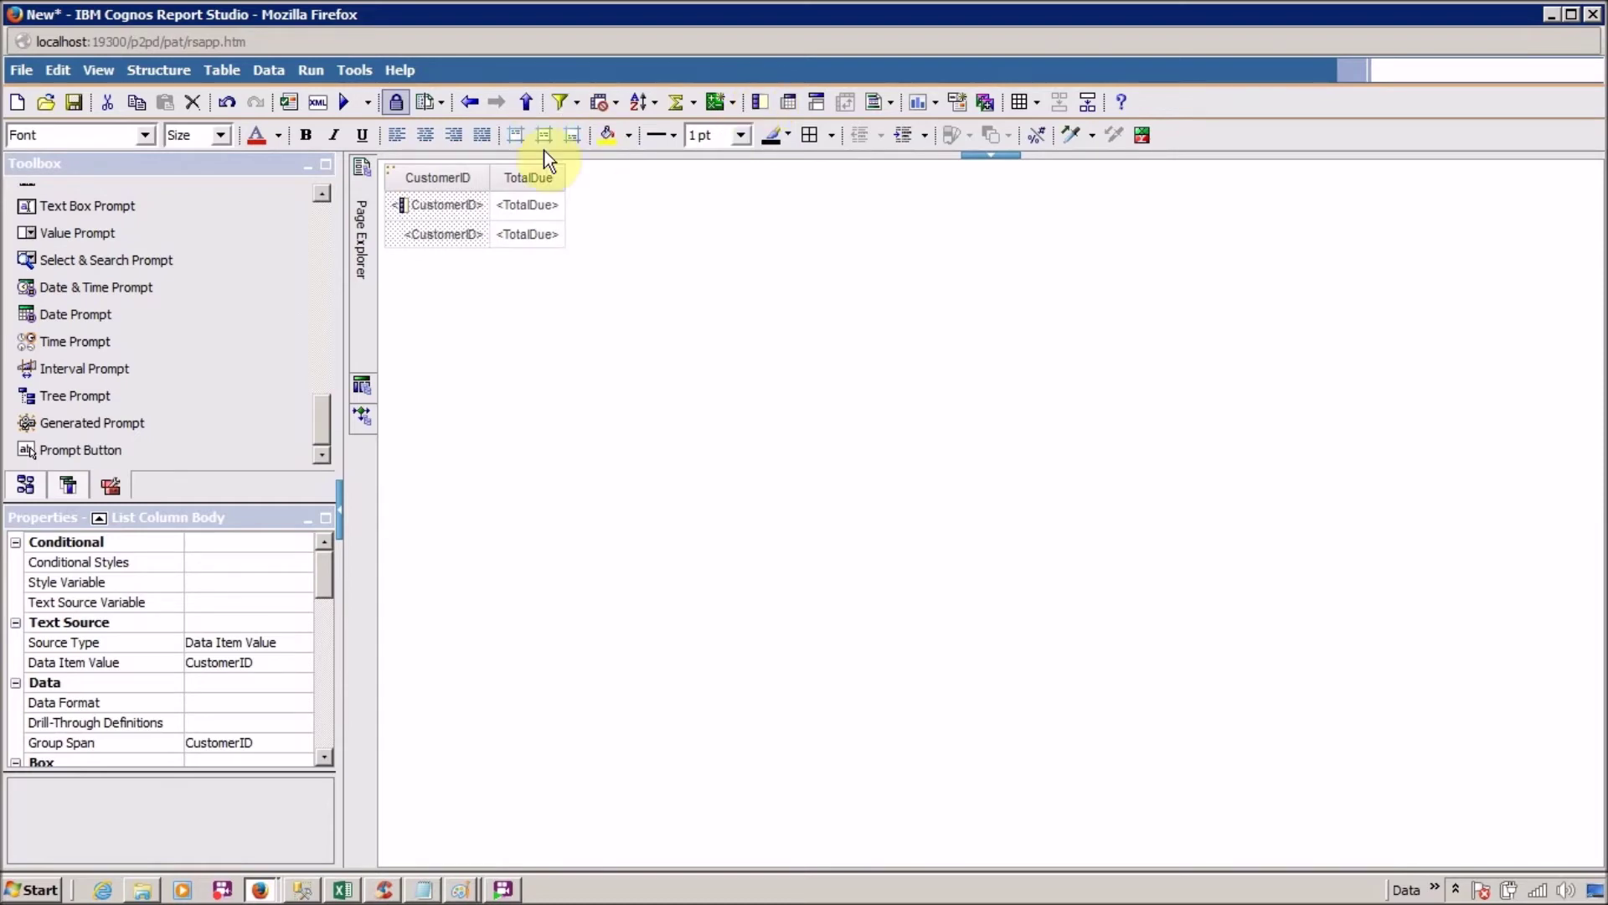
{"action": "left_click", "coordinate": [580, 106]}
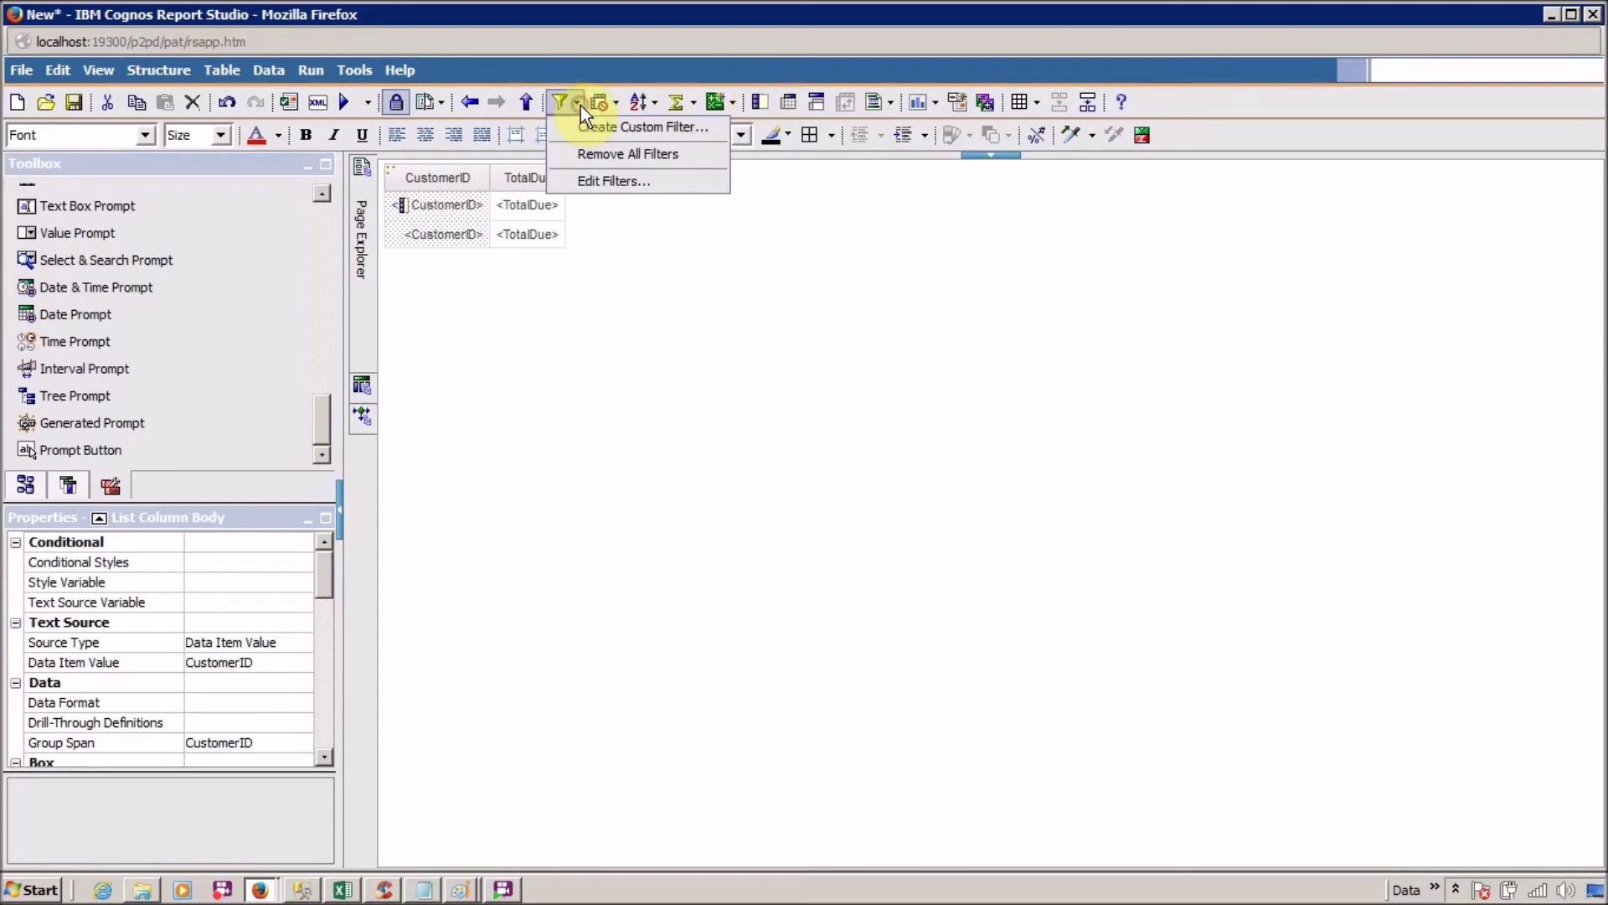
{"action": "left_click", "coordinate": [598, 177]}
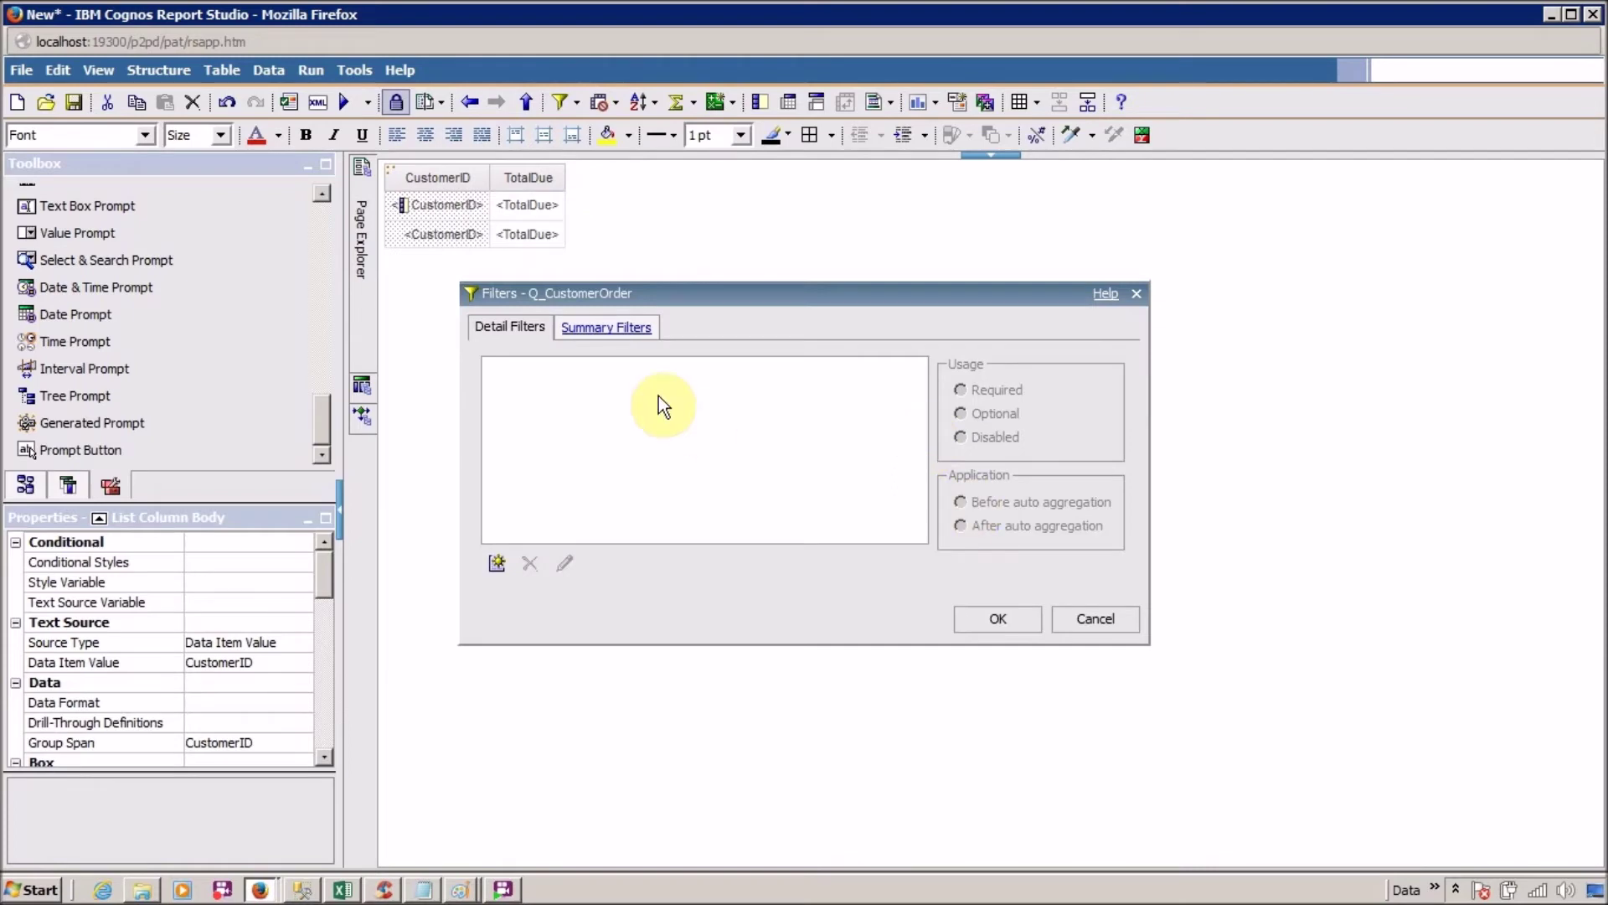
{"action": "left_click", "coordinate": [622, 328]}
{"action": "left_click", "coordinate": [579, 386]}
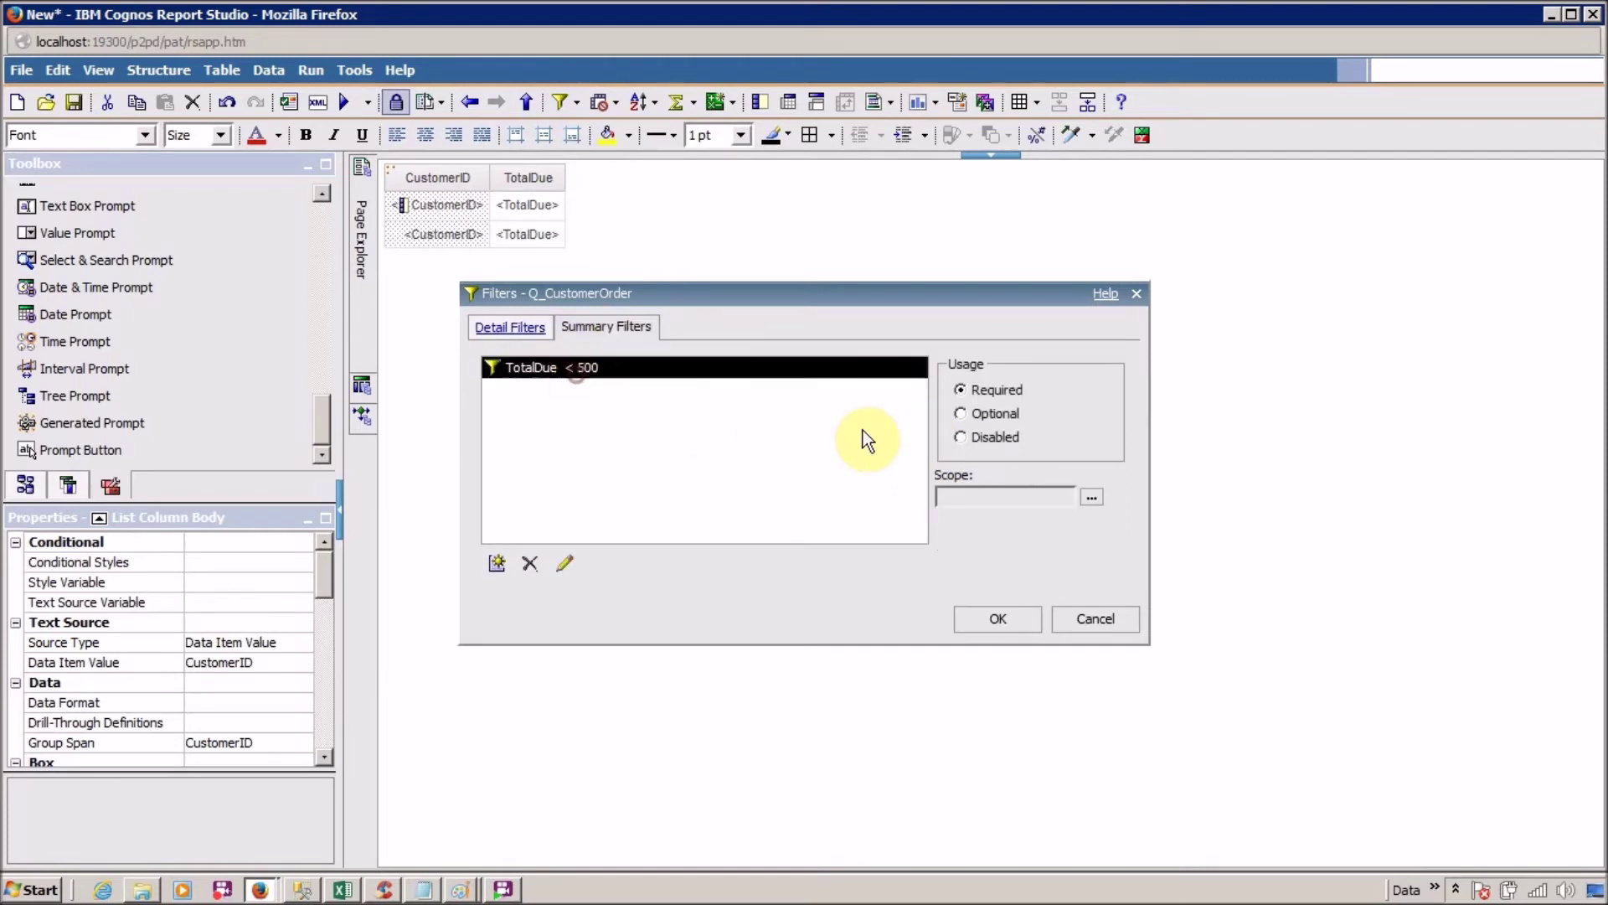
{"action": "left_click", "coordinate": [1090, 499]}
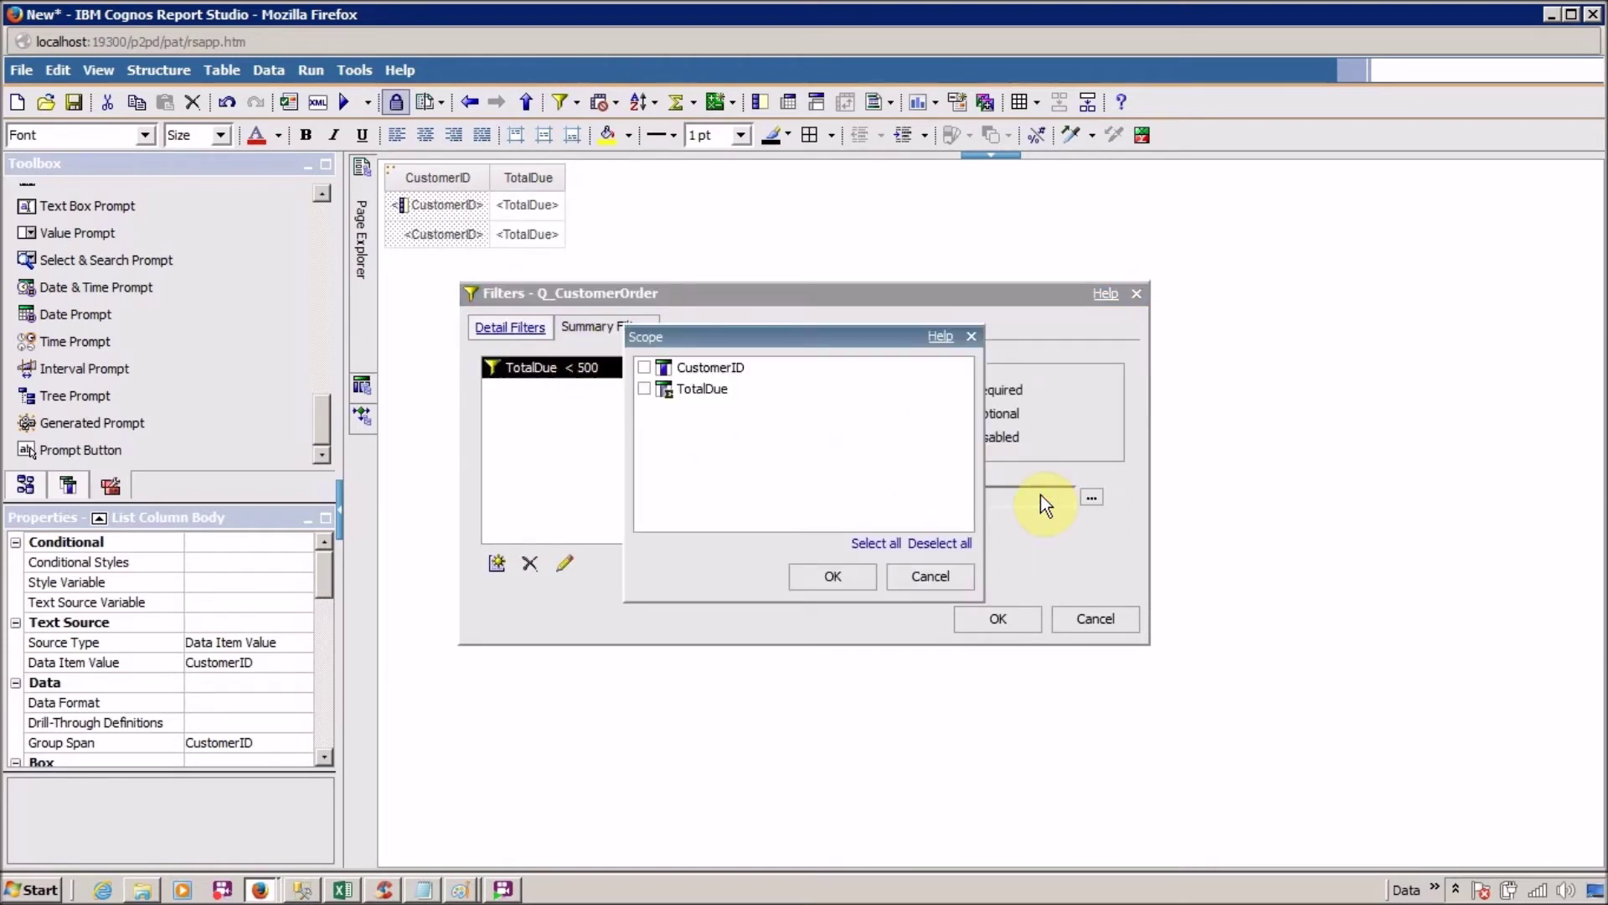
{"action": "left_click", "coordinate": [641, 369]}
{"action": "left_click", "coordinate": [829, 577]}
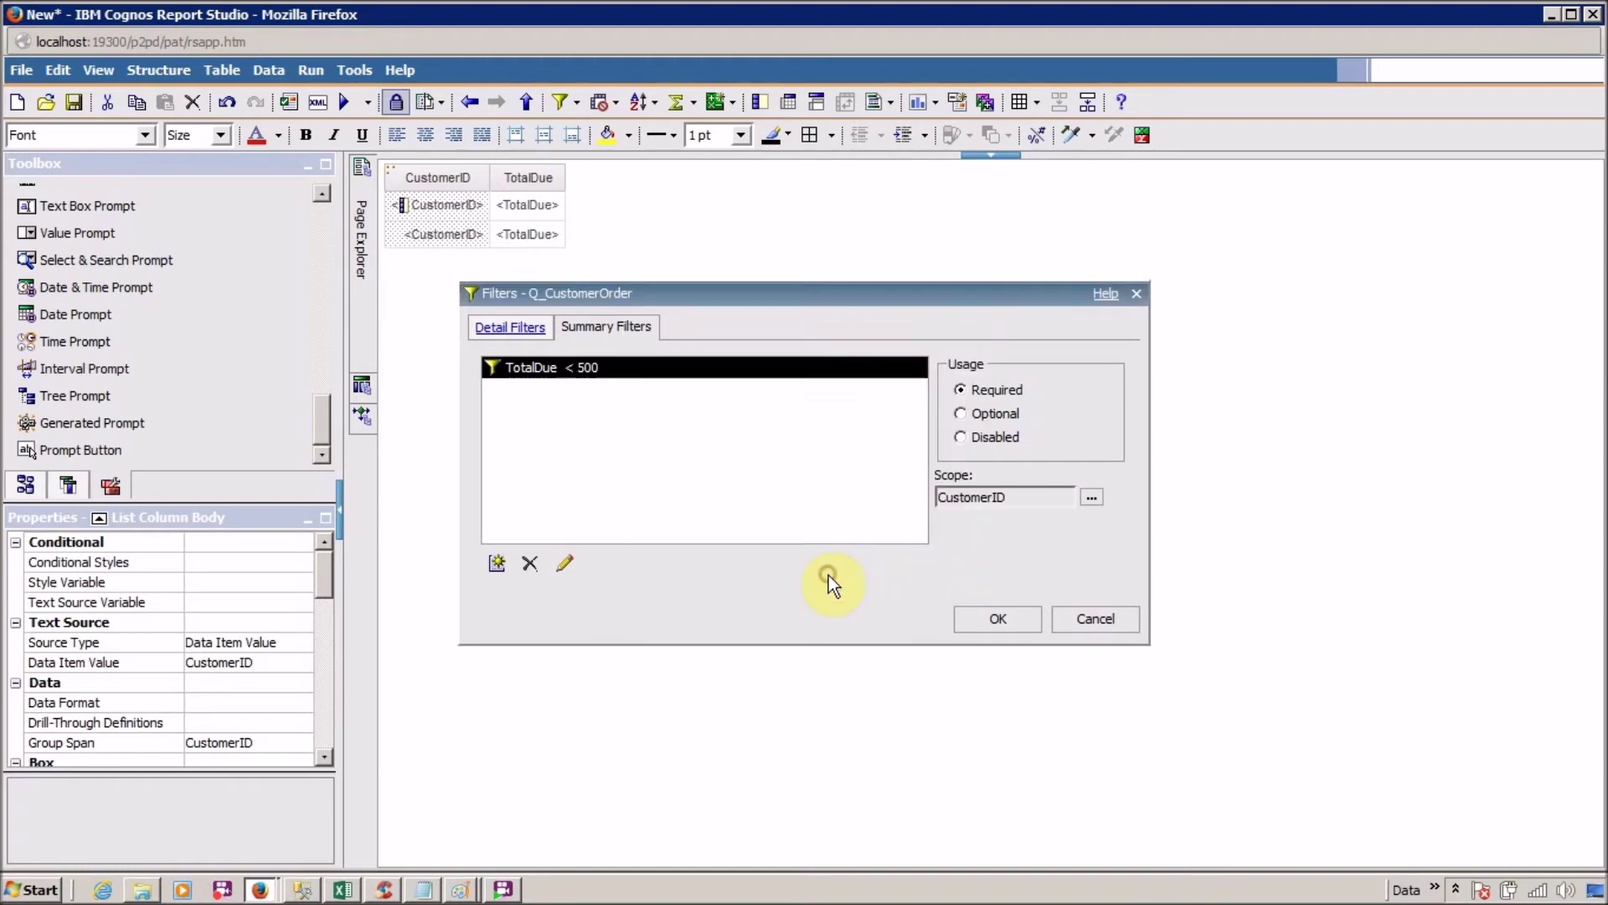
{"action": "left_click", "coordinate": [987, 620]}
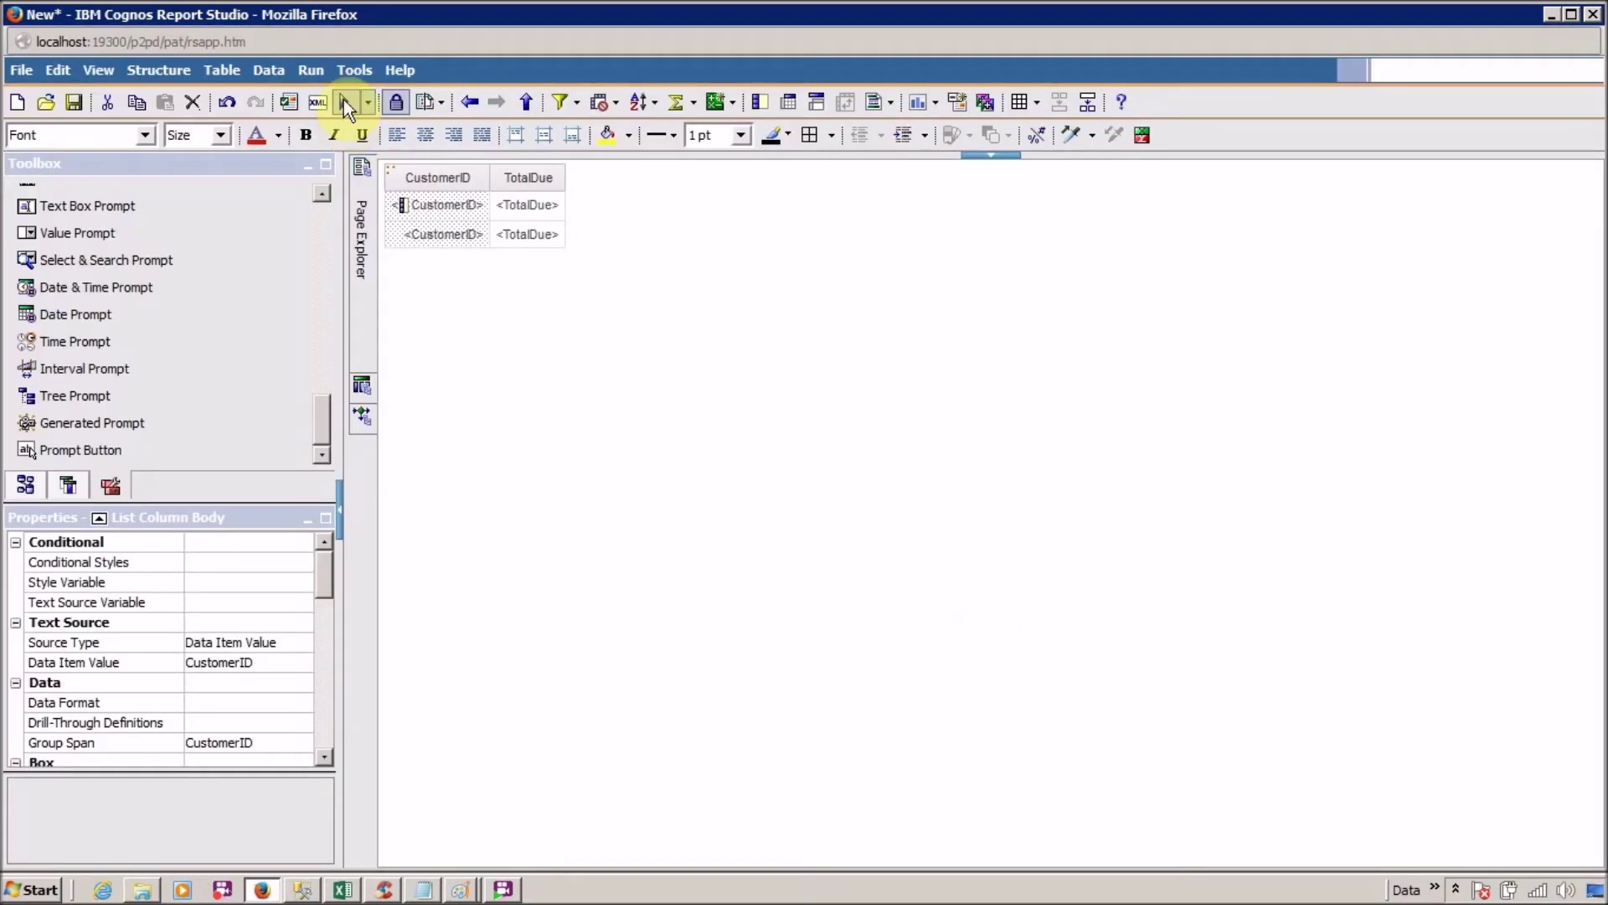
- Run the grouped report to view its customer totals, and close the output
{"action": "left_click", "coordinate": [344, 111]}
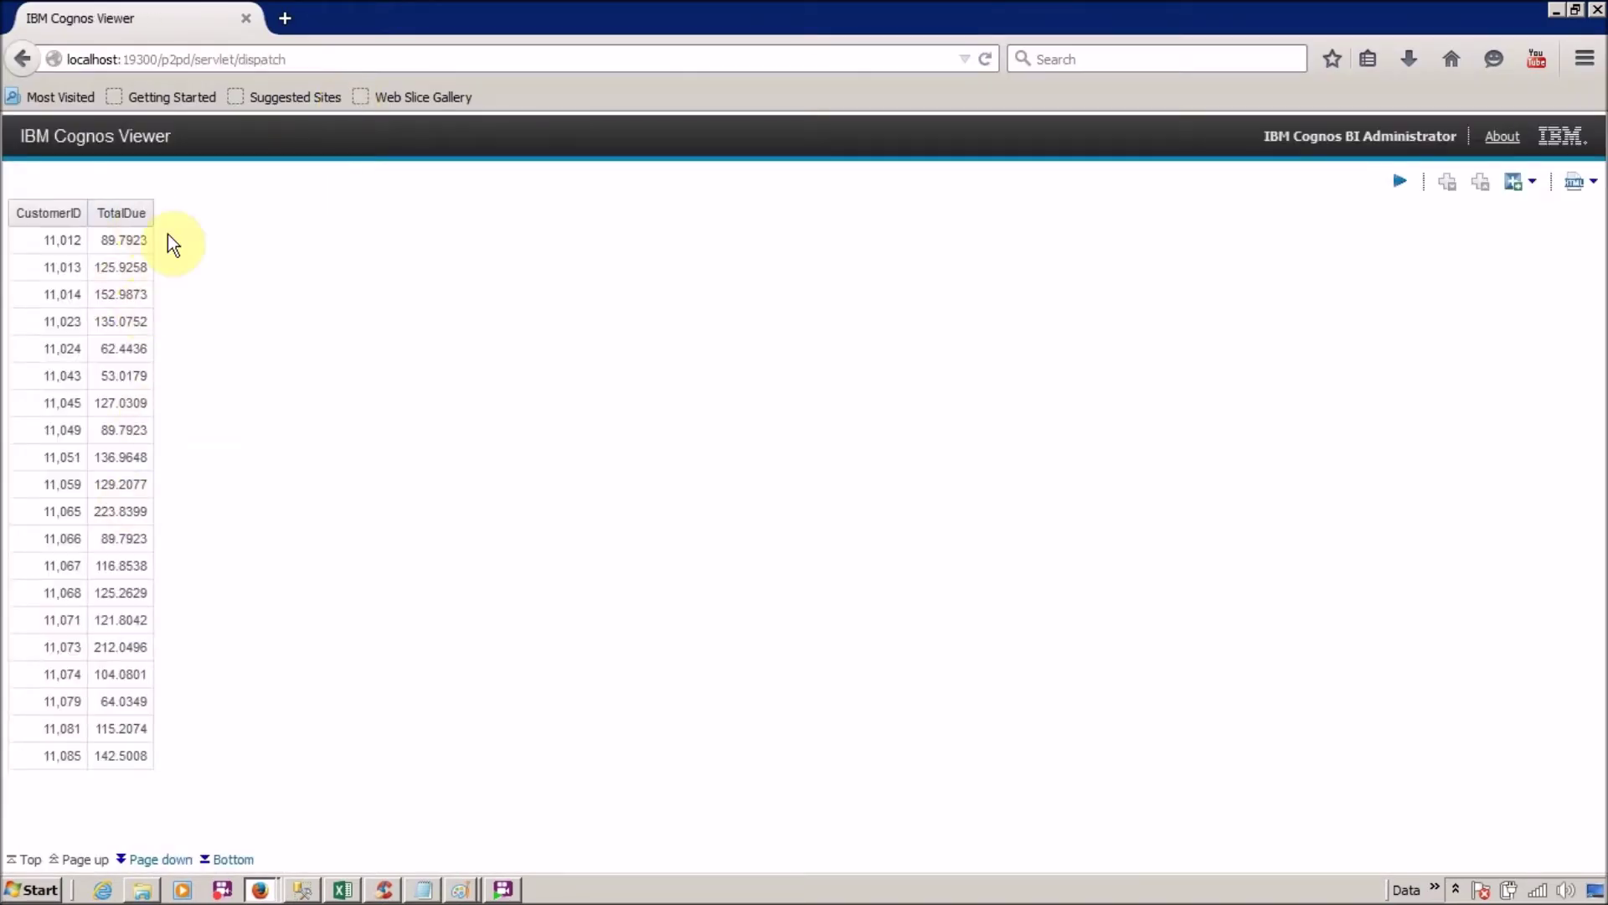
{"action": "left_click", "coordinate": [246, 18]}
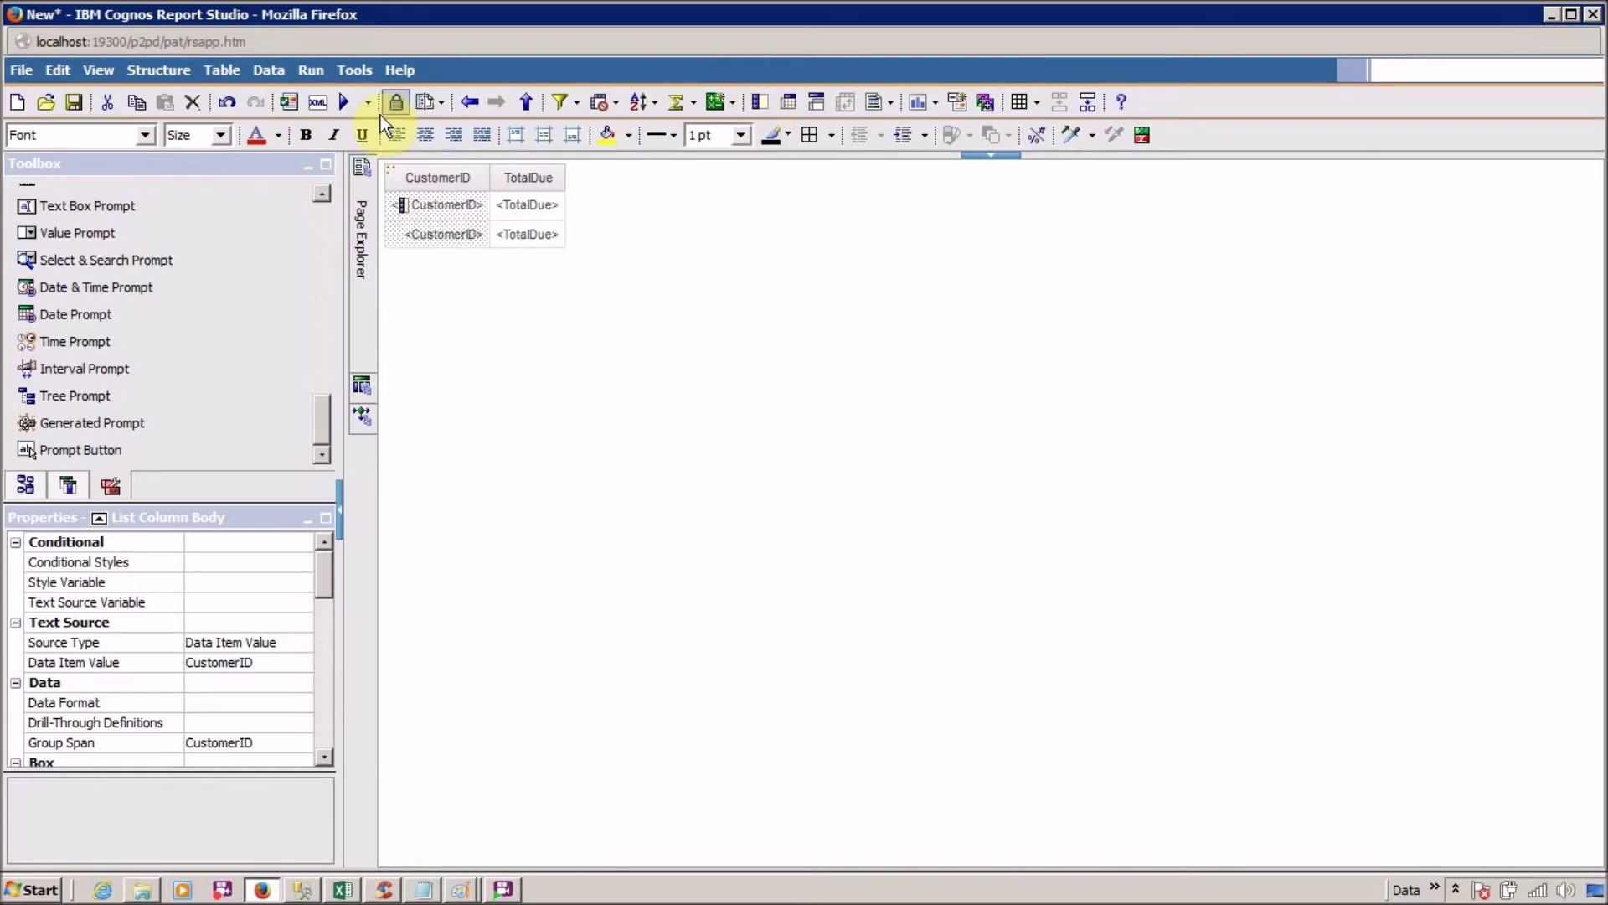
- Undo the CustomerID grouping and the filter scope, and check the query's summary filters
{"action": "left_click", "coordinate": [234, 103]}
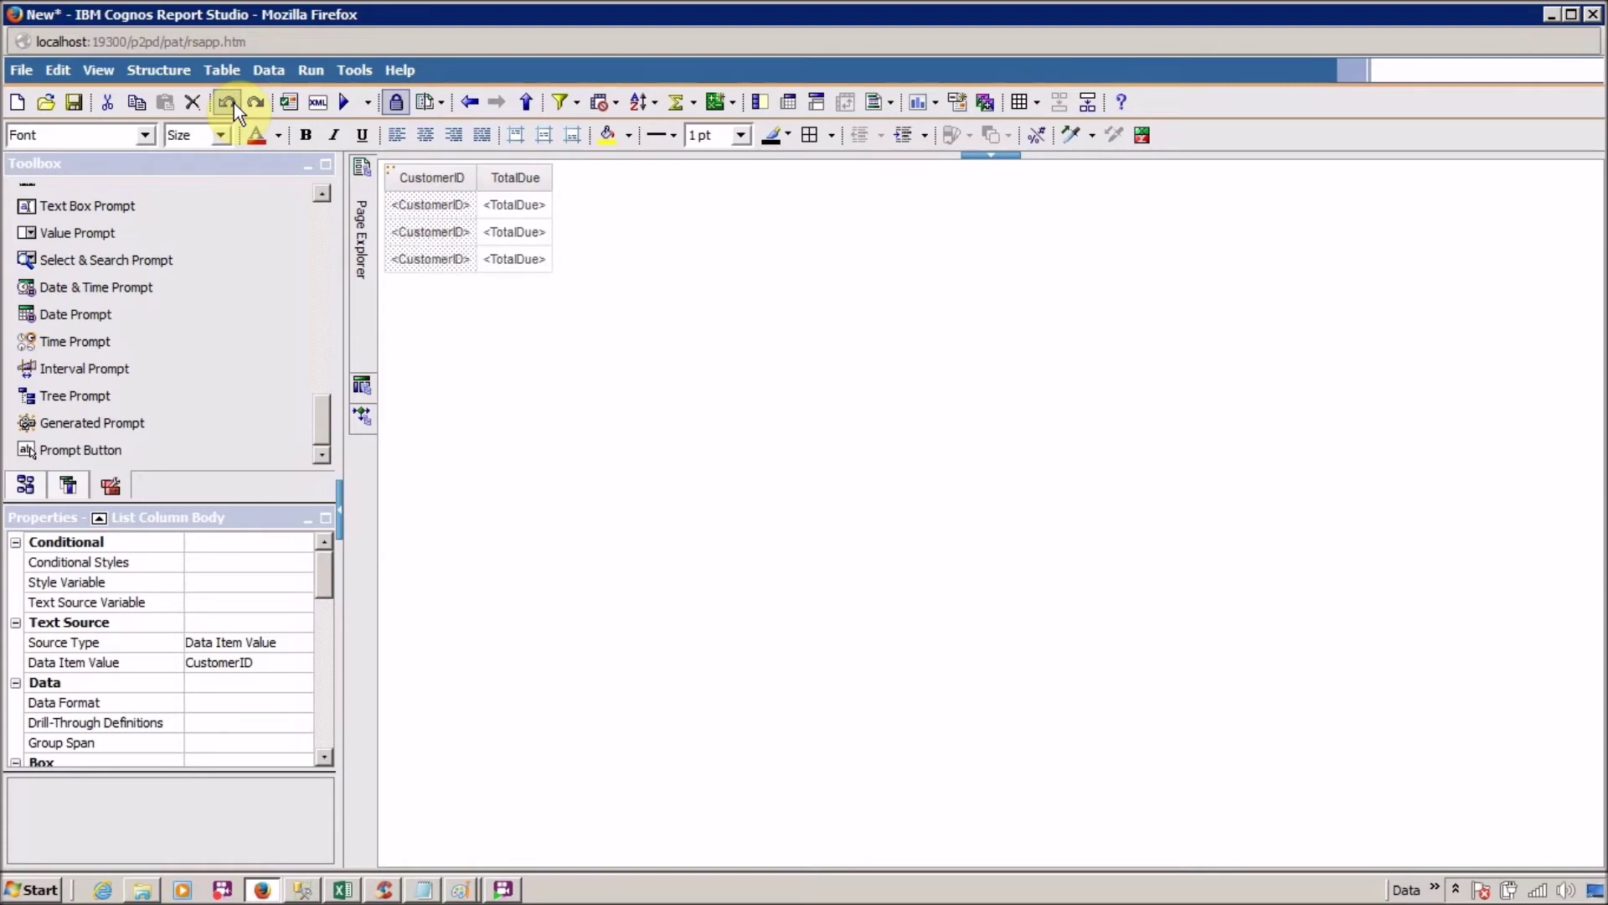
{"action": "left_click", "coordinate": [578, 104]}
{"action": "left_click", "coordinate": [596, 178]}
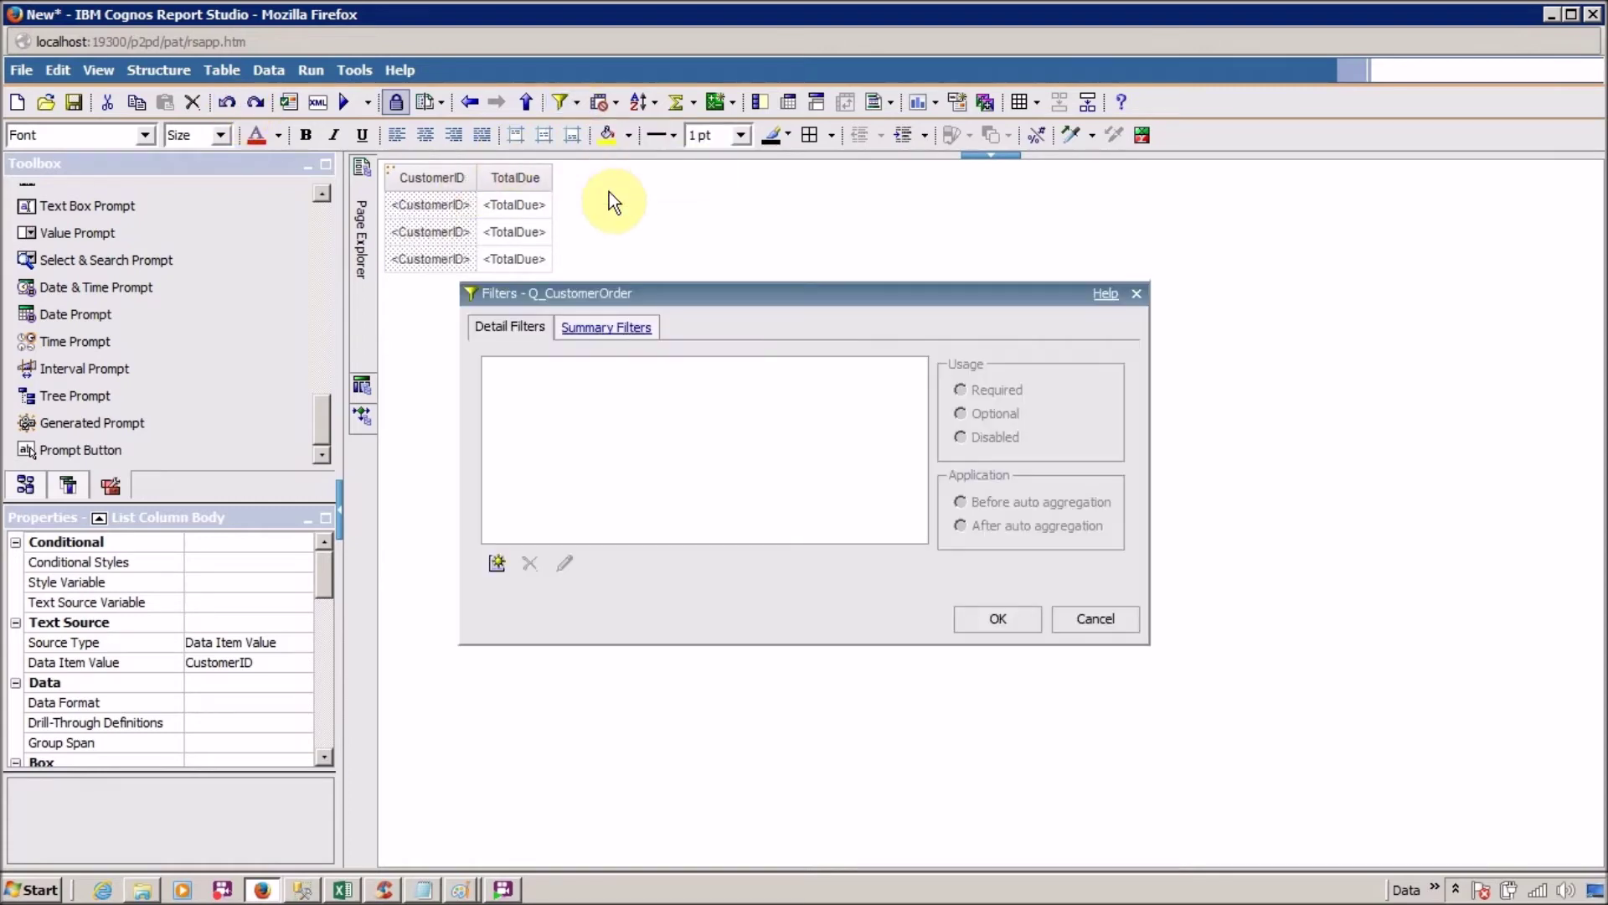
{"action": "left_click", "coordinate": [600, 325]}
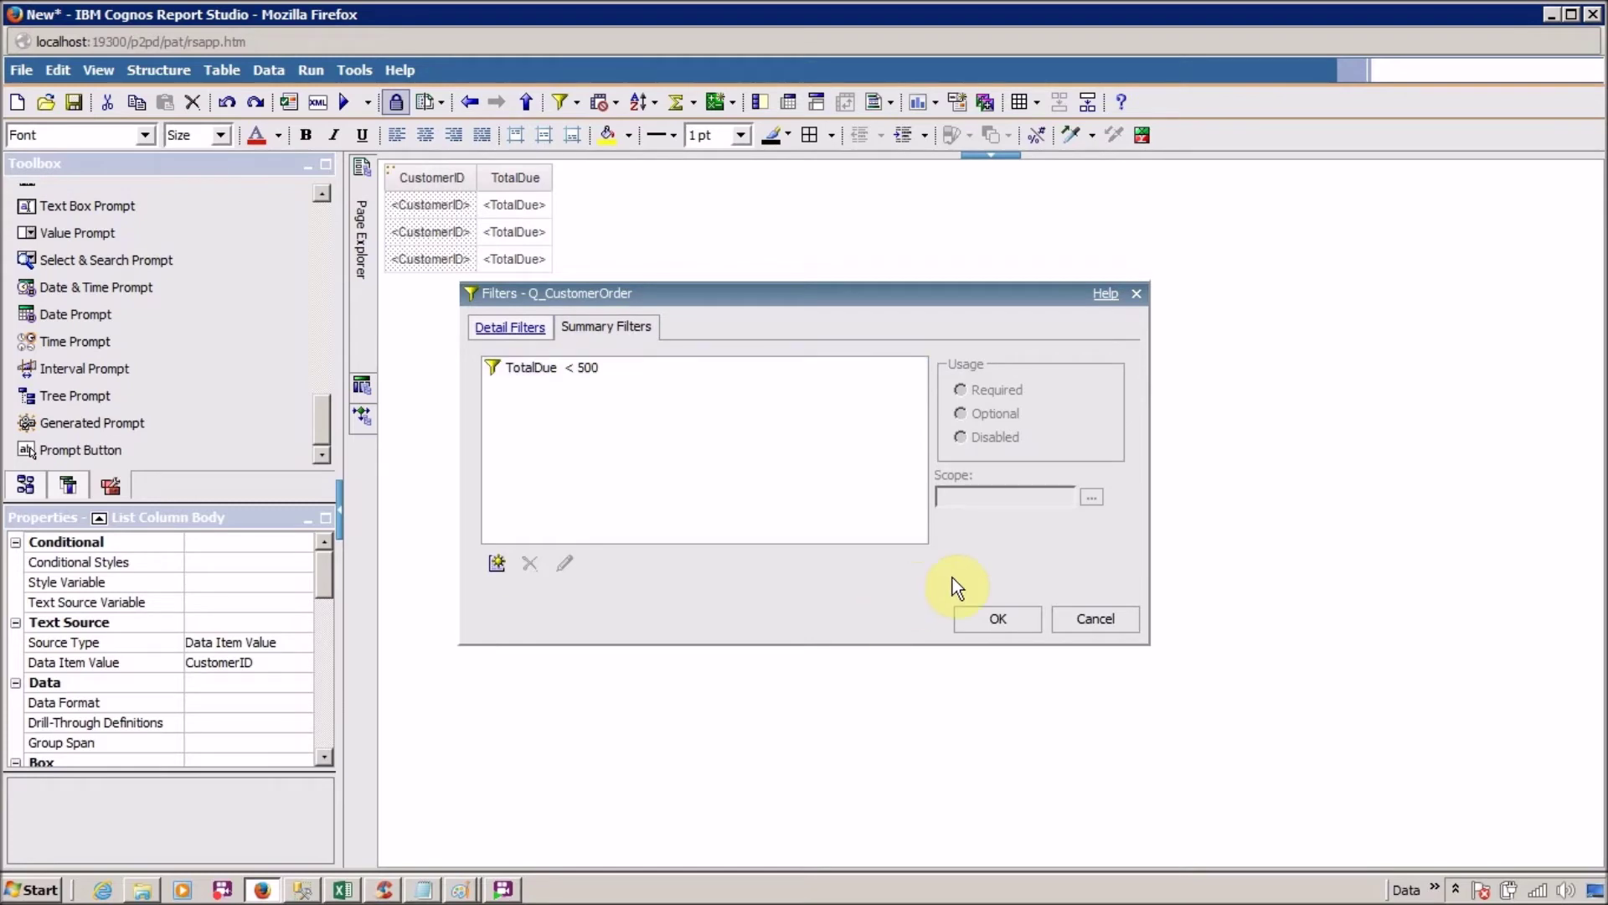
{"action": "left_click", "coordinate": [1079, 623]}
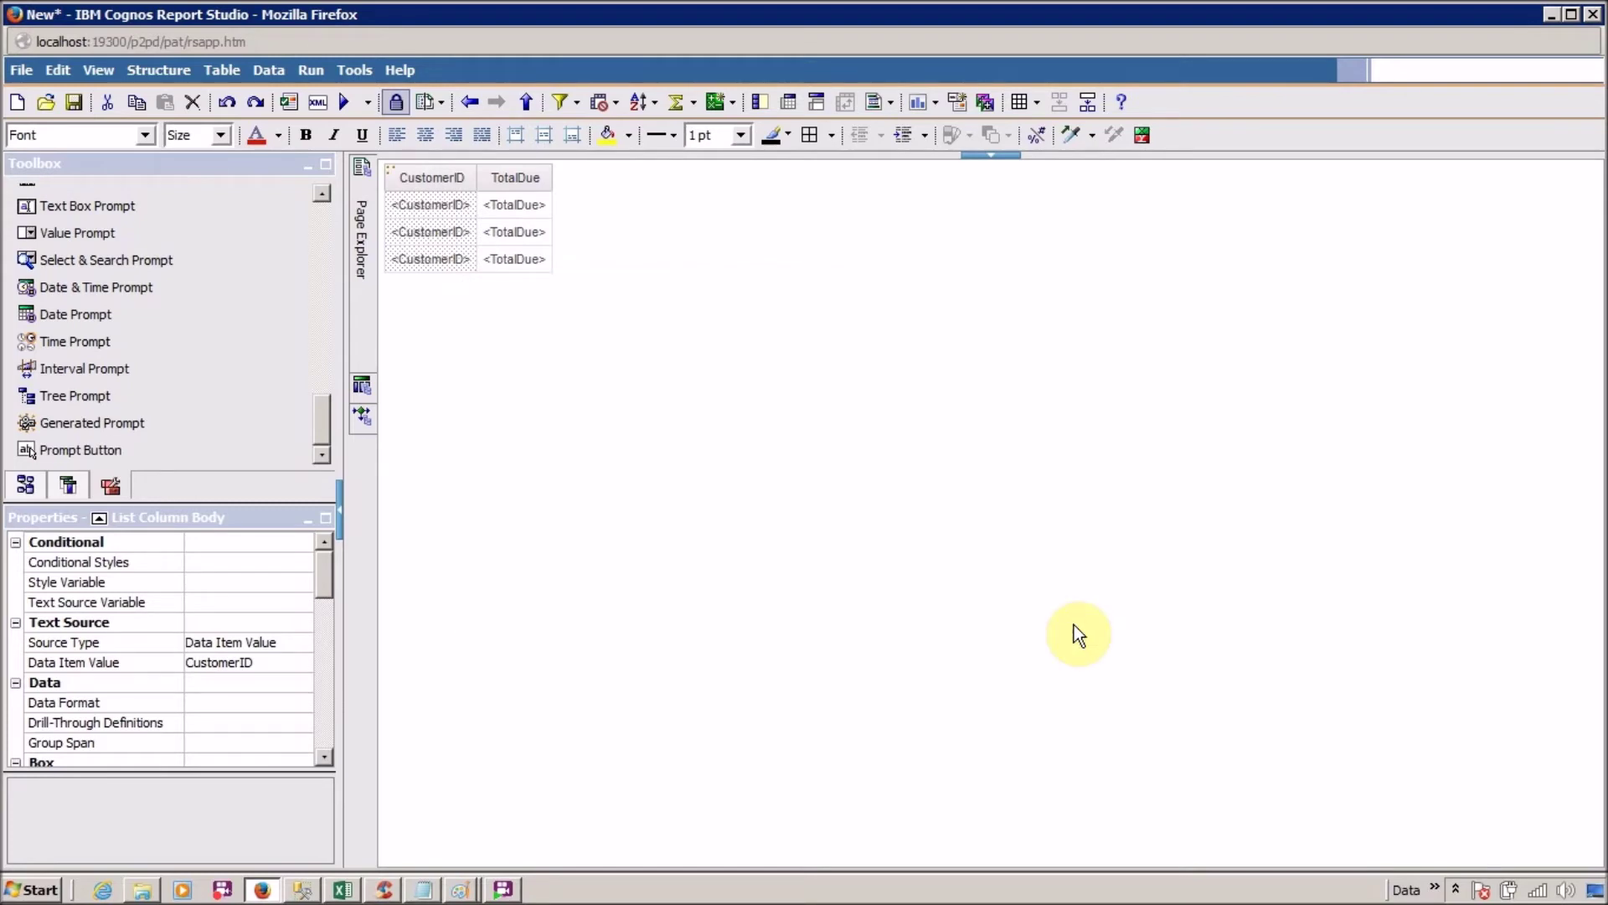
- Set the scope of the TotalDue < 500 summary filter to CustomerID, leaving the list ungrouped
{"action": "left_click", "coordinate": [579, 109]}
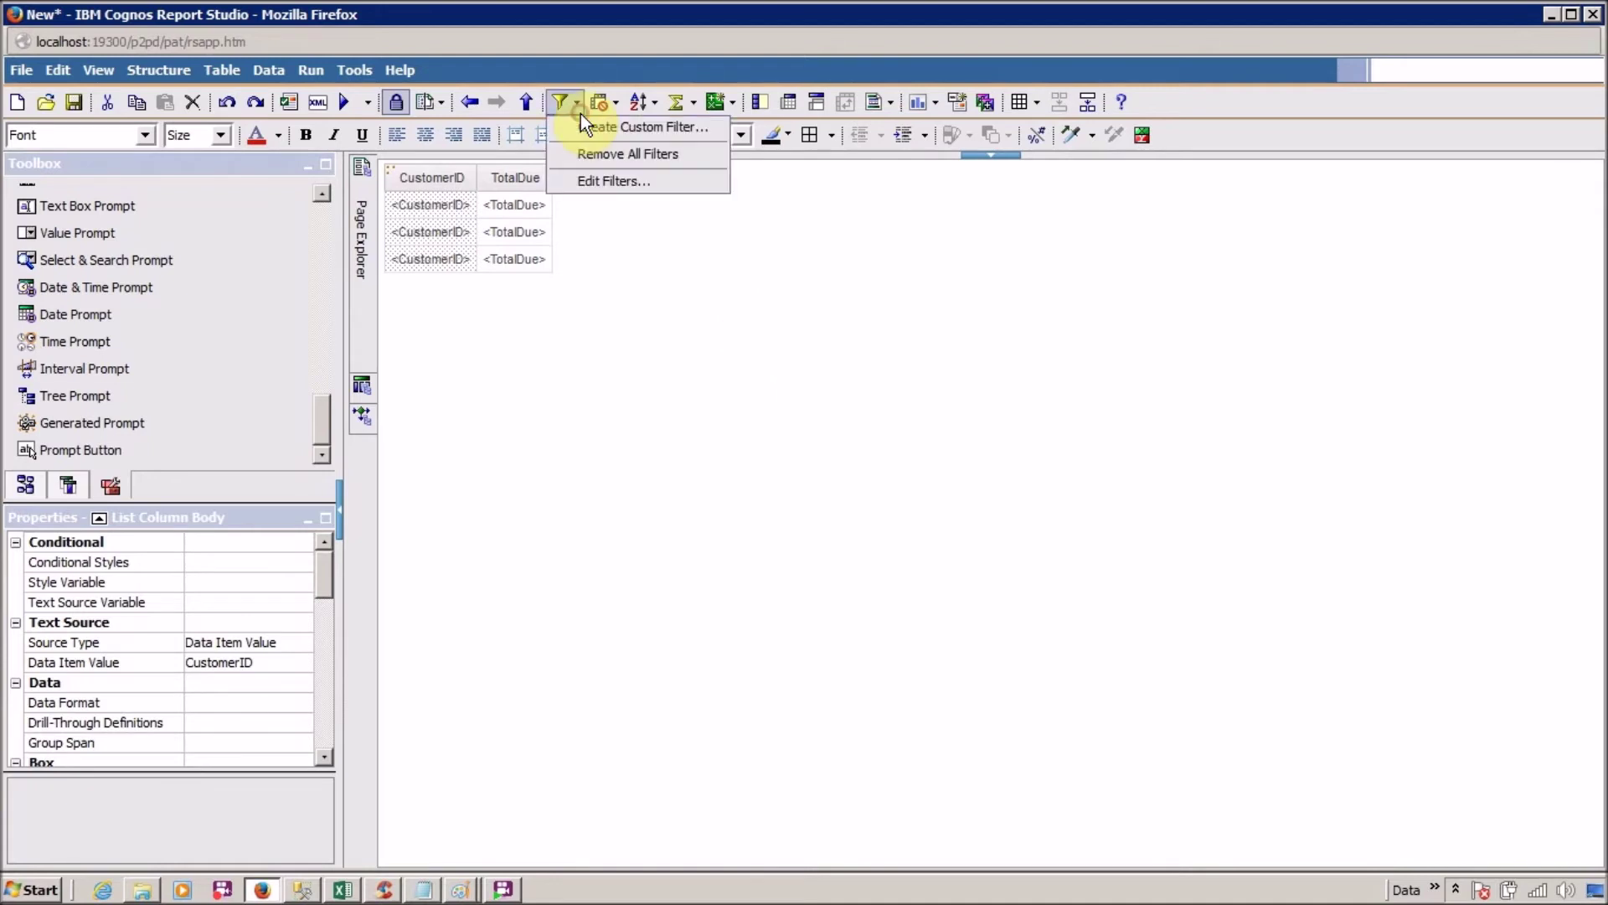
{"action": "left_click", "coordinate": [595, 176]}
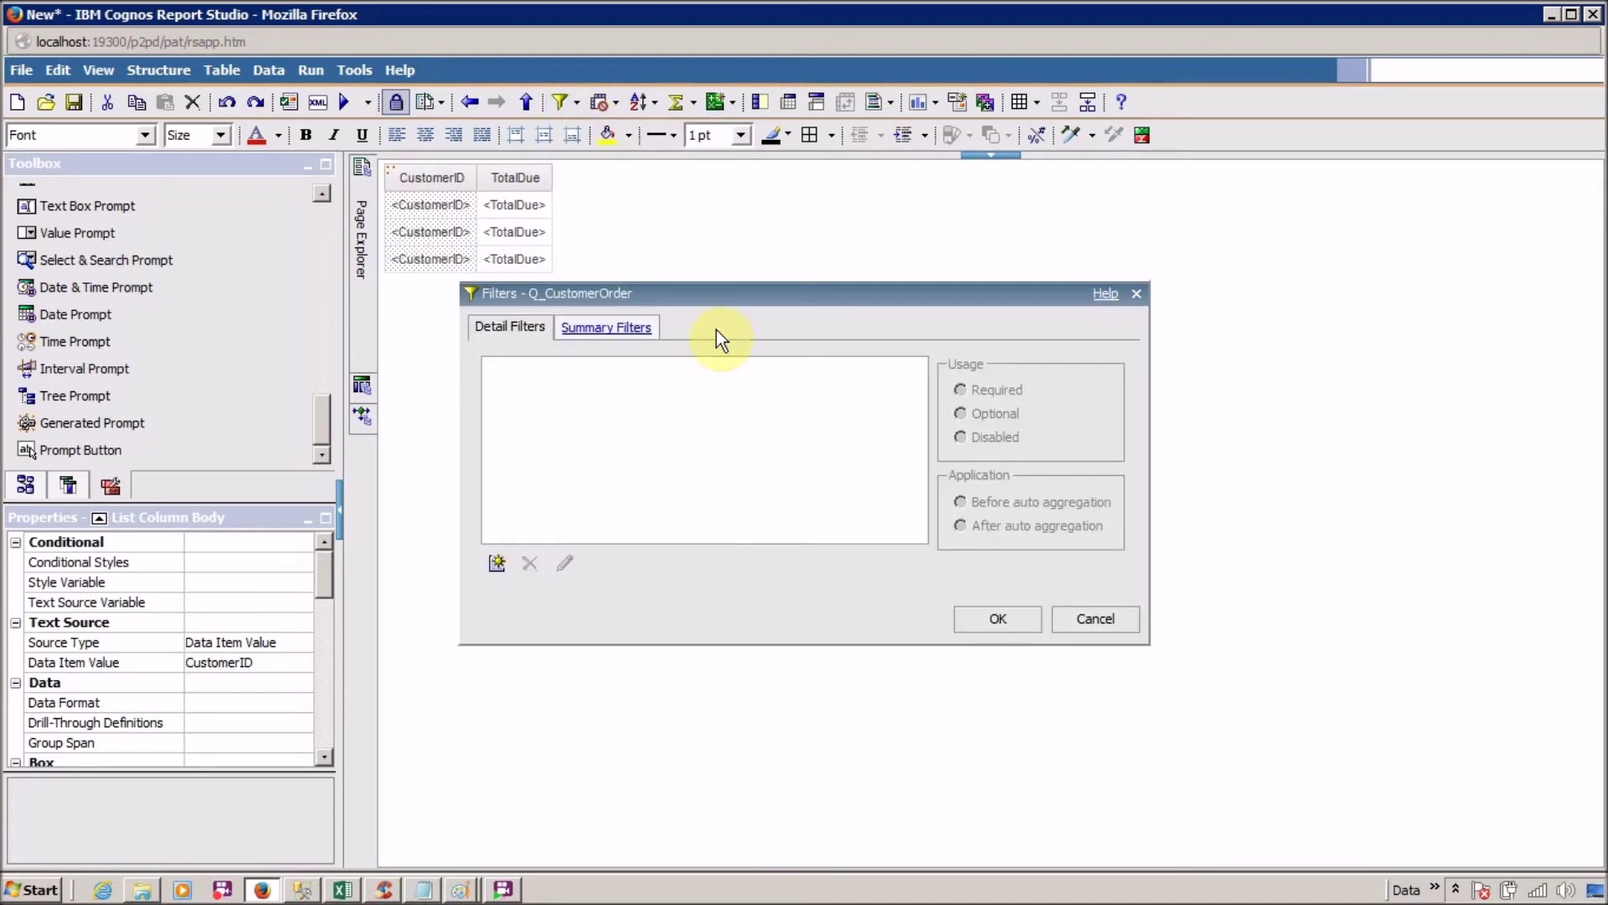
{"action": "left_click", "coordinate": [640, 319]}
{"action": "left_click", "coordinate": [662, 370]}
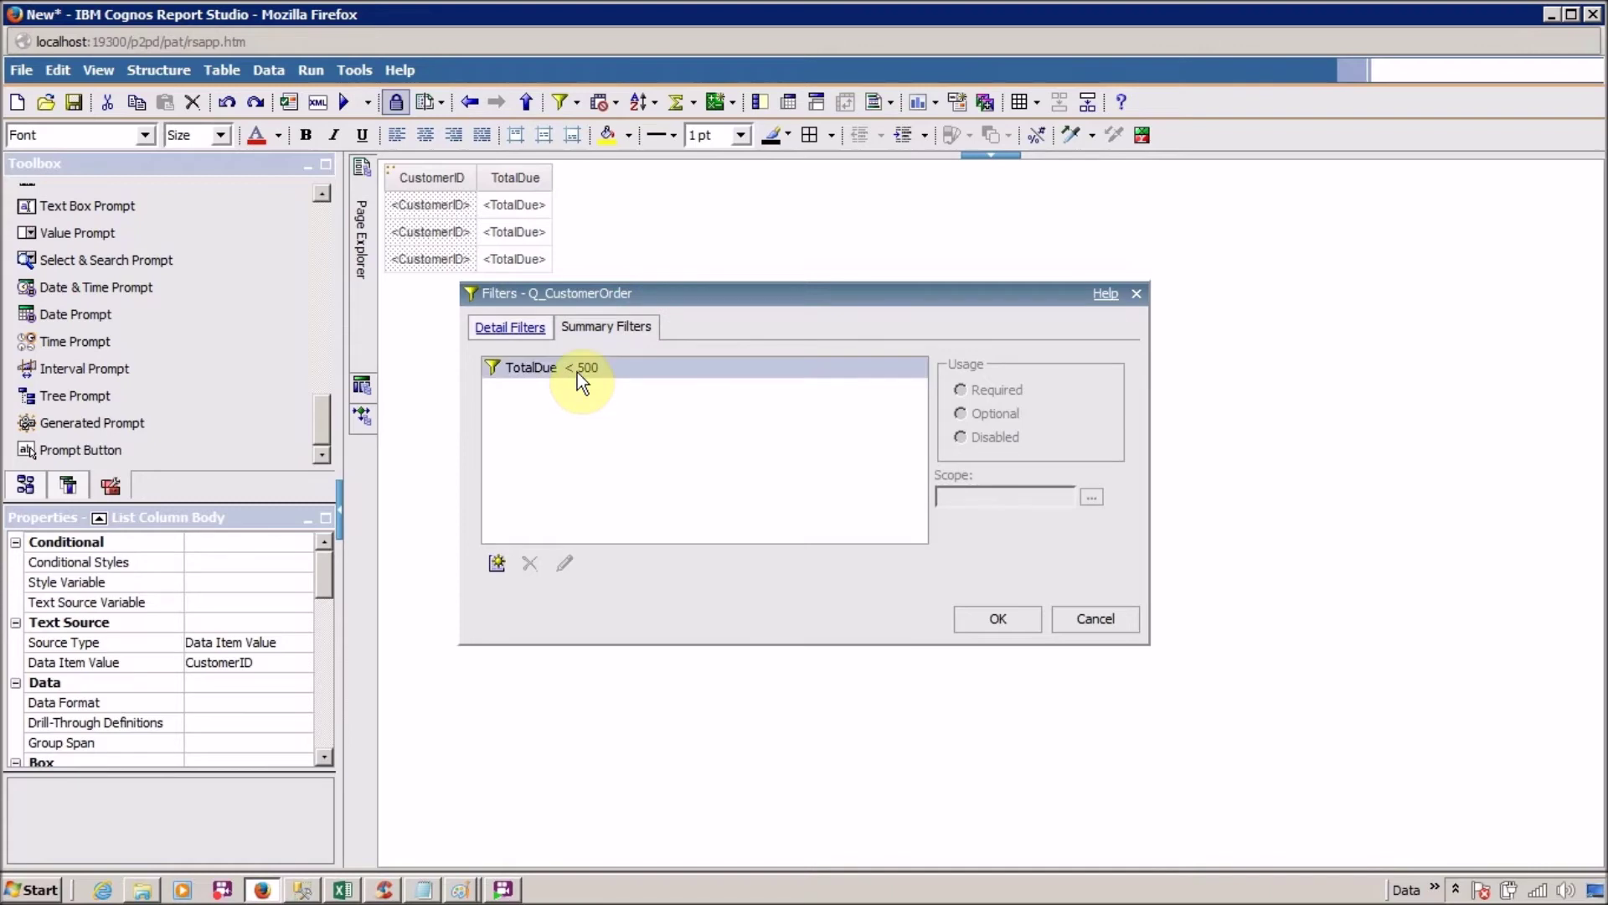
{"action": "left_click", "coordinate": [1092, 499]}
{"action": "left_click", "coordinate": [644, 367]}
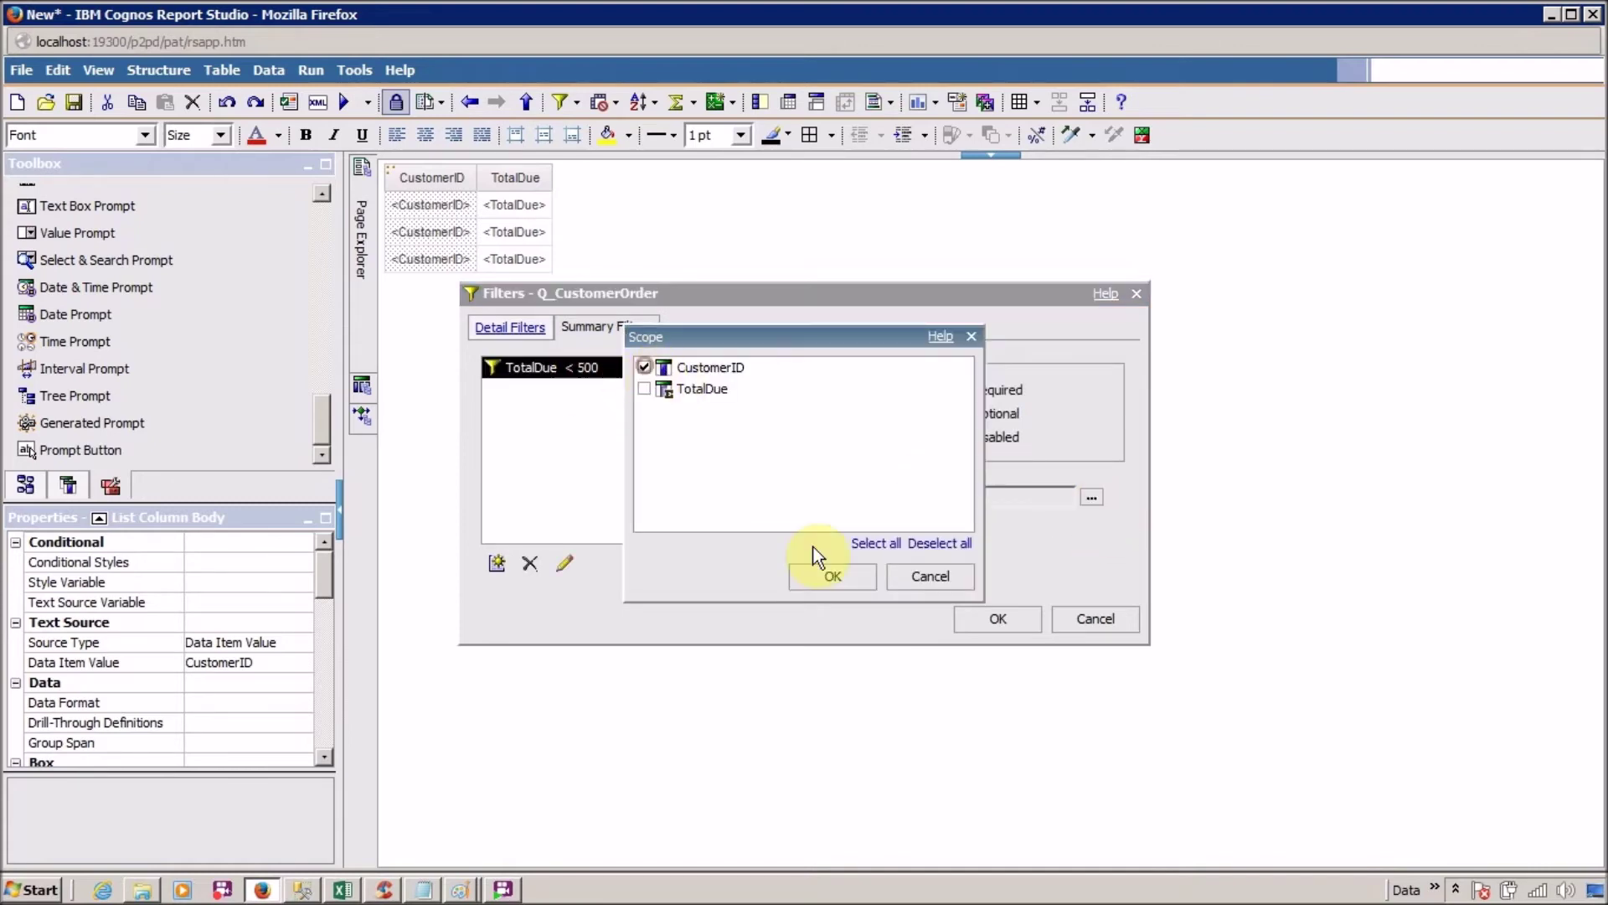
{"action": "left_click", "coordinate": [821, 571]}
{"action": "left_click", "coordinate": [992, 620]}
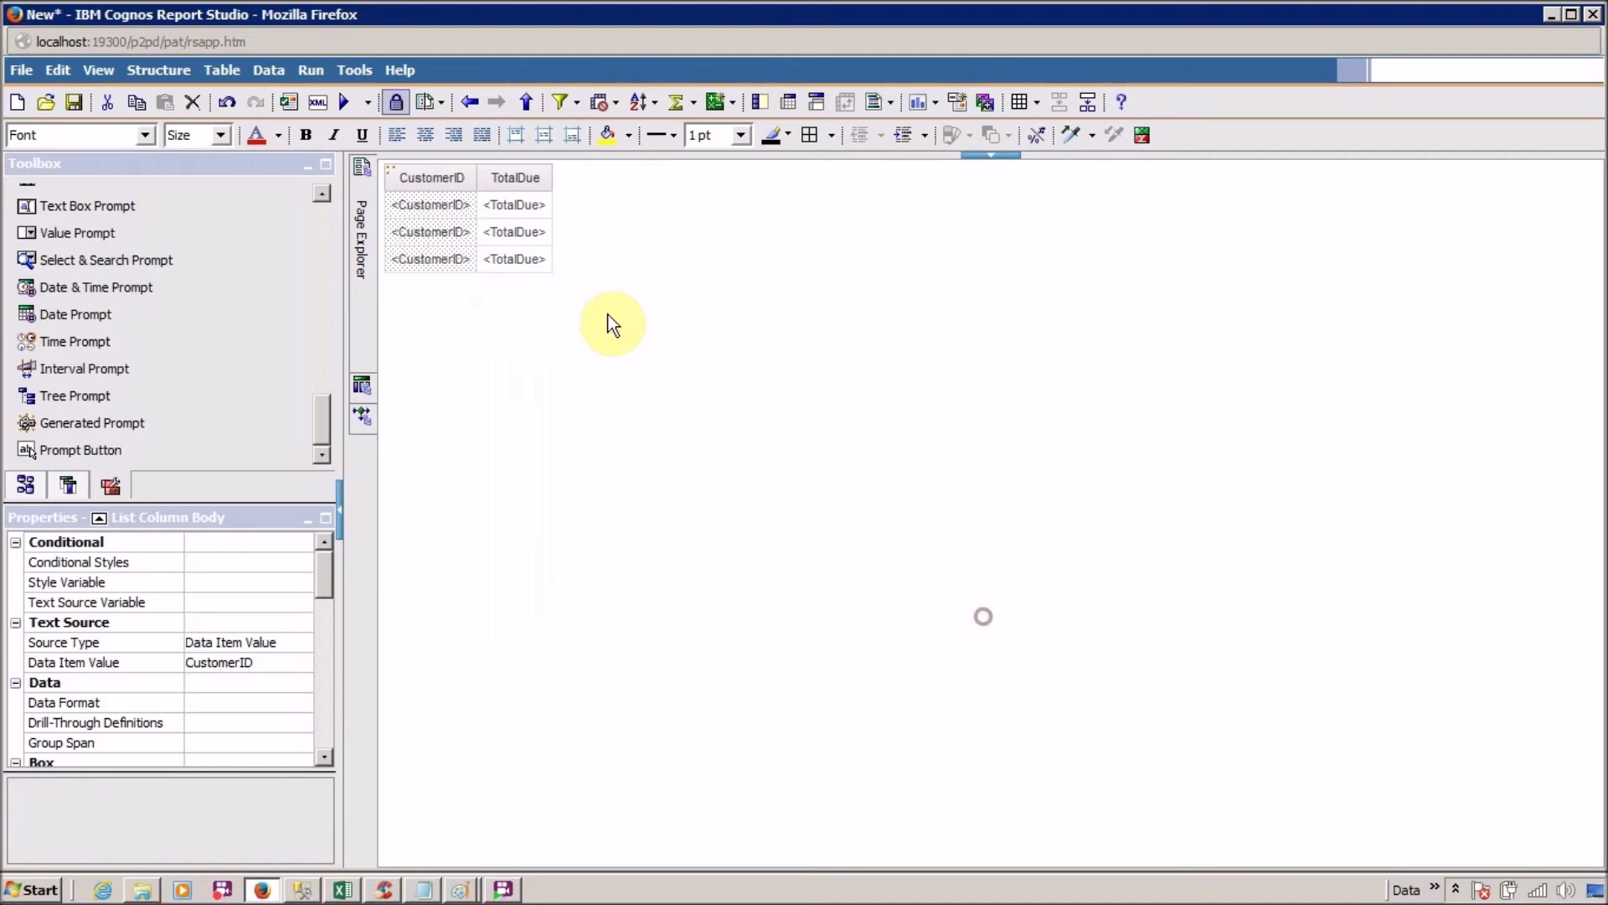
- Run the ungrouped report, examine the error details for the level used in the summary filter, and close the output
{"action": "left_click", "coordinate": [342, 103]}
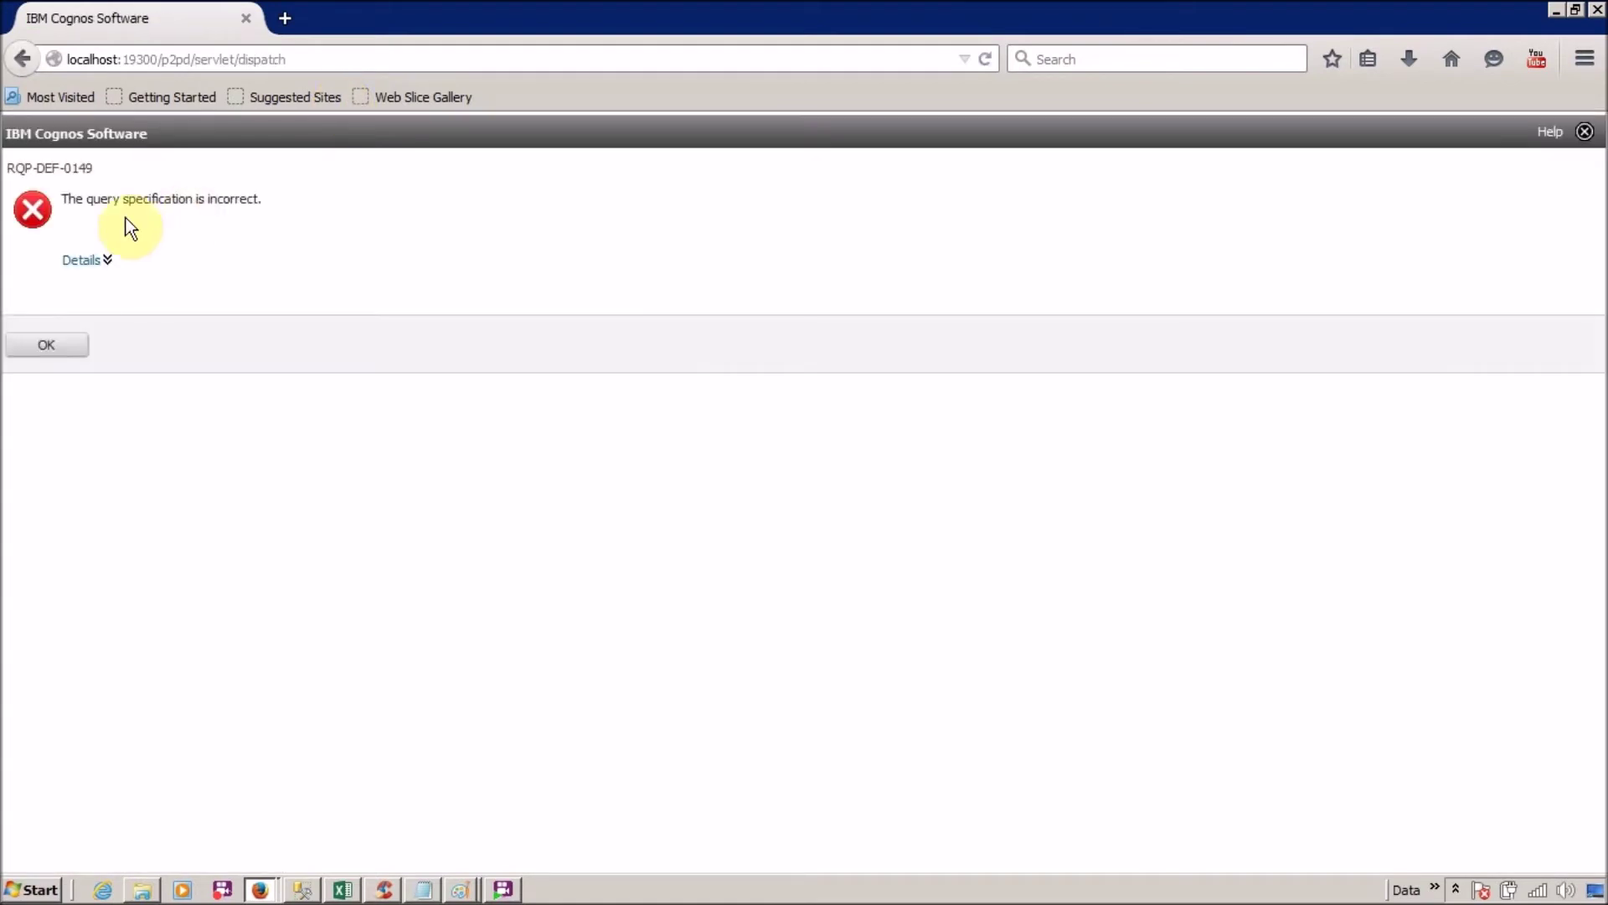
{"action": "left_click", "coordinate": [82, 260]}
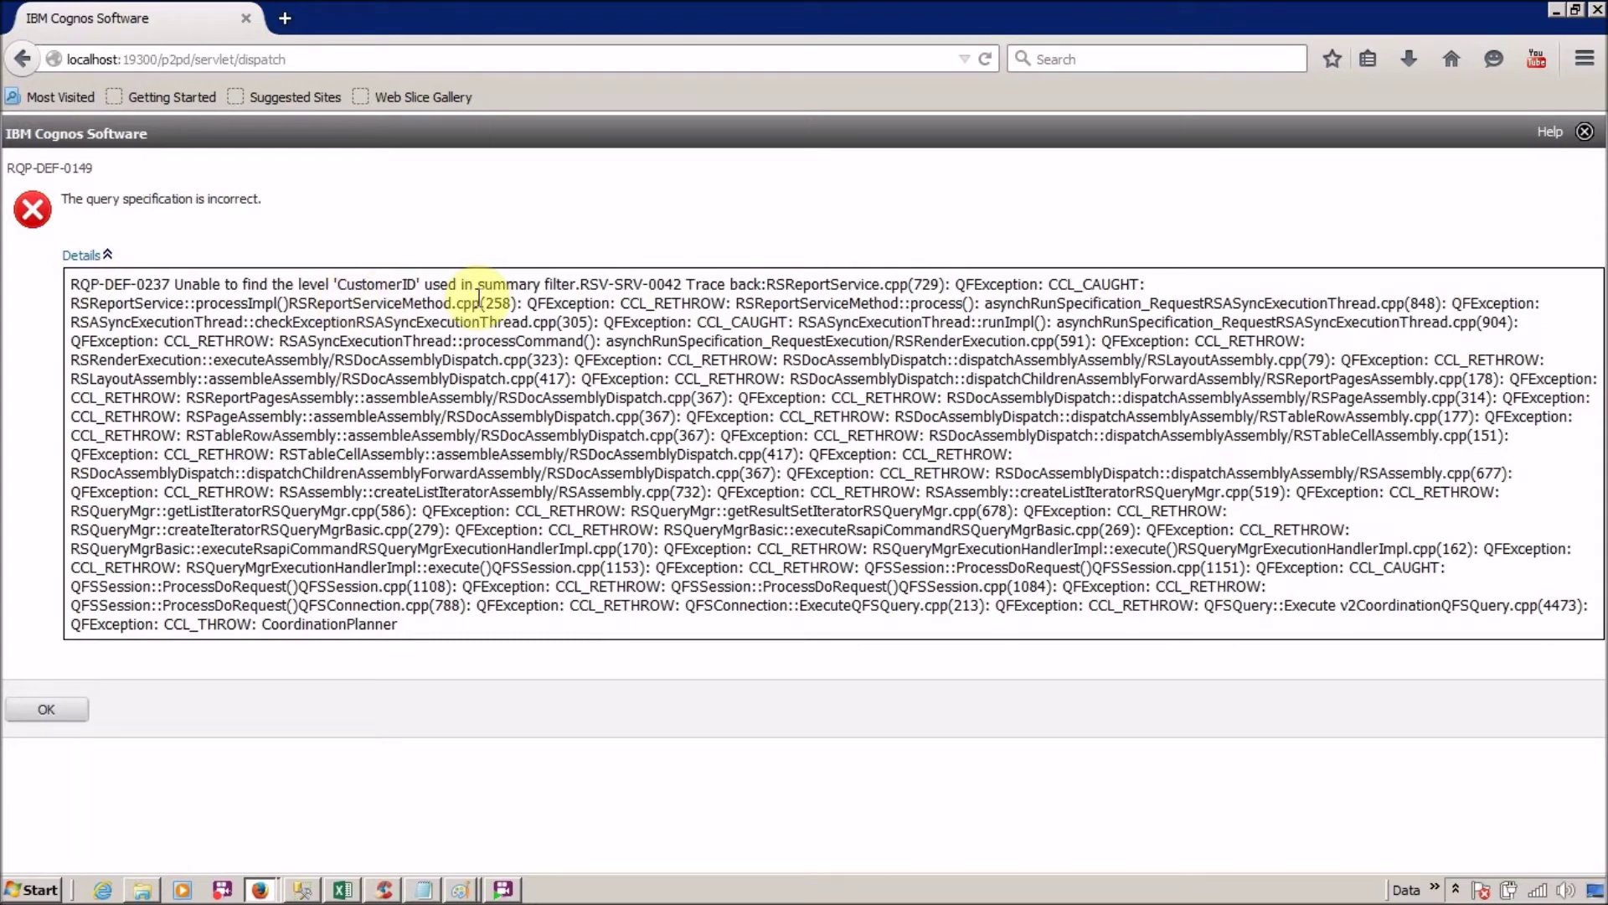
{"action": "triple_click", "coordinate": [402, 280]}
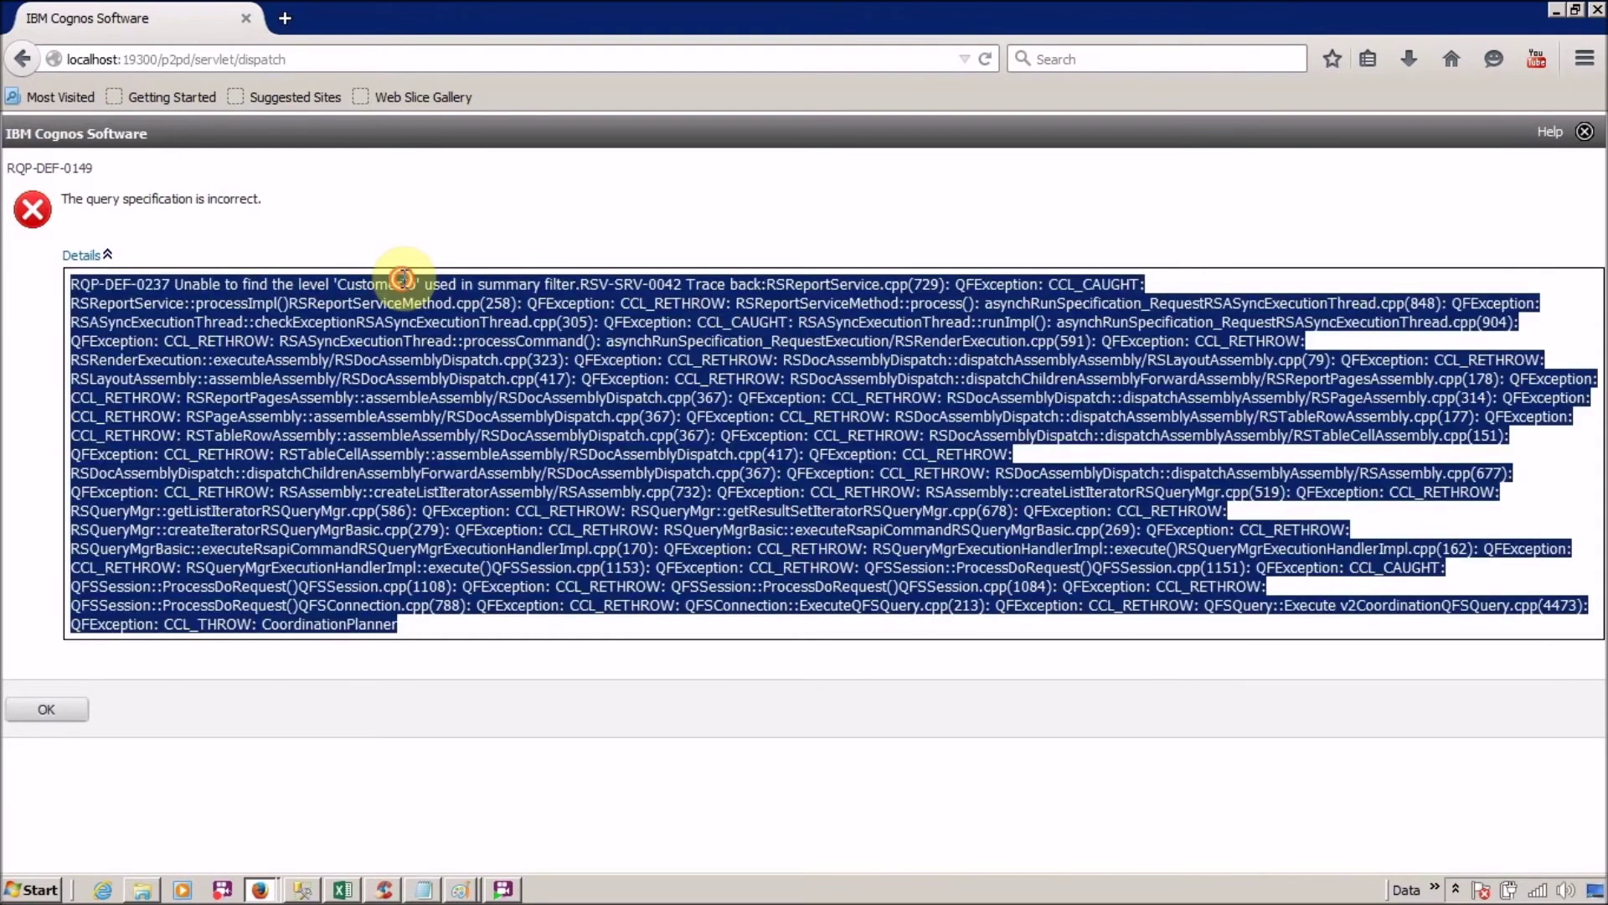
{"action": "double_click", "coordinate": [402, 279]}
{"action": "double_click", "coordinate": [402, 279]}
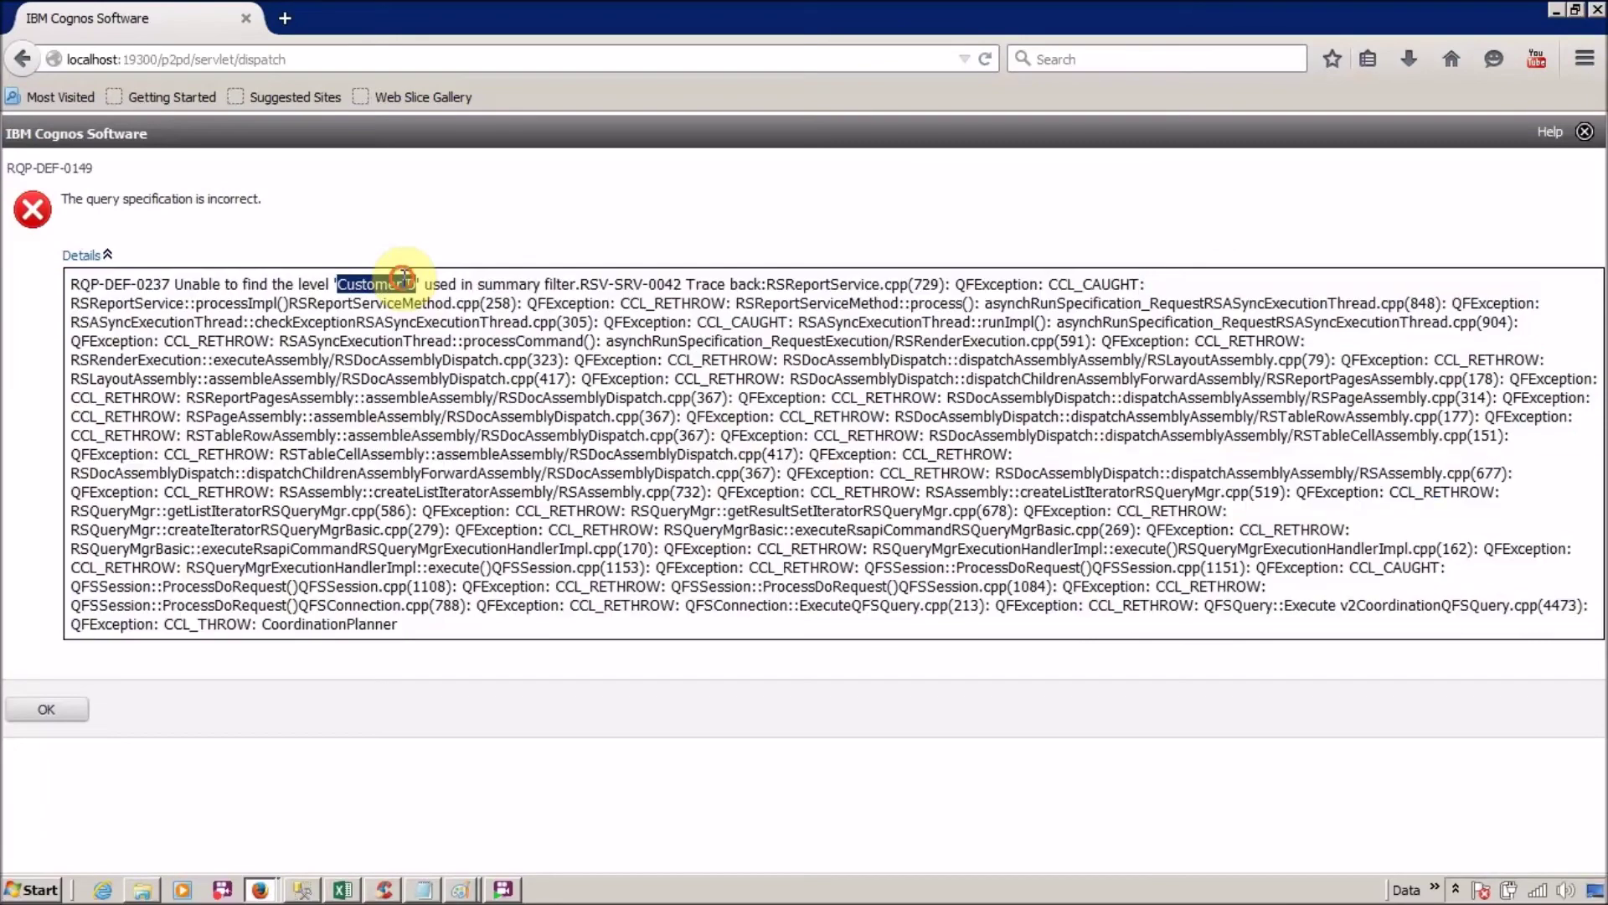
{"action": "left_click", "coordinate": [240, 16]}
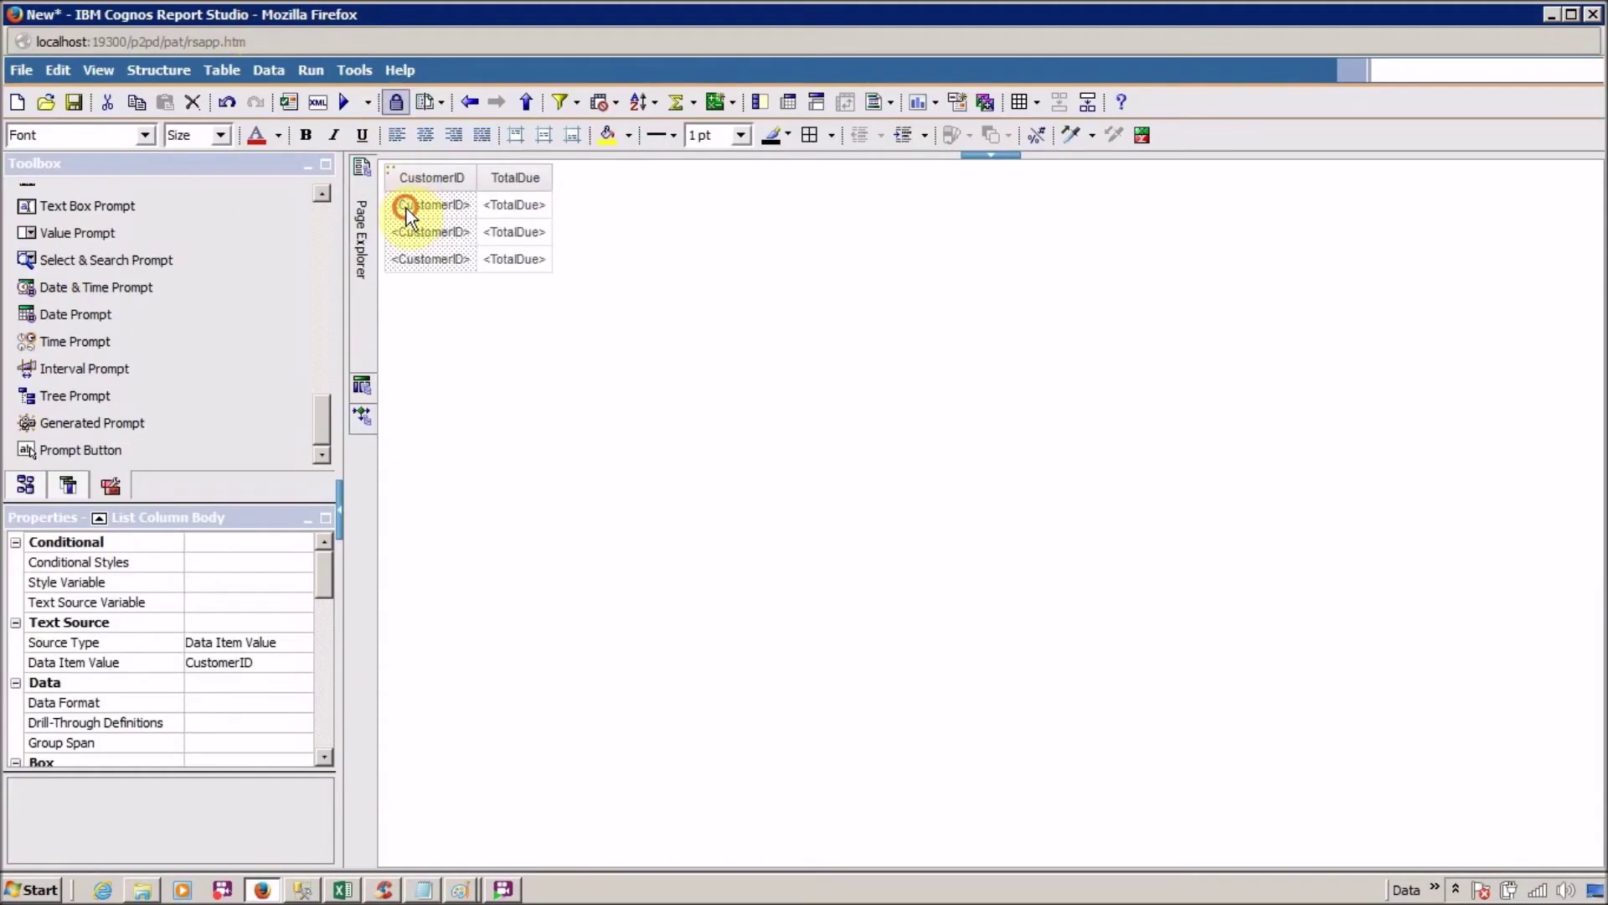
- Group the list by the CustomerID column and run the report again to check its output
{"action": "left_click", "coordinate": [747, 102]}
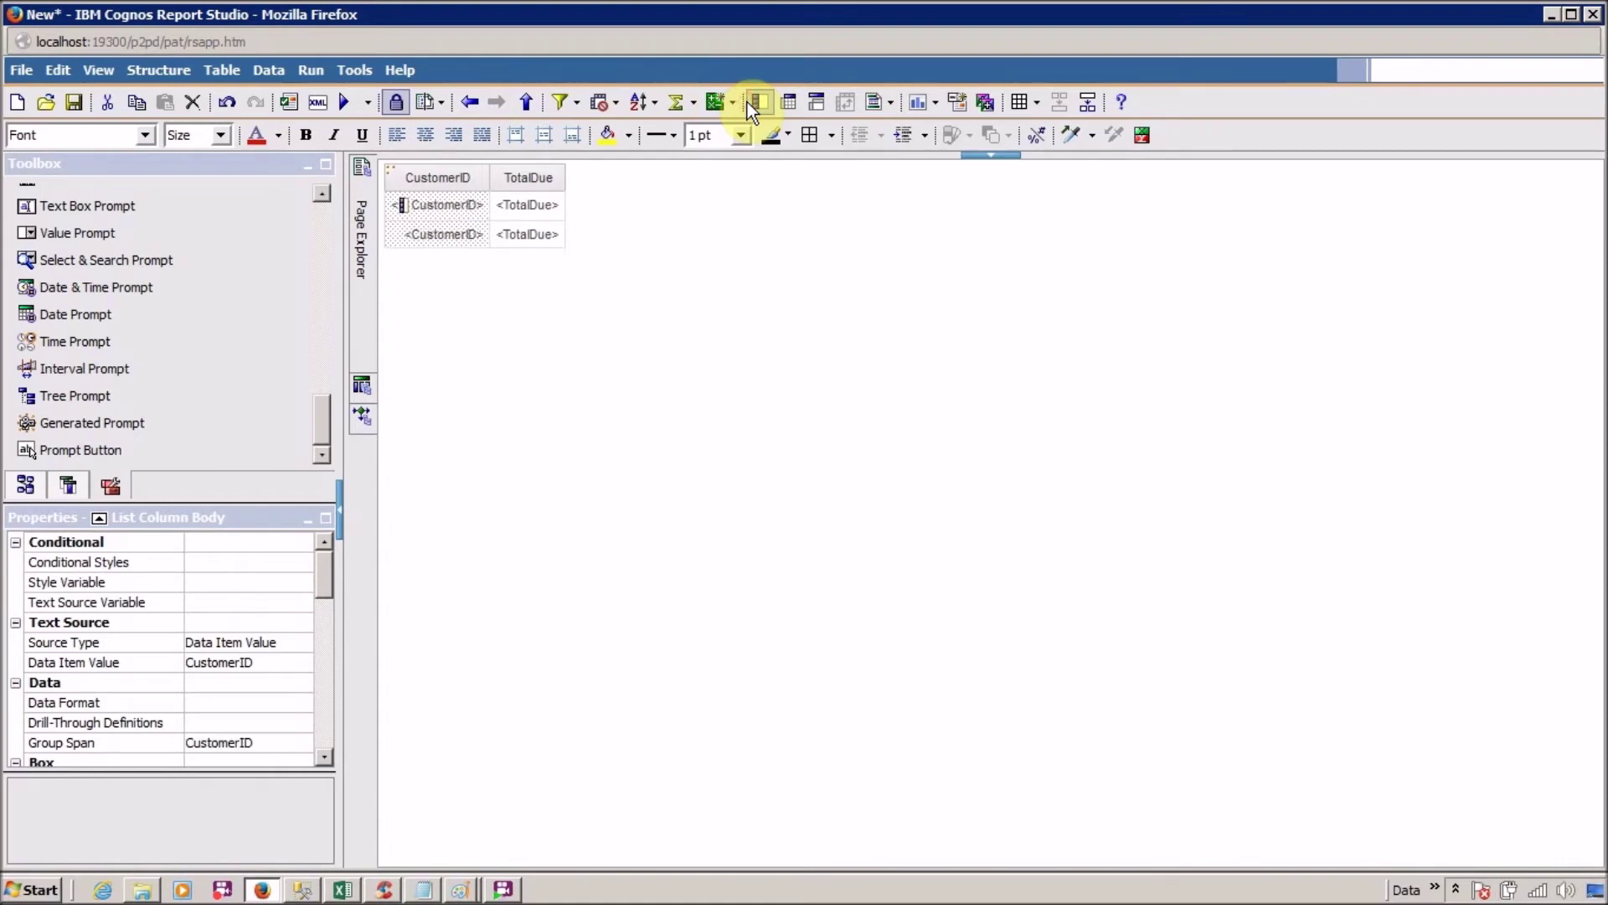
{"action": "left_click", "coordinate": [344, 102]}
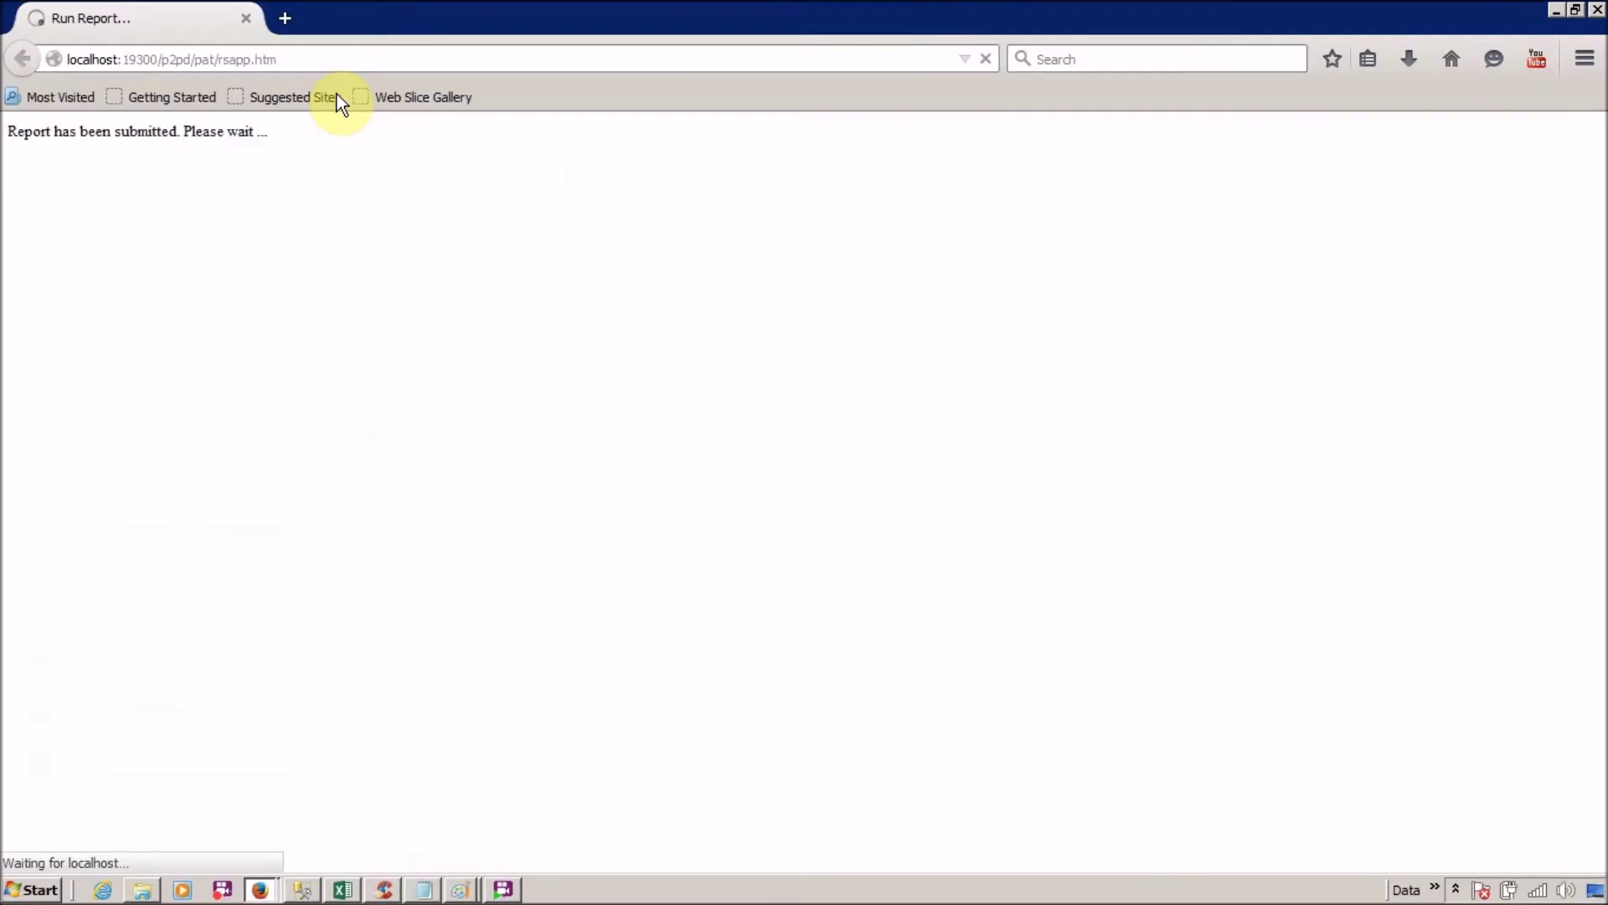
{"action": "left_click", "coordinate": [246, 17]}
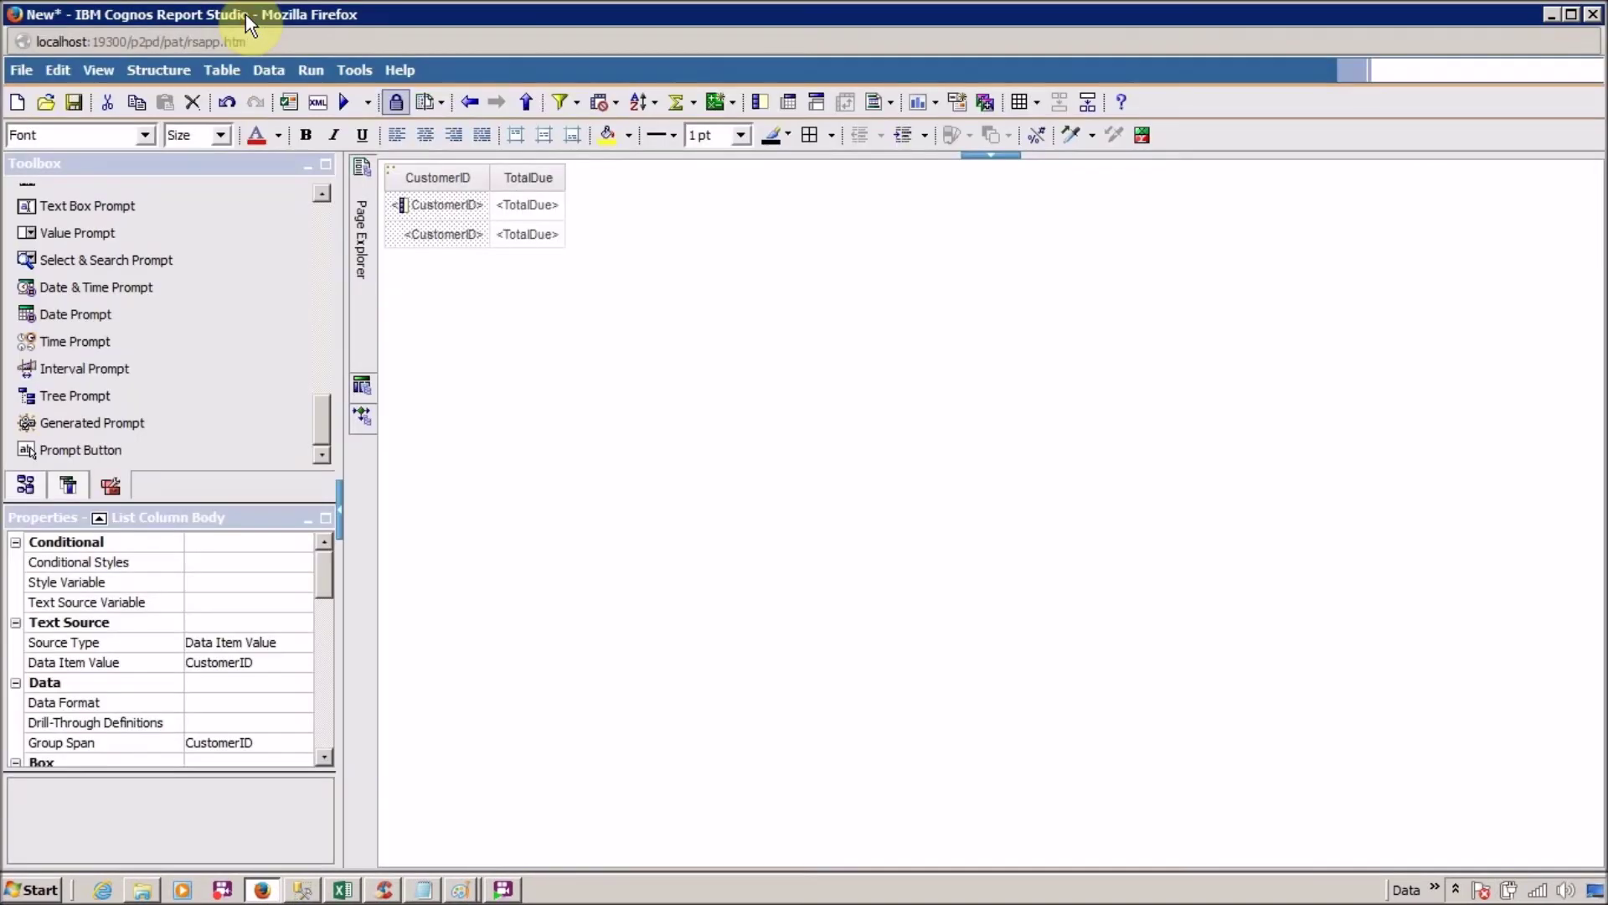
- Show the generated native SQL of the grouped report and copy the whole statement
{"action": "left_click", "coordinate": [354, 70]}
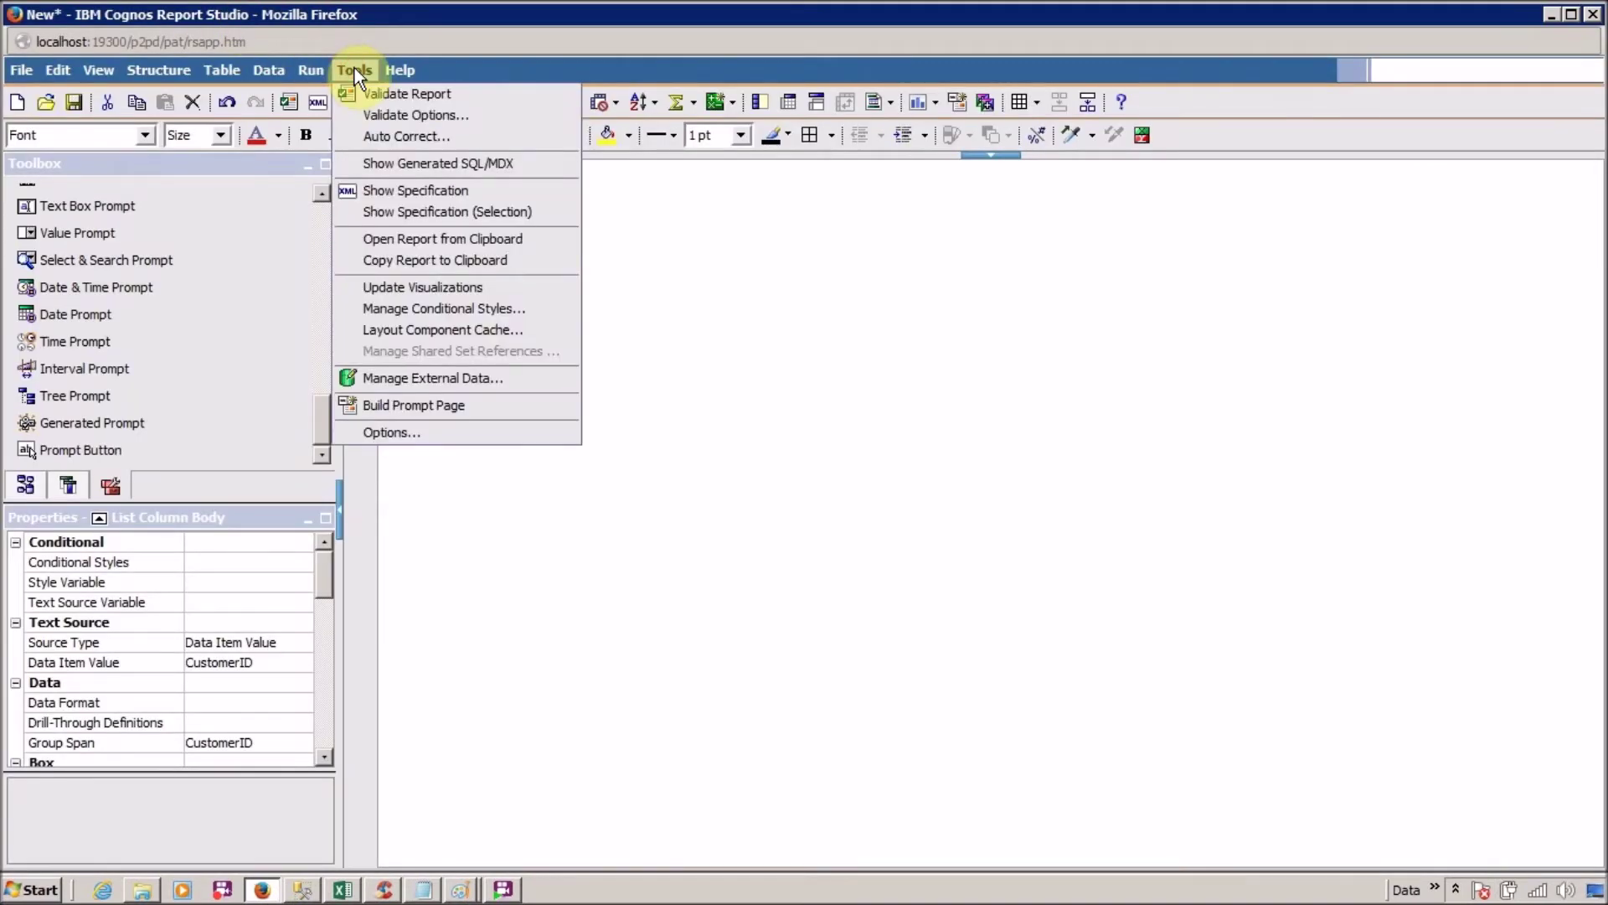
{"action": "left_click", "coordinate": [392, 163]}
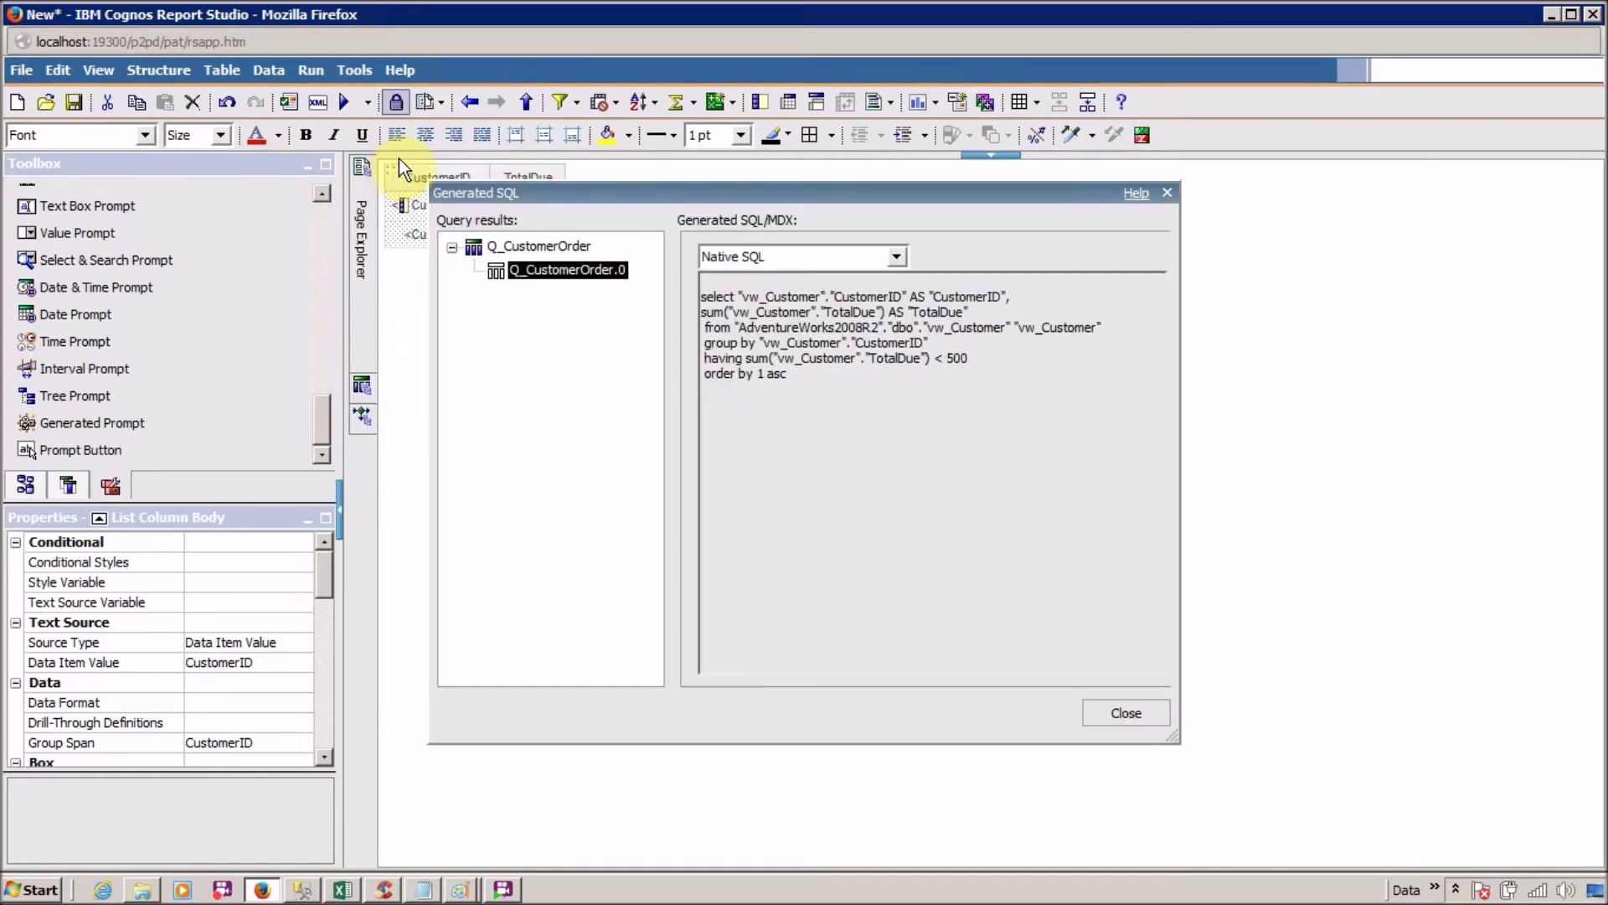
{"action": "left_click_drag", "start_coordinate": [836, 382], "coordinate": [691, 289]}
{"action": "key", "text": "ctrl+c"}
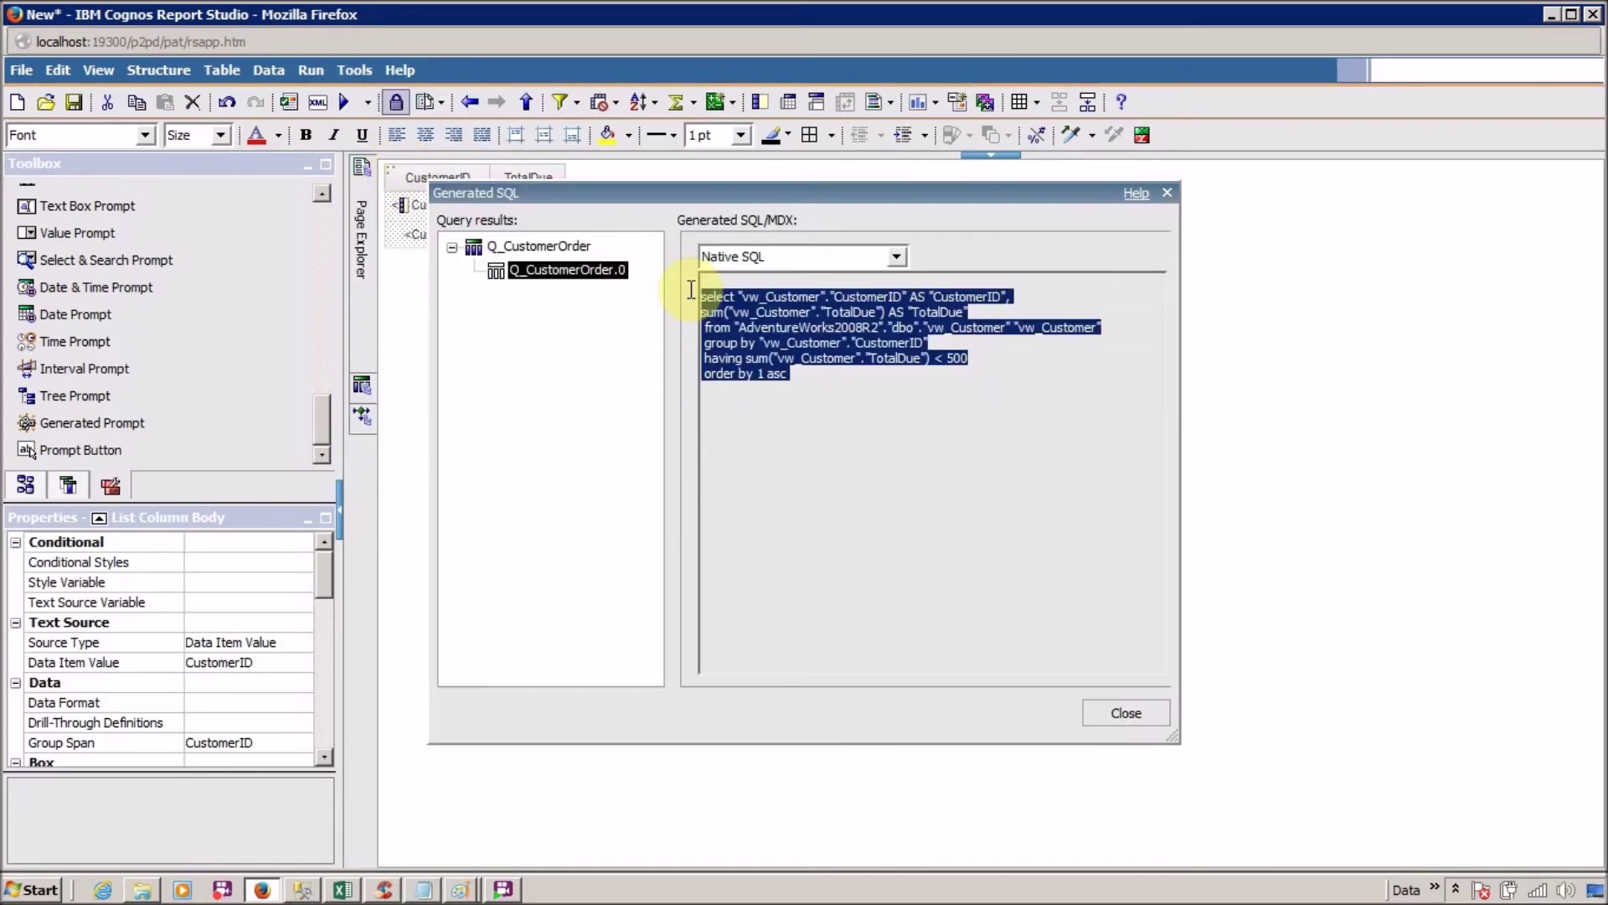
- Switch to SQL Server Management Studio and replace the statement under the Query 3 Summary Filter comment with the copied SQL
{"action": "key", "text": "alt+Tab"}
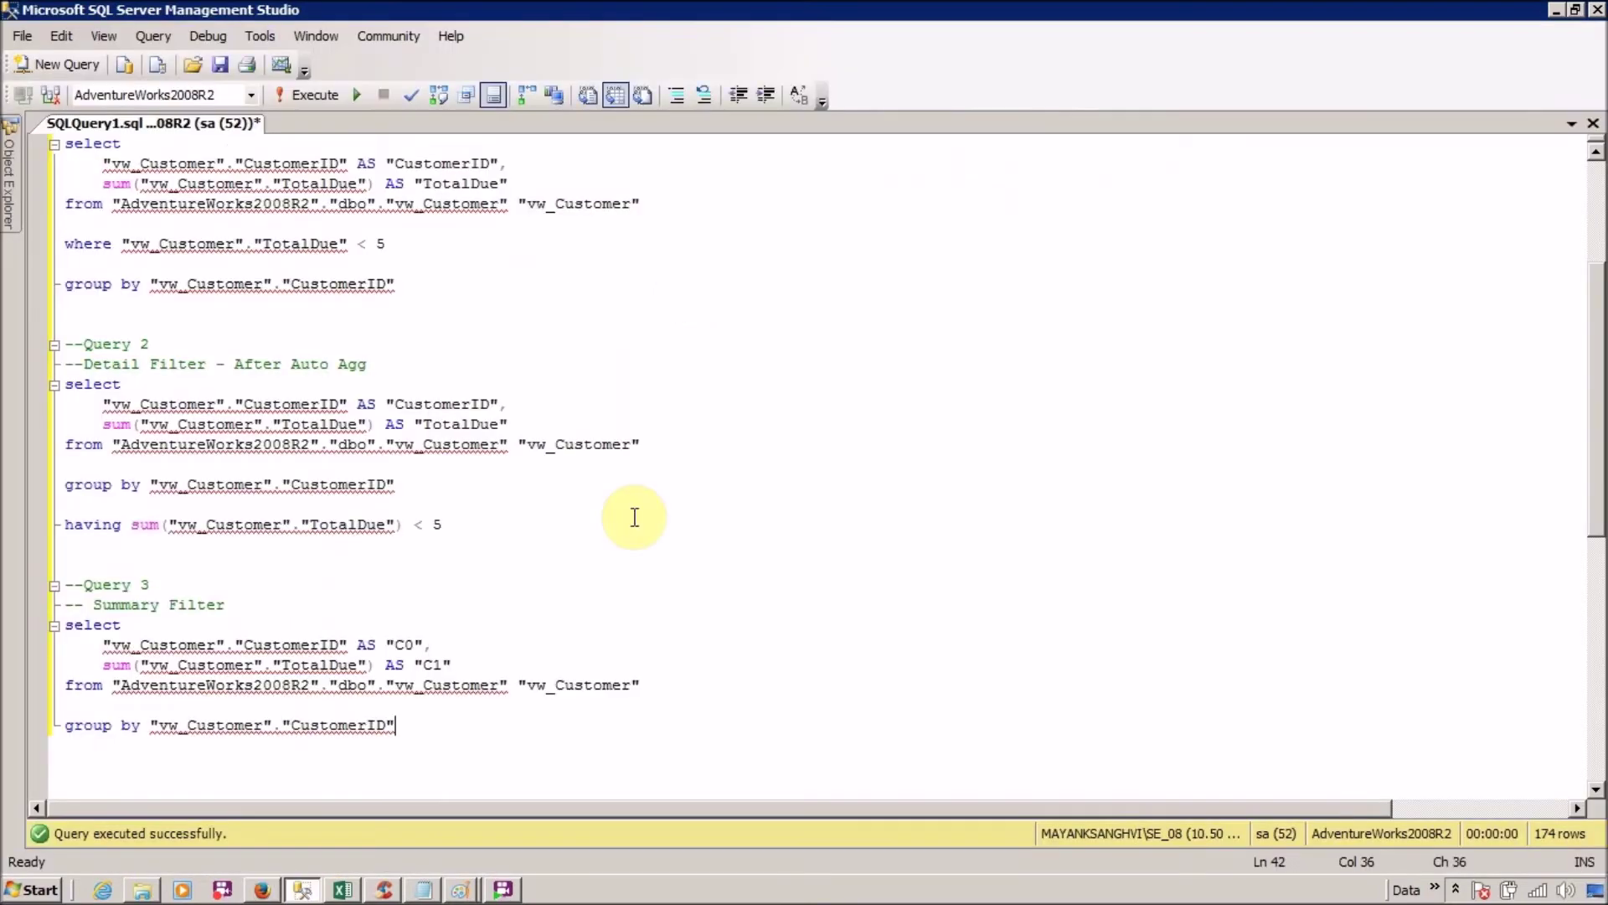
{"action": "left_click", "coordinate": [629, 710]}
{"action": "key", "text": "Down"}
{"action": "key", "text": "End"}
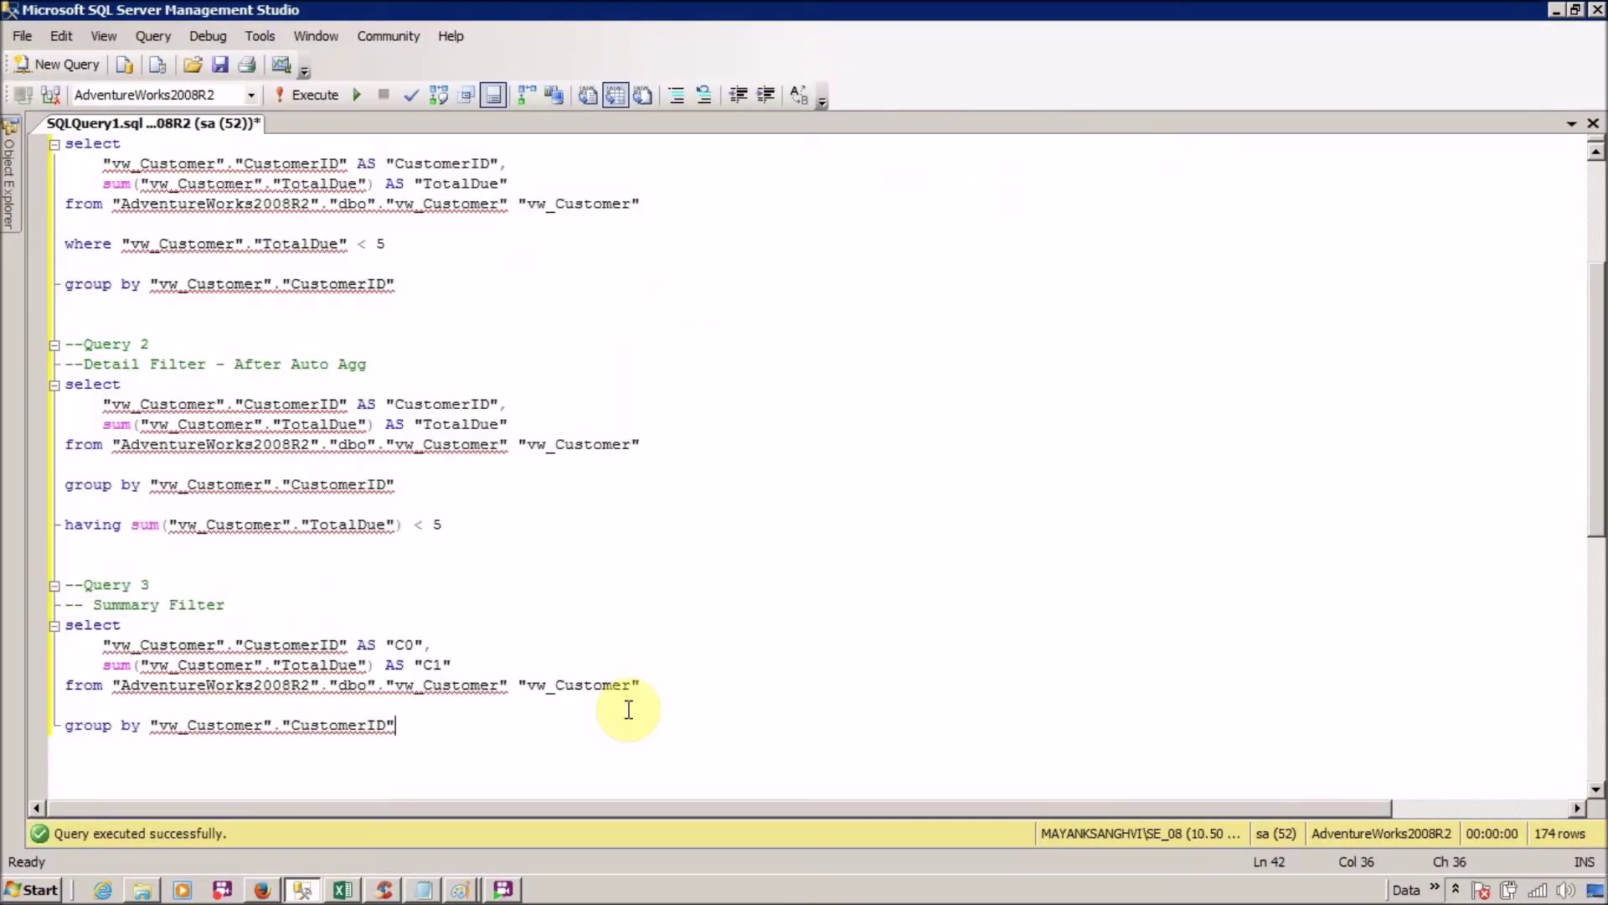
{"action": "key", "text": "shift+Home"}
{"action": "key", "text": "shift+Up"}
{"action": "key", "text": "shift+Up"}
{"action": "key", "text": "shift+Up"}
{"action": "key", "text": "shift+Up"}
{"action": "key", "text": "shift+Up"}
{"action": "key", "text": "ctrl+v"}
- Break Query 3's select list so the CustomerID column and the TotalDue sum each sit on their own indented line
{"action": "key", "text": "Home"}
{"action": "key", "text": "Up"}
{"action": "key", "text": "Up"}
{"action": "key", "text": "Up"}
{"action": "key", "text": "Up"}
{"action": "key", "text": "ctrl+Right"}
{"action": "key", "text": "Return"}
{"action": "key", "text": "Tab"}
{"action": "key", "text": "ctrl+Right"}
{"action": "key", "text": "ctrl+Right"}
{"action": "key", "text": "ctrl+Right"}
{"action": "key", "text": "ctrl+Right"}
{"action": "key", "text": "ctrl+Right"}
{"action": "key", "text": "ctrl+Right"}
{"action": "key", "text": "ctrl+Right"}
{"action": "key", "text": "ctrl+Right"}
{"action": "key", "text": "ctrl+Right"}
{"action": "key", "text": "Return"}
{"action": "key", "text": "Tab"}
{"action": "key", "text": "Tab"}
{"action": "key", "text": "BackSpace"}
{"action": "key", "text": "BackSpace"}
{"action": "key", "text": "Tab"}
- Remove the leading spaces from Query 3's from, group by, having and order by clauses, separating the last three with blank lines
{"action": "key", "text": "Down"}
{"action": "key", "text": "Left"}
{"action": "key", "text": "Left"}
{"action": "key", "text": "Left"}
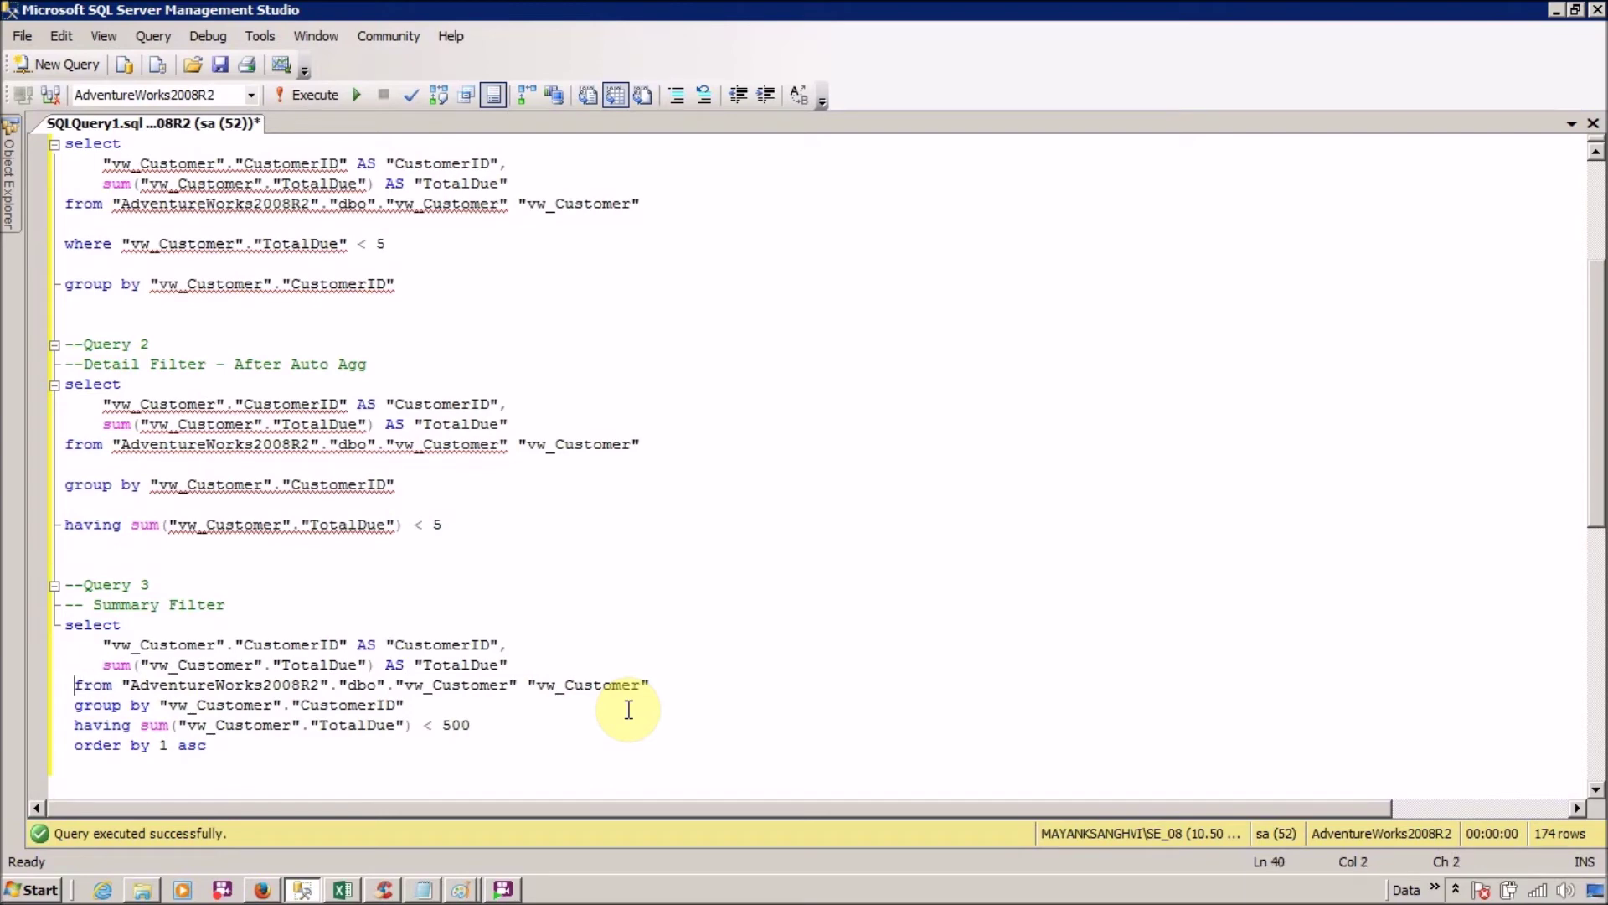
{"action": "key", "text": "BackSpace"}
{"action": "key", "text": "Down"}
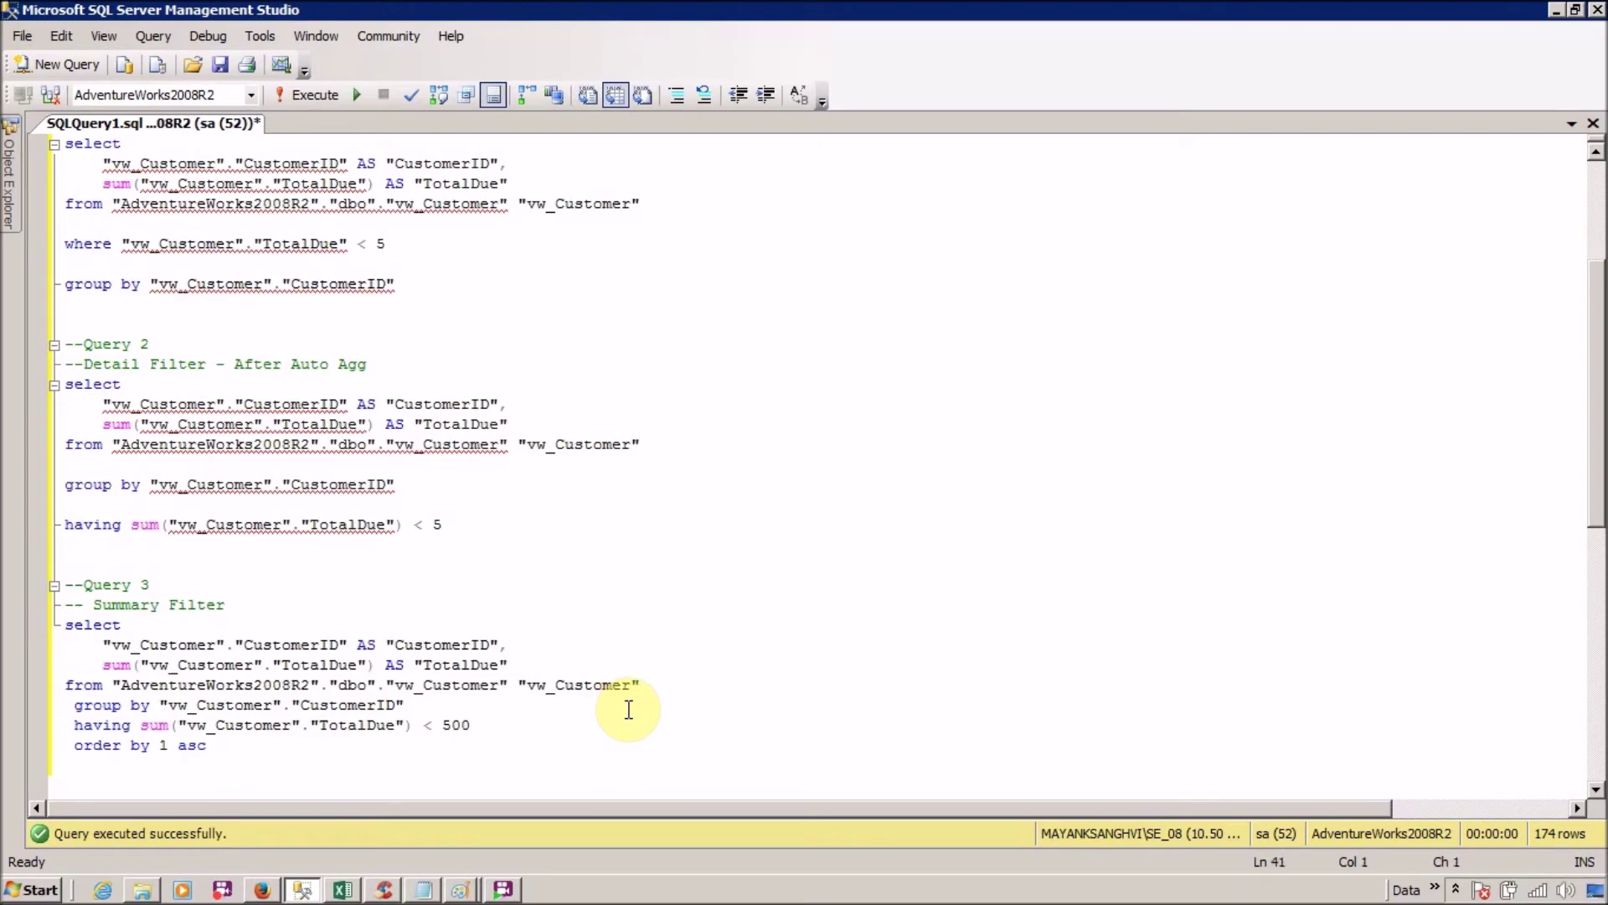
{"action": "key", "text": "Delete"}
{"action": "key", "text": "Return"}
{"action": "key", "text": "Down"}
{"action": "key", "text": "Delete"}
{"action": "key", "text": "Return"}
{"action": "key", "text": "Down"}
{"action": "key", "text": "Delete"}
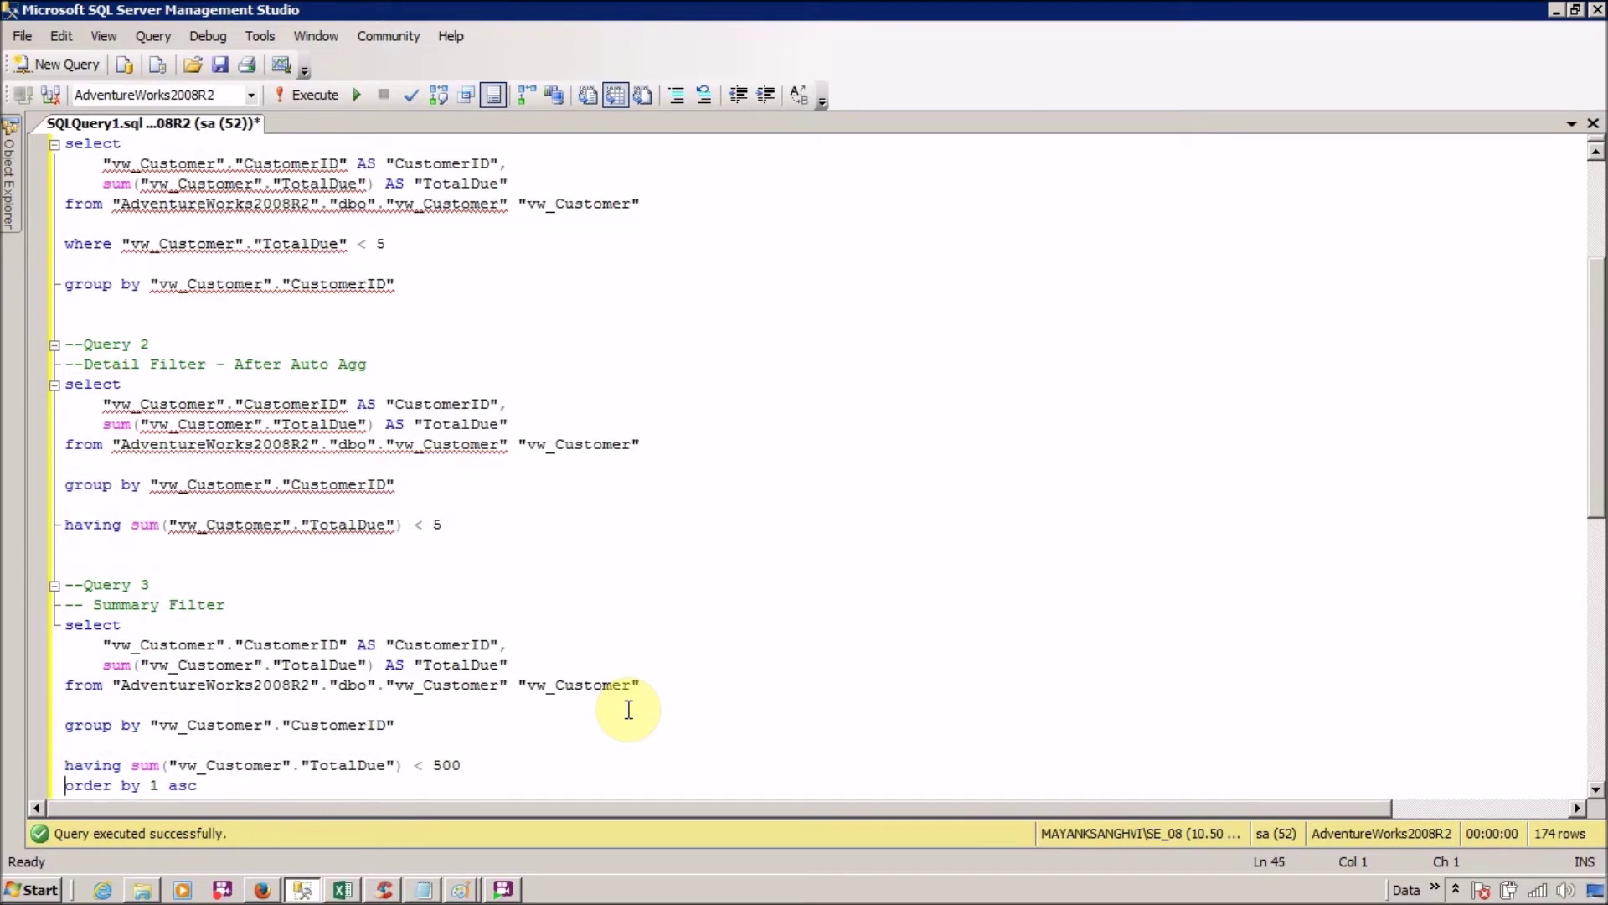
{"action": "key", "text": "Return"}
{"action": "key", "text": "Down"}
{"action": "key", "text": "Up"}
{"action": "key", "text": "End"}
- Review the formatted Query 3, and highlight it together with Query 2 to compare the summary filter with the after-aggregation detail filter
{"action": "key", "text": "Up"}
{"action": "key", "text": "Up"}
{"action": "key", "text": "Up"}
{"action": "key", "text": "Up"}
{"action": "key", "text": "Up"}
{"action": "key", "text": "Up"}
{"action": "key", "text": "Up"}
{"action": "key", "text": "Up"}
{"action": "key", "text": "End"}
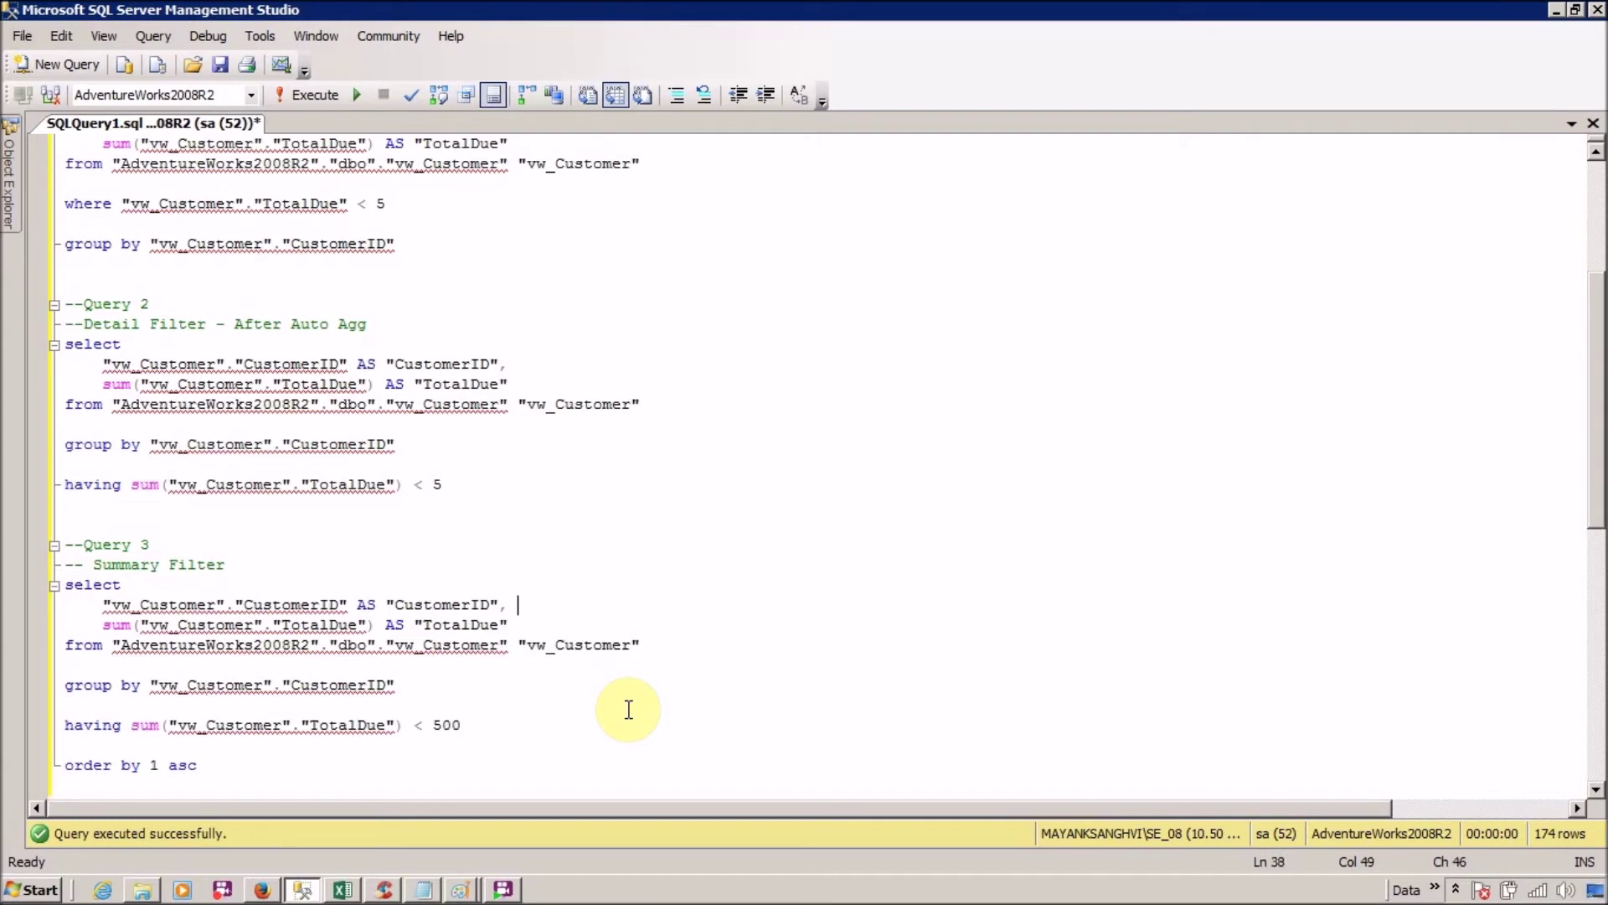
{"action": "key", "text": "Down"}
{"action": "key", "text": "Down"}
{"action": "key", "text": "Down"}
{"action": "key", "text": "Down"}
{"action": "key", "text": "Down"}
{"action": "key", "text": "Down"}
{"action": "key", "text": "Down"}
{"action": "key", "text": "Down"}
{"action": "key", "text": "shift+Home"}
{"action": "key", "text": "shift+Up"}
{"action": "key", "text": "shift+Up"}
{"action": "key", "text": "shift+Up"}
{"action": "key", "text": "shift+Up"}
{"action": "key", "text": "shift+Up"}
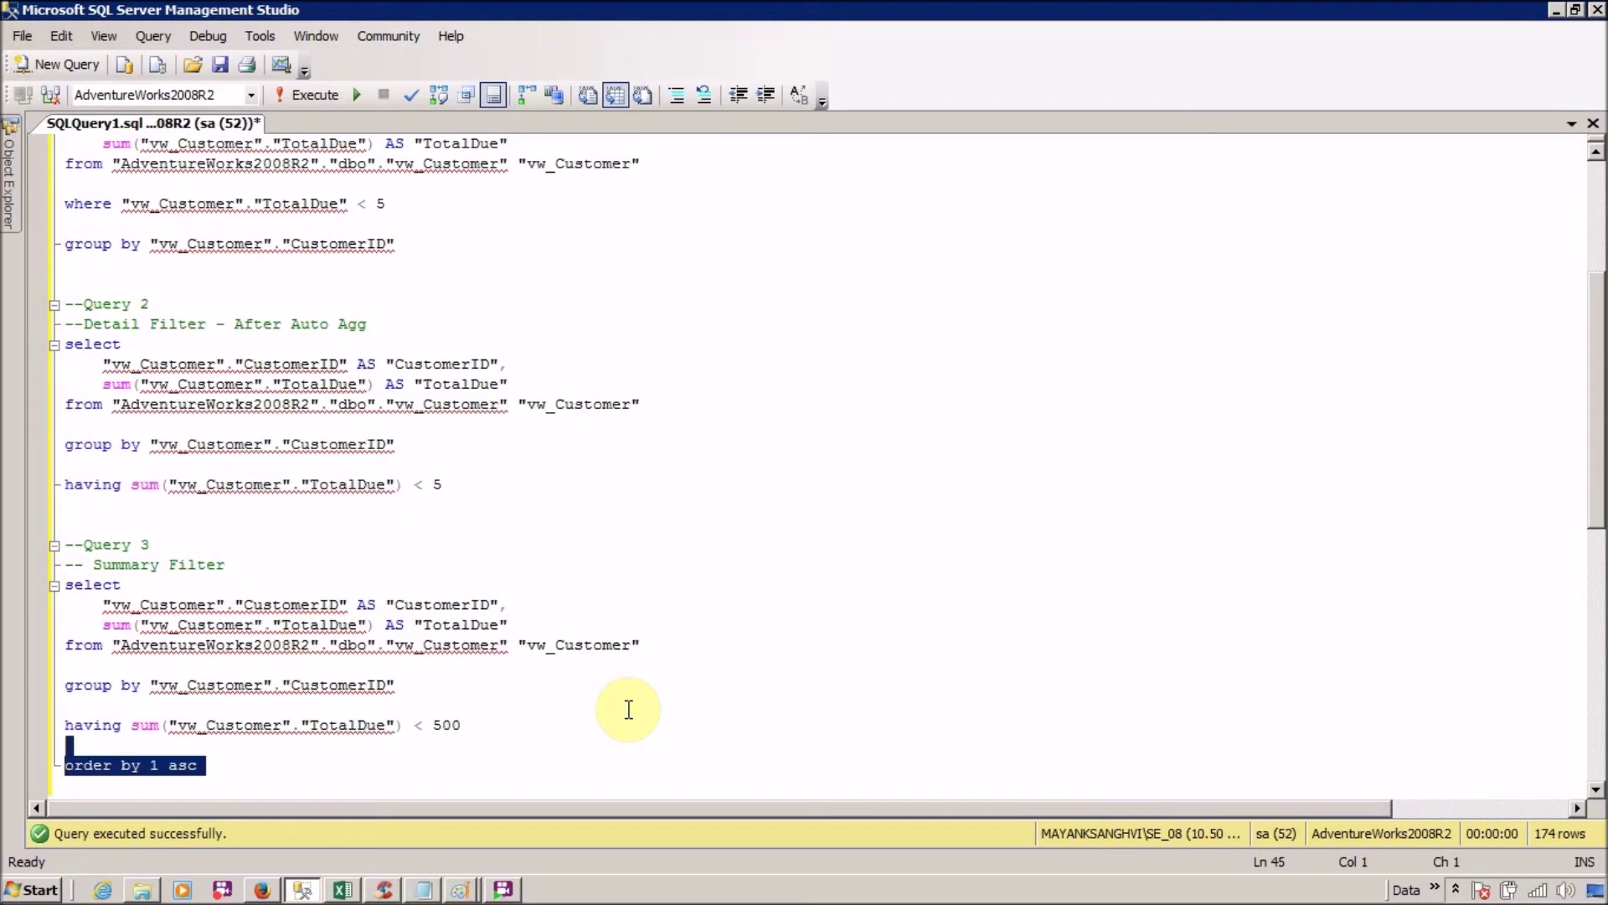
{"action": "key", "text": "shift+Up"}
{"action": "key", "text": "shift+Up"}
{"action": "key", "text": "shift+Up"}
{"action": "key", "text": "shift+Up"}
{"action": "key", "text": "shift+Up"}
{"action": "key", "text": "shift+Up"}
{"action": "key", "text": "shift+Up"}
{"action": "key", "text": "shift+Up"}
{"action": "key", "text": "shift+Up"}
{"action": "key", "text": "shift+Up"}
{"action": "key", "text": "shift+Up"}
{"action": "key", "text": "shift+Up"}
{"action": "key", "text": "shift+Up"}
{"action": "key", "text": "shift+Up"}
{"action": "key", "text": "shift+Up"}
{"action": "key", "text": "shift+Up"}
{"action": "key", "text": "shift+Up"}
{"action": "key", "text": "shift+Up"}
{"action": "key", "text": "shift+Down"}
{"action": "key", "text": "shift+Up"}
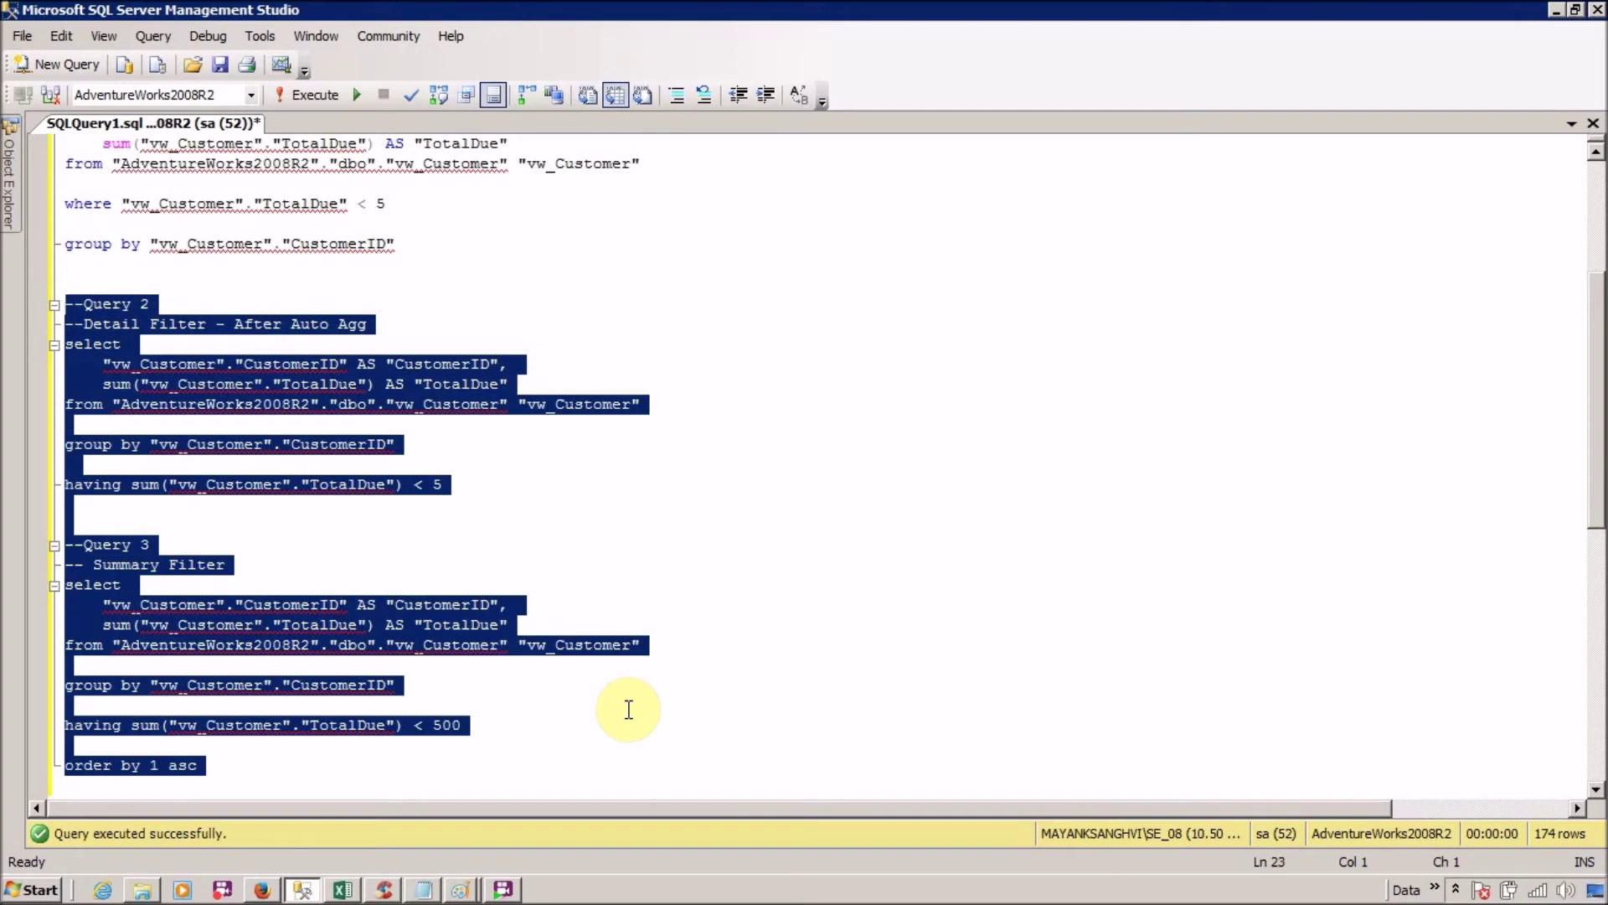
- Highlight the statements of Query 2 and Query 3 in turn and compare them clause by clause
{"action": "key", "text": "Down"}
{"action": "key", "text": "Down"}
{"action": "key", "text": "shift+Down"}
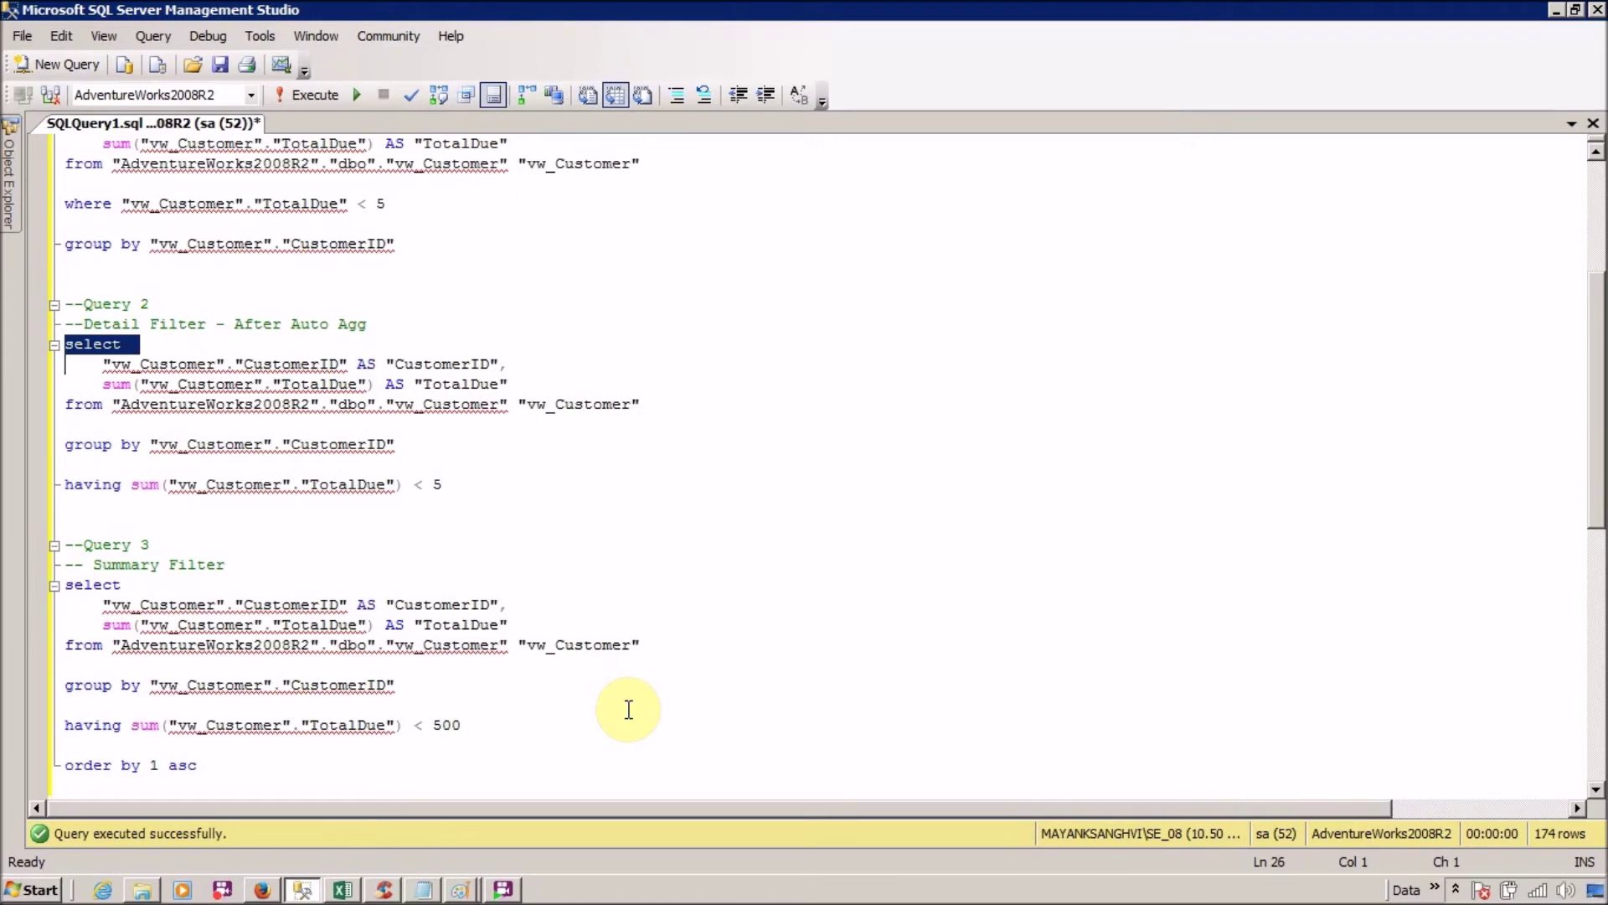
{"action": "key", "text": "shift+Down"}
{"action": "key", "text": "shift+Down"}
{"action": "key", "text": "shift+Down"}
{"action": "key", "text": "shift+Down"}
{"action": "key", "text": "shift+Down"}
{"action": "key", "text": "shift+Down"}
{"action": "key", "text": "shift+Down"}
{"action": "key", "text": "Down"}
{"action": "key", "text": "Down"}
{"action": "key", "text": "Down"}
{"action": "key", "text": "Down"}
{"action": "key", "text": "shift+Down"}
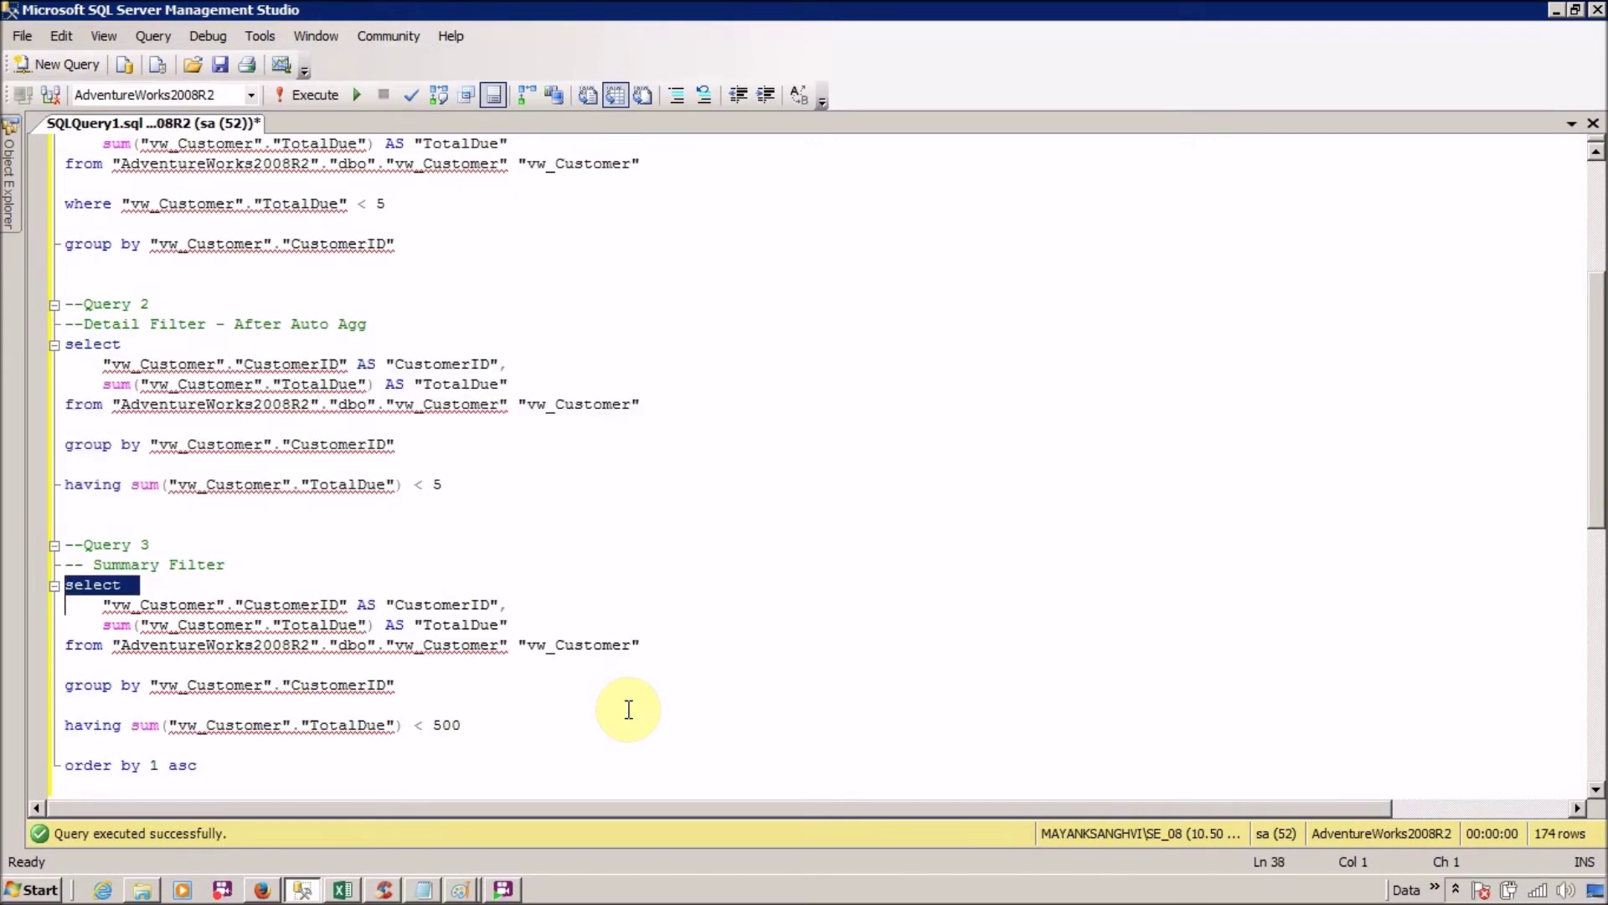
{"action": "key", "text": "shift+Down"}
{"action": "key", "text": "shift+Down"}
{"action": "key", "text": "shift+Down"}
{"action": "key", "text": "shift+Down"}
{"action": "key", "text": "shift+Down"}
{"action": "key", "text": "shift+Down"}
{"action": "key", "text": "shift+Down"}
- Set the having condition of Query 2 to a TotalDue sum below 500
{"action": "key", "text": "Up"}
{"action": "key", "text": "Up"}
{"action": "key", "text": "Up"}
{"action": "key", "text": "Up"}
{"action": "key", "text": "Up"}
{"action": "key", "text": "Up"}
{"action": "key", "text": "Up"}
{"action": "key", "text": "Up"}
{"action": "key", "text": "Up"}
{"action": "key", "text": "Up"}
{"action": "key", "text": "Up"}
{"action": "key", "text": "Up"}
{"action": "key", "text": "Up"}
{"action": "key", "text": "End"}
{"action": "type", "text": "00"}
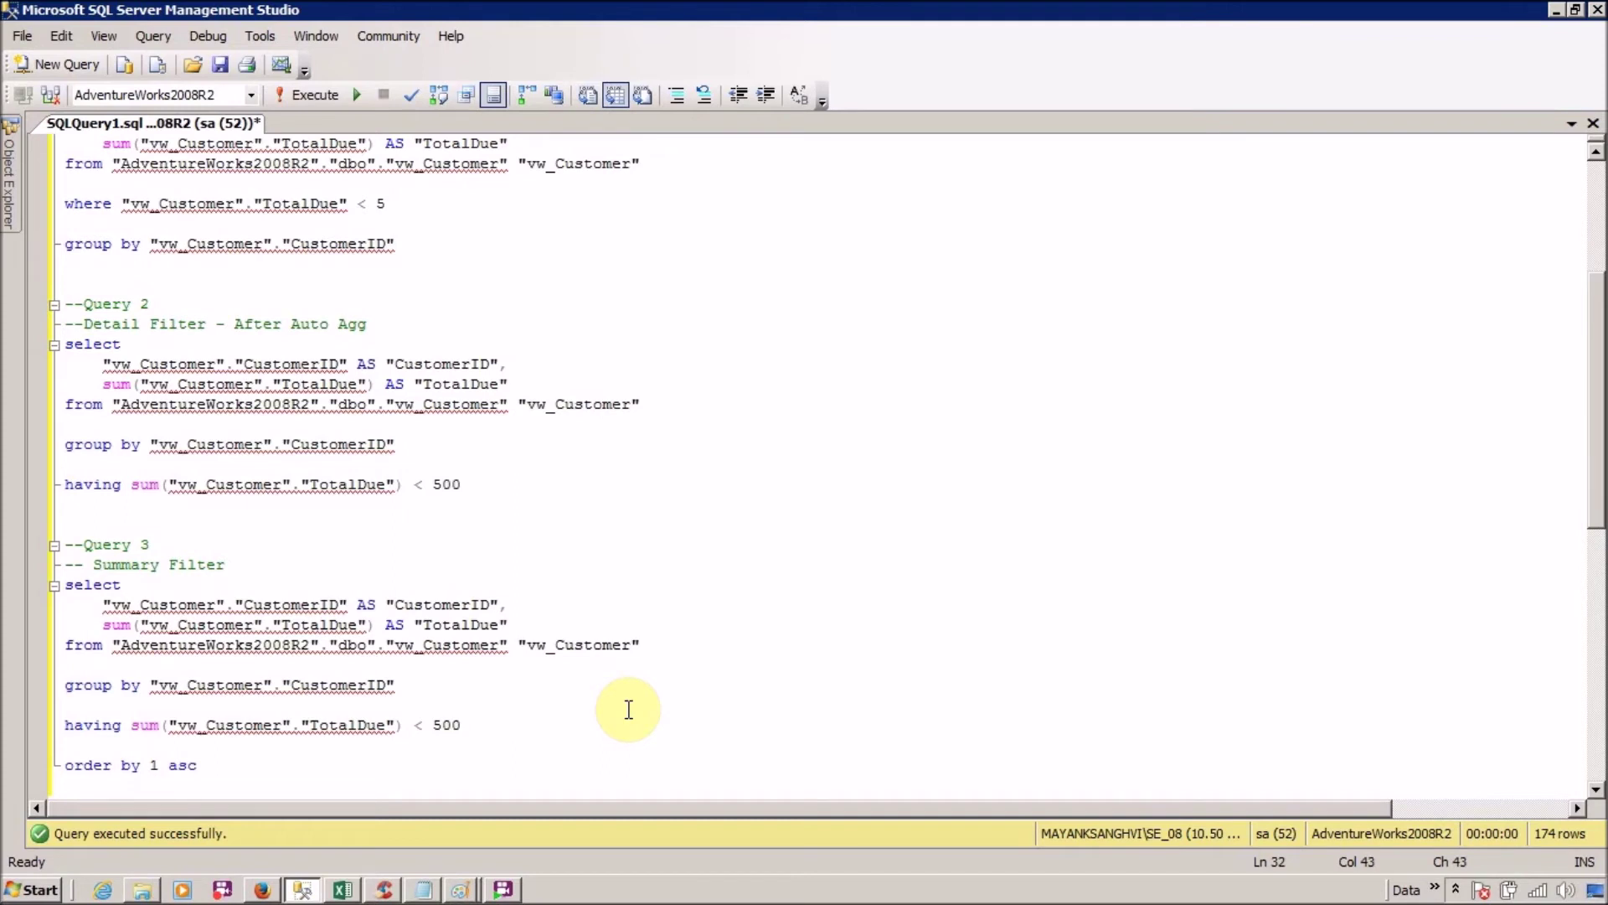
- Review the edited Query 2 from its select clause onward against Query 3
{"action": "key", "text": "Up"}
{"action": "key", "text": "Up"}
{"action": "key", "text": "Up"}
{"action": "key", "text": "Up"}
{"action": "key", "text": "Up"}
{"action": "key", "text": "Up"}
{"action": "key", "text": "Up"}
{"action": "key", "text": "Home"}
{"action": "key", "text": "shift+Down"}
{"action": "key", "text": "shift+Down"}
{"action": "key", "text": "shift+Down"}
{"action": "key", "text": "shift+Down"}
{"action": "key", "text": "shift+Down"}
{"action": "key", "text": "shift+Down"}
{"action": "key", "text": "shift+Down"}
{"action": "key", "text": "shift+Down"}
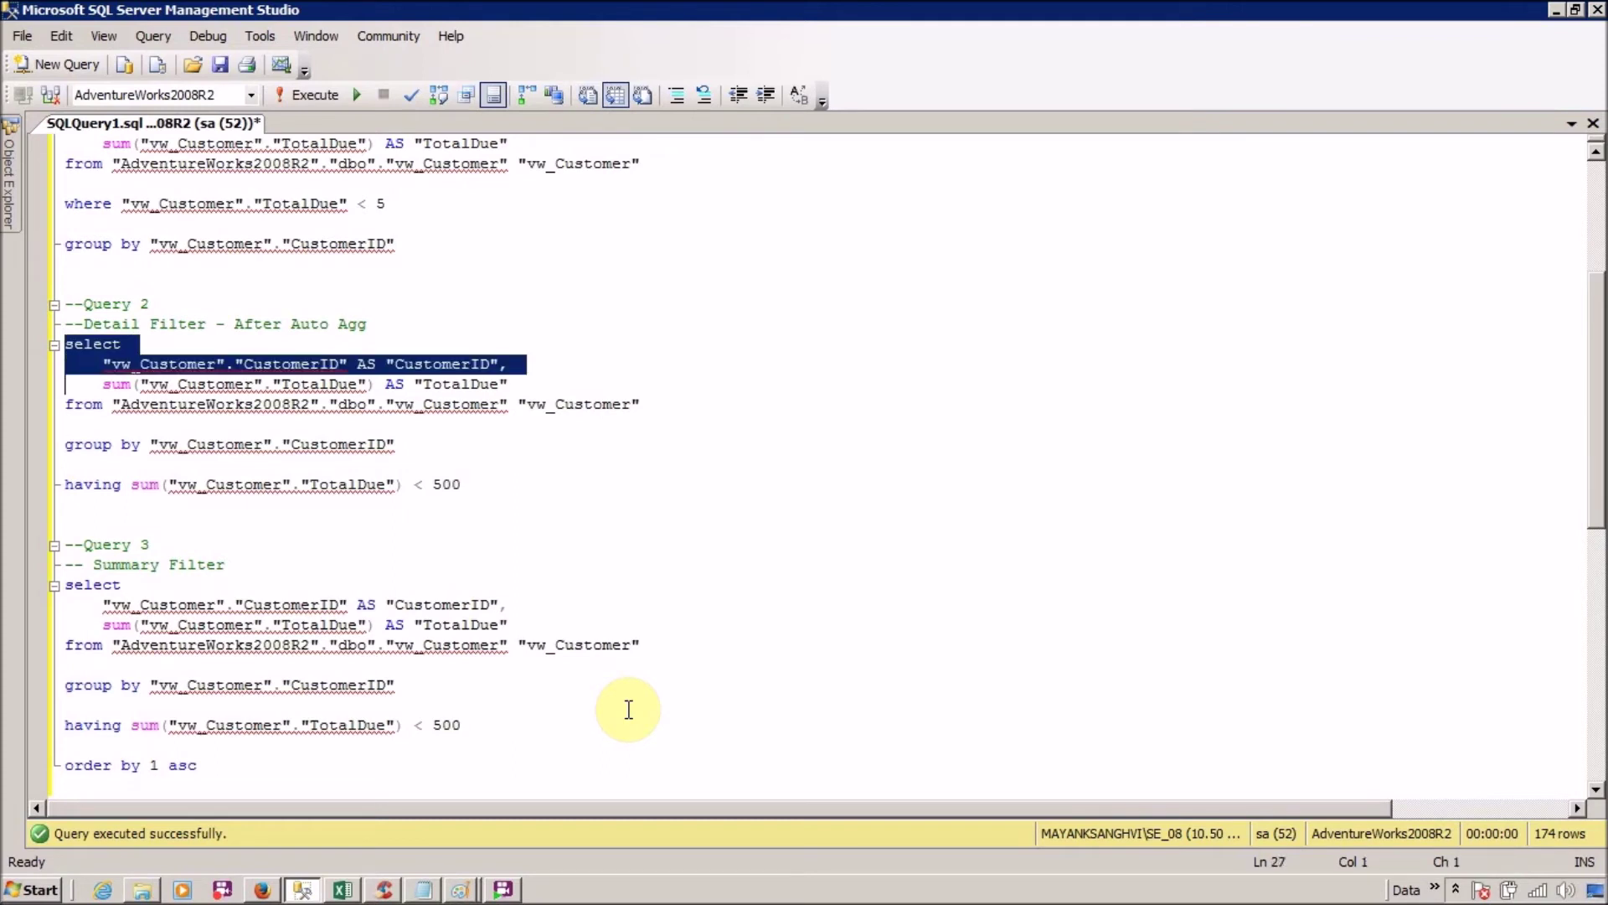
{"action": "key", "text": "Up"}
{"action": "key", "text": "Up"}
{"action": "key", "text": "Up"}
{"action": "key", "text": "Up"}
{"action": "key", "text": "Up"}
{"action": "key", "text": "Up"}
{"action": "key", "text": "Up"}
{"action": "key", "text": "Up"}
{"action": "key", "text": "Up"}
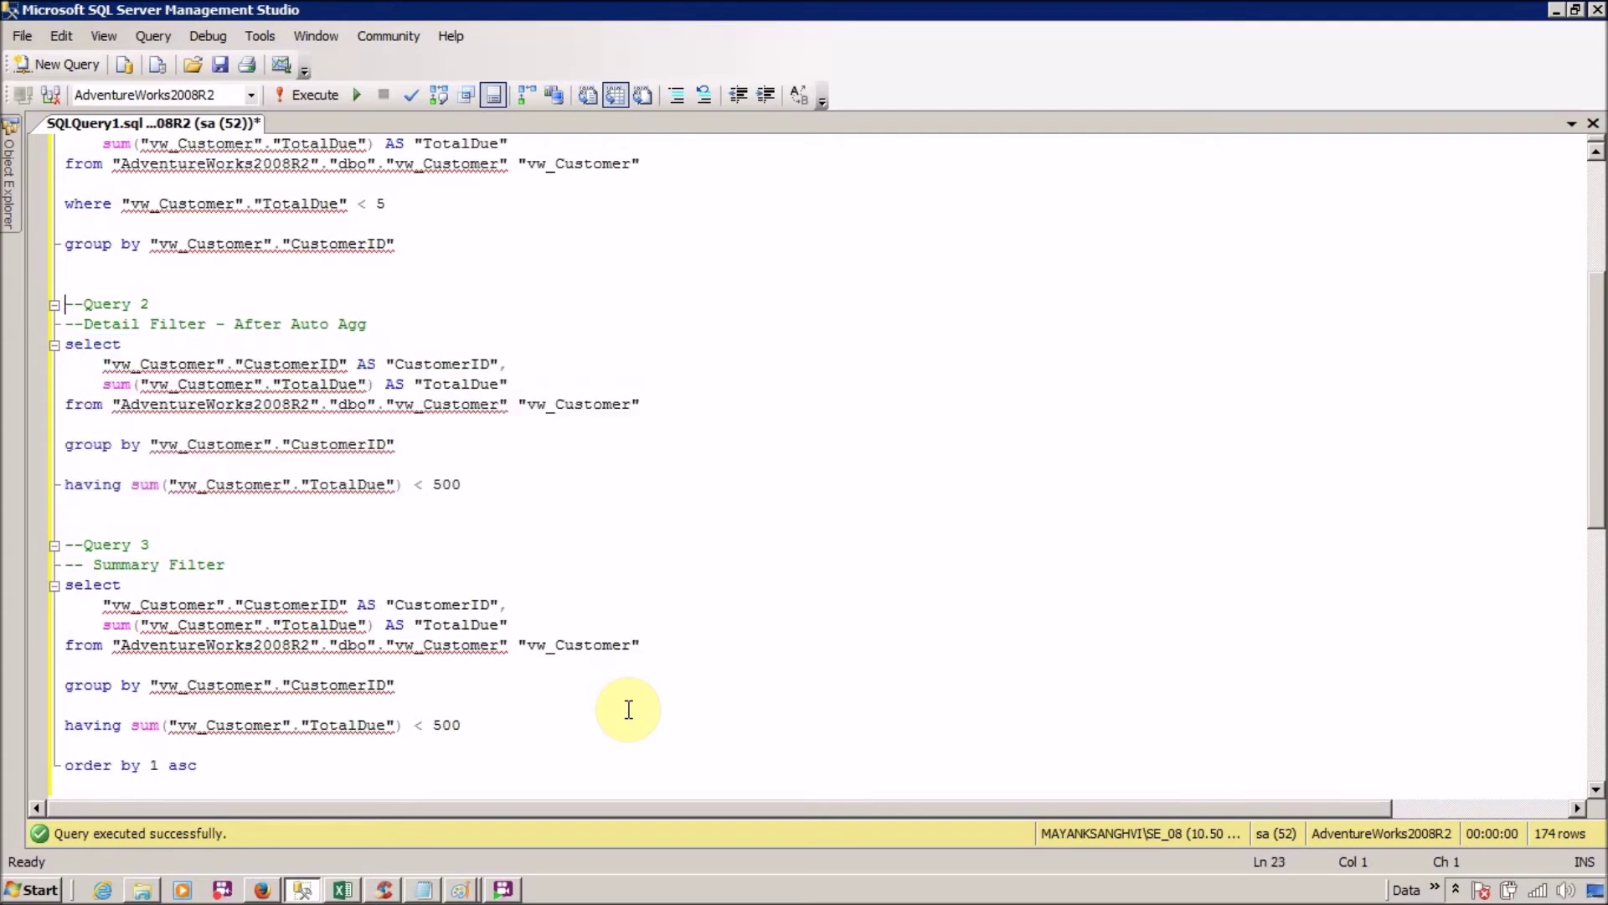
- Remove the extra dash from the Summary Filter comment beneath the Query 3 heading
{"action": "key", "text": "End"}
{"action": "key", "text": "Down"}
{"action": "key", "text": "Down"}
{"action": "key", "text": "Down"}
{"action": "key", "text": "Down"}
{"action": "key", "text": "Down"}
{"action": "key", "text": "Down"}
{"action": "key", "text": "Down"}
{"action": "key", "text": "Down"}
{"action": "key", "text": "Down"}
{"action": "key", "text": "Down"}
{"action": "key", "text": "Down"}
{"action": "key", "text": "Down"}
{"action": "key", "text": "Home"}
{"action": "key", "text": "Right"}
{"action": "key", "text": "Right"}
{"action": "key", "text": "Right"}
{"action": "key", "text": "BackSpace"}
- Switch to Cognos Report Studio, dismiss the generated SQL and undo the grouping of the list's CustomerID column
{"action": "key", "text": "alt+Tab"}
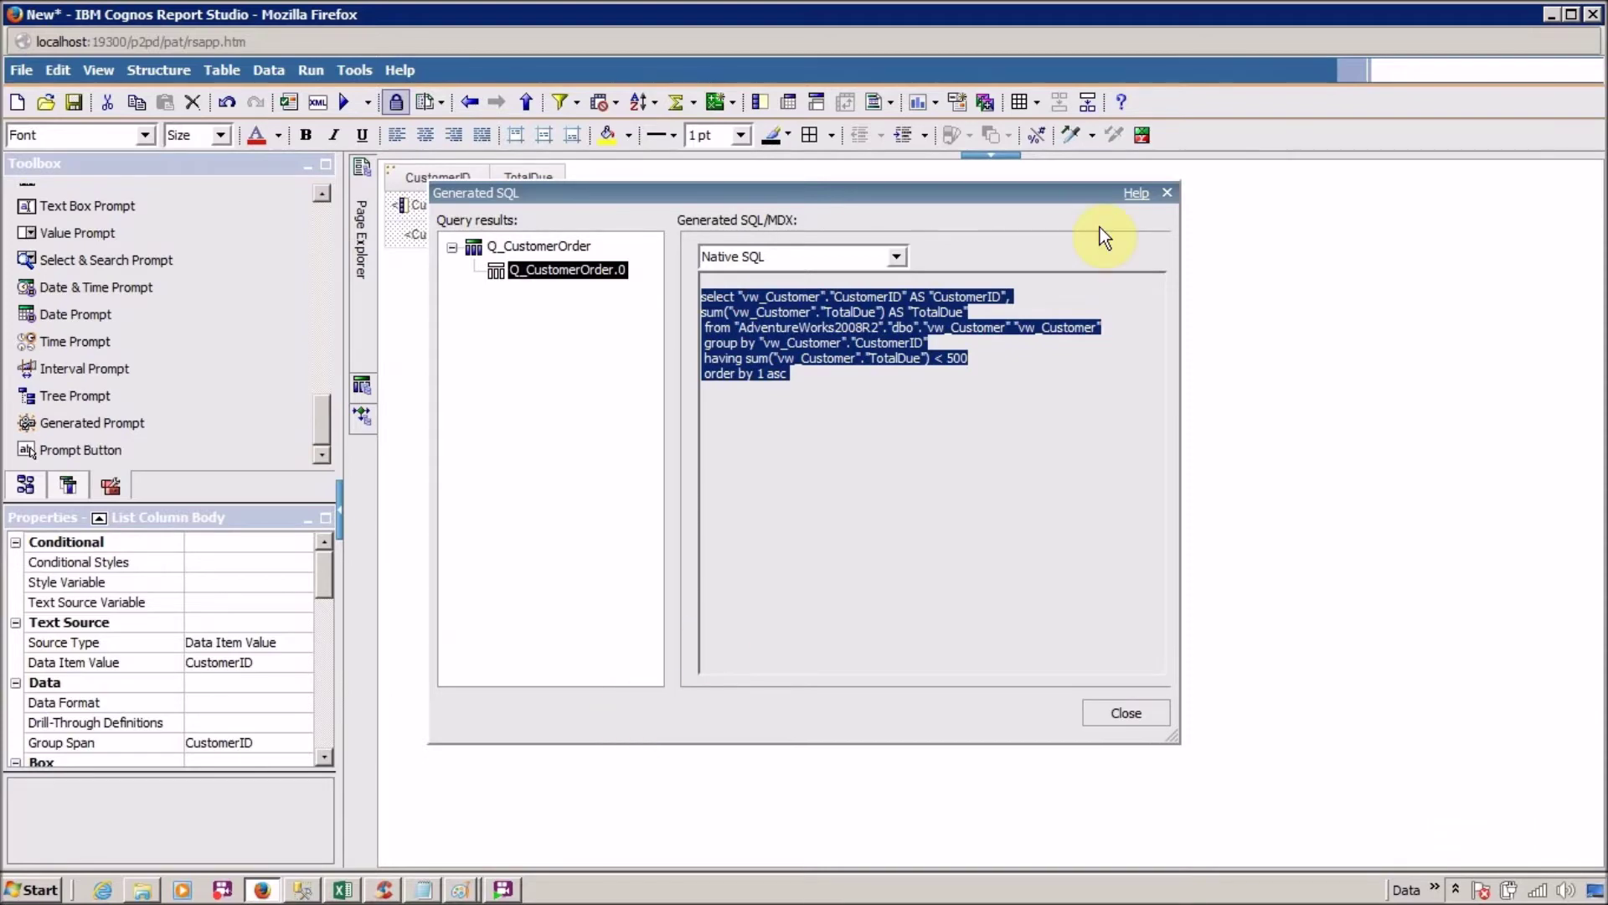
{"action": "left_click", "coordinate": [1114, 712]}
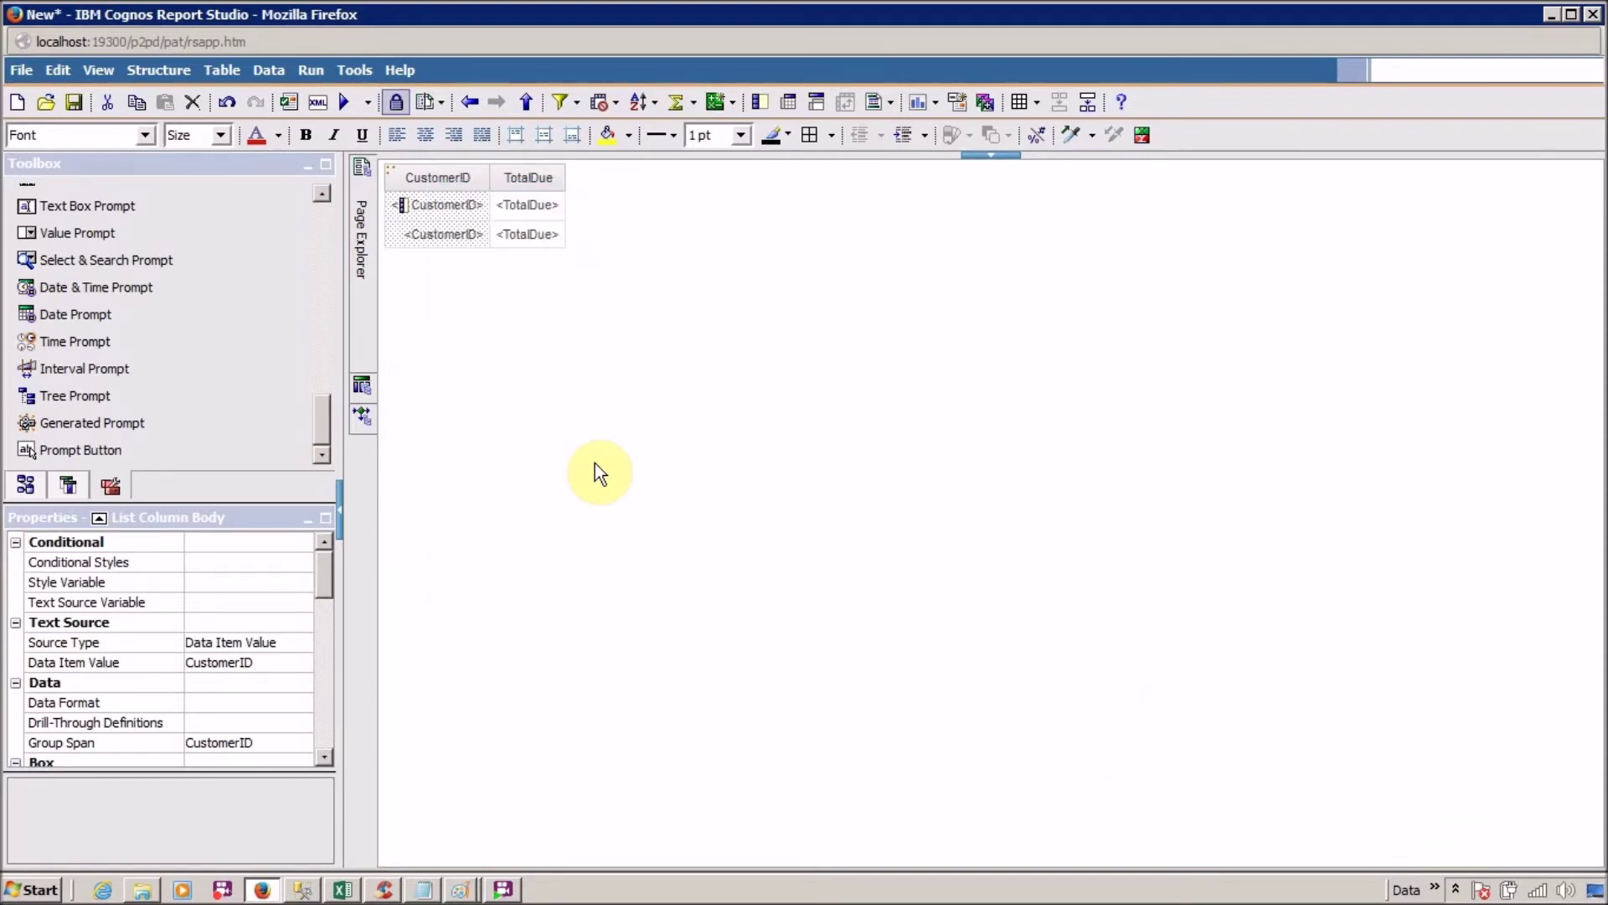
{"action": "left_click", "coordinate": [228, 104]}
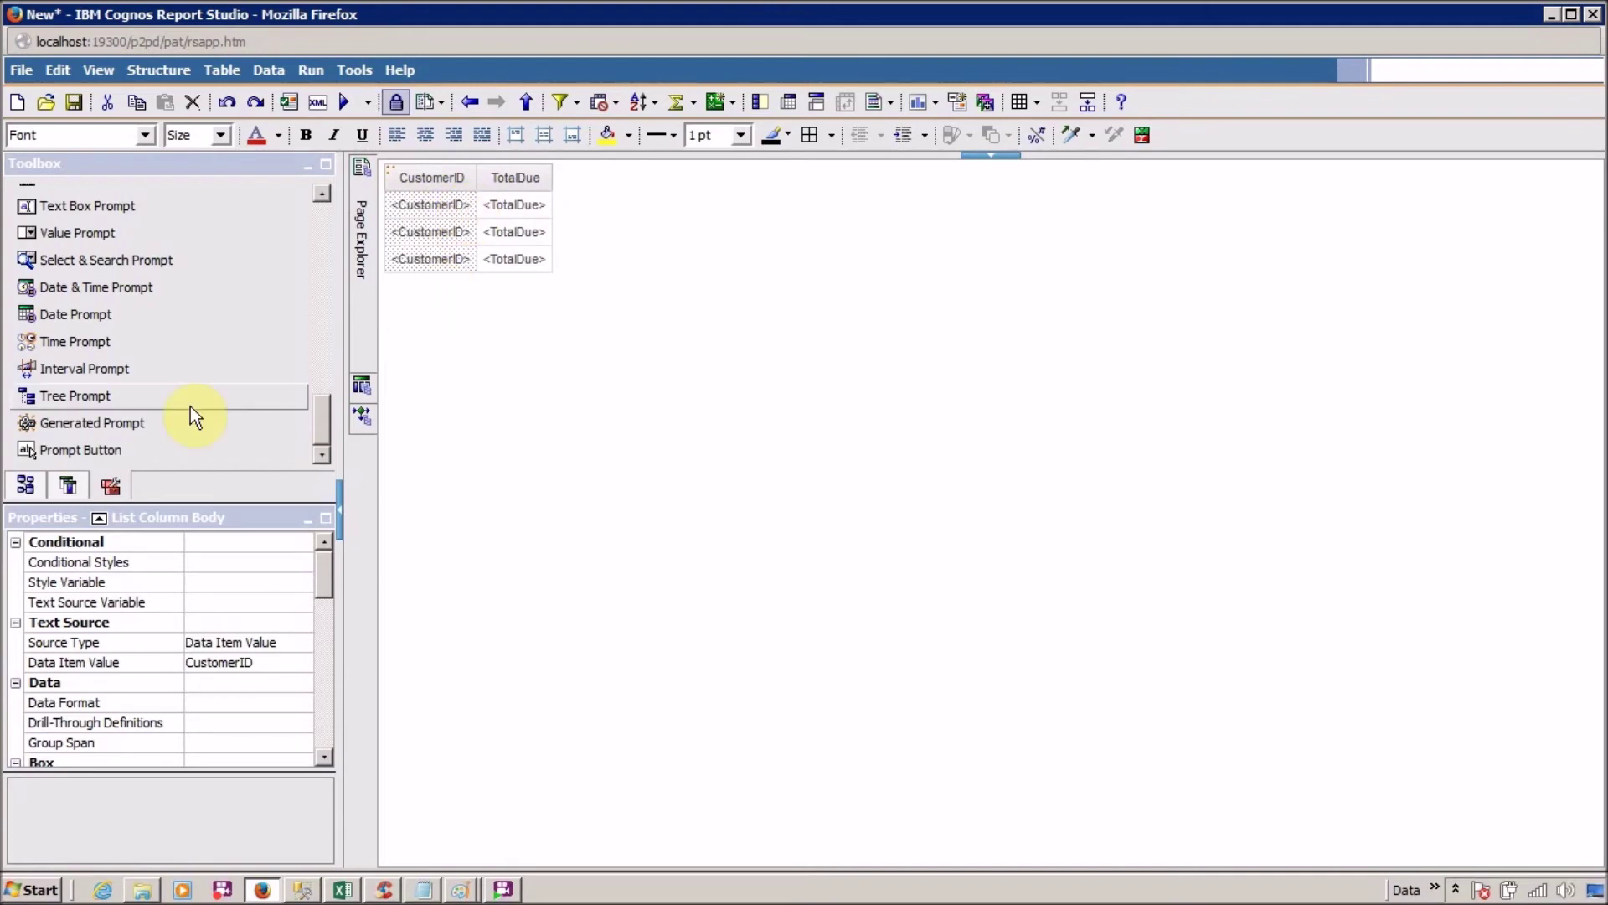
- Add the Year item from vw_Customer to the list as the first column, before CustomerID
{"action": "left_click", "coordinate": [68, 487]}
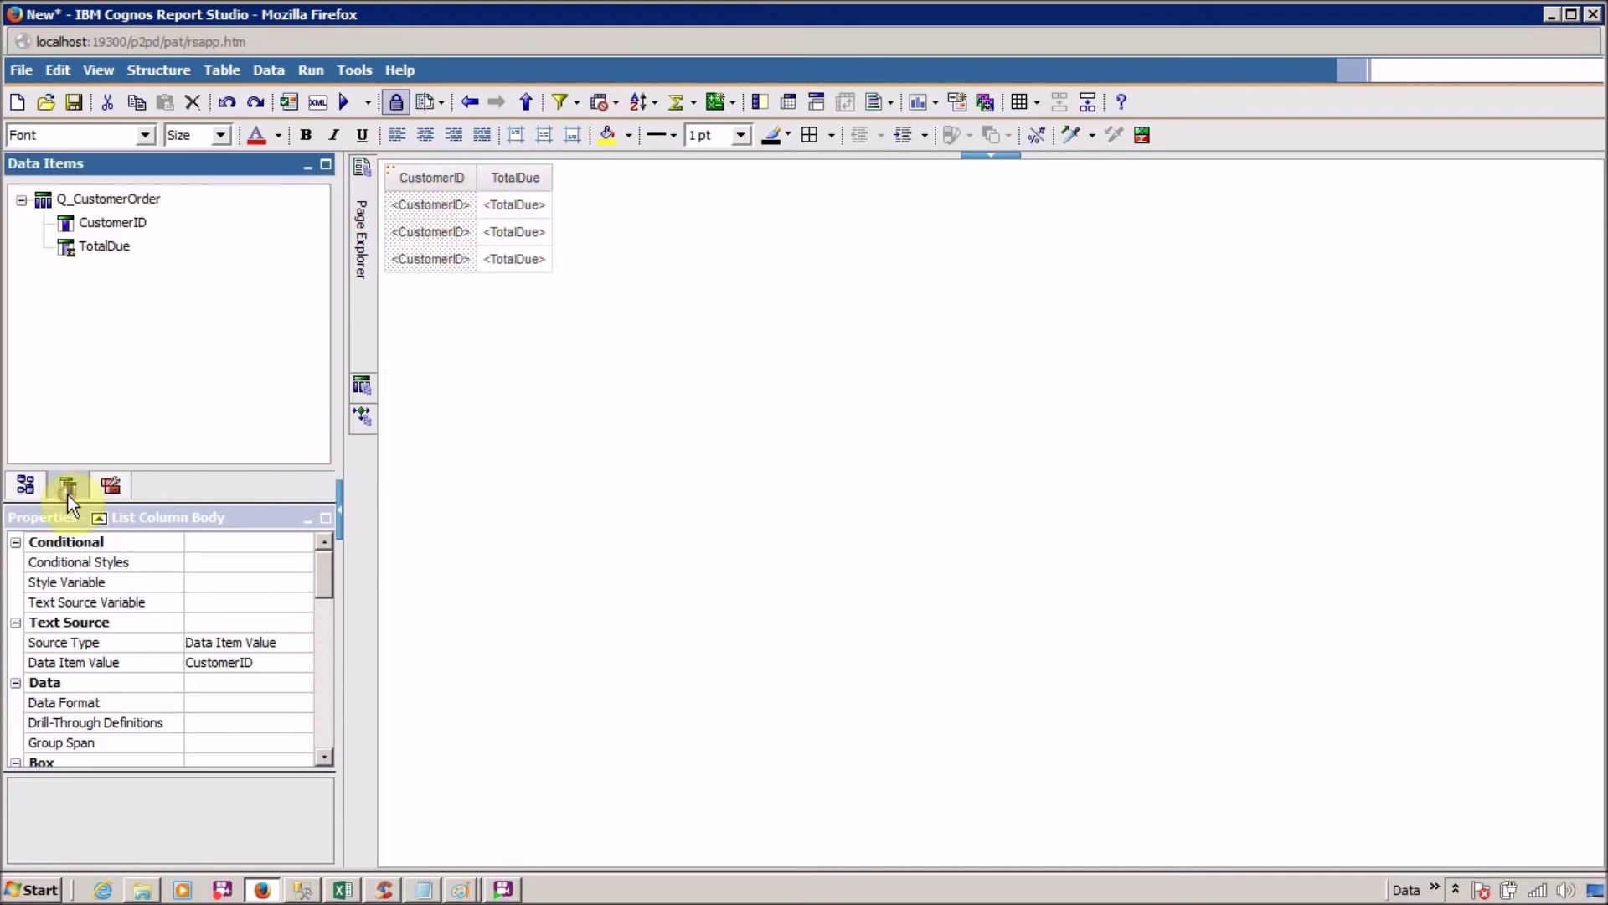
{"action": "left_click", "coordinate": [28, 478]}
{"action": "left_click_drag", "start_coordinate": [88, 421], "coordinate": [402, 246]}
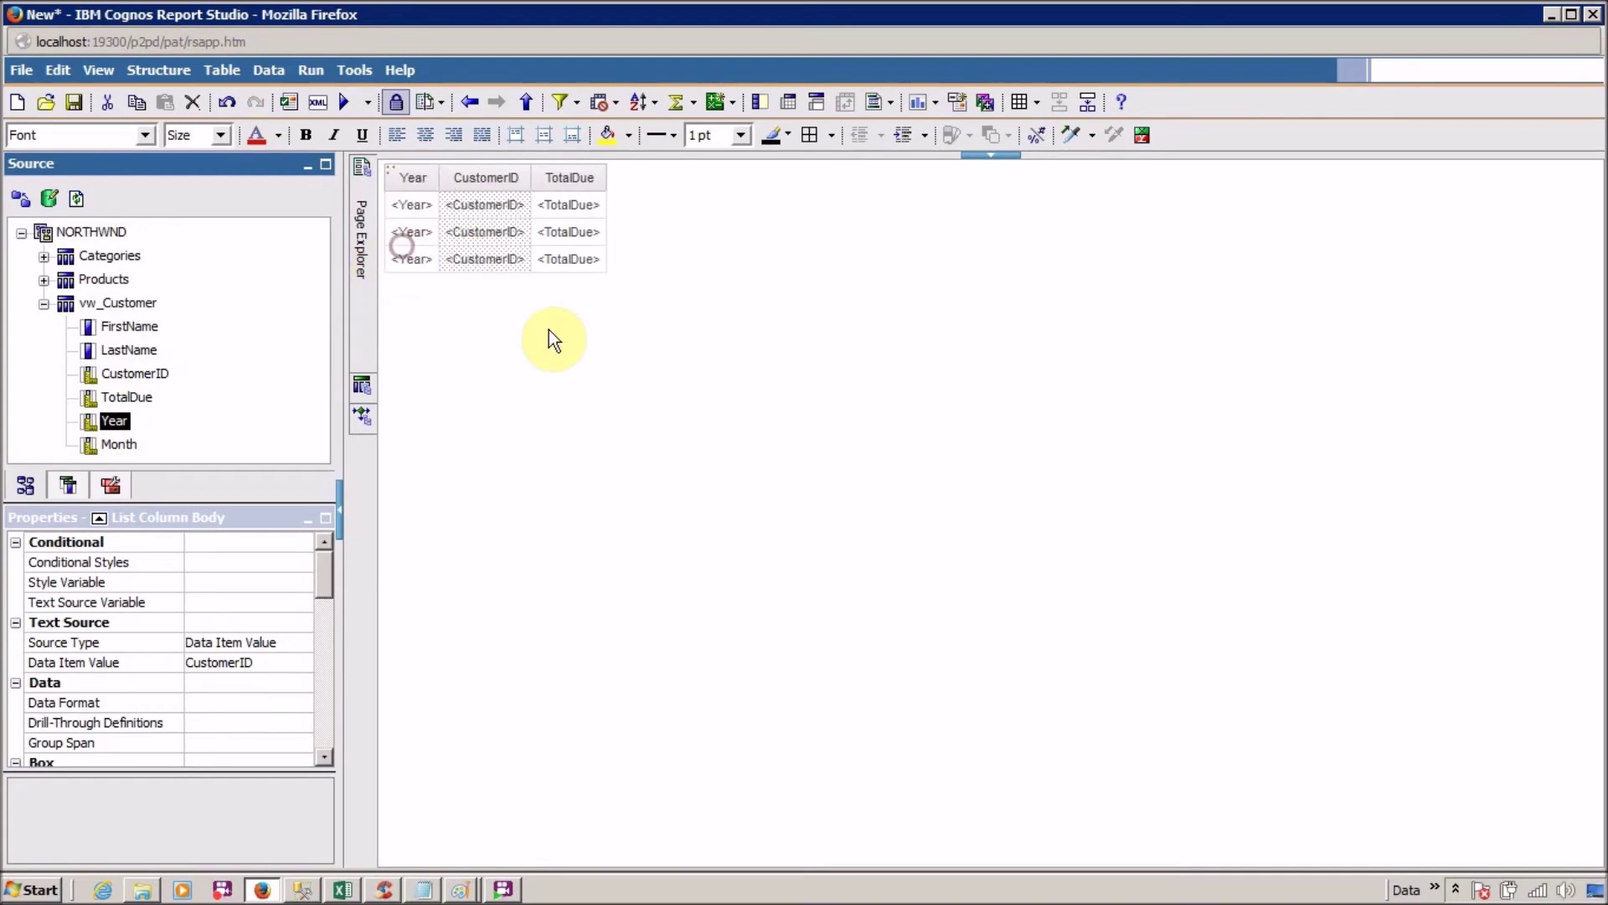
- Go to the query behind the list's Year column
{"action": "left_click", "coordinate": [526, 429]}
{"action": "right_click", "coordinate": [445, 254]}
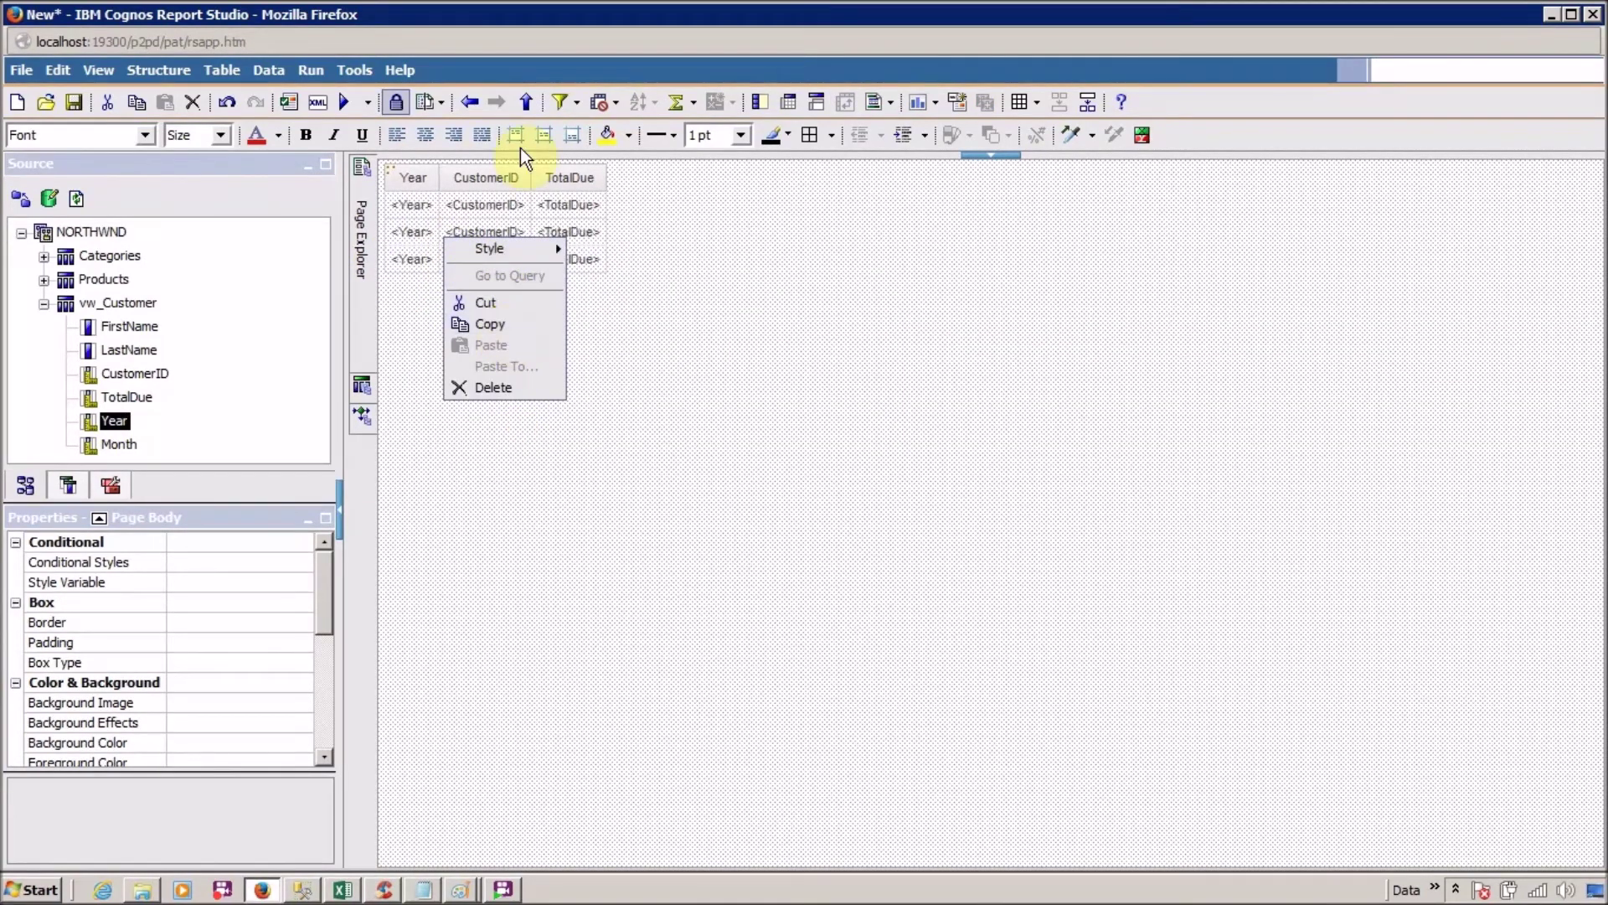
{"action": "left_click", "coordinate": [403, 173]}
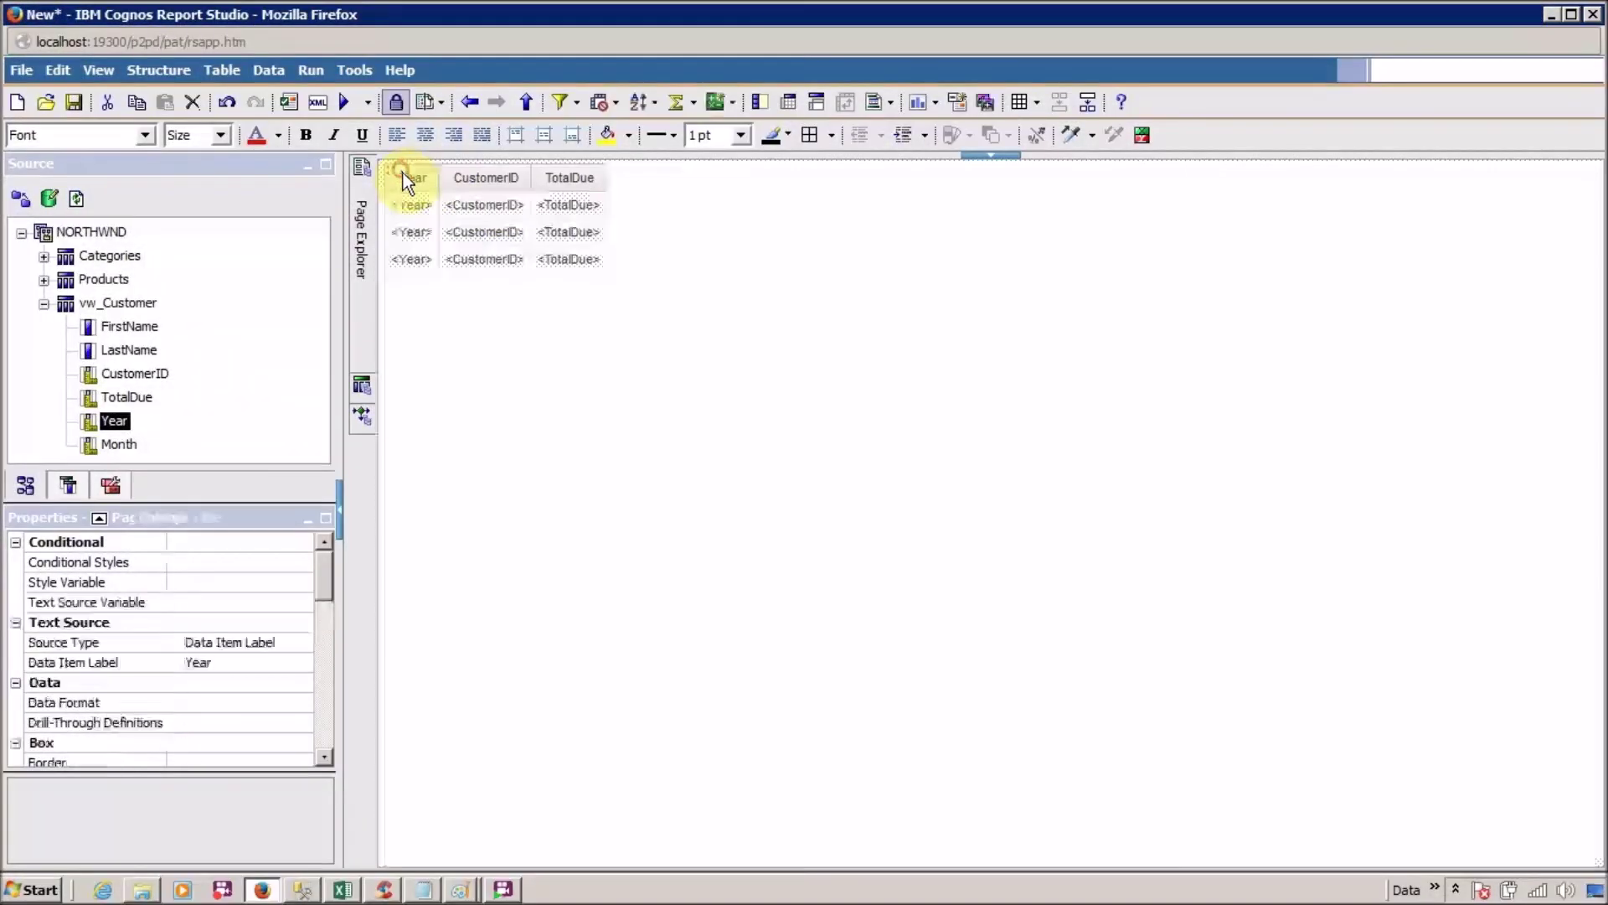
{"action": "right_click", "coordinate": [427, 192]}
{"action": "left_click", "coordinate": [502, 389]}
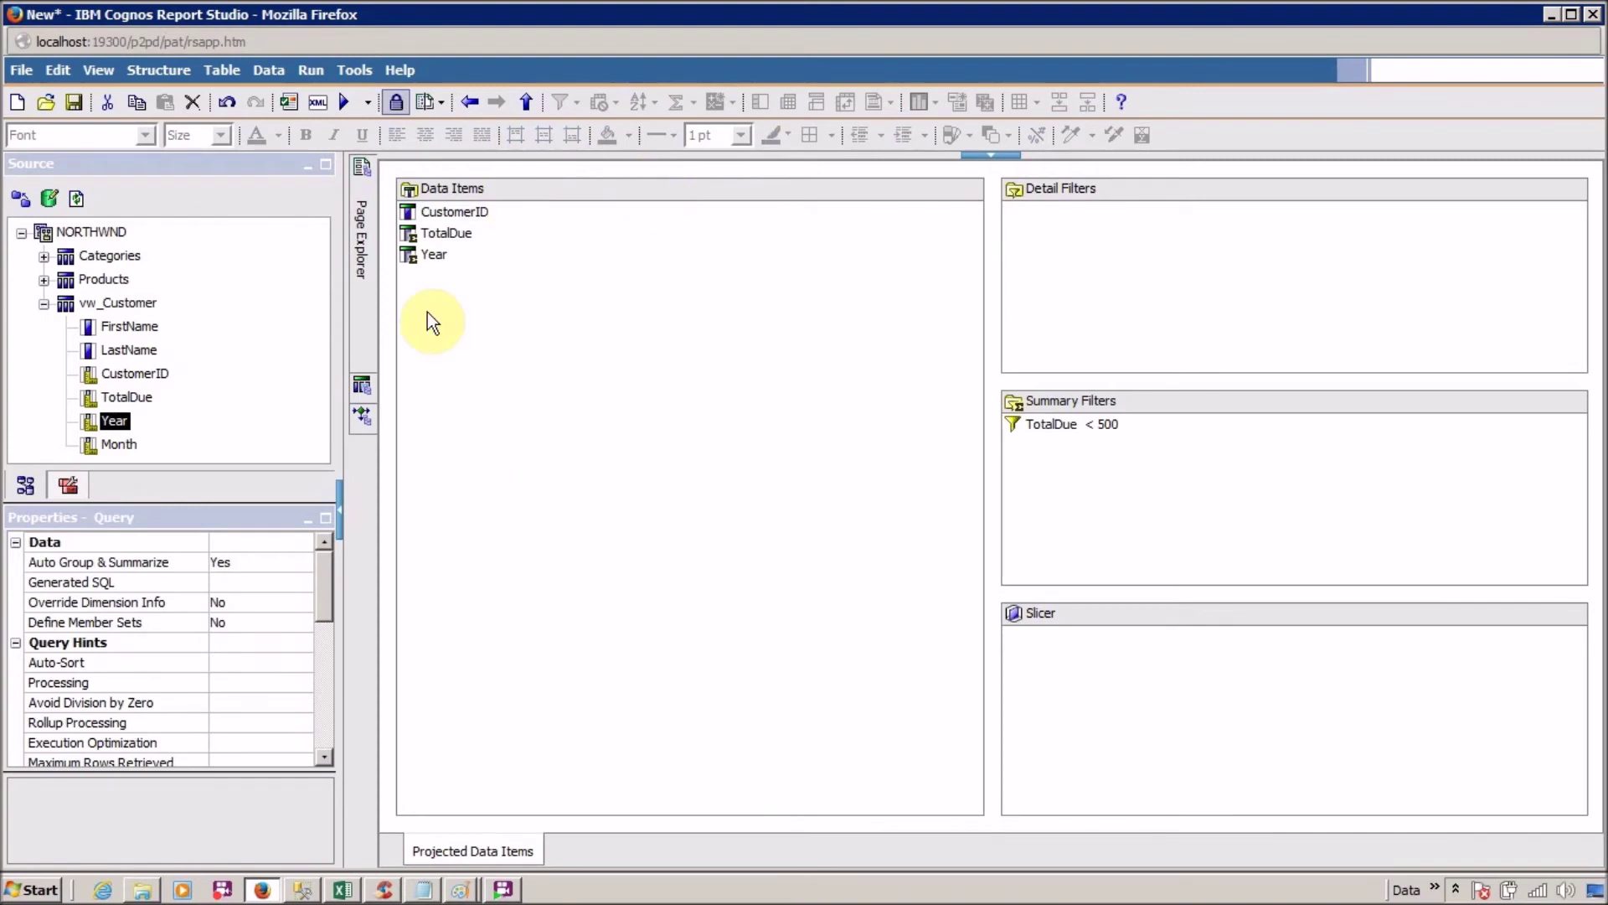
- Set both the aggregate function and the rollup aggregate function of the Year data item to None
{"action": "left_click", "coordinate": [415, 261]}
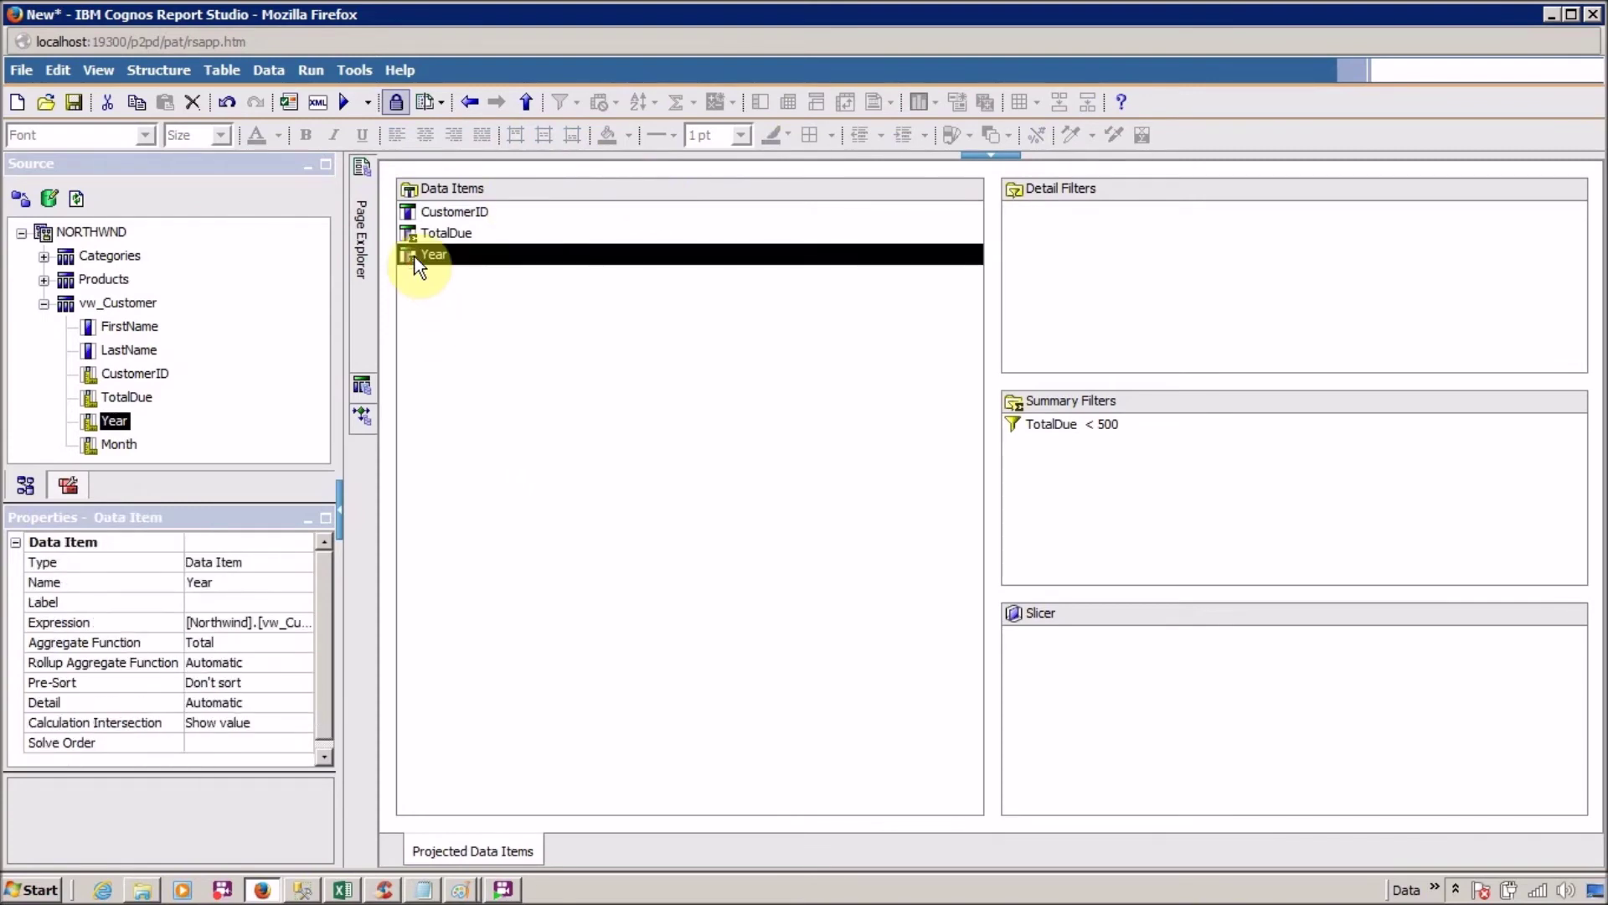
{"action": "left_click", "coordinate": [281, 657]}
{"action": "left_click", "coordinate": [297, 643]}
{"action": "left_click", "coordinate": [299, 643]}
{"action": "scroll", "coordinate": [310, 735], "scroll_direction": "down", "scroll_amount": 3}
{"action": "left_click", "coordinate": [289, 714]}
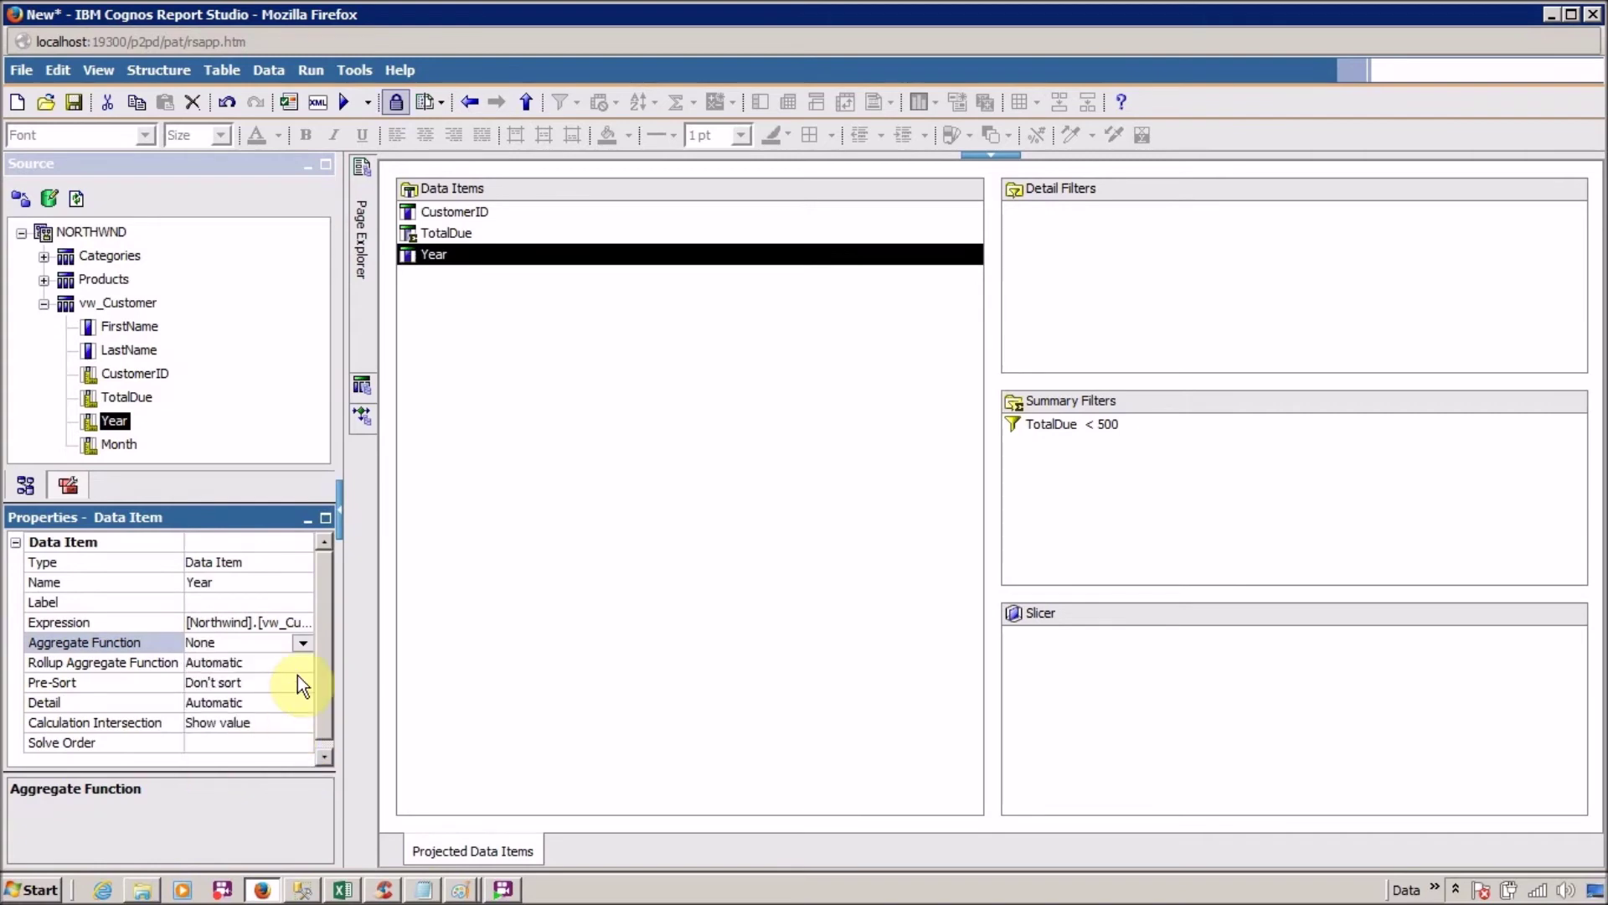
{"action": "left_click", "coordinate": [304, 662]}
{"action": "left_click", "coordinate": [303, 661]}
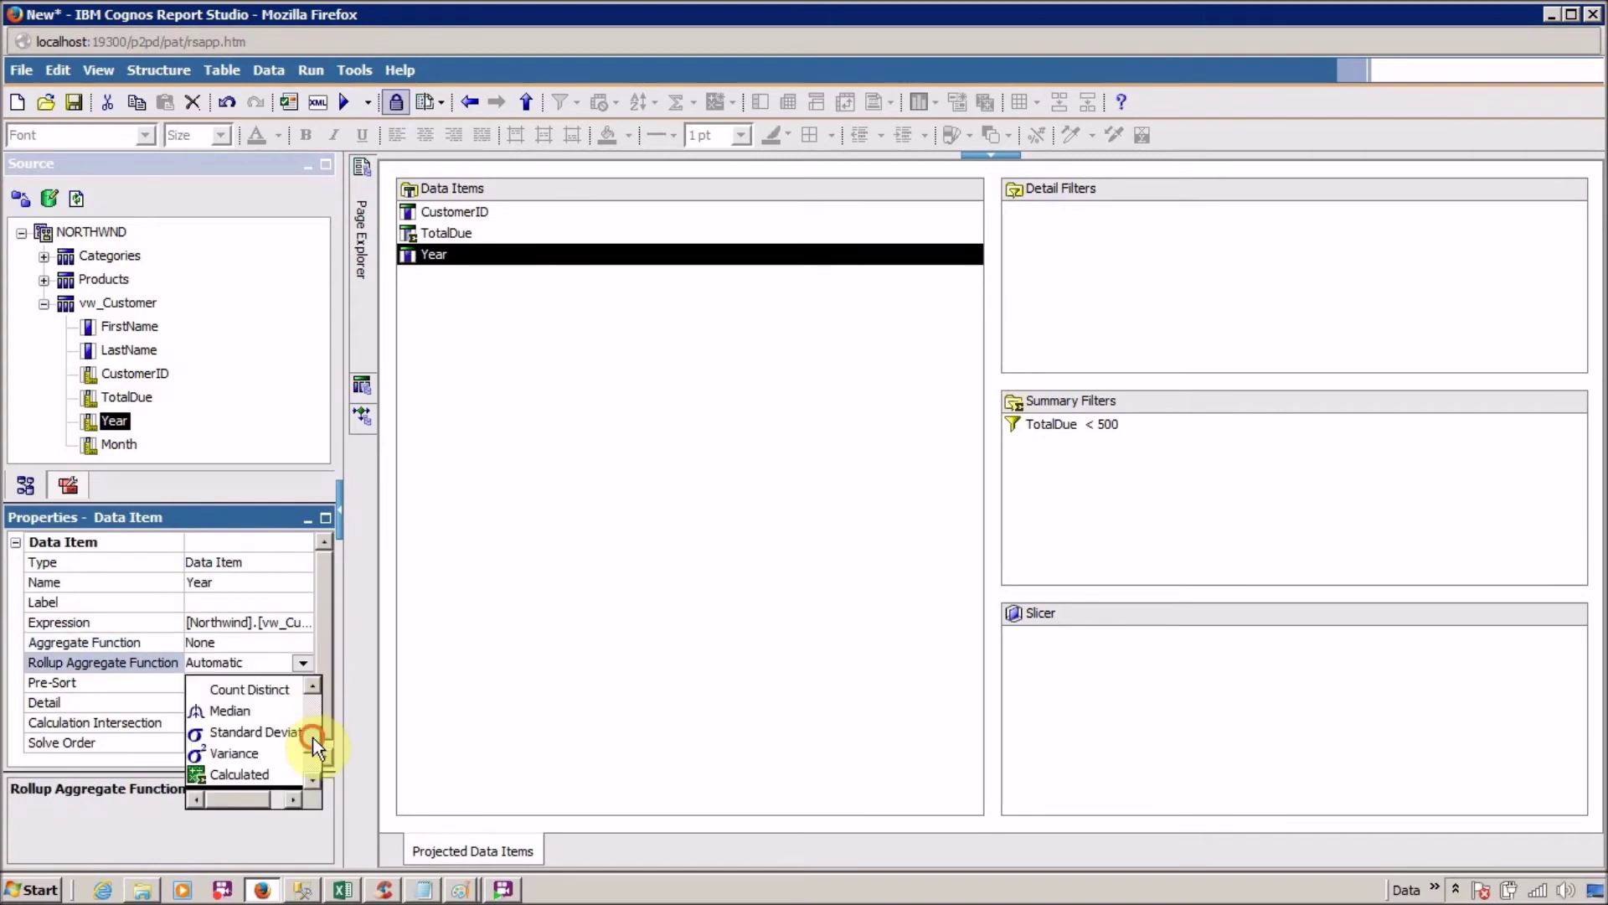
{"action": "scroll", "coordinate": [314, 749], "scroll_direction": "down", "scroll_amount": 2}
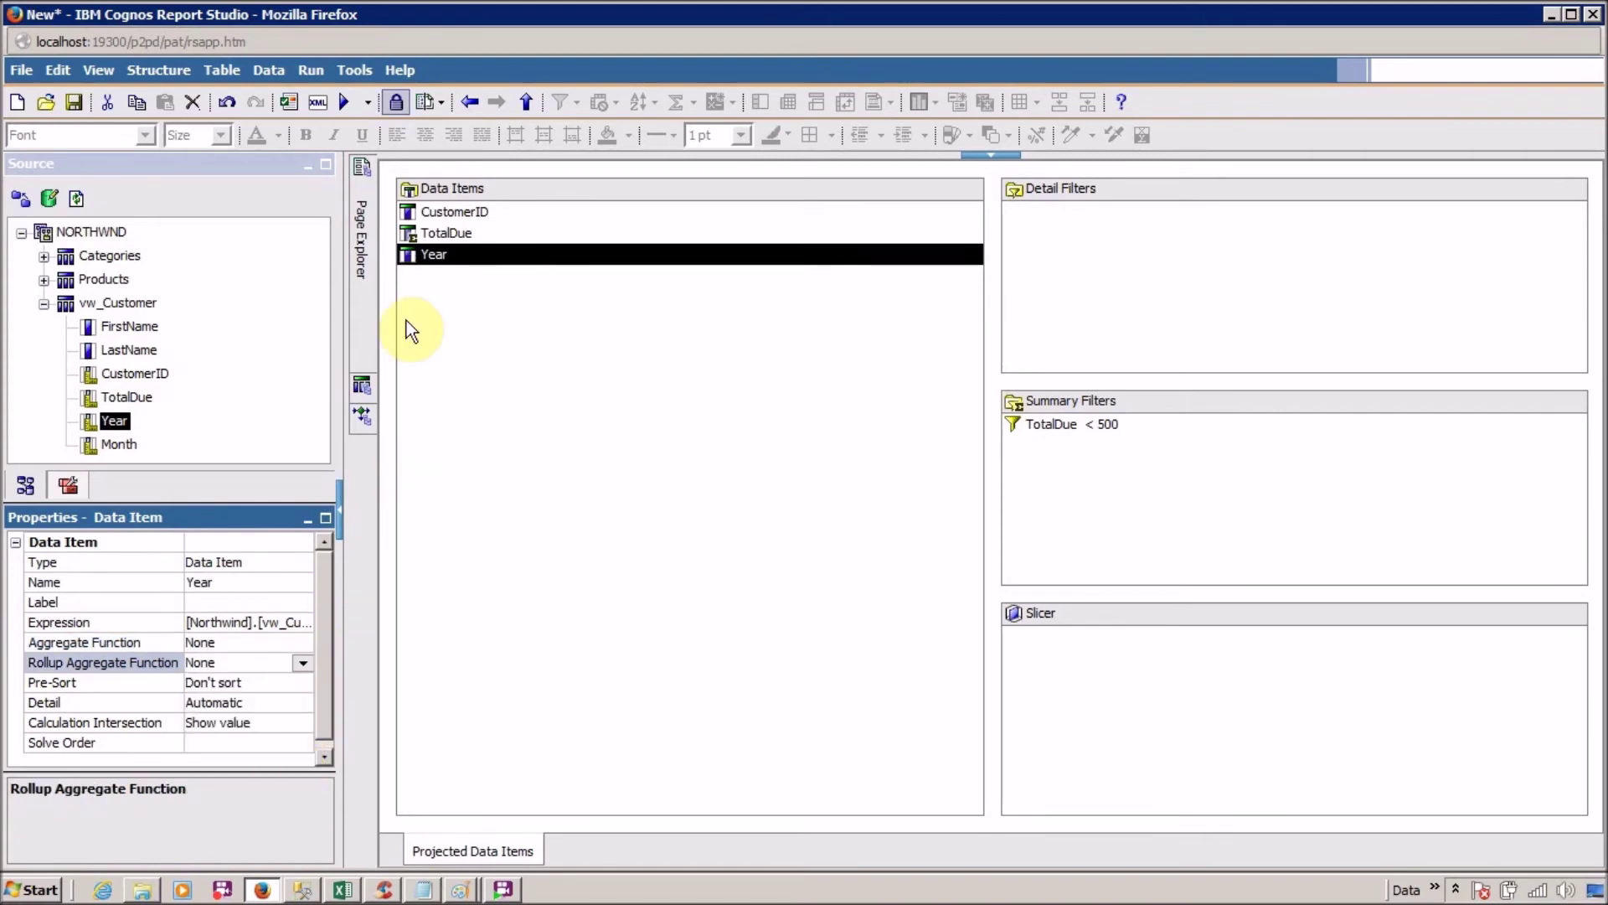
- Return to the Page1 layout and group the list by Year and CustomerID
{"action": "mouse_move", "coordinate": [372, 255]}
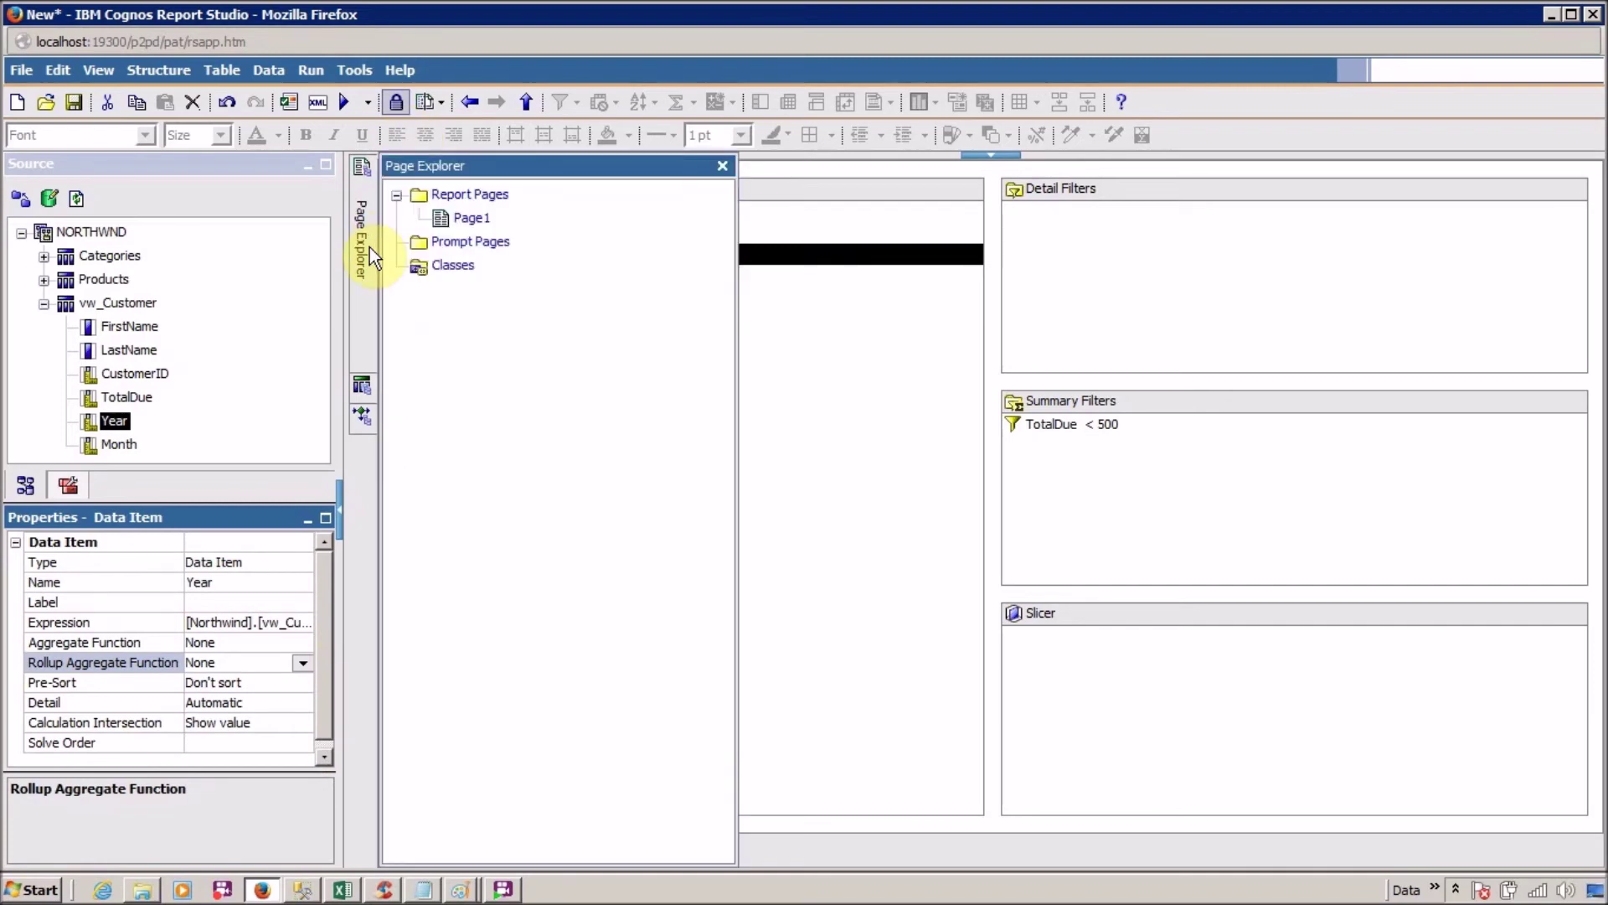
{"action": "left_click", "coordinate": [471, 217]}
{"action": "left_click", "coordinate": [412, 205]}
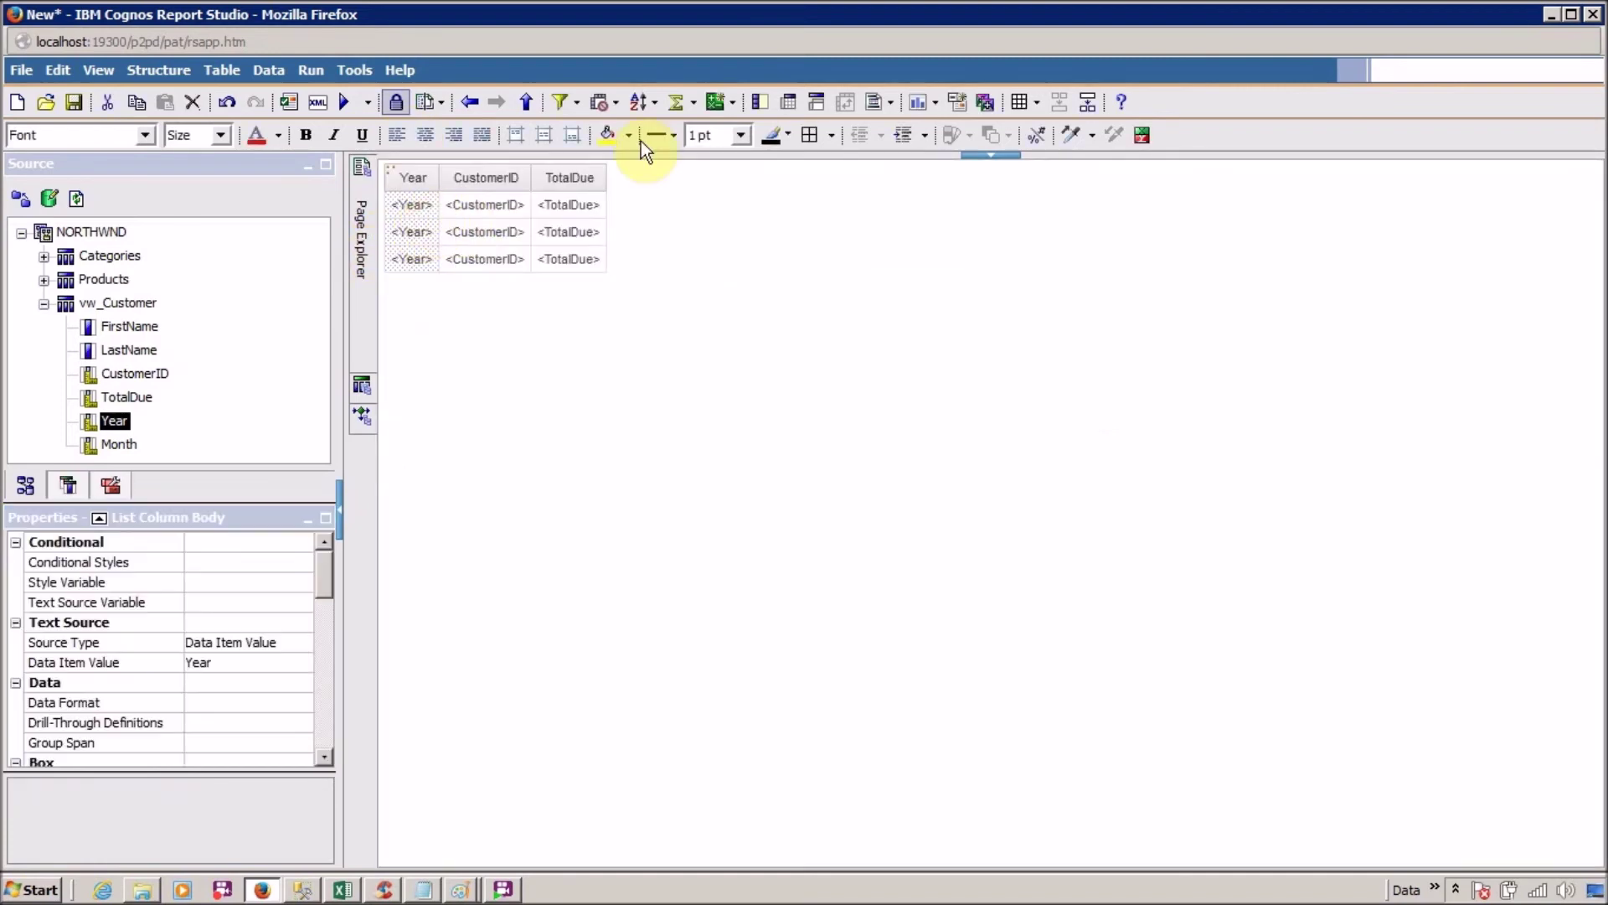
{"action": "left_click", "coordinate": [476, 248], "text": "ctrl"}
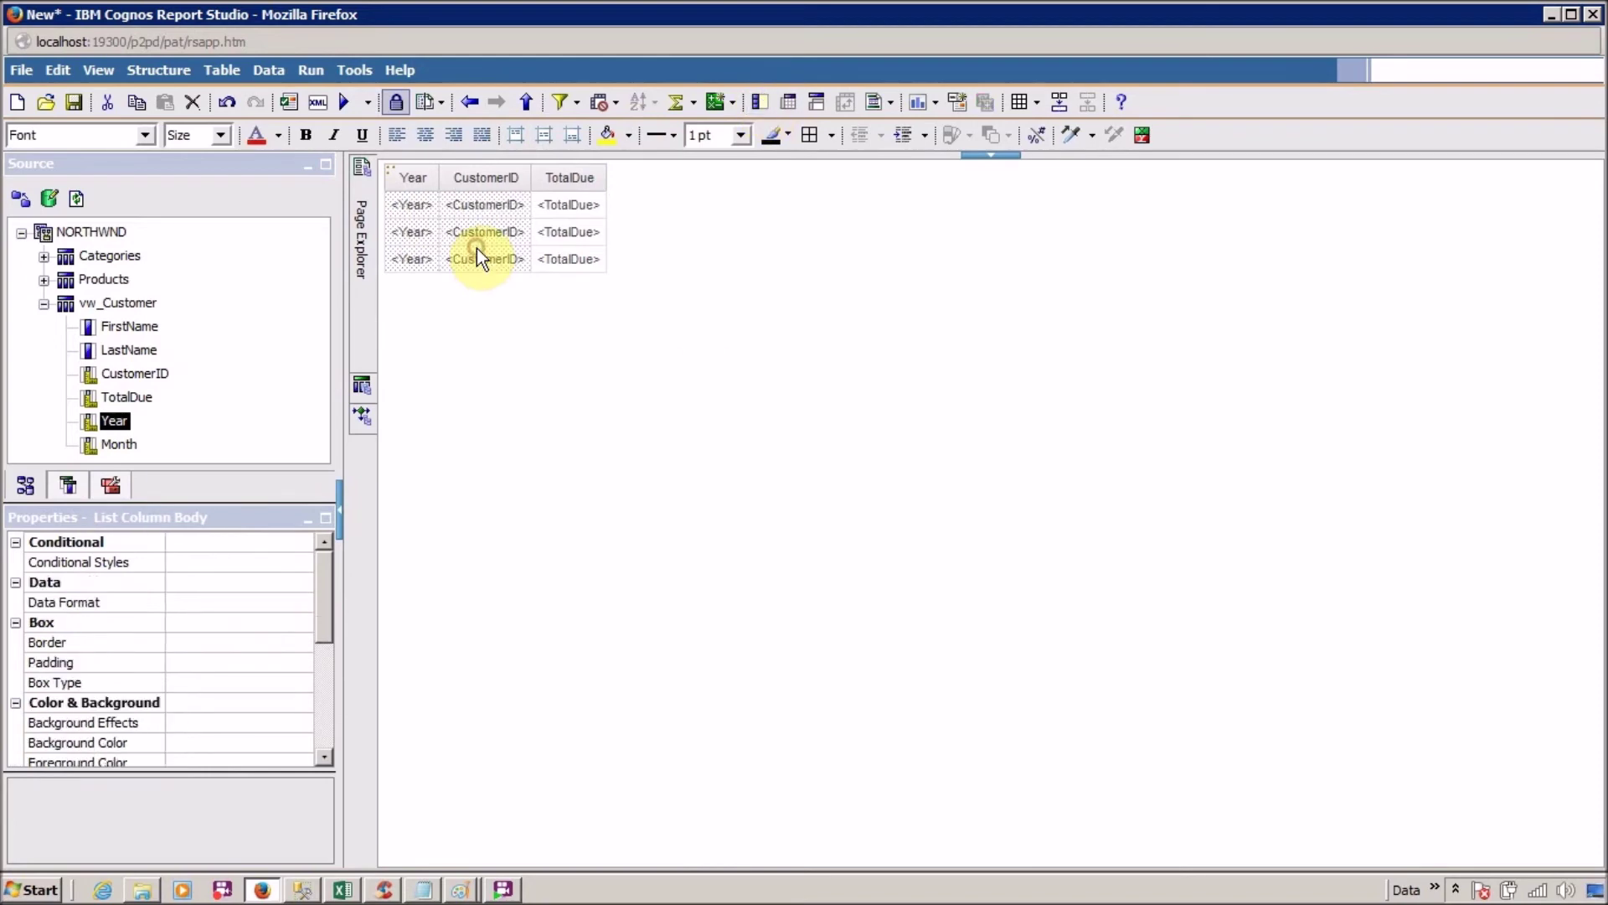
{"action": "left_click", "coordinate": [761, 104]}
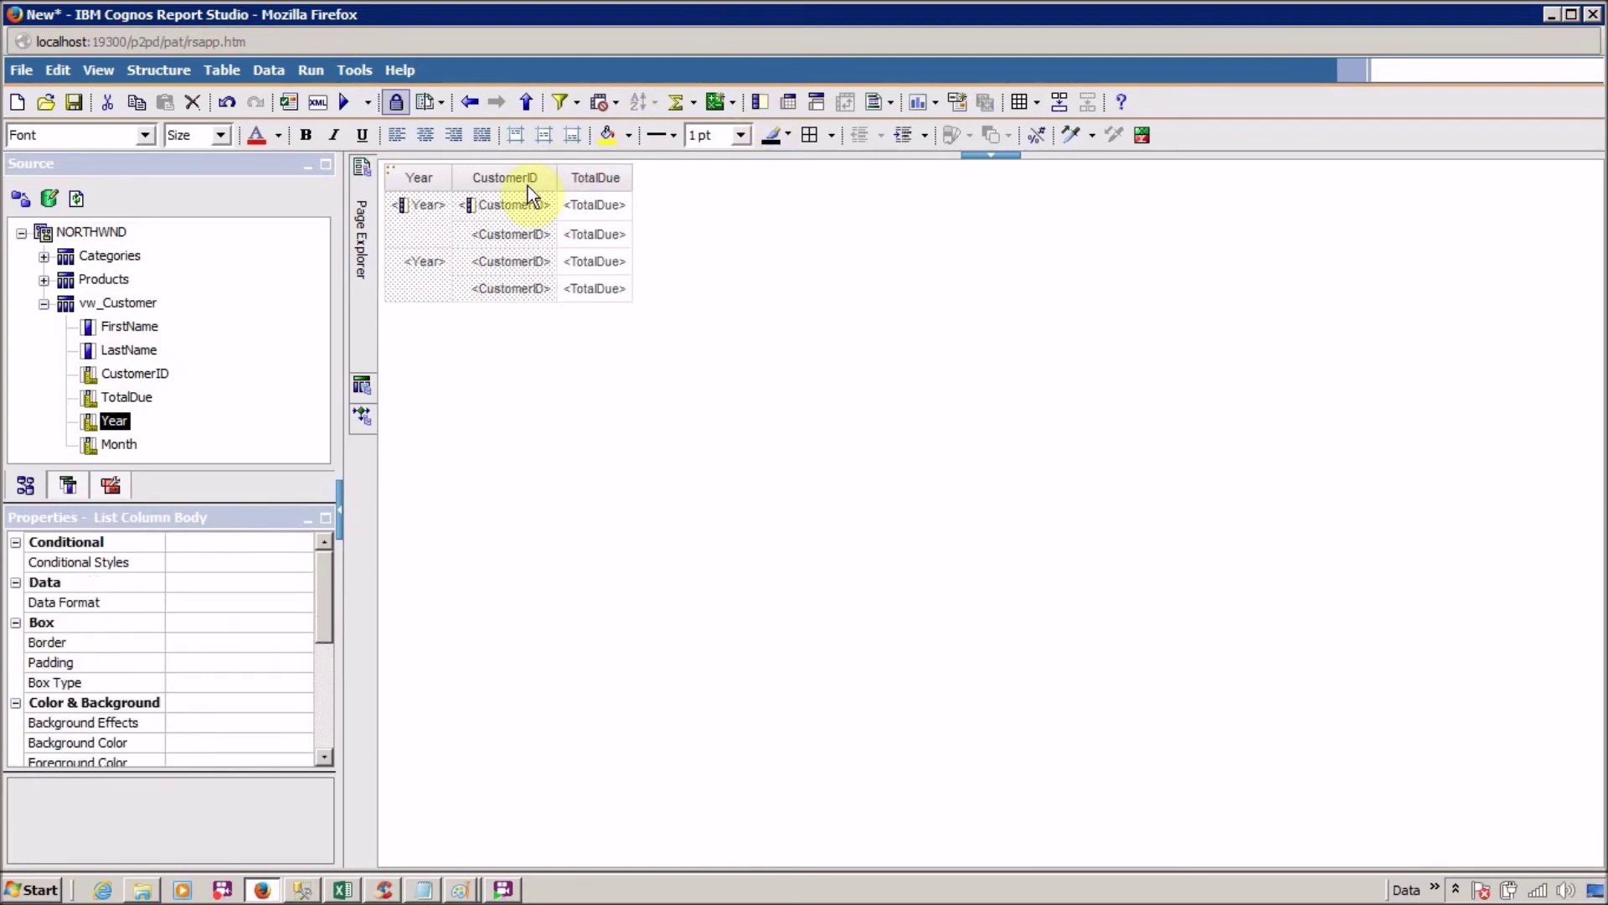
- Delete the TotalDue < 500 summary filter from the list's query
{"action": "left_click", "coordinate": [387, 170]}
{"action": "left_click", "coordinate": [577, 103]}
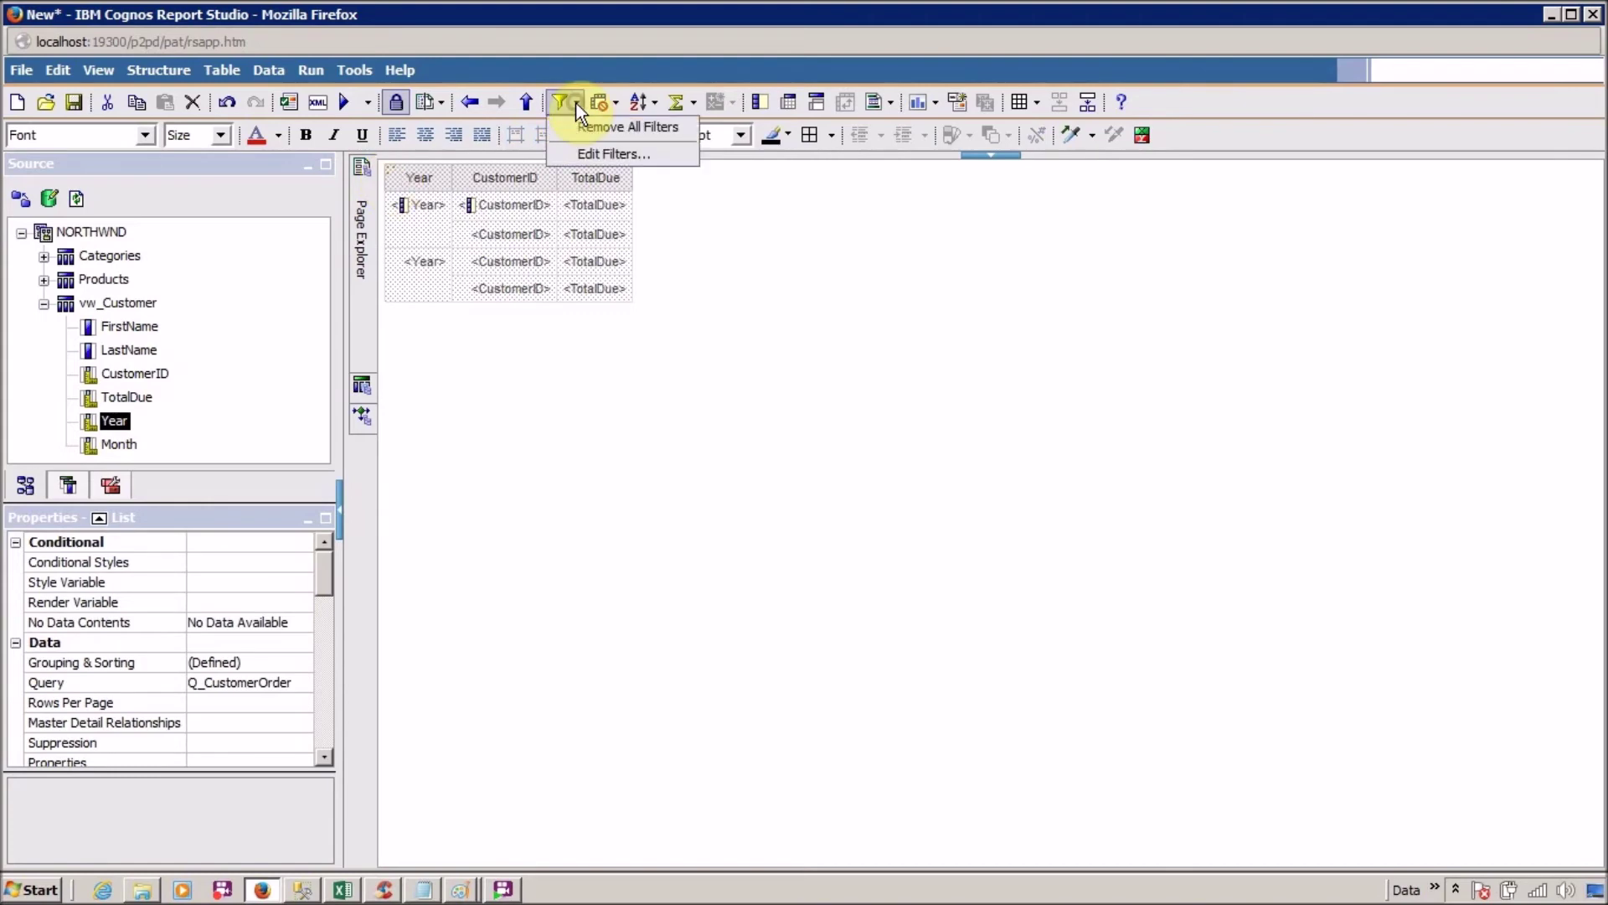
{"action": "left_click", "coordinate": [584, 154]}
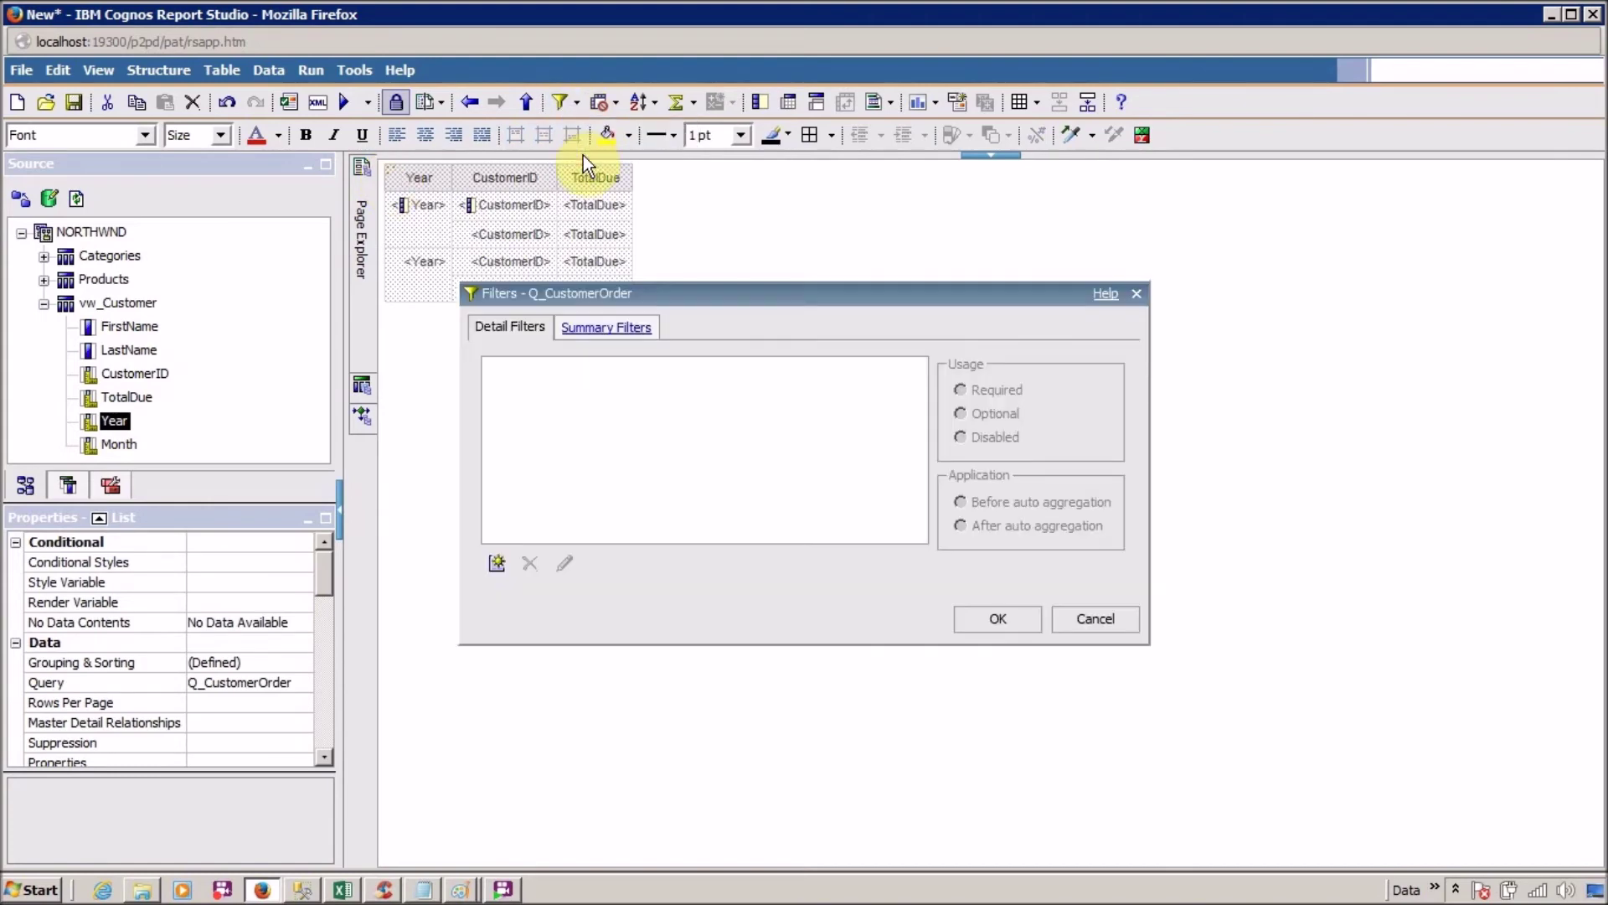
{"action": "left_click", "coordinate": [578, 324]}
{"action": "left_click", "coordinate": [563, 369]}
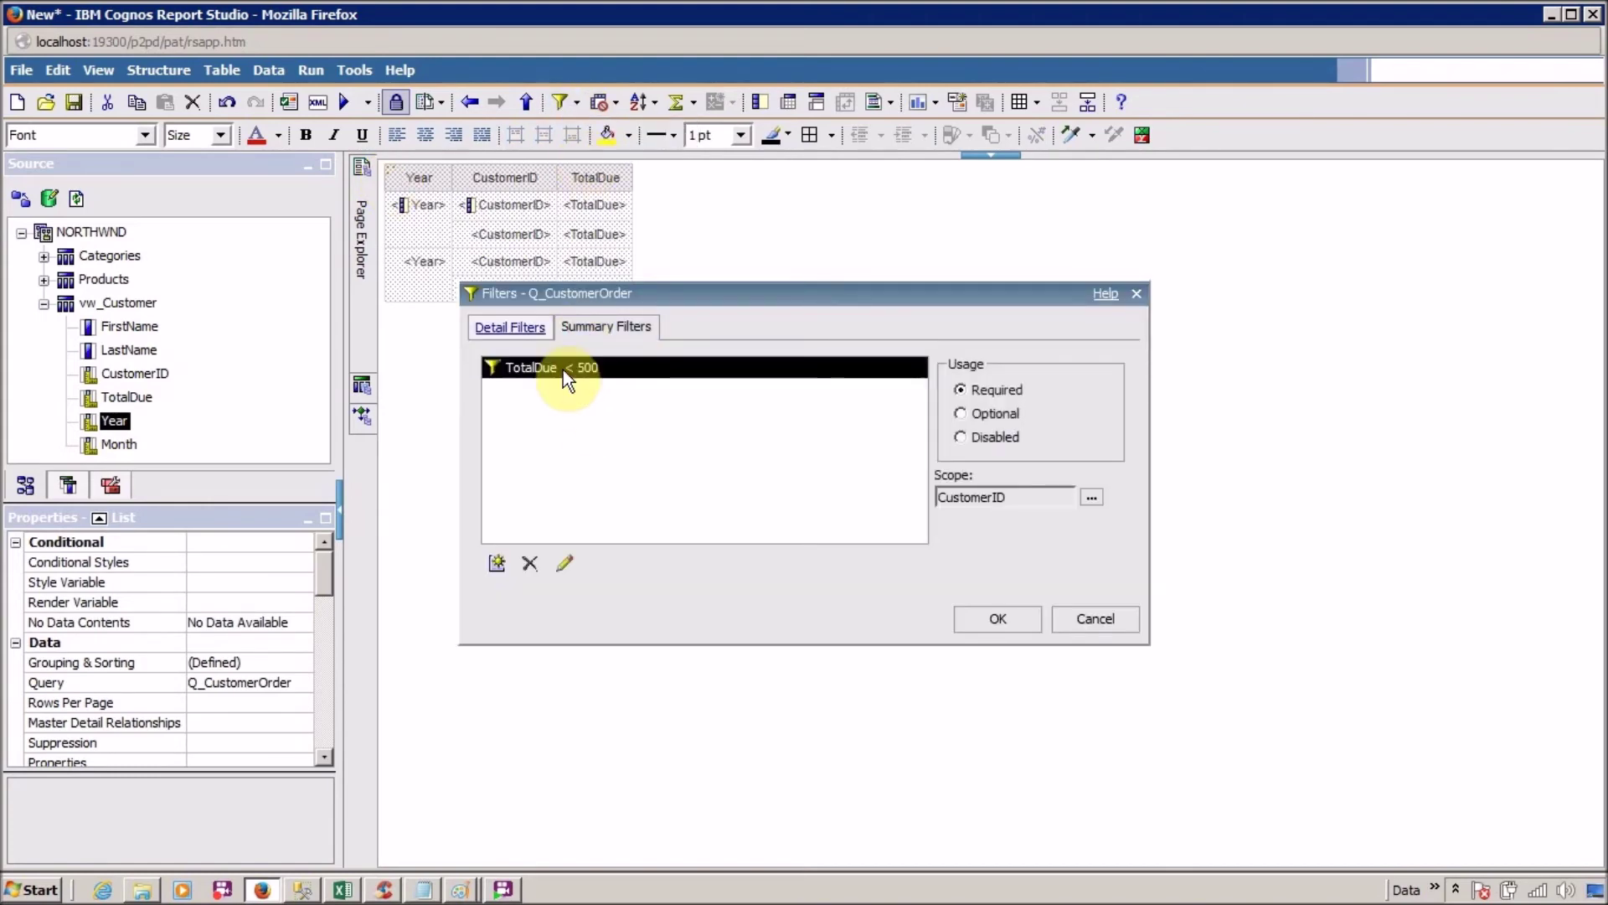
{"action": "double_click", "coordinate": [563, 370]}
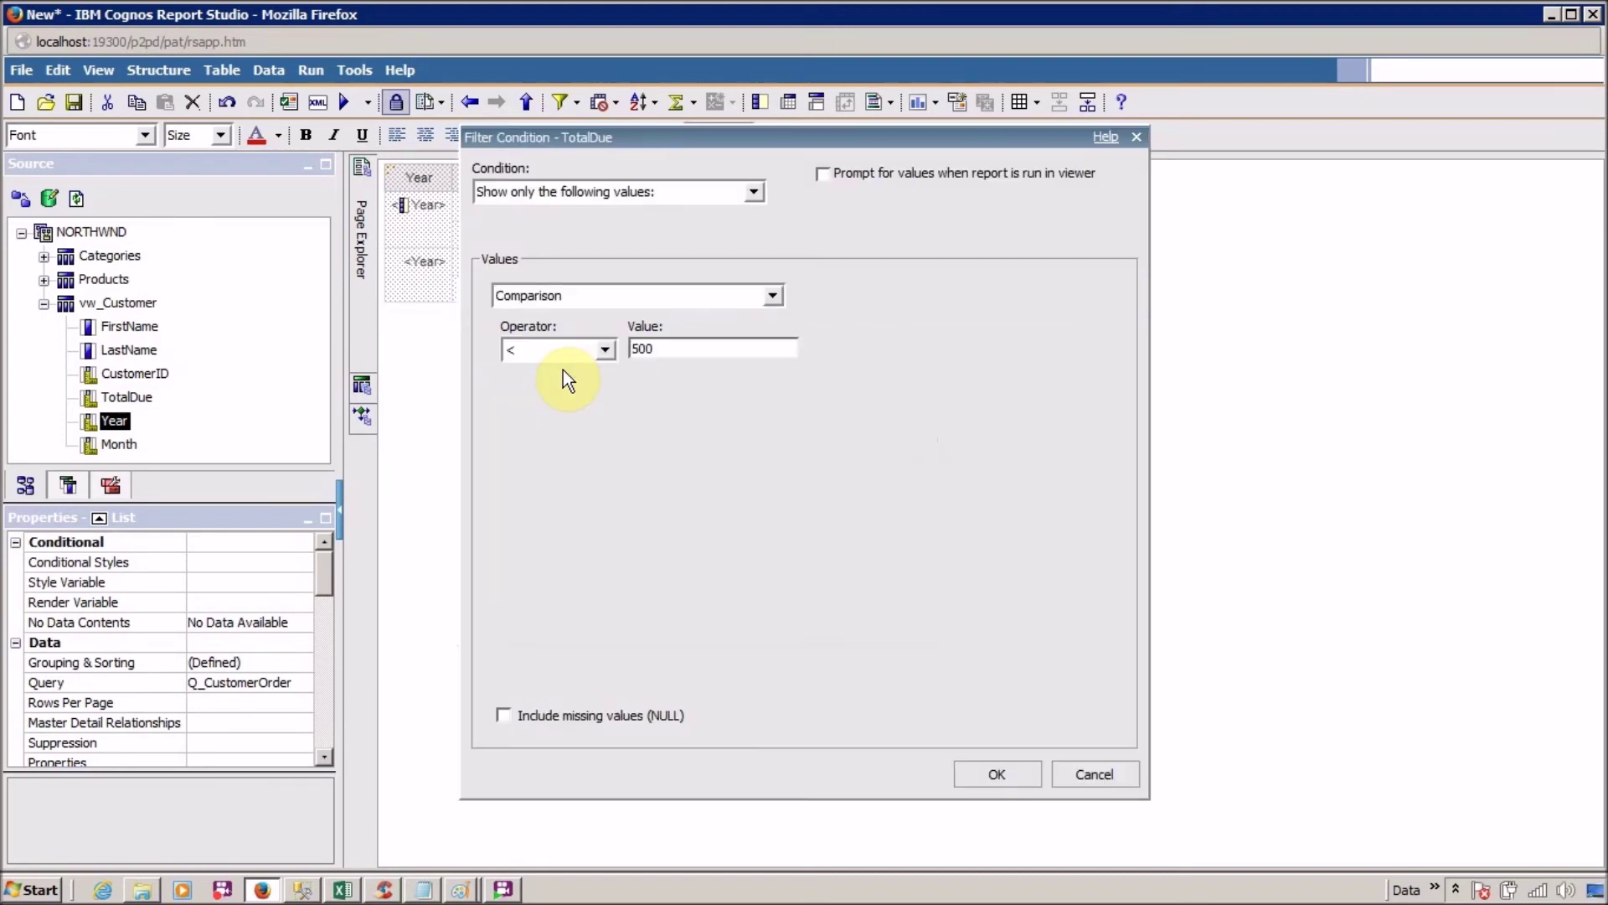
{"action": "left_click", "coordinate": [1074, 784]}
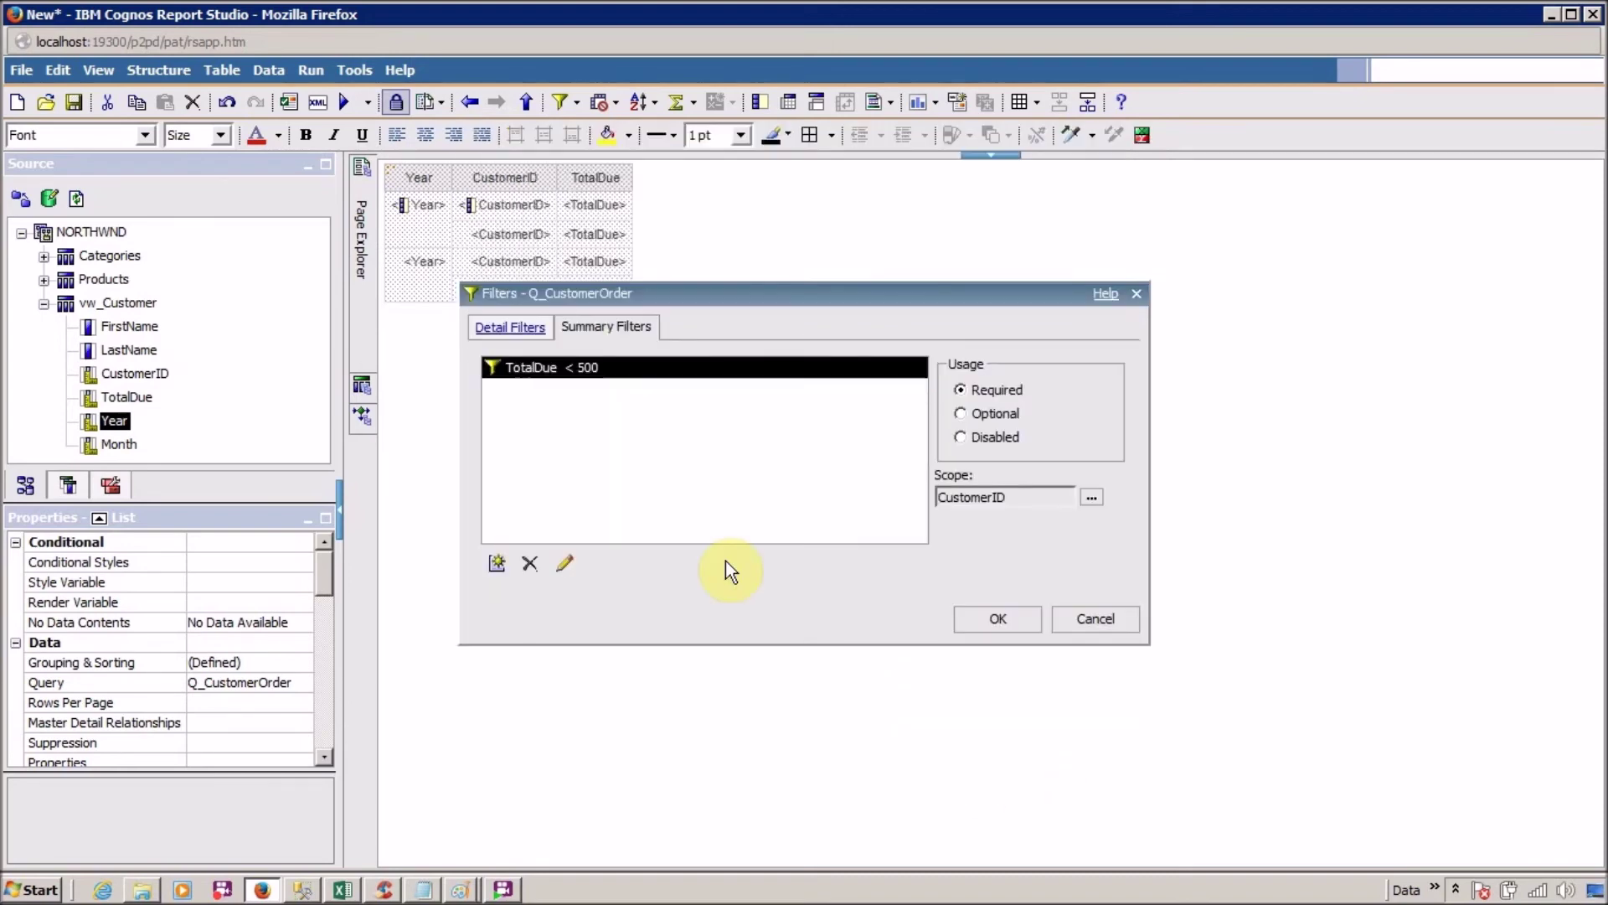
{"action": "key", "text": "Delete"}
- Create an advanced summary filter with the expression [TotalDue] = maximum ([TotalDue] for [CustomerID])
{"action": "left_click", "coordinate": [498, 562]}
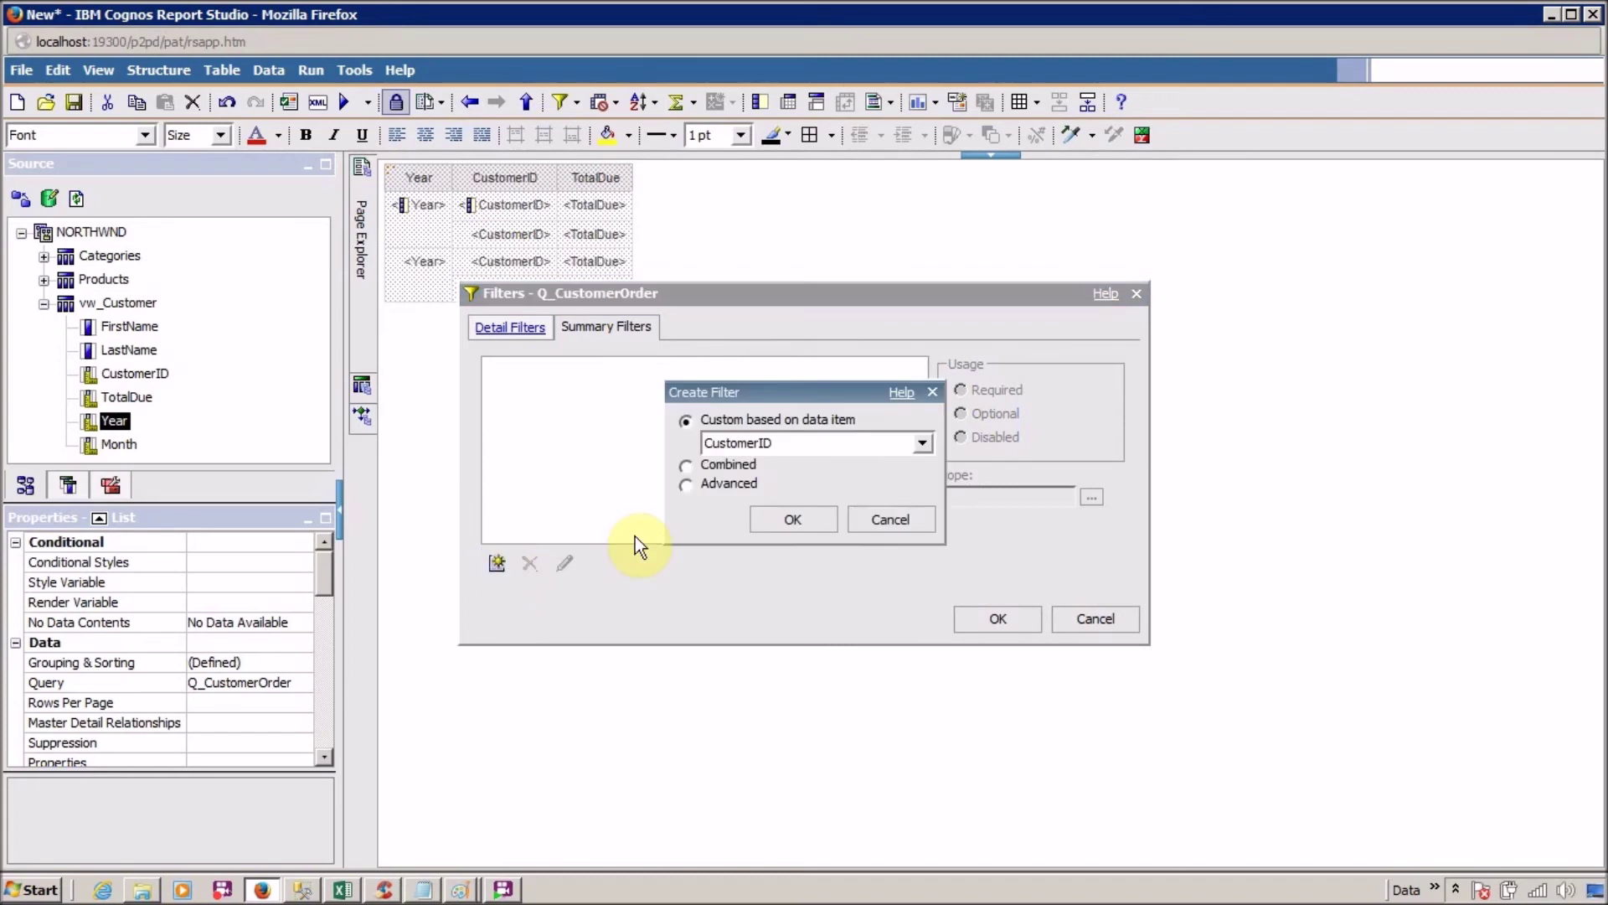
{"action": "left_click", "coordinate": [731, 484]}
{"action": "left_click", "coordinate": [792, 518]}
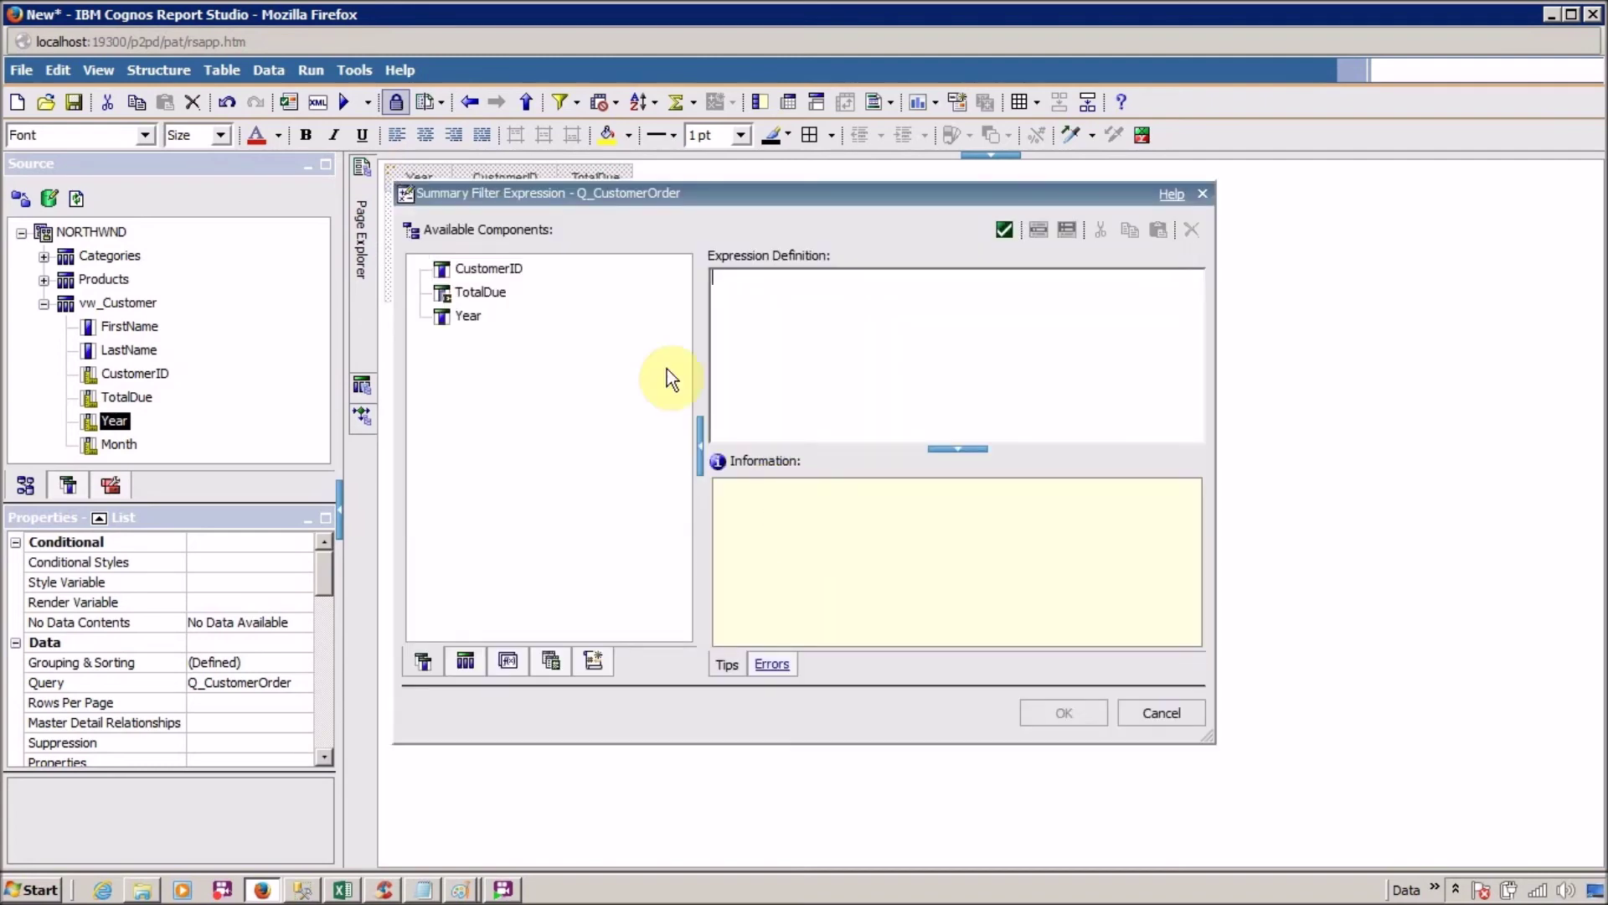
{"action": "left_click_drag", "start_coordinate": [480, 292], "coordinate": [890, 325]}
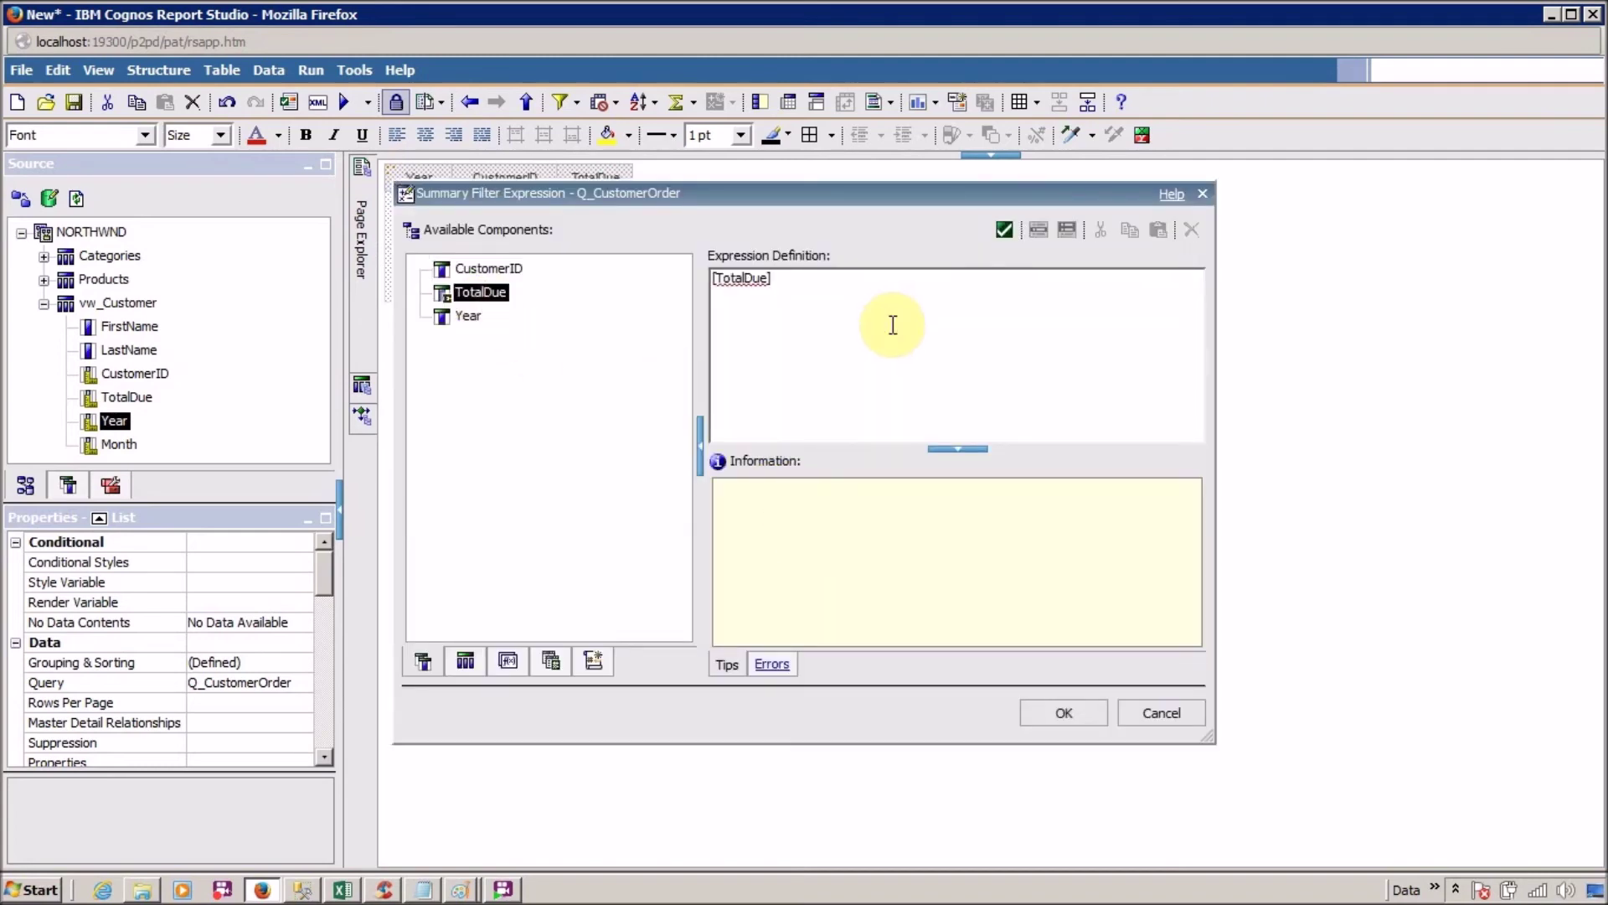
{"action": "type", "text": "="}
{"action": "type", "text": "maxim"}
{"action": "type", "text": "um "}
{"action": "type", "text": "()"}
{"action": "type", "text": "to"}
{"action": "key", "text": "BackSpace"}
{"action": "key", "text": "BackSpace"}
{"action": "left_click_drag", "start_coordinate": [480, 293], "coordinate": [847, 280]}
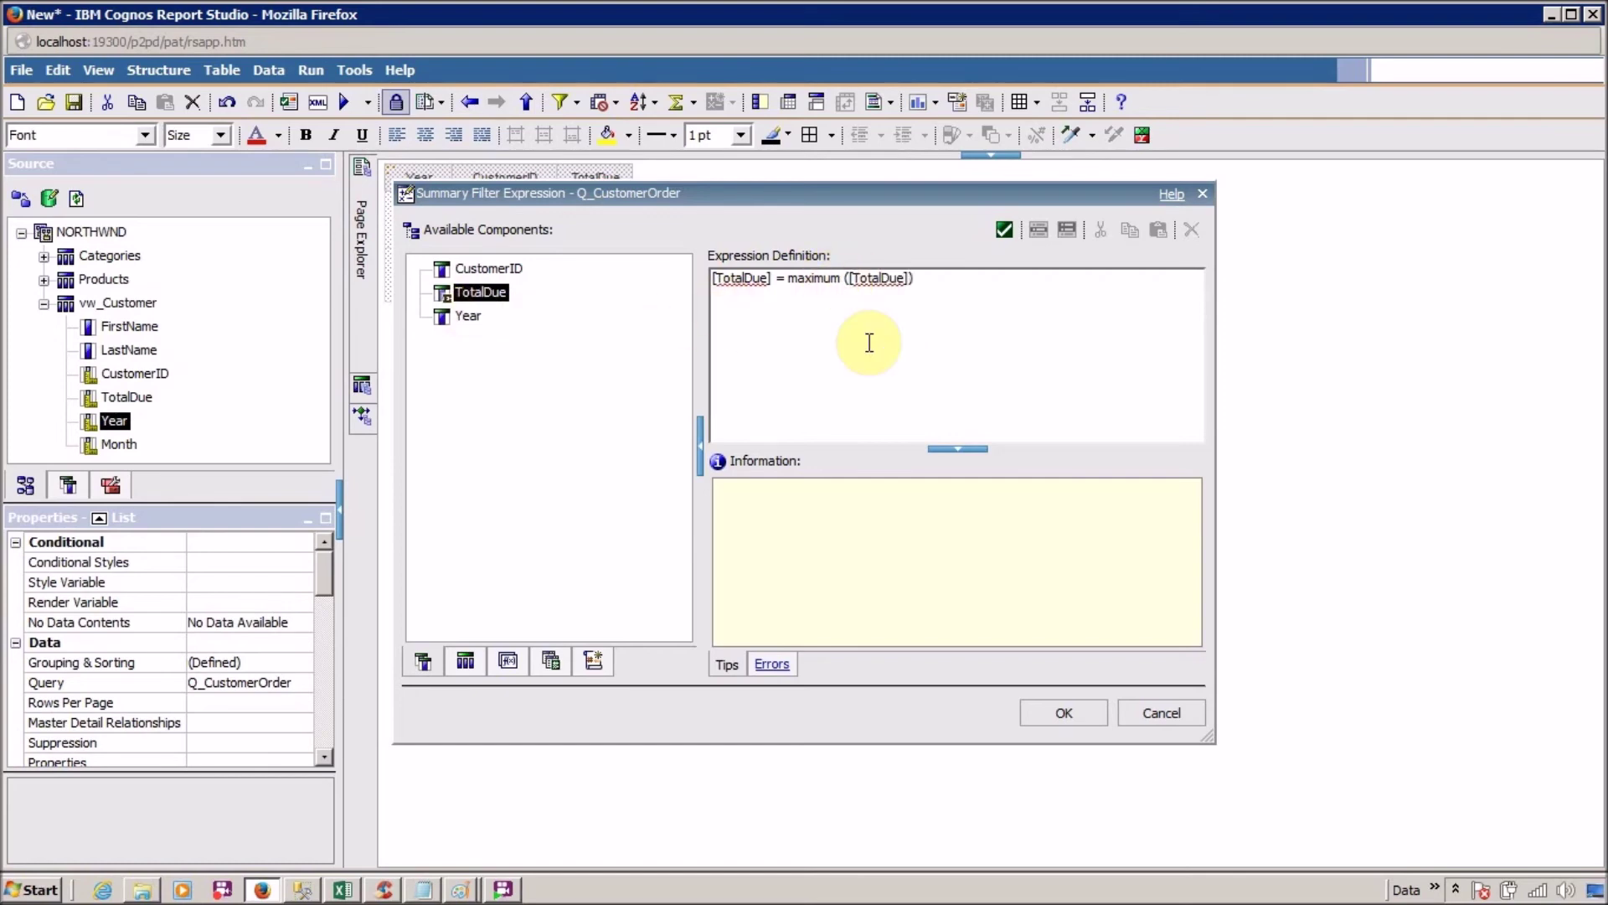
{"action": "type", "text": "for"}
{"action": "left_click_drag", "start_coordinate": [494, 268], "coordinate": [960, 310]}
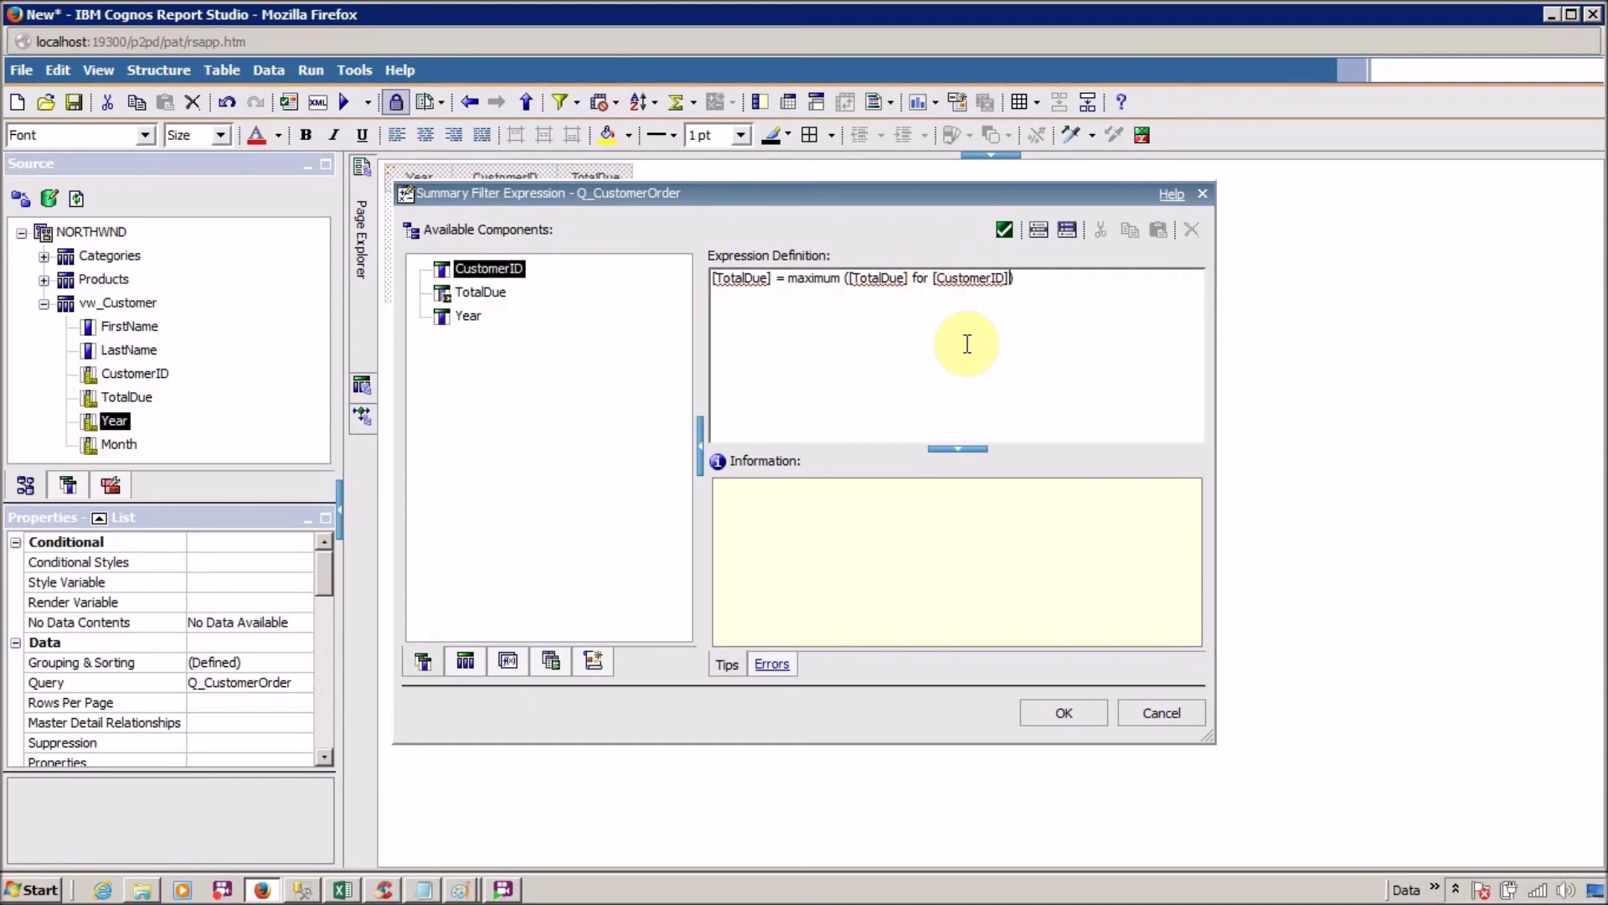
{"action": "left_click", "coordinate": [1081, 712]}
{"action": "left_click", "coordinate": [1082, 711]}
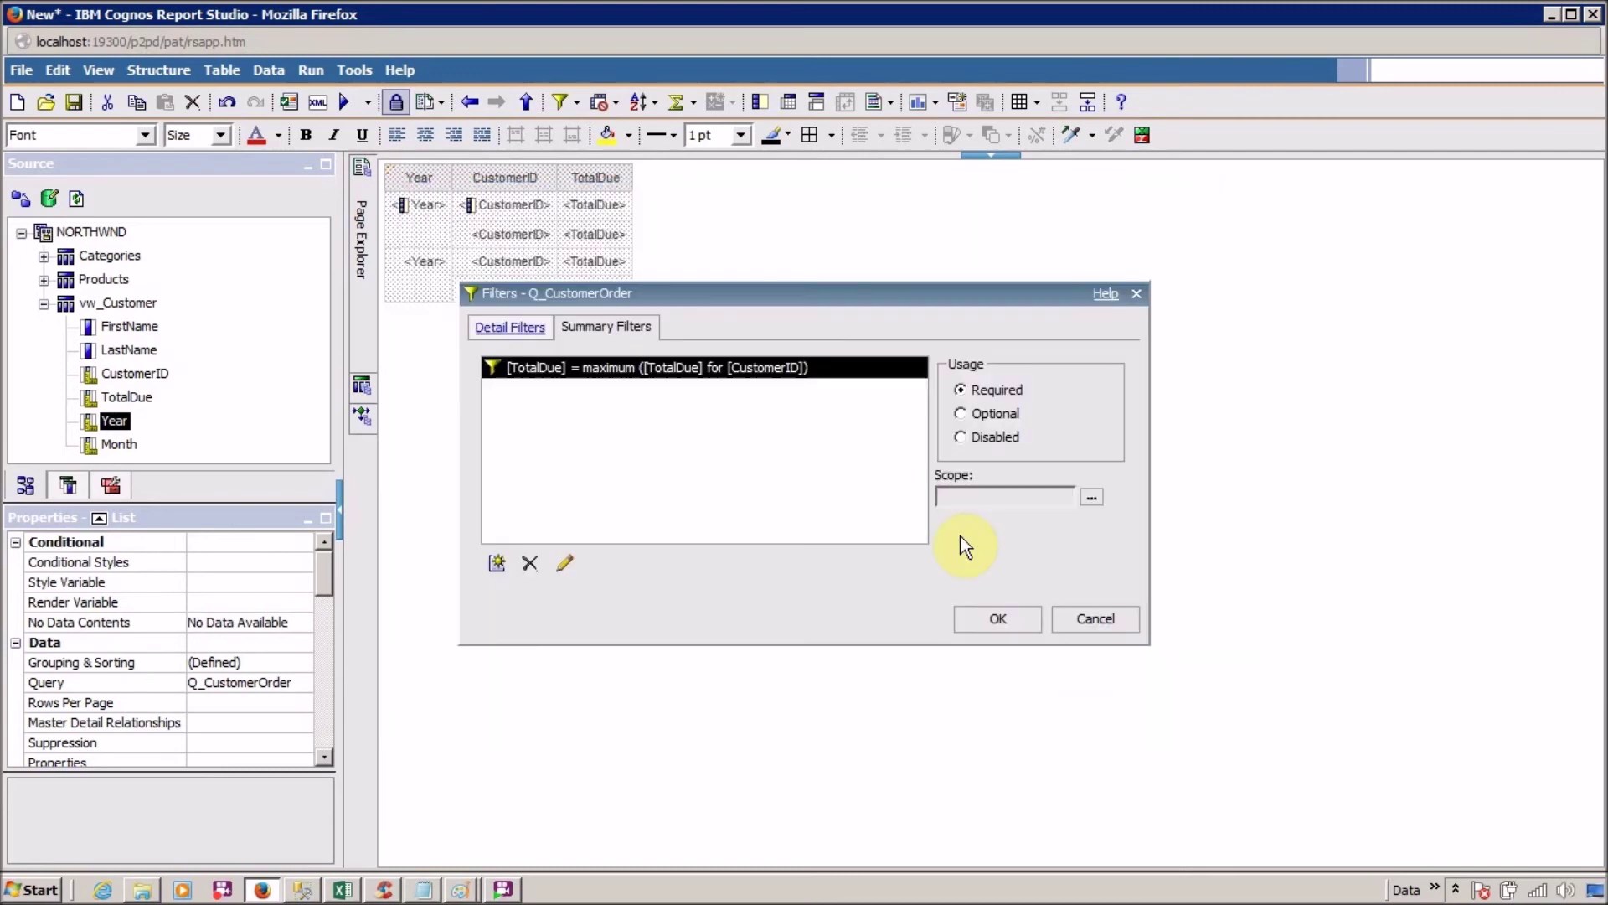
- Set the new summary filter's scope to Year and run the report to check its output
{"action": "left_click", "coordinate": [1090, 497]}
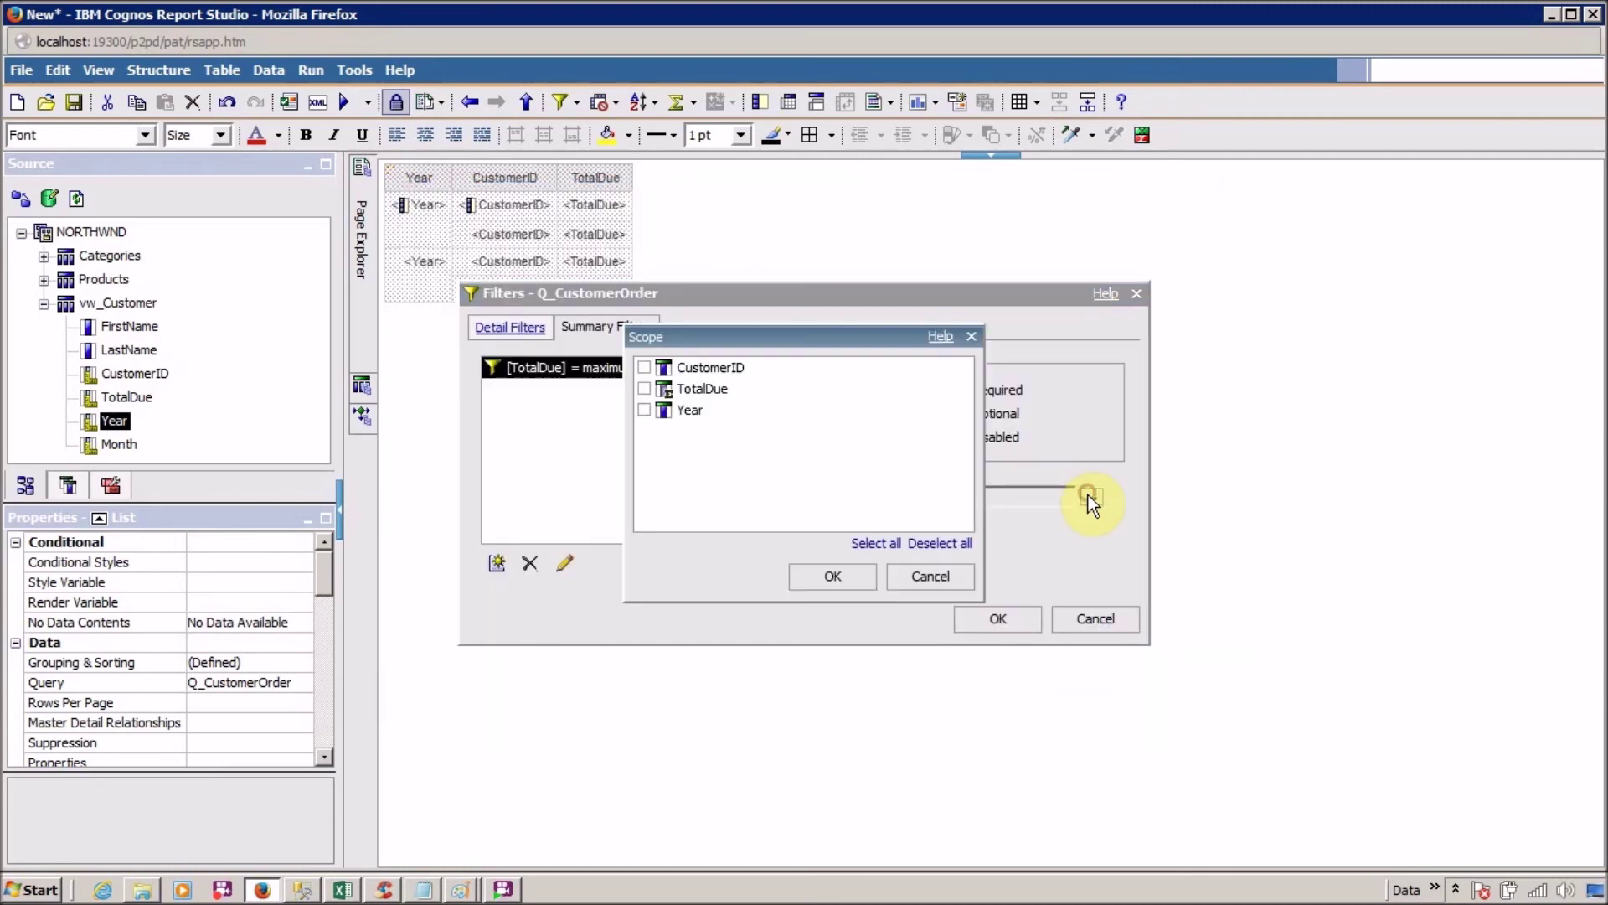
{"action": "left_click", "coordinate": [807, 571]}
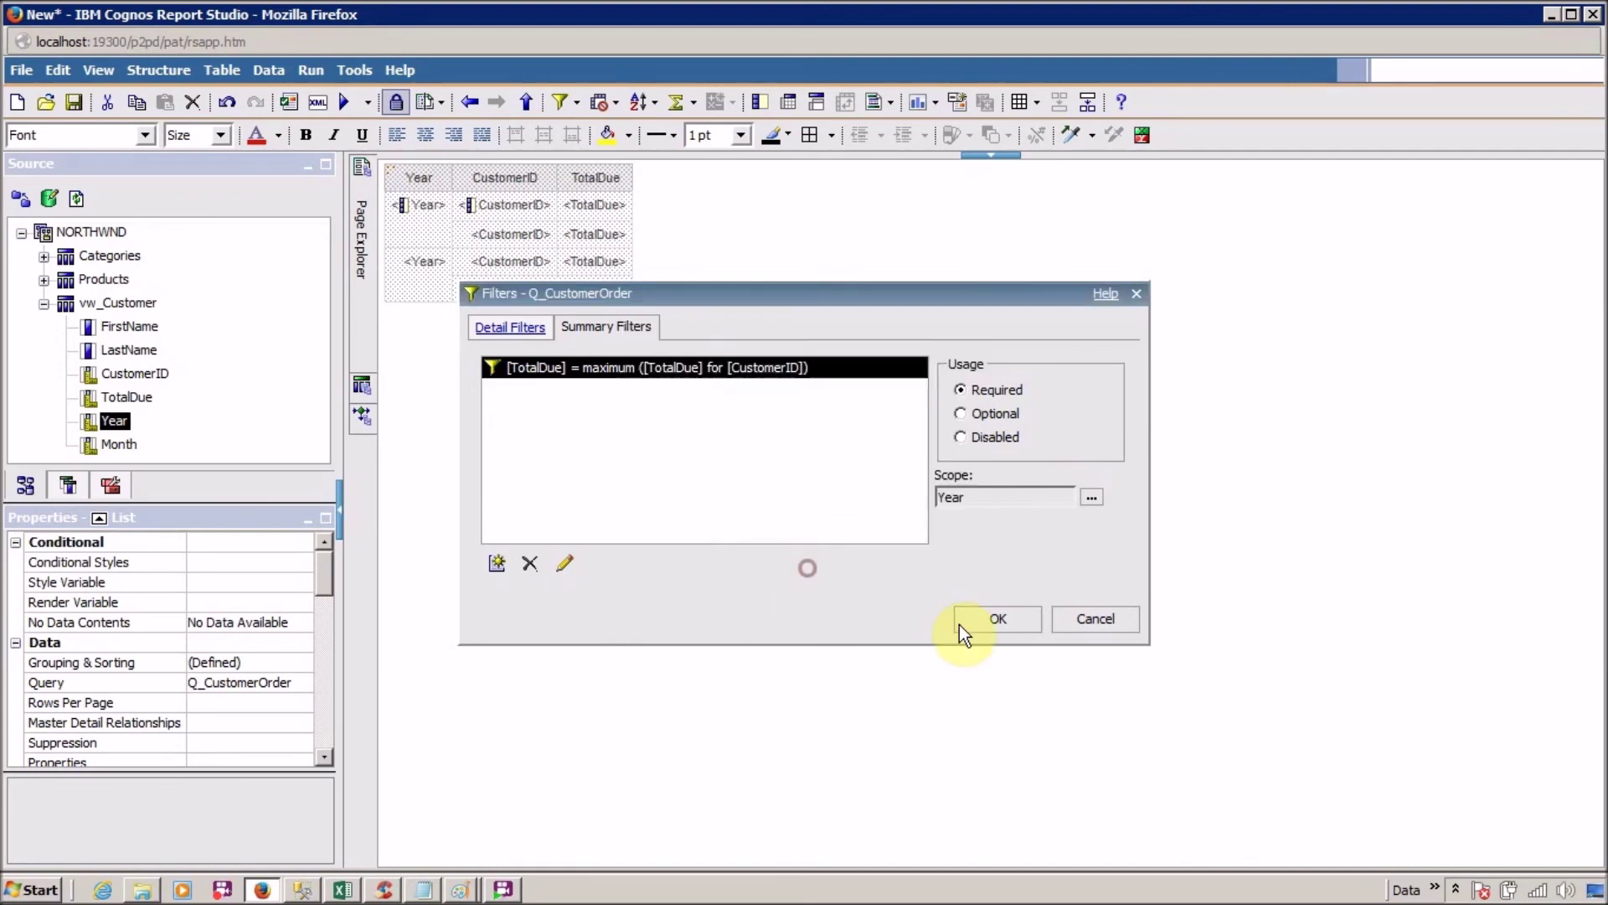
{"action": "left_click", "coordinate": [992, 625]}
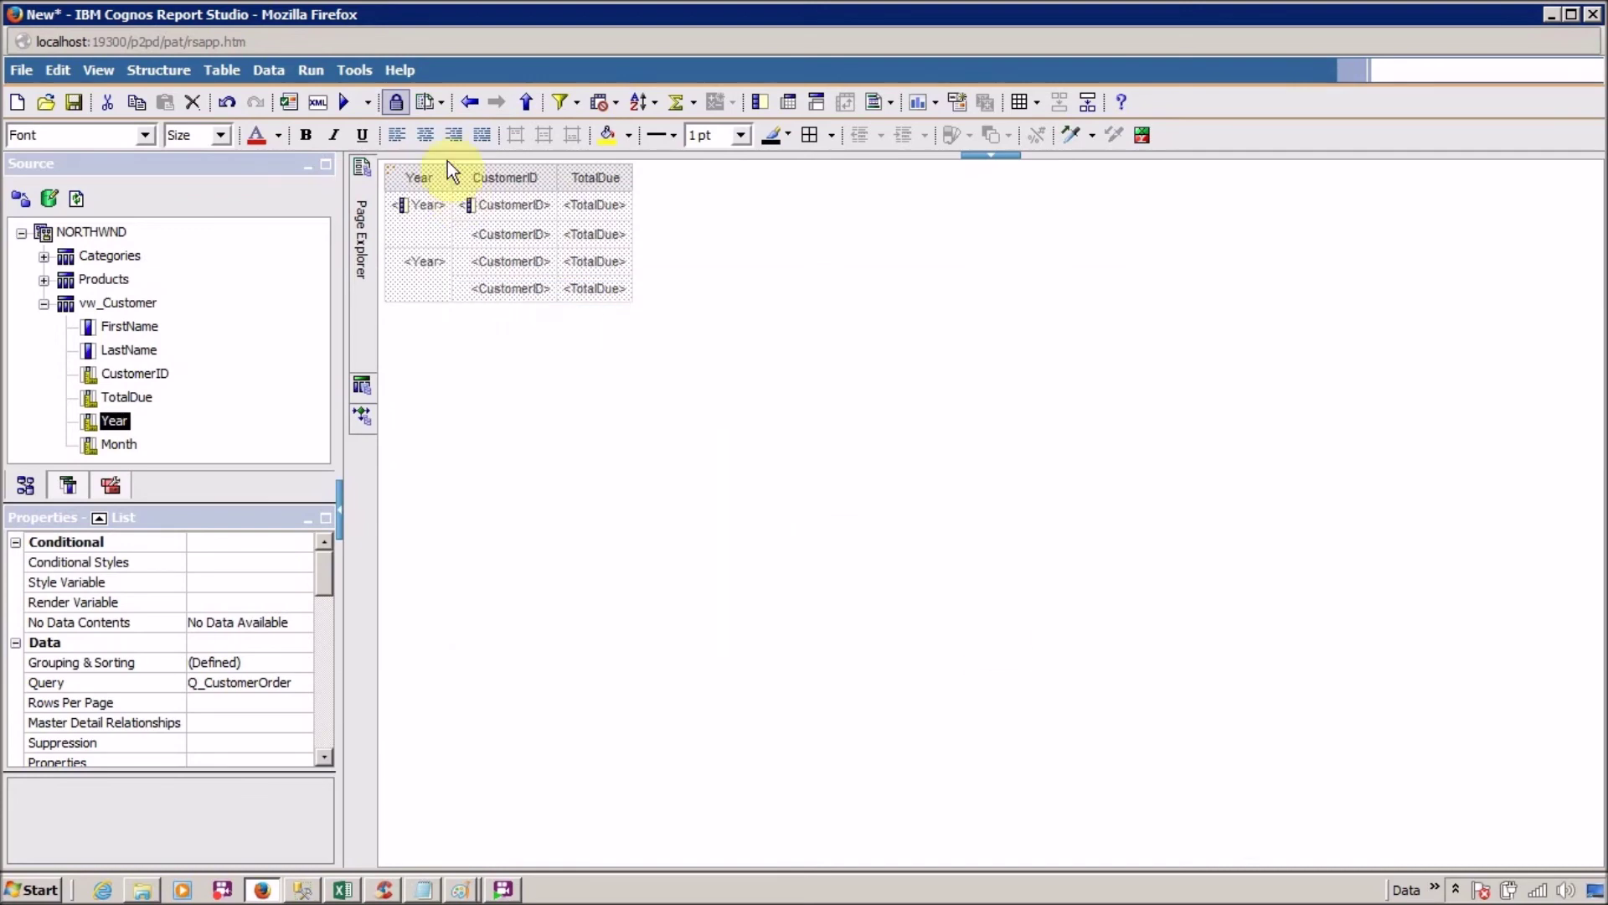
{"action": "left_click", "coordinate": [341, 104]}
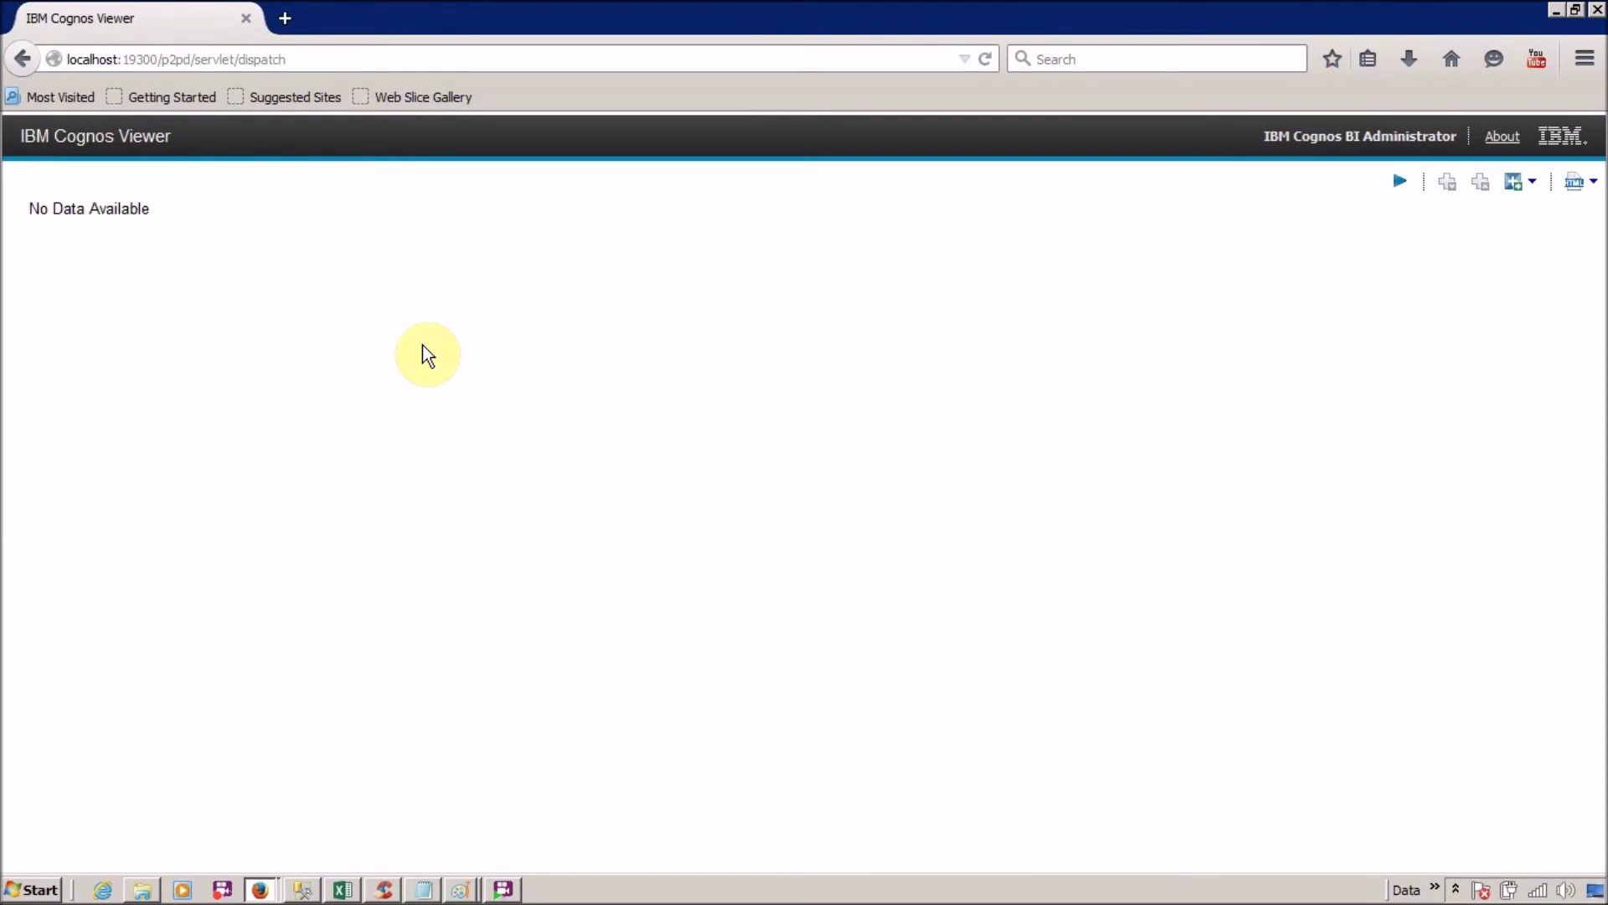
{"action": "left_click", "coordinate": [247, 17]}
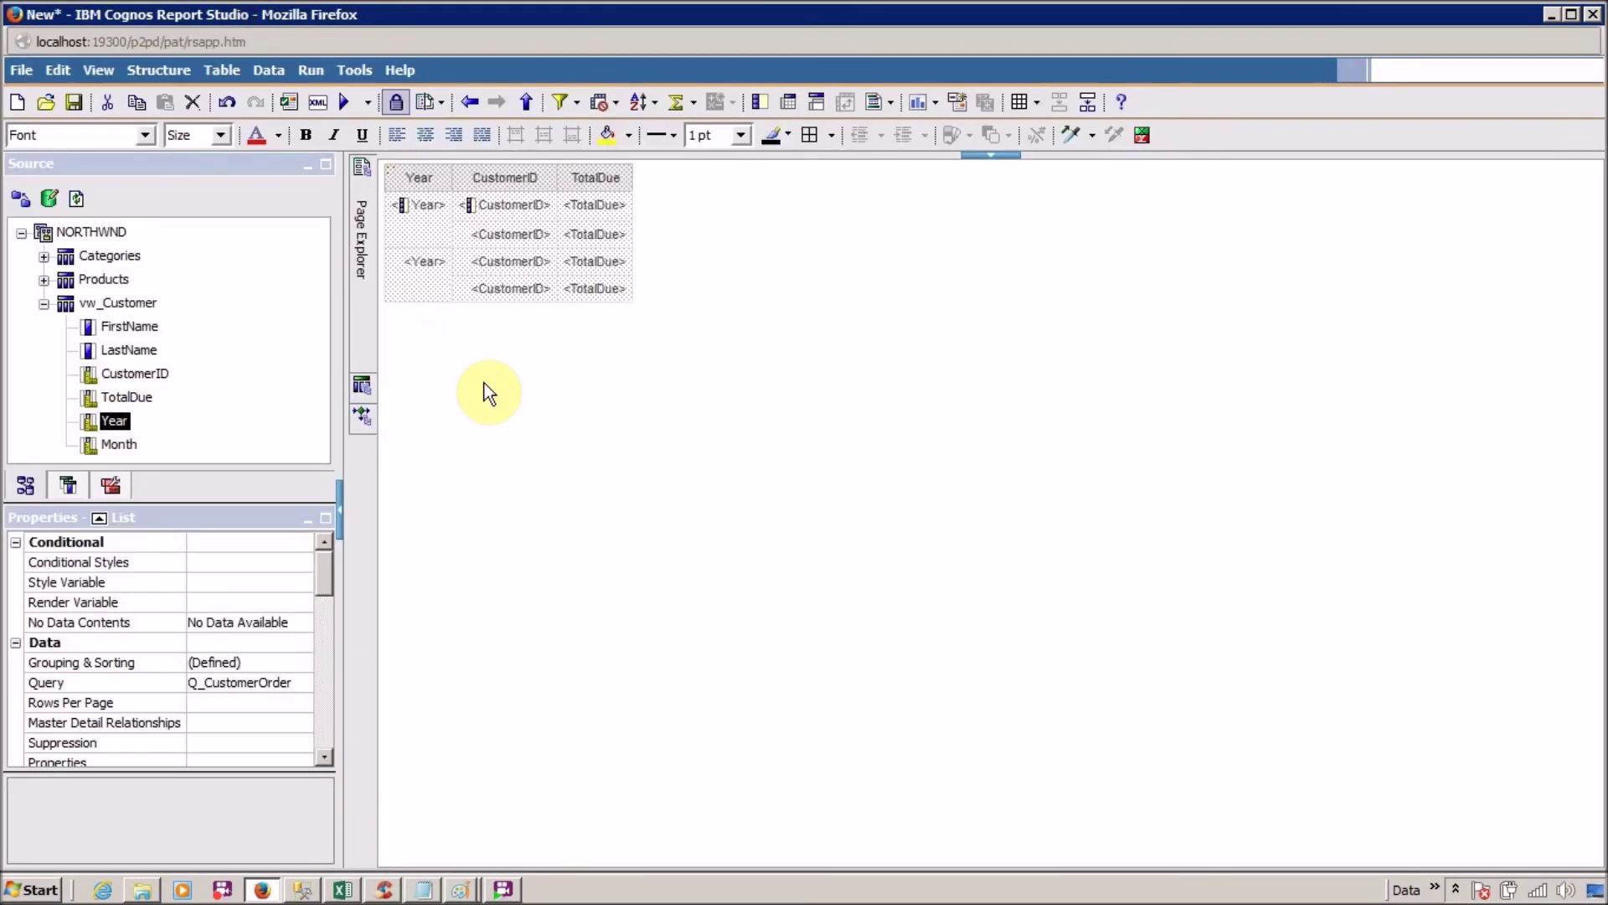
- Change the list's summary filter expression to [TotalDue] = maximum ([TotalDue] for [Year])
{"action": "left_click", "coordinate": [576, 102]}
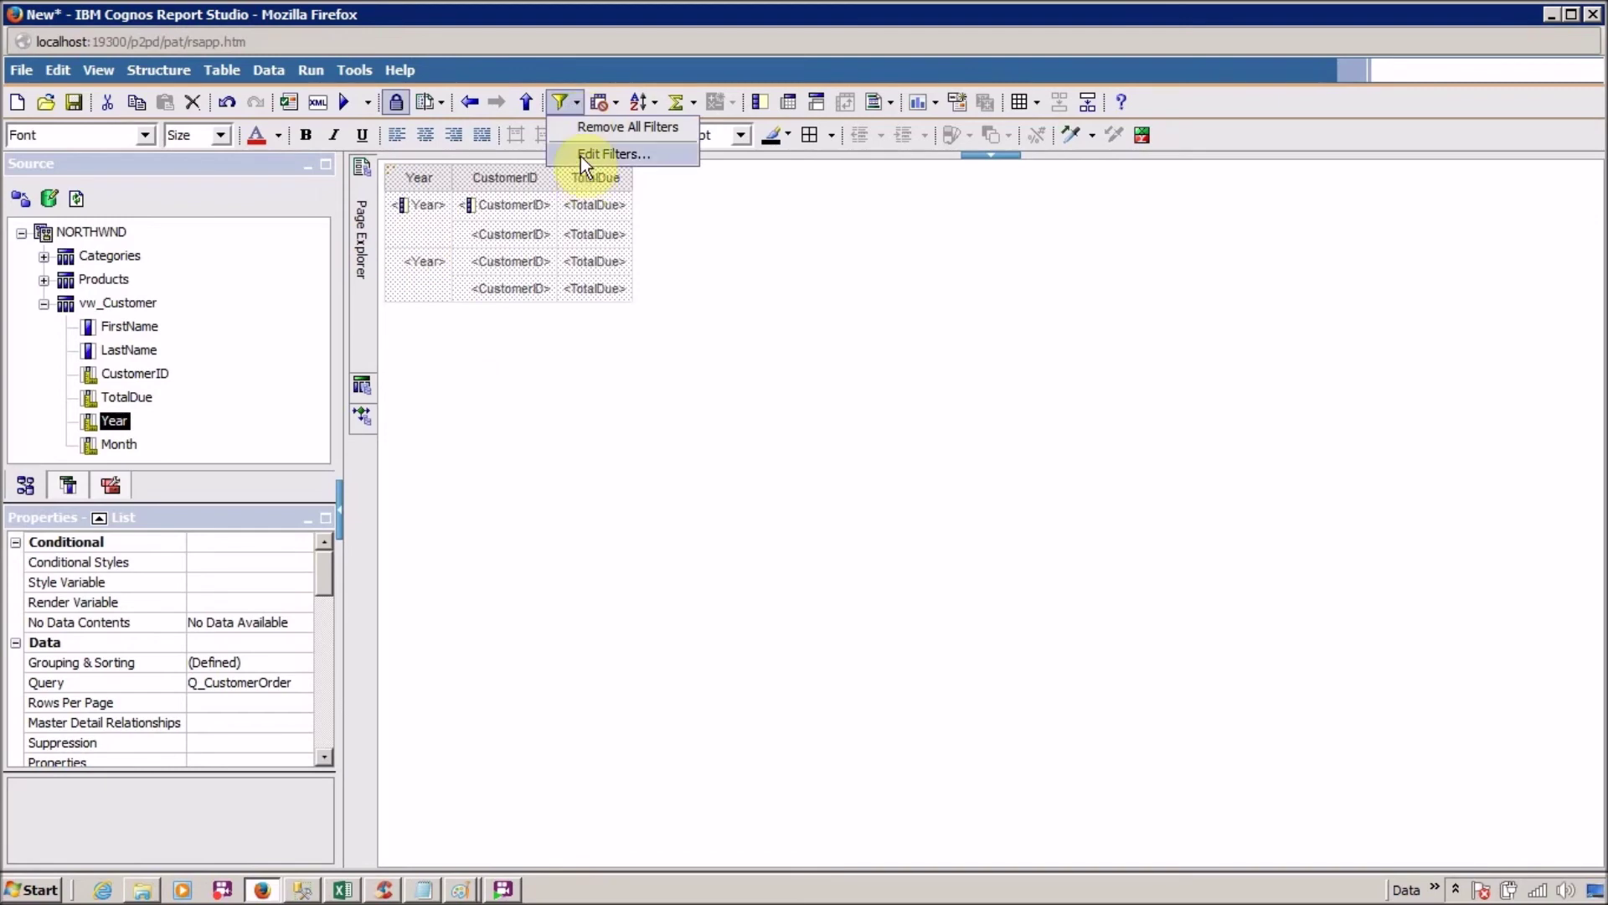
{"action": "left_click", "coordinate": [580, 154]}
{"action": "left_click", "coordinate": [592, 319]}
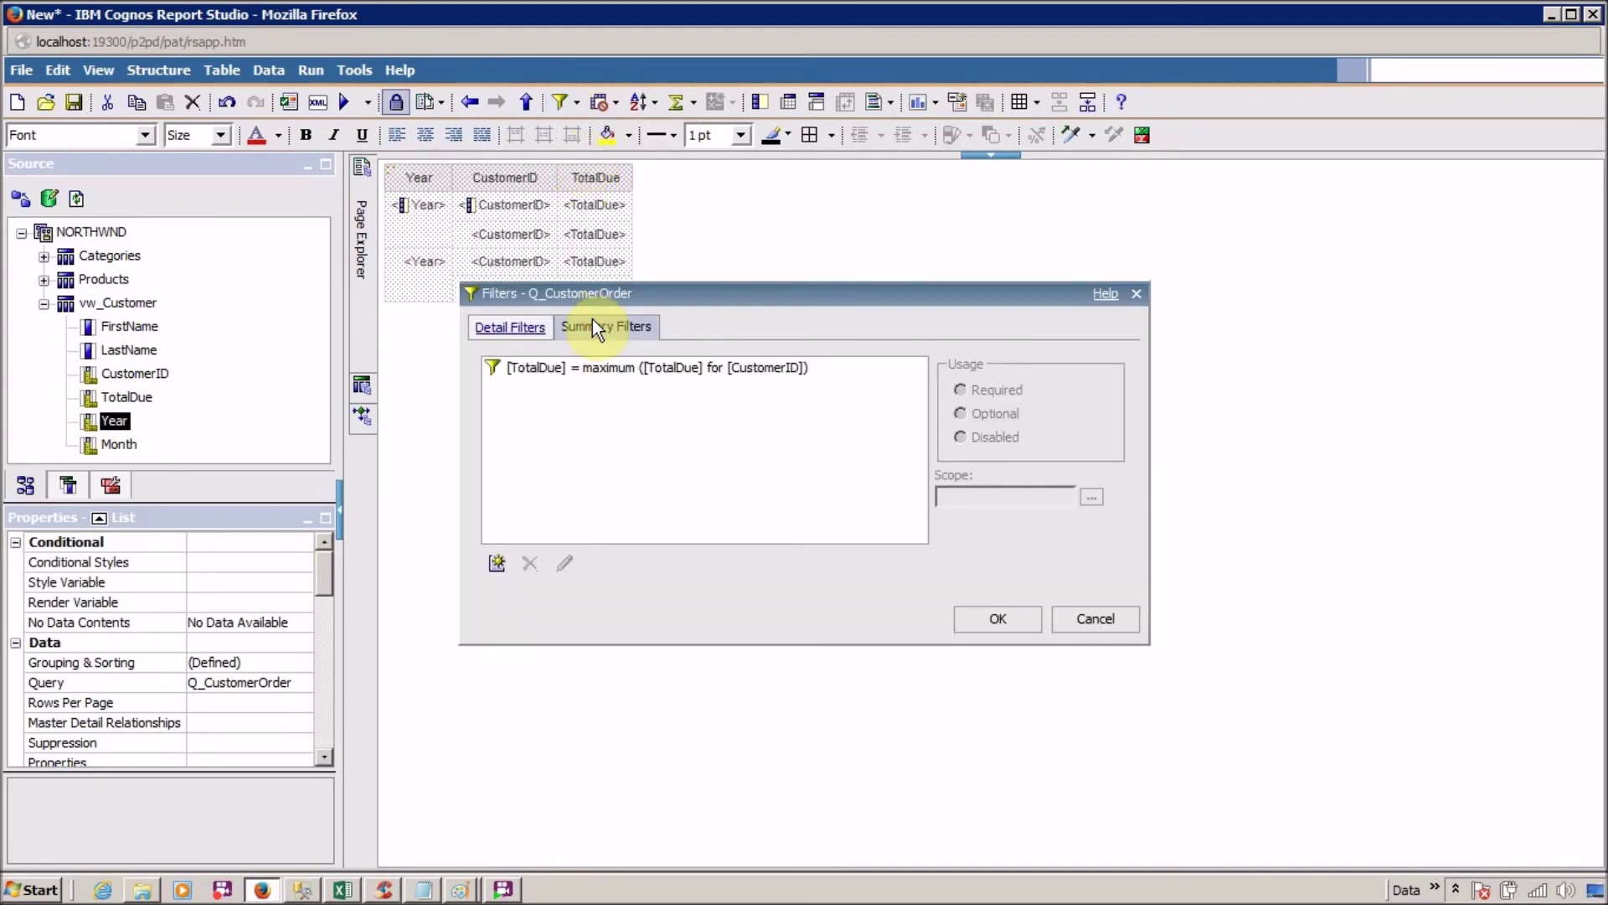
{"action": "double_click", "coordinate": [605, 362]}
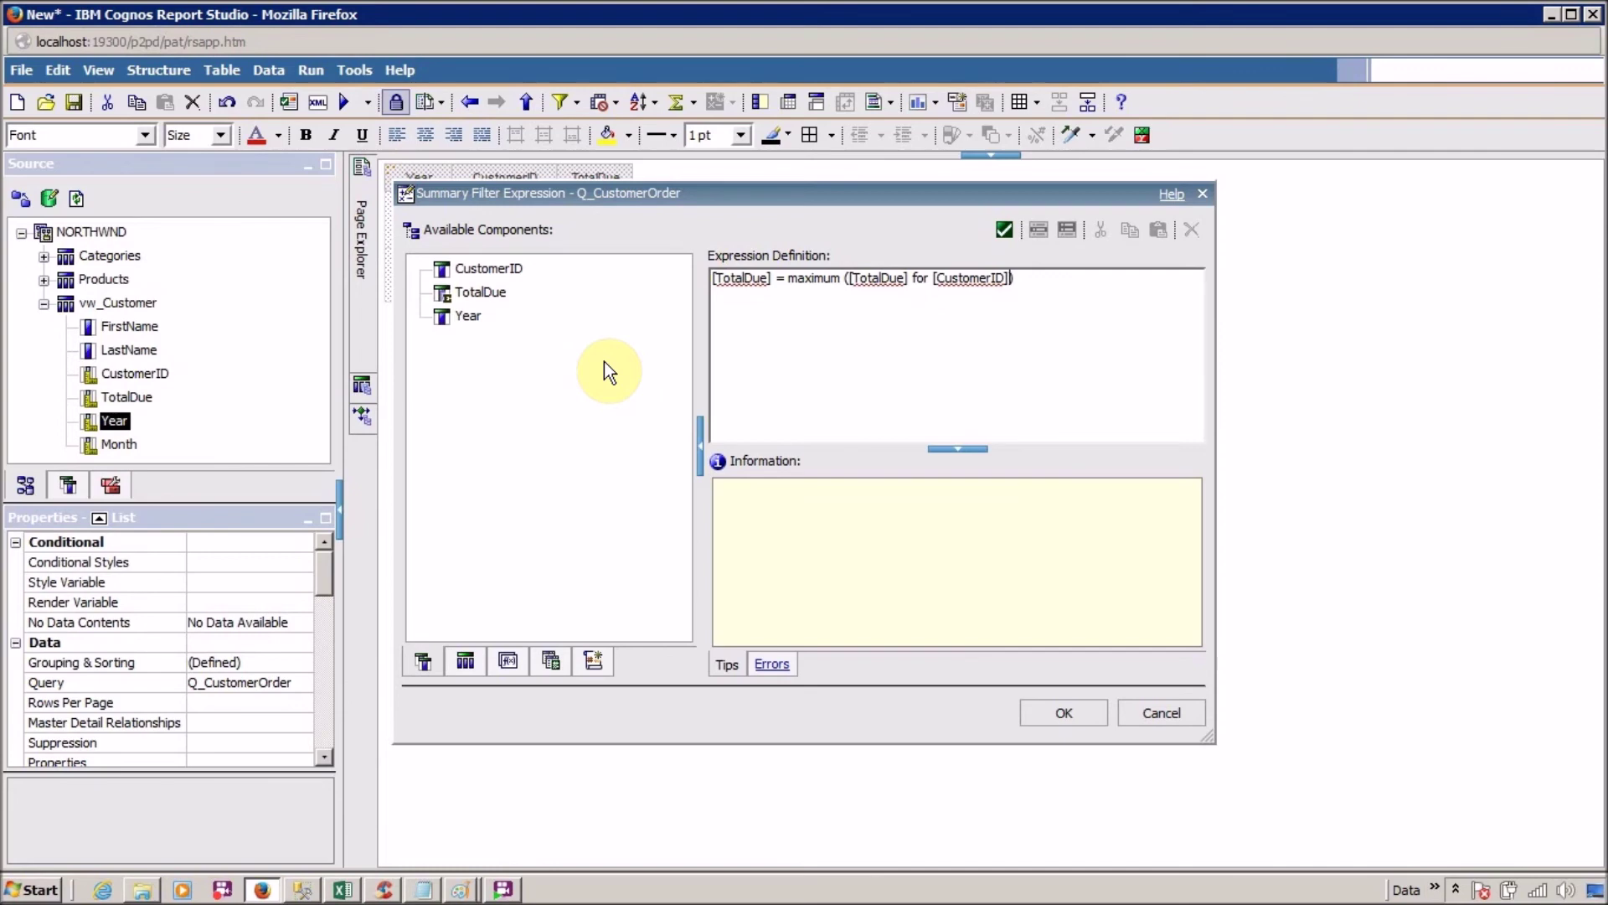
{"action": "key", "text": "ctrl+shift+Left"}
{"action": "key", "text": "shift+Left"}
{"action": "key", "text": "BackSpace"}
{"action": "left_click_drag", "start_coordinate": [436, 318], "coordinate": [934, 290]}
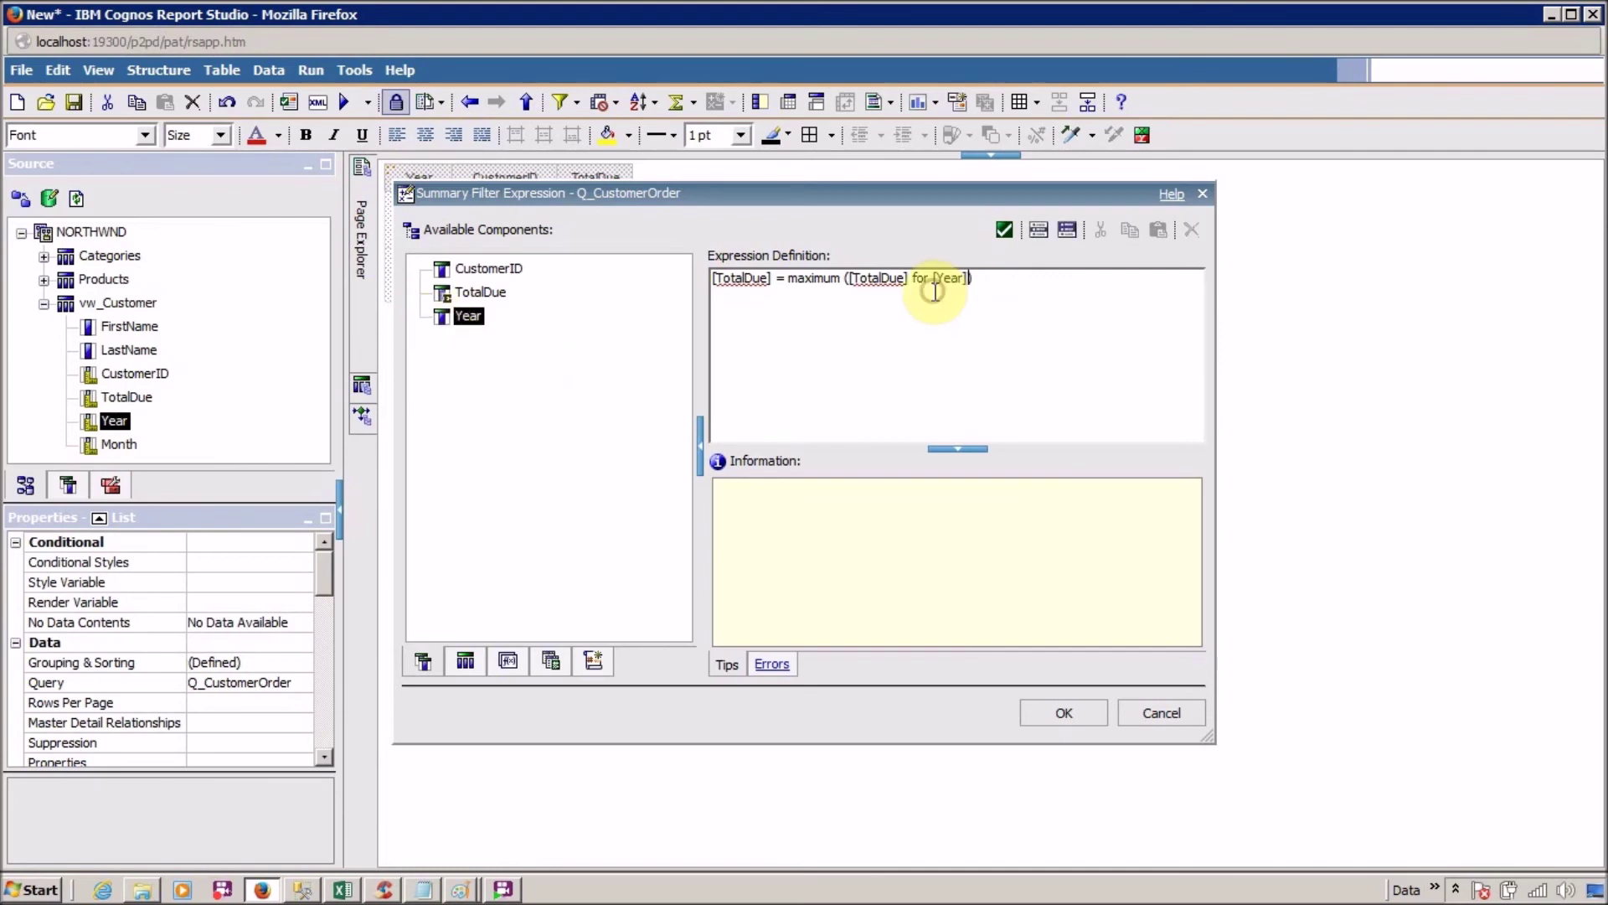
{"action": "left_click", "coordinate": [1057, 712]}
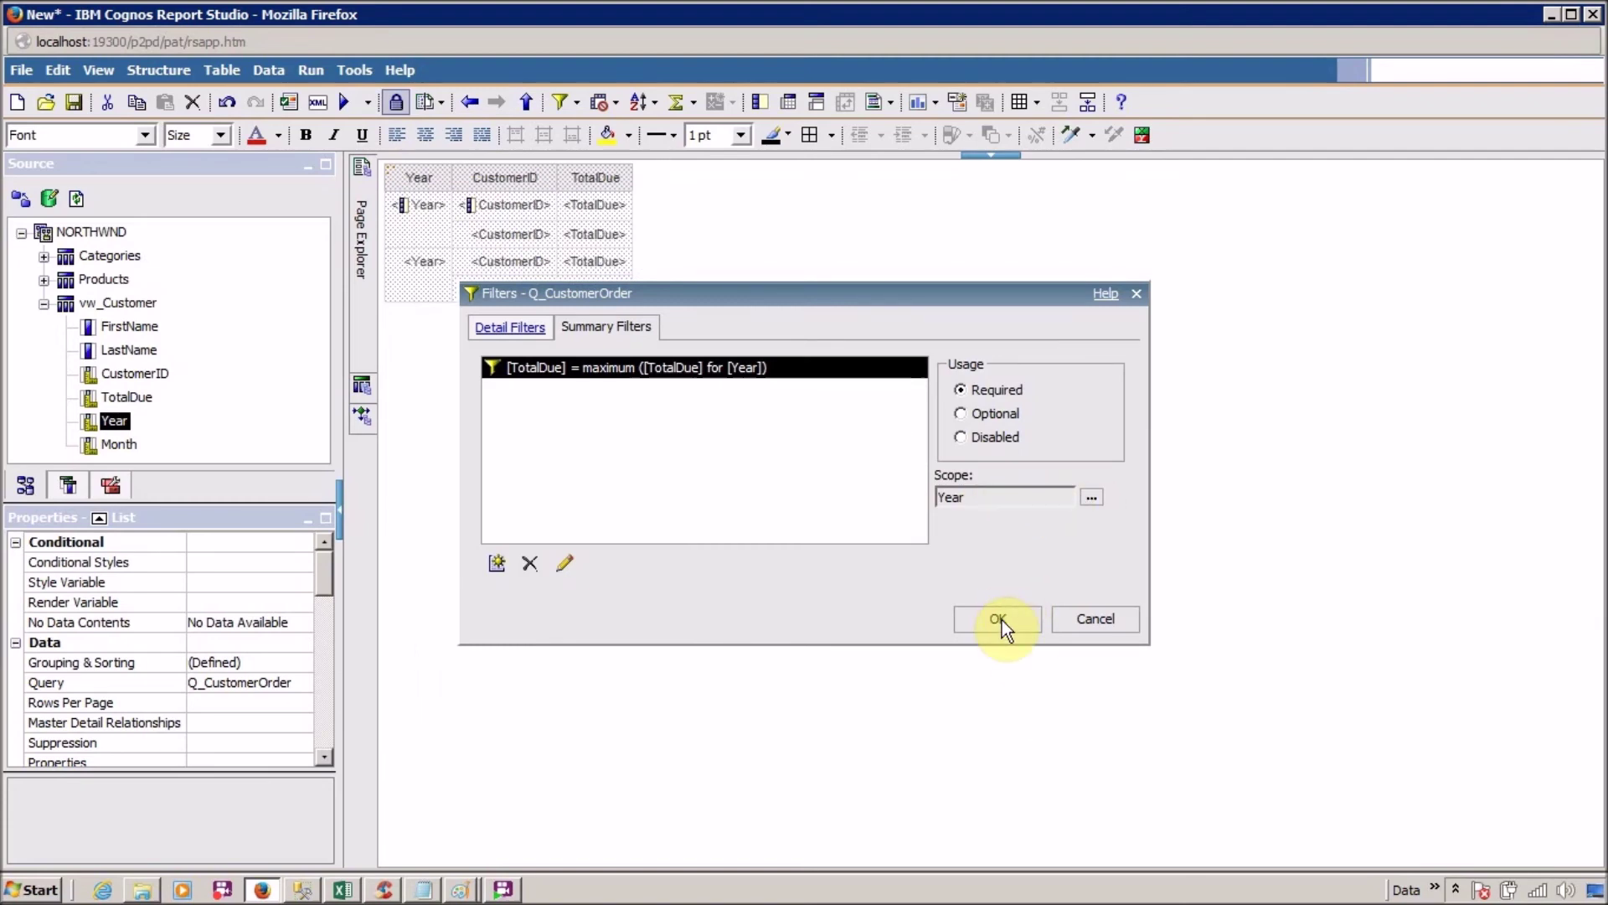
- Change the summary filter's scope to CustomerID only, apply it and run the report to check the first pages of output
{"action": "left_click", "coordinate": [1091, 499]}
{"action": "left_click", "coordinate": [644, 409]}
{"action": "left_click", "coordinate": [645, 366]}
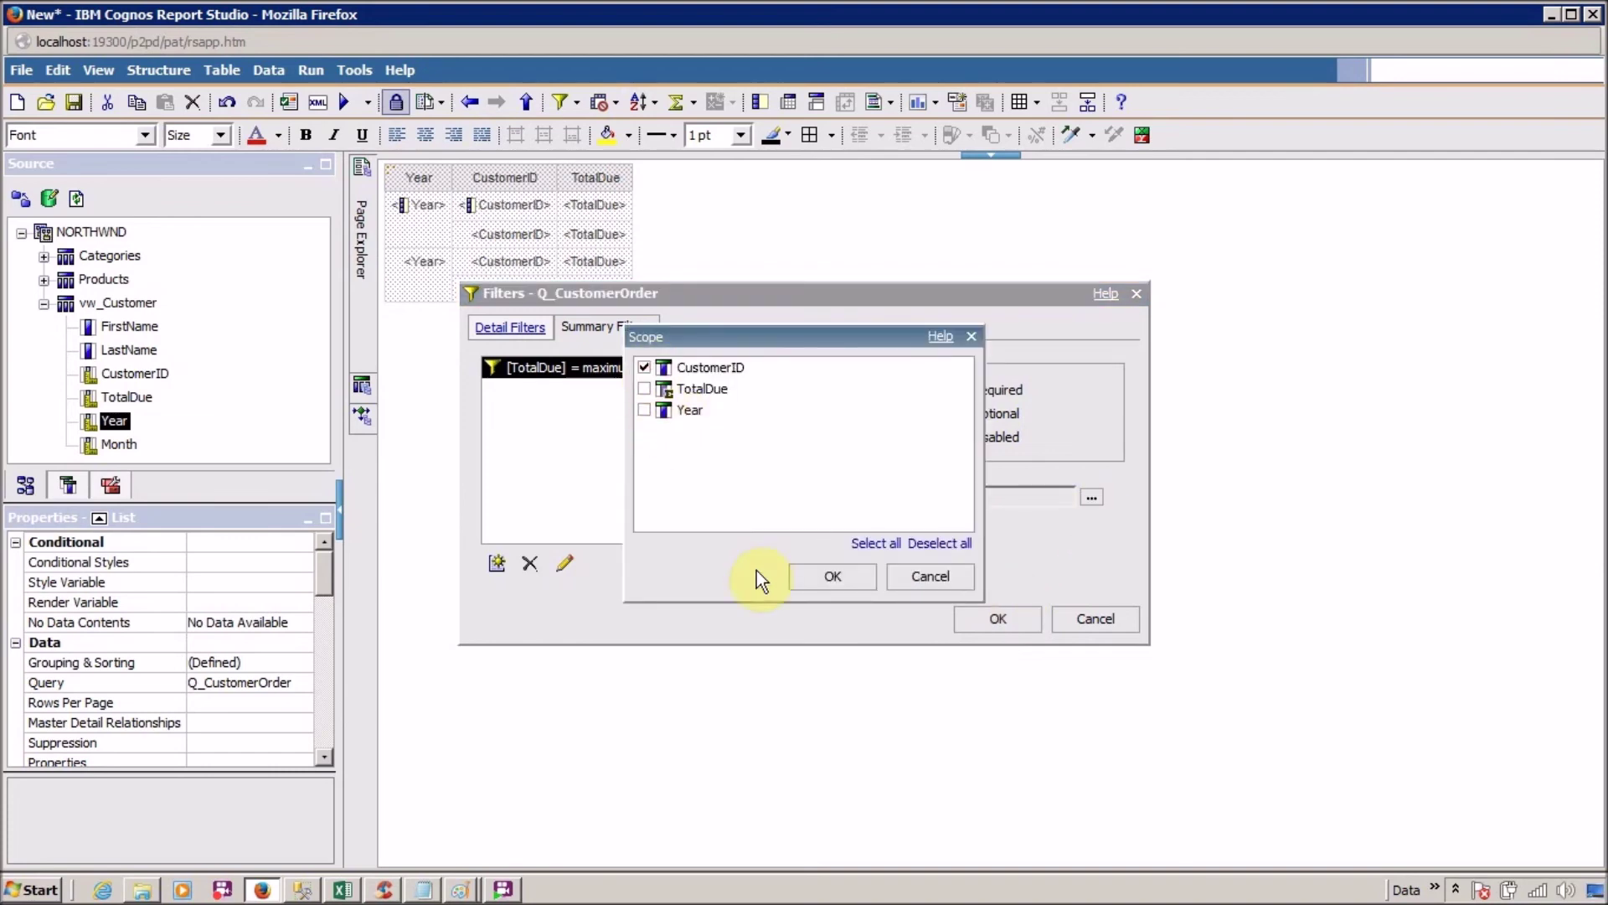
{"action": "left_click", "coordinate": [824, 575]}
{"action": "left_click", "coordinate": [1006, 620]}
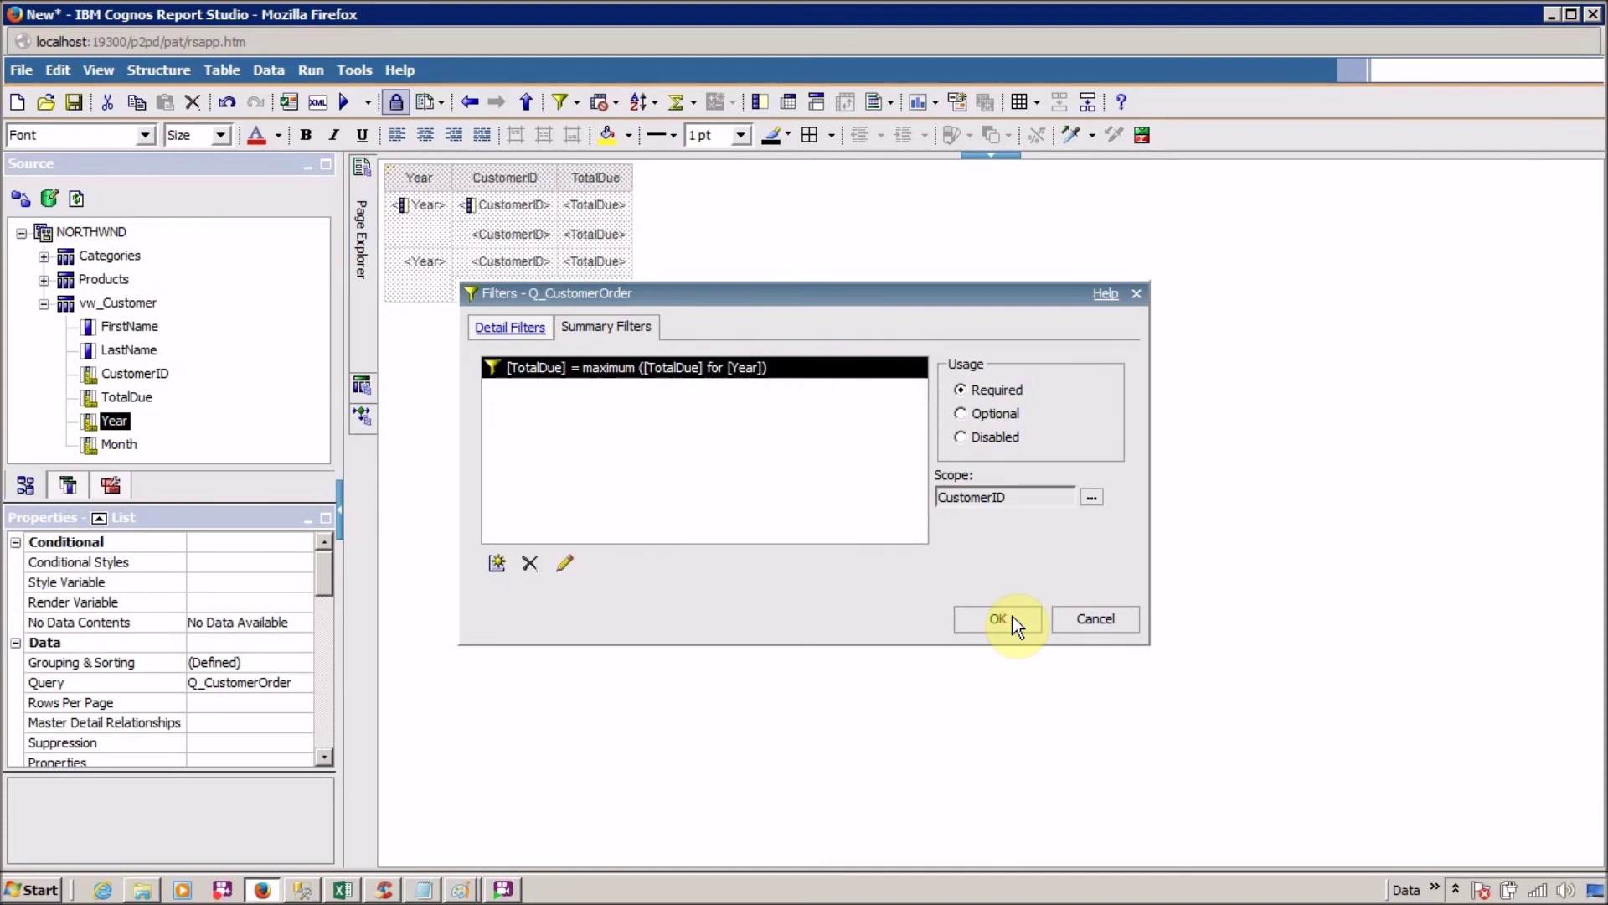
{"action": "left_click", "coordinate": [345, 100]}
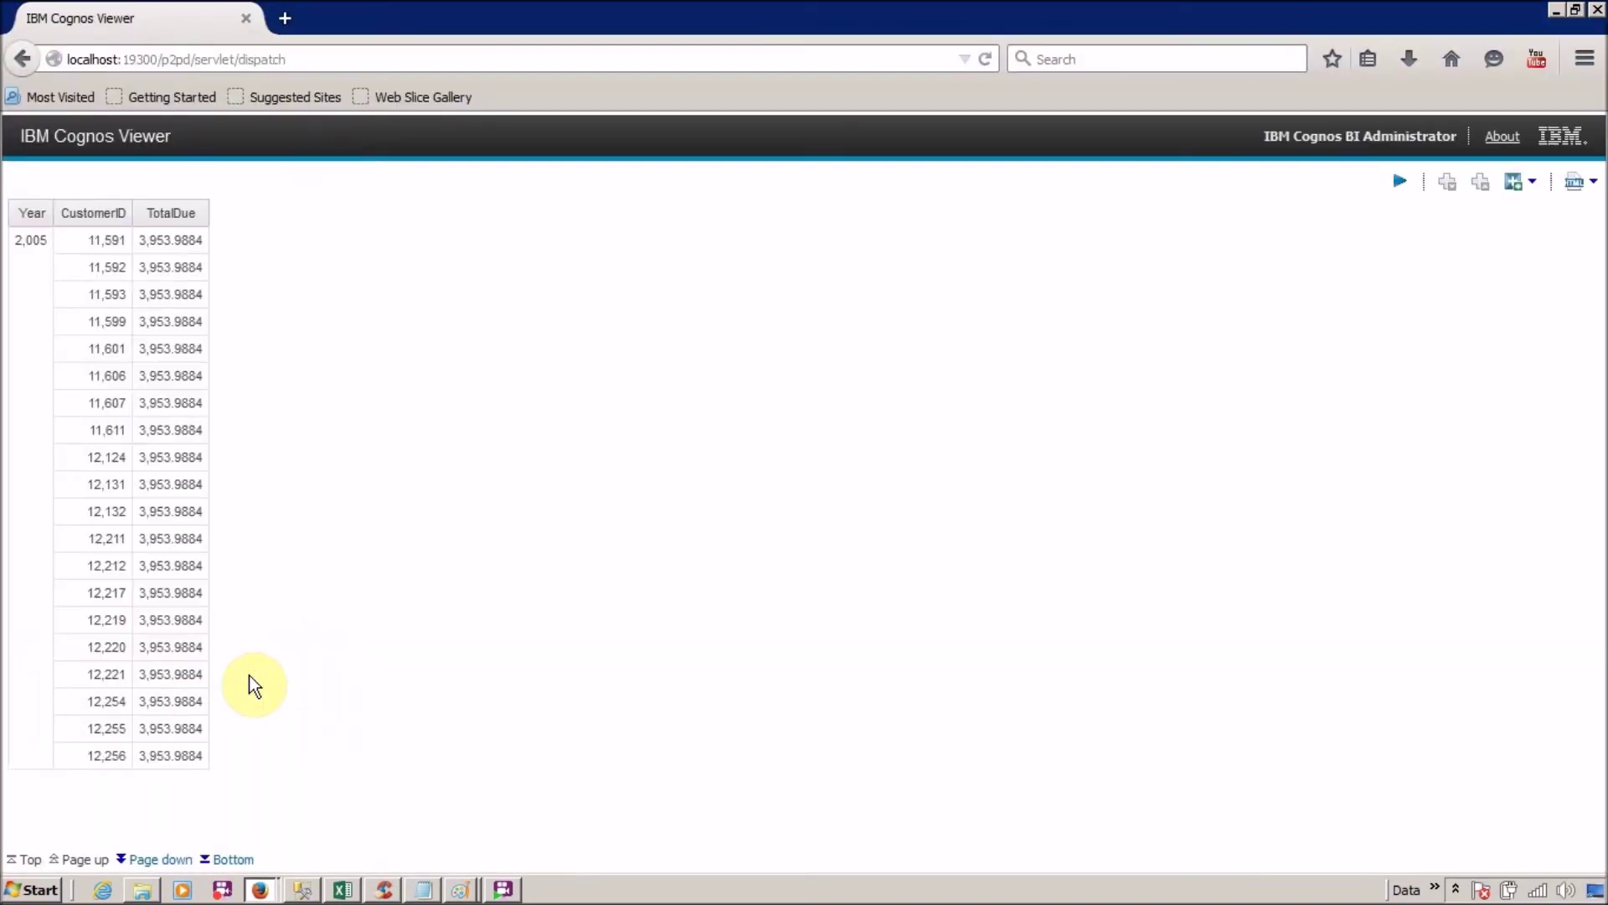
{"action": "left_click", "coordinate": [168, 860]}
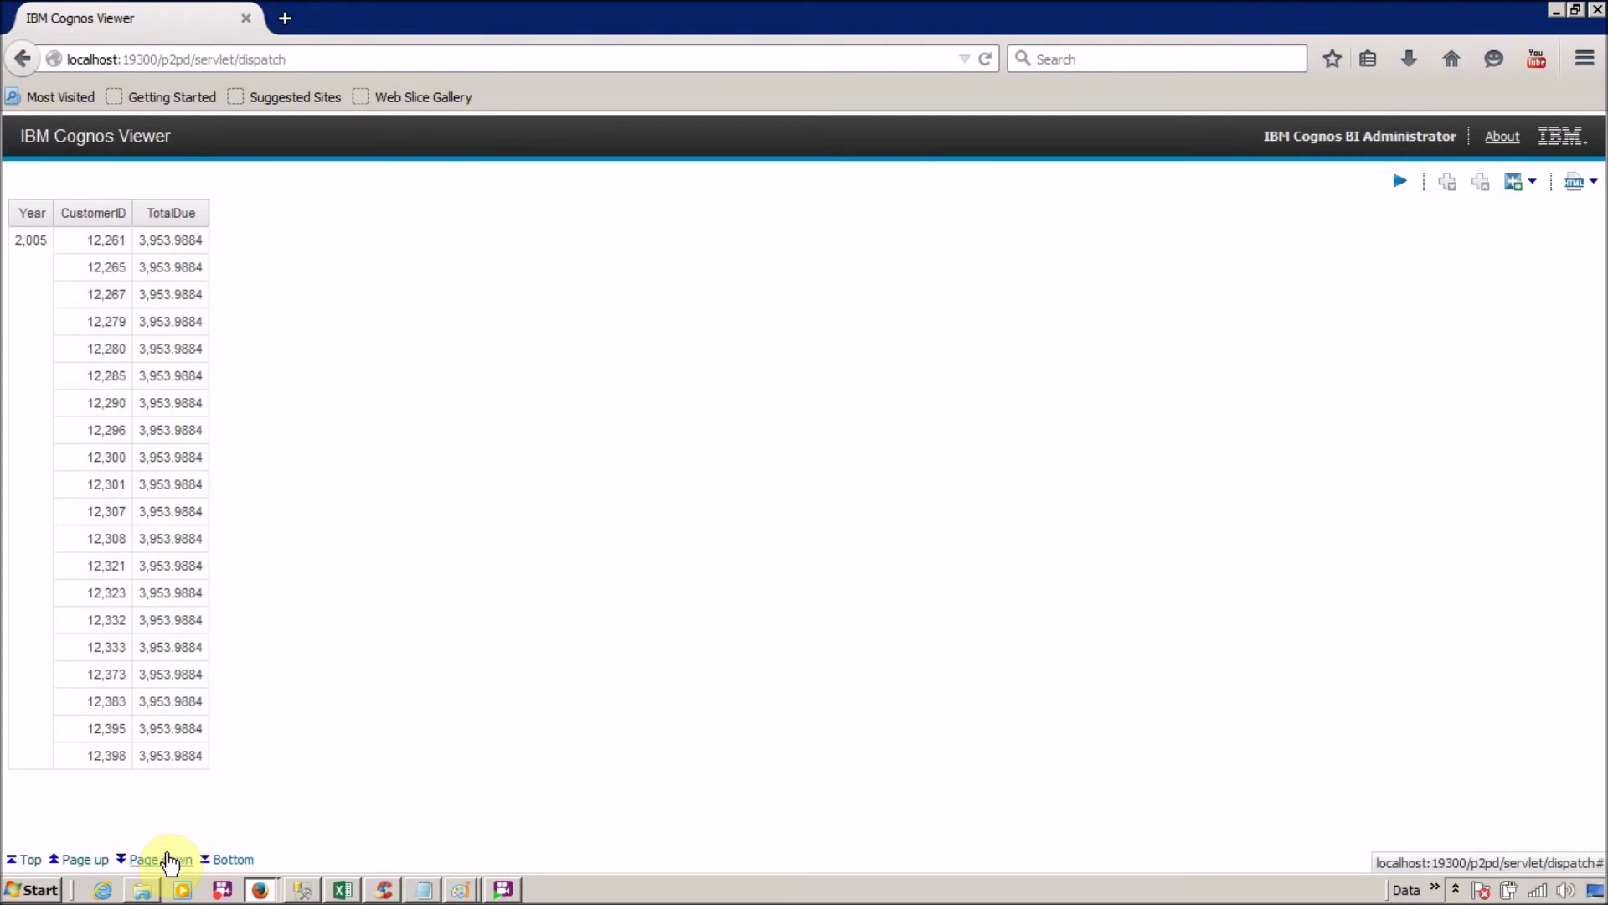
- Switch to the Book1 workbook in Excel and examine the Year, CustomerID and TotalDue columns of the sample source table
{"action": "key", "text": "alt+Tab"}
{"action": "key", "text": "alt+Tab"}
{"action": "key", "text": "alt+Tab"}
{"action": "key", "text": "alt+Tab"}
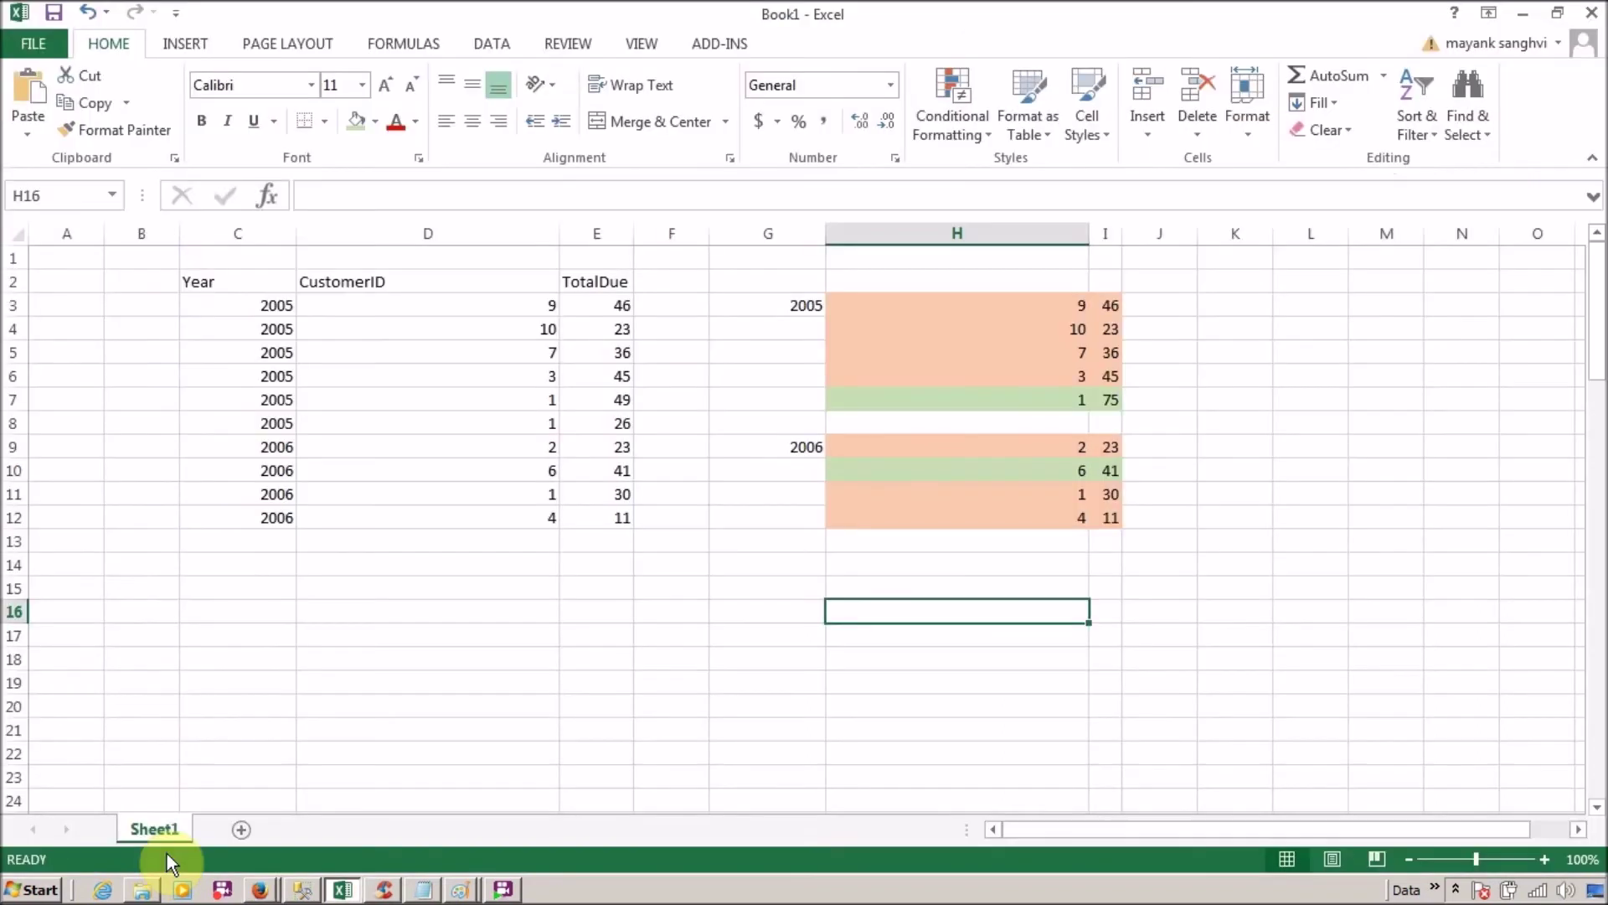
{"action": "left_click", "coordinate": [399, 702]}
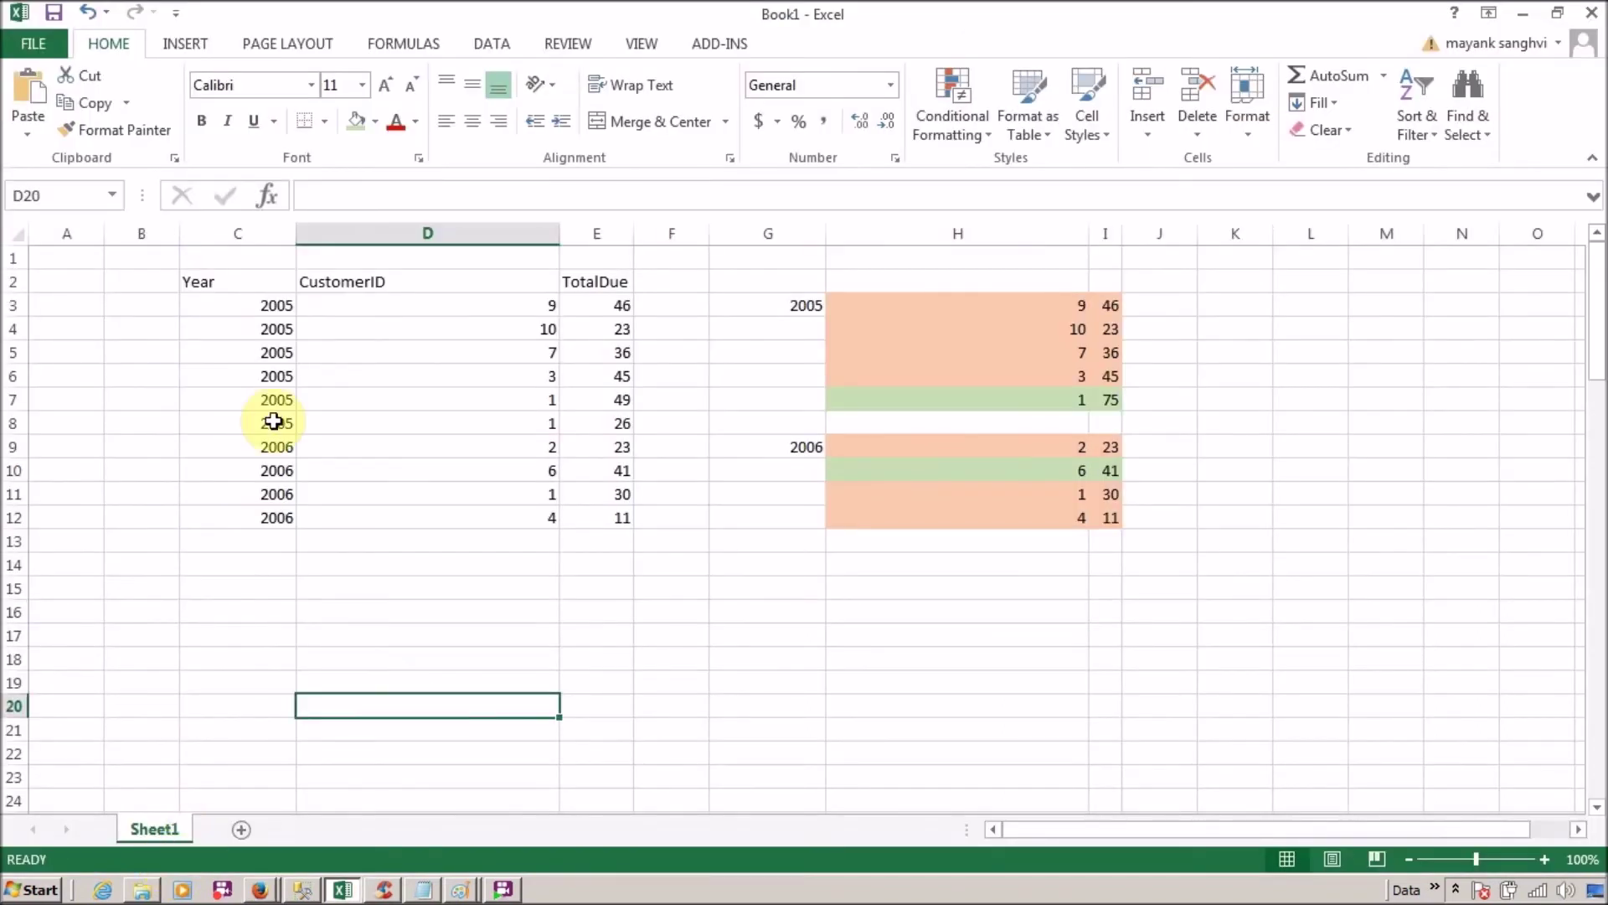
{"action": "left_click_drag", "start_coordinate": [220, 276], "coordinate": [578, 522]}
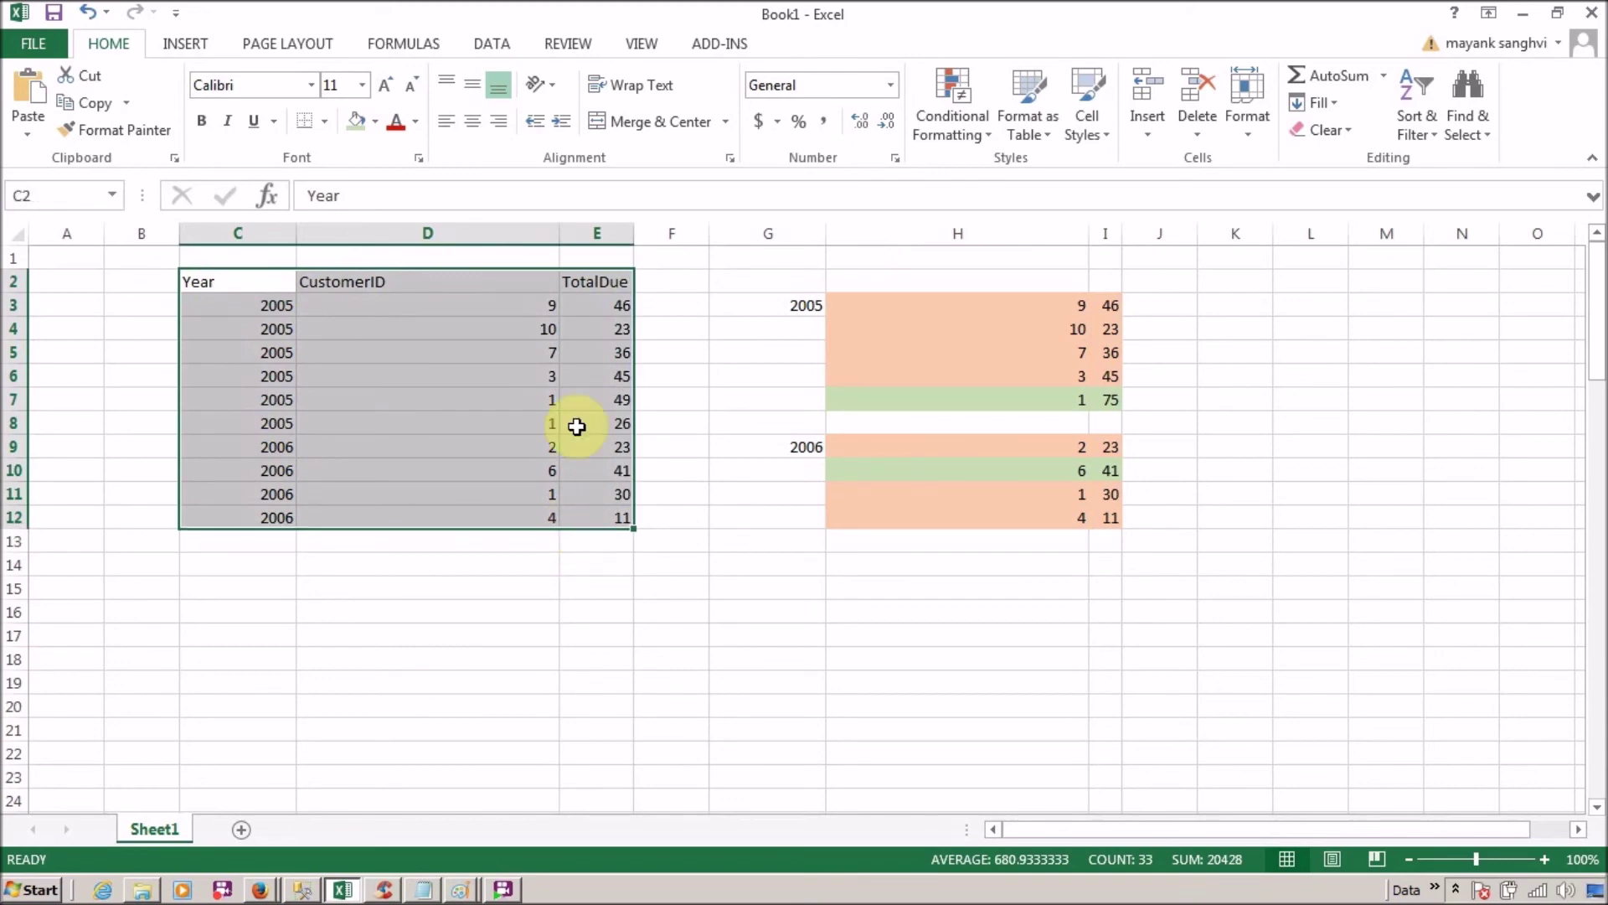
{"action": "left_click", "coordinate": [585, 373]}
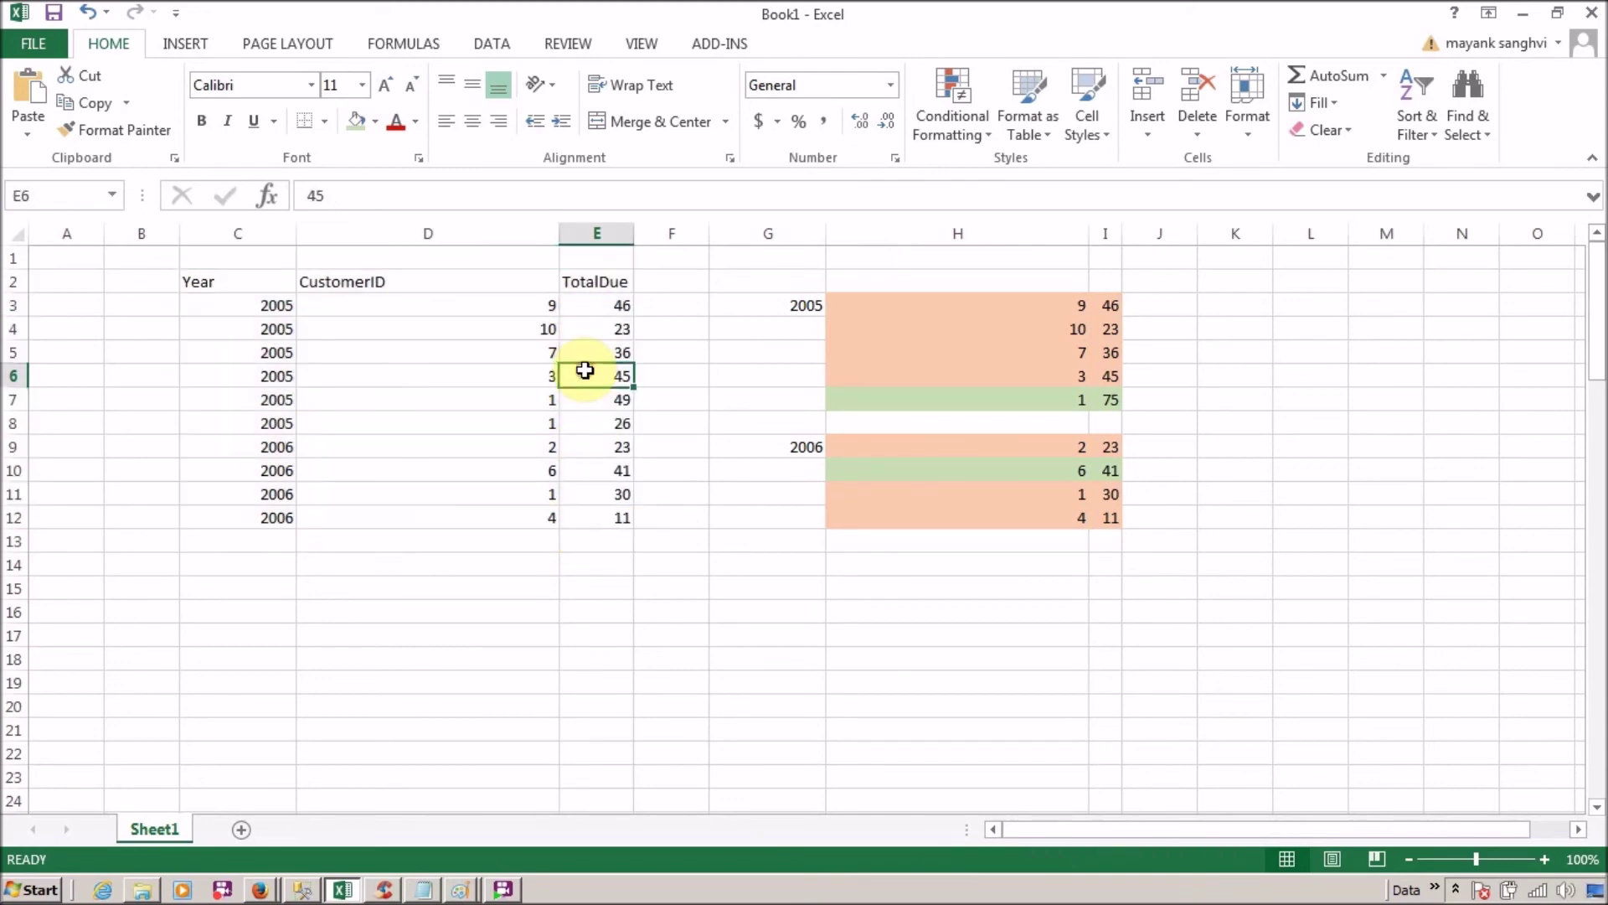
{"action": "left_click_drag", "start_coordinate": [286, 296], "coordinate": [276, 542]}
{"action": "left_click_drag", "start_coordinate": [444, 318], "coordinate": [445, 530]}
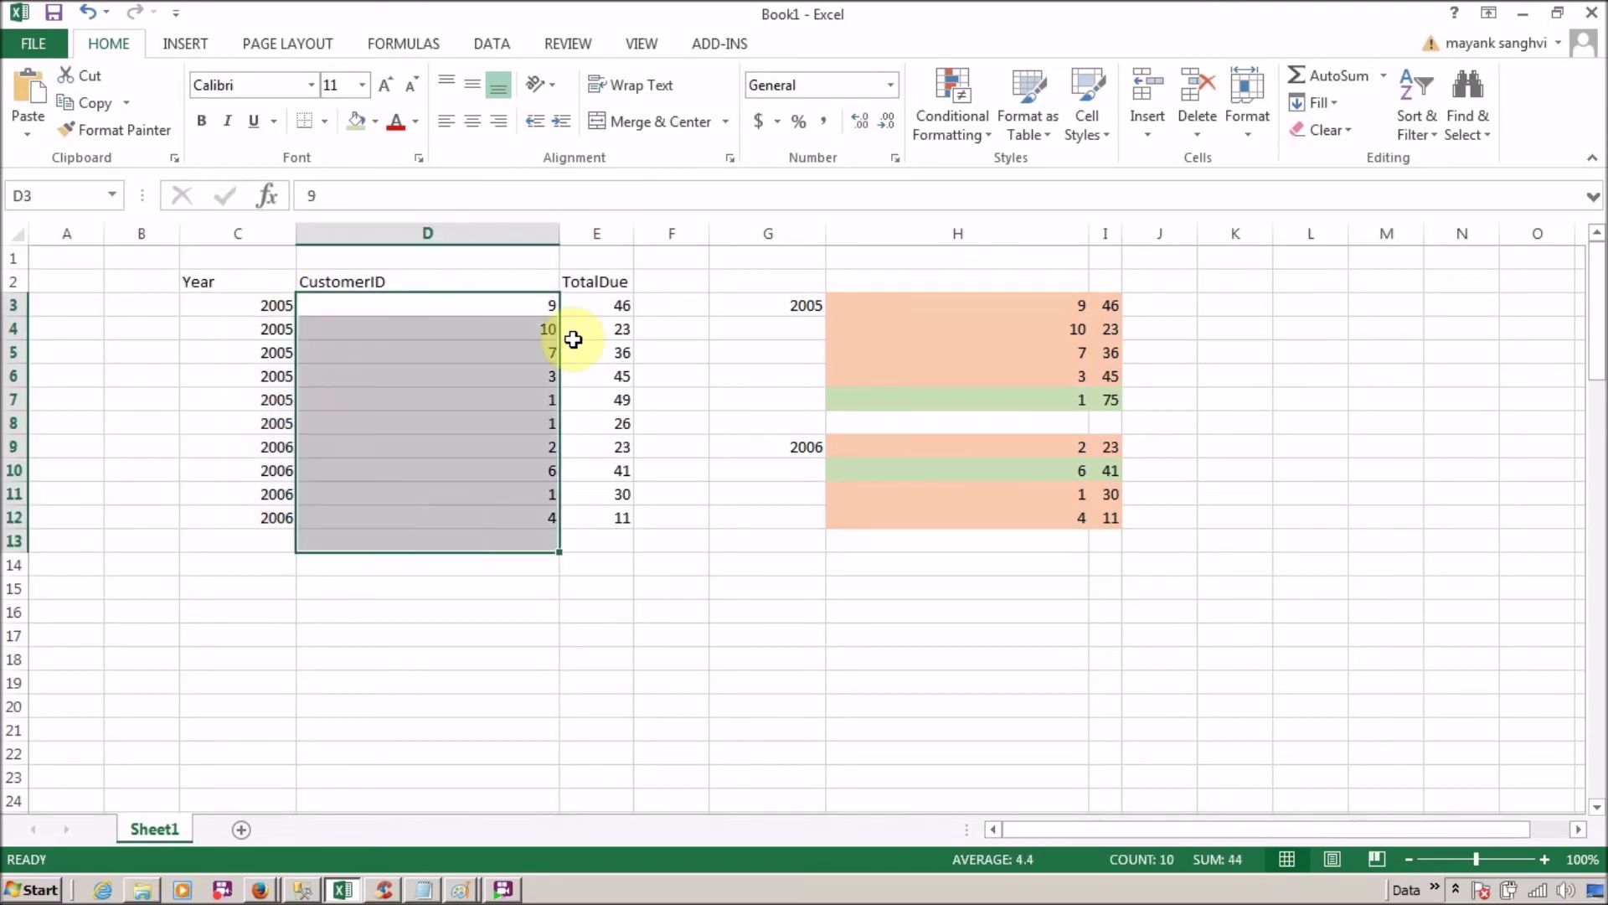
{"action": "left_click_drag", "start_coordinate": [595, 310], "coordinate": [610, 509]}
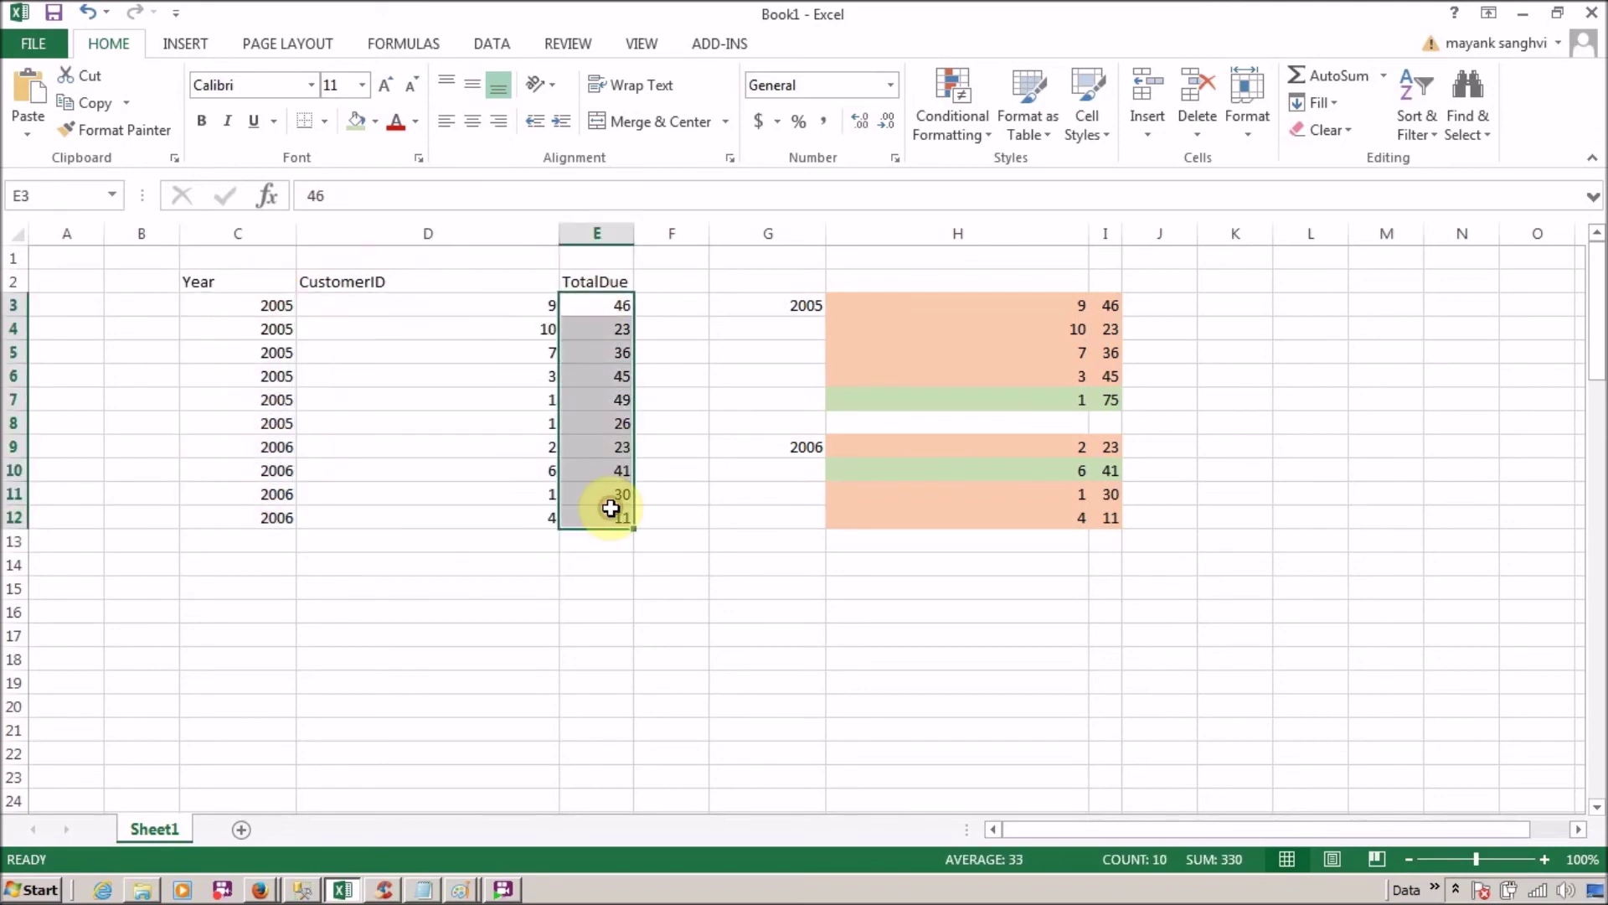
{"action": "left_click", "coordinate": [382, 653]}
{"action": "left_click", "coordinate": [382, 652]}
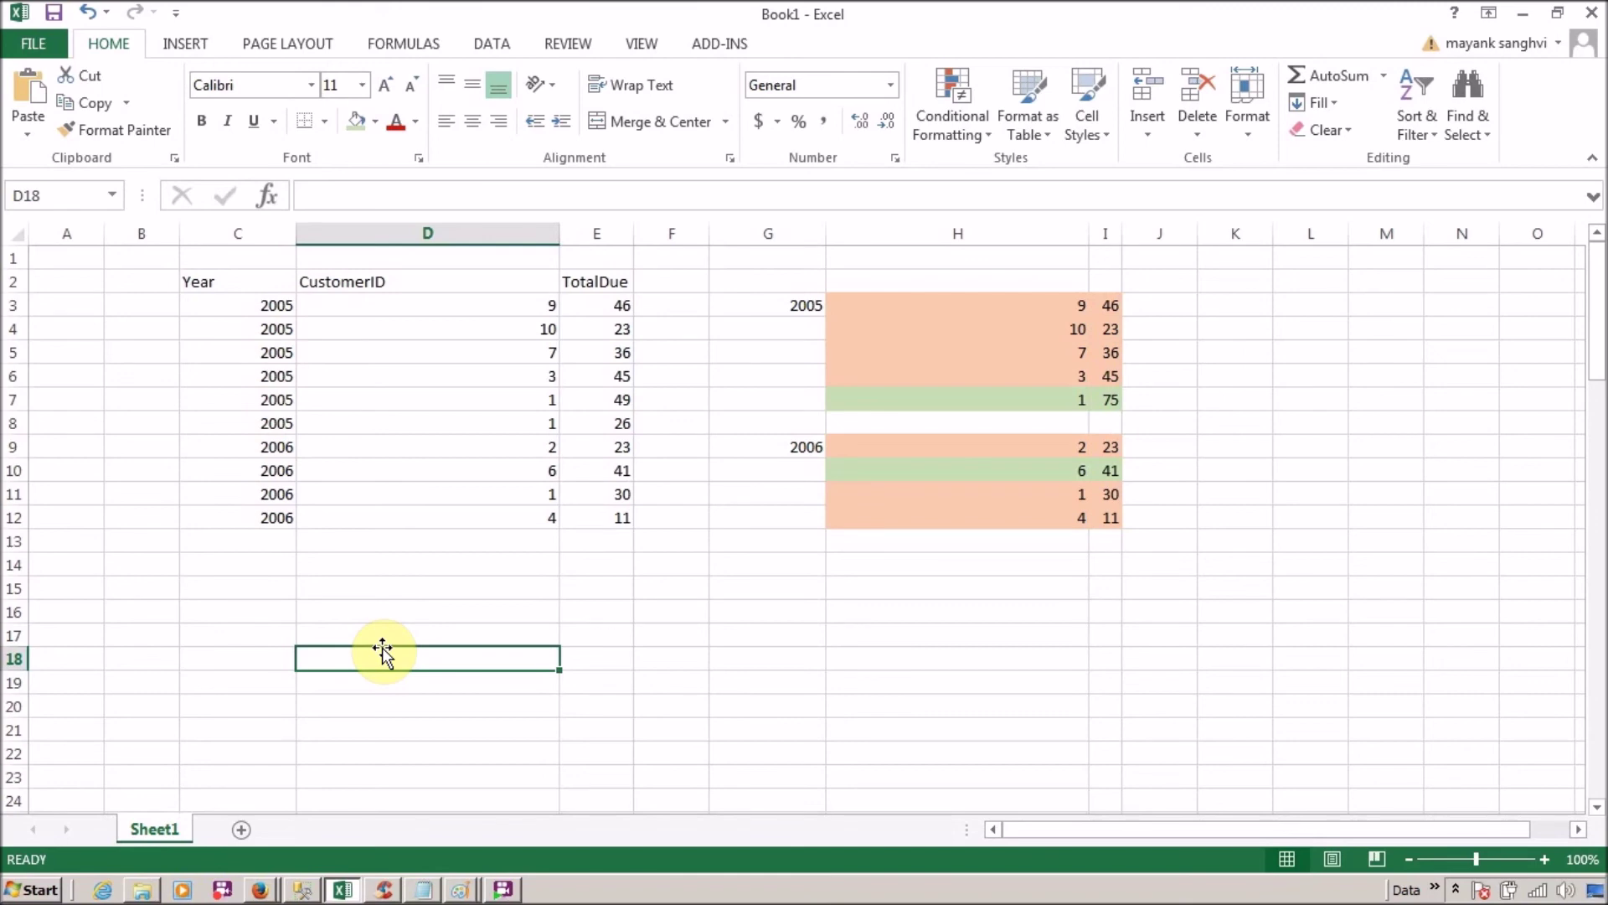
- Examine the sample data grouped by year in columns G to I, focusing on the green-shaded customer rows for 2005 and 2006
{"action": "left_click_drag", "start_coordinate": [765, 304], "coordinate": [780, 403]}
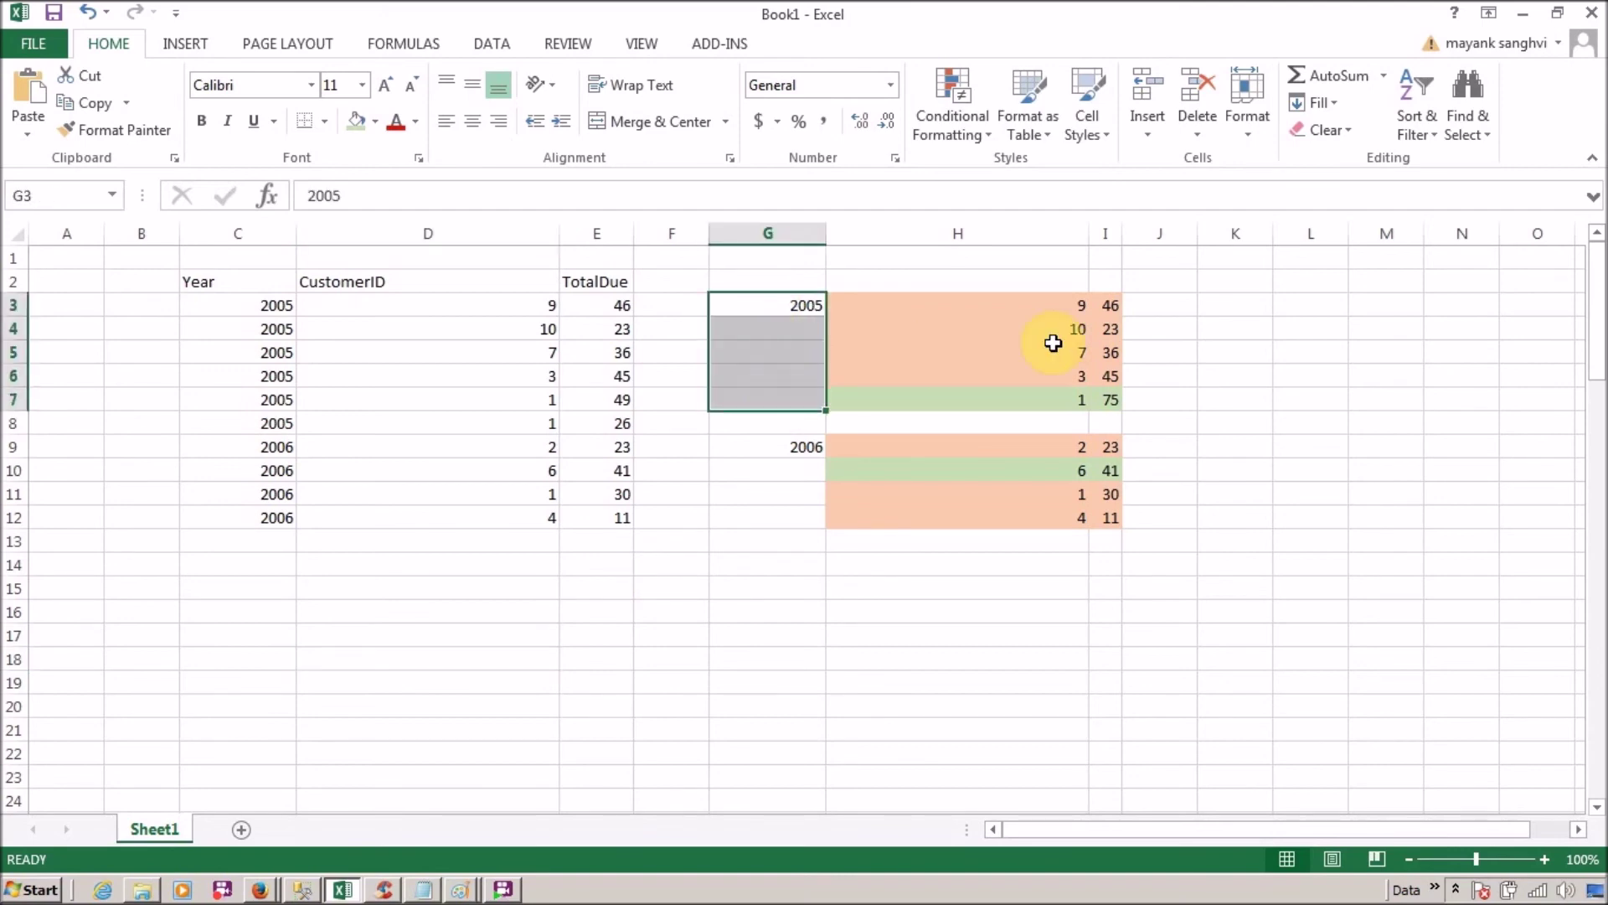
{"action": "mouse_move", "coordinate": [1114, 406]}
{"action": "left_mouse_down"}
{"action": "mouse_move", "coordinate": [1060, 402]}
{"action": "mouse_move", "coordinate": [1125, 406]}
{"action": "mouse_move", "coordinate": [1083, 406]}
{"action": "left_mouse_up"}
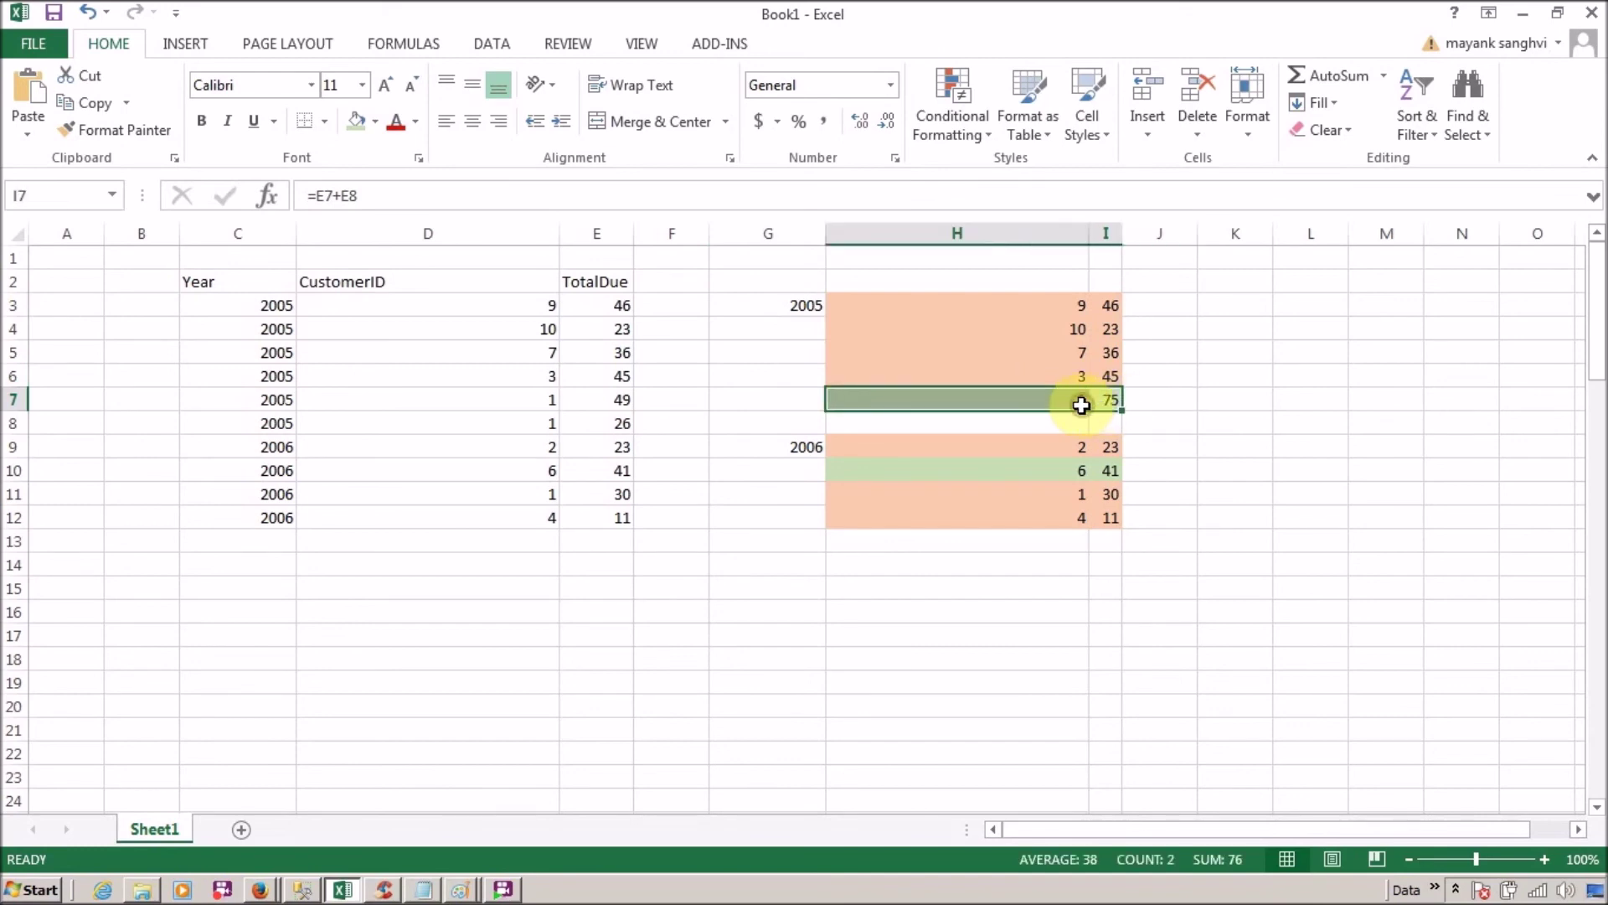
{"action": "left_click", "coordinate": [518, 328]}
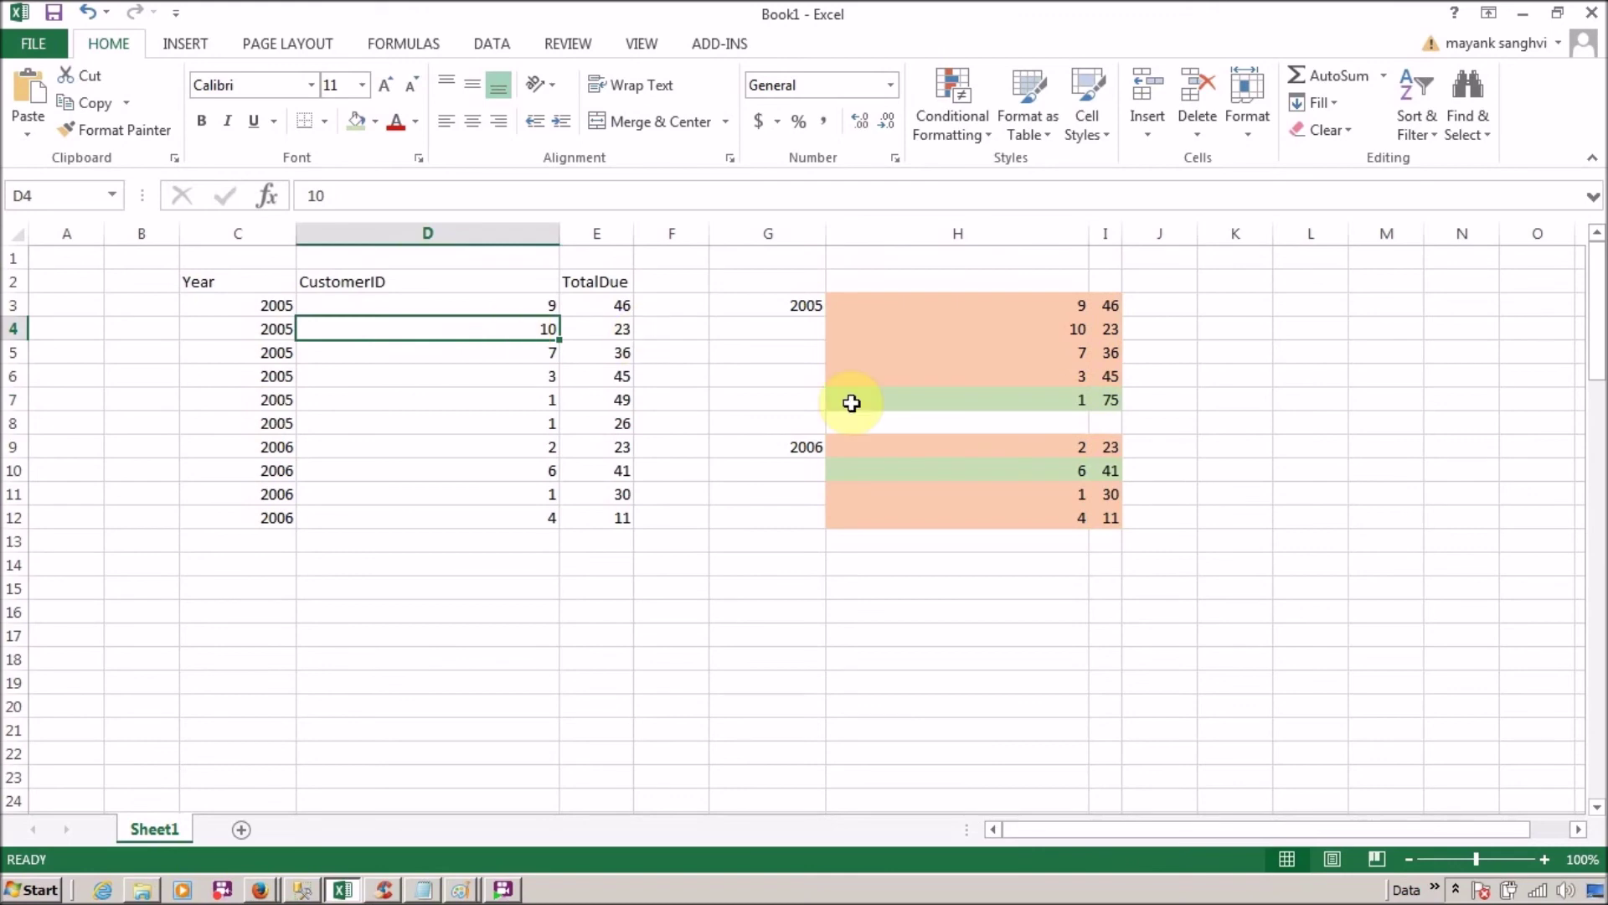
{"action": "left_click_drag", "start_coordinate": [793, 305], "coordinate": [811, 402]}
{"action": "left_click", "coordinate": [977, 399]}
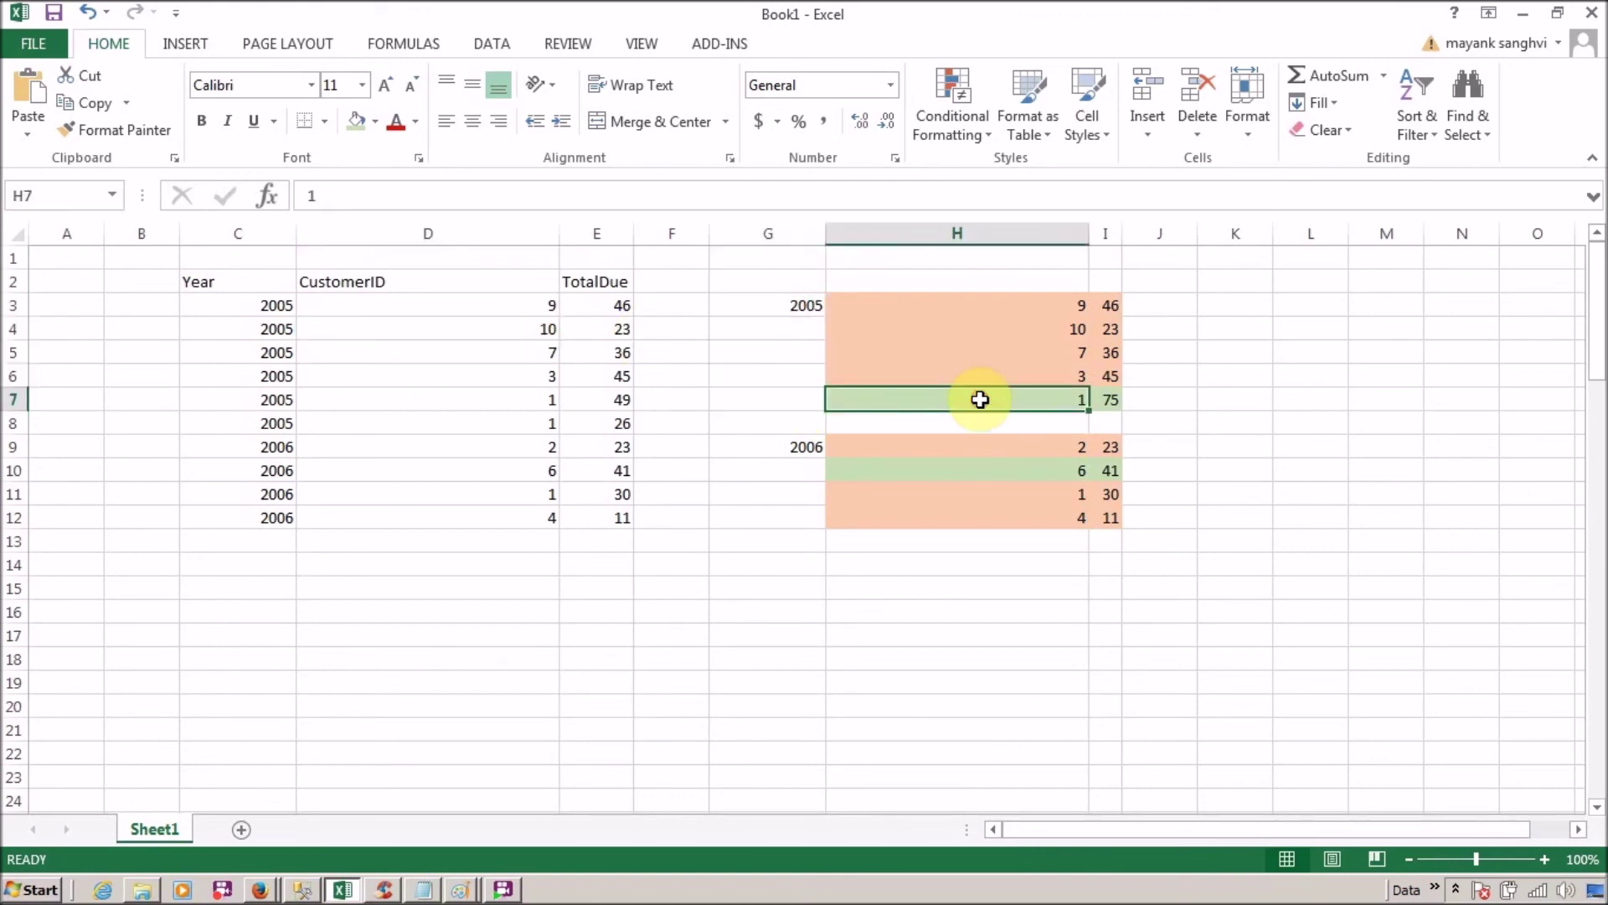
{"action": "left_click", "coordinate": [1116, 402]}
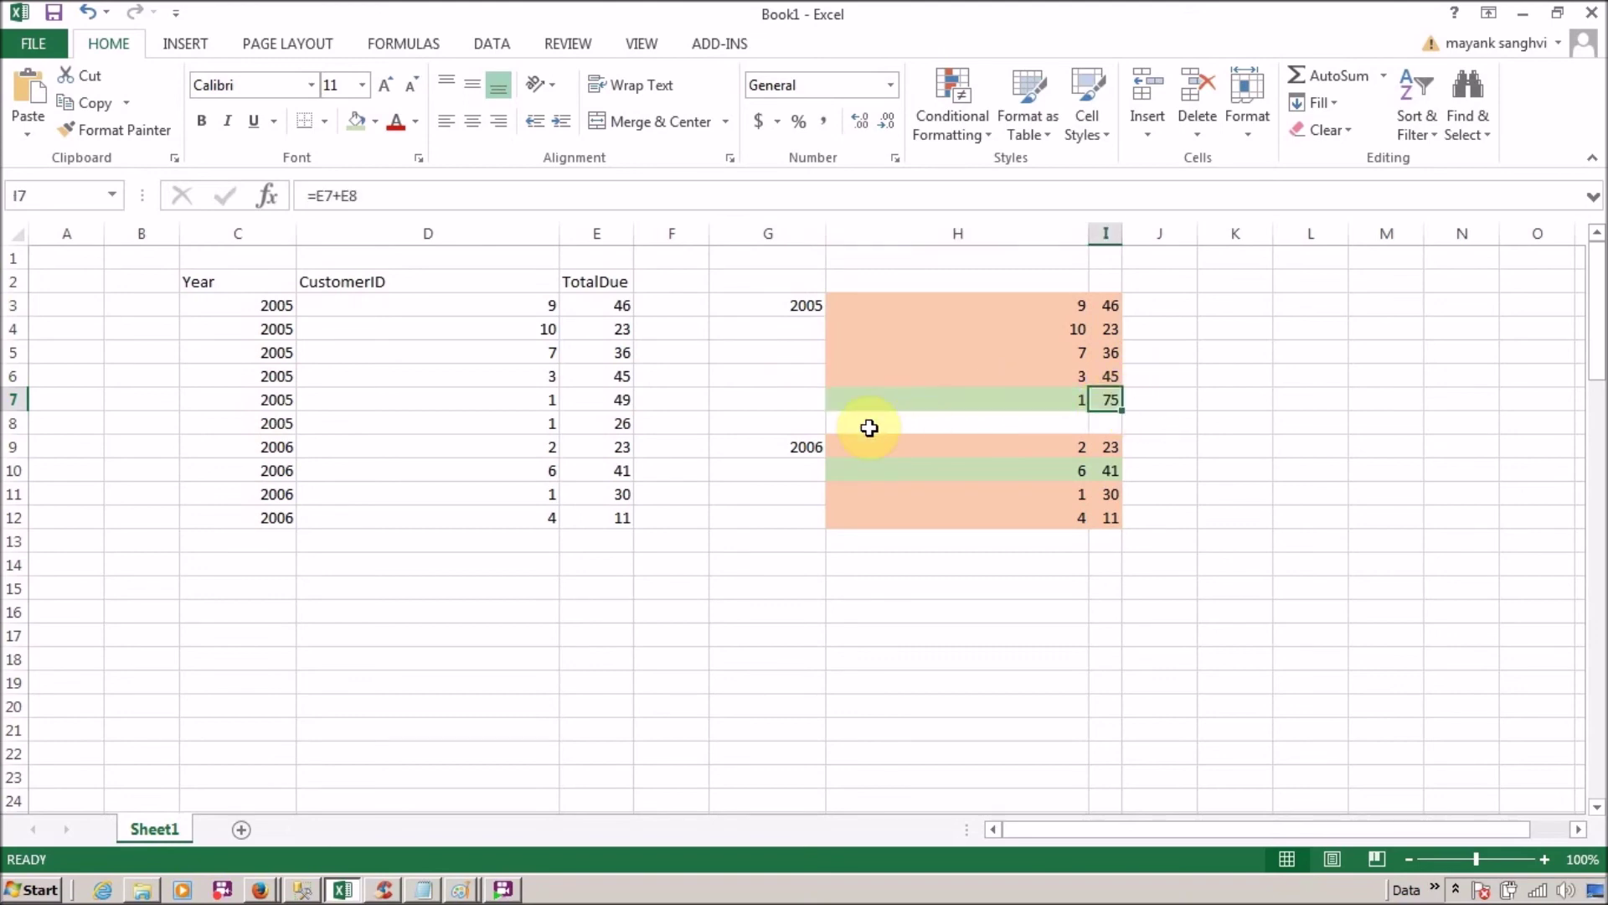
{"action": "left_click", "coordinate": [799, 448]}
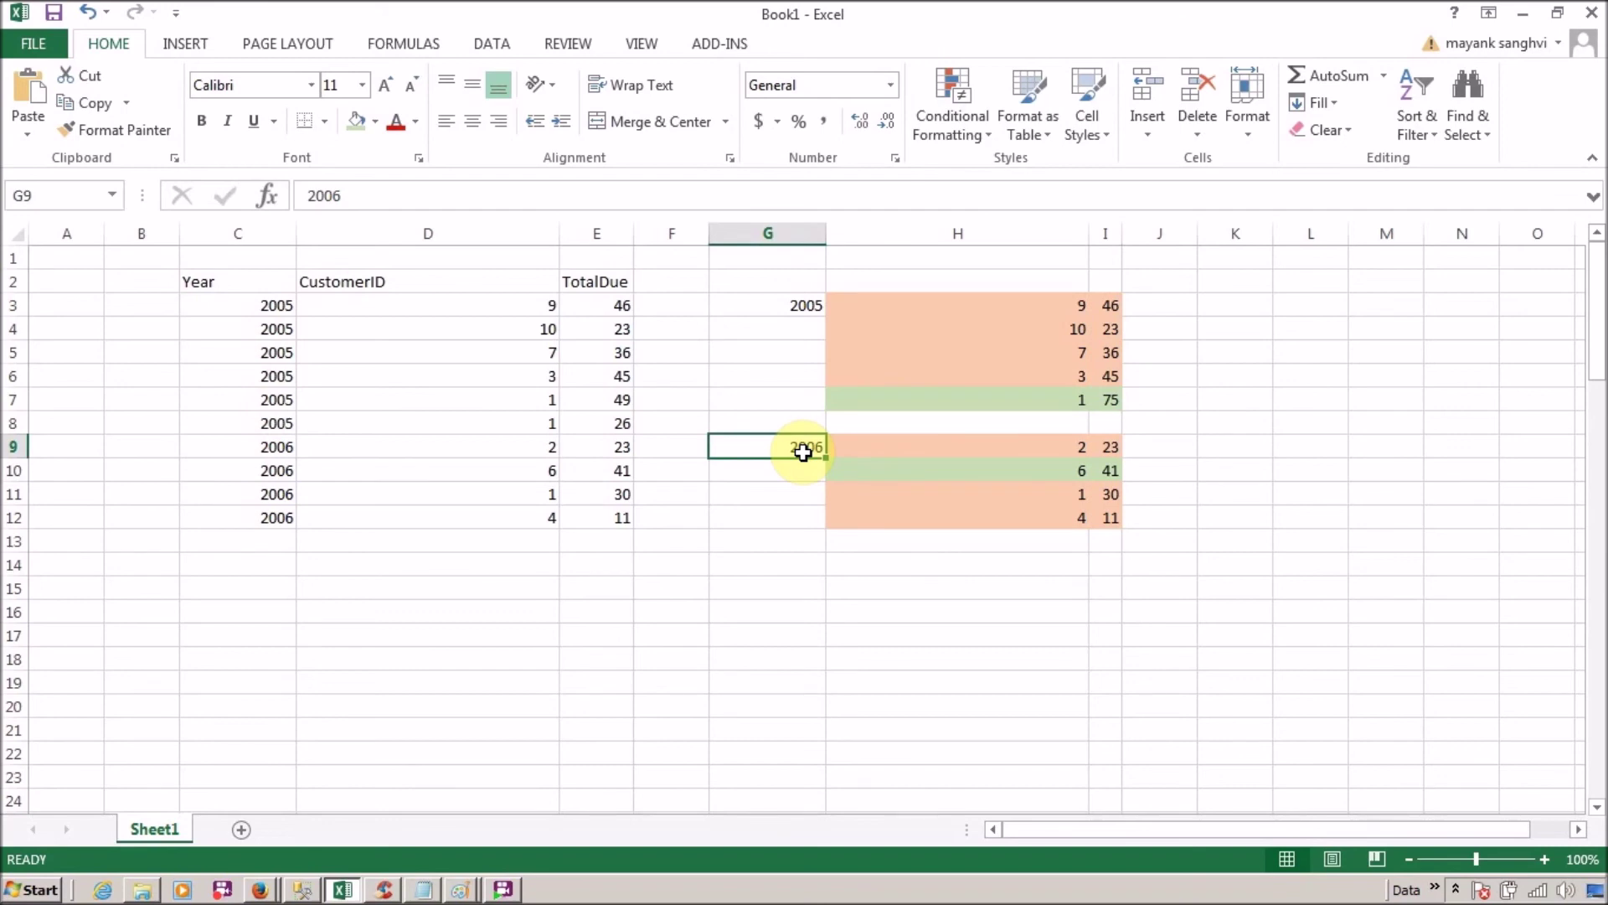
{"action": "left_click", "coordinate": [1080, 470]}
{"action": "left_click", "coordinate": [1108, 470]}
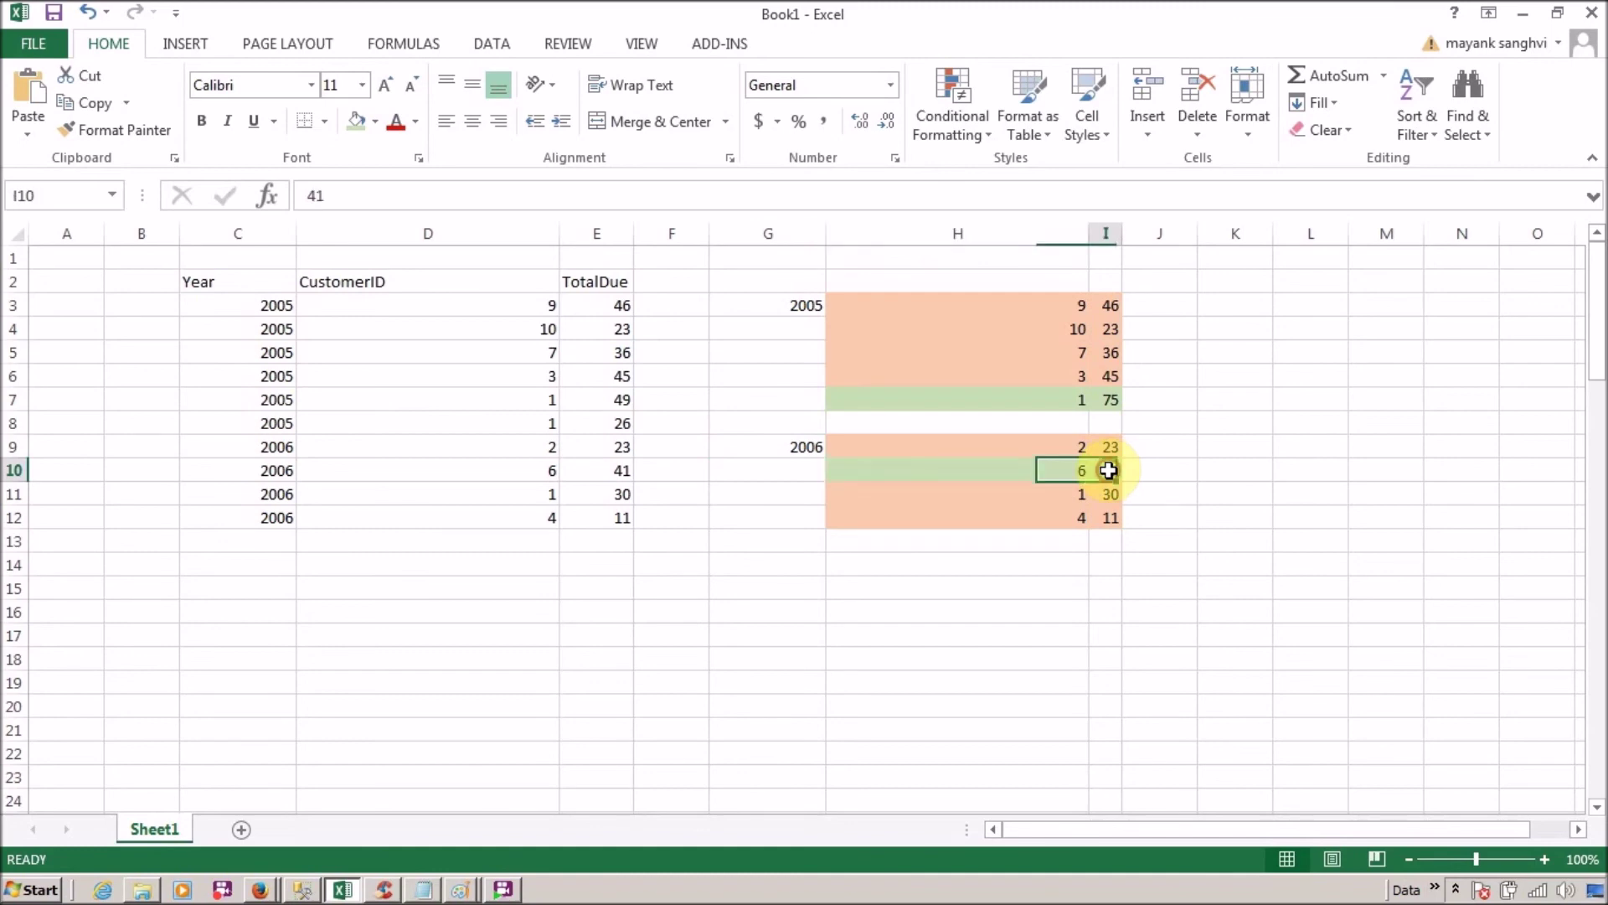
{"action": "left_click", "coordinate": [968, 347]}
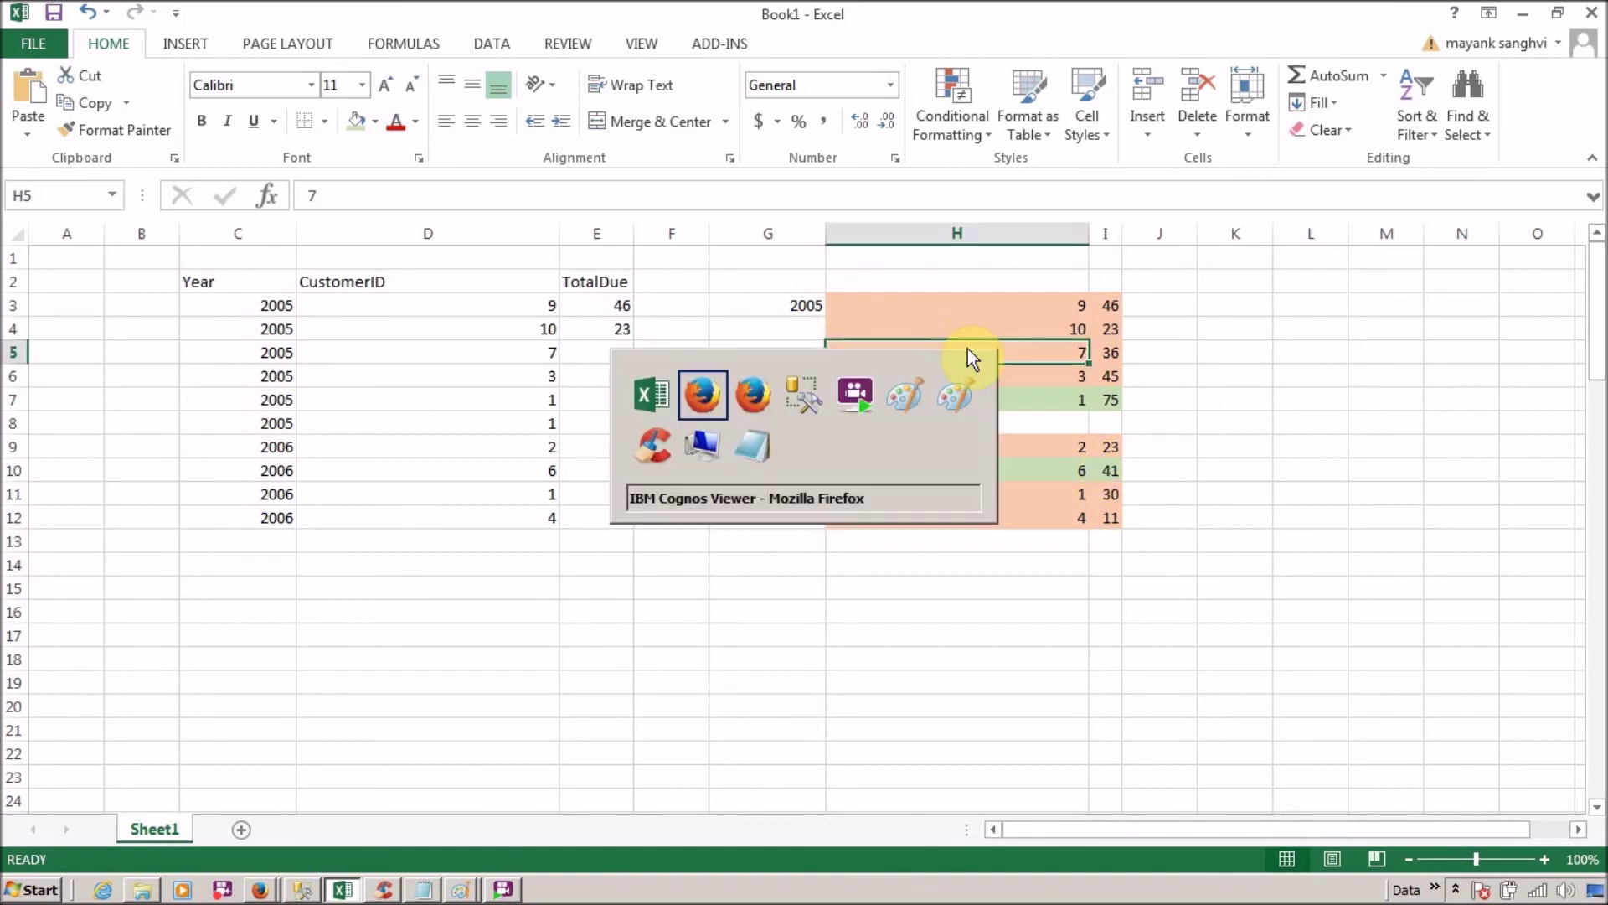
- Switch back to the report output in Cognos Viewer and examine the customers and TotalDue values for 2005 until 2006 begins
{"action": "key", "text": "alt+Tab"}
{"action": "left_click_drag", "start_coordinate": [173, 380], "coordinate": [186, 431]}
{"action": "left_click", "coordinate": [97, 333]}
{"action": "left_click_drag", "start_coordinate": [75, 241], "coordinate": [98, 397]}
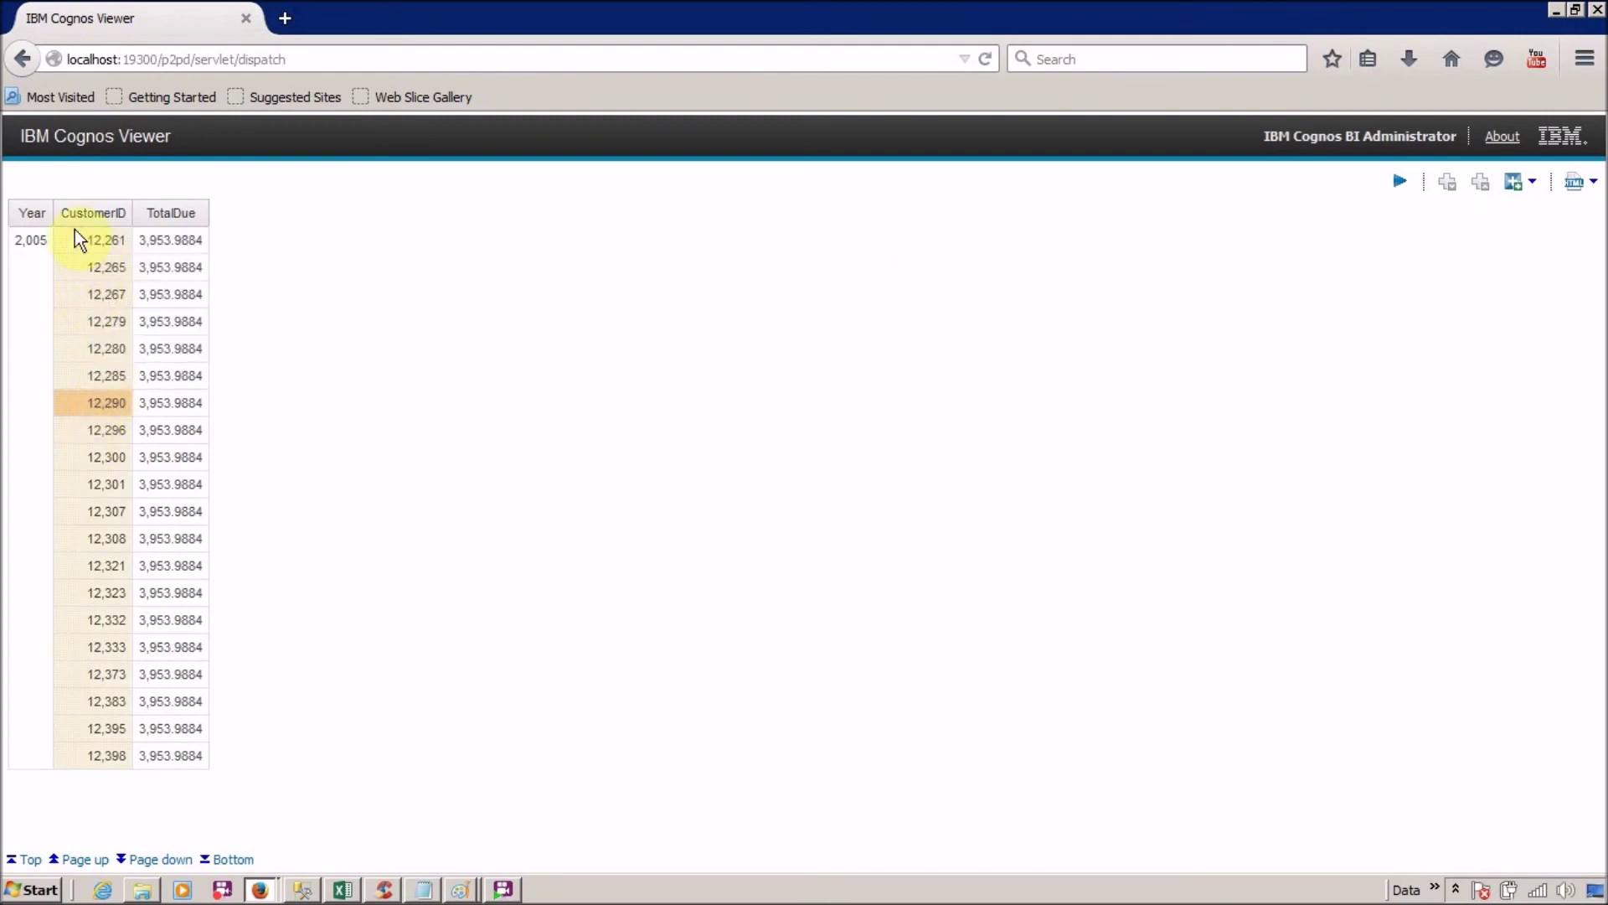
{"action": "left_click", "coordinate": [37, 270]}
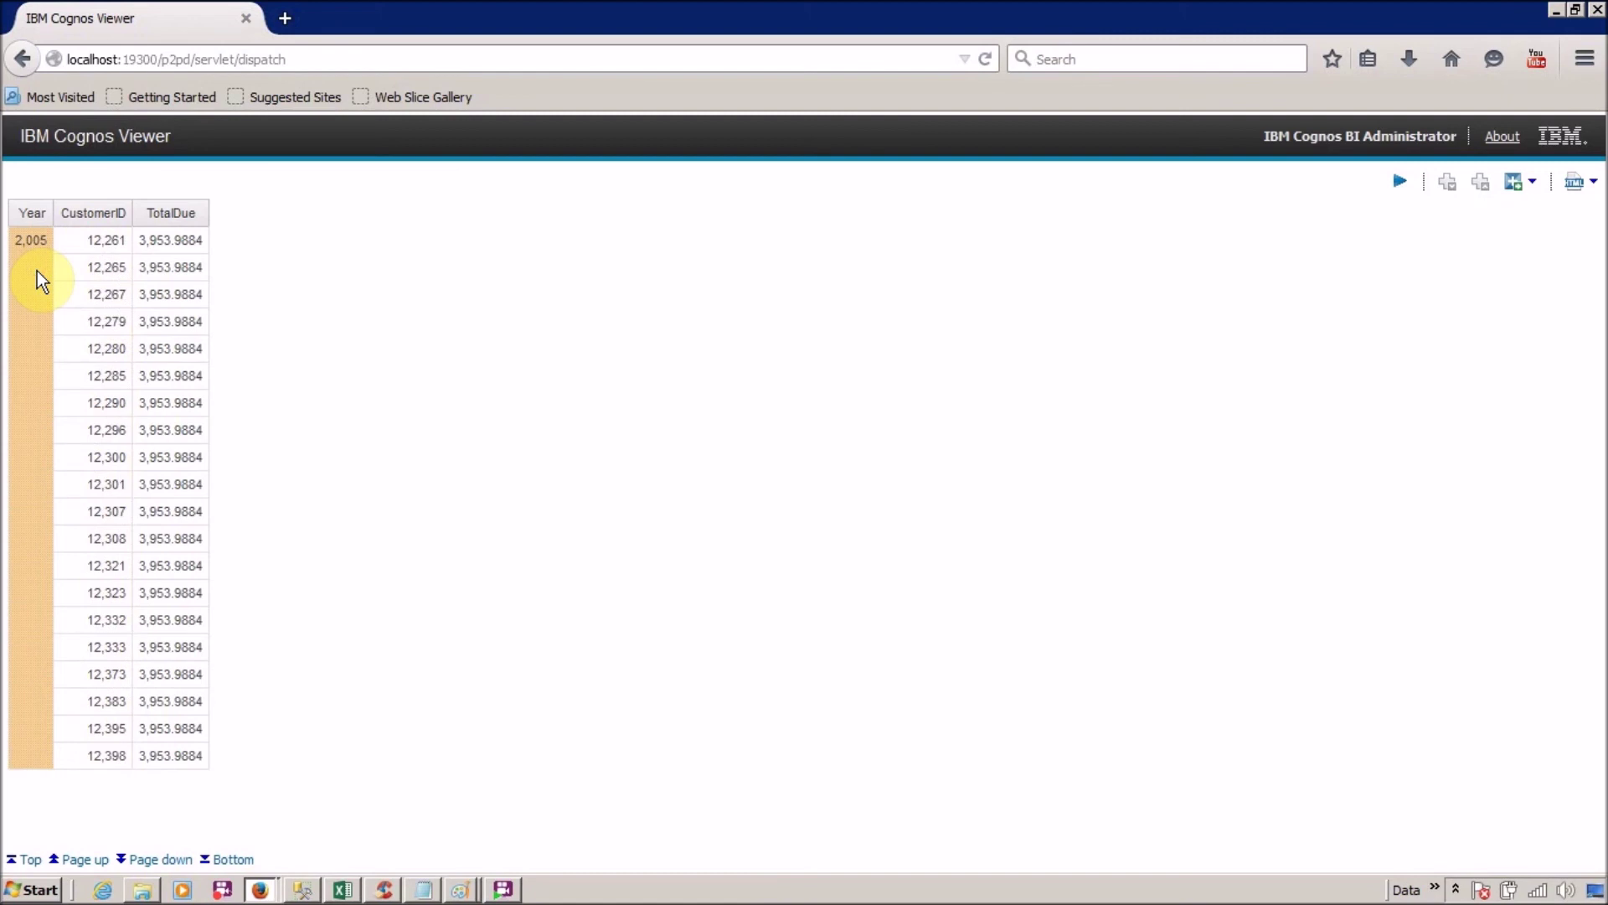
{"action": "left_click", "coordinate": [145, 861]}
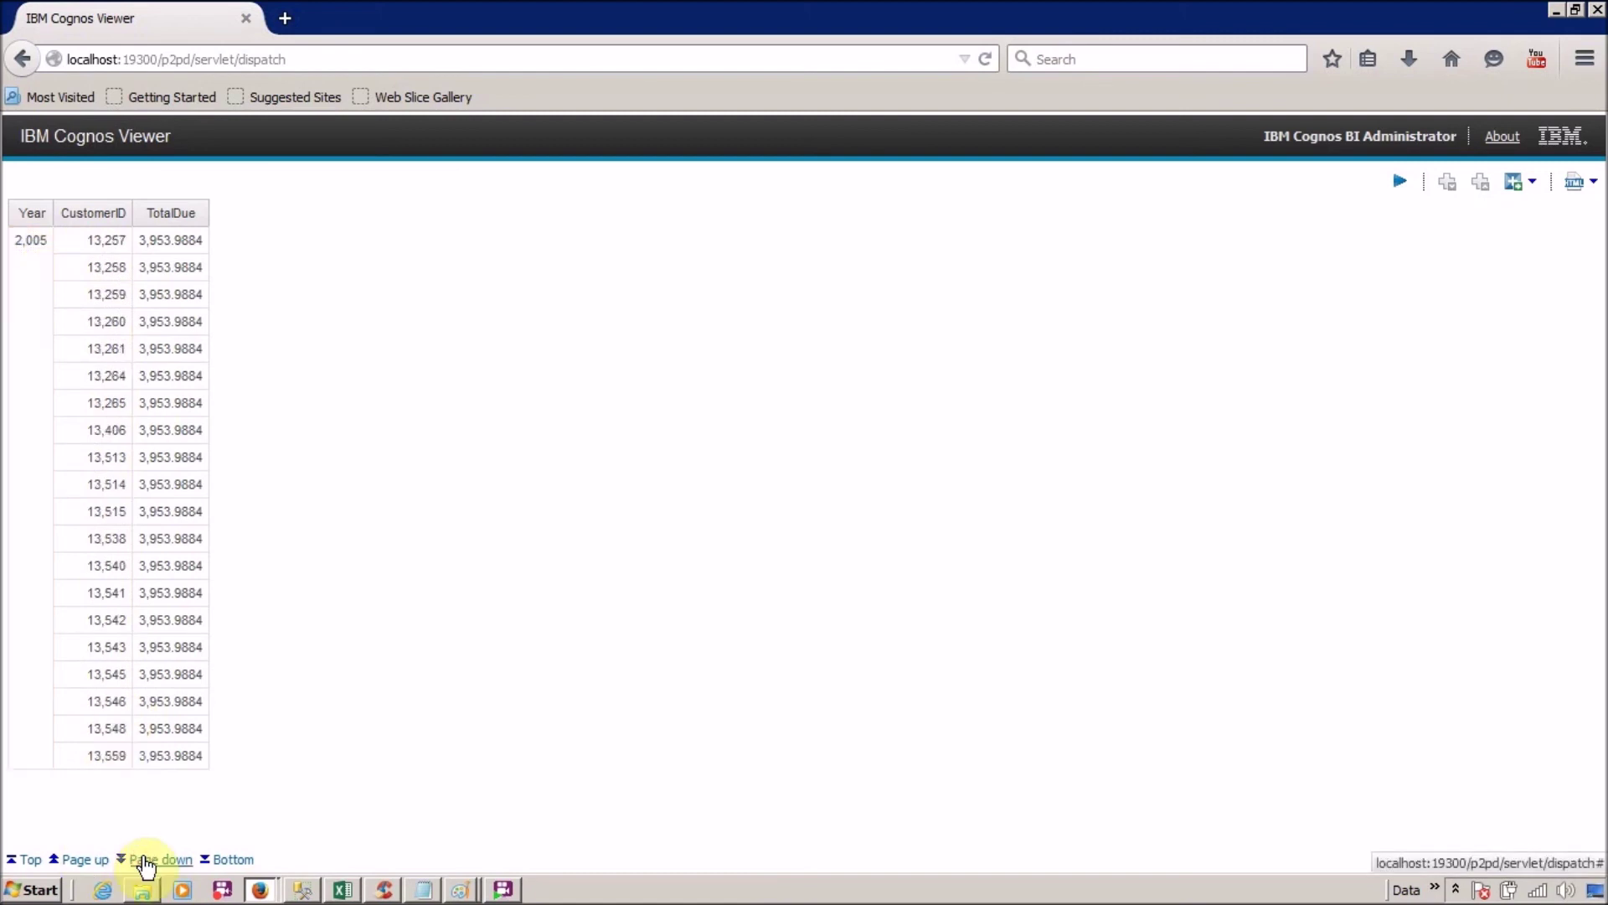
{"action": "left_click", "coordinate": [156, 860]}
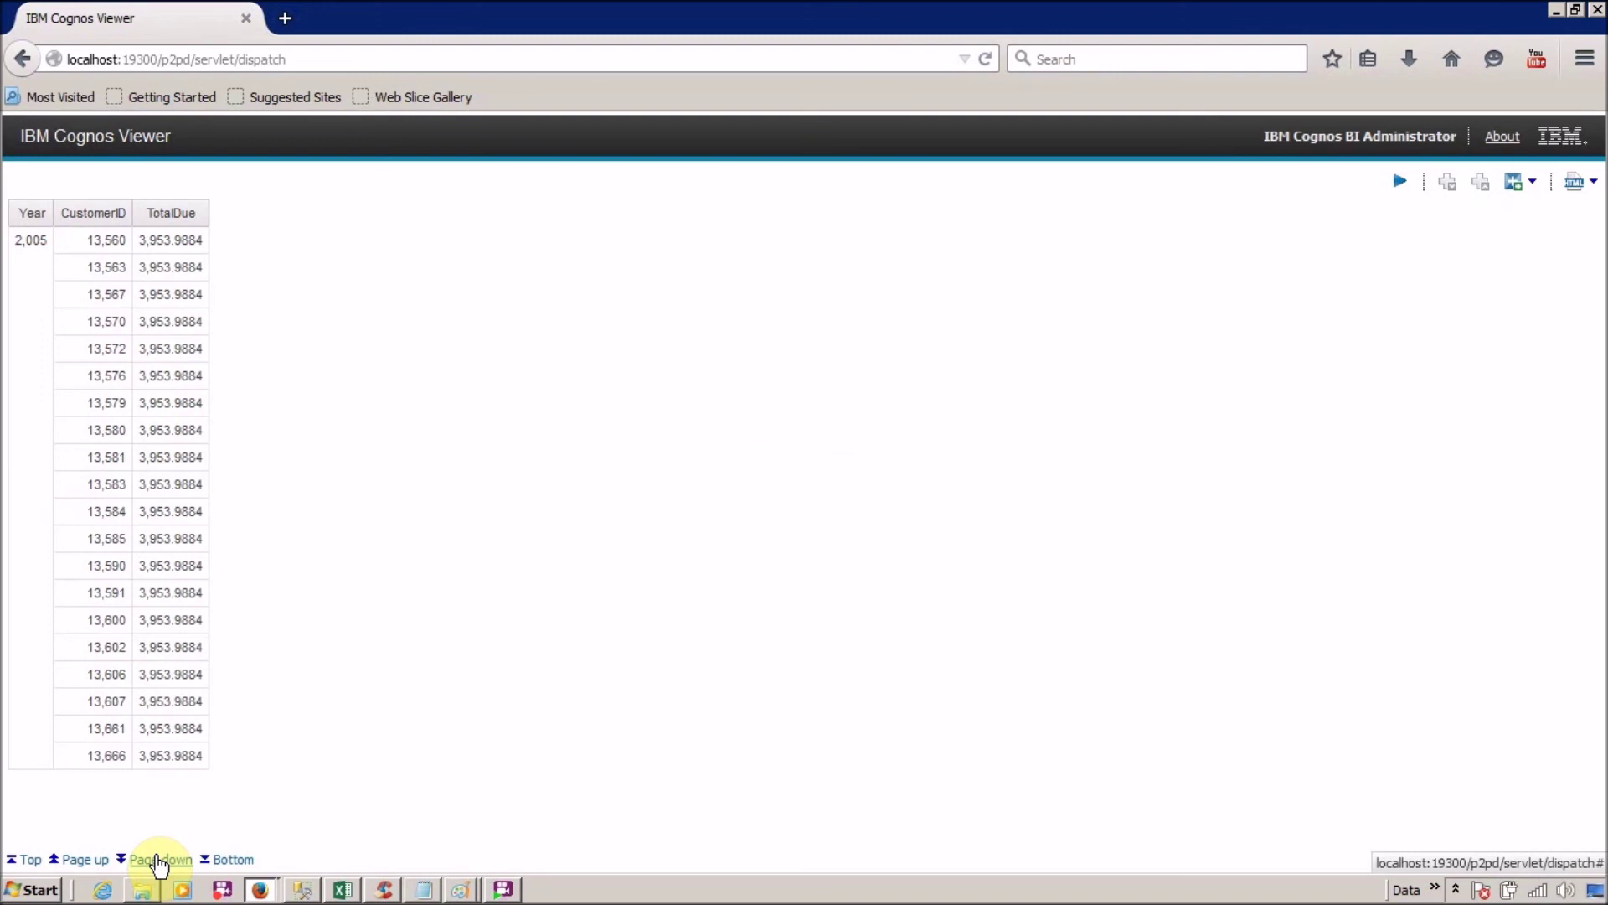
{"action": "left_click", "coordinate": [156, 860]}
{"action": "left_click", "coordinate": [156, 861]}
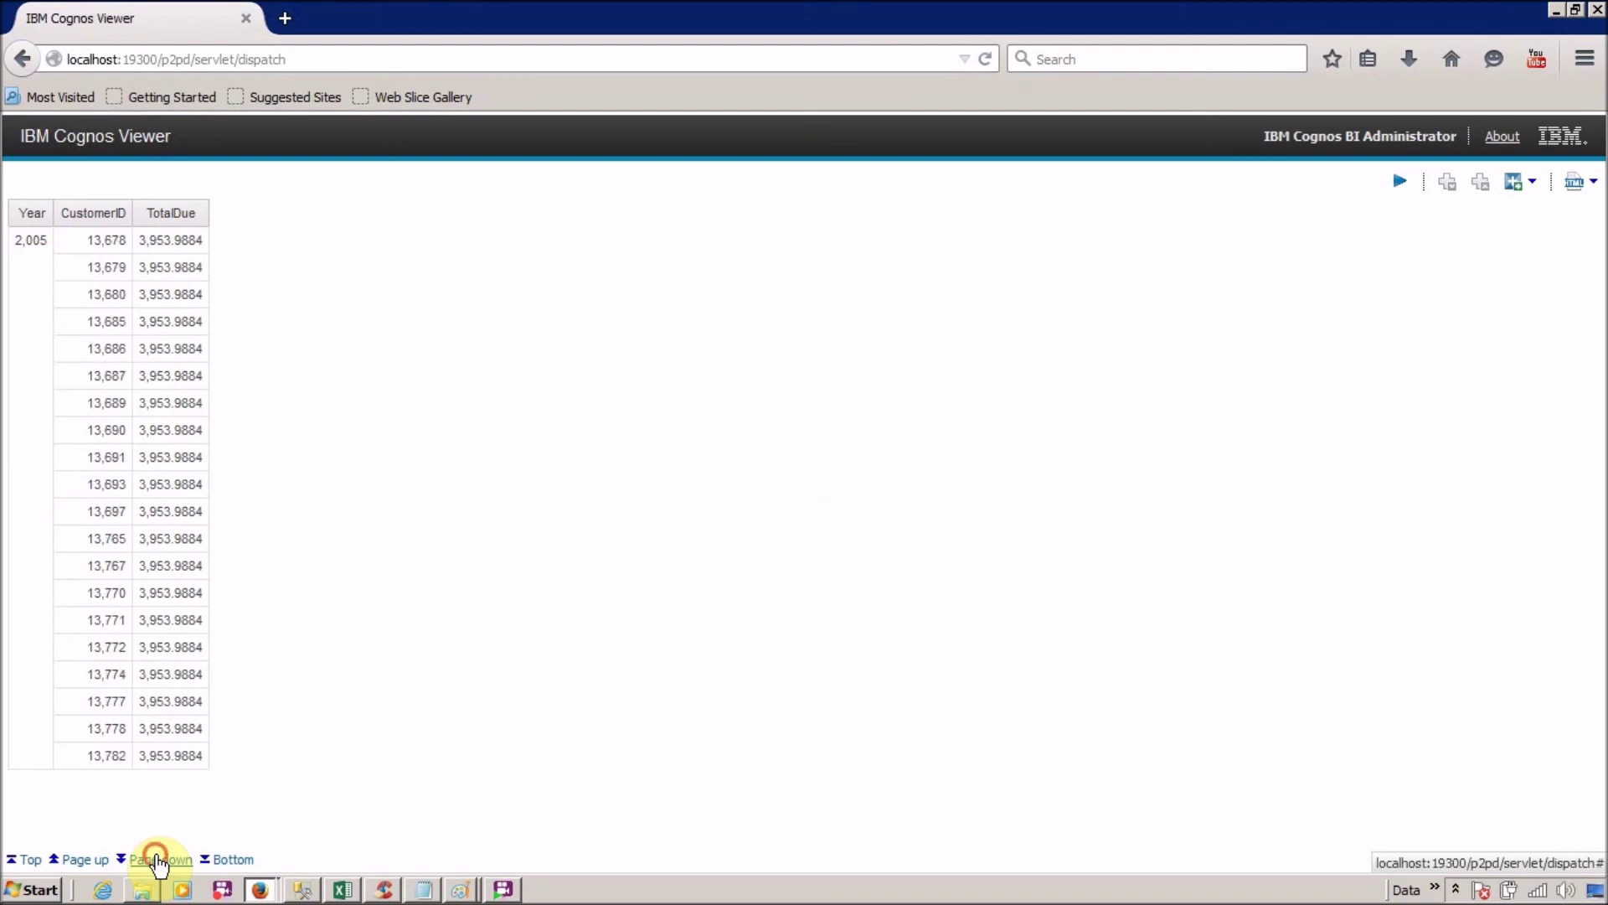
{"action": "left_click", "coordinate": [158, 860]}
{"action": "left_click", "coordinate": [158, 861]}
{"action": "left_click", "coordinate": [157, 860]}
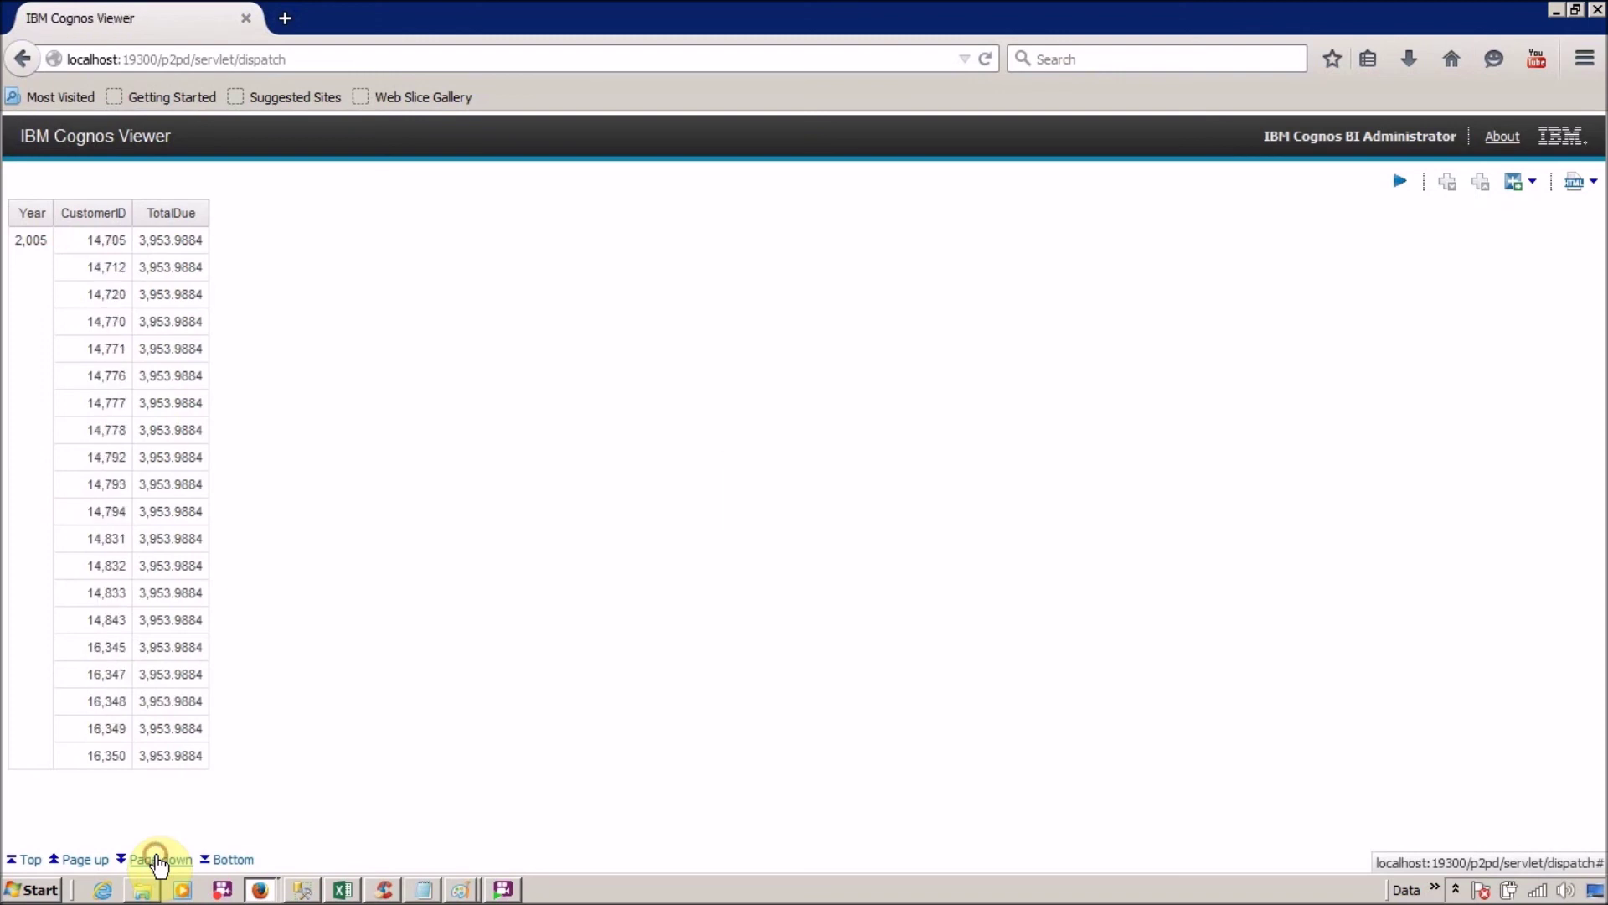
{"action": "left_click", "coordinate": [157, 860]}
{"action": "left_click", "coordinate": [157, 860]}
{"action": "left_click", "coordinate": [157, 861]}
{"action": "left_click", "coordinate": [157, 861]}
{"action": "left_click", "coordinate": [157, 860]}
{"action": "left_click", "coordinate": [158, 860]}
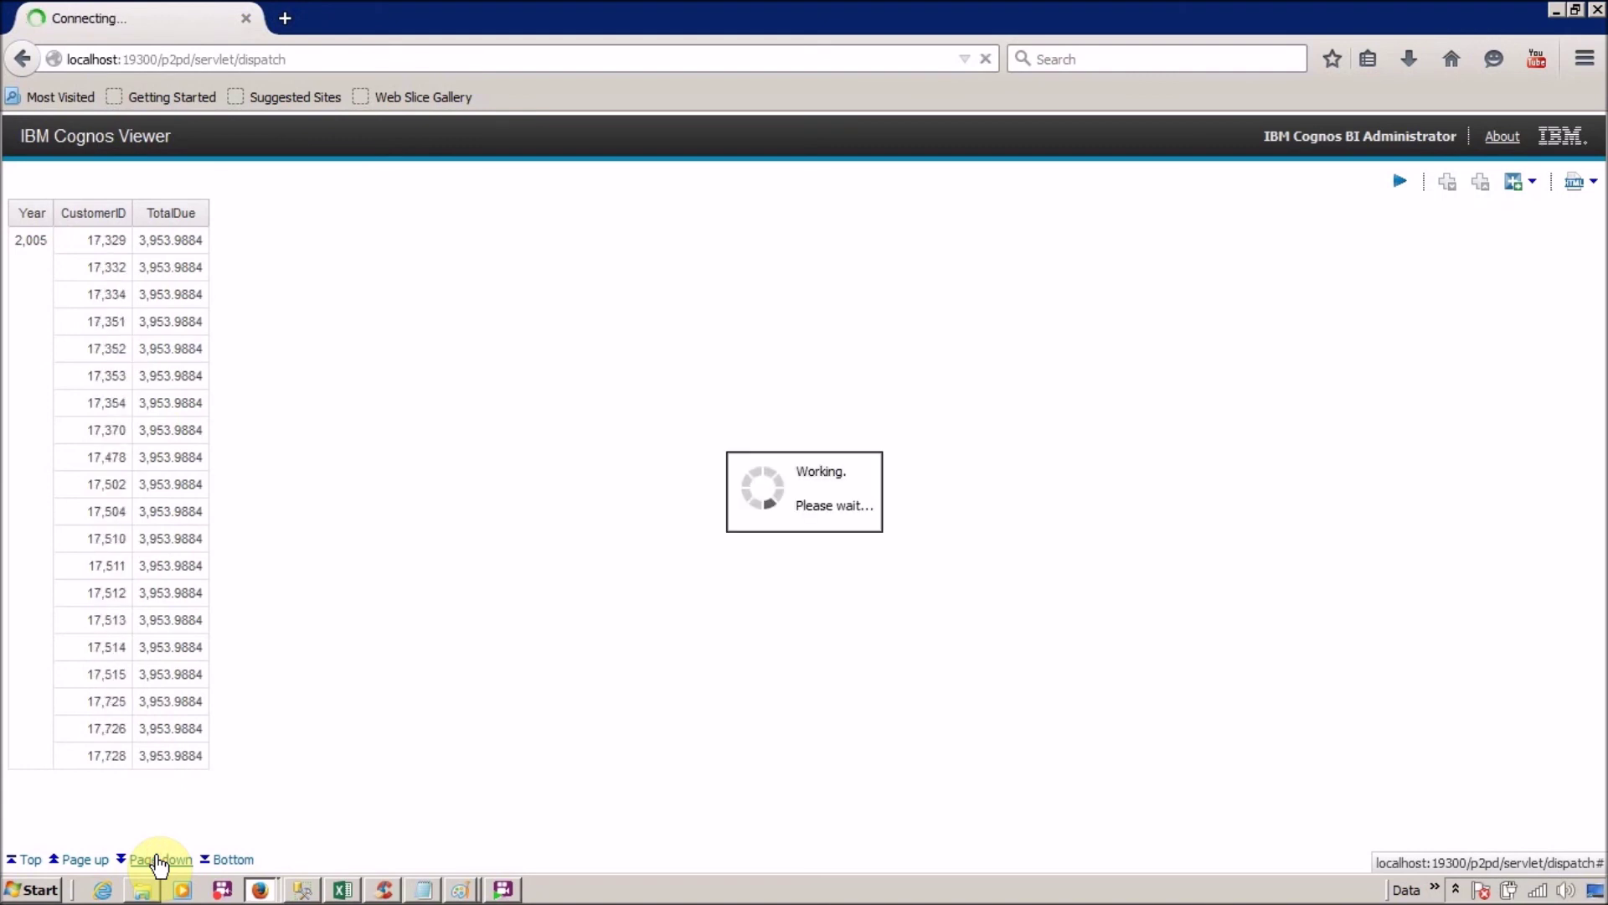
{"action": "left_click", "coordinate": [158, 860]}
{"action": "left_click", "coordinate": [157, 860]}
{"action": "left_click", "coordinate": [157, 860]}
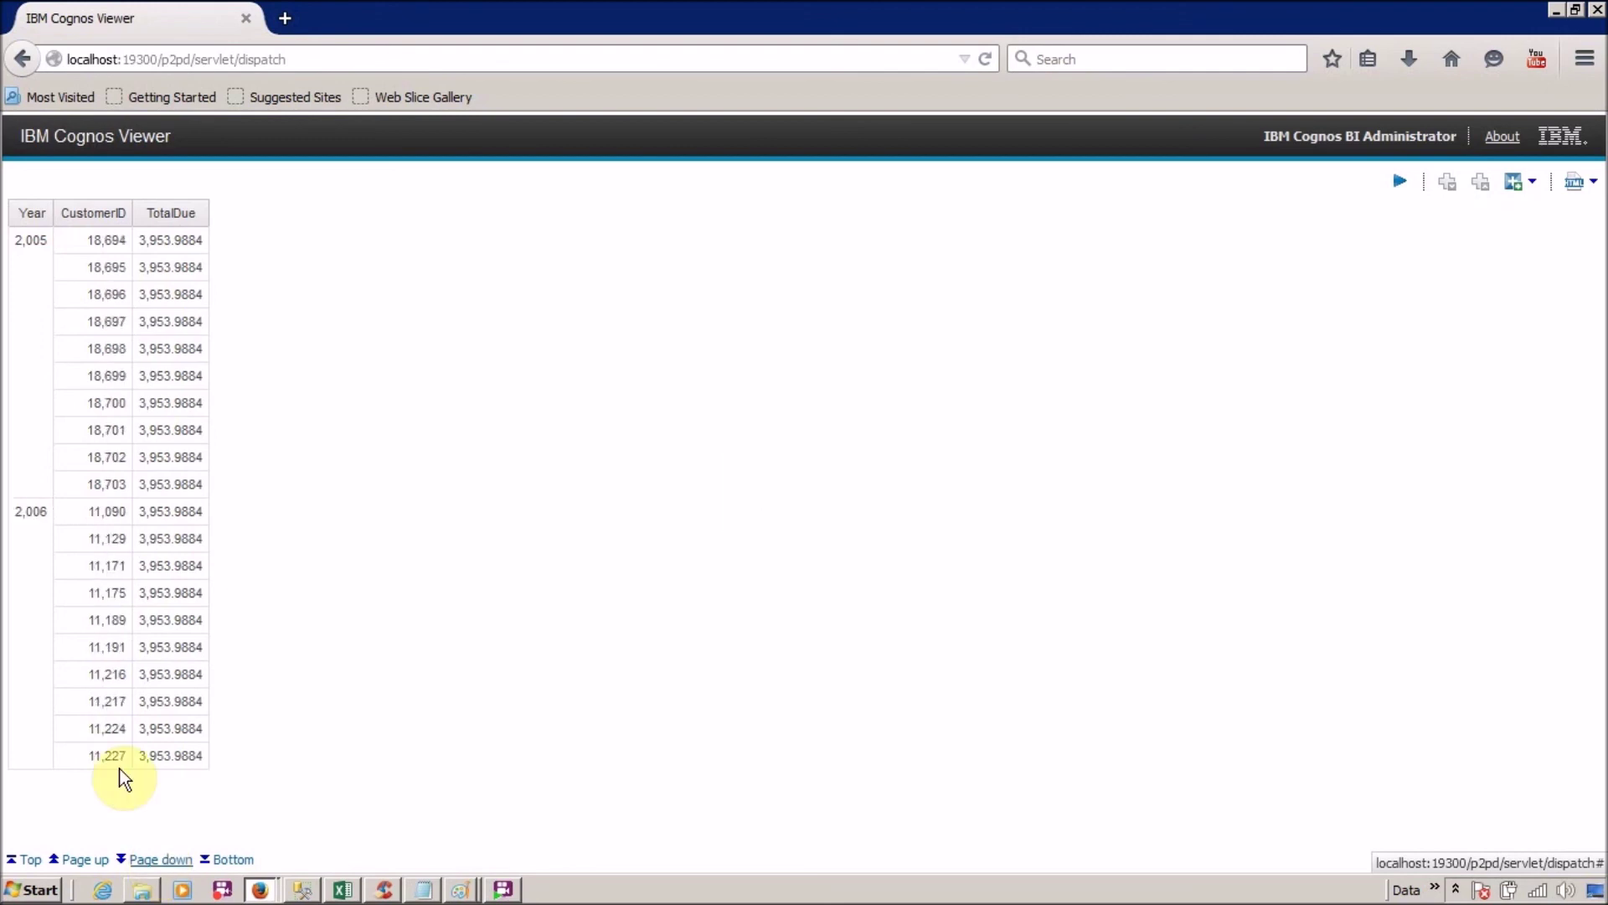
- Examine the TotalDue values for 2006 and go through to the report's last page to check the final years
{"action": "left_click", "coordinate": [169, 521]}
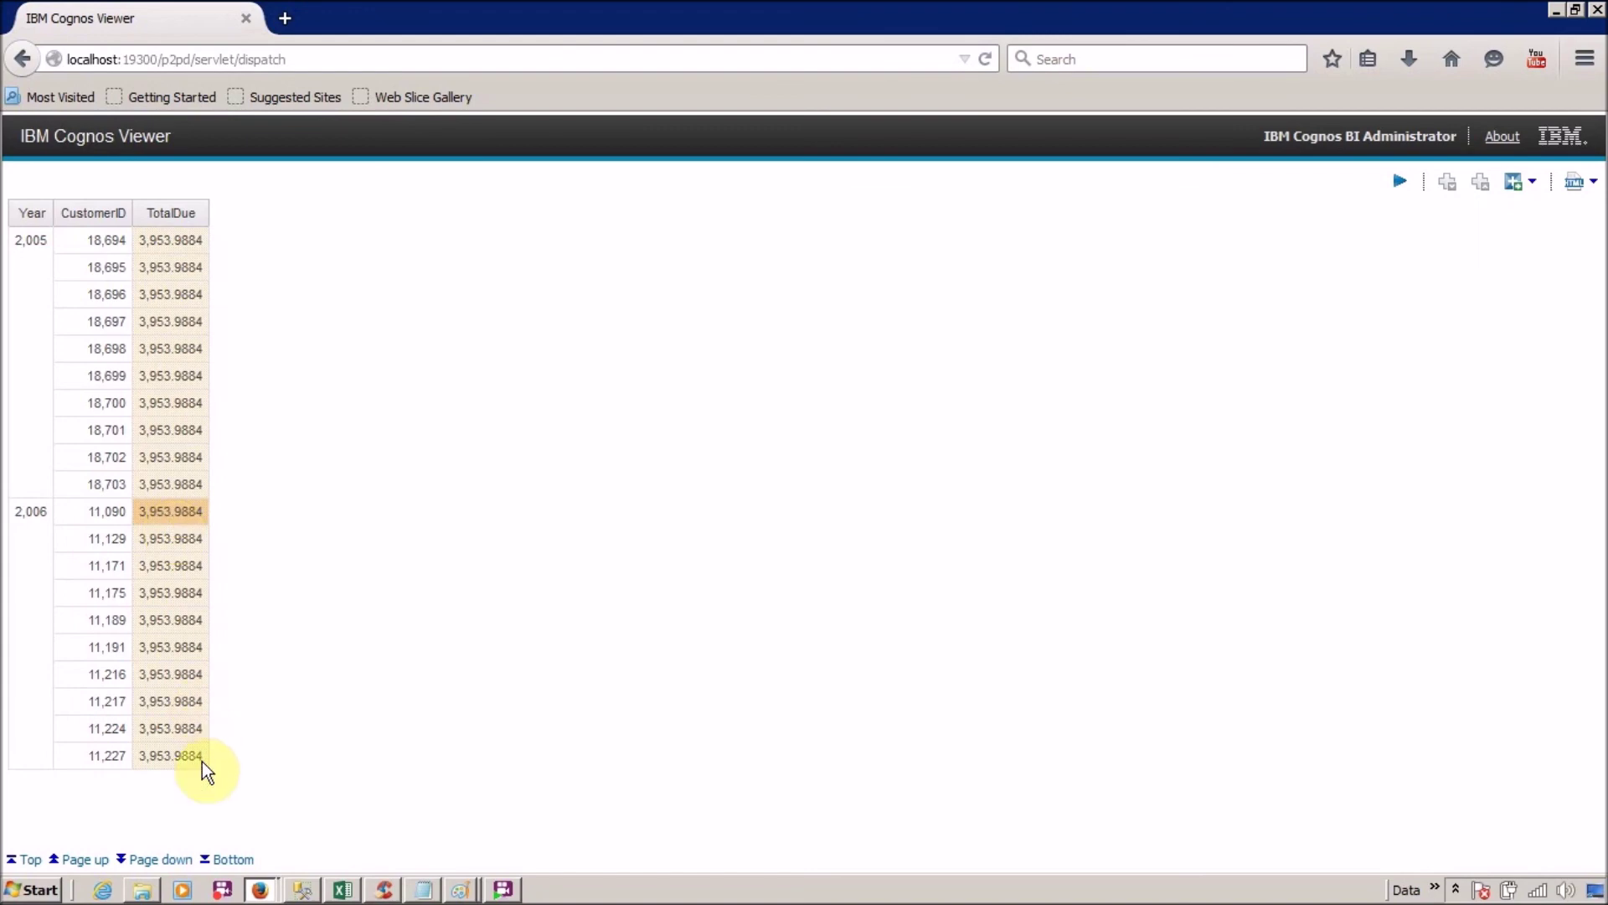
{"action": "left_click", "coordinate": [168, 860]}
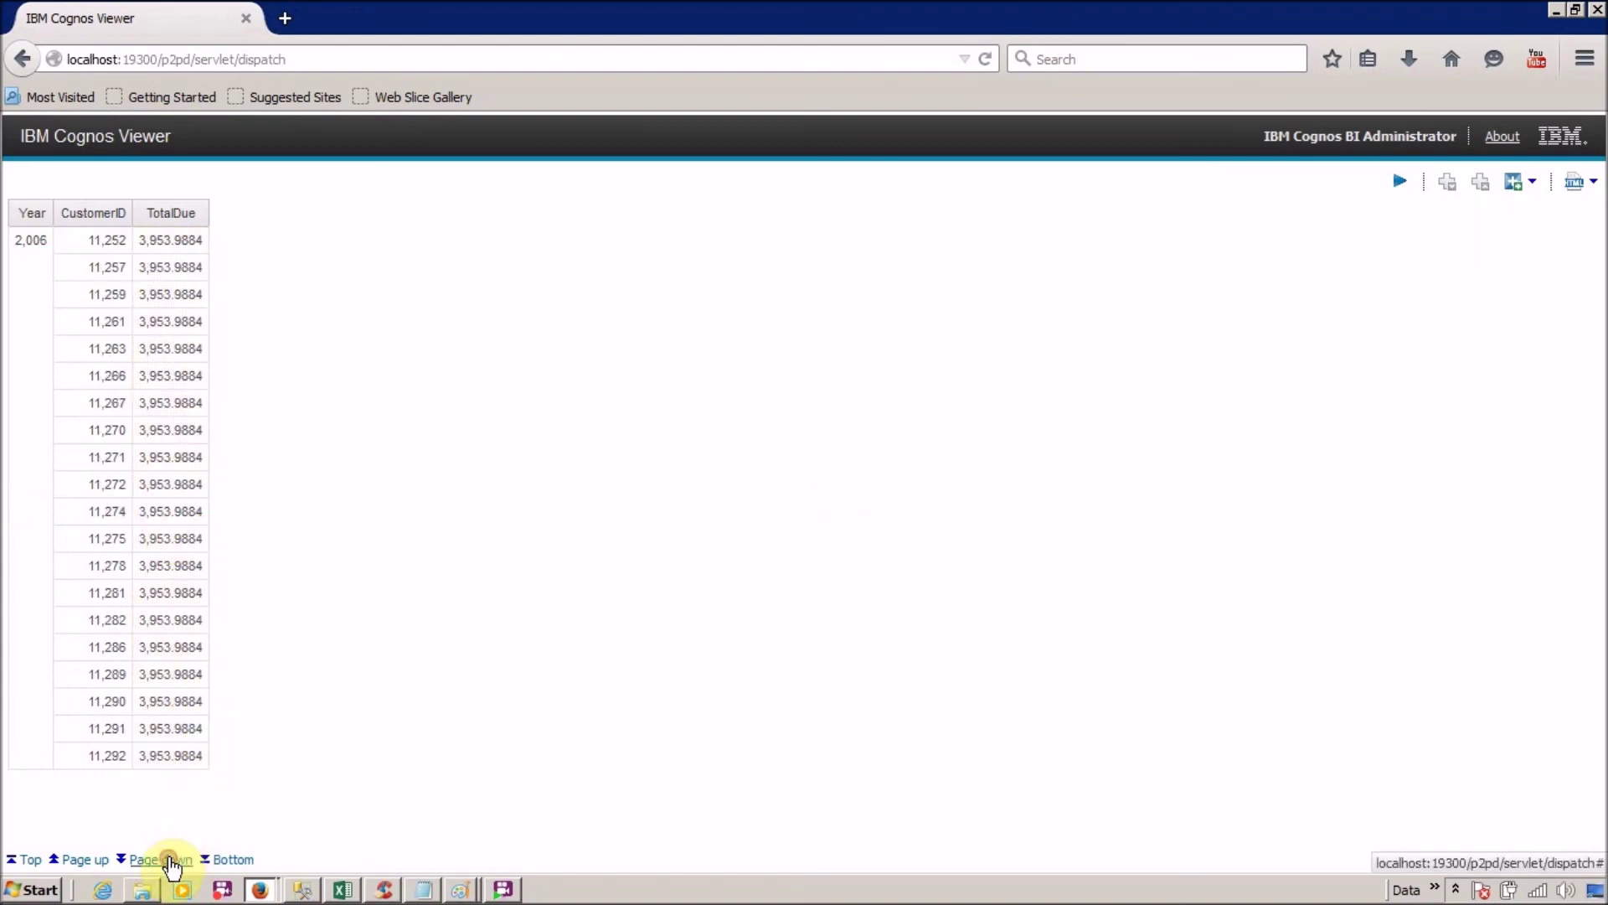
{"action": "left_click", "coordinate": [168, 860]}
{"action": "left_click", "coordinate": [169, 860]}
{"action": "left_click", "coordinate": [169, 860]}
{"action": "left_click", "coordinate": [168, 861]}
{"action": "left_click", "coordinate": [168, 861]}
{"action": "left_click", "coordinate": [169, 860]}
{"action": "left_click", "coordinate": [227, 860]}
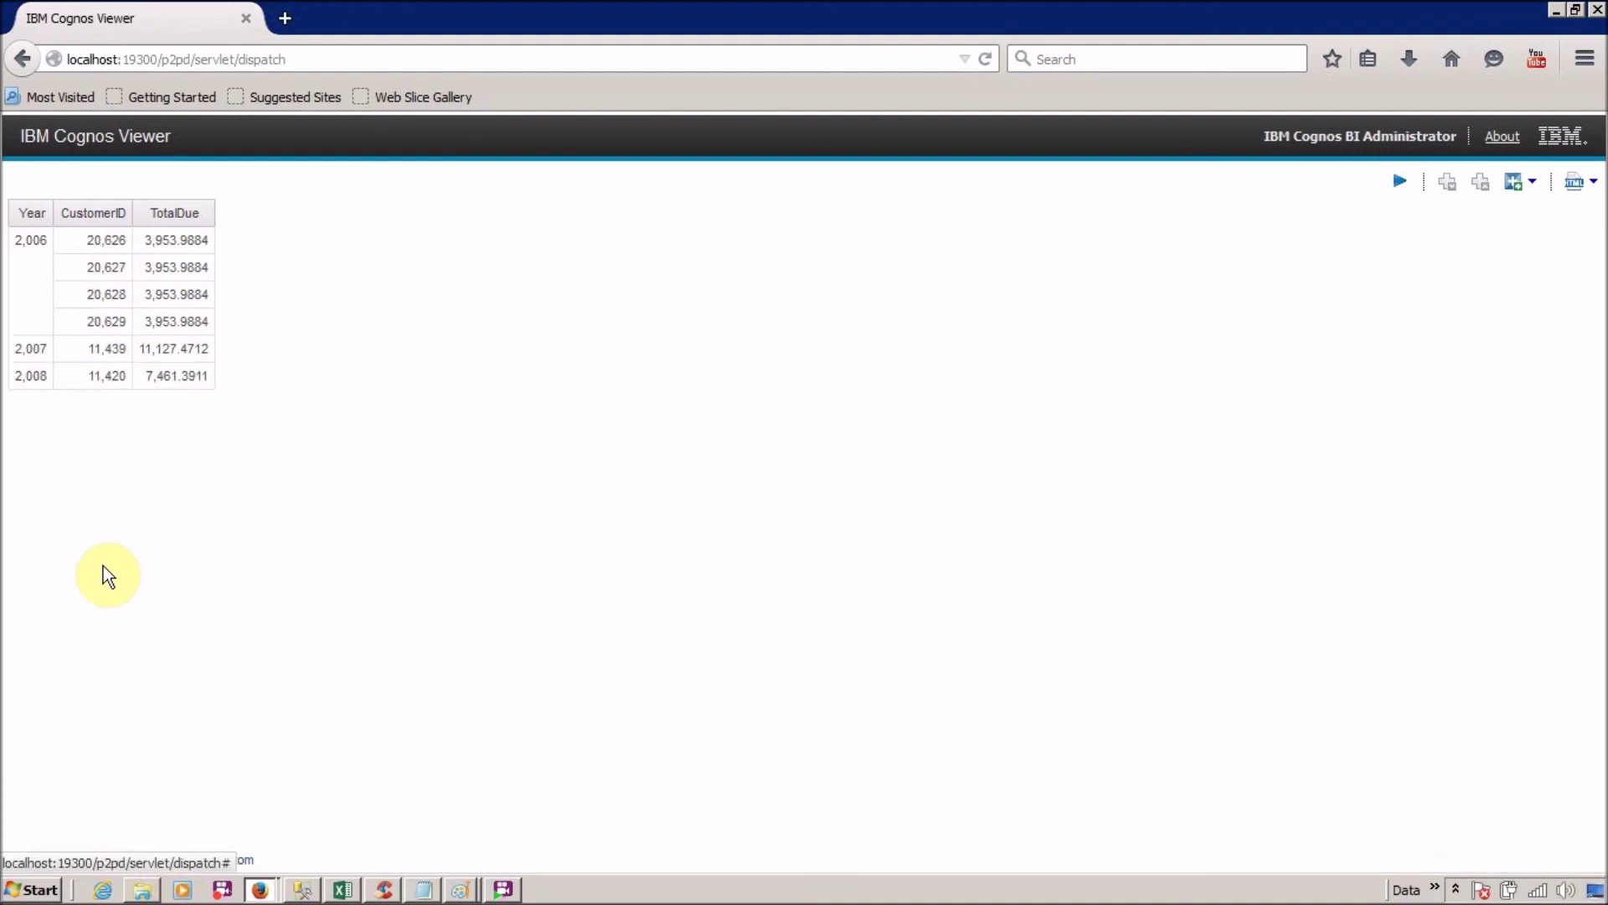
- Examine the Year, CustomerID and TotalDue values of the 2007 and 2008 rows on the report's last page
{"action": "left_click", "coordinate": [40, 358]}
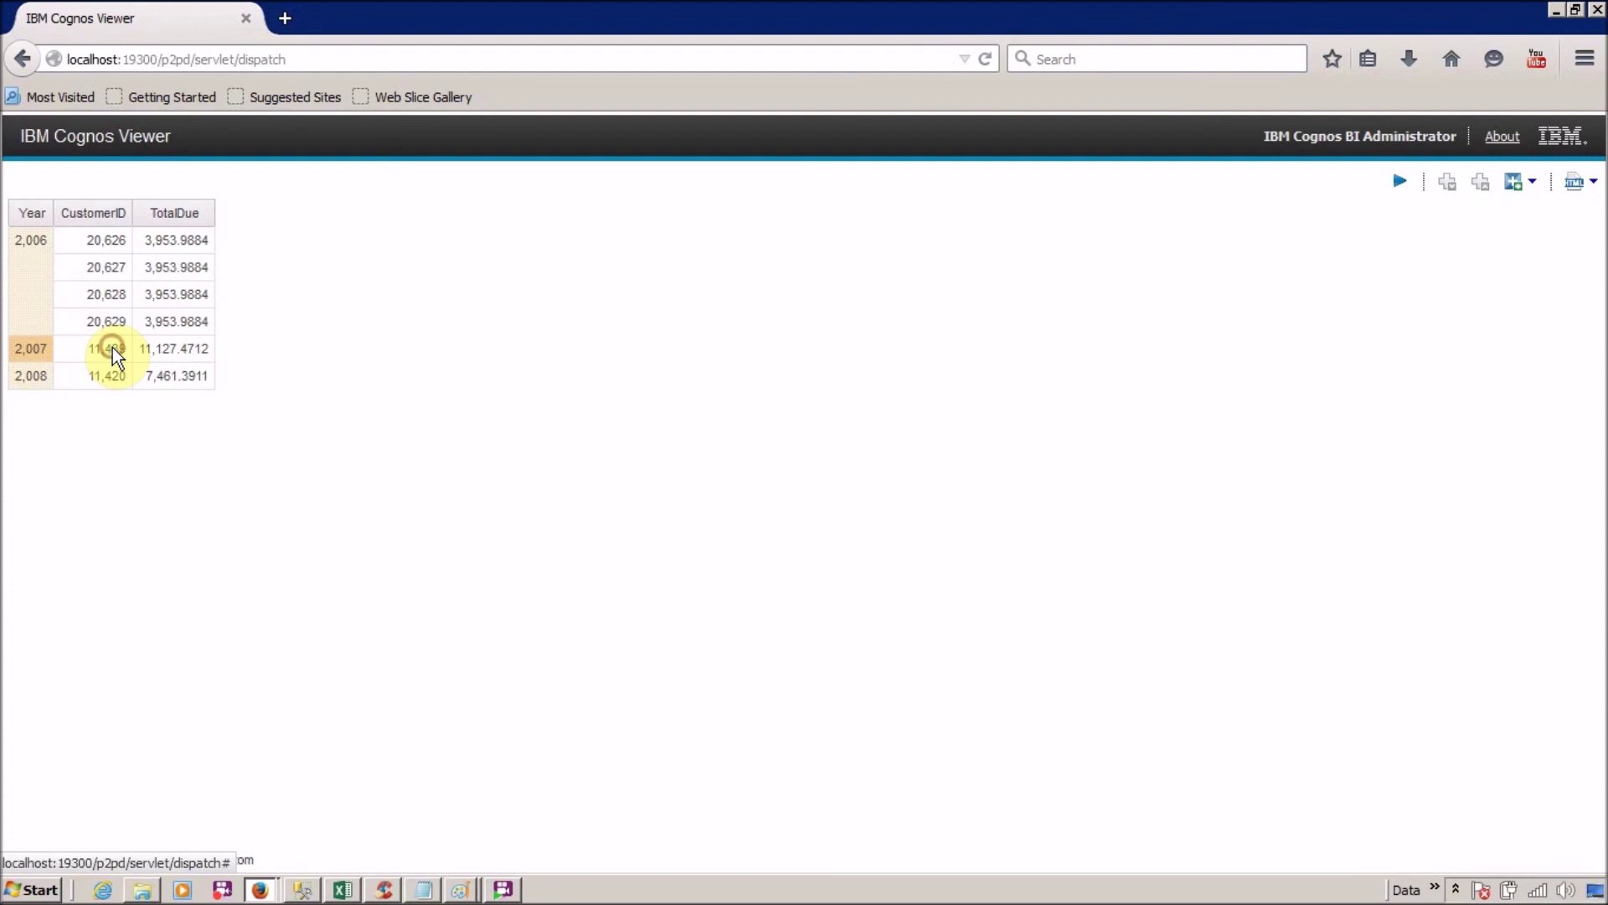
{"action": "left_click", "coordinate": [113, 347]}
{"action": "left_click", "coordinate": [42, 345]}
{"action": "left_click", "coordinate": [150, 349]}
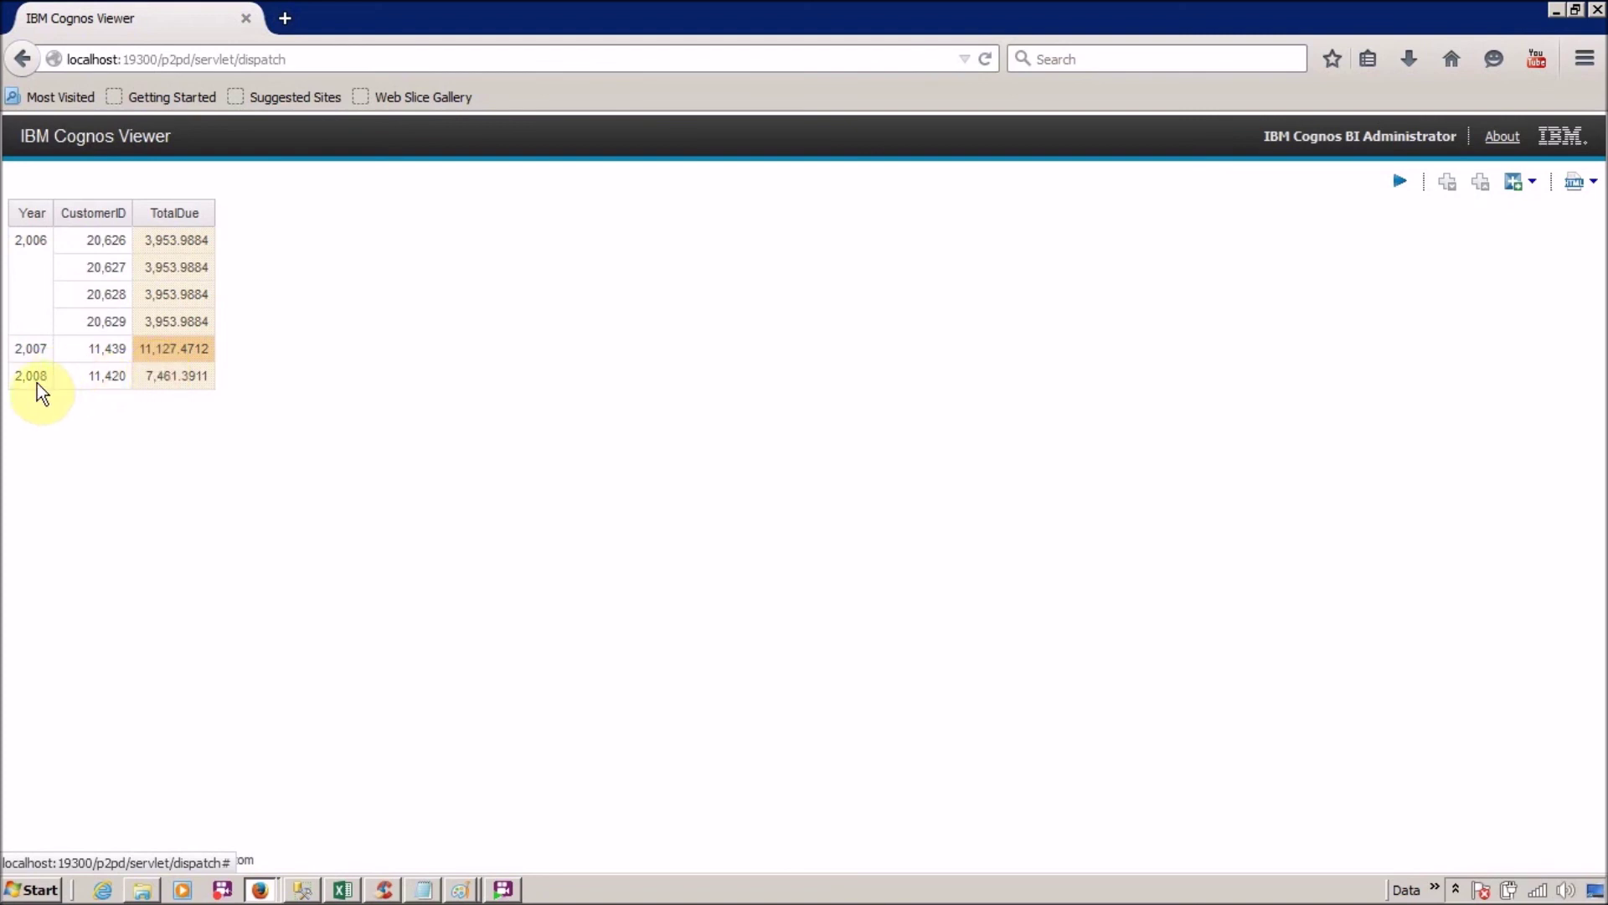
{"action": "left_click", "coordinate": [114, 381]}
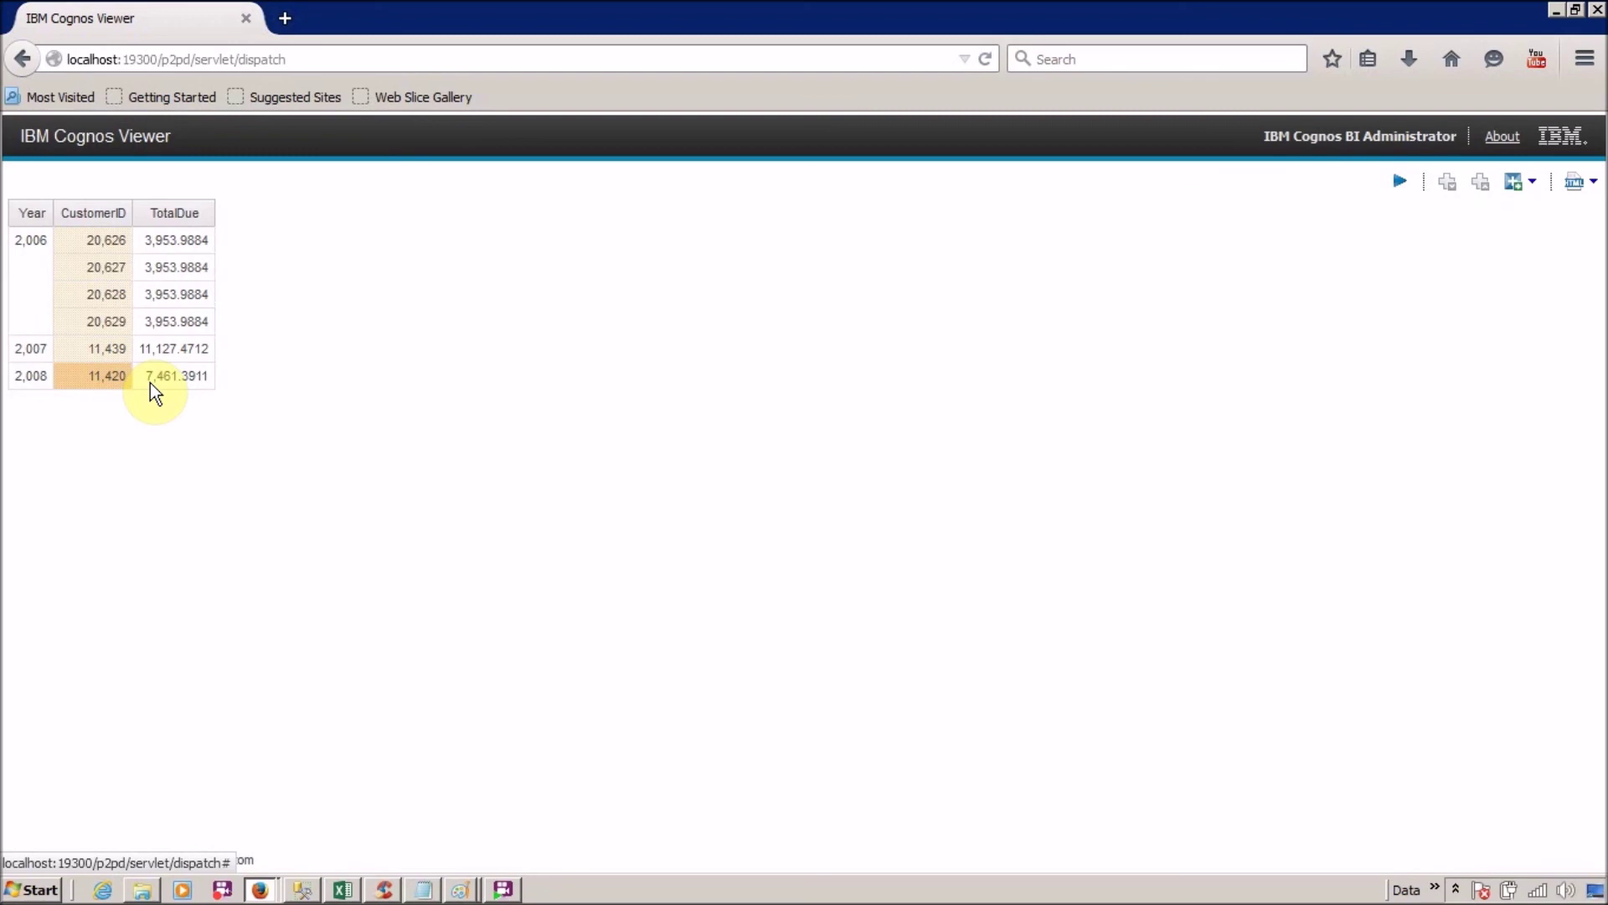
{"action": "left_click", "coordinate": [149, 384]}
- Switch to SQL Server Management Studio and compare the Query 2 detail filter (After Auto Agg) statement with the Query 3 summary filter statement
{"action": "key", "text": "alt+Tab"}
{"action": "key", "text": "alt+Tab"}
{"action": "key", "text": "alt+Tab"}
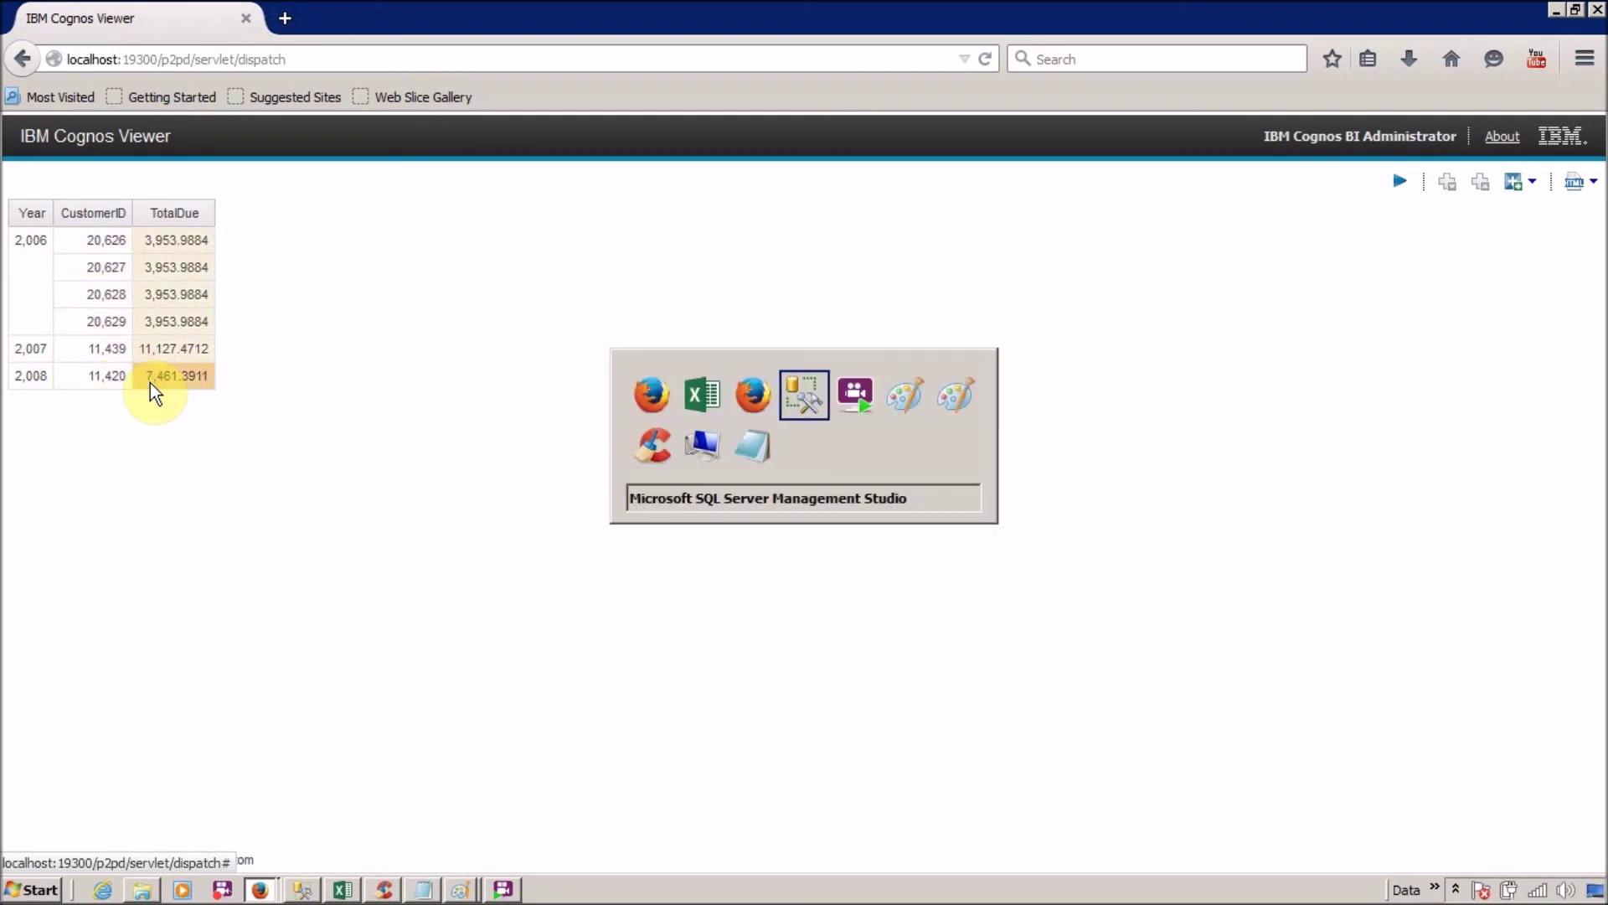
{"action": "left_click_drag", "start_coordinate": [225, 567], "coordinate": [60, 312]}
{"action": "left_click", "coordinate": [55, 306]}
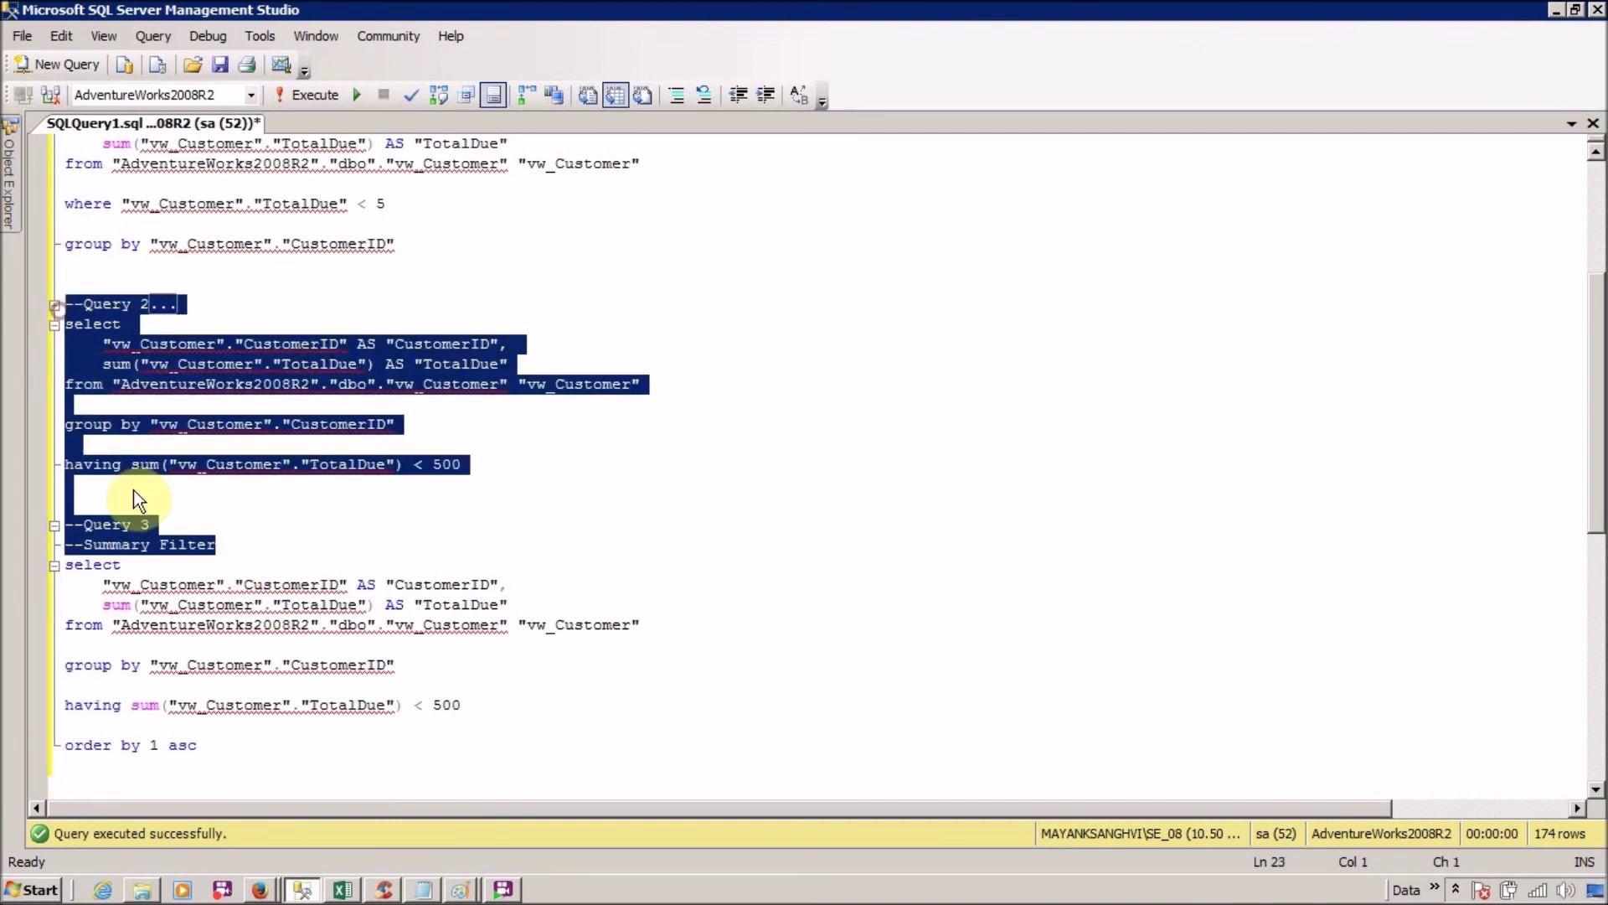
{"action": "key", "text": "ctrl+m"}
{"action": "key", "text": "ctrl+m"}
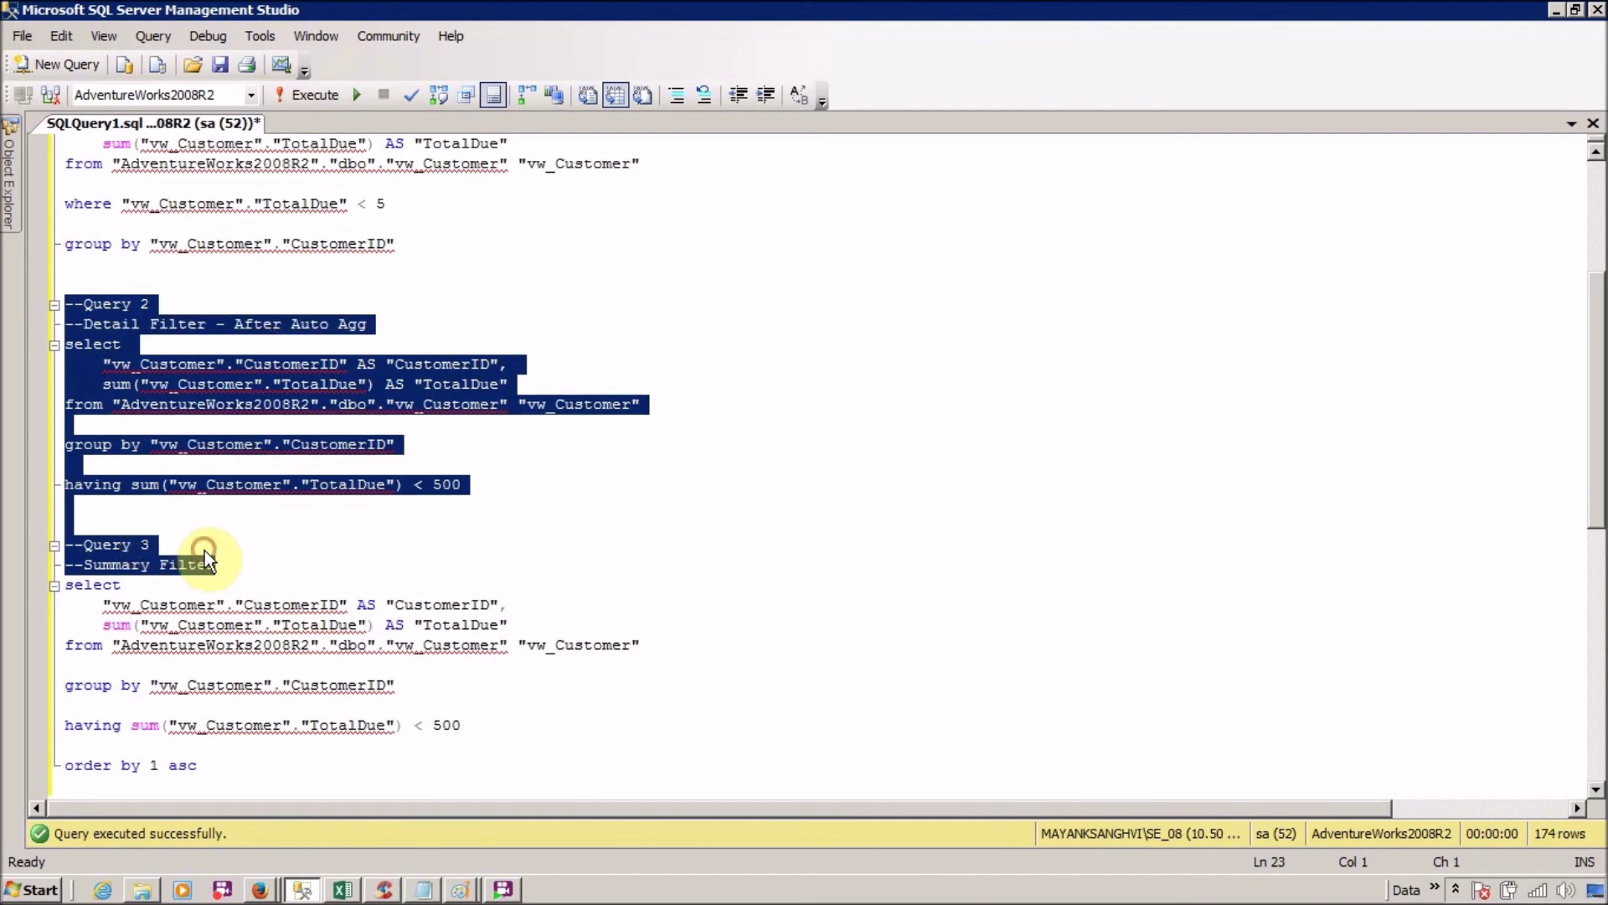
{"action": "left_click", "coordinate": [224, 563]}
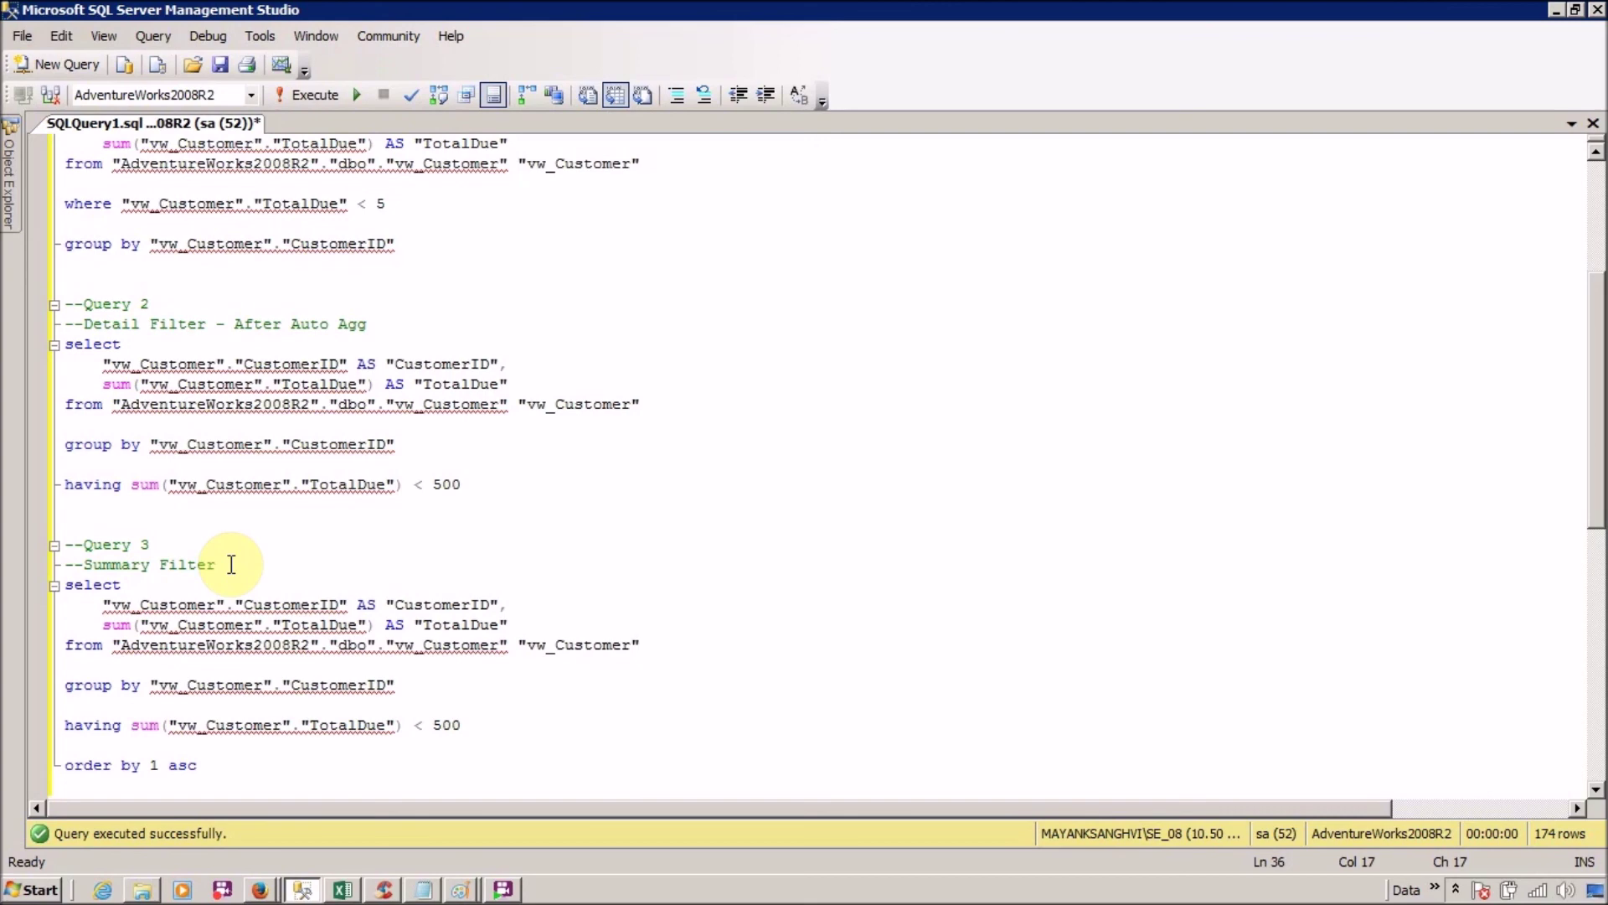
{"action": "scroll", "coordinate": [1148, 700], "scroll_direction": "down", "scroll_amount": 6}
{"action": "left_click", "coordinate": [1156, 700]}
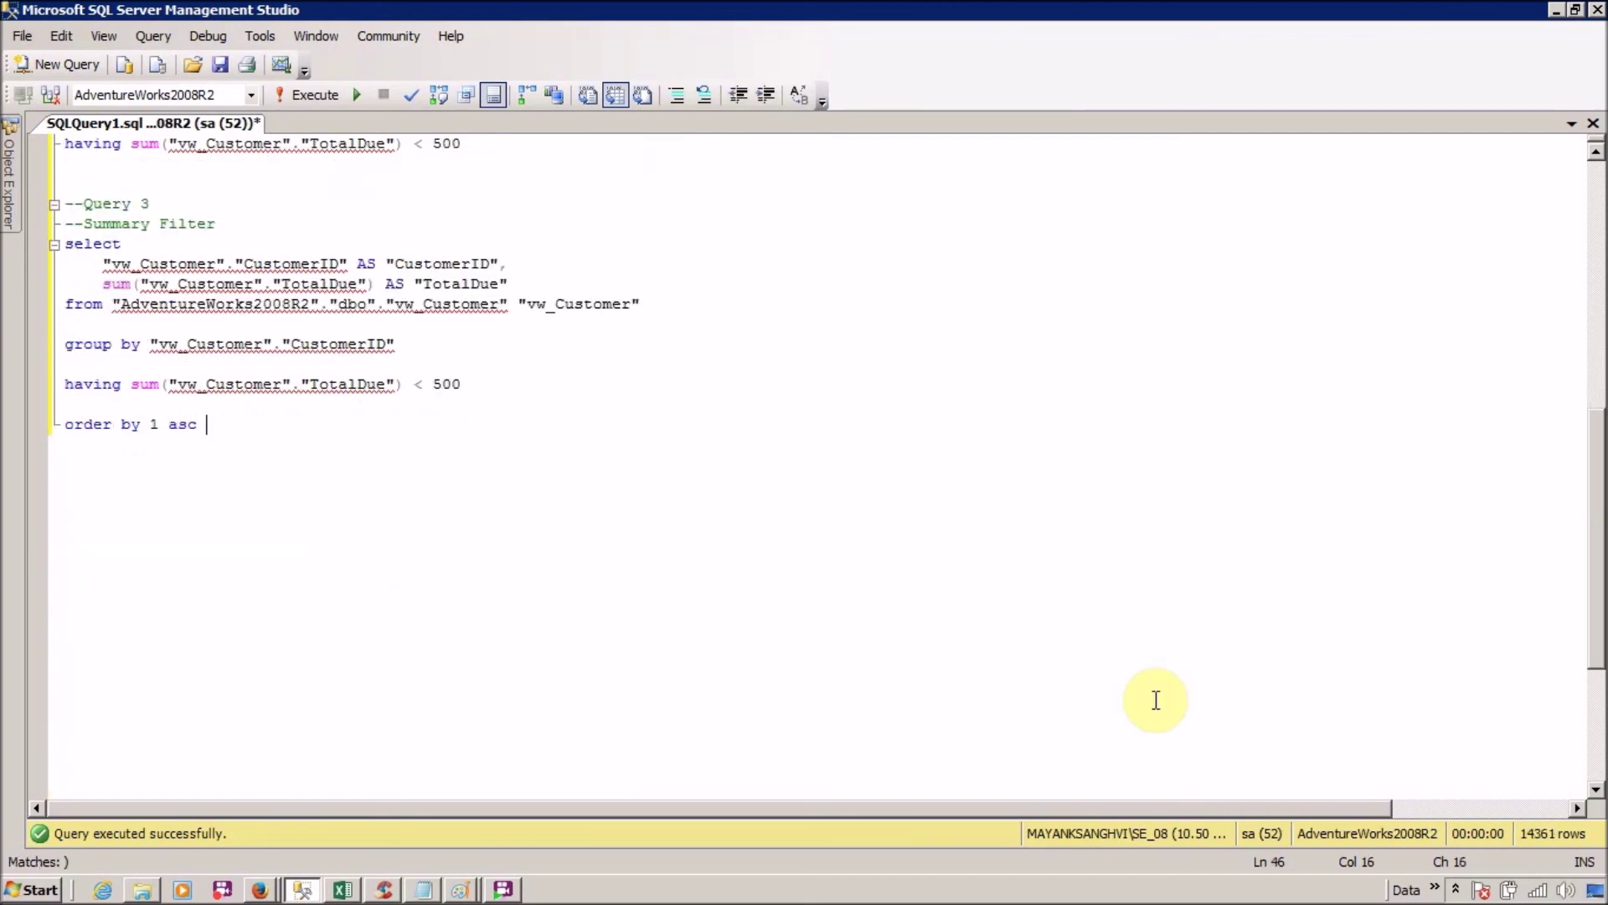